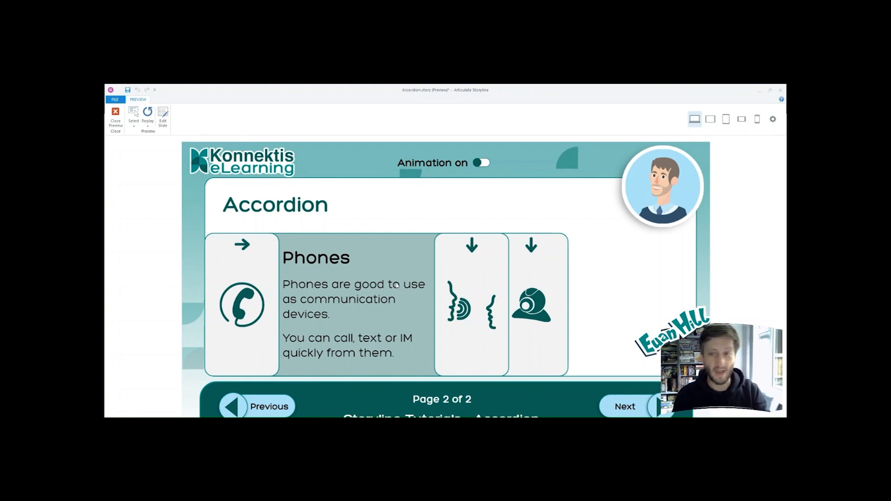
Step: Test the accordion in the preview by opening the Video Call and Conversation panels, and close the preview
click(529, 332)
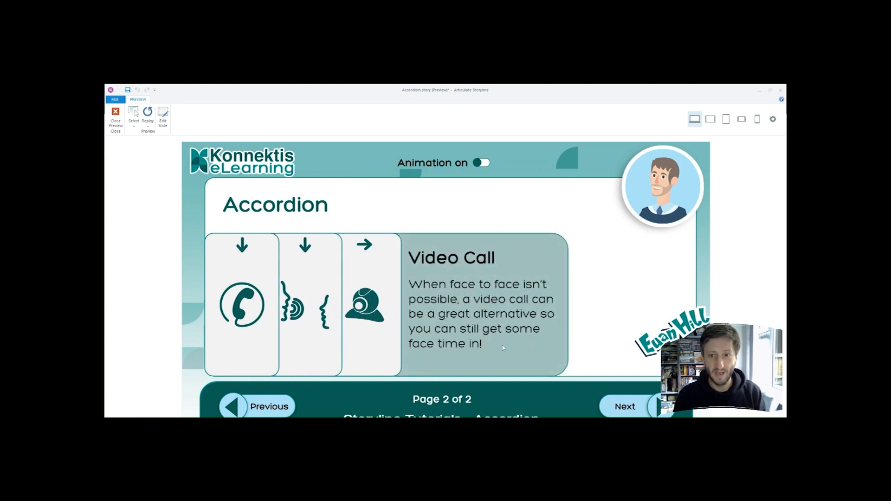
click(354, 287)
click(325, 279)
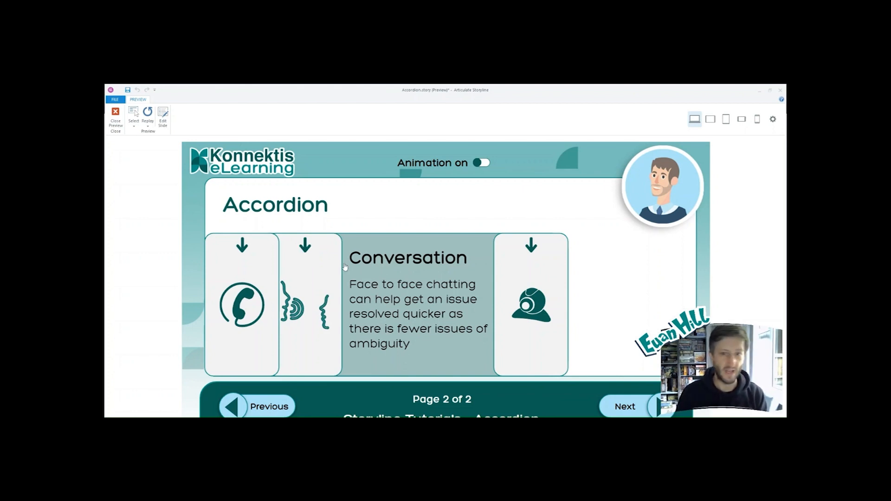
key(Escape)
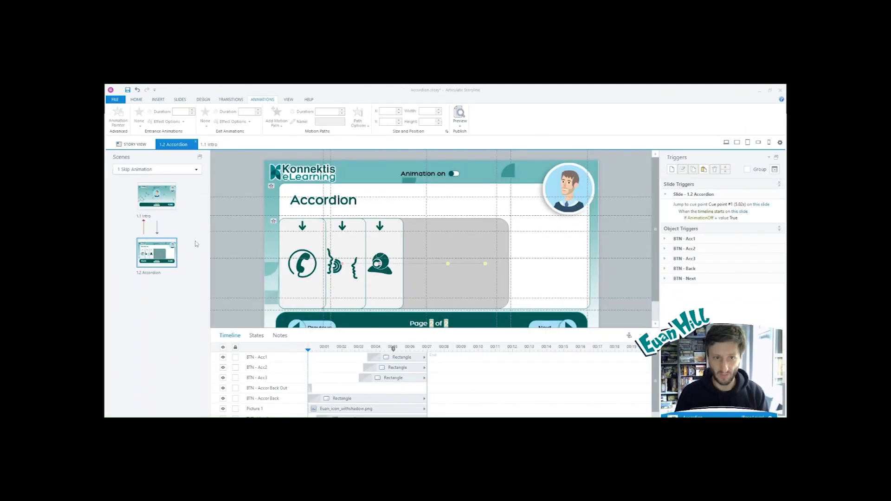
Step: Duplicate slide 1.2 Accordion and delete the three accordion buttons and both grey backdrop shapes from the copy
scroll(441, 259, down, 1)
scroll(443, 228, up, 1)
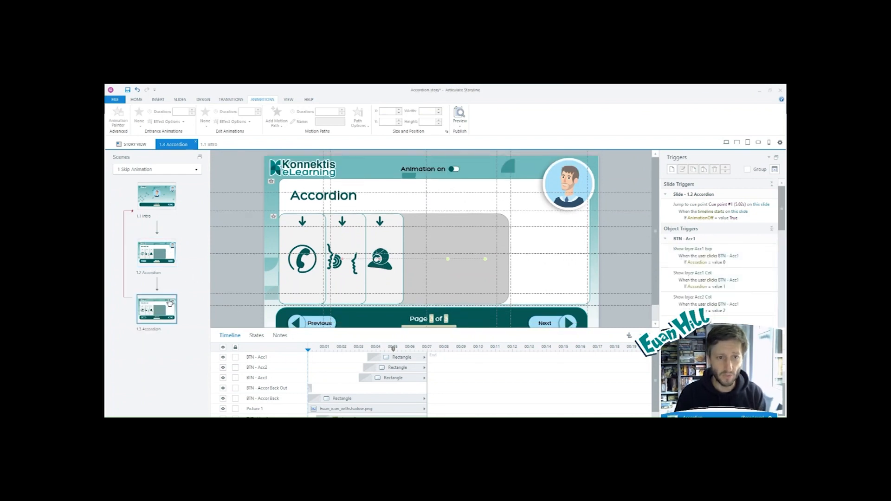
click(303, 234)
key(Delete)
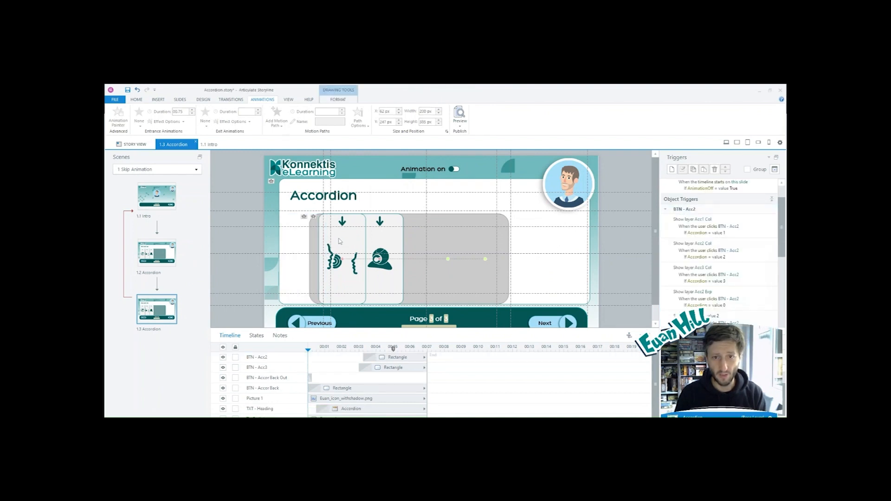
click(339, 241)
key(Delete)
key(Delete)
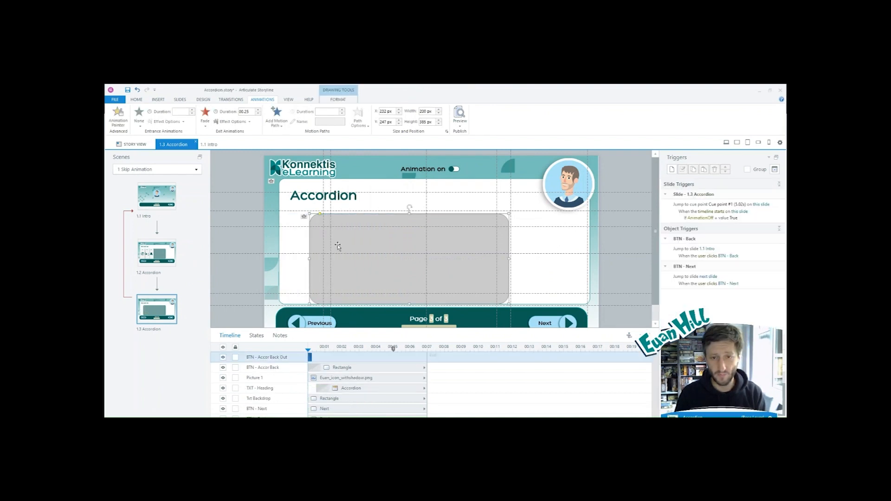
key(Delete)
click(360, 237)
key(Delete)
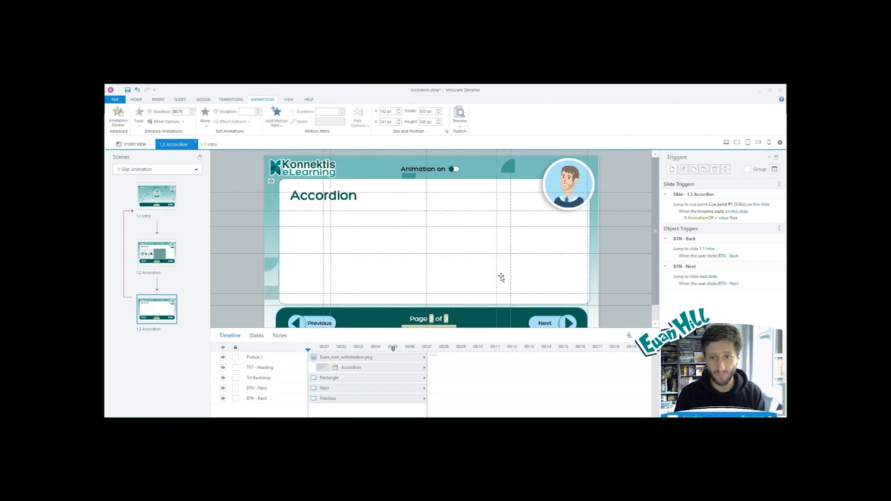
Step: Delete the leftover accordion slide layers from slide 1.3, keeping only its base layer
click(148, 248)
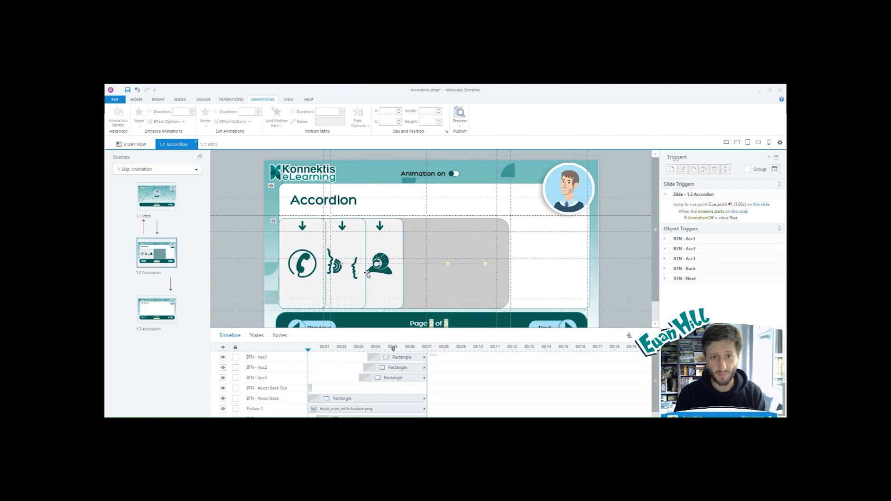
click(175, 310)
click(713, 409)
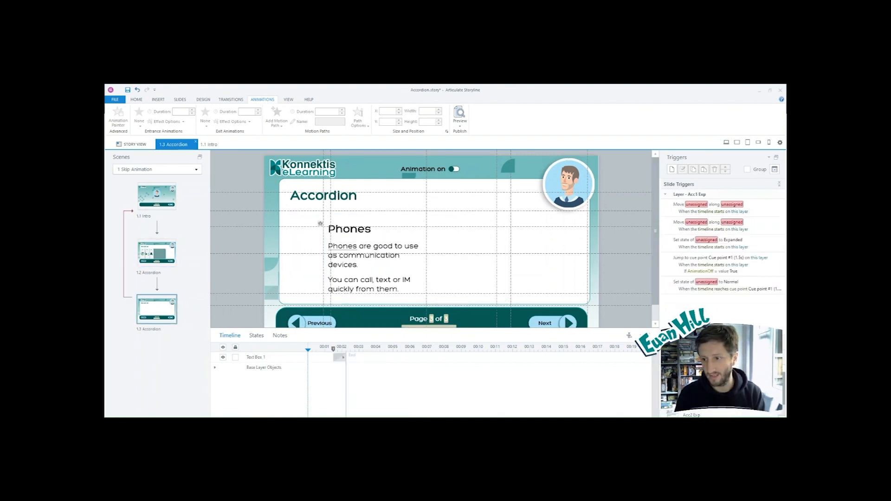
click(714, 414)
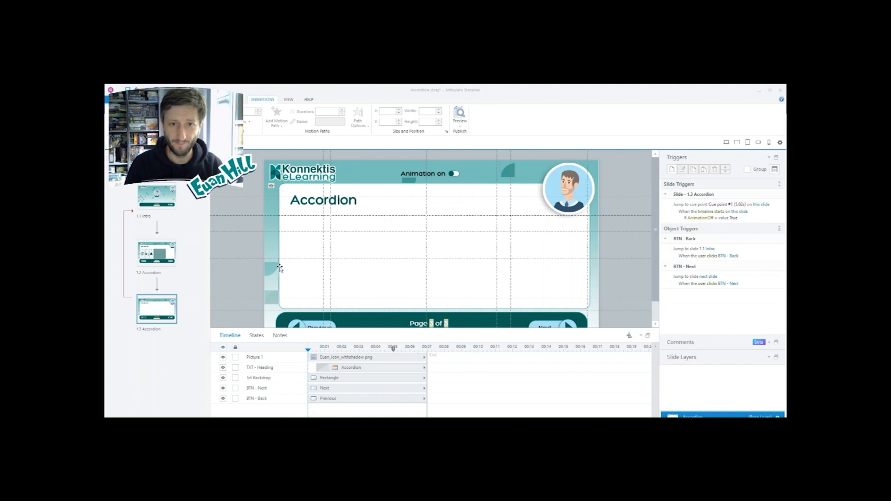
Step: Copy the accordion buttons BTN - Acc1, BTN - Acc2 and BTN - Acc3 from slide 1.2 and paste them onto slide 1.3
click(171, 256)
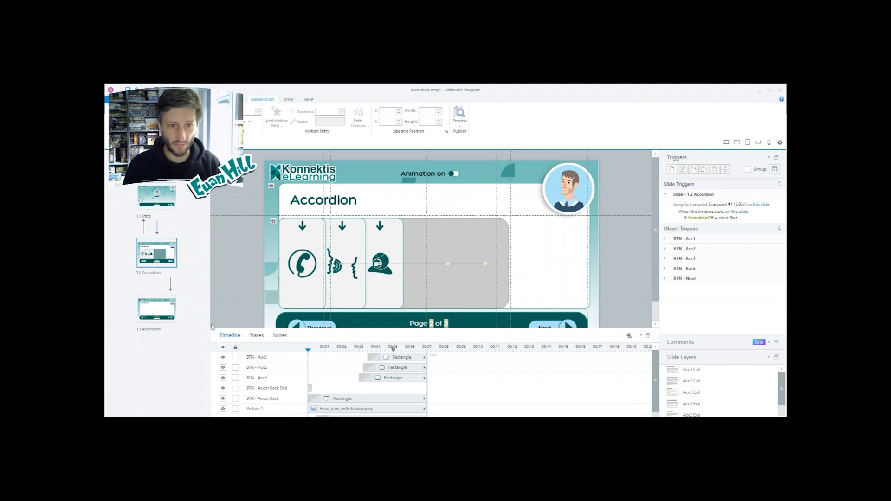
click(168, 312)
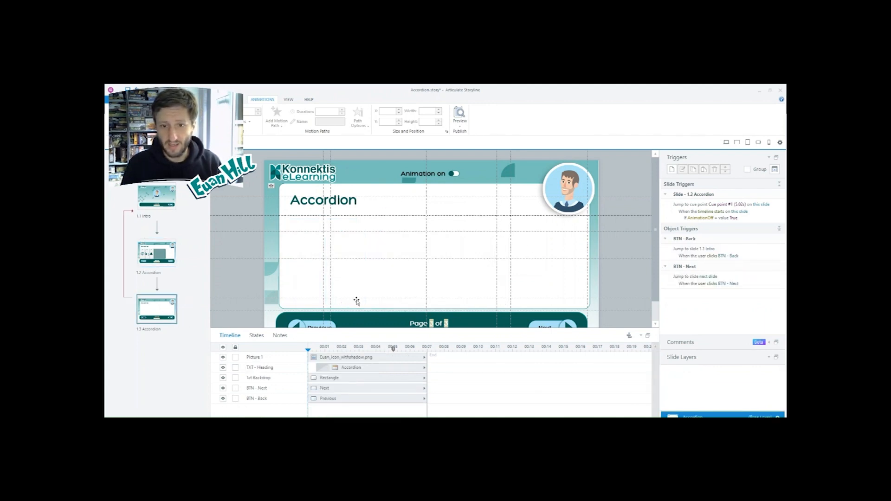
click(172, 255)
click(293, 256)
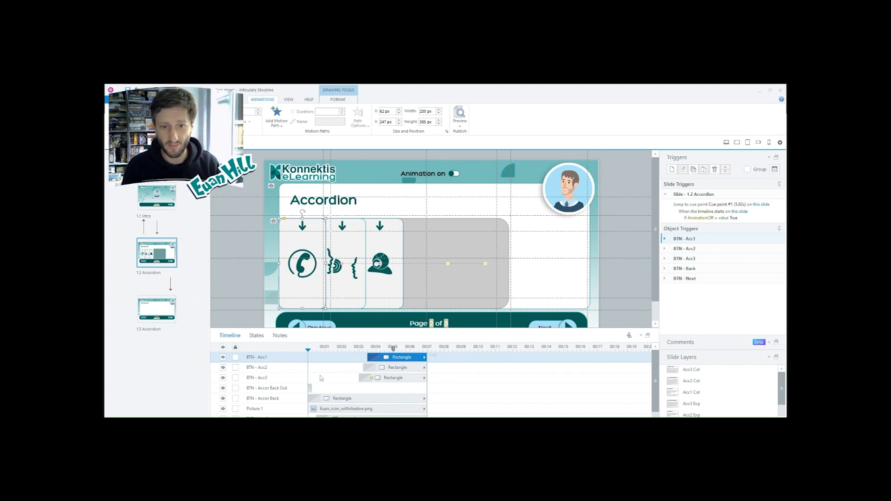
shift+click(345, 245)
shift+click(391, 249)
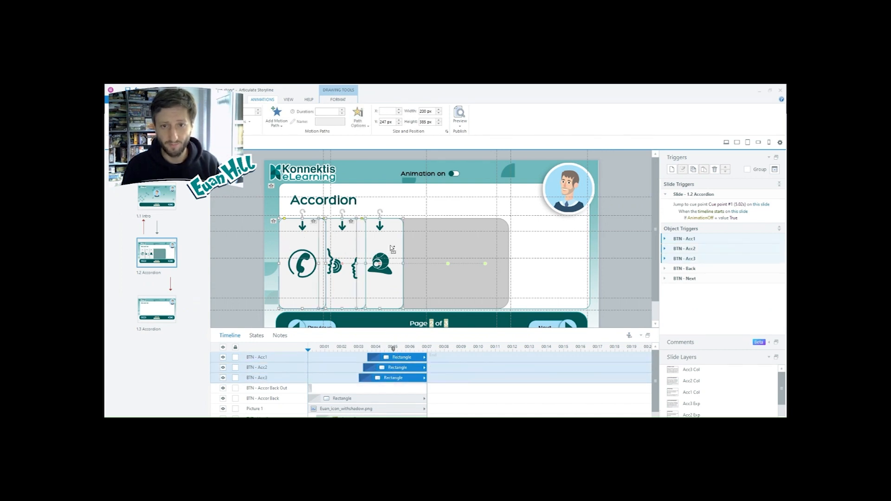
click(170, 306)
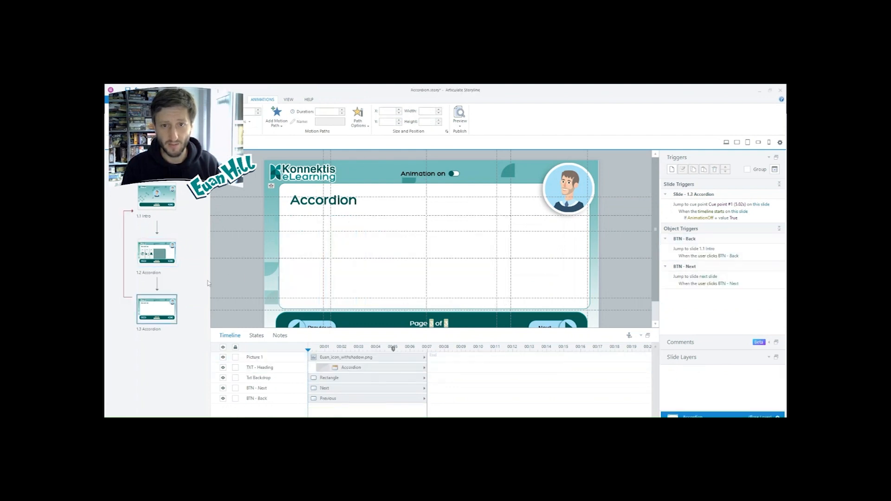
key(ctrl+v)
click(236, 265)
Step: Delete all triggers attached to the three pasted accordion buttons on slide 1.3
click(307, 247)
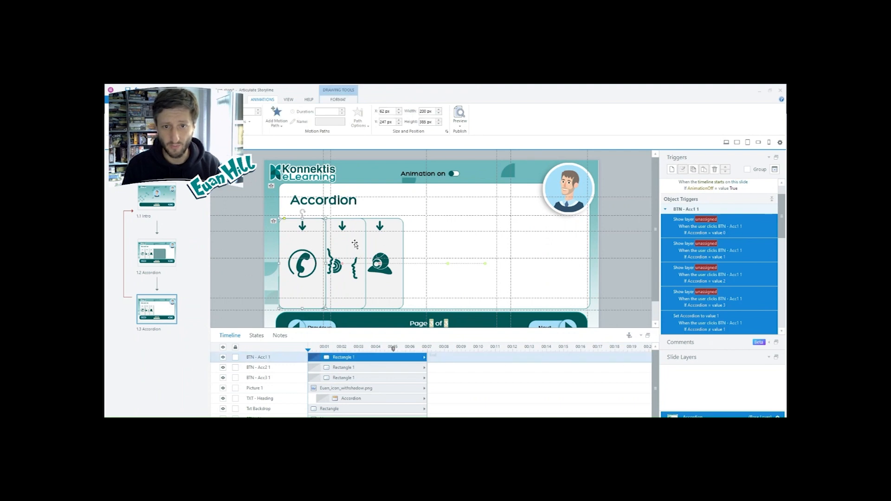
click(754, 228)
key(Delete)
key(Delete)
key(Delete)
key(Delete)
key(Delete)
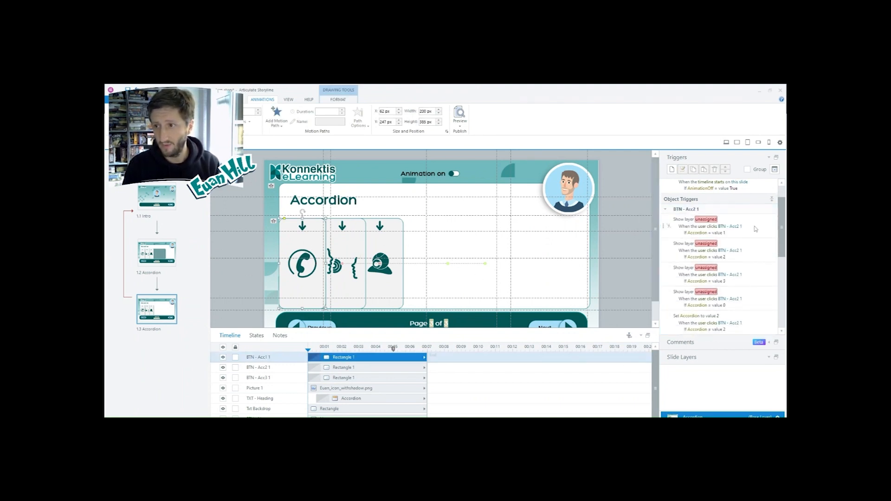
click(755, 228)
key(Delete)
key(Delete)
key(Delete)
key(Delete)
key(Delete)
click(755, 229)
key(Delete)
key(Delete)
key(Delete)
key(Delete)
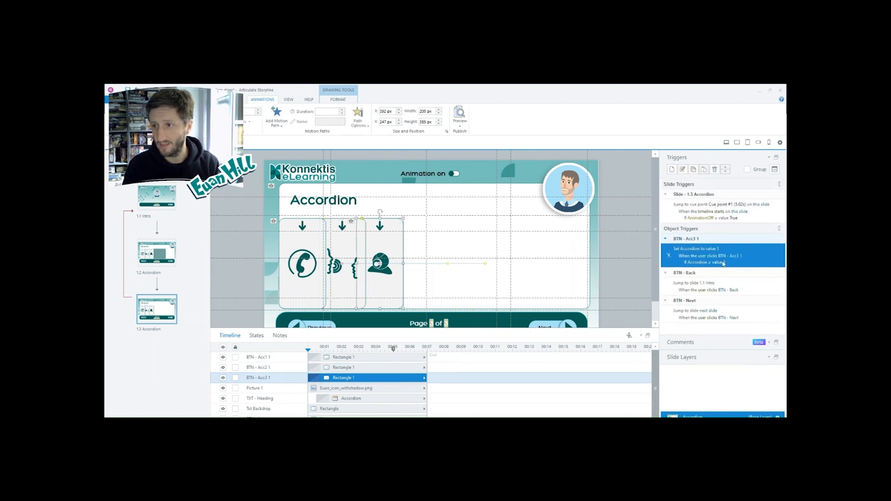
key(Delete)
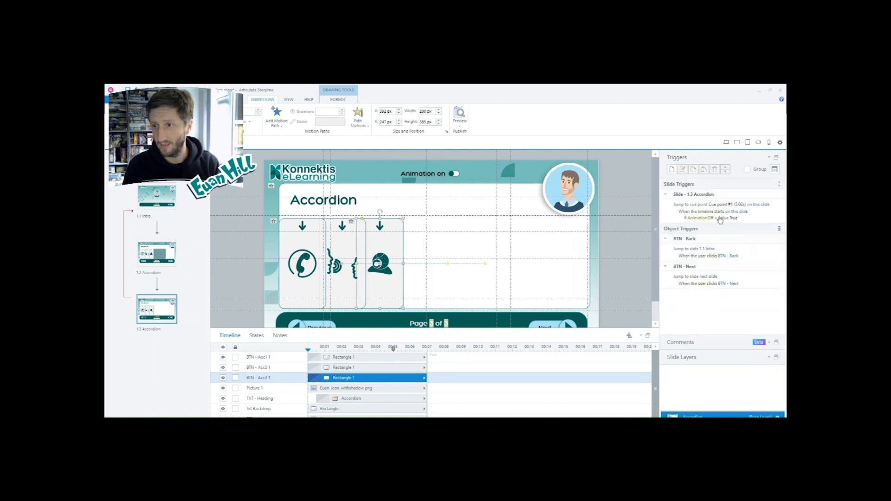
Step: Delete the motion paths from the conversation and video call buttons on slide 1.3
click(485, 265)
key(Delete)
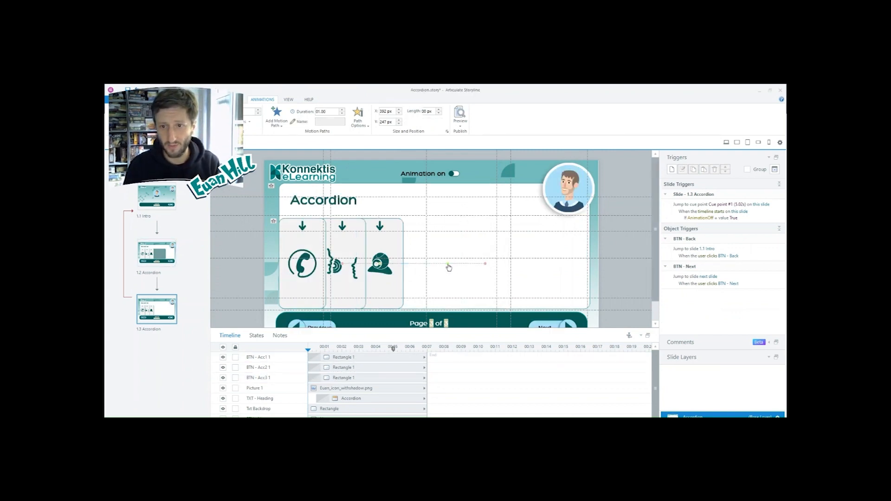
click(449, 268)
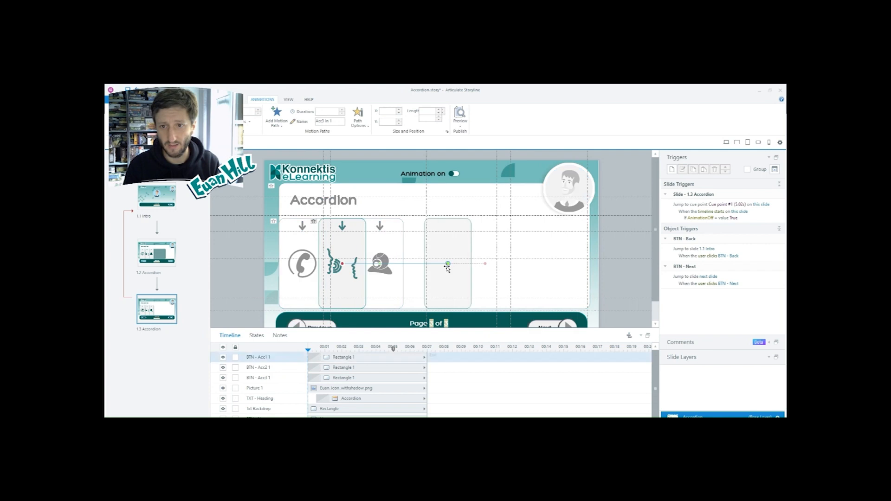
click(486, 264)
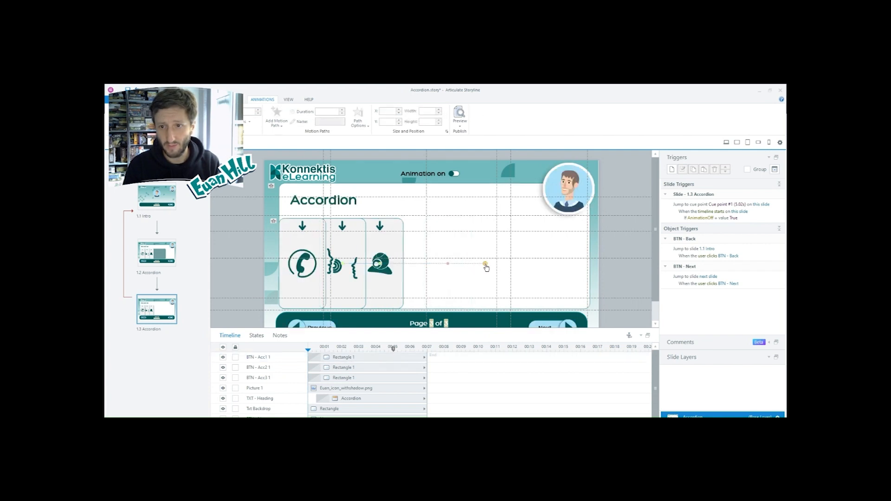
click(457, 285)
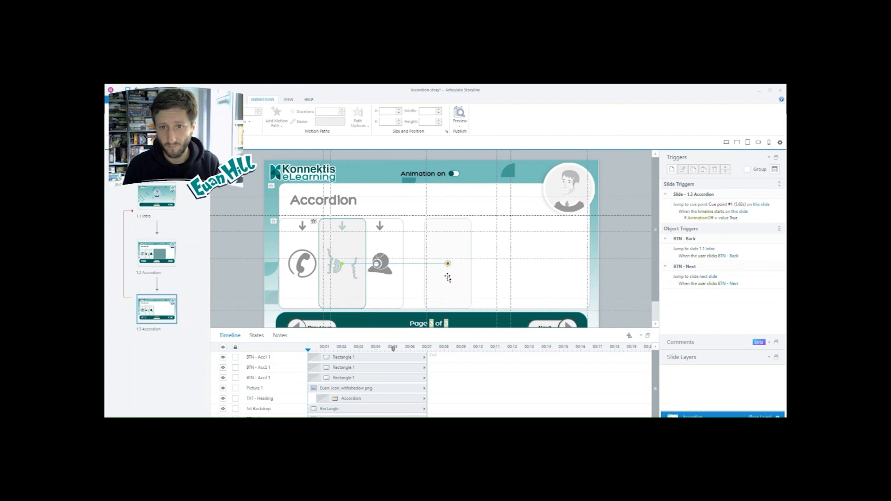
Step: Examine each of the three accordion buttons on slide 1.3 and compare them with the originals on slide 1.2
click(302, 272)
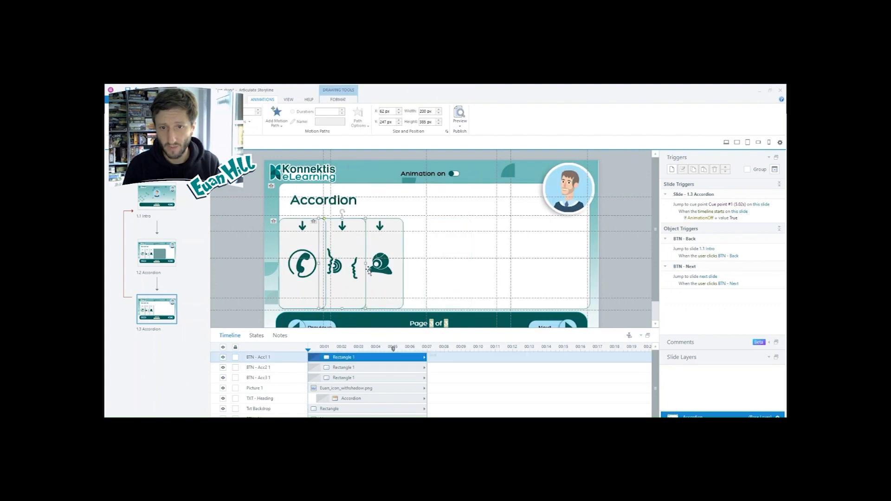
click(366, 272)
click(369, 272)
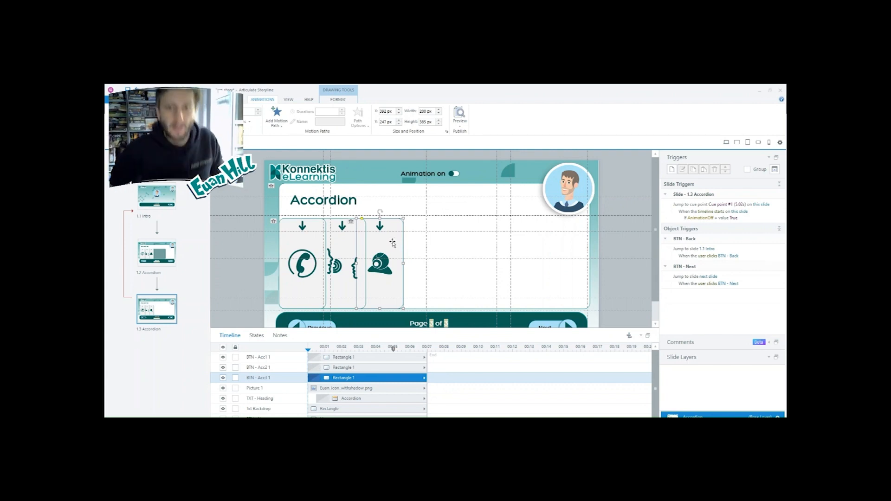
click(346, 267)
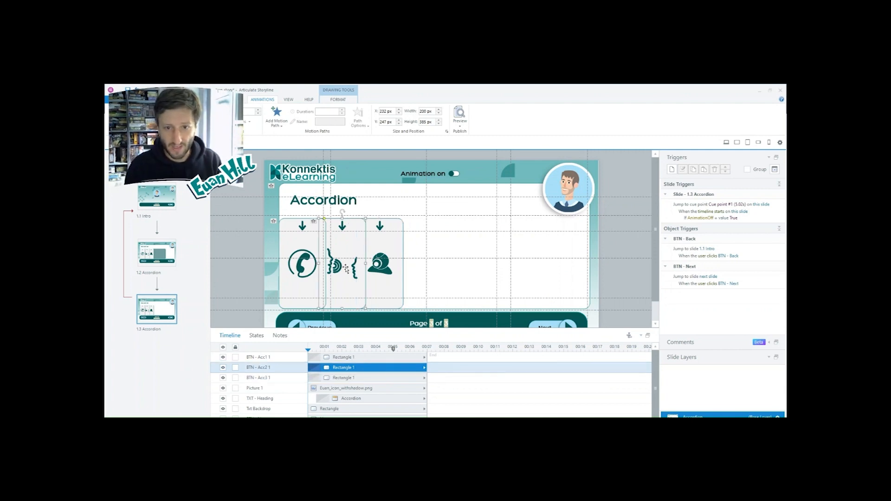
click(383, 259)
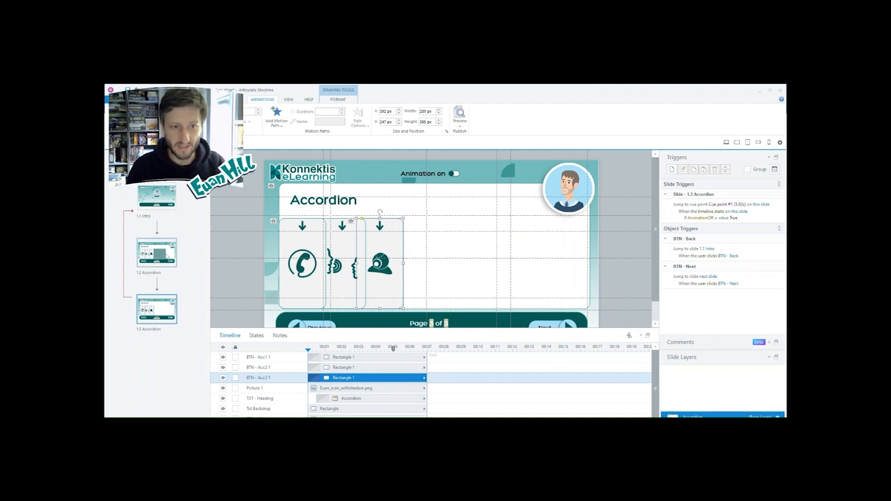
click(157, 253)
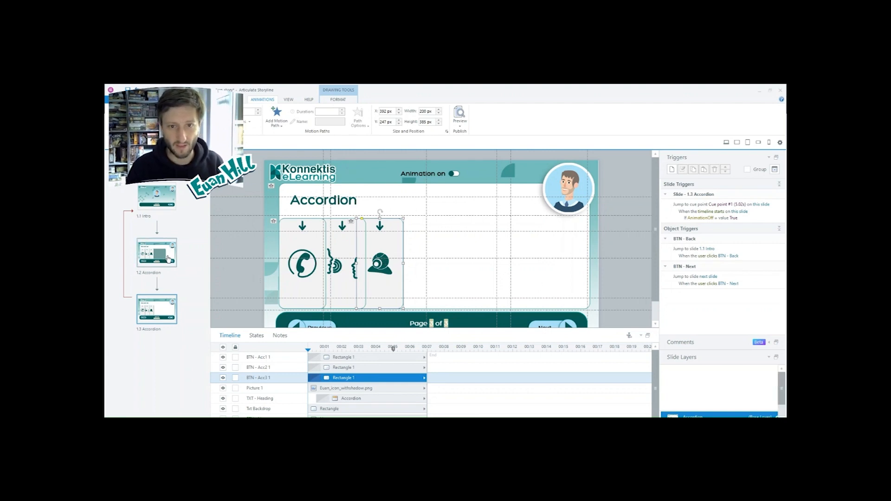
click(323, 271)
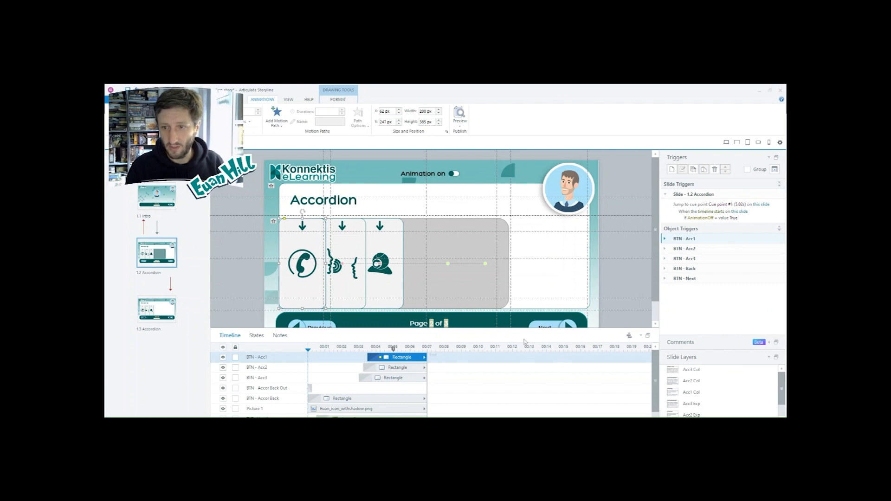
click(163, 307)
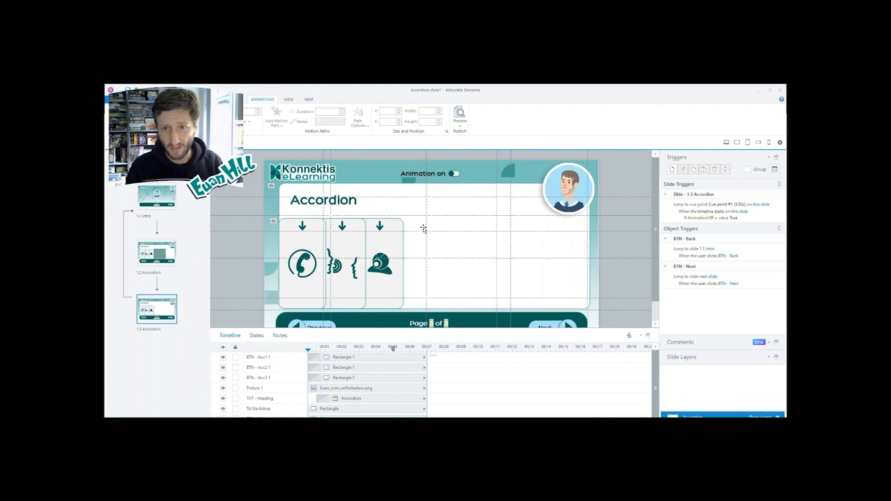
Step: Examine the grey backdrop objects BTN - Accor Back and BTN - Accor Back Out on slide 1.2's timeline
click(163, 265)
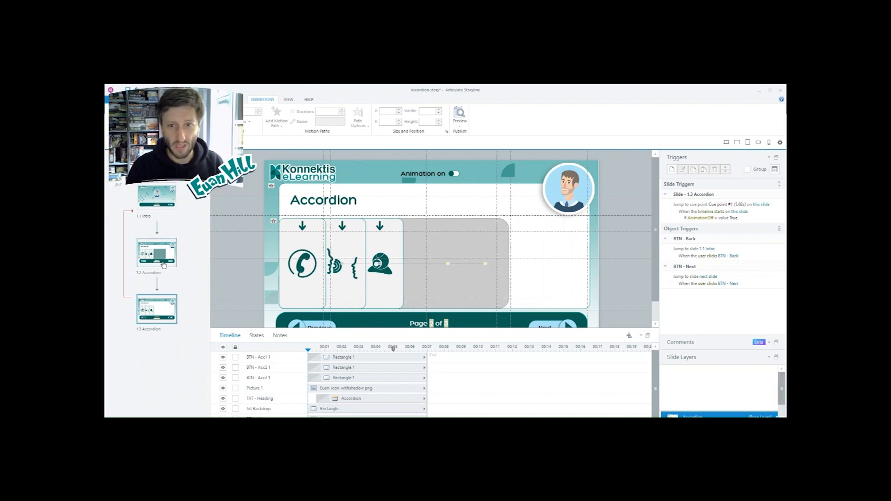
scroll(371, 365, down, 2)
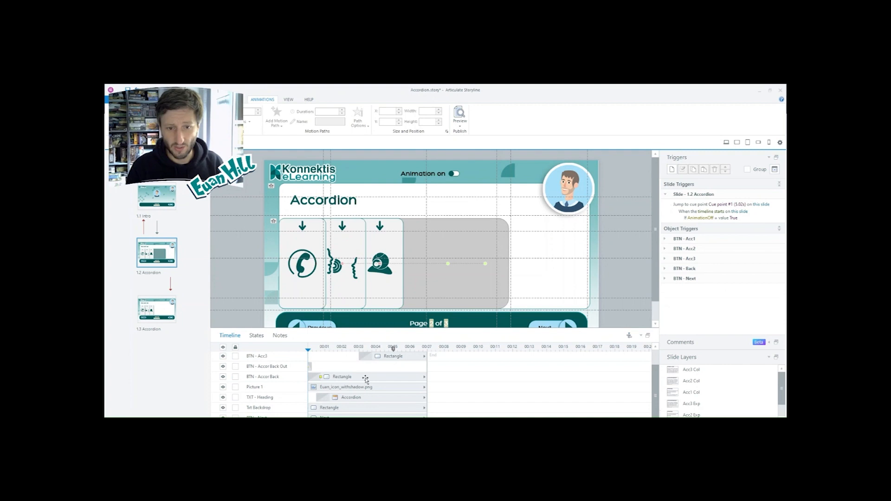
scroll(364, 384, up, 2)
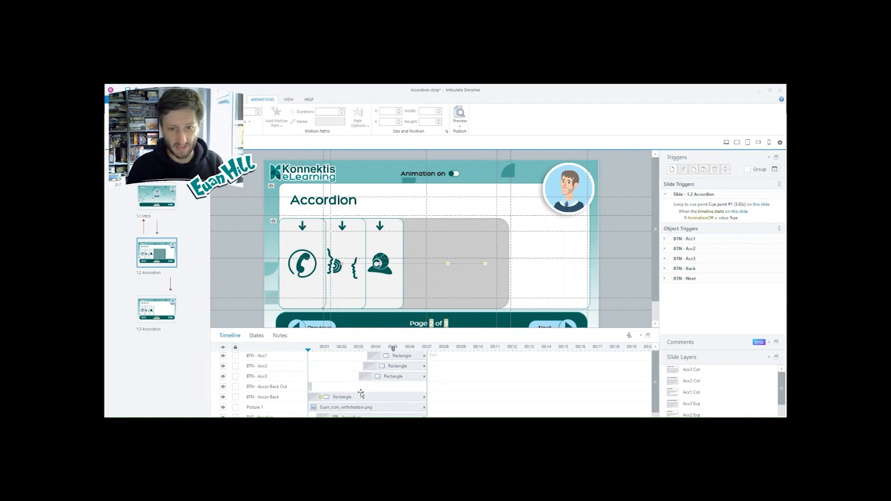
click(284, 398)
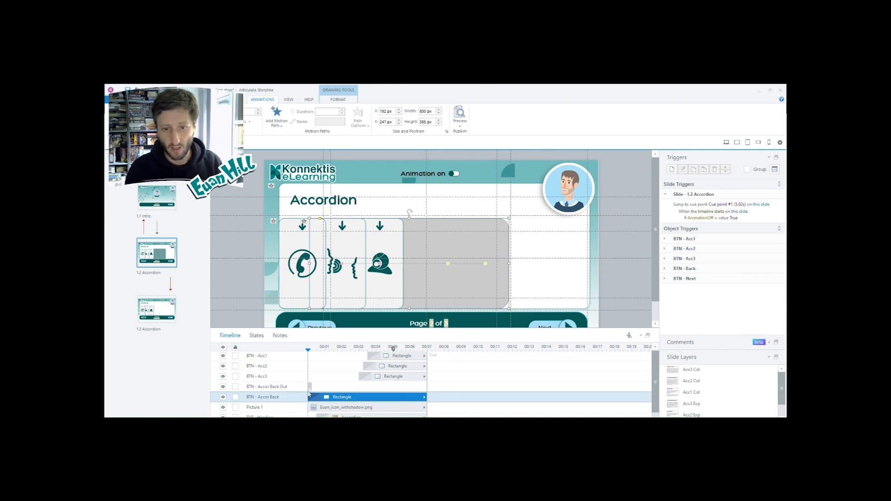
click(276, 388)
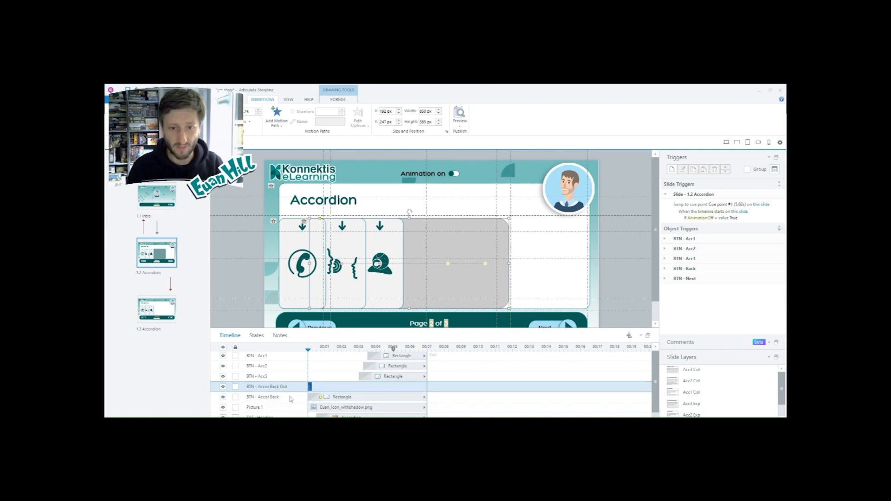
Step: Copy the grey backdrops BTN - Accor Back and BTN - Accor Back Out from slide 1.2 and paste them onto slide 1.3
click(327, 397)
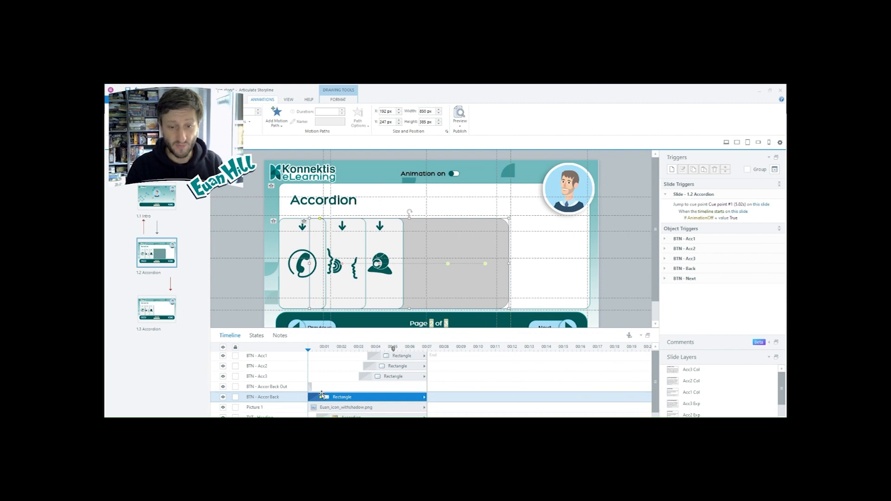
ctrl+click(311, 388)
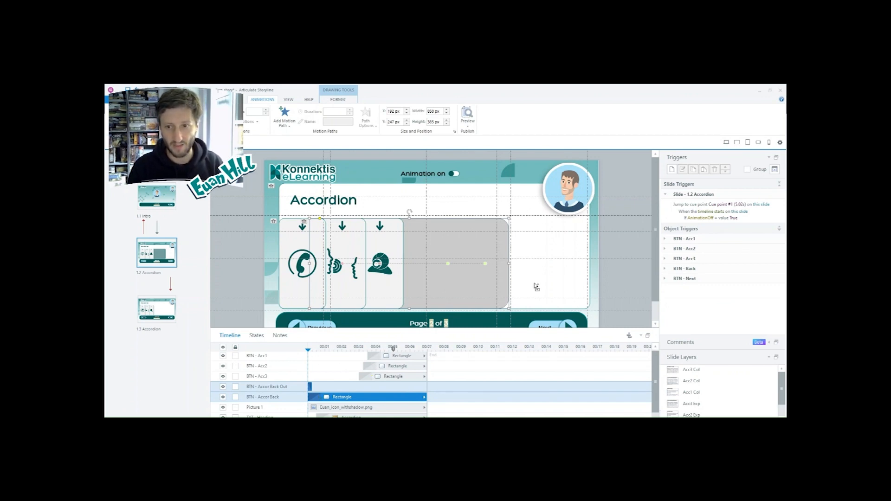
click(243, 277)
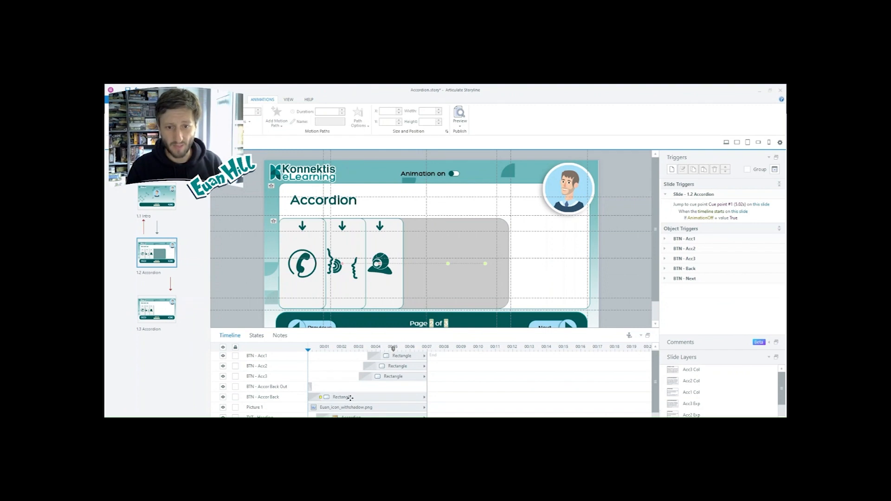
click(308, 397)
click(310, 388)
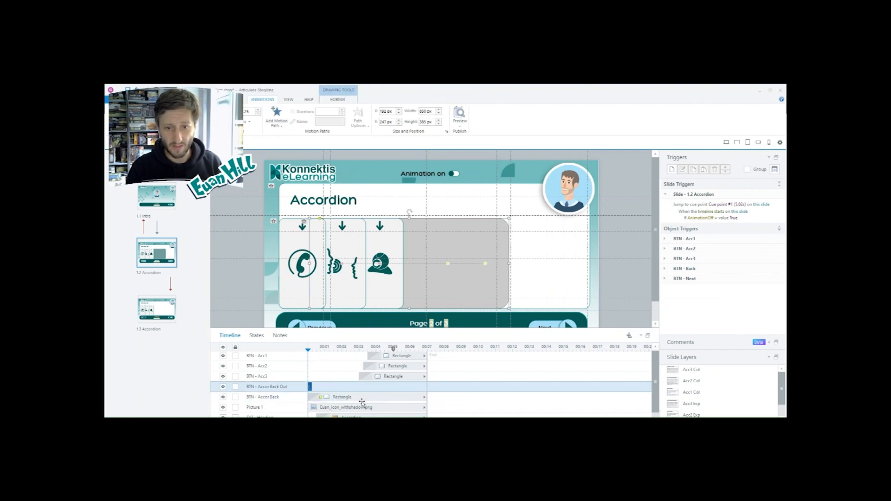
click(163, 328)
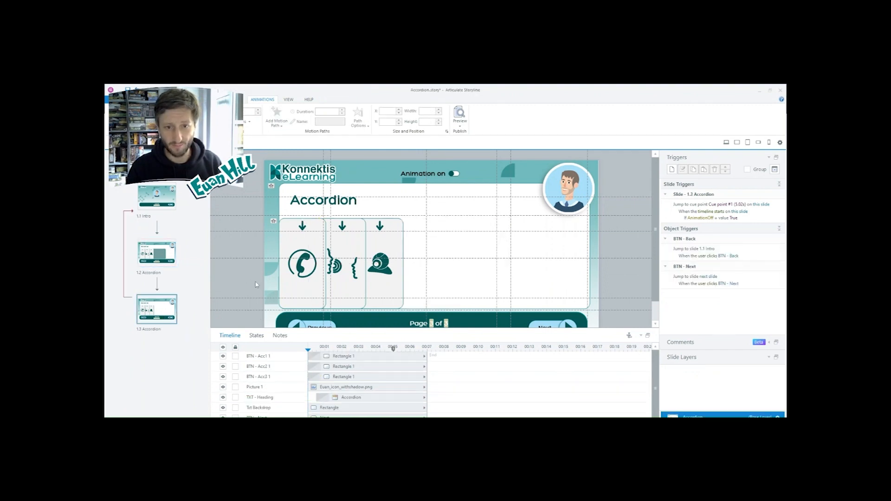
key(ctrl+v)
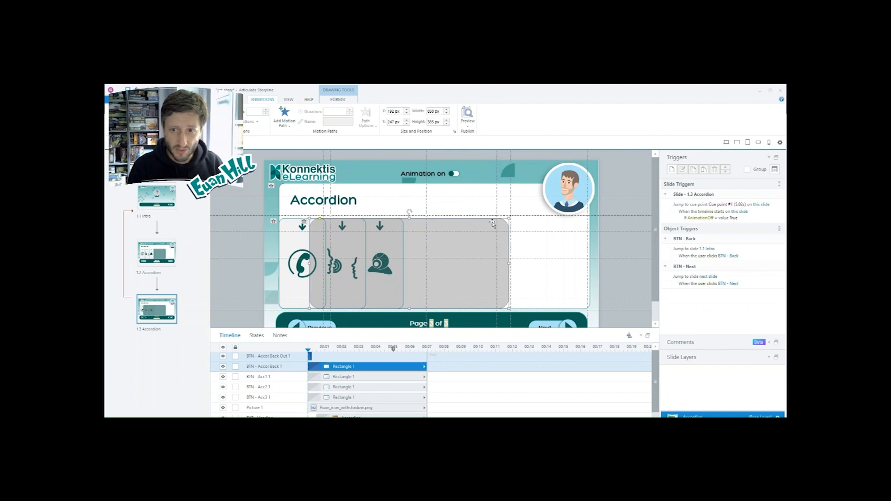
click(261, 274)
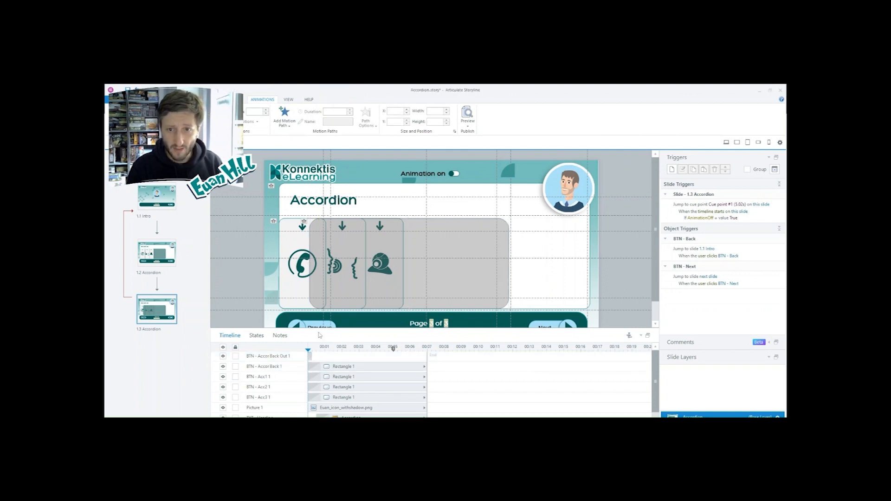
Step: Move the three accordion buttons above both grey backdrops in the layering order of slide 1.3
click(347, 367)
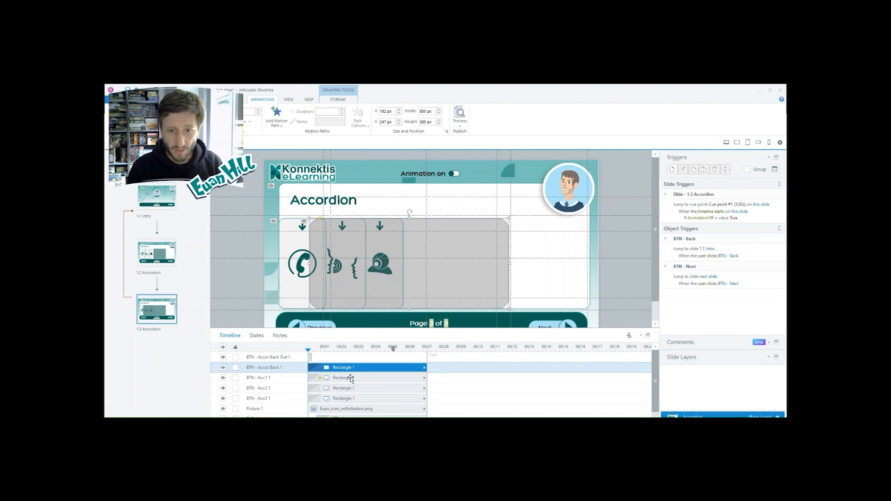
click(351, 379)
shift+click(357, 397)
drag(357, 397, 354, 375)
click(342, 390)
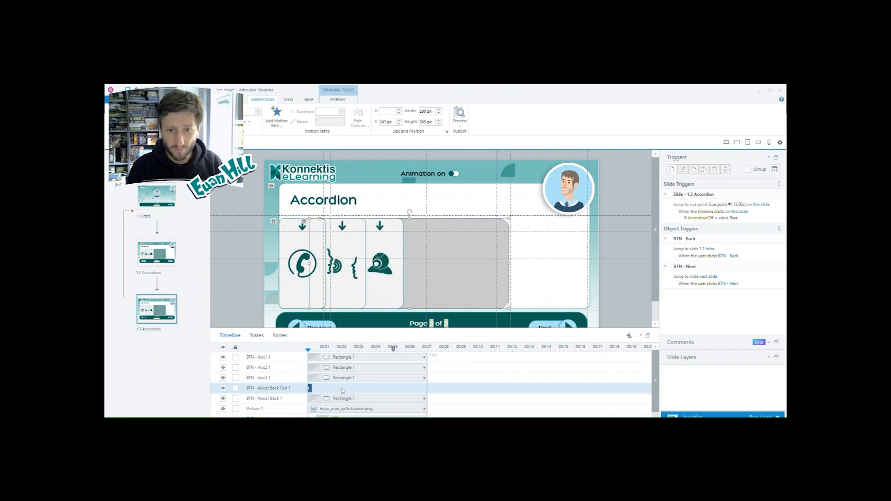
click(247, 305)
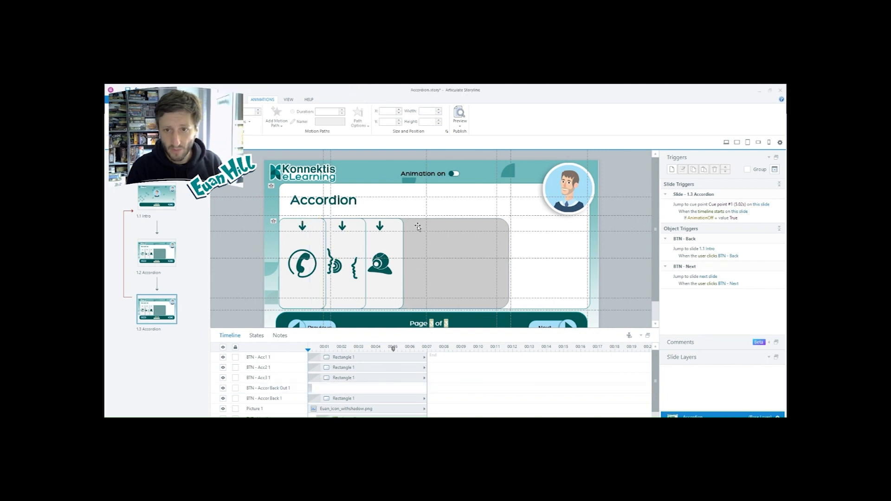
Step: Examine the initial state of each of the two pasted grey backdrops on slide 1.3
click(334, 398)
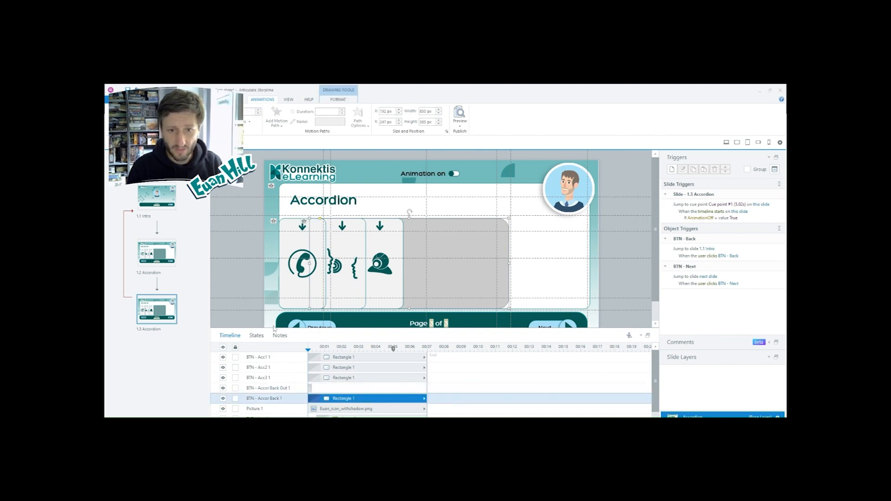
click(256, 335)
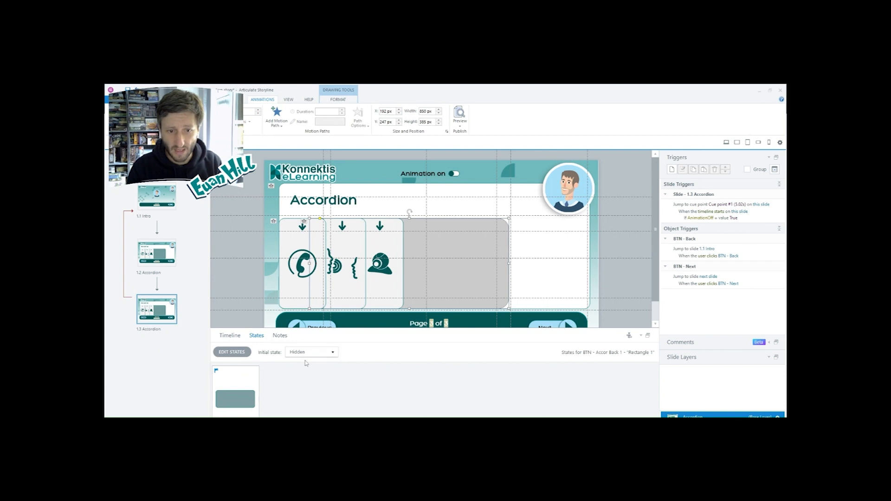
click(230, 335)
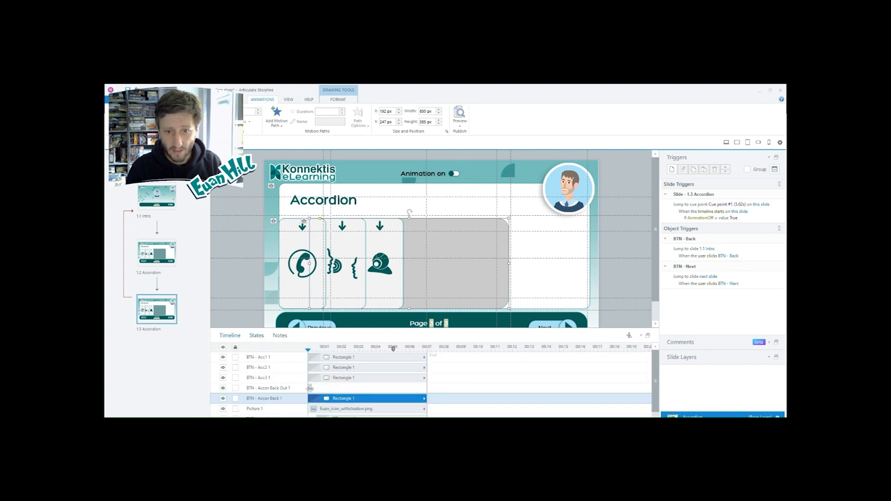
click(310, 389)
click(257, 335)
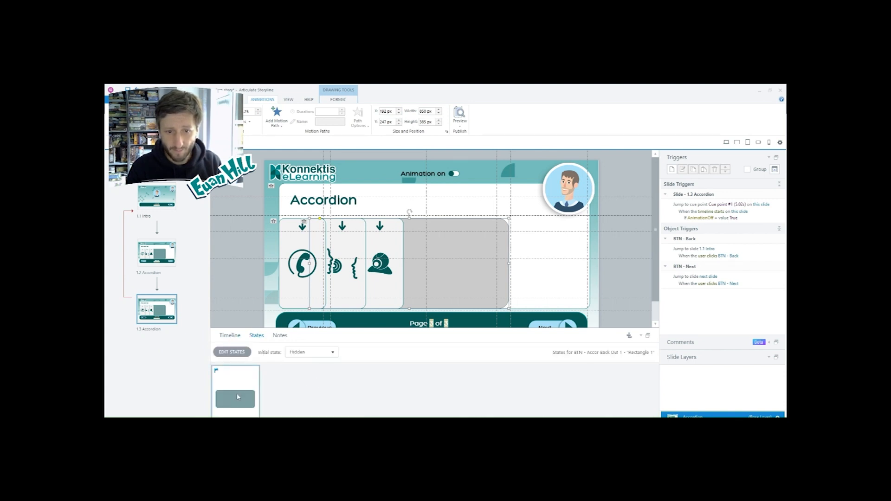
click(230, 335)
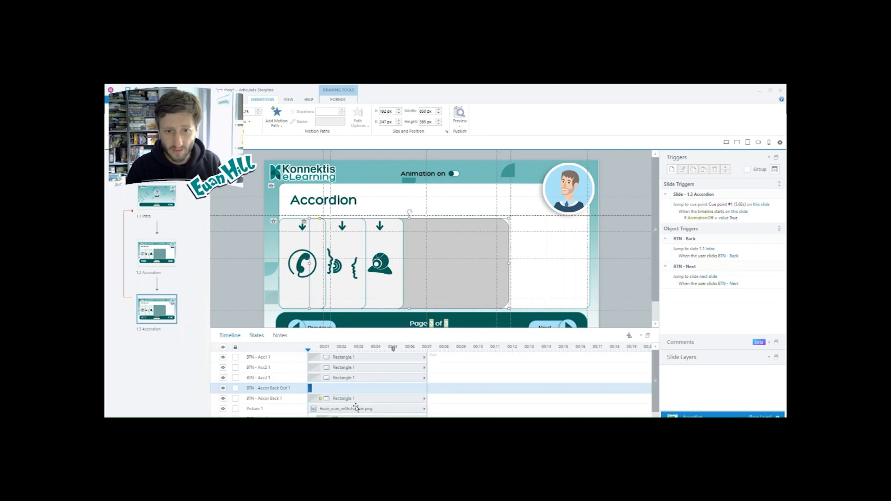
click(351, 400)
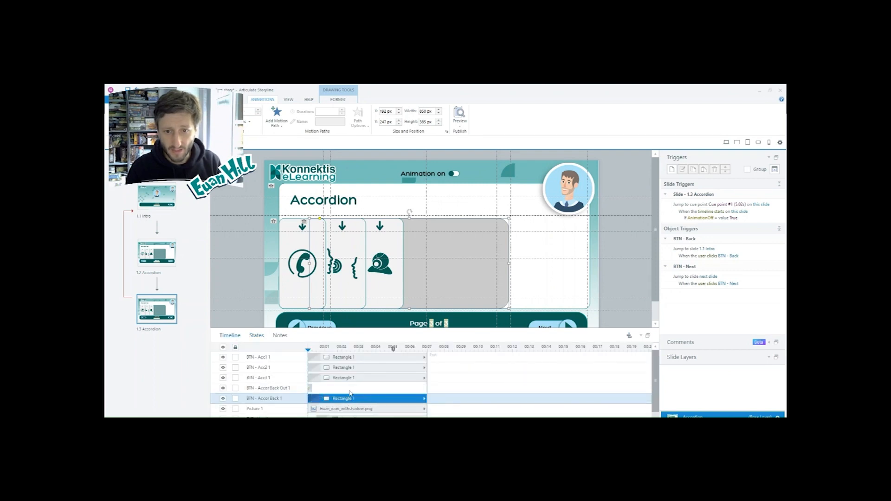
click(311, 388)
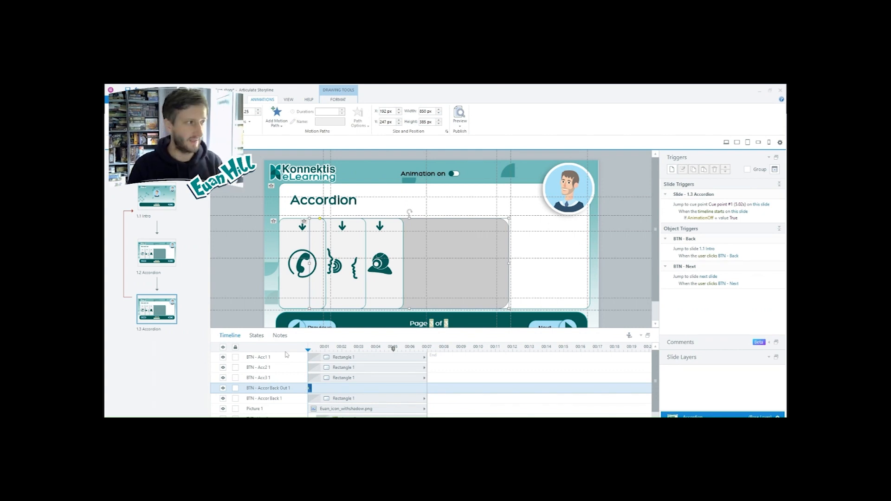
Step: Examine the phone, conversation and video call buttons on slide 1.3 one after another
click(293, 234)
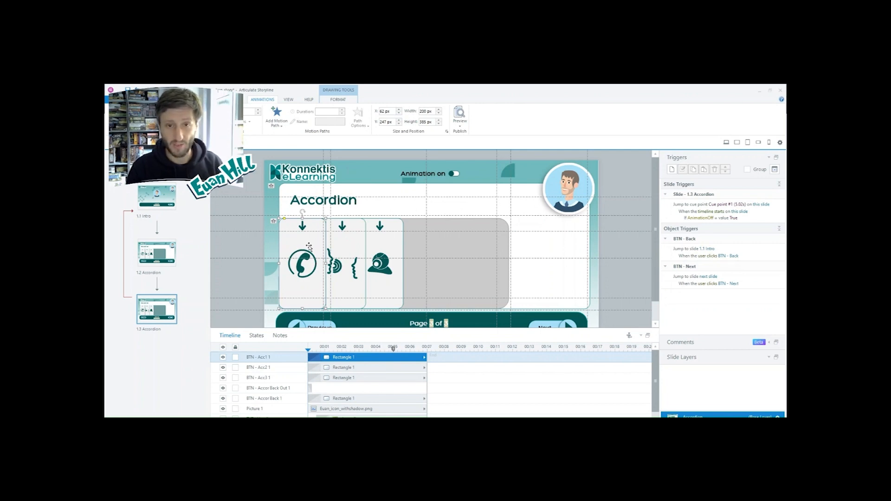
click(344, 251)
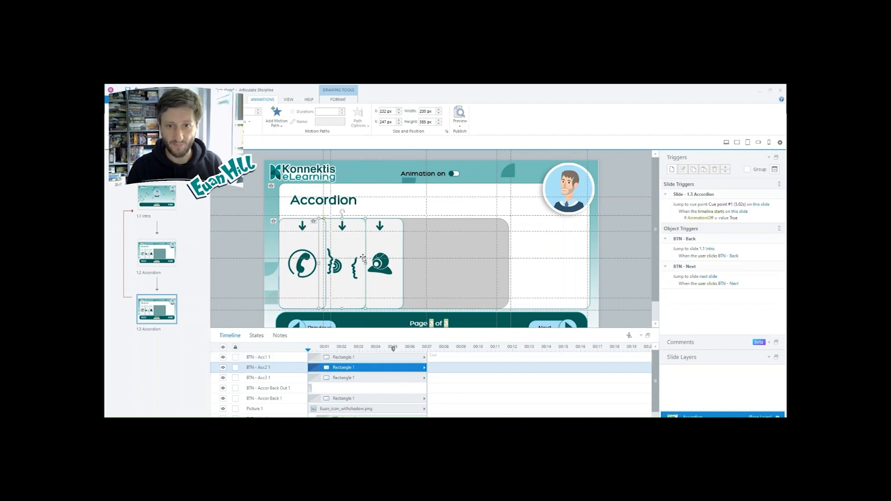
click(385, 254)
click(340, 261)
click(305, 260)
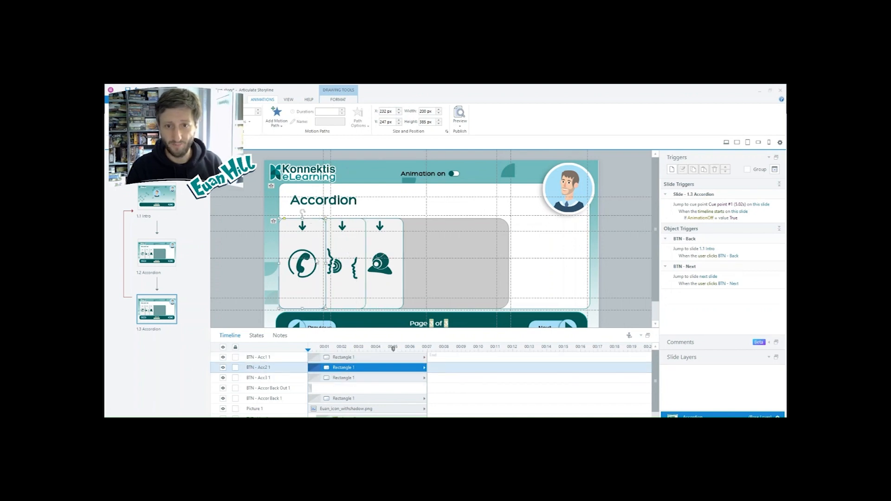
click(344, 259)
click(381, 261)
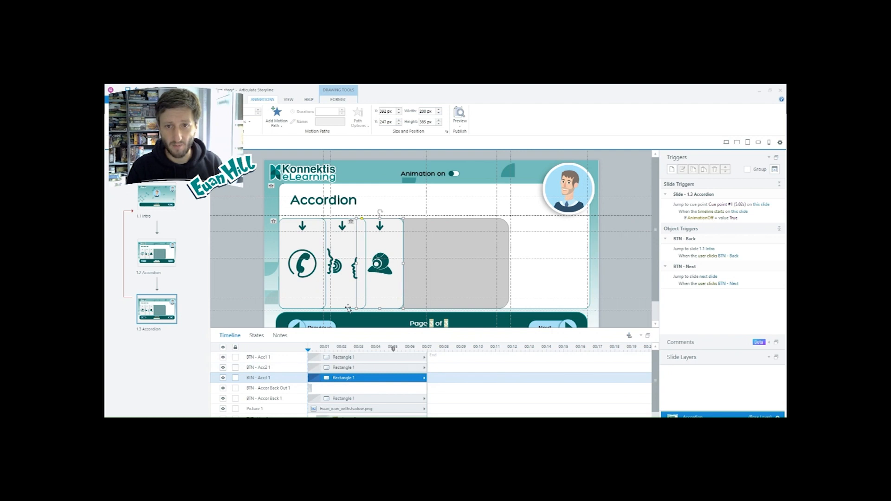
Step: Examine the lengths and end positions of the motion paths on slide 1.2's conversation and video call buttons
click(175, 253)
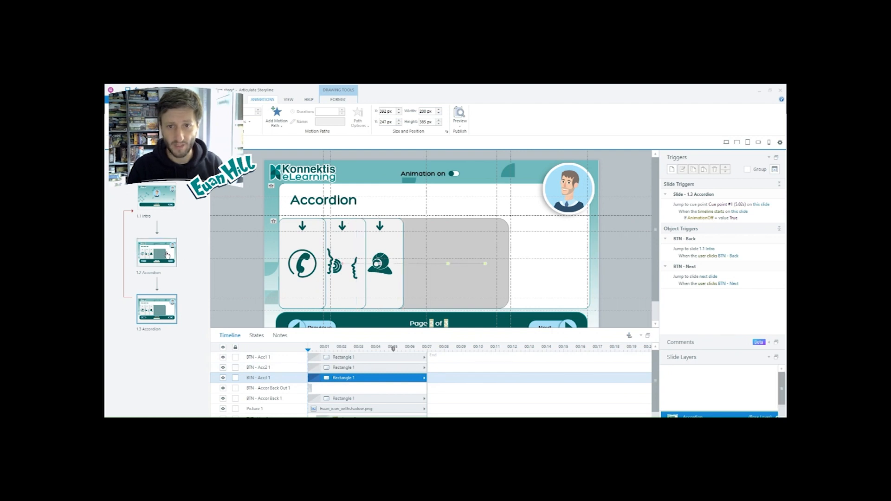
click(486, 266)
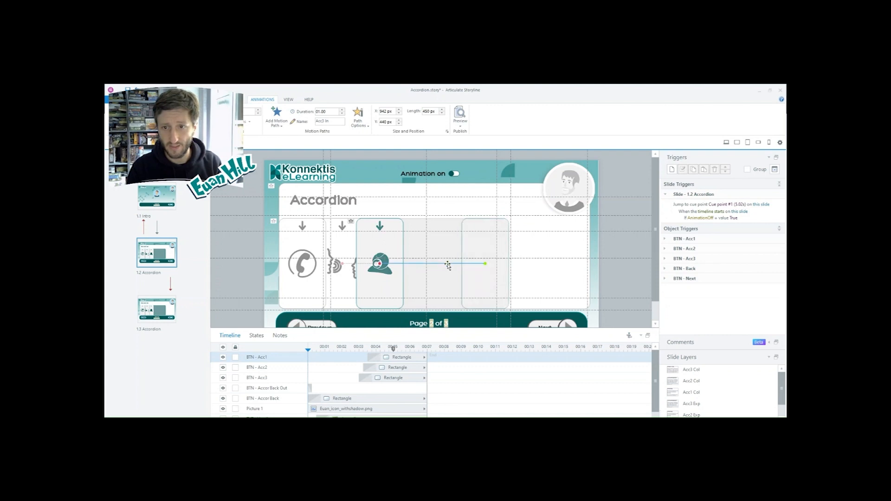
click(448, 266)
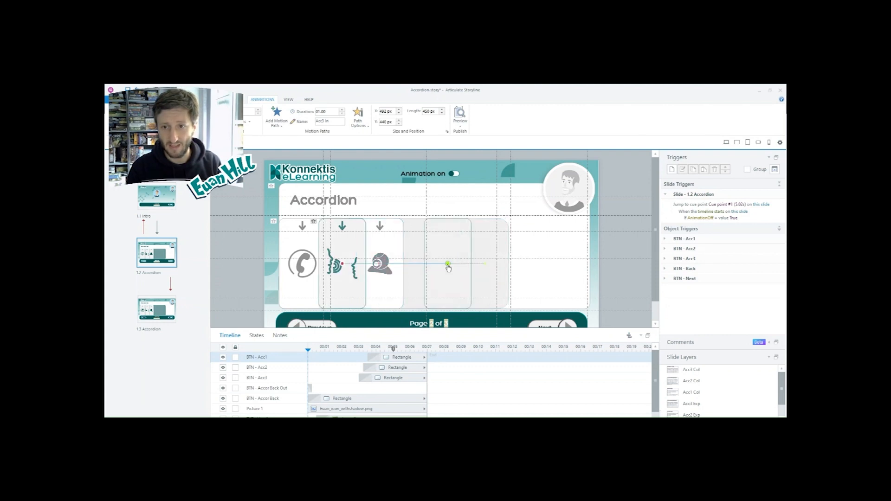
click(484, 265)
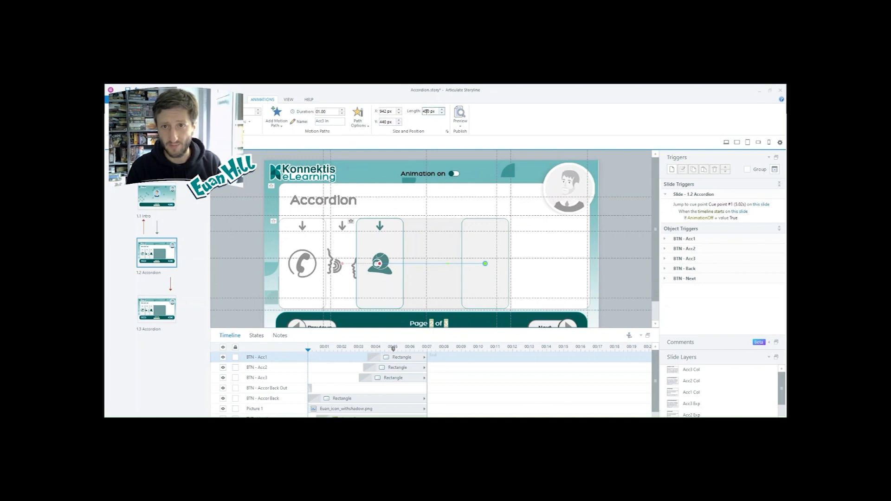
click(447, 265)
click(448, 264)
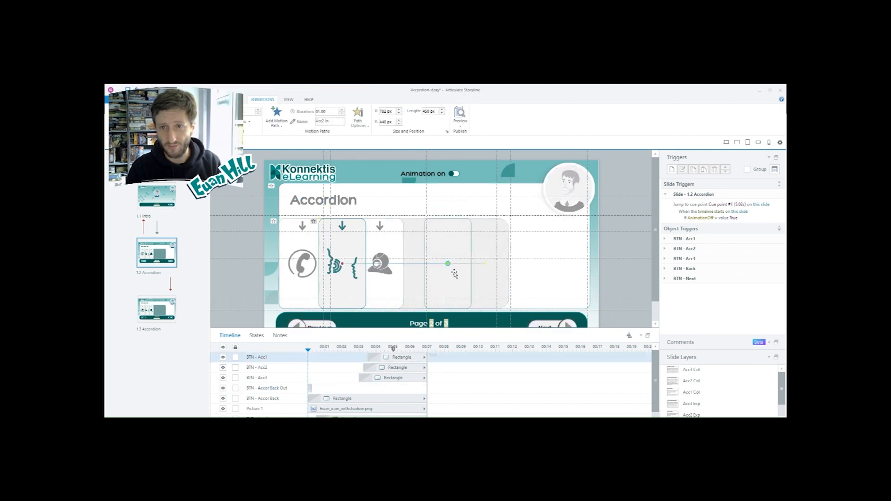
Step: Add a line motion path to the video call button on slide 1.3, directed right with a length of 450 px
click(165, 307)
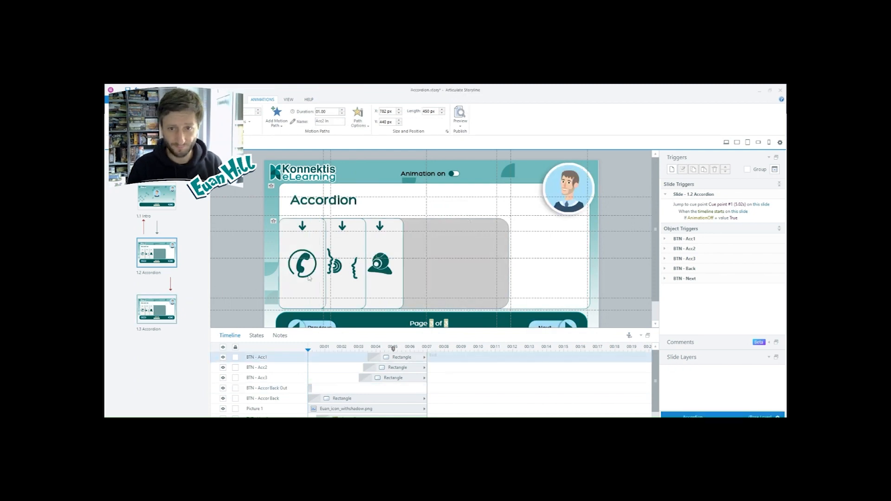
click(393, 261)
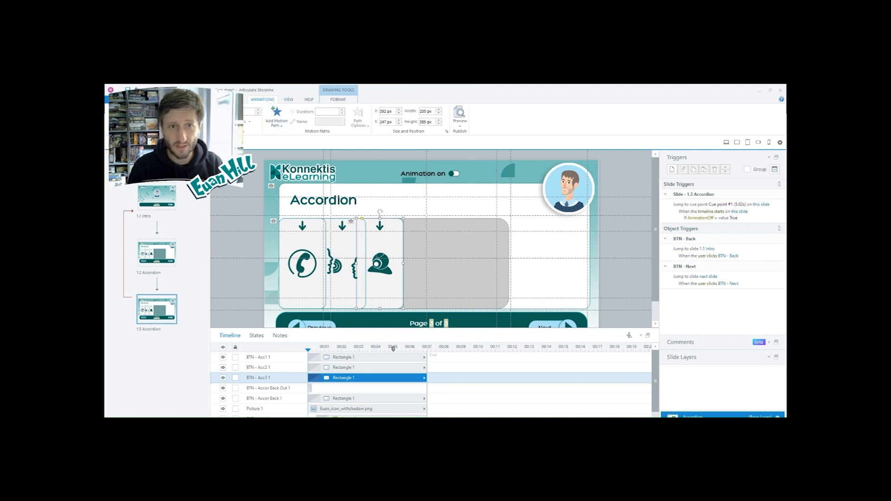
click(277, 120)
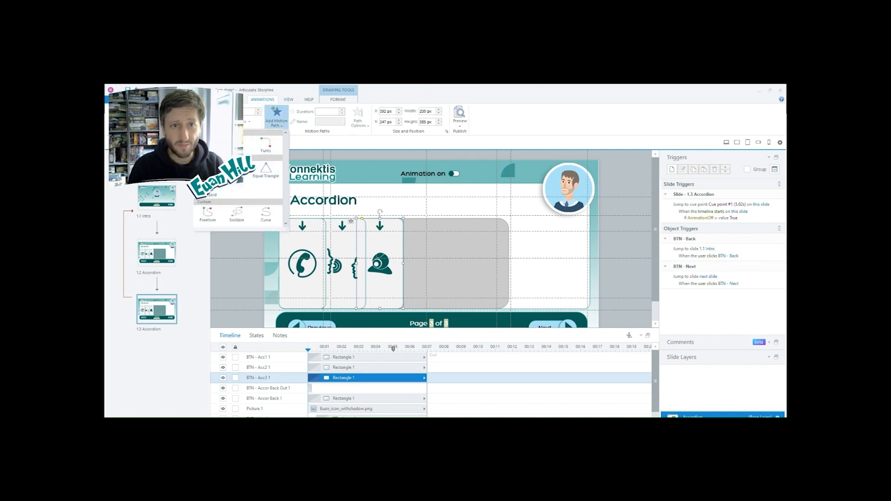
click(208, 145)
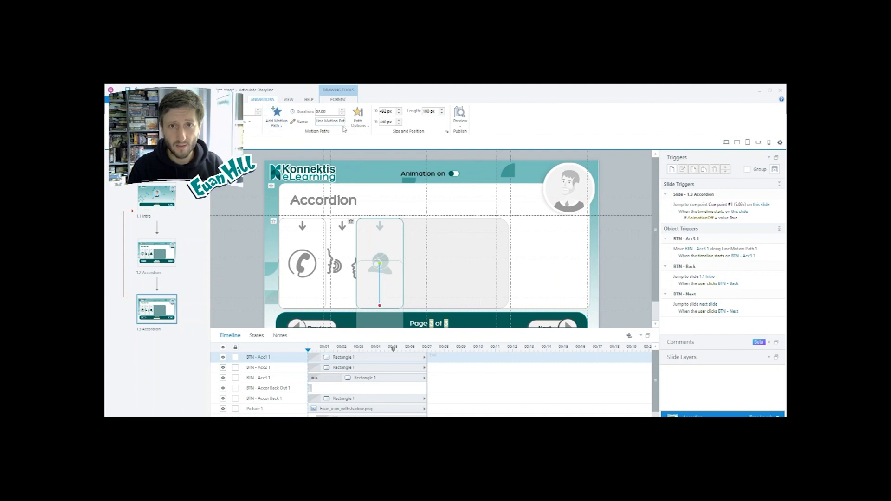
click(359, 119)
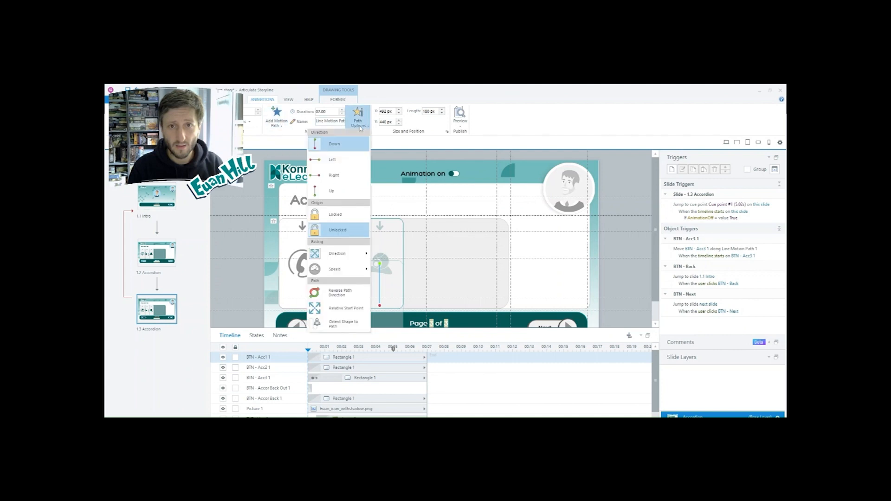
click(346, 177)
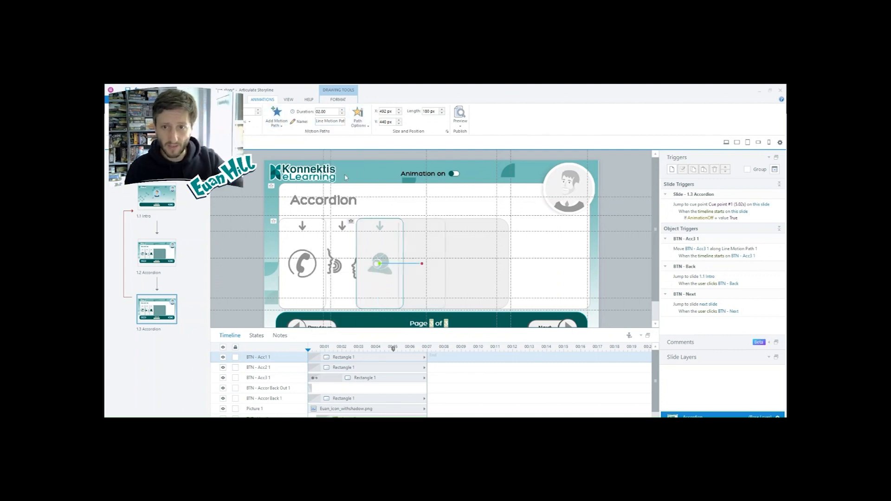
click(430, 111)
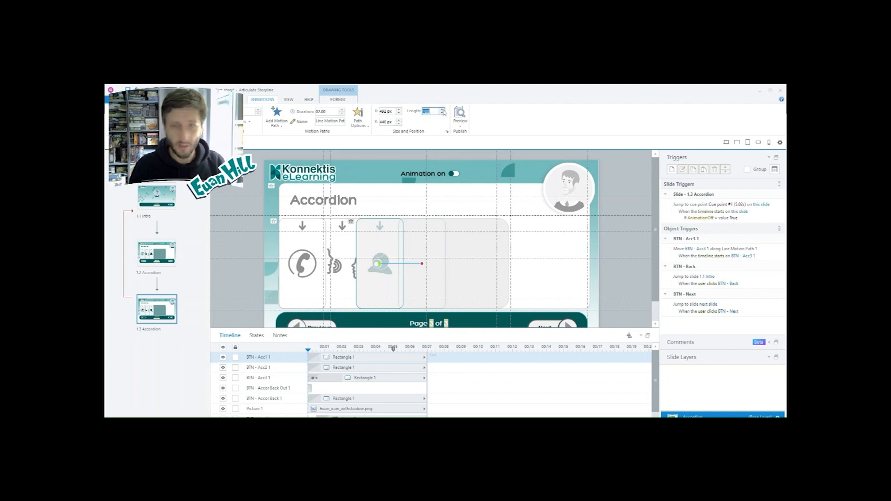
text(450)
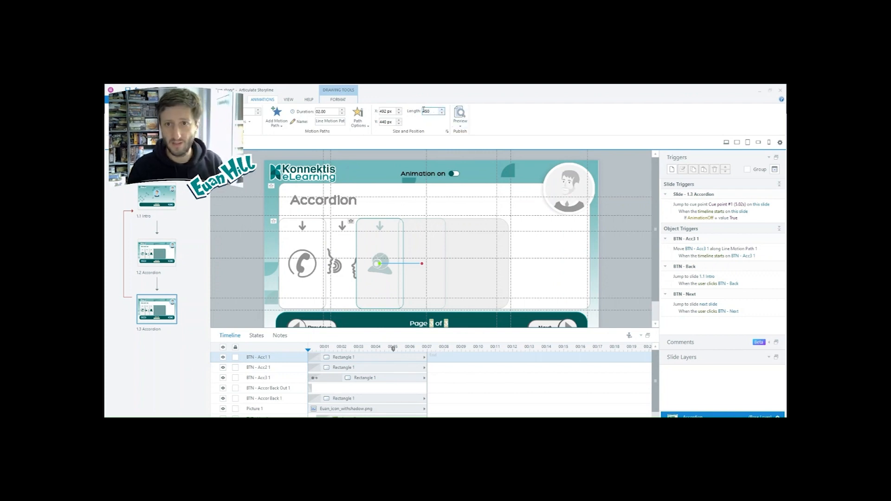
key(Return)
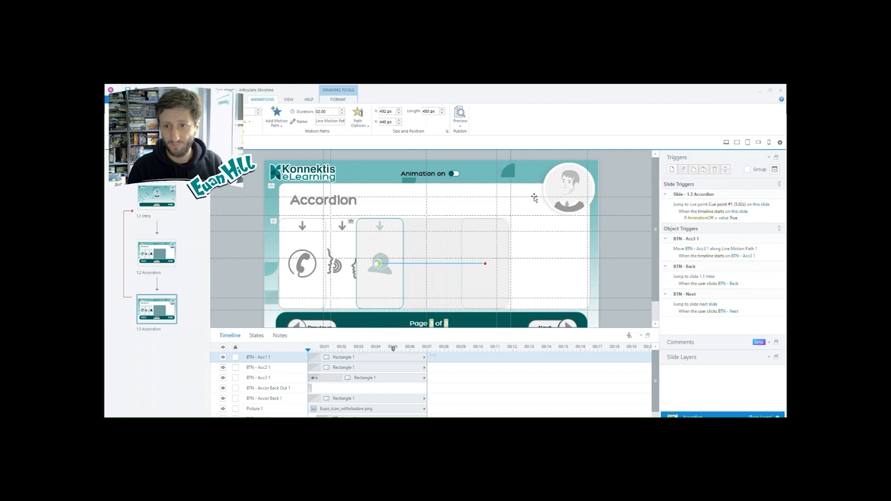
Step: Nudge the end point of the video call button's motion path toward the button, and restore the path's length to 450 px
click(500, 247)
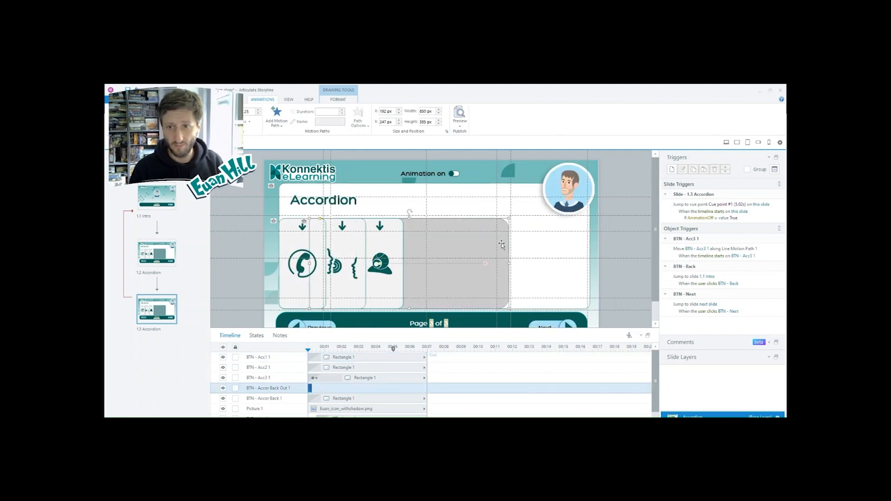
click(486, 267)
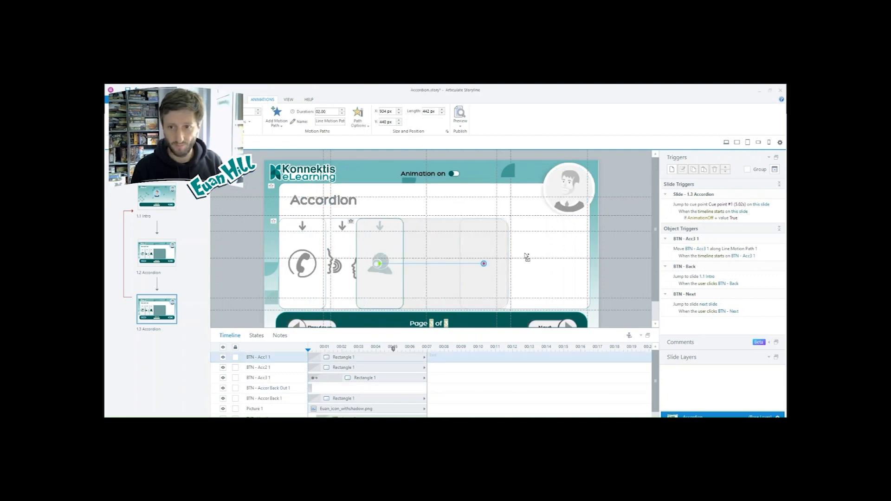
key(ctrl+Right)
key(Left)
key(Left)
key(Left)
key(Left)
key(Left)
key(Left)
key(Left)
key(Left)
key(Left)
key(Left)
key(Left)
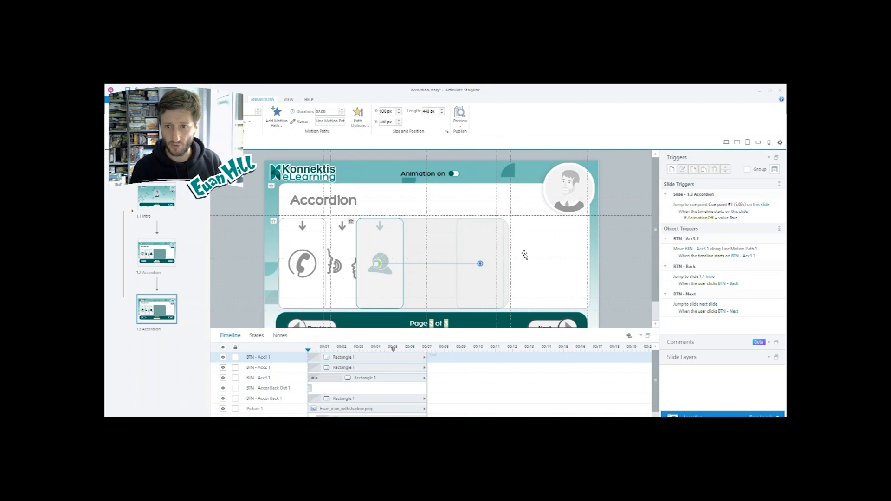
double_click(433, 111)
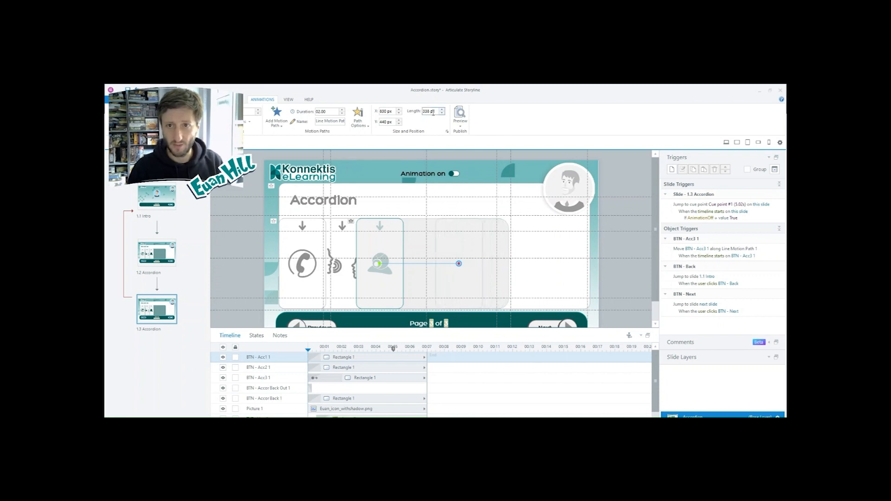
text(450)
key(Return)
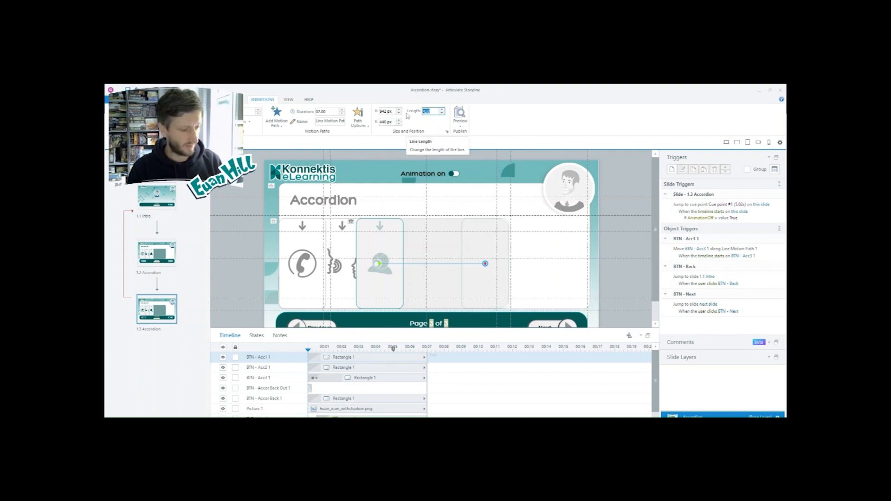
Step: Try a length of 350 px for the video call button's motion path, and set it back to 450 px
text(350)
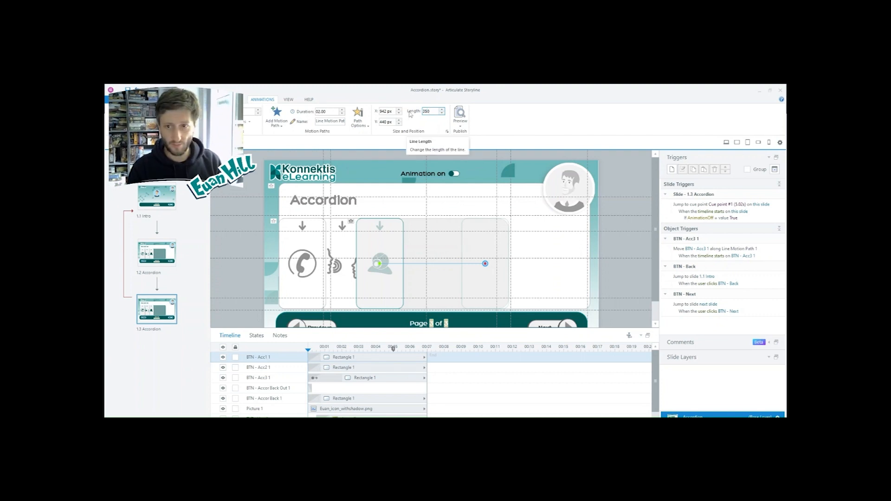
key(Return)
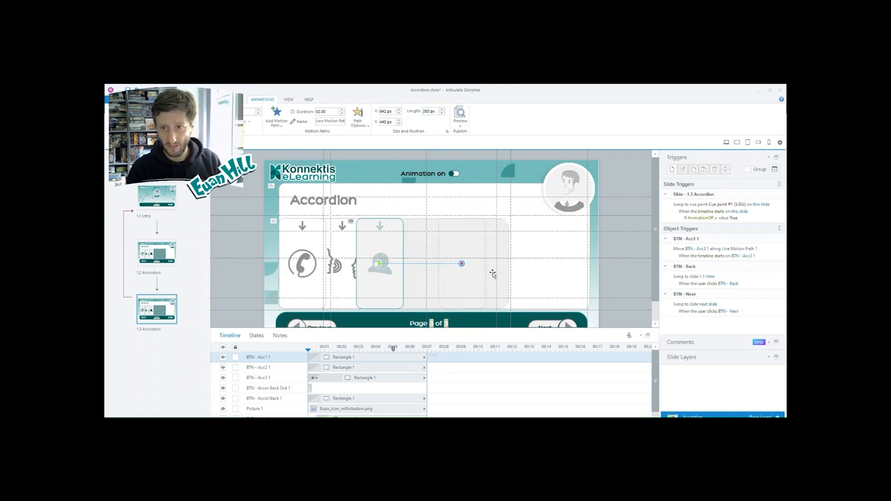
double_click(429, 112)
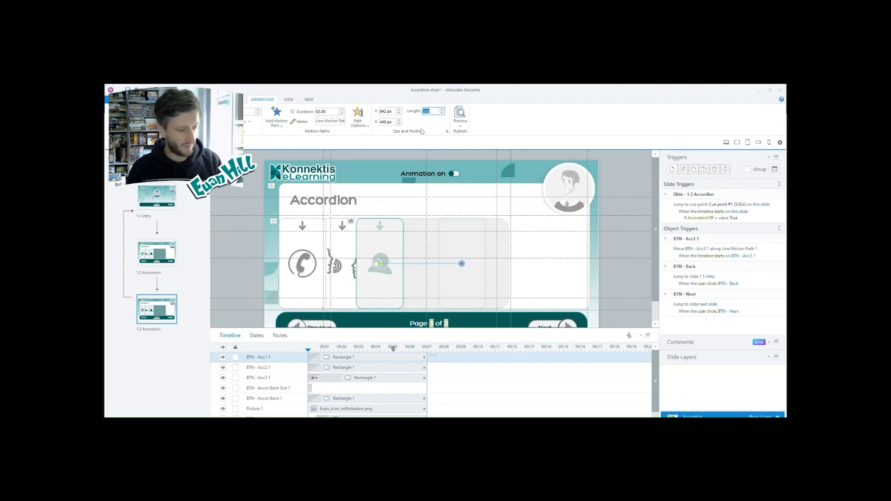
text(450)
key(Return)
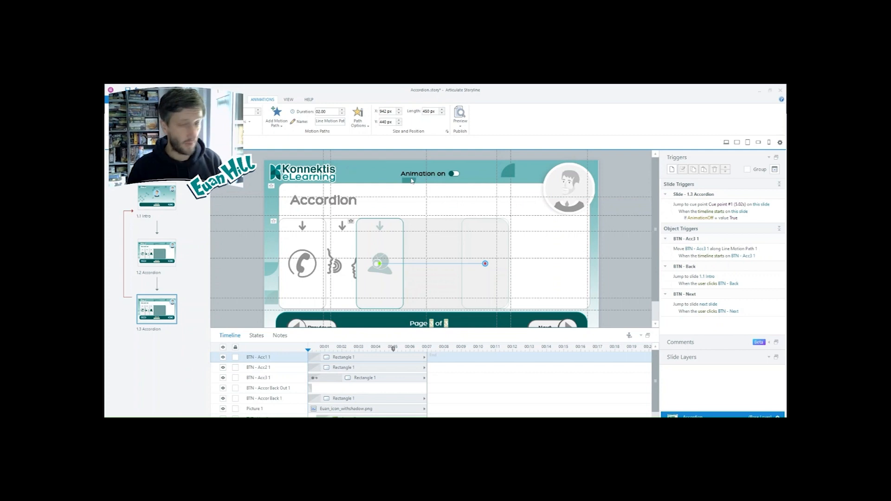
Step: Name the video call button's motion path Acc3 Expand
click(334, 121)
text(Acc1 E)
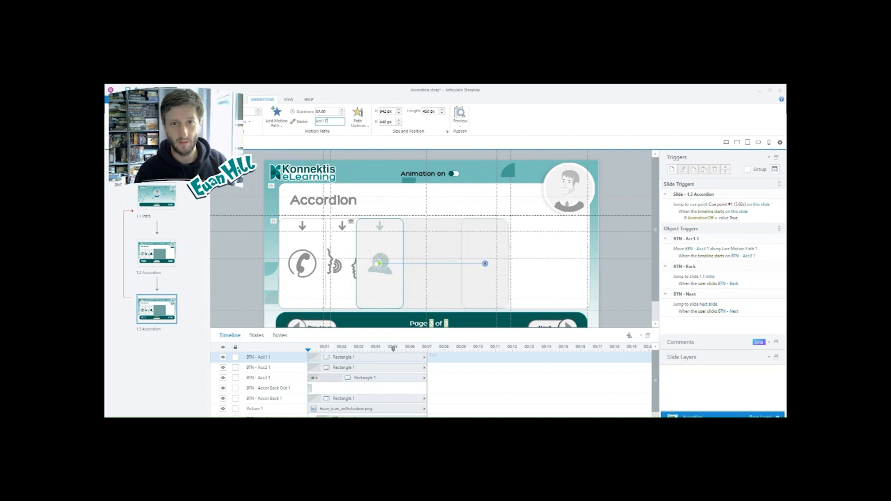
key(Return)
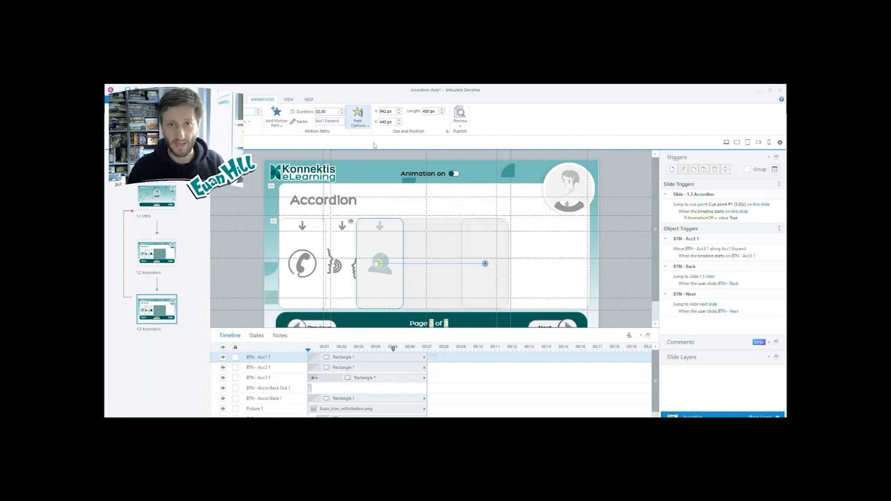
click(349, 272)
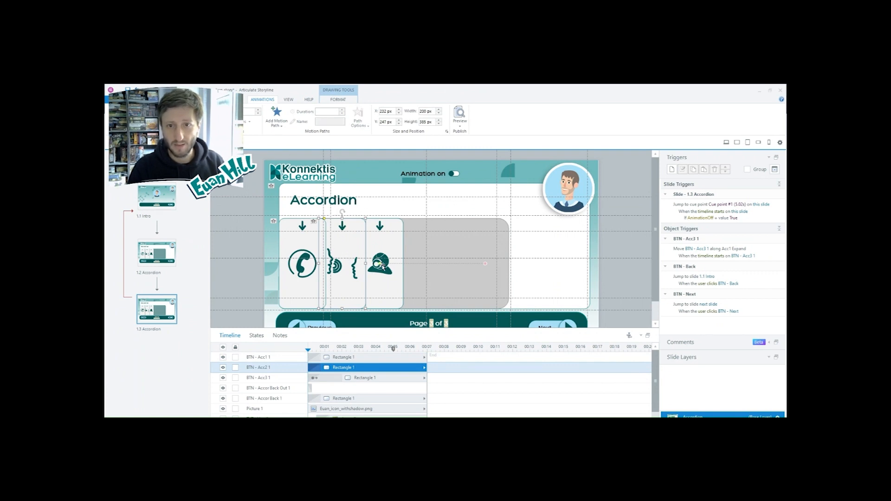
click(380, 265)
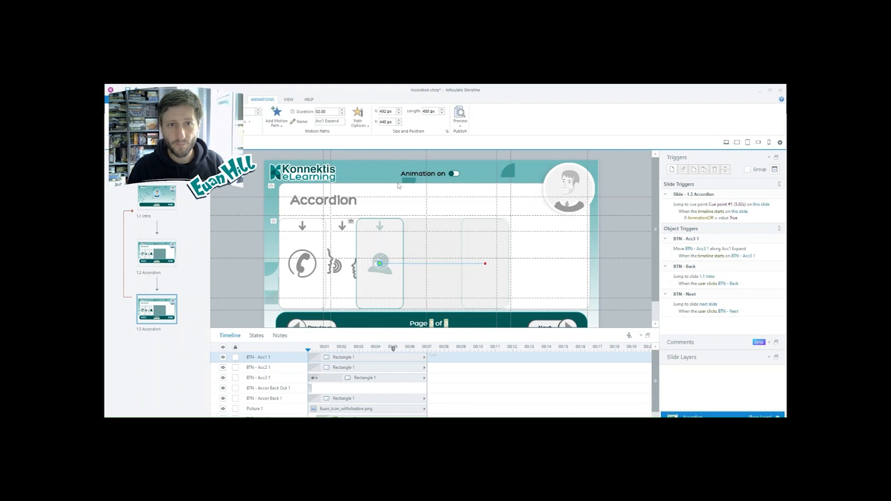
click(485, 264)
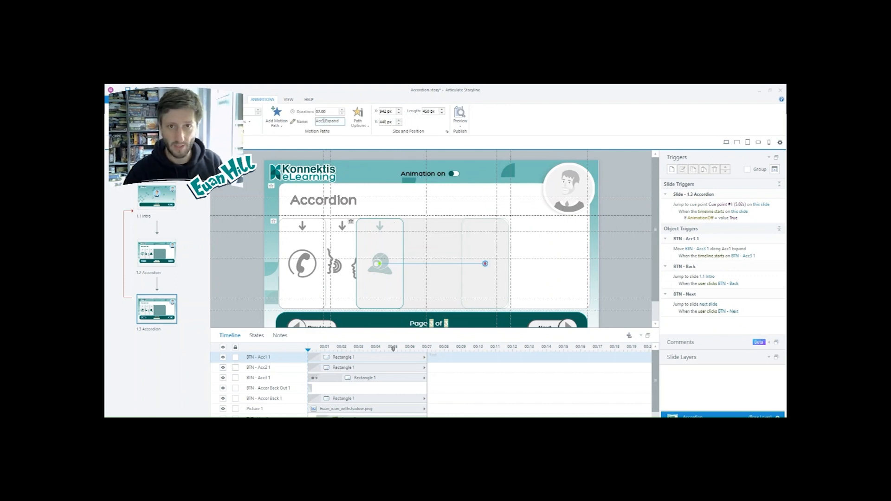
key(Return)
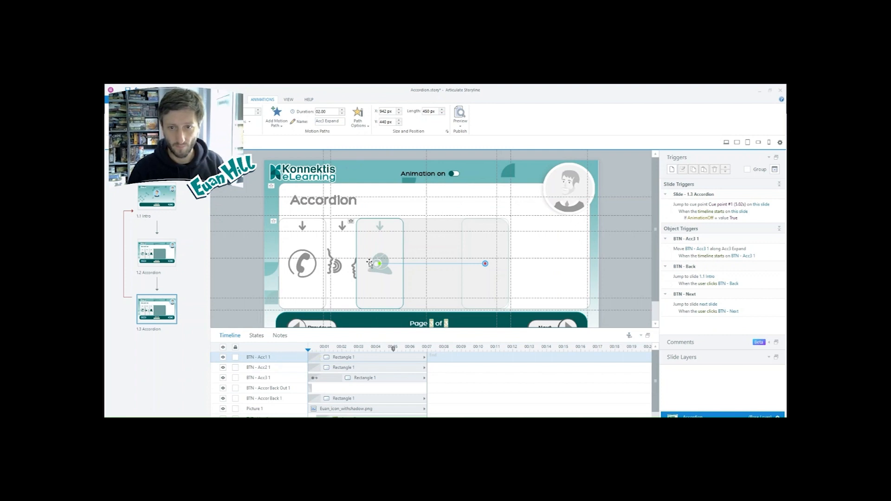
Step: Delete the trigger that moves the video call button along Acc3 Expand when its timeline starts
click(373, 244)
click(272, 377)
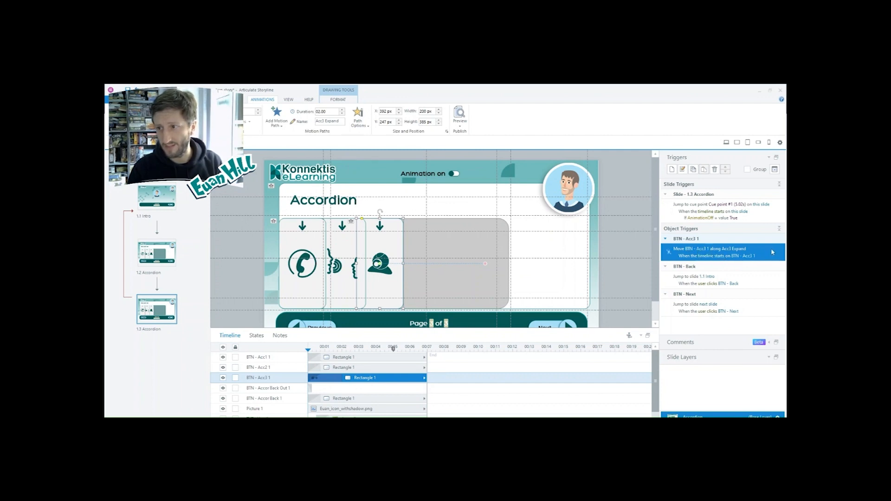
key(Delete)
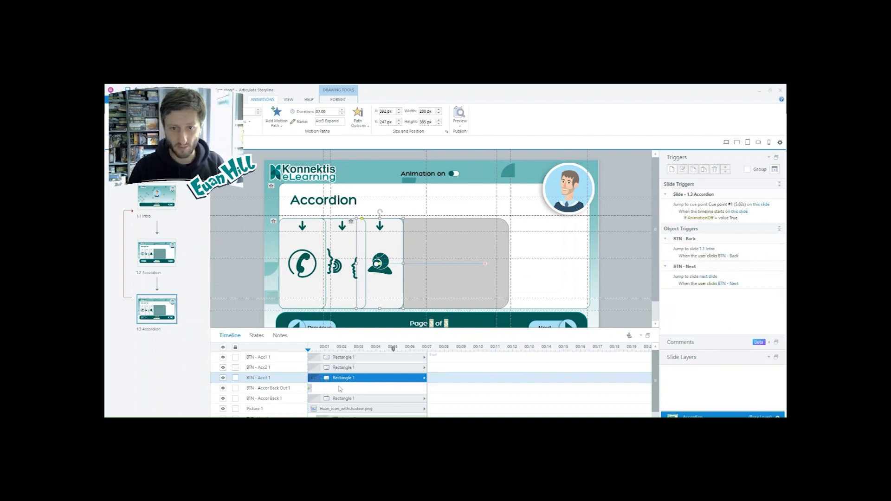
Step: Add a line motion path to the conversation button on slide 1.3 and name it Acc2 Expand
click(343, 369)
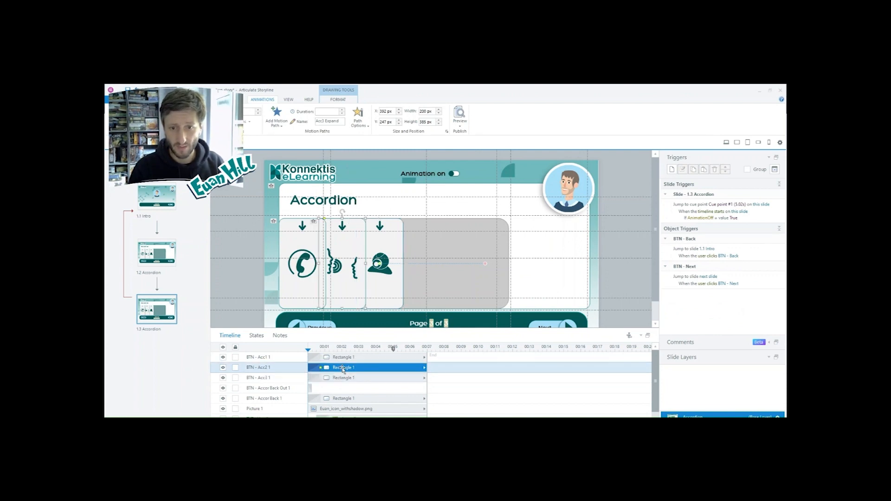
click(278, 120)
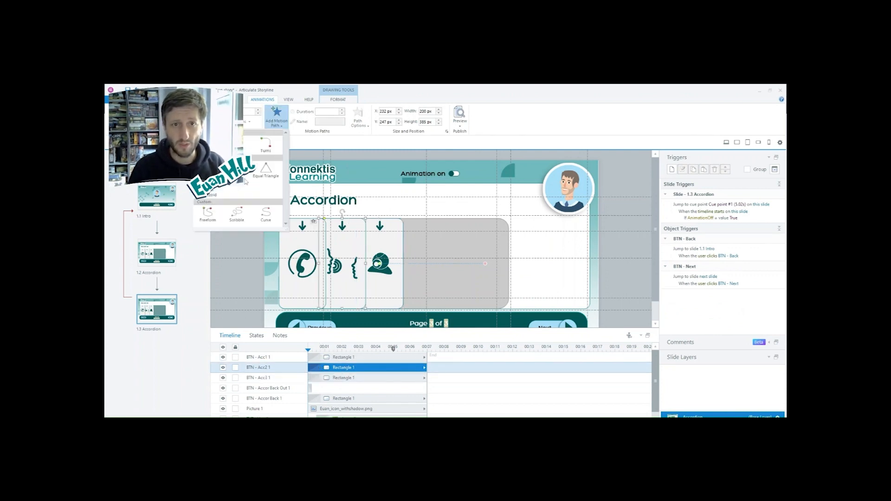
click(212, 148)
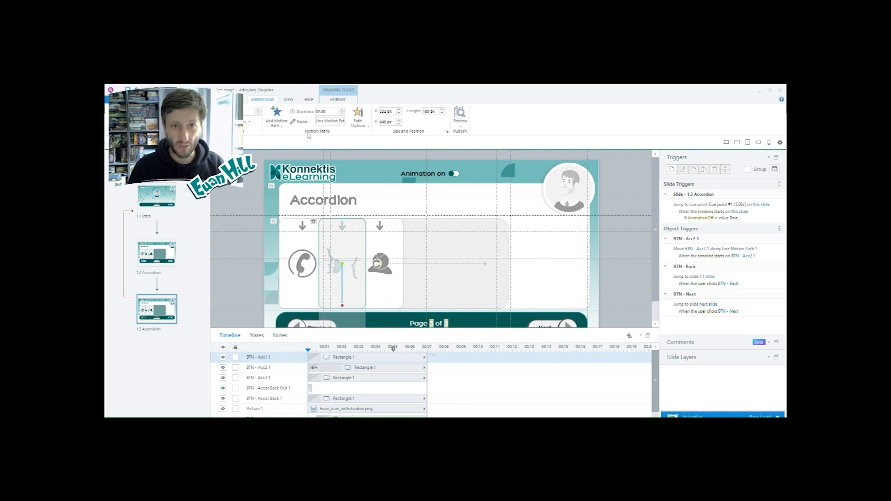
triple_click(327, 122)
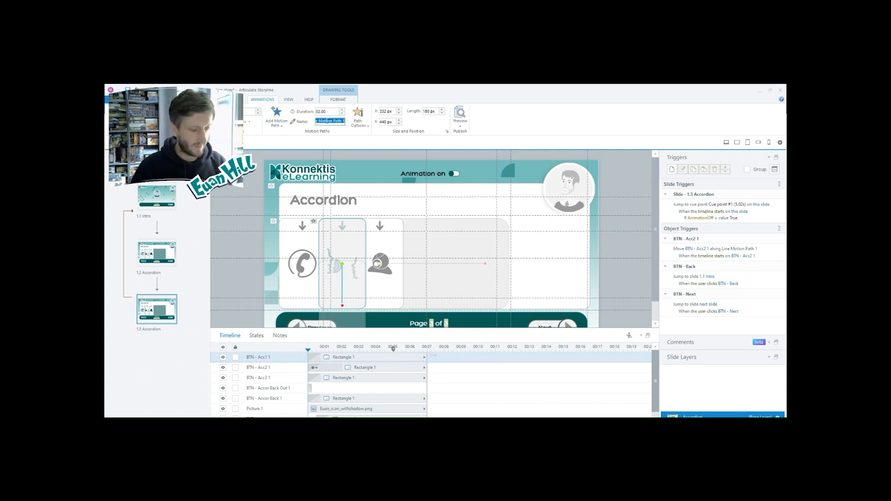
text(Ac)
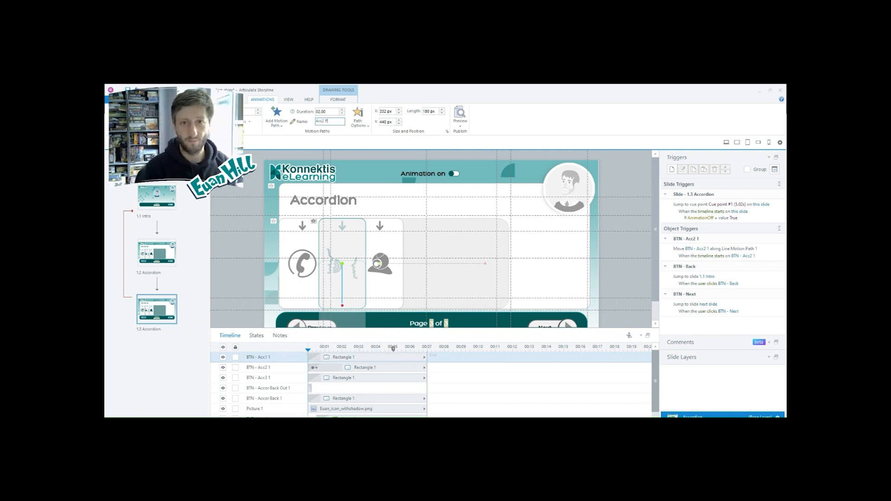
text(c2 Expand)
key(Return)
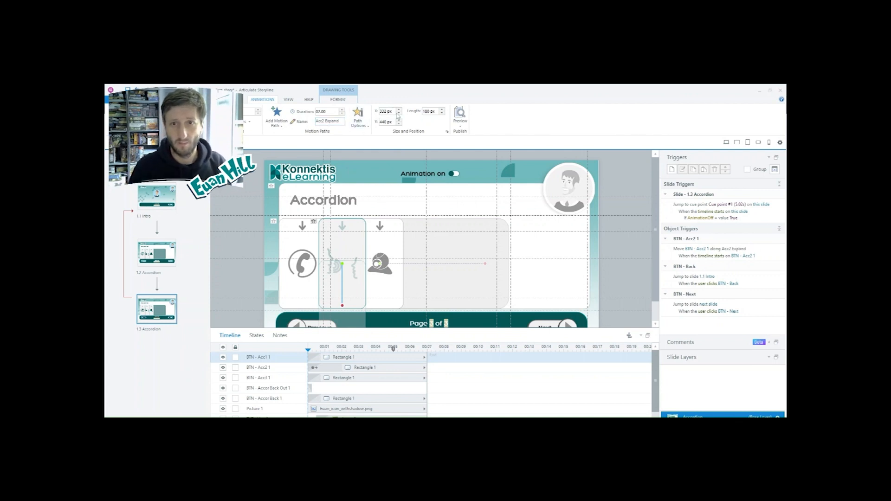
Step: Direct the Acc2 Expand motion path to the right and set its length to 450 px
click(359, 120)
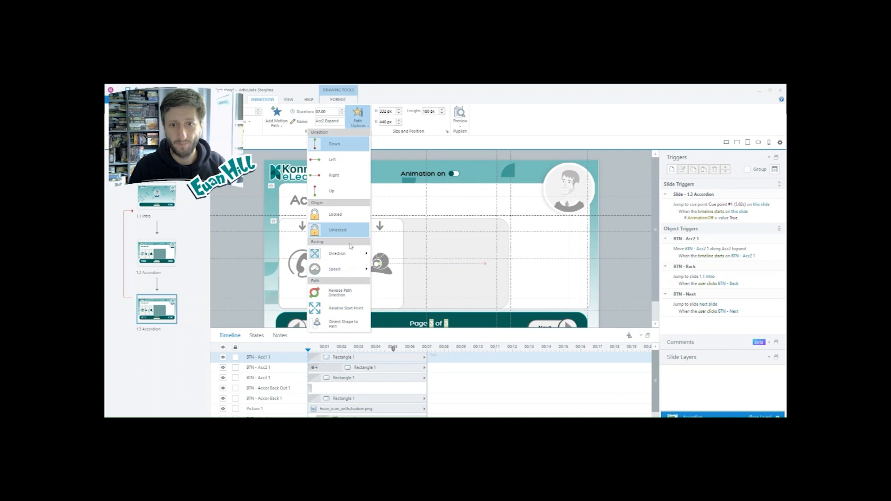
click(333, 175)
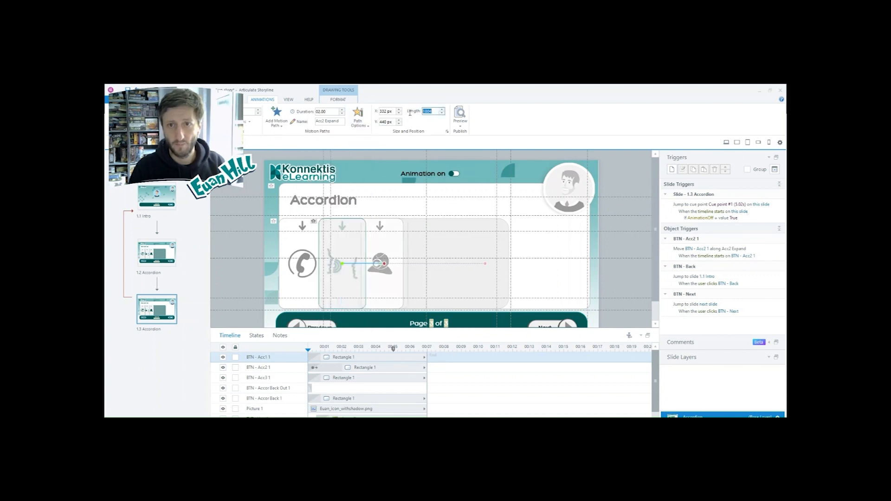
text(450)
key(Return)
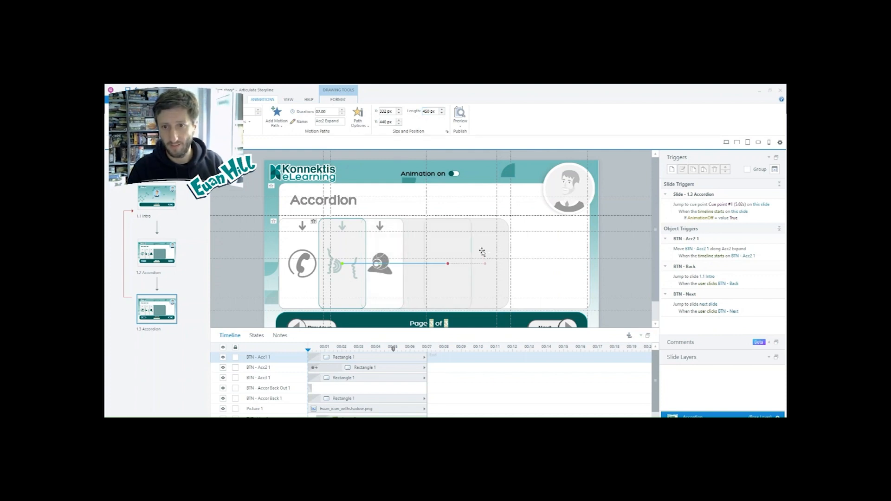
Step: Delete the trigger that moves the conversation button along Acc2 Expand when its timeline starts
click(354, 367)
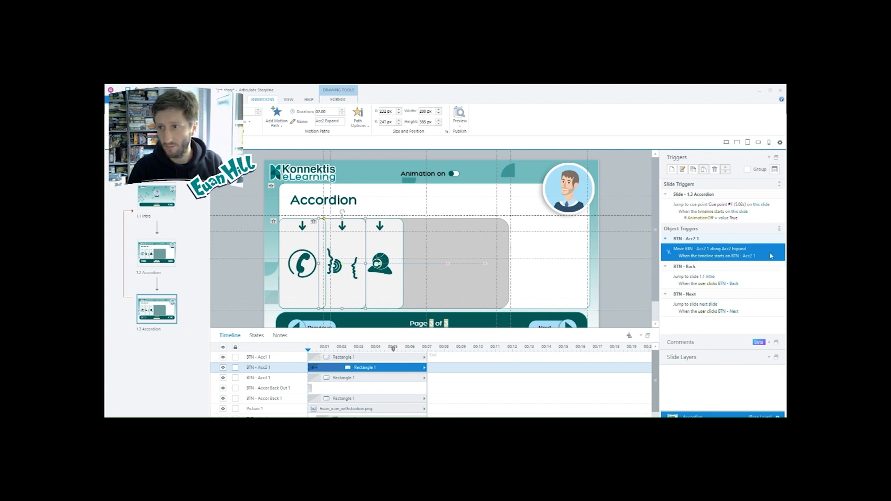
key(Delete)
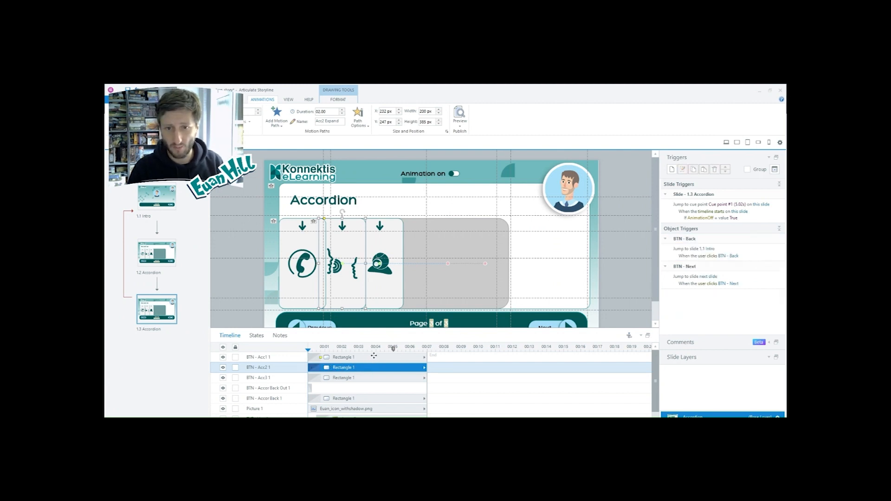
click(373, 357)
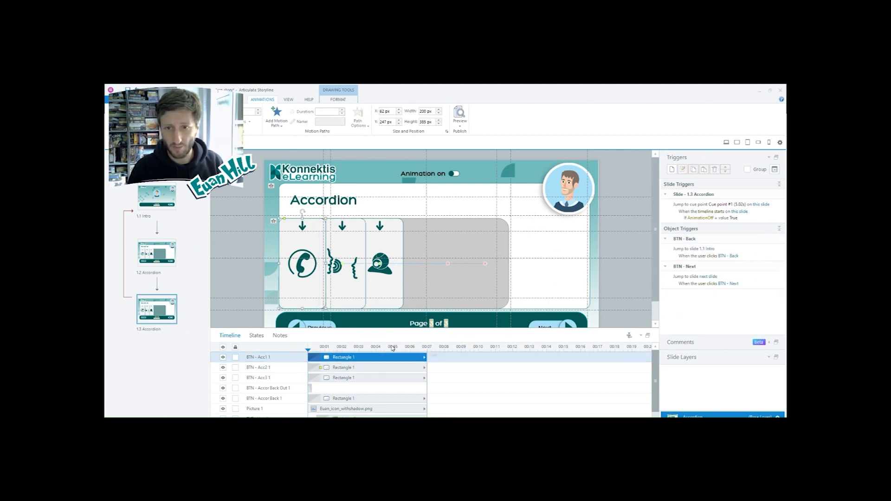
Step: Examine the Acc3 Expand and Acc2 Expand motion paths and their end positions on slide 1.3
click(487, 268)
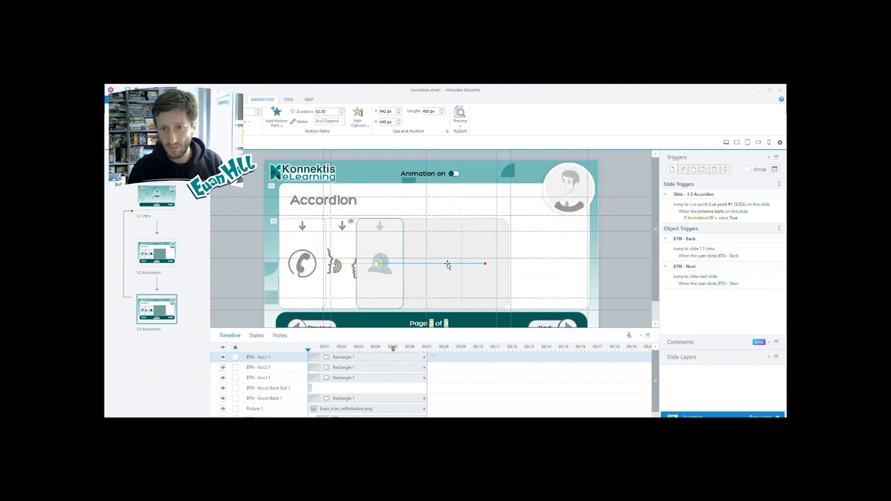
click(448, 266)
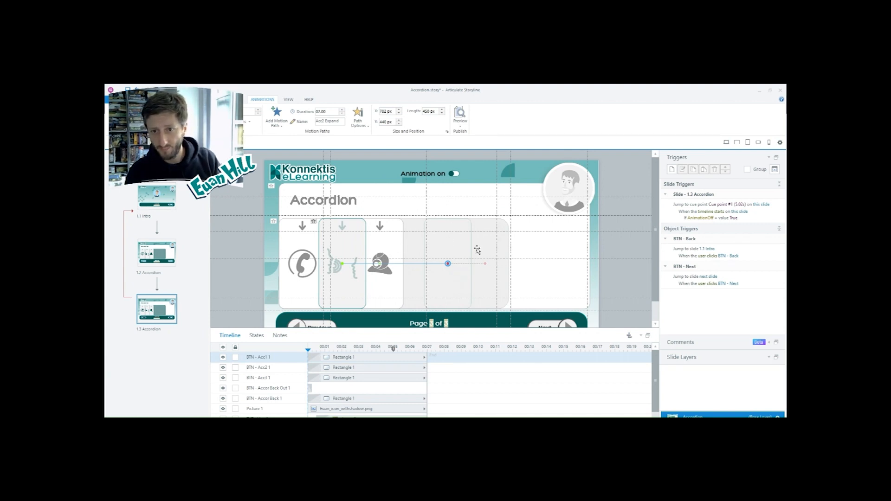
click(241, 258)
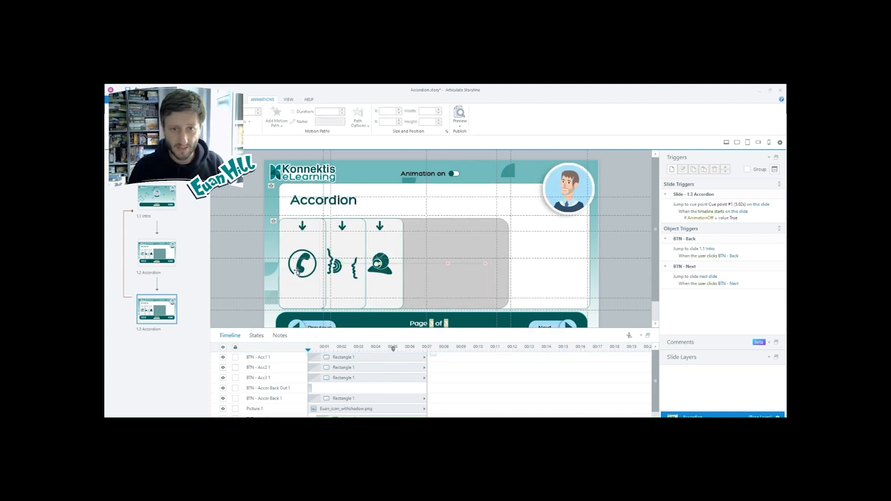
Step: Examine the duration and settings of the video call button's motion path on slide 1.2
click(168, 254)
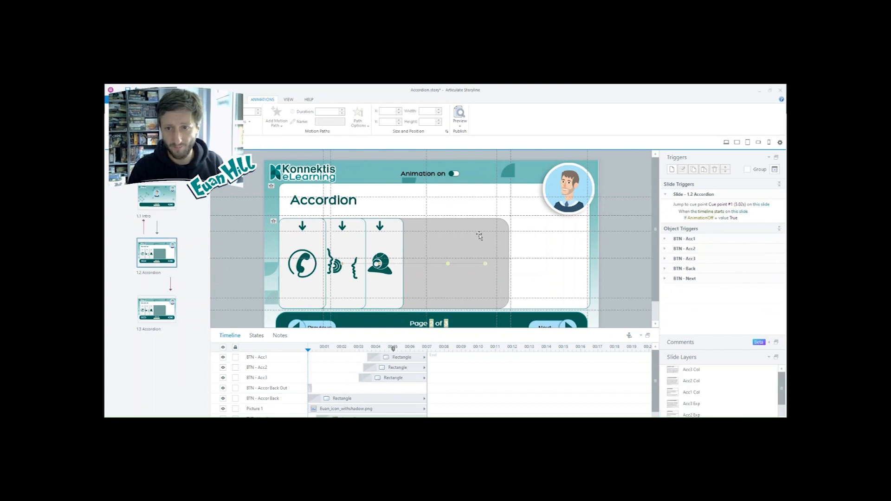
click(486, 265)
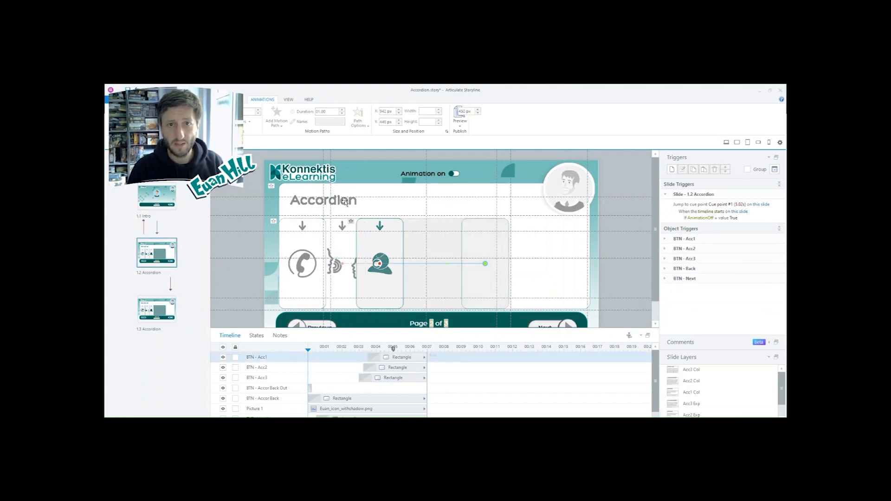
click(320, 111)
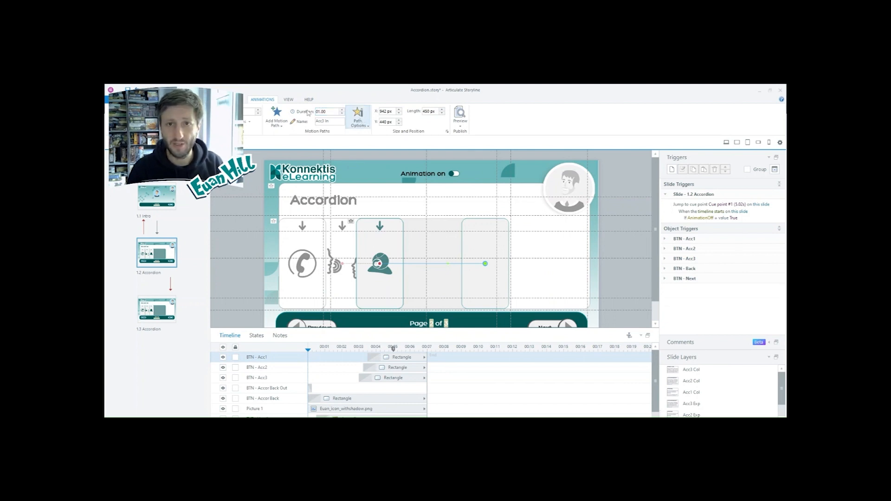
Step: Examine the durations and path options of the Acc2 and Acc3 In and Out motion paths on slide 1.2
click(361, 123)
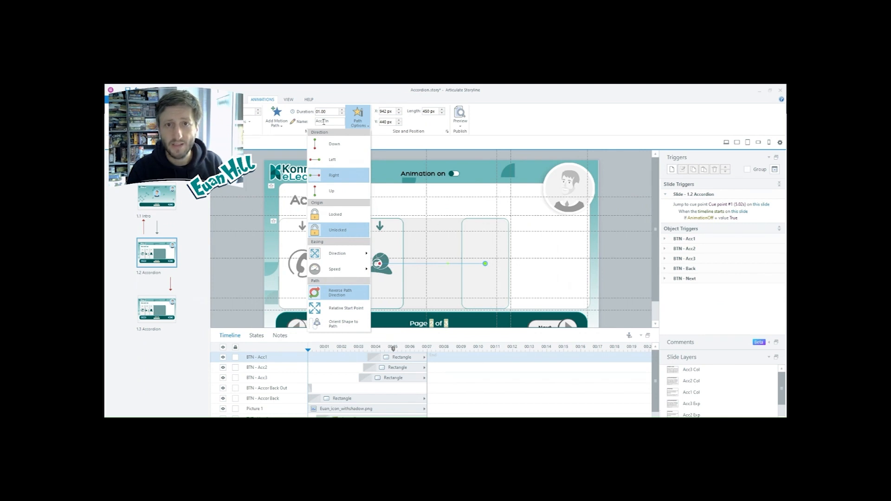
click(285, 142)
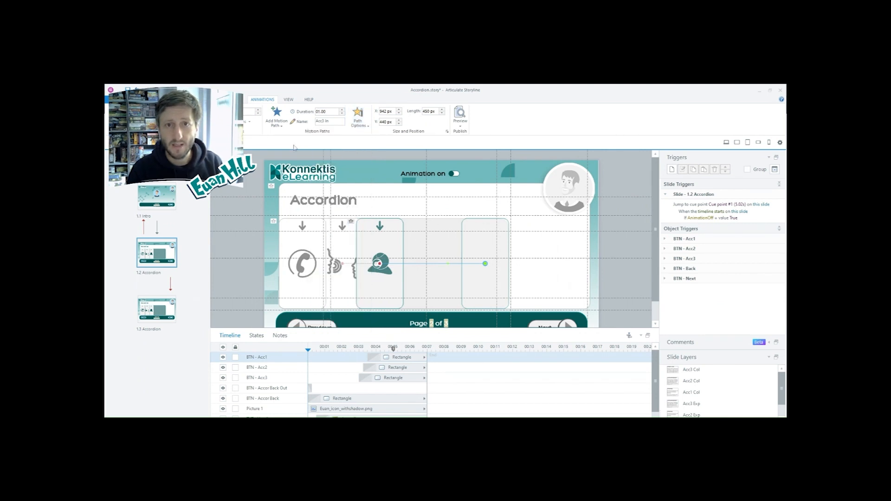
click(486, 274)
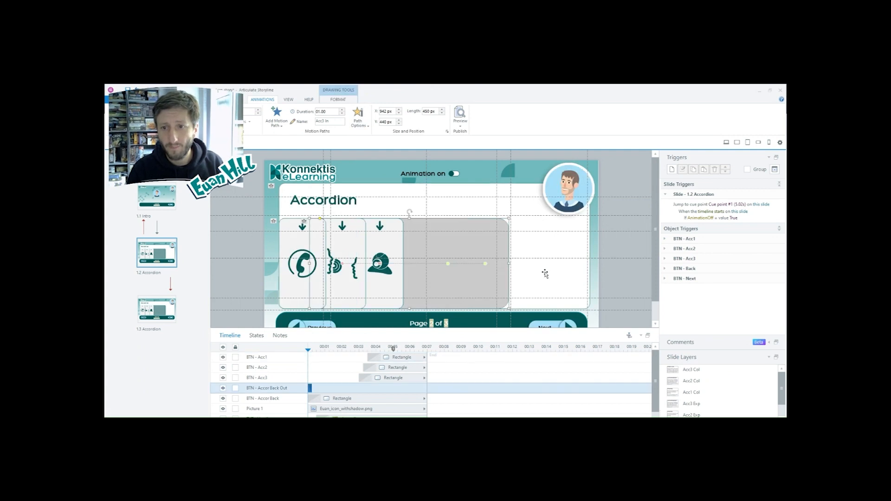
click(378, 264)
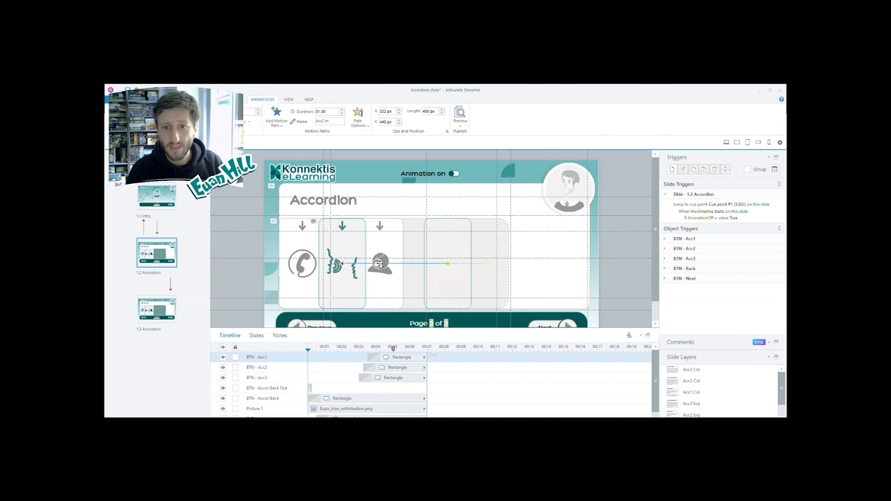
click(448, 264)
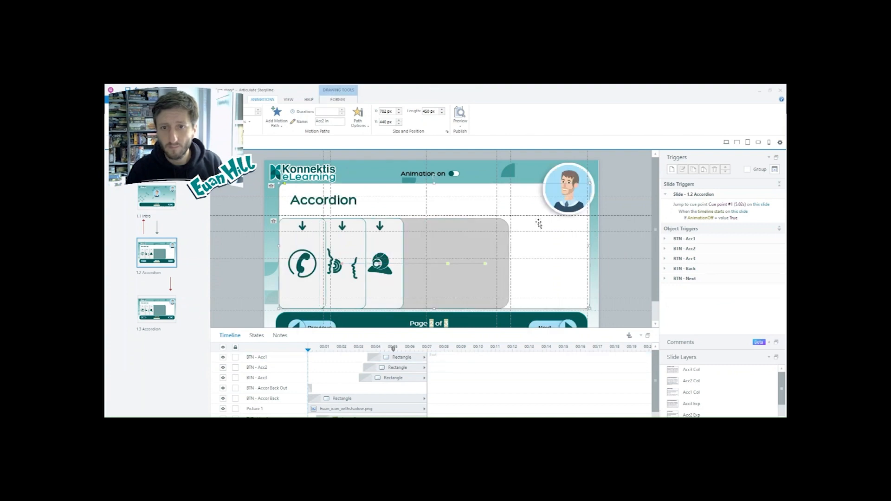
key(Tab)
key(Tab)
key(Tab)
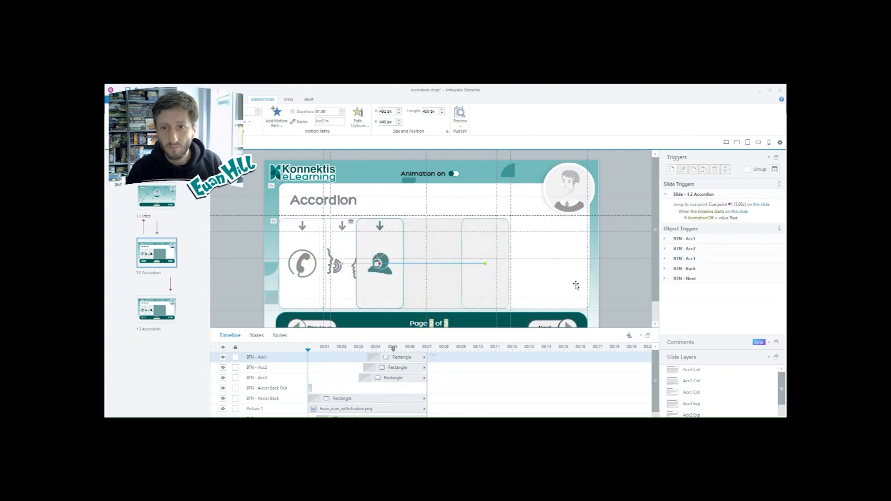
key(Tab)
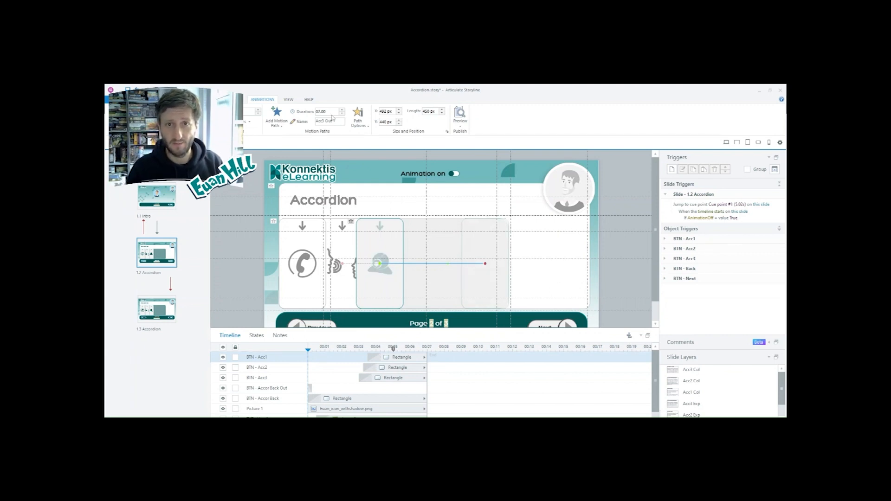
click(369, 124)
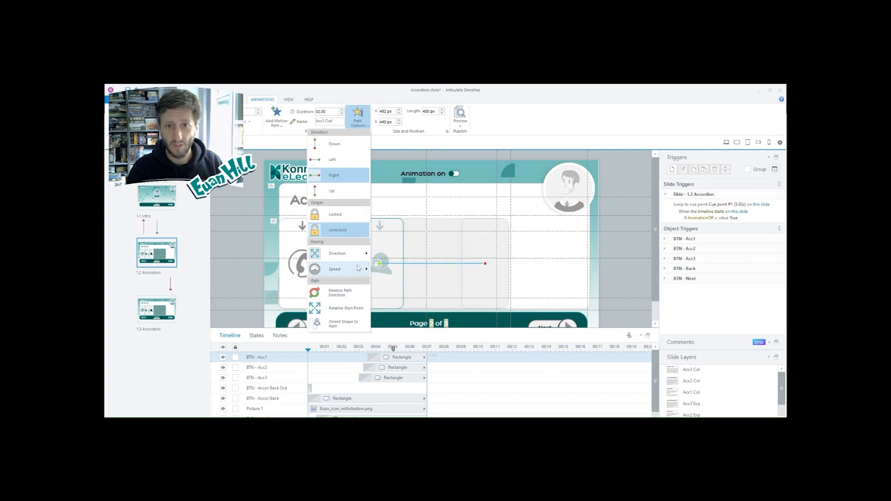
mouse_move(359, 269)
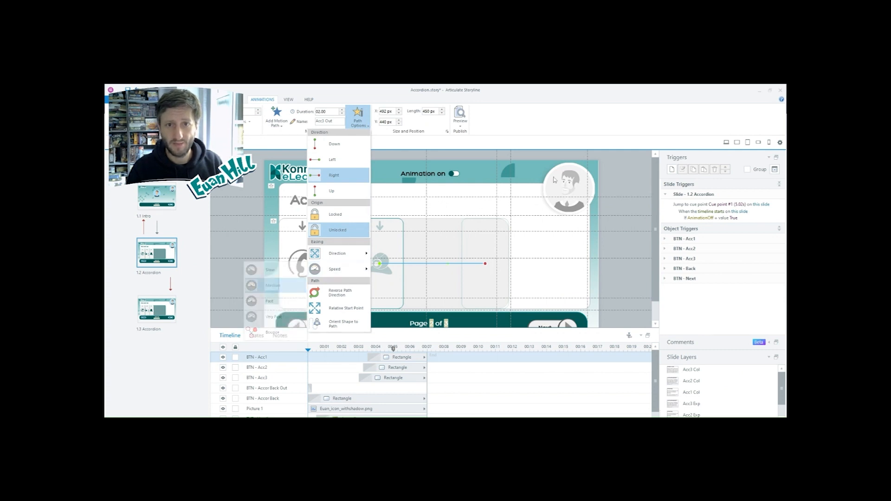
click(614, 254)
Step: Check the duration and length of the Acc3 Expand and Acc2 Expand motion paths on slide 1.3
click(167, 308)
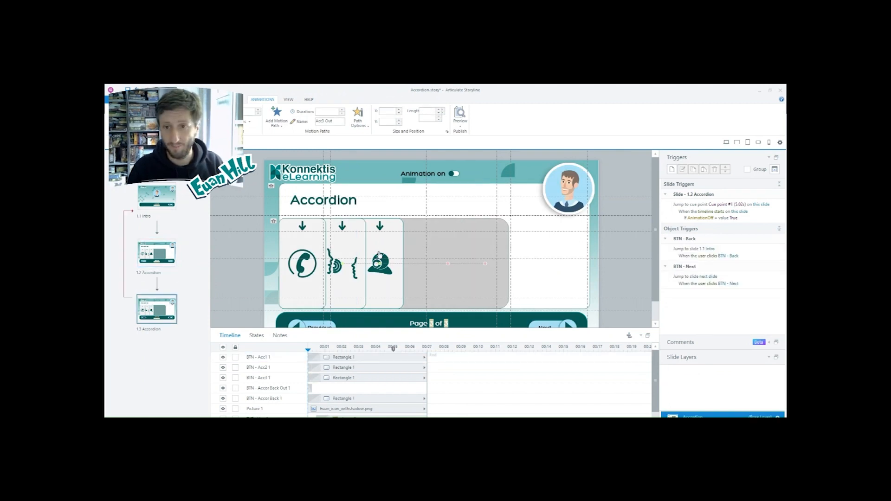
click(485, 267)
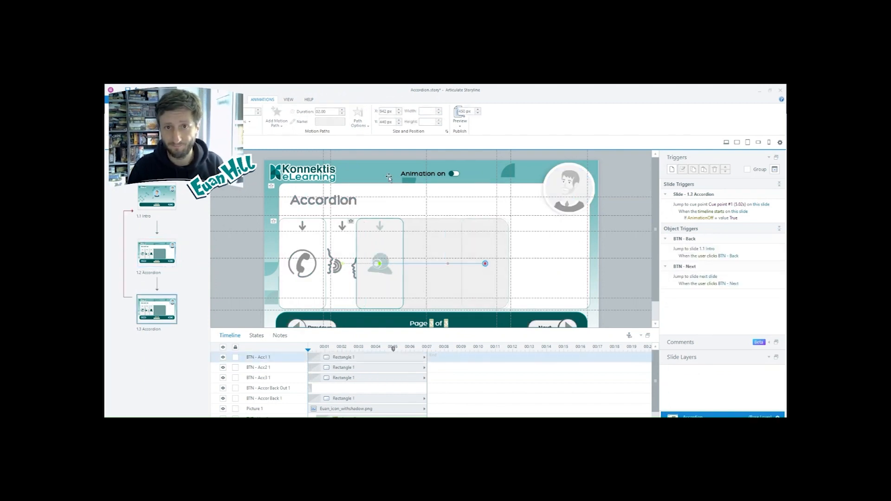
click(448, 265)
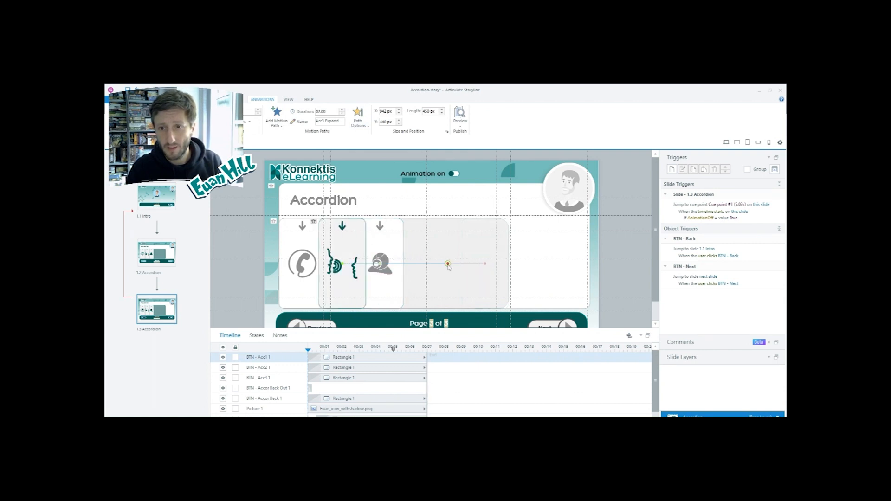
click(244, 278)
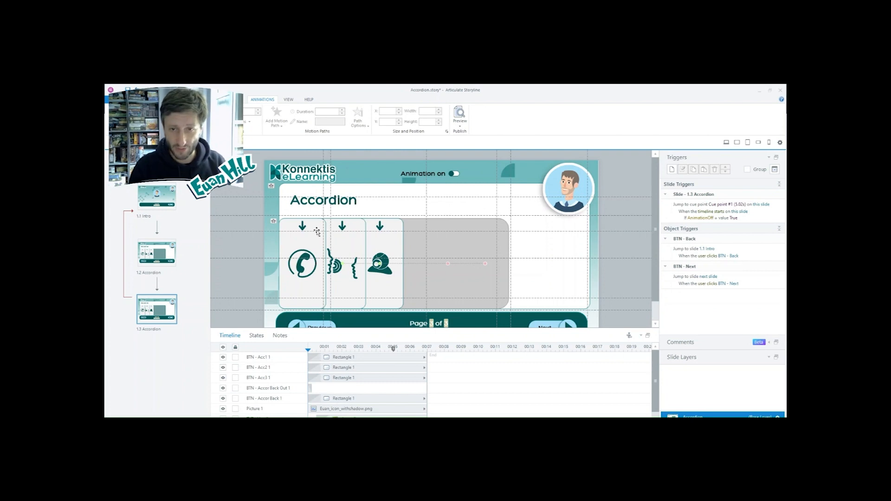
Step: Examine the triggers on slide 1.2's Acc1 Exp layer that move the Acc2 and Acc3 buttons along their Out paths
click(156, 259)
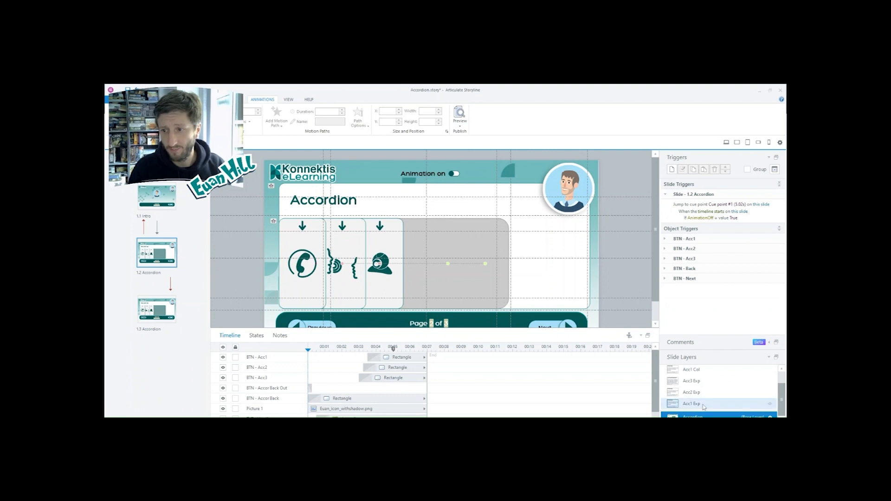
click(157, 306)
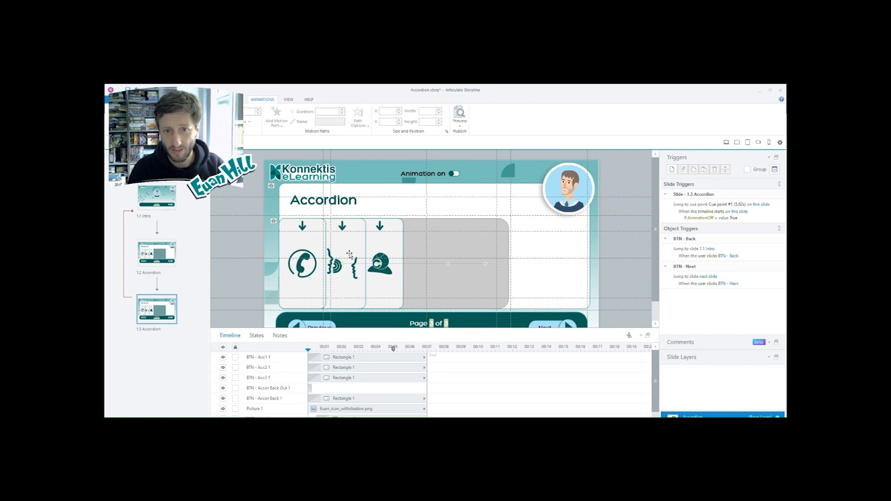
click(162, 263)
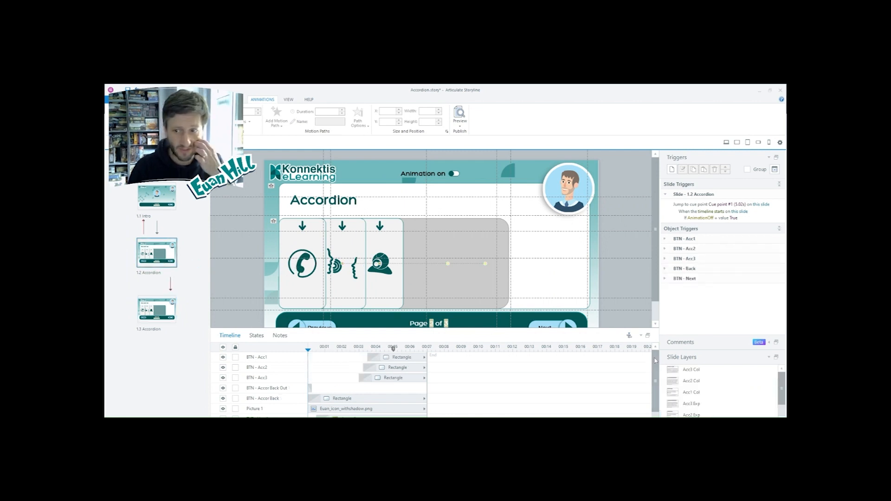
click(706, 404)
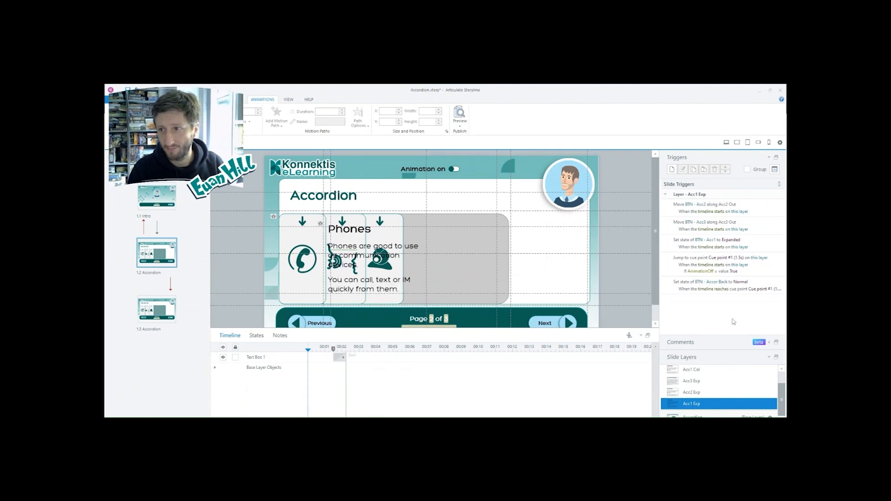
click(753, 210)
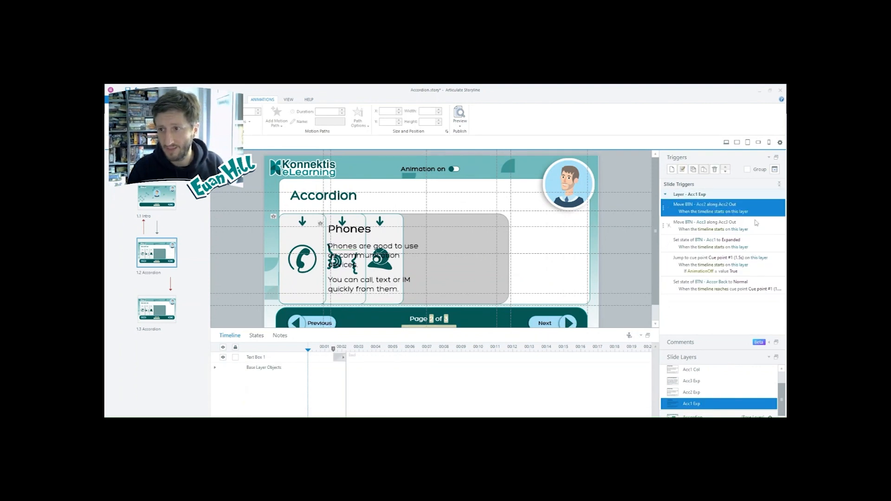
click(758, 224)
click(762, 209)
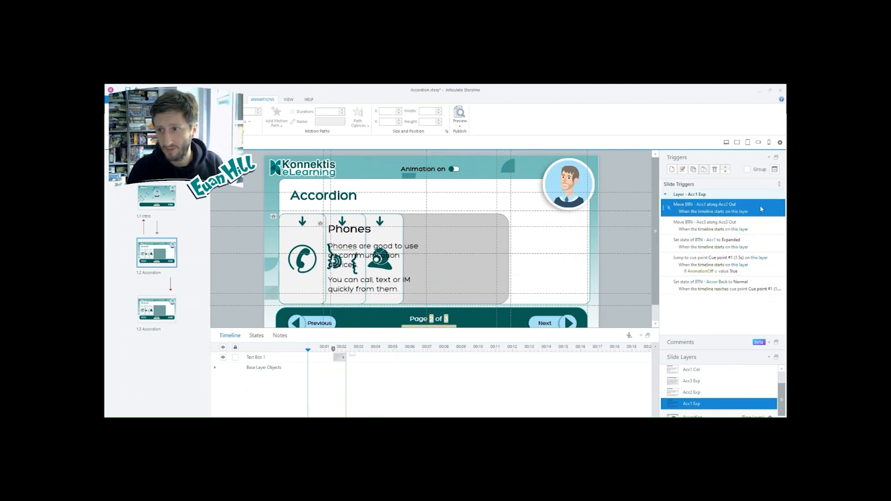
click(762, 228)
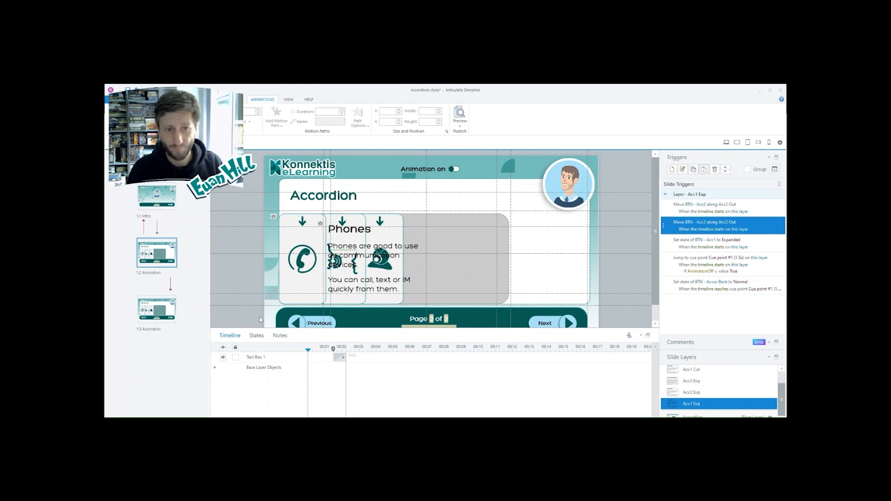
Step: Add a new layer to slide 1.3 and name it Acc1 Expand
click(163, 312)
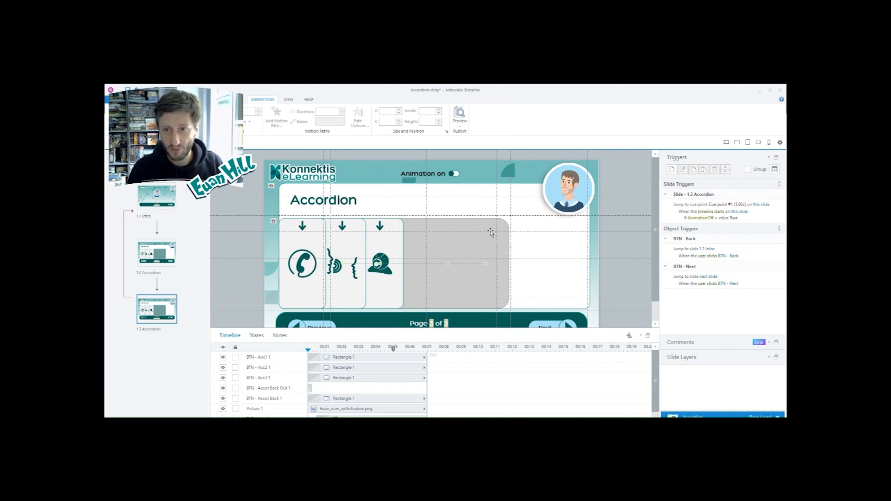
click(283, 250)
click(234, 246)
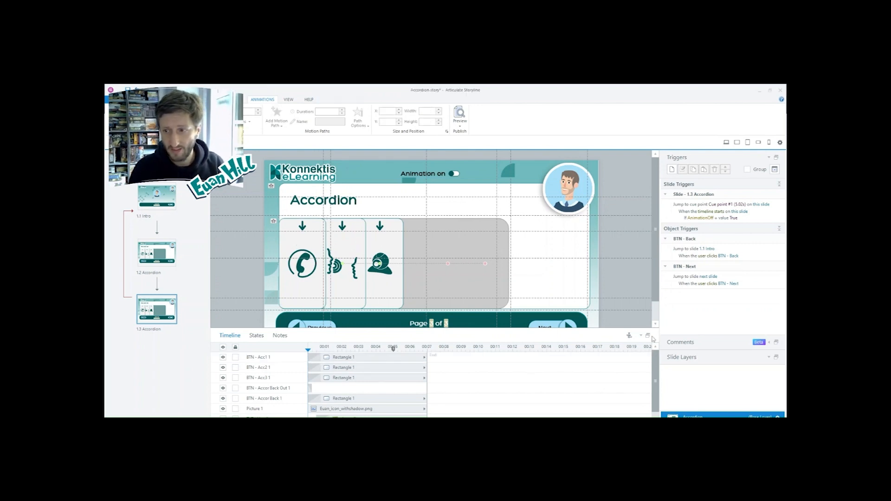
click(669, 429)
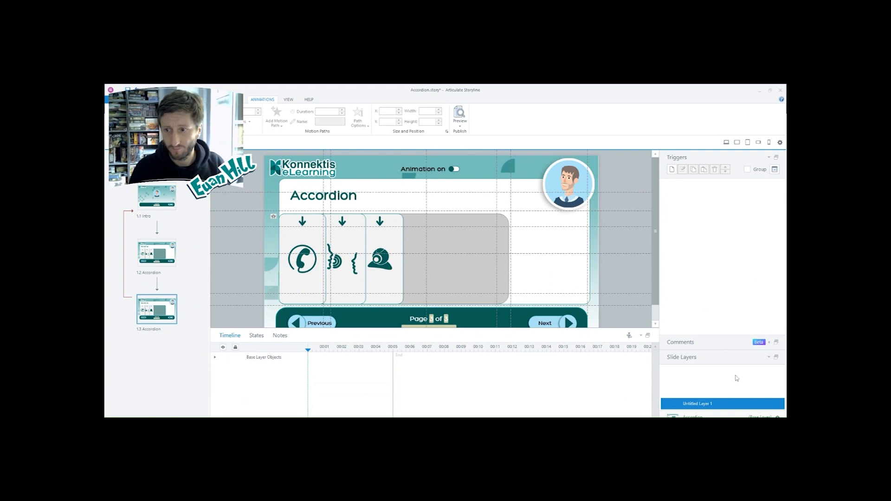
double_click(702, 405)
text(Acc1 Expand)
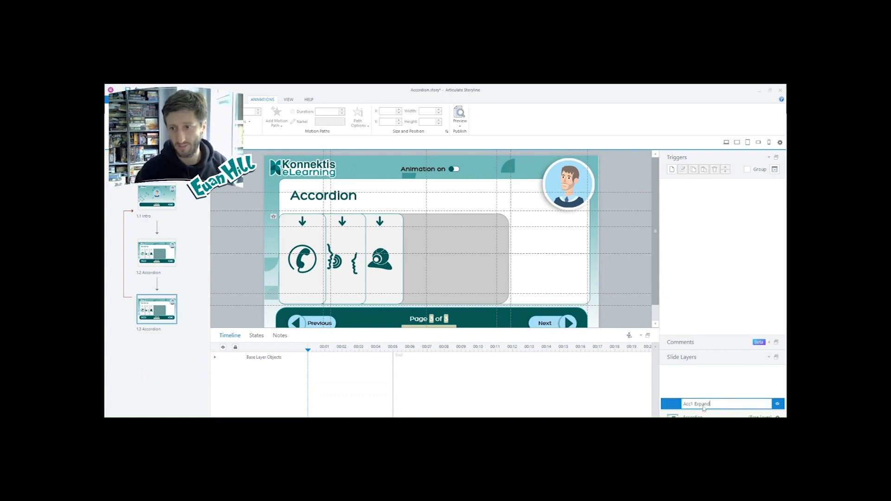
key(Return)
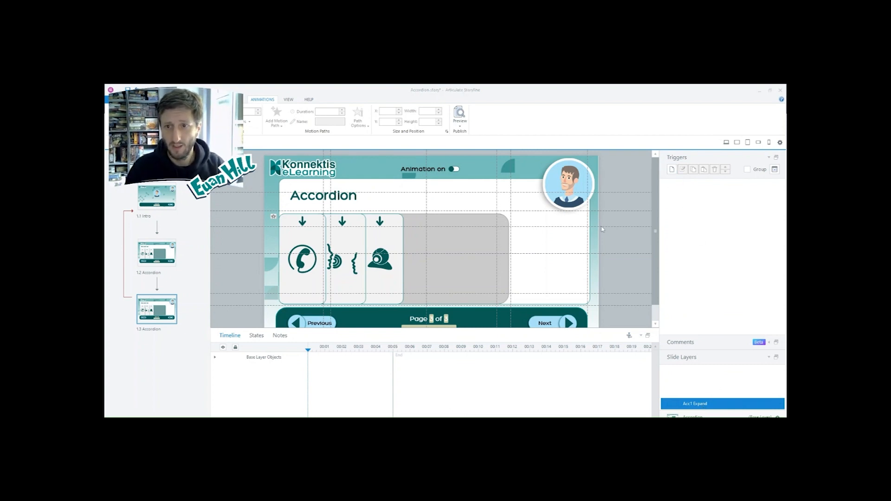
Step: Create a trigger on the Acc1 Expand layer that moves BTN - Acc3 1 along Acc3 Expand when this layer's timeline starts
drag(106, 215, 565, 169)
click(534, 188)
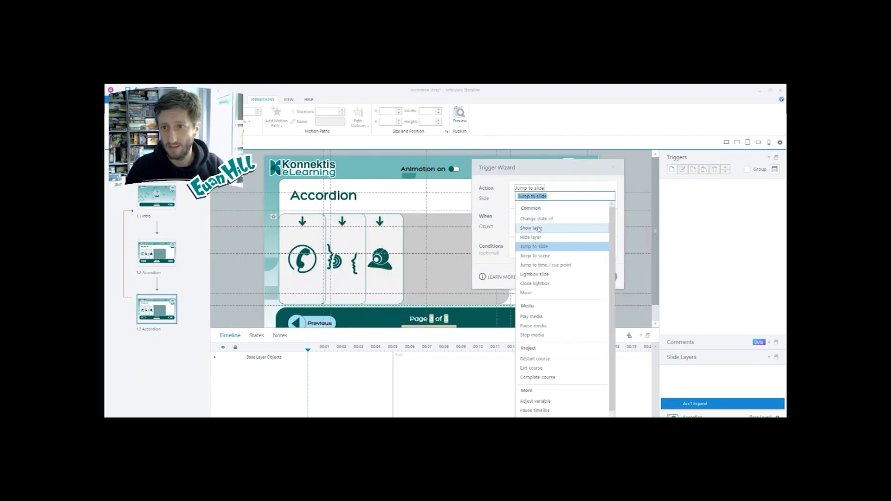
scroll(548, 325, down, 2)
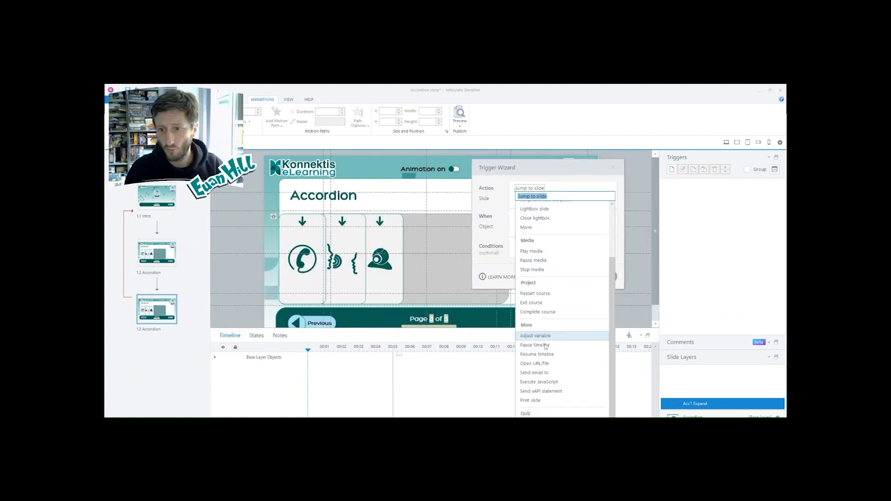
scroll(554, 346, up, 2)
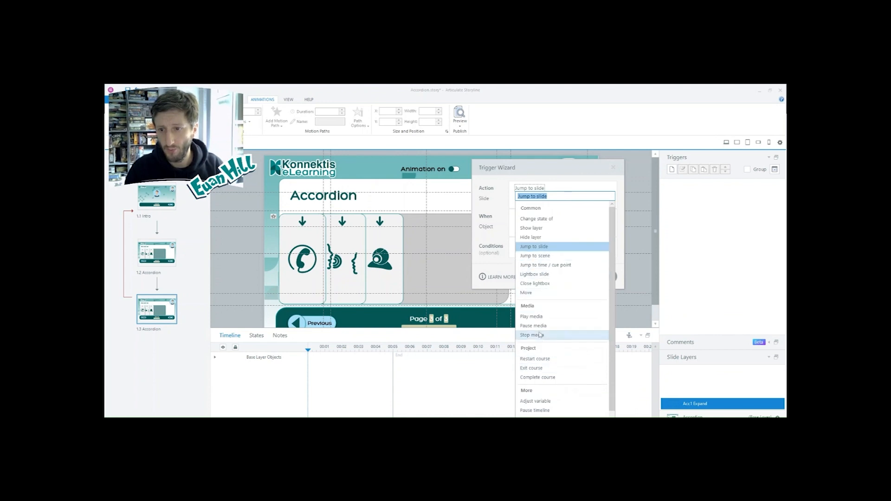
click(533, 294)
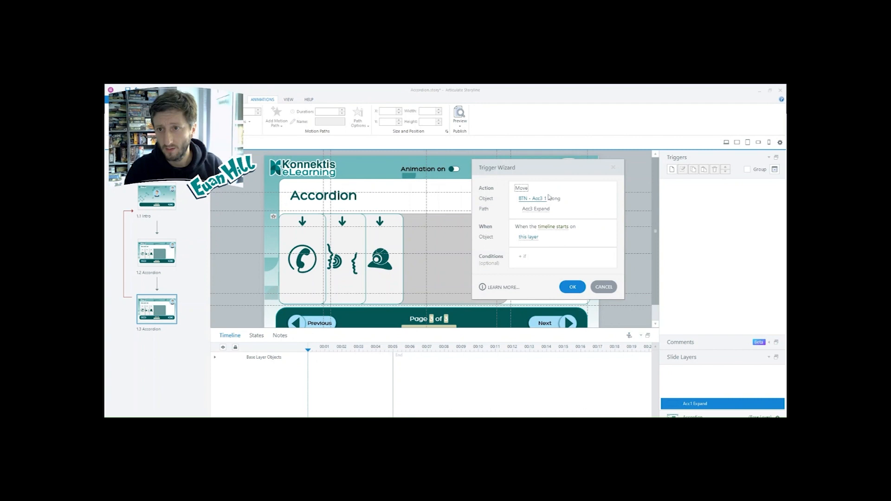
click(558, 227)
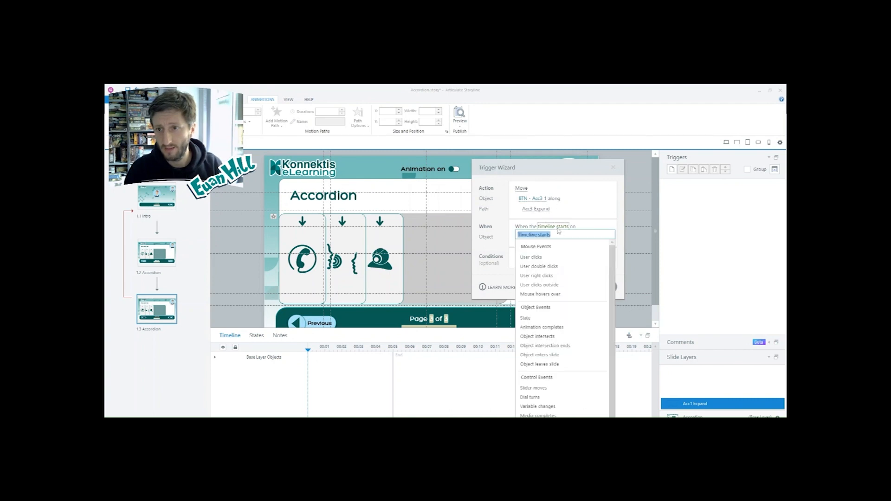
click(587, 215)
click(573, 287)
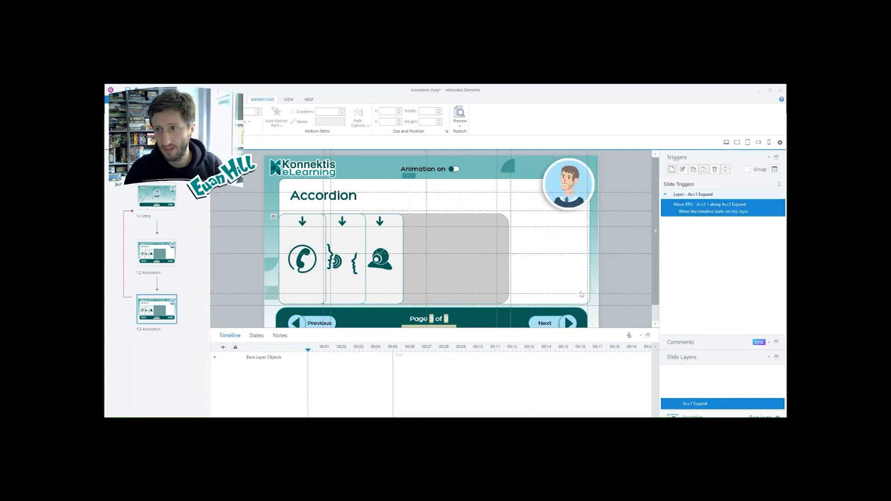
Step: Duplicate the layer's move trigger, set the copy to move BTN - Acc2 1 along Acc2 Expand, and return to the base layer
key(ctrl+c)
key(ctrl+v)
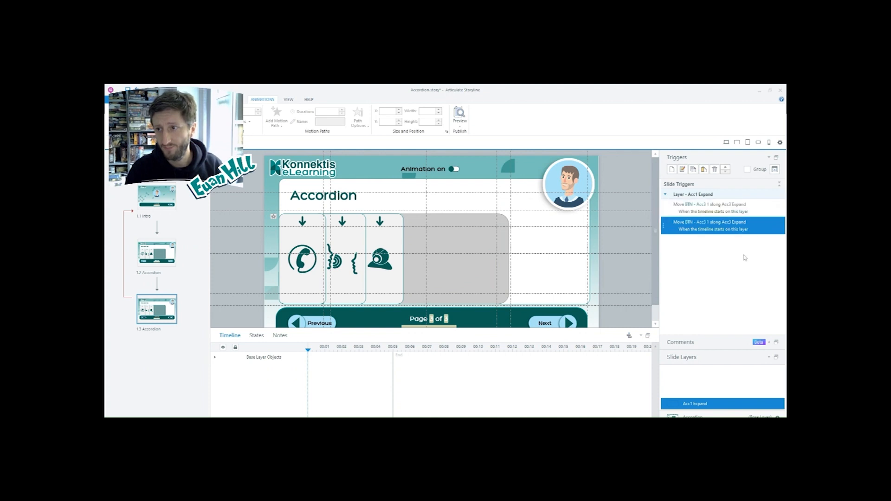
click(696, 222)
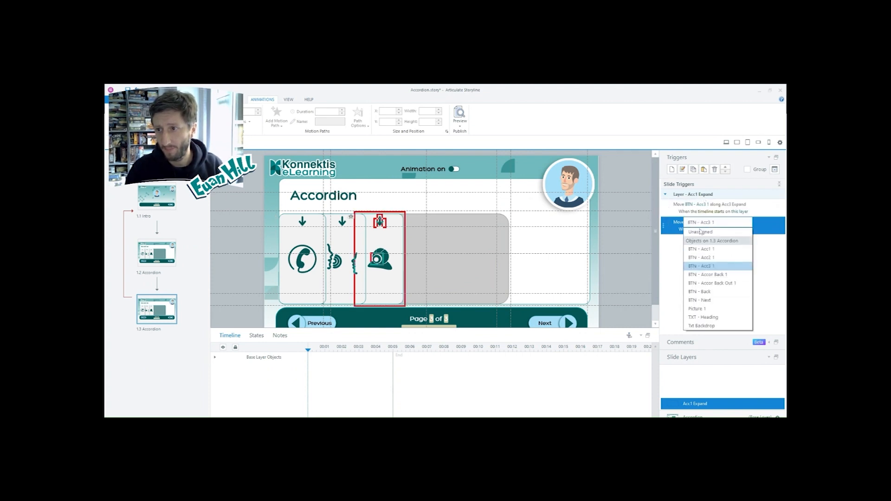
click(706, 258)
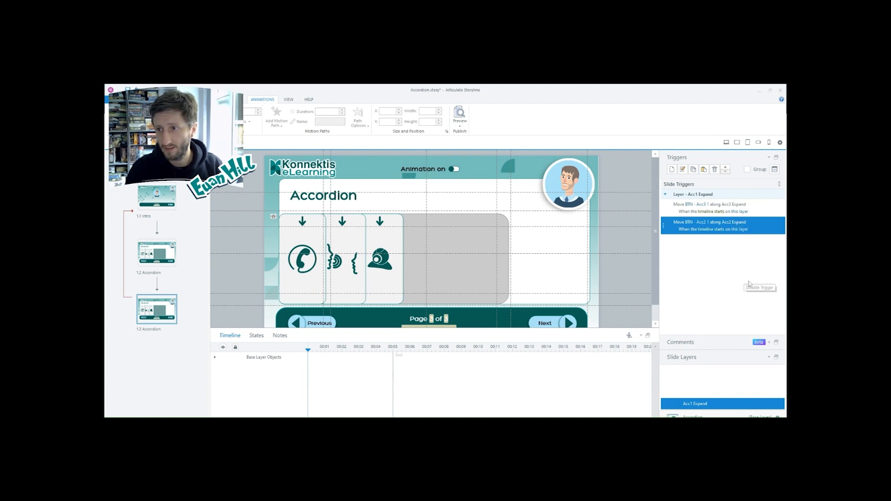
click(696, 416)
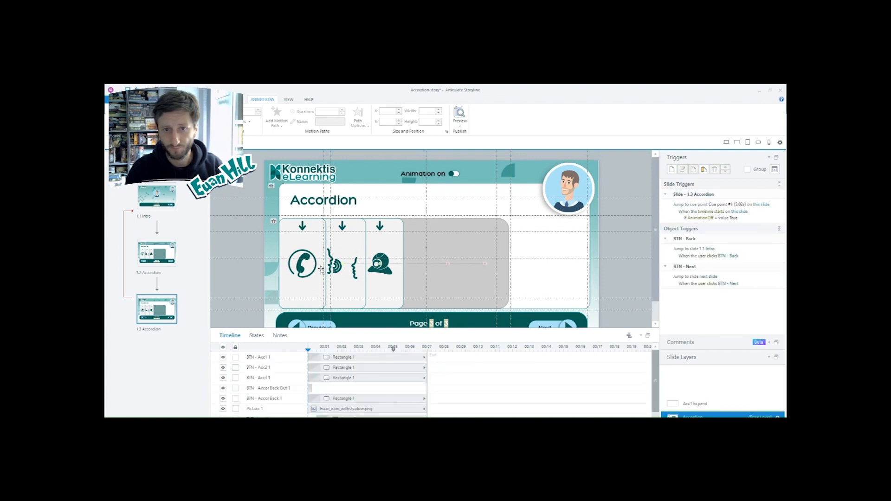
Step: Compare the layer properties of slide 1.3's Acc1 Expand layer with those of slide 1.2's Acc1 Exp layer
click(303, 270)
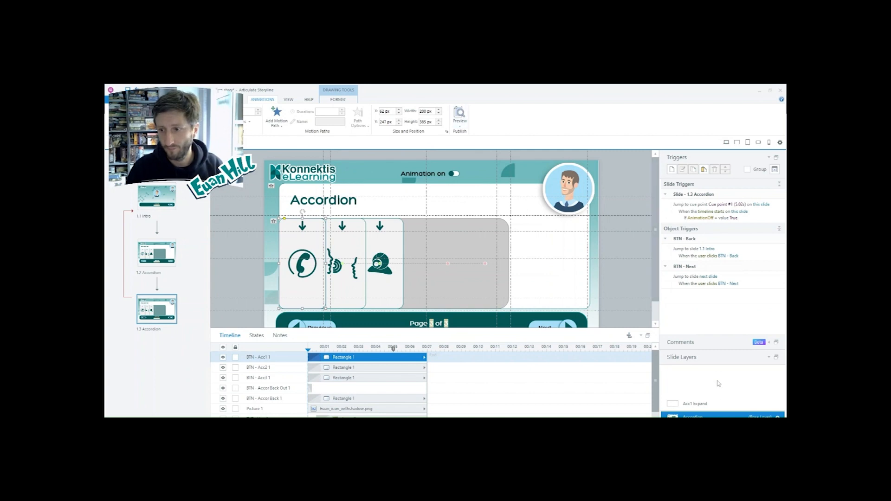
click(718, 404)
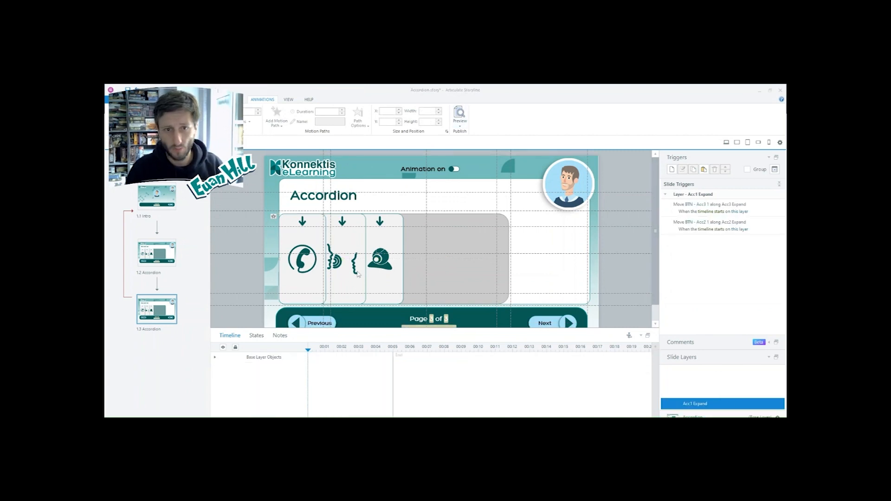
click(778, 404)
drag(394, 165, 533, 149)
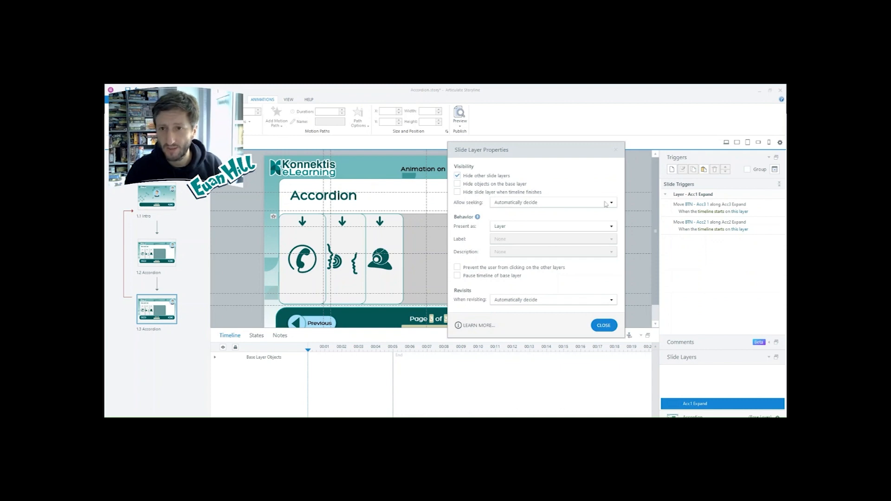
click(604, 325)
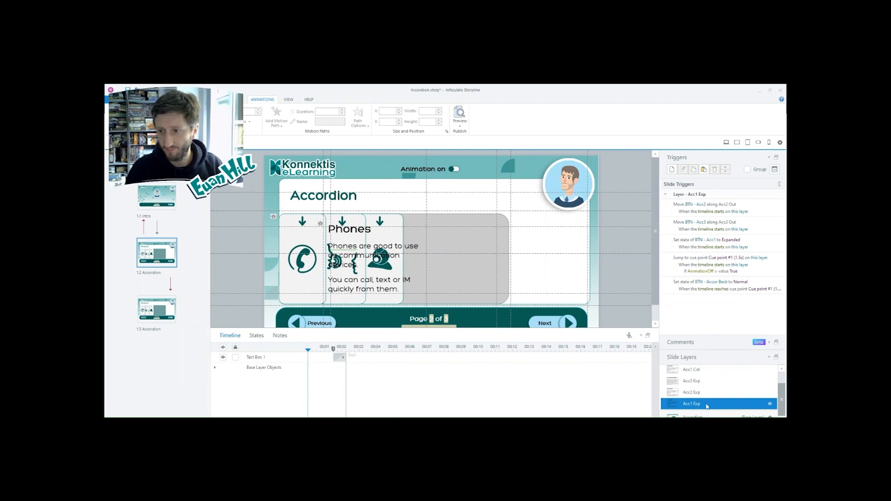
click(770, 404)
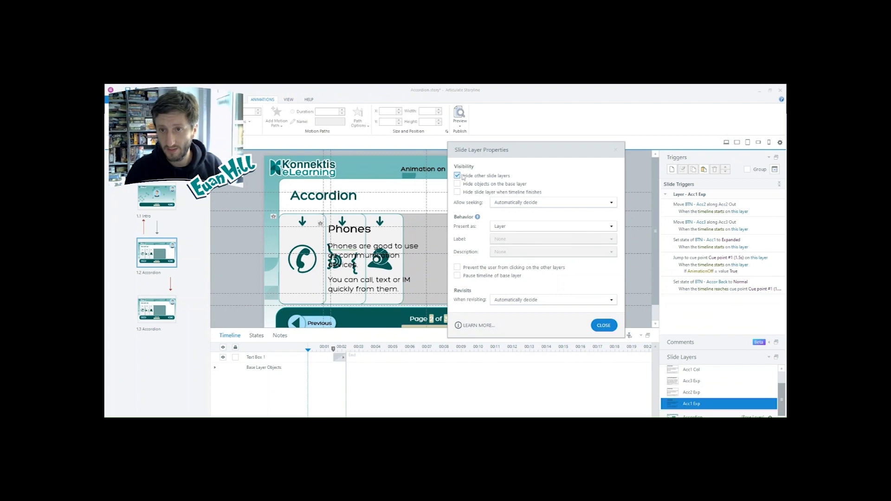
click(616, 149)
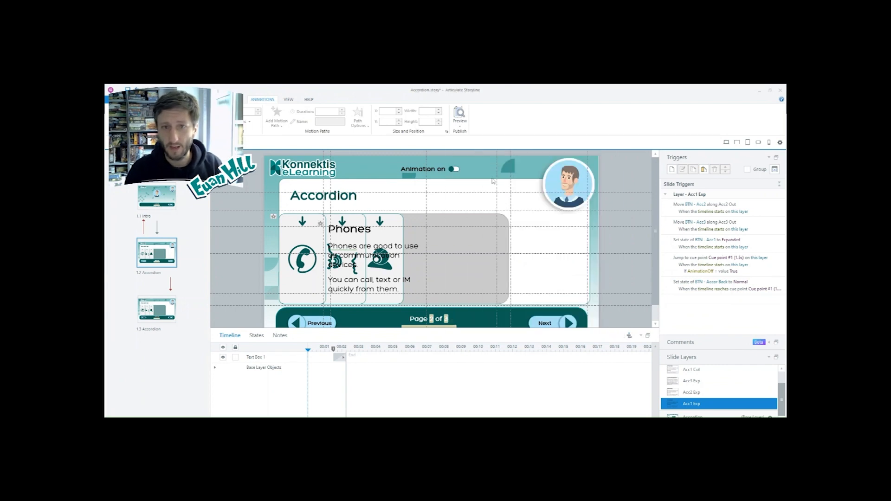
Step: On slide 1.3's base layer, create a trigger that shows layer Acc1 Expand when the user clicks BTN - Acc1 1
click(172, 304)
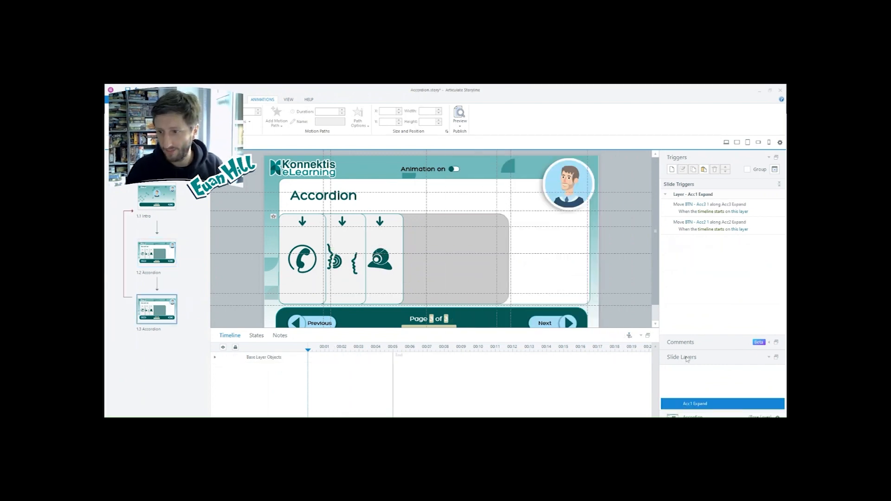
click(707, 416)
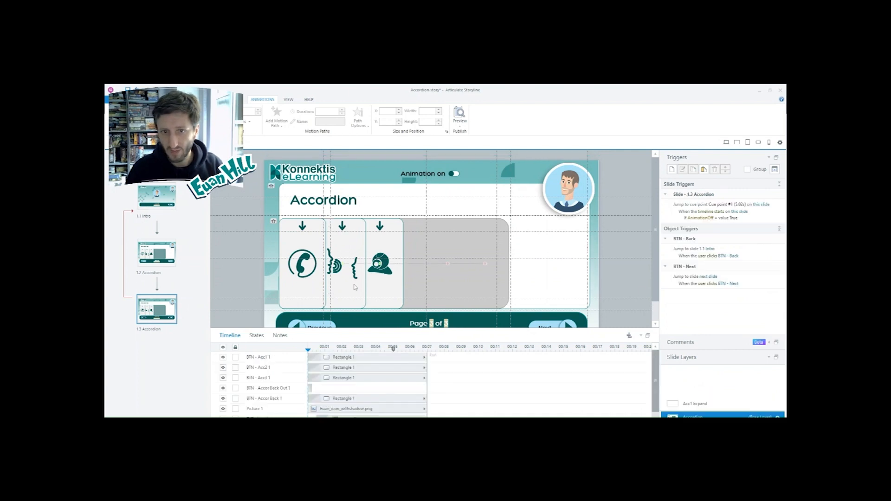
click(314, 282)
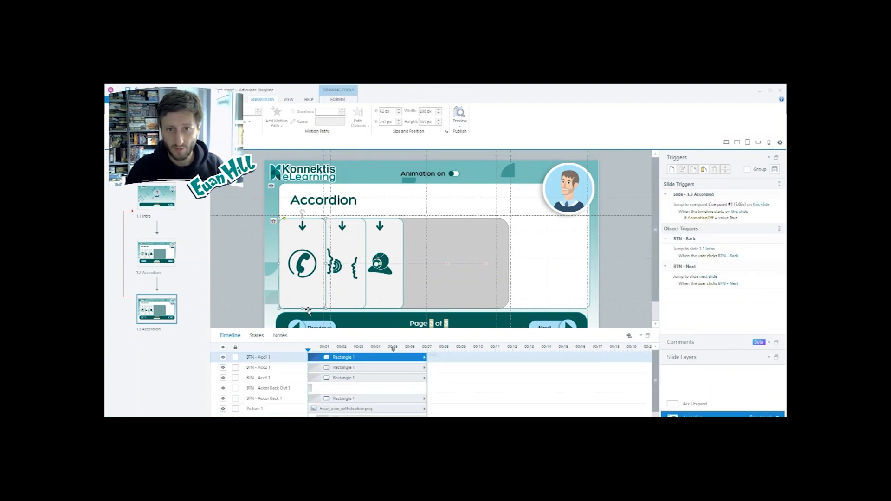
click(671, 170)
click(521, 189)
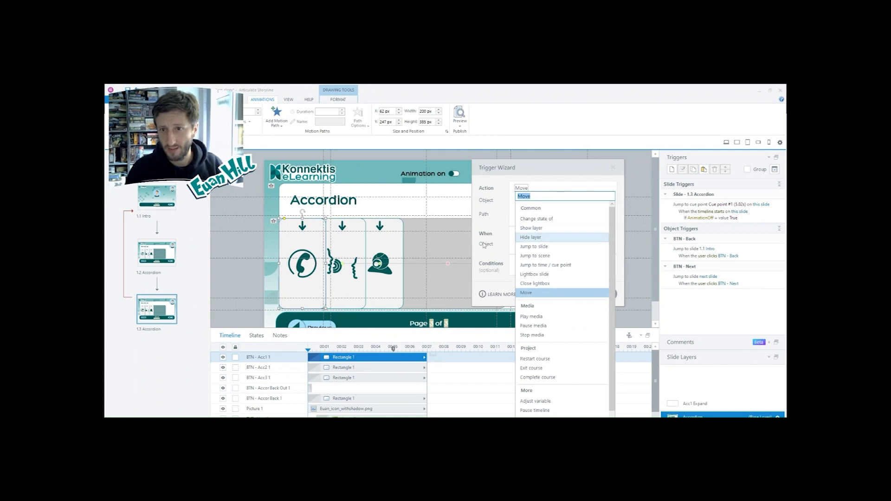
click(533, 228)
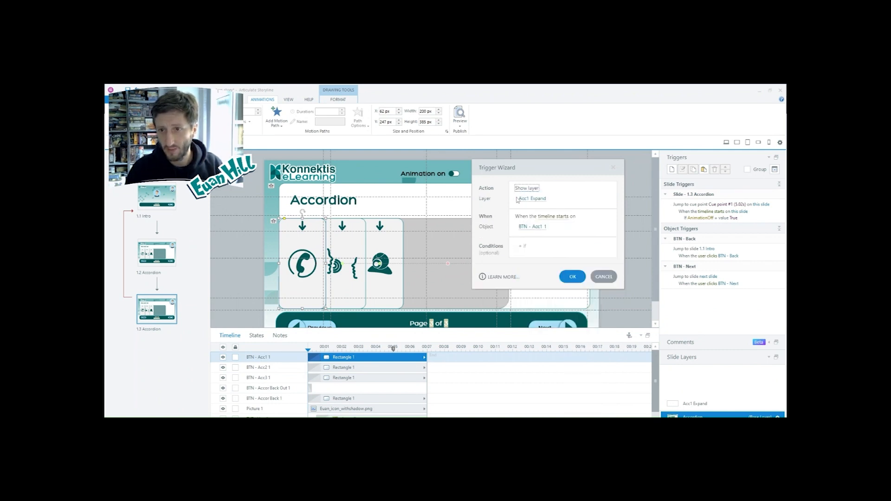
click(548, 216)
click(546, 247)
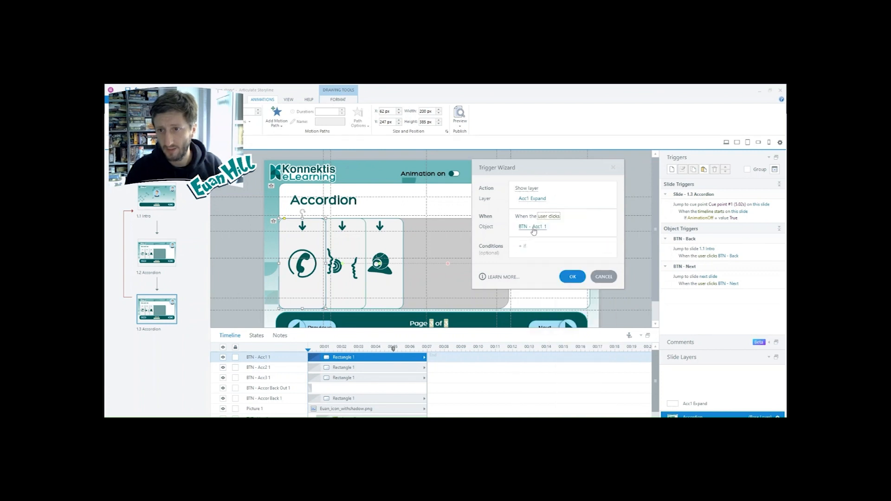
click(576, 277)
Step: Preview slide 1.3 and test expanding the accordion from the phone panel
click(459, 126)
click(443, 142)
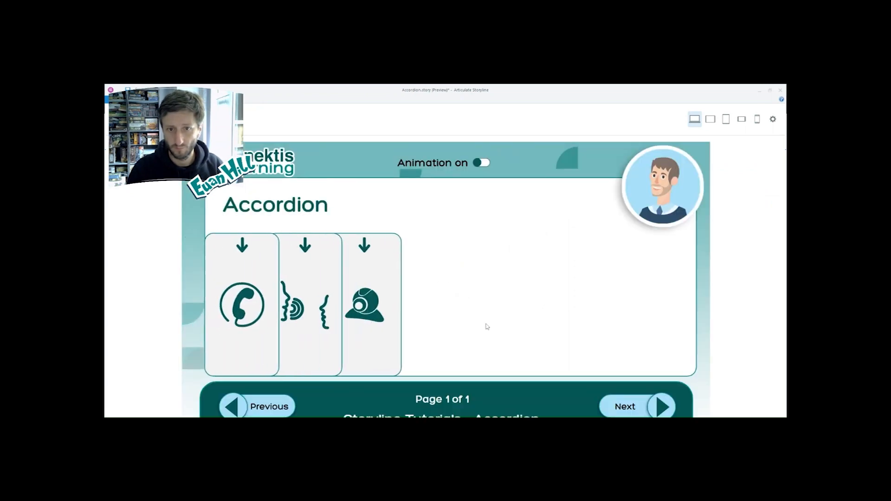
click(251, 306)
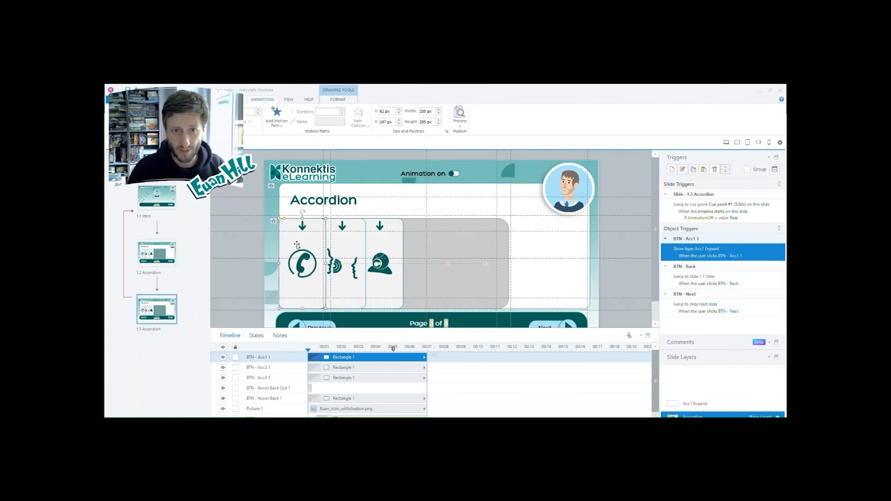
Step: Replace the phone button's right-arrow state with a duplicate of it that uses the built-in Selected state
click(257, 336)
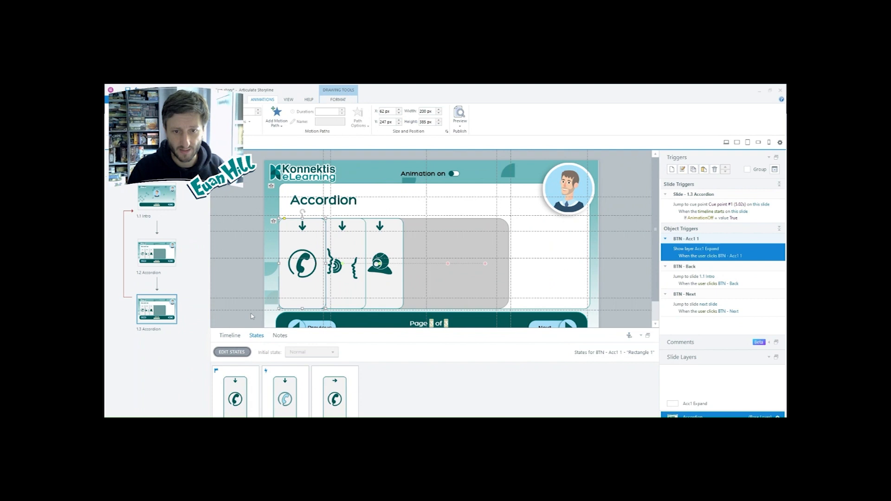
click(340, 398)
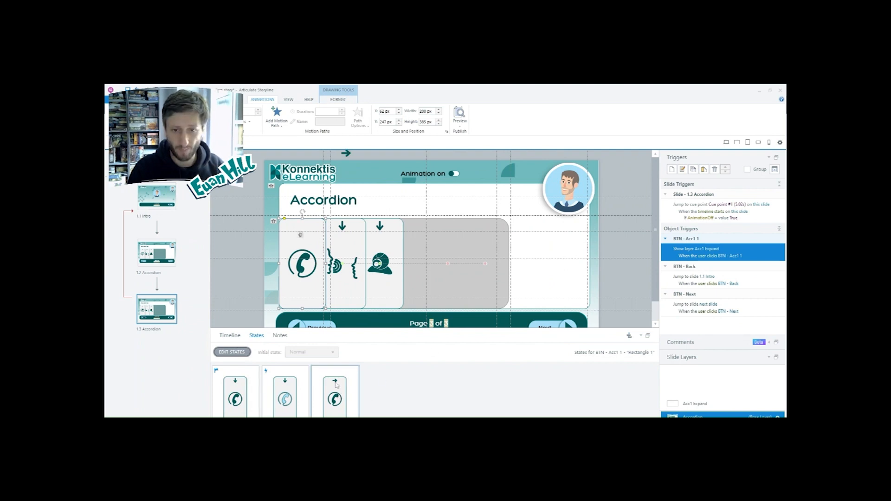
click(235, 339)
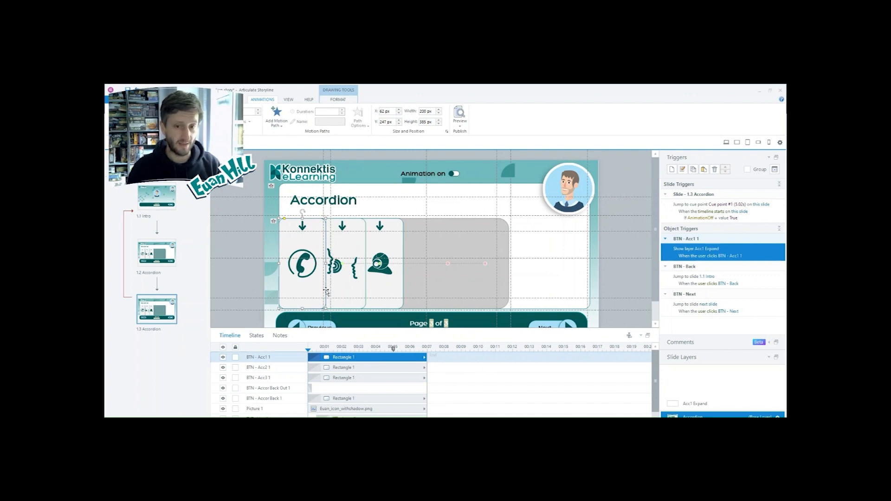
click(257, 335)
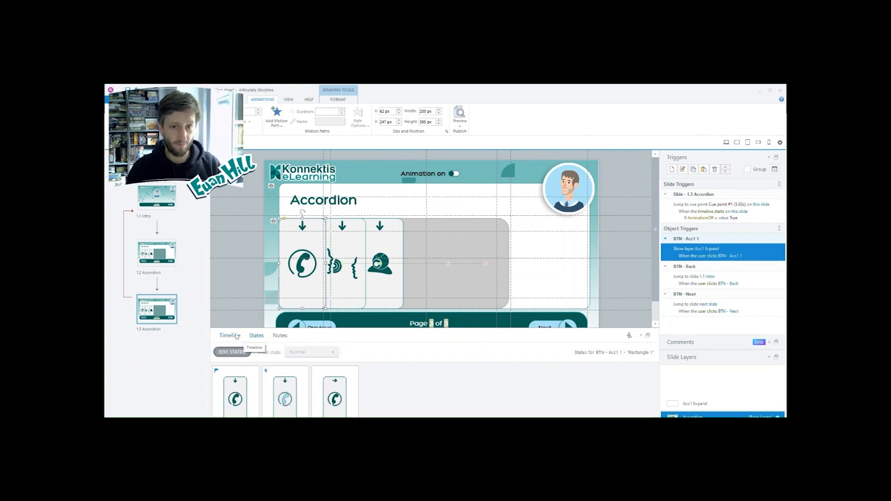
click(232, 352)
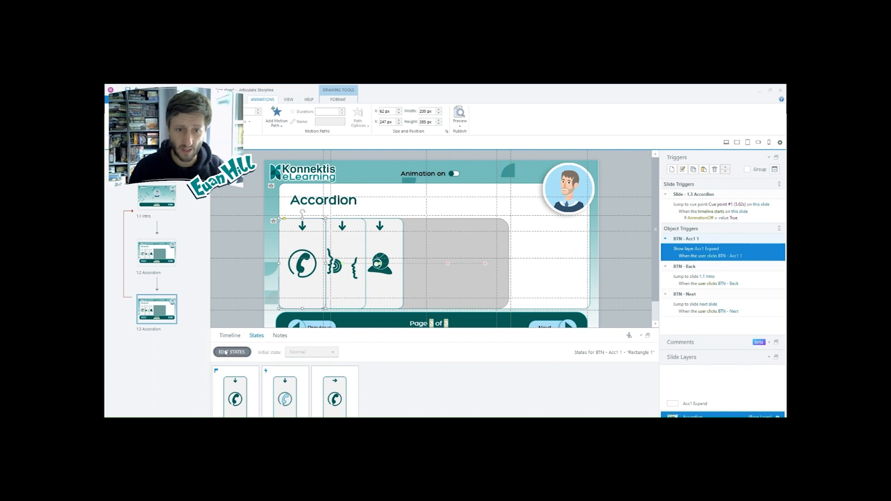
click(350, 400)
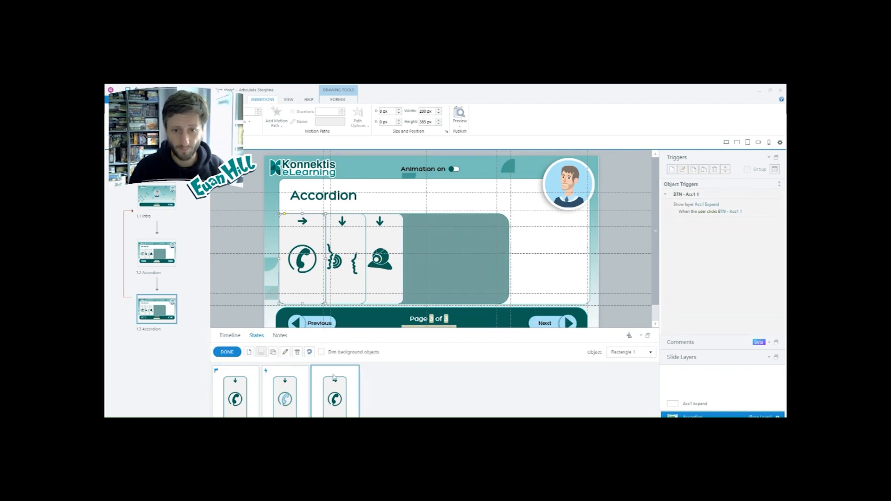
click(273, 352)
key(Return)
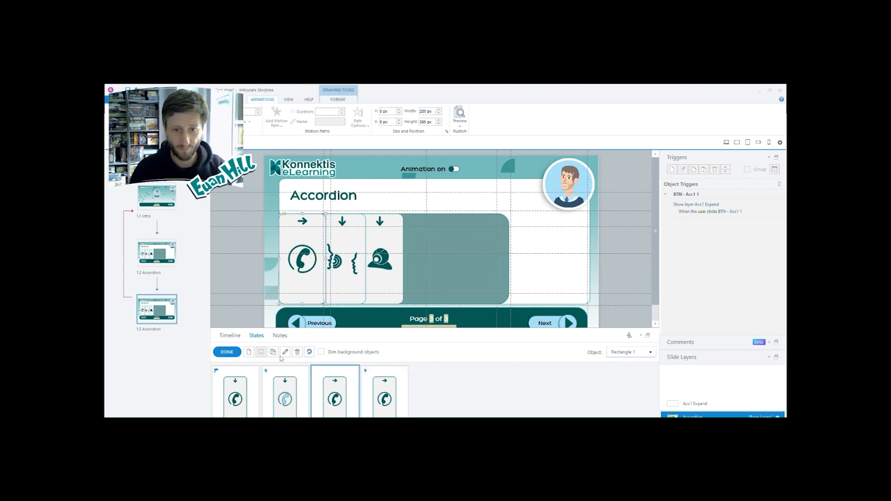
click(298, 352)
click(224, 351)
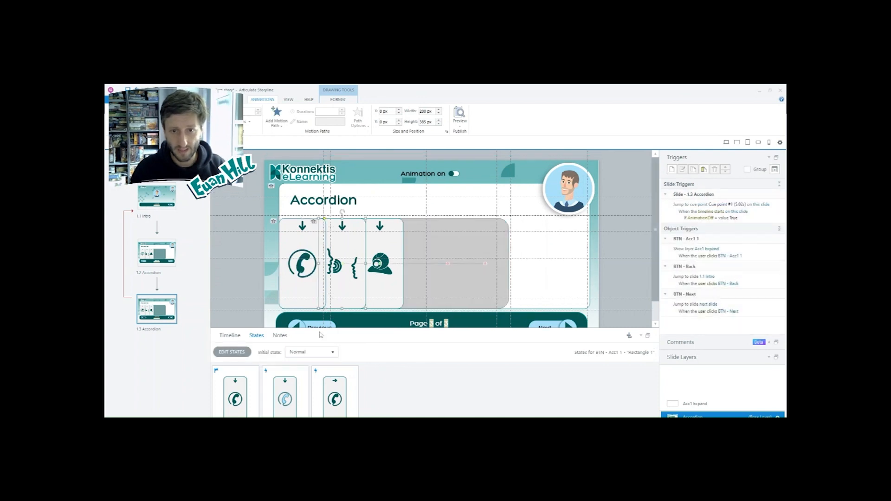
Step: Give the middle speaking-faces button a built-in Selected state duplicated from its right-arrow state, and delete the original right-arrow state
click(352, 285)
click(237, 354)
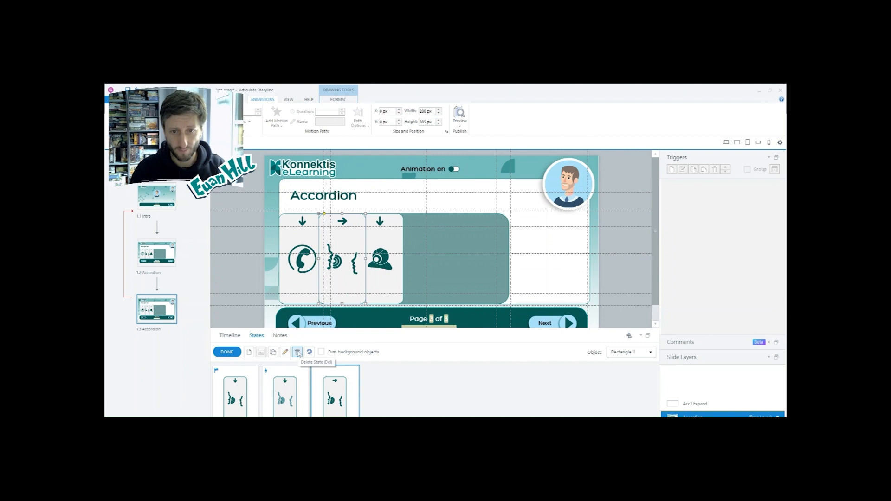
click(273, 352)
text(Hover)
key(Return)
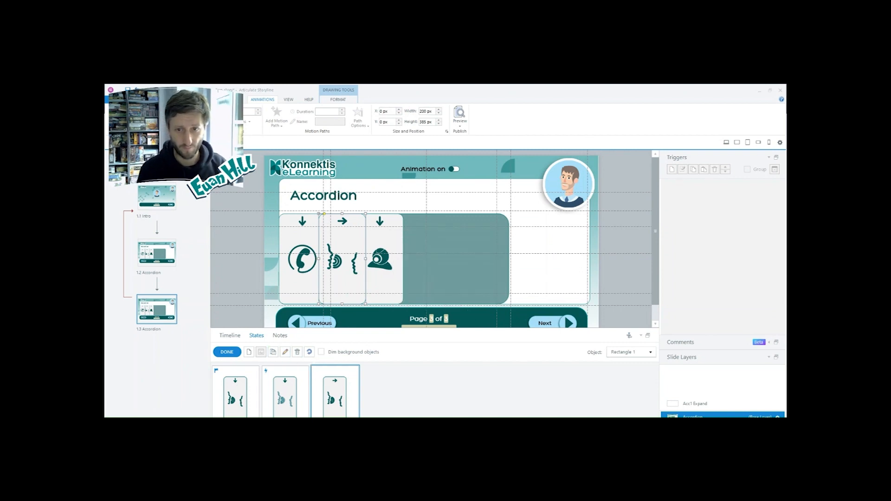
click(298, 352)
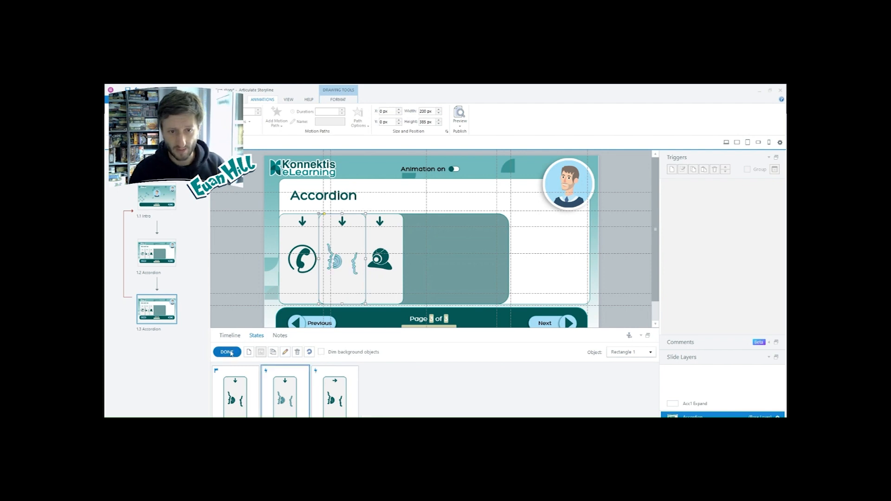
click(227, 352)
Step: Duplicate the webcam button's right-arrow state as Selected, delete the original state, and finish editing its states
click(384, 284)
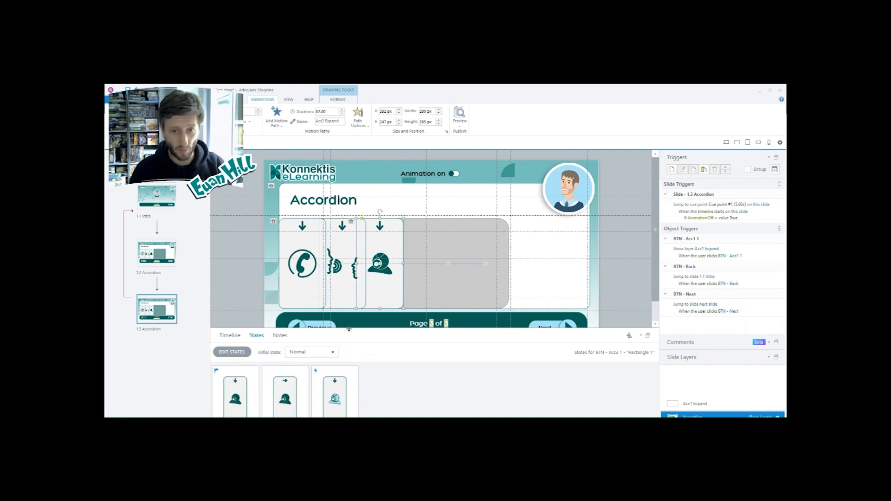
click(224, 353)
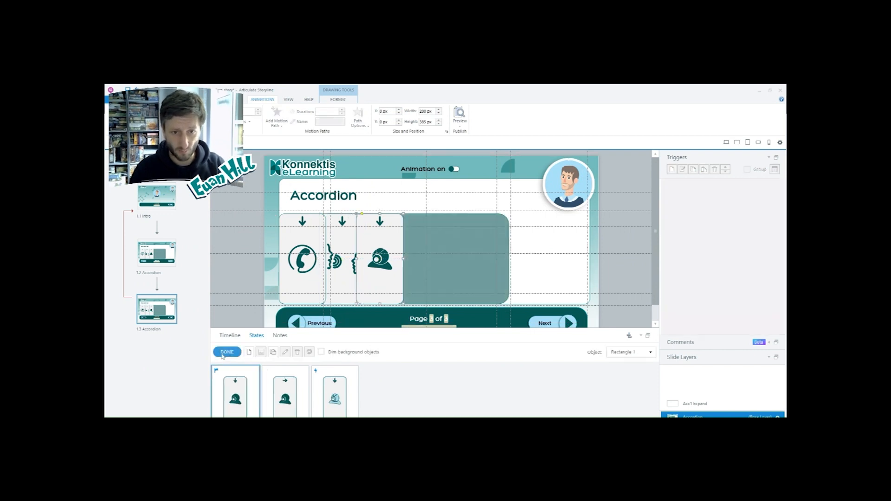
click(324, 410)
click(294, 412)
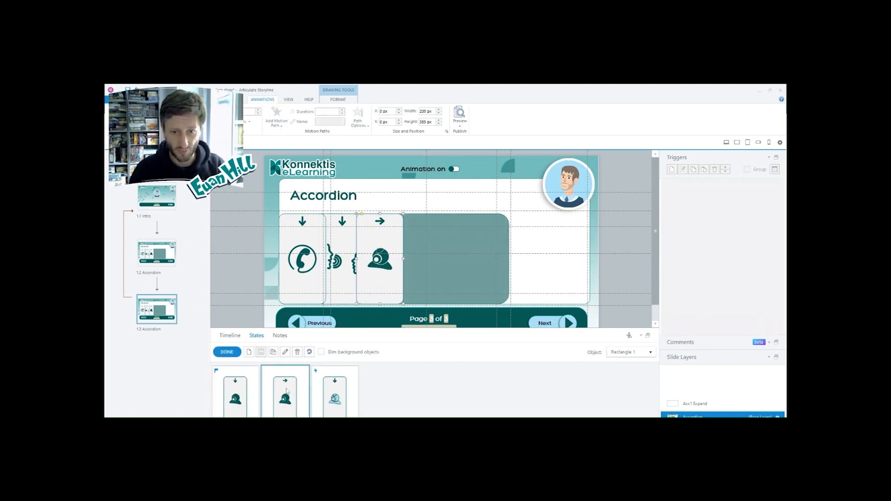
click(274, 352)
text(Selected)
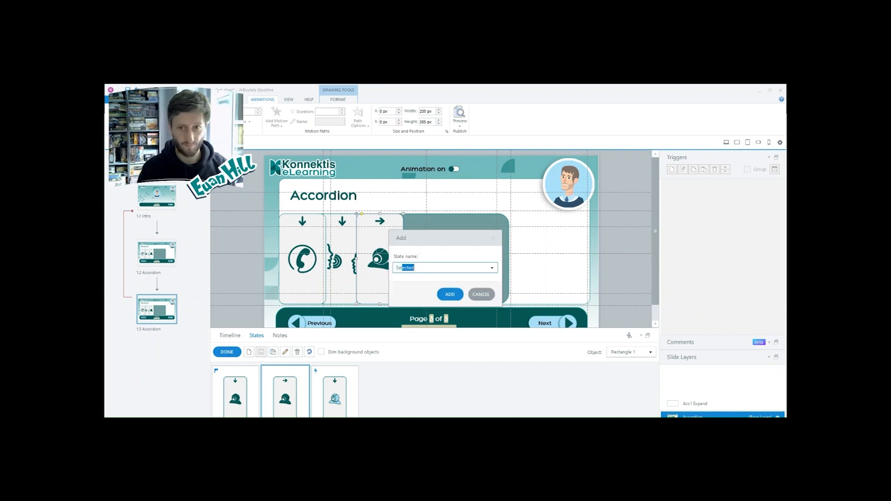
key(Return)
click(294, 395)
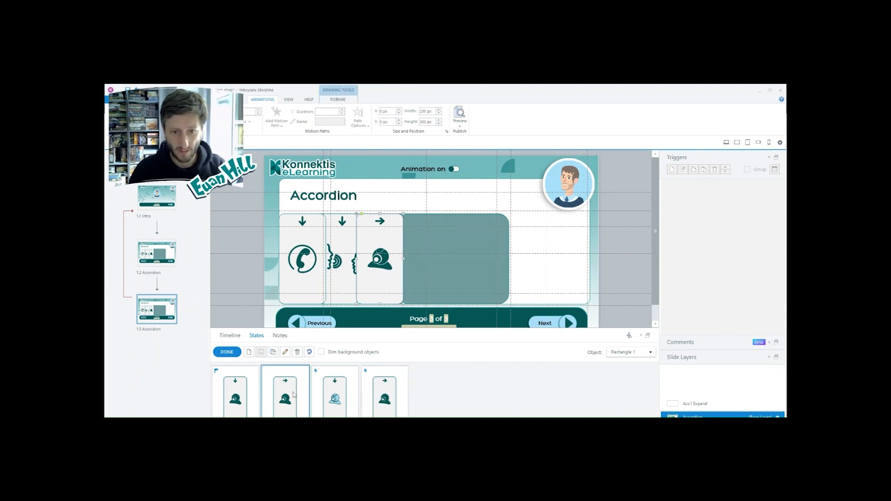
click(384, 369)
click(295, 413)
click(297, 352)
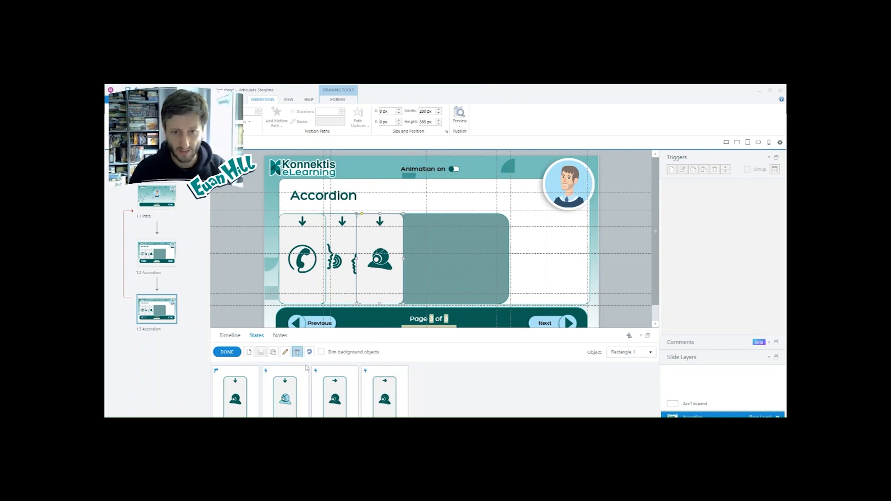
click(228, 351)
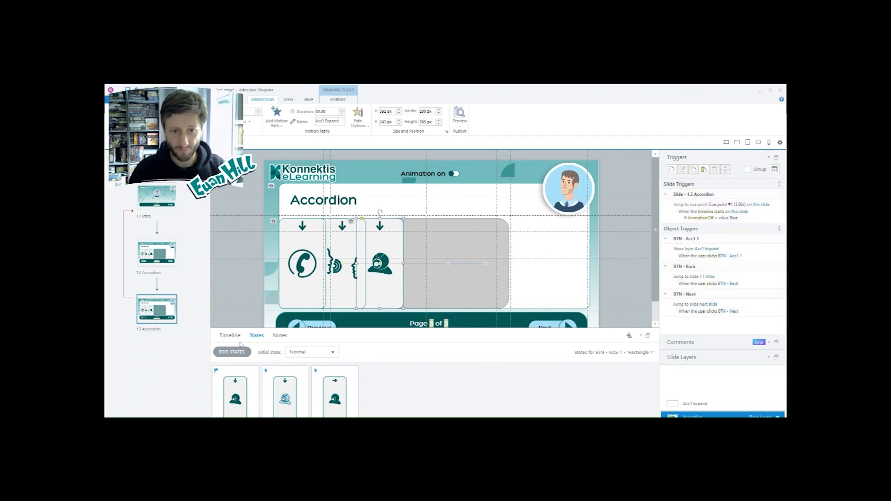
click(230, 335)
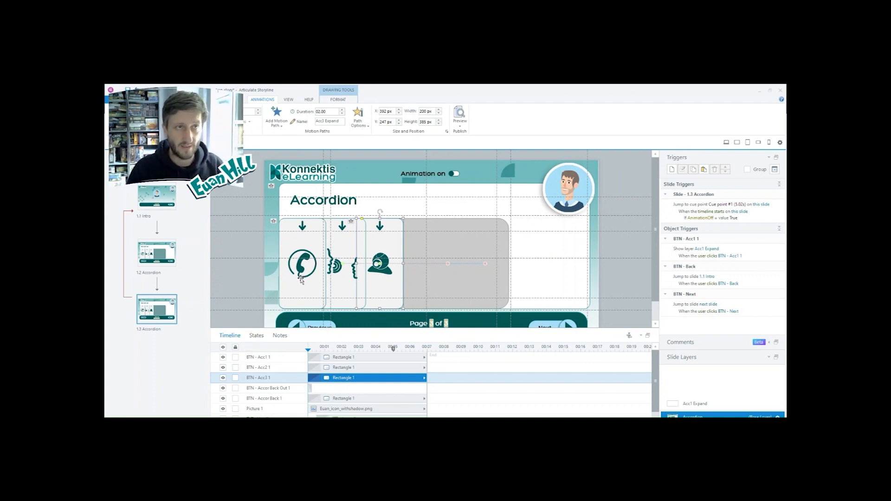
Step: Assign the phone, speaking-faces and webcam accordion buttons together to Button Set 1
click(307, 242)
shift+click(351, 244)
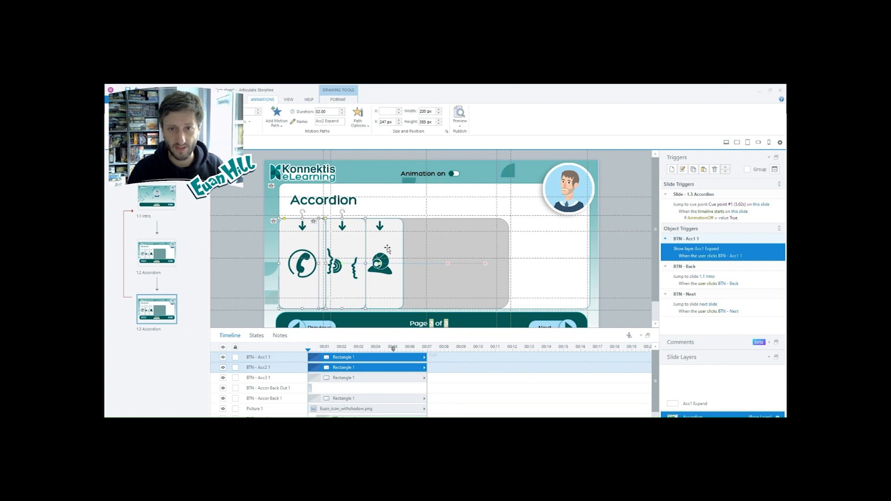
shift+click(385, 250)
right_click(387, 250)
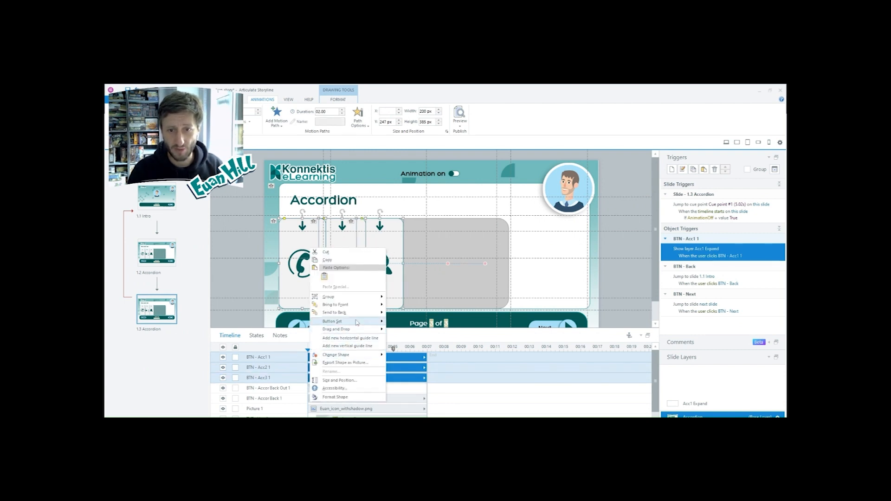
mouse_move(357, 323)
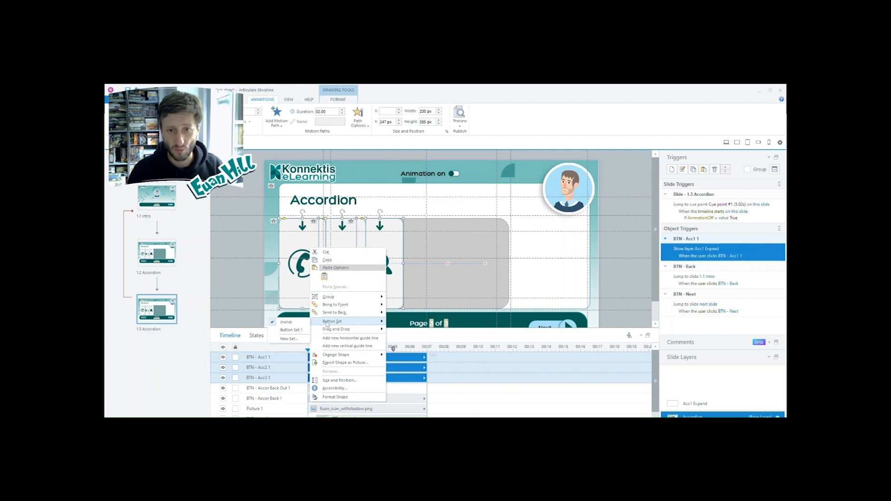
click(292, 330)
click(264, 298)
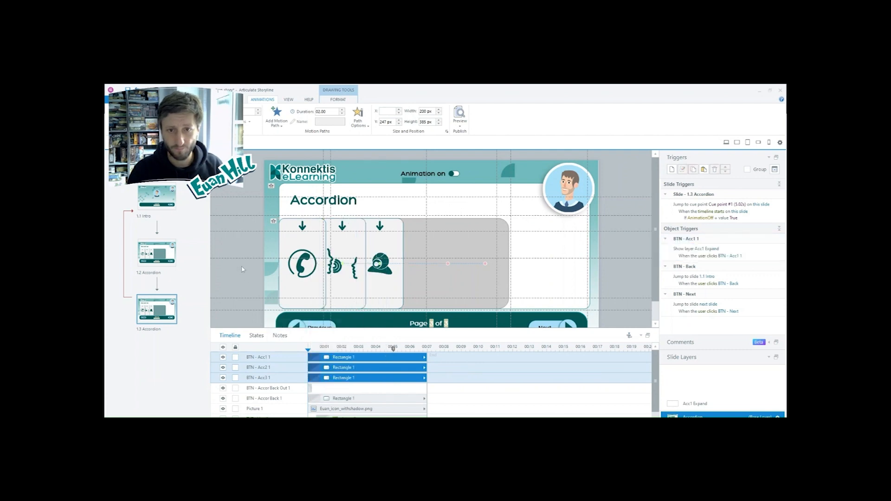
Step: Preview this slide, test expanding the accordion from the phone panel, and close the preview
click(460, 123)
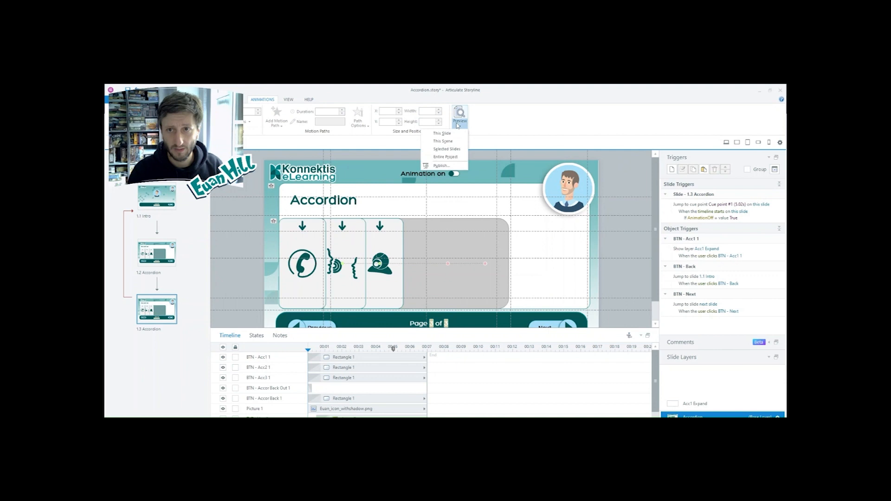
click(445, 135)
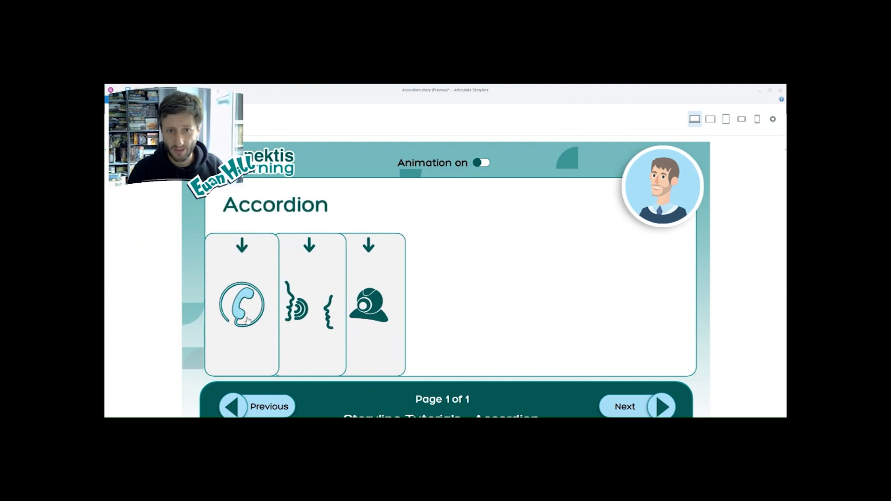
click(247, 319)
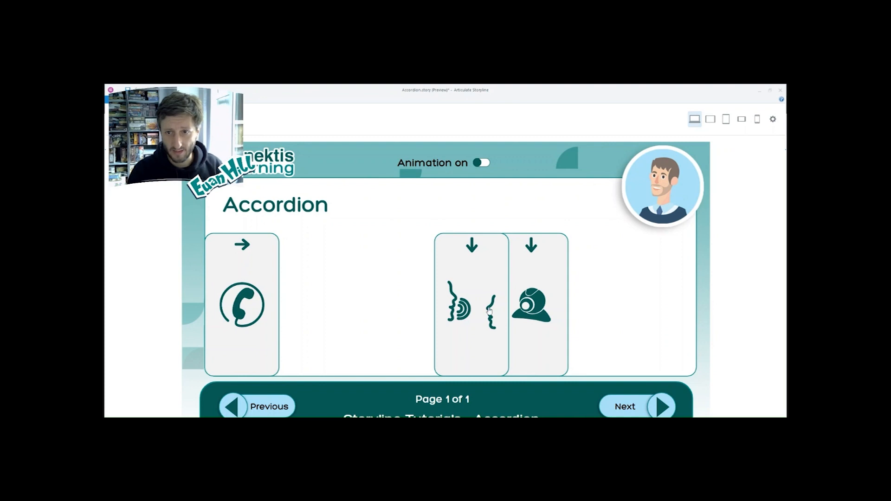
key(Escape)
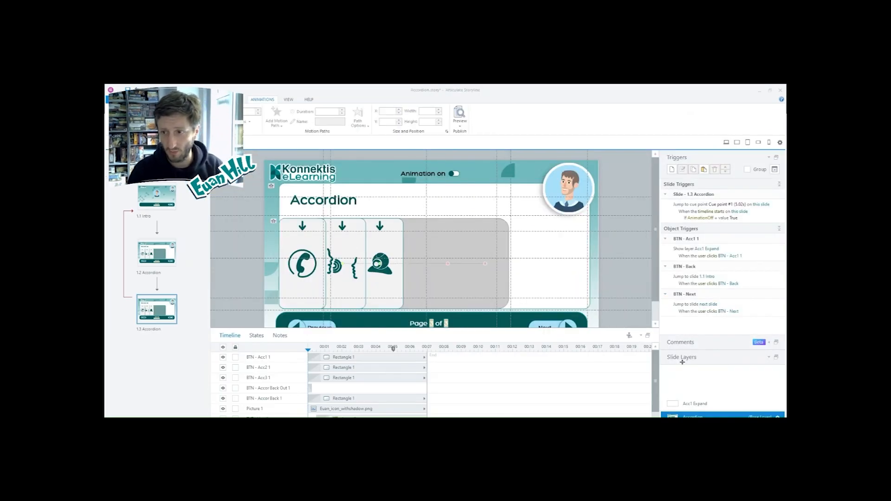
Step: Review the Acc1 Expand layer's move triggers and the two accordion backdrop objects on the base layer
click(696, 404)
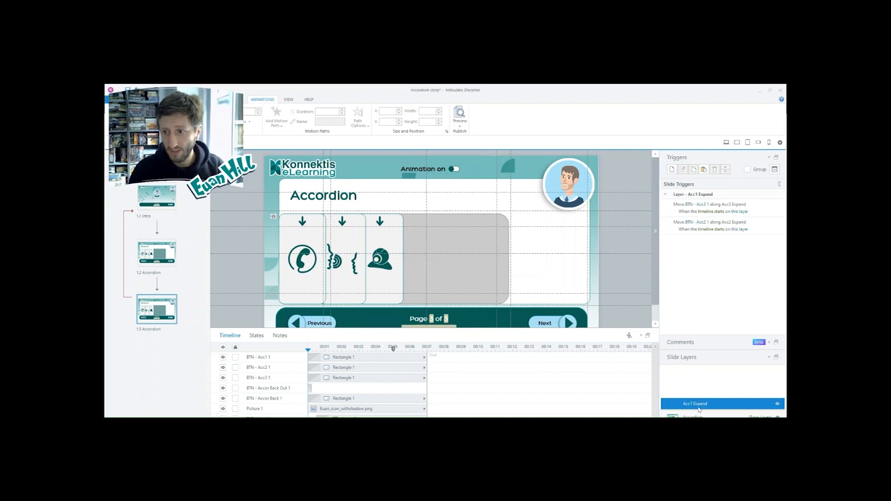
click(769, 209)
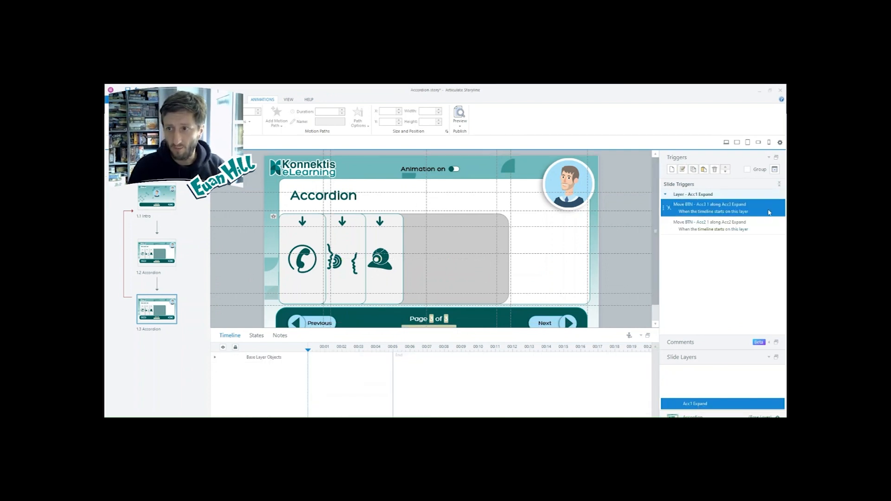
click(768, 227)
click(697, 416)
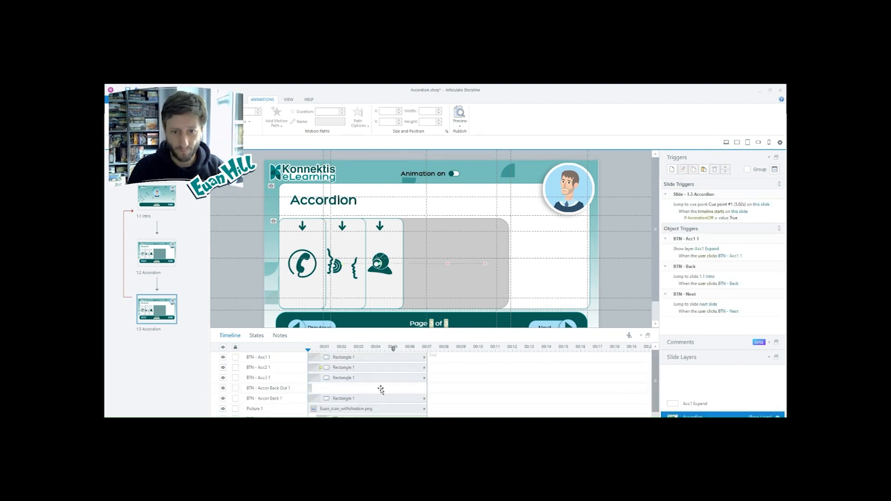
click(447, 281)
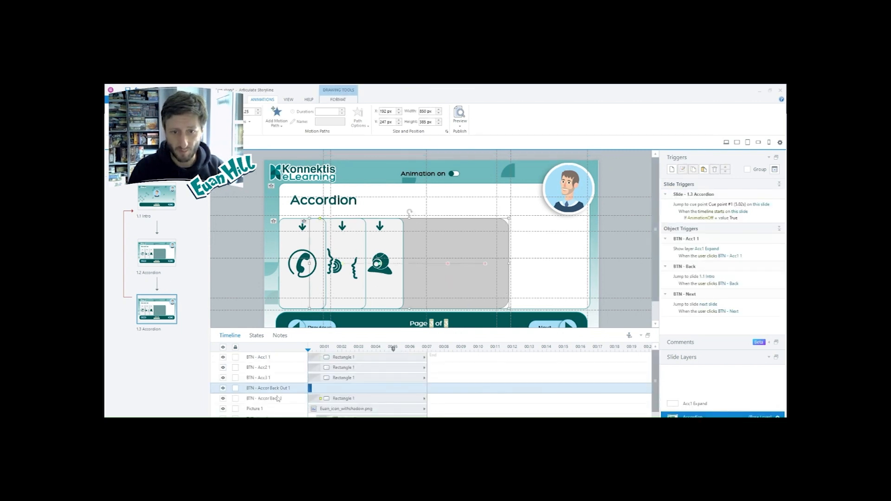
click(350, 398)
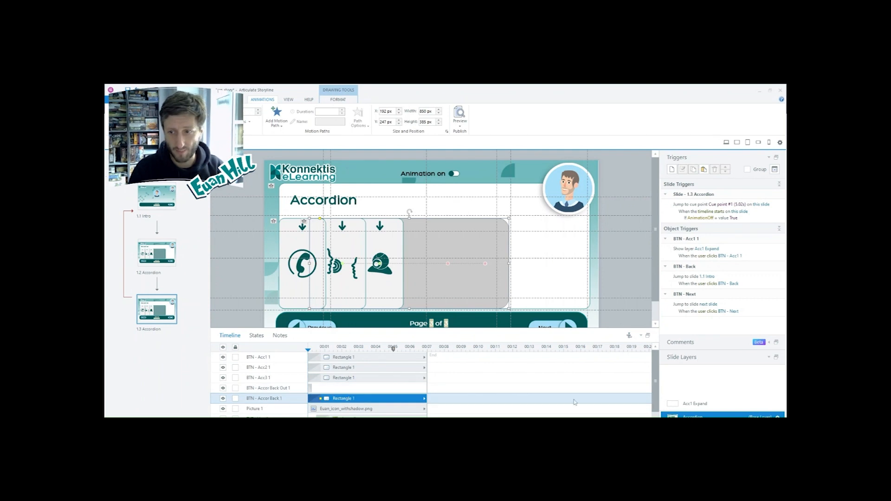
click(695, 403)
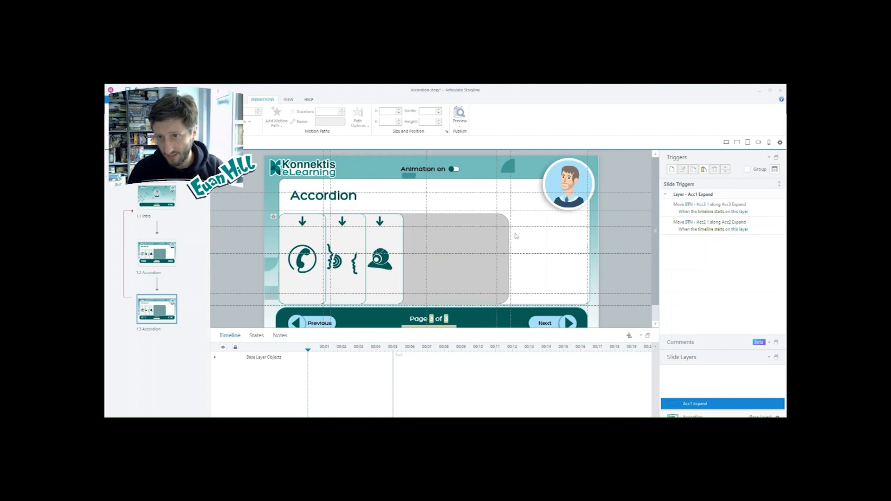
click(672, 169)
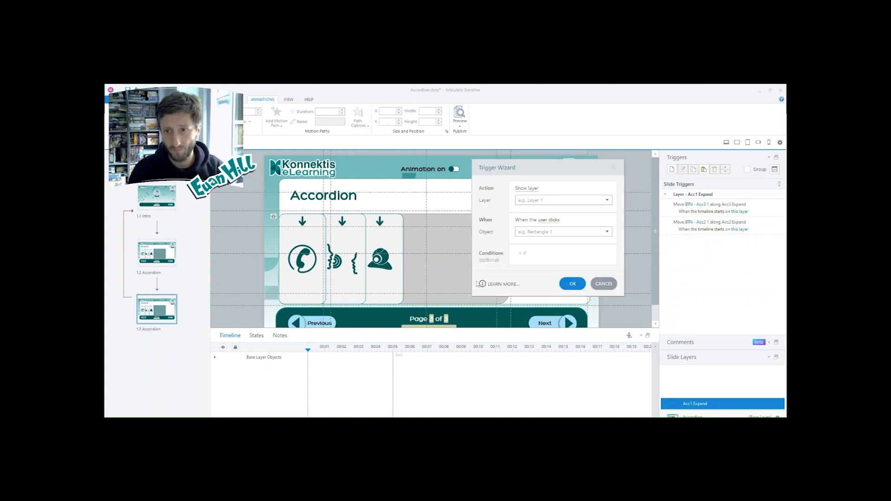
click(529, 189)
click(613, 168)
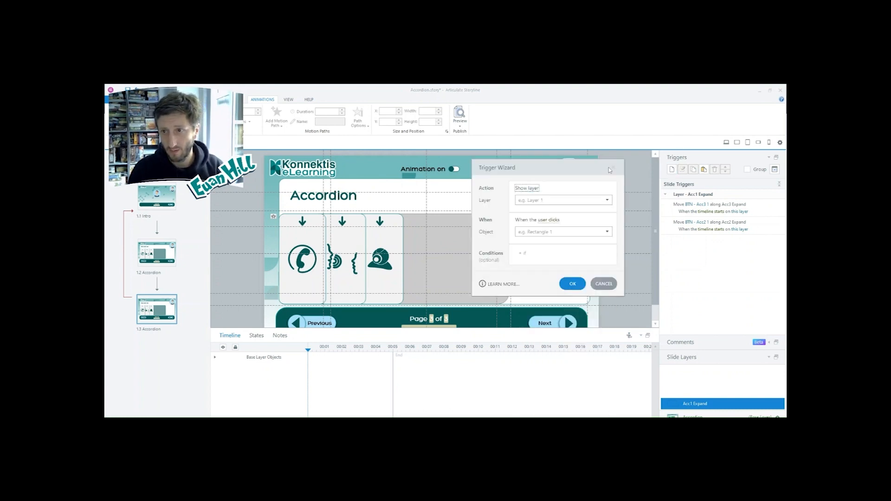
click(612, 168)
Step: Examine the Acc1 Exp layer on slide 1.2: its cue point, text box timing, and the jump-to-cue-point and backdrop state triggers
click(157, 252)
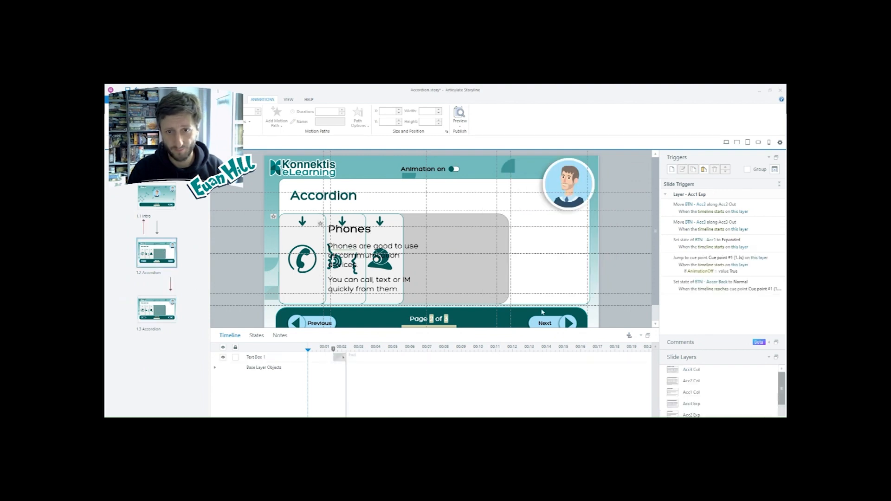
click(719, 405)
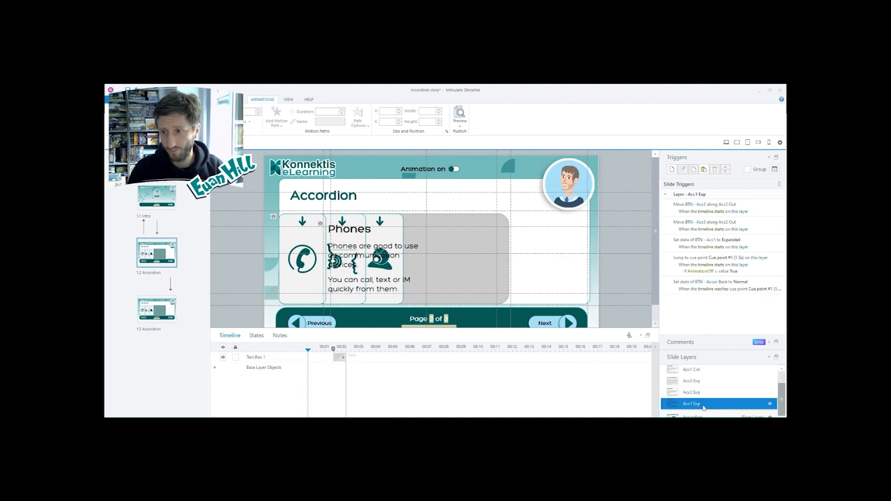
click(333, 350)
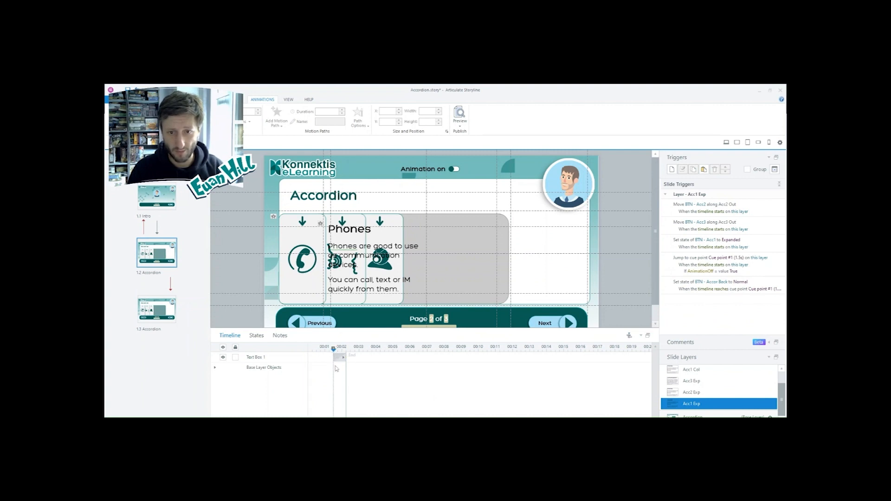
click(319, 359)
click(315, 349)
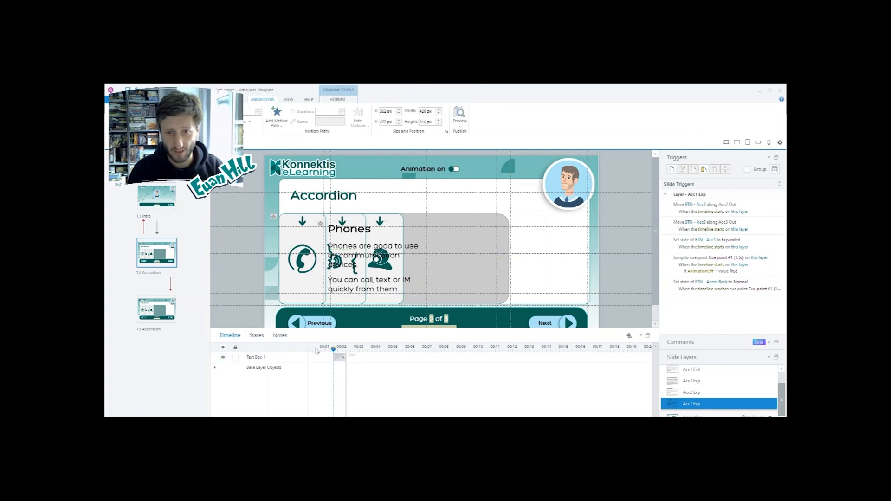
click(340, 357)
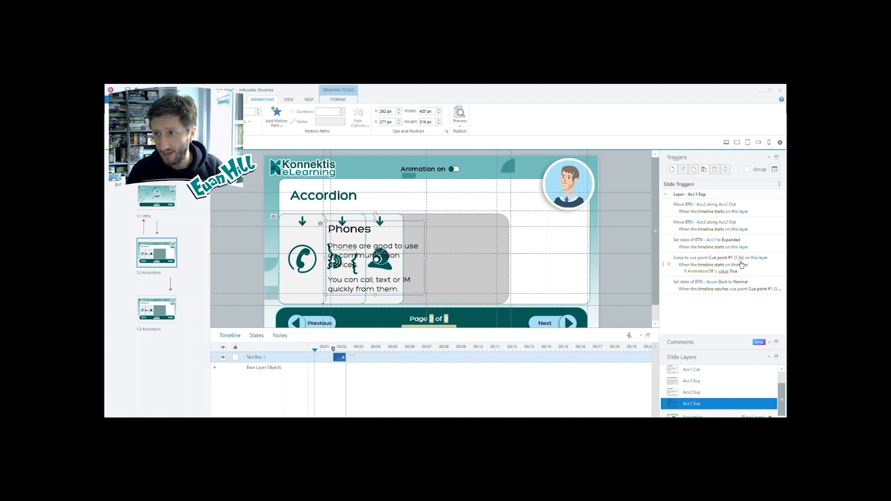
click(772, 273)
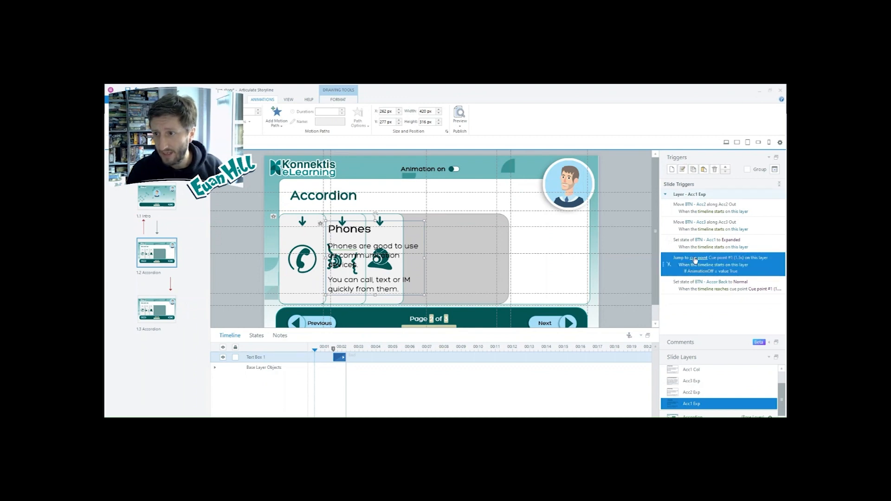
click(748, 292)
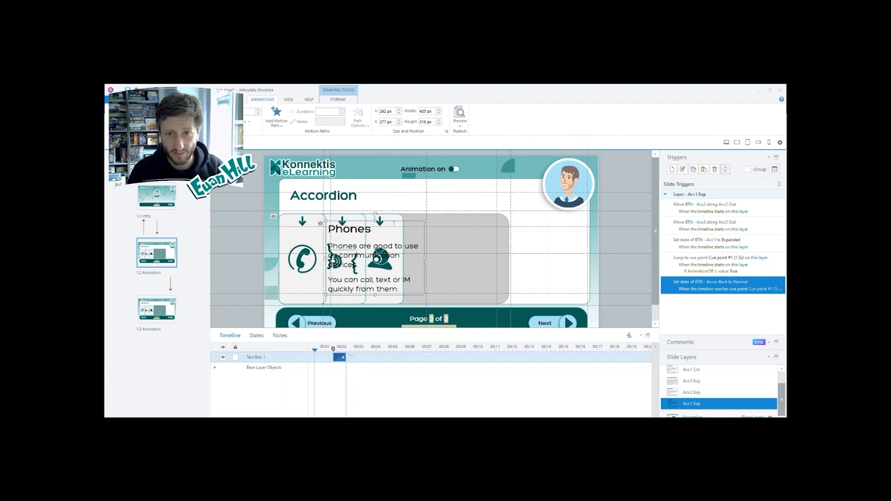
Step: Shorten the Acc1 Expand layer's timeline on slide 1.3 to 3 seconds and add a cue point at 1.52 seconds
click(162, 308)
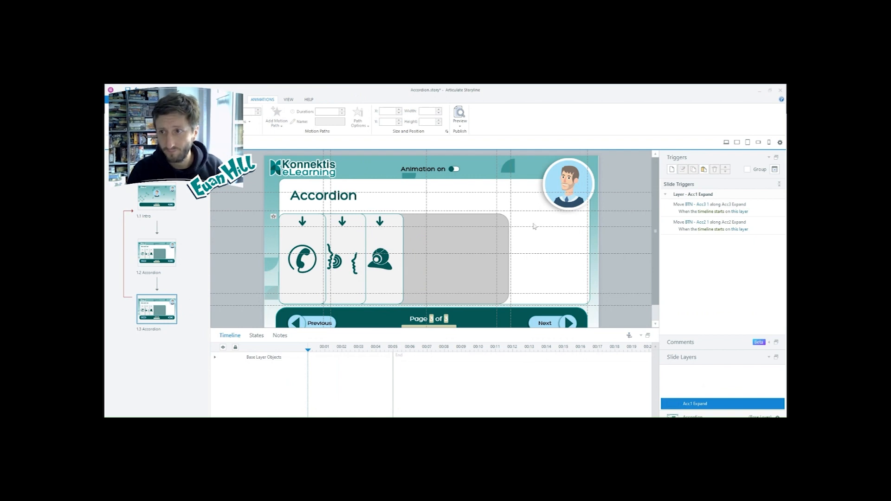
drag(394, 389, 359, 383)
click(335, 349)
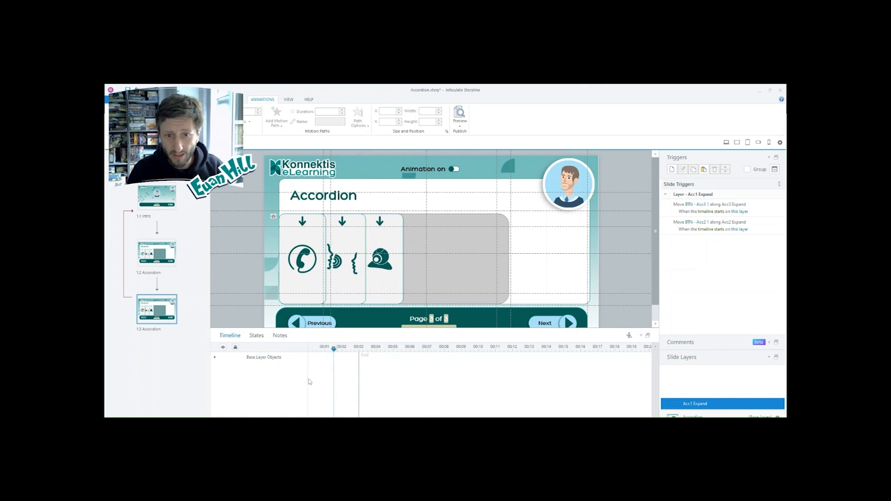
Step: Copy the Phones text box from slide 1.2's Acc1 Exp layer into slide 1.3's Acc1 Expand layer, starting at the cue point
click(147, 256)
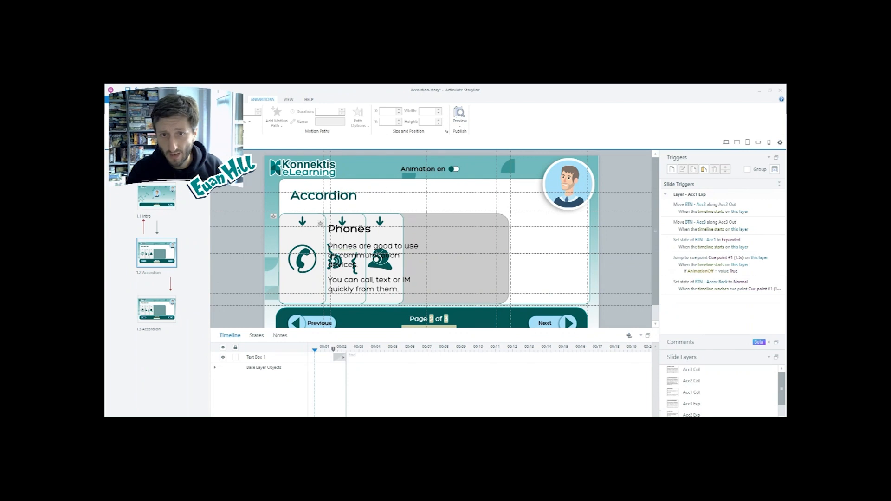
click(379, 240)
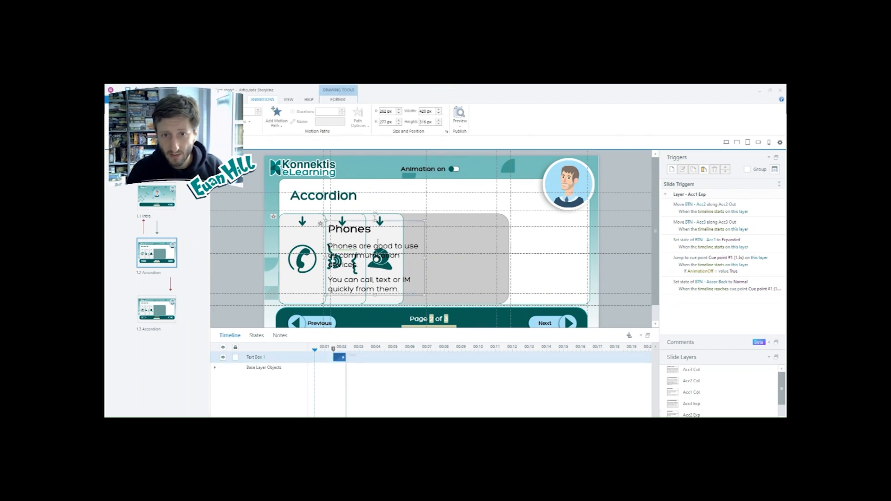
click(166, 306)
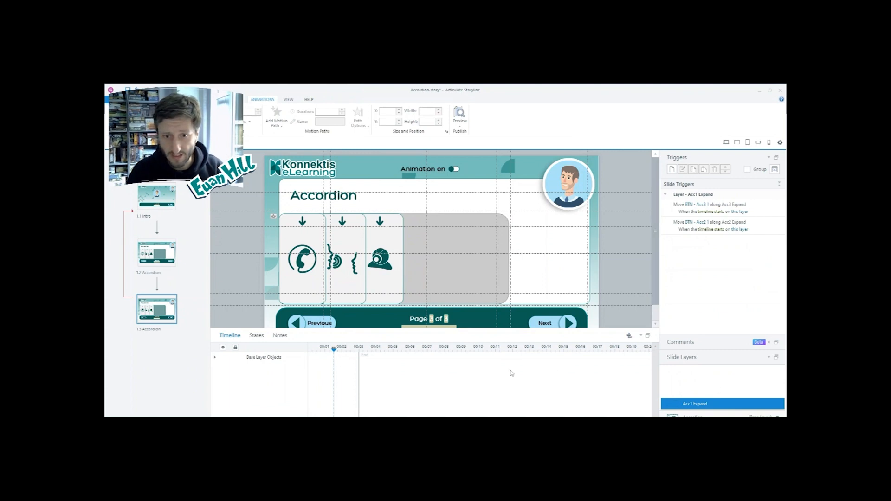
key(ctrl+v)
click(314, 401)
click(321, 348)
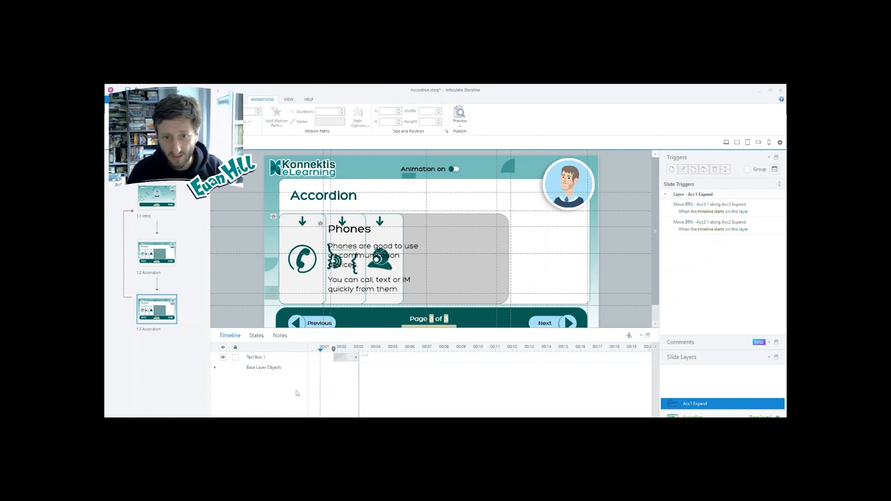
Step: Add a trigger to the Acc1 Expand layer setting BTN - Accor Back 1 to Normal when the timeline reaches Cue point #1 (1.52s)
click(671, 169)
click(528, 189)
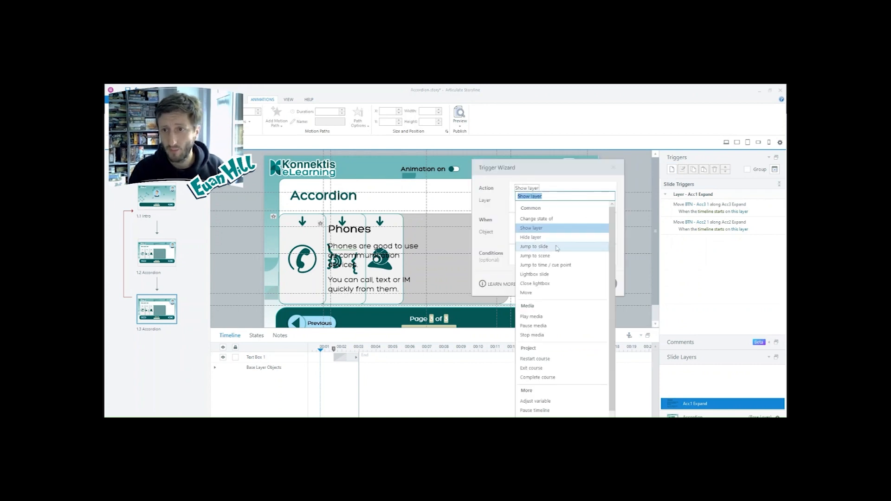
click(538, 221)
click(544, 200)
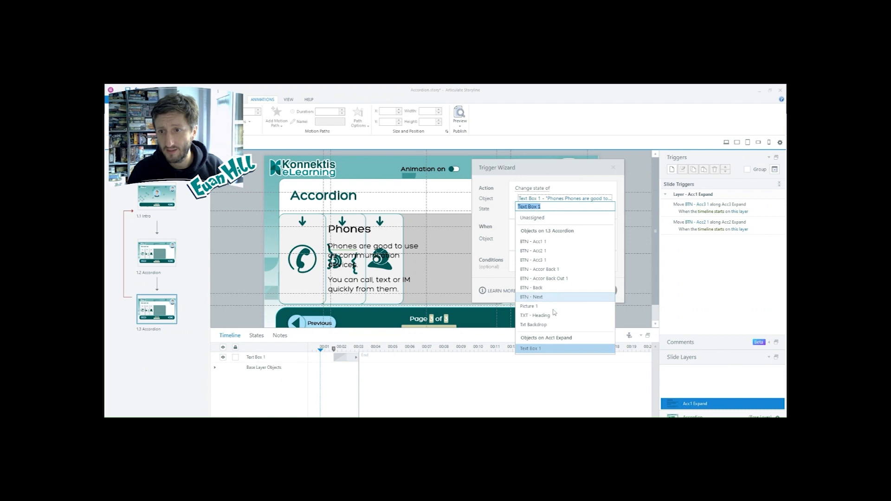
click(555, 271)
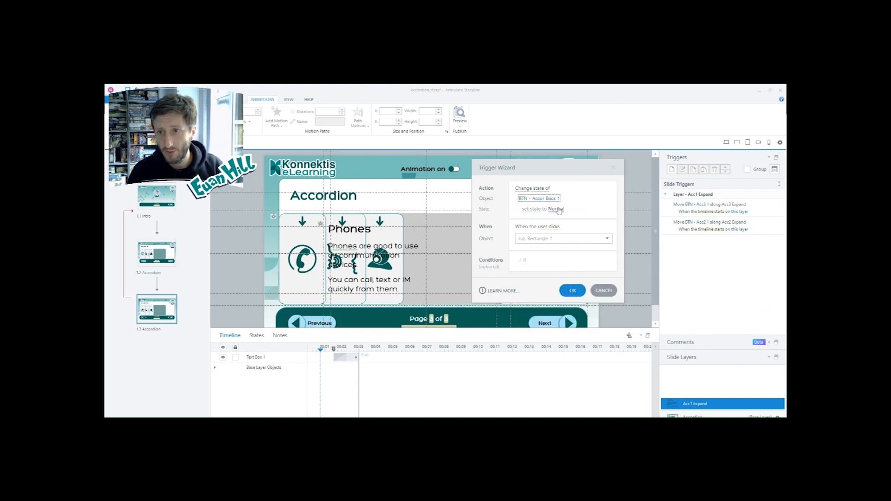
click(552, 232)
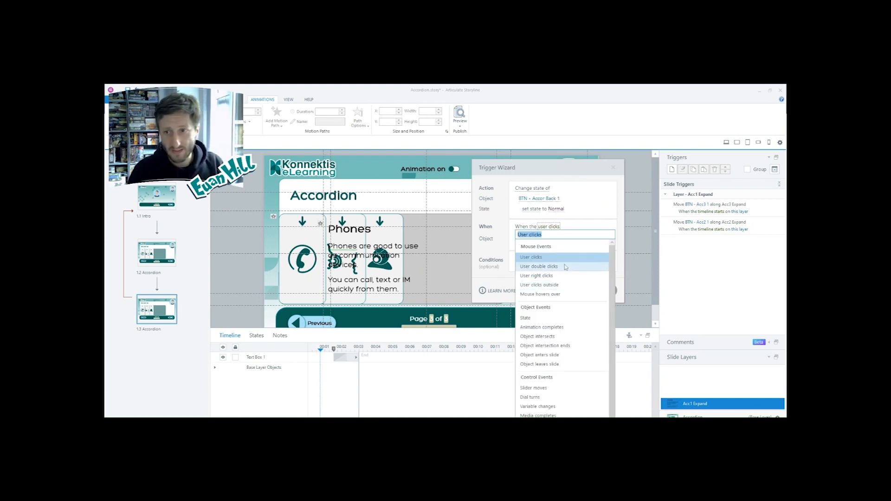
scroll(560, 288, down, 2)
click(553, 427)
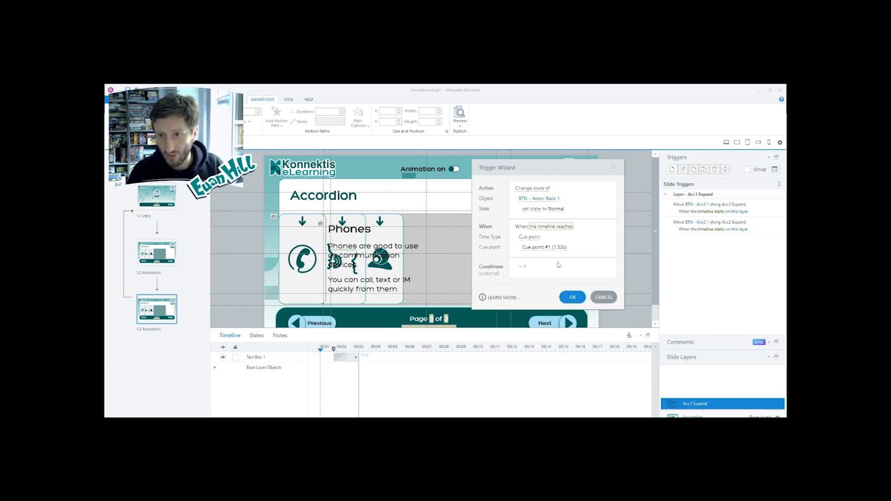
click(574, 298)
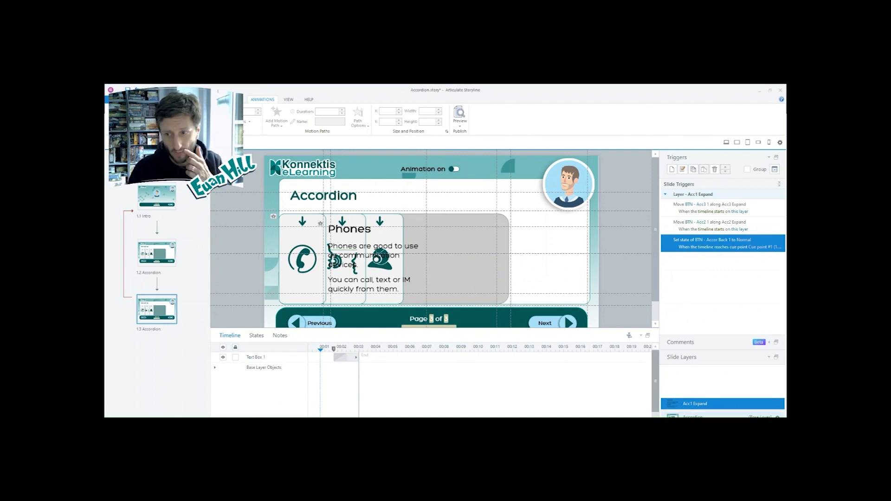
Step: Preview slide 1.3 and expand the phone panel to test the layer's animation and text, then close the preview
click(696, 416)
click(459, 126)
click(457, 133)
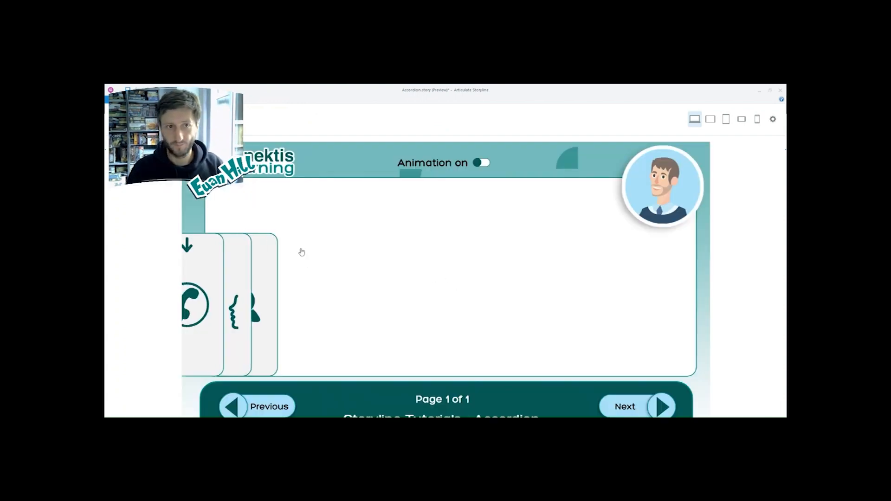
click(244, 342)
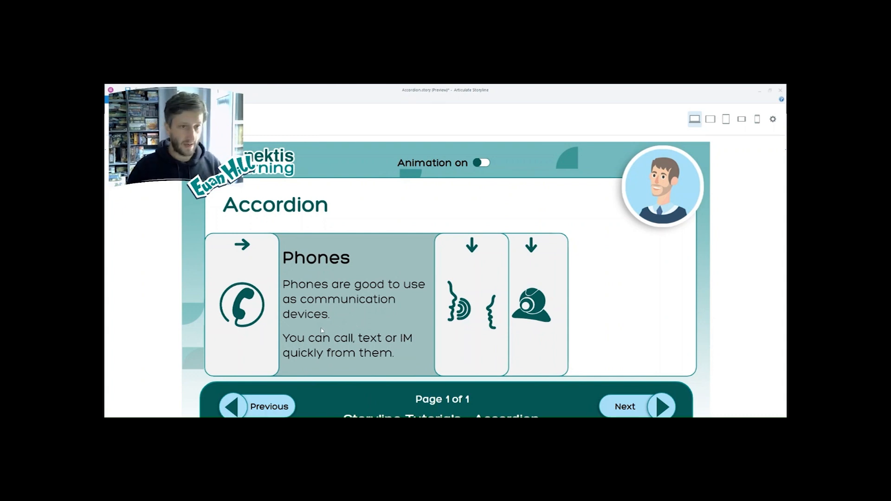
click(116, 117)
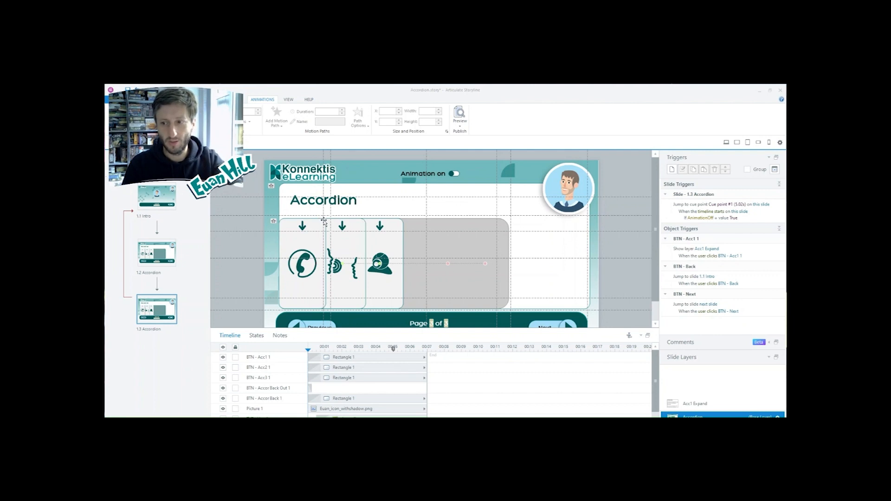
Step: Duplicate the third accordion panel's expand motion path on slide 1.3's base layer and rename the copy Acc3 Collapse
click(729, 402)
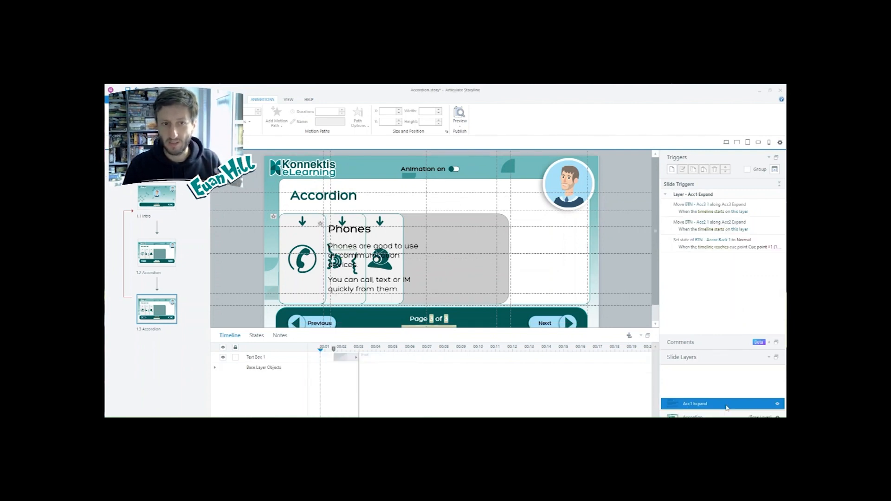
click(710, 416)
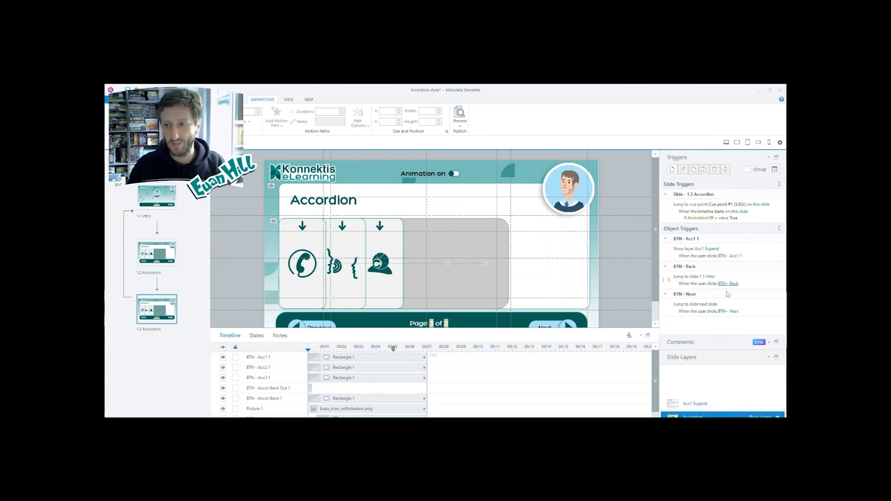
click(486, 267)
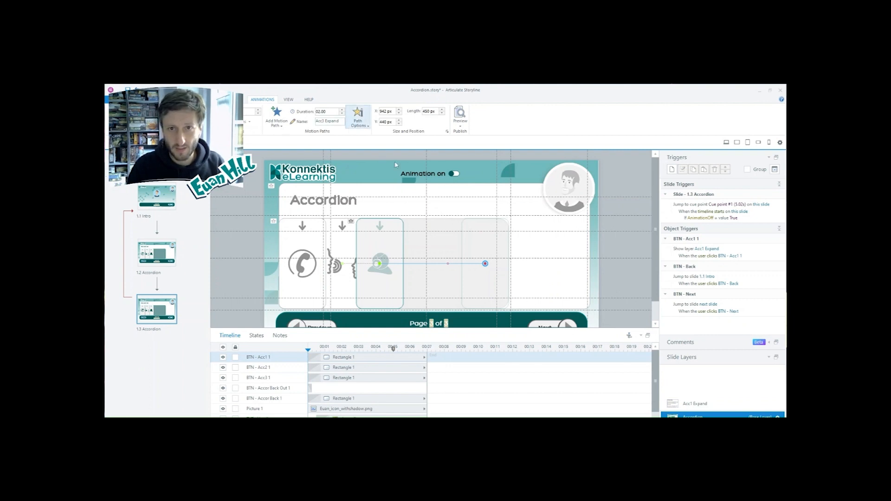
key(ctrl+d)
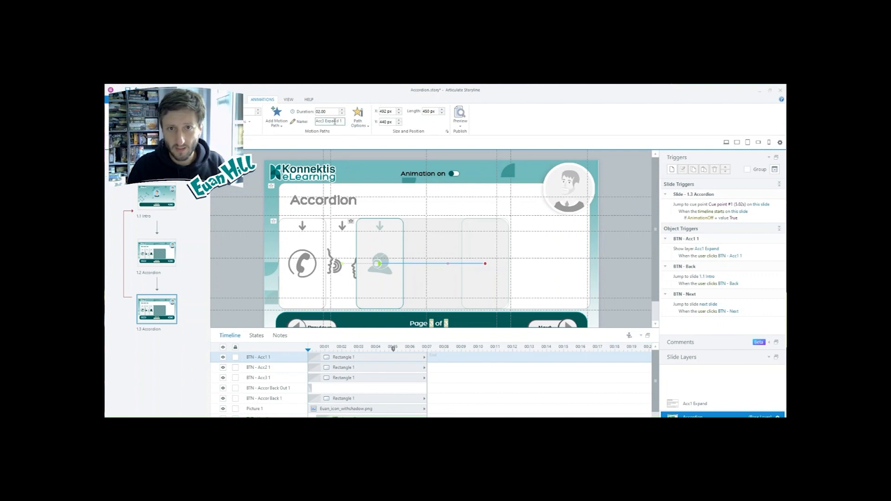
drag(328, 121, 407, 126)
text(Collapse)
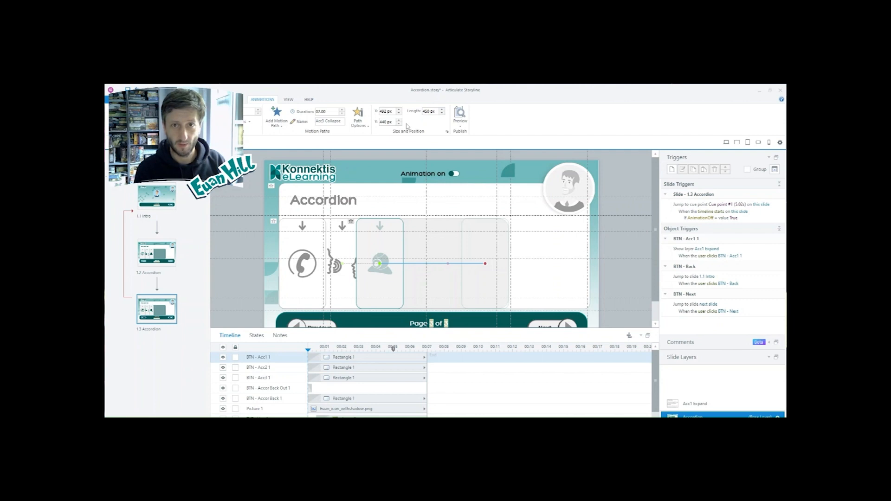
Step: Set the Acc3 Collapse motion path's duration to 1 second and reverse its direction
click(335, 112)
text(1)
key(Tab)
click(357, 122)
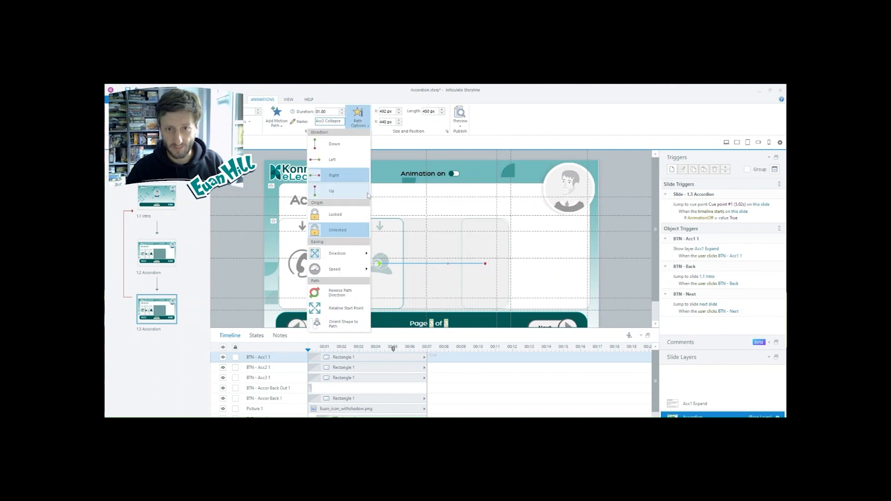
click(354, 294)
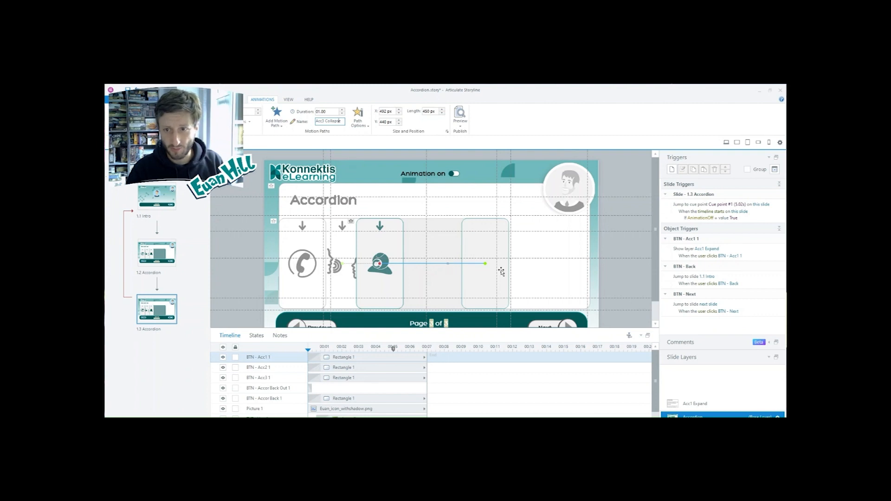
click(522, 274)
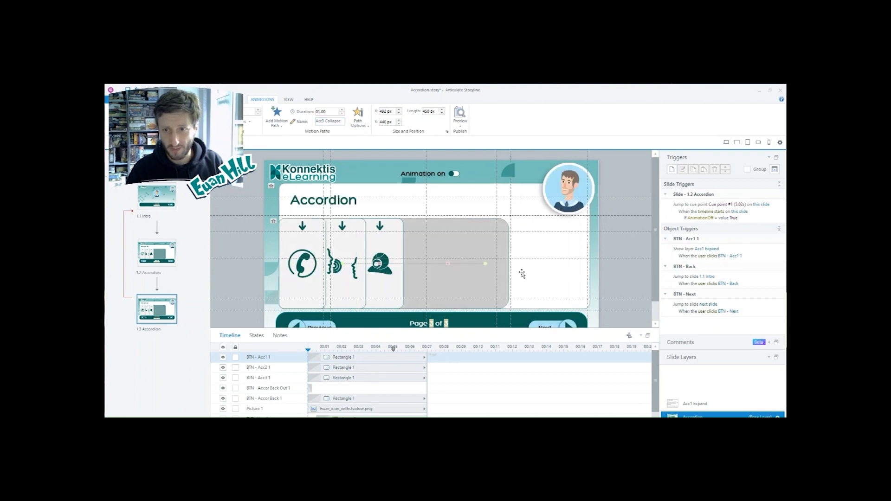
Step: Duplicate the second panel's Acc2 Expand motion path and rename the copy Acc2 Collapse
click(448, 265)
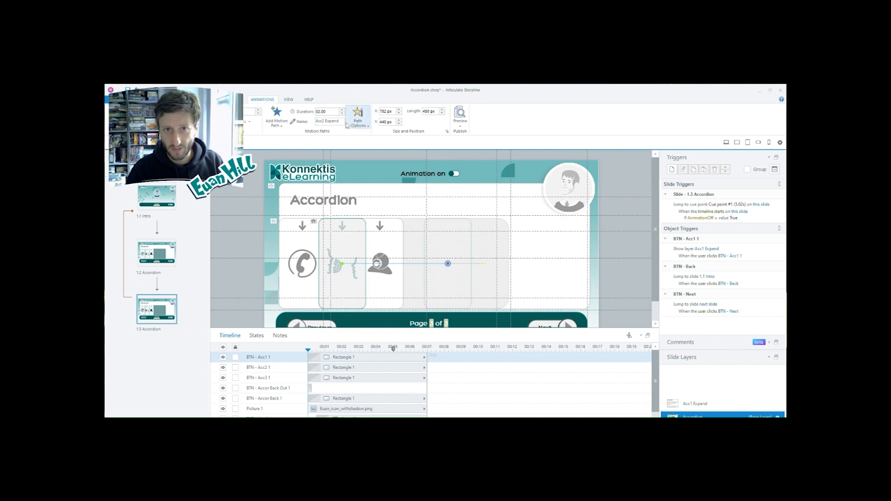
key(ctrl+d)
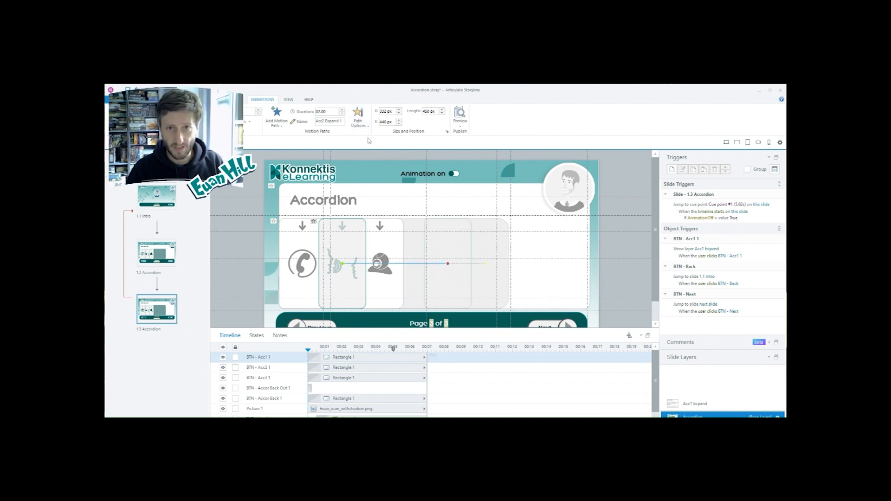
drag(327, 122, 343, 122)
text(Collapse)
key(Return)
Step: Set the Acc2 Collapse motion path's duration to 1 second and reverse its direction
click(320, 111)
text(2)
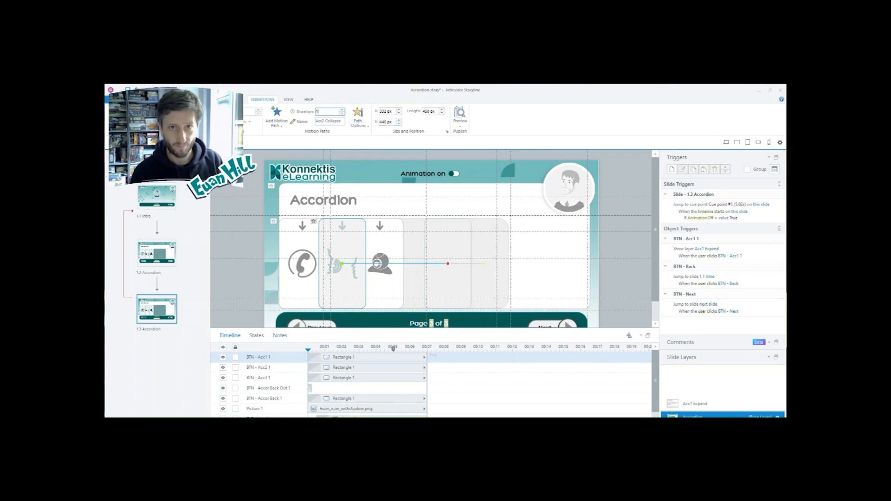
click(356, 117)
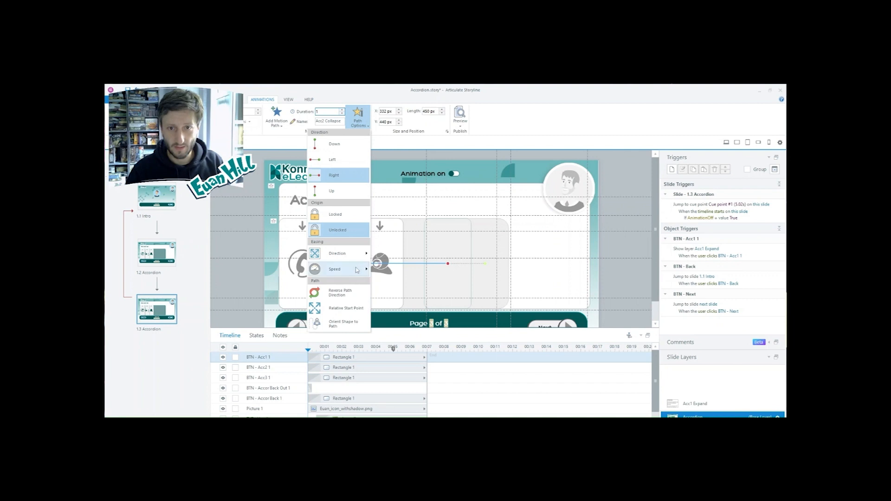
click(346, 294)
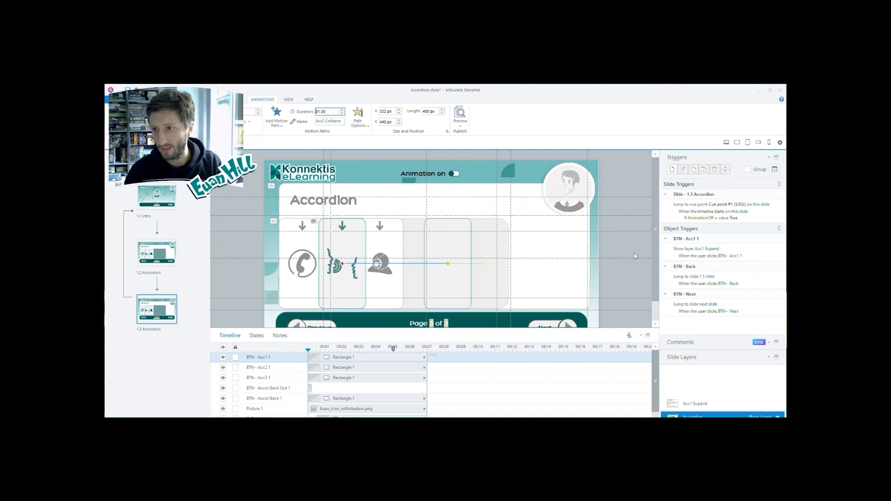
Step: Examine the triggers on slide 1.3's base layer and its Acc1 Expand layer
click(687, 403)
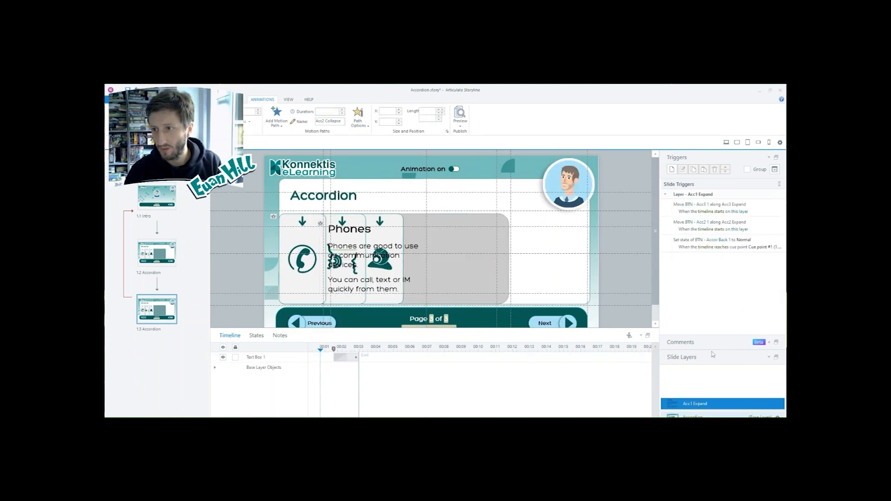
click(696, 416)
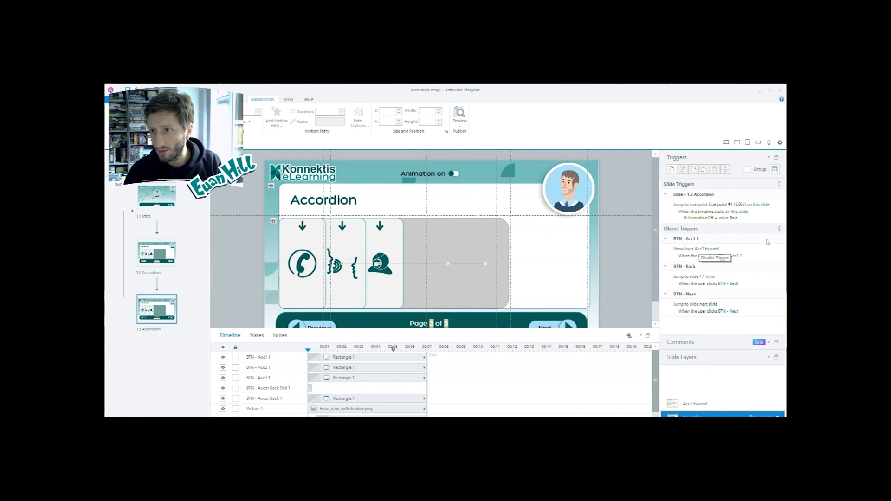
click(763, 253)
click(763, 280)
click(762, 308)
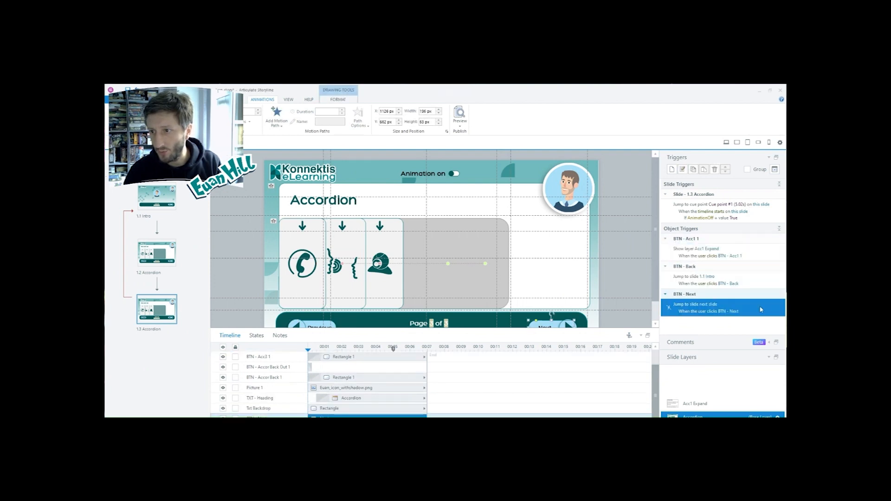
click(691, 405)
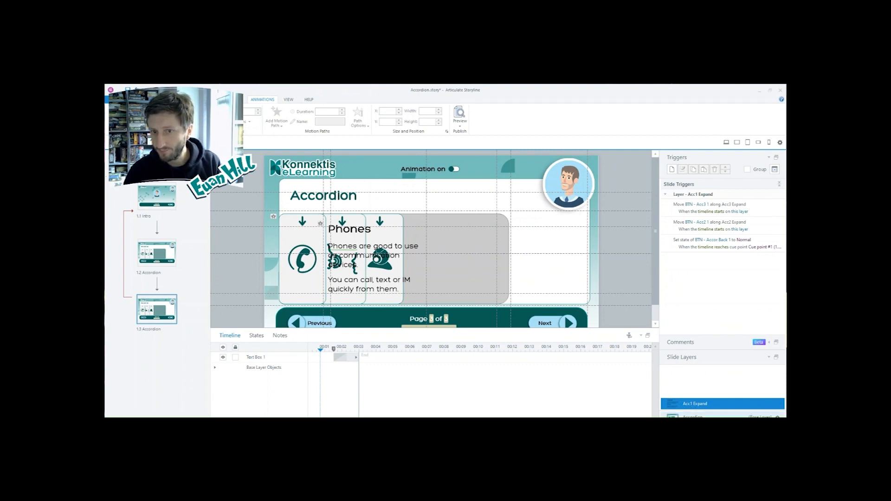
click(693, 417)
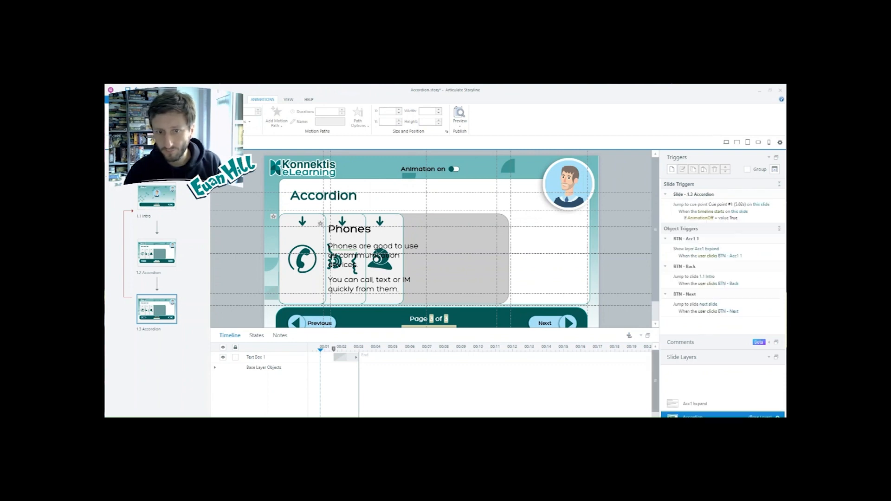
click(695, 405)
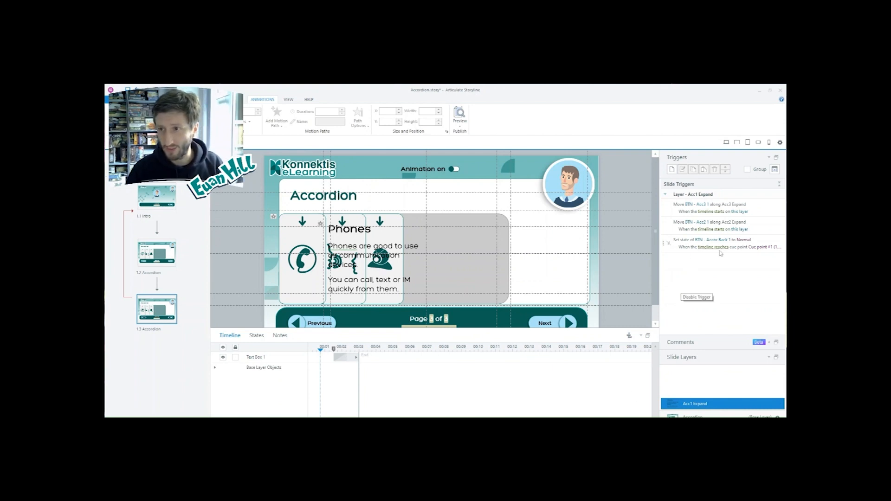
click(699, 415)
Step: Duplicate the Acc1 Expand layer and rename the copy Acc2 Expand
click(696, 405)
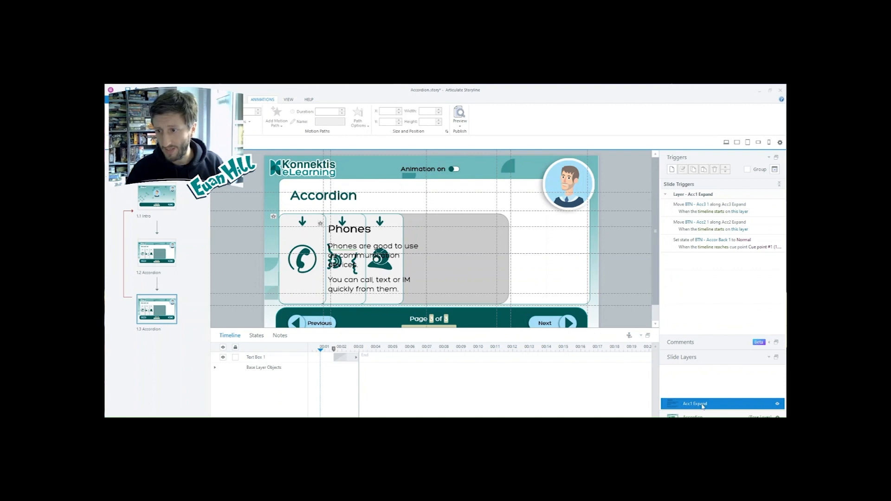
key(ctrl+d)
double_click(691, 394)
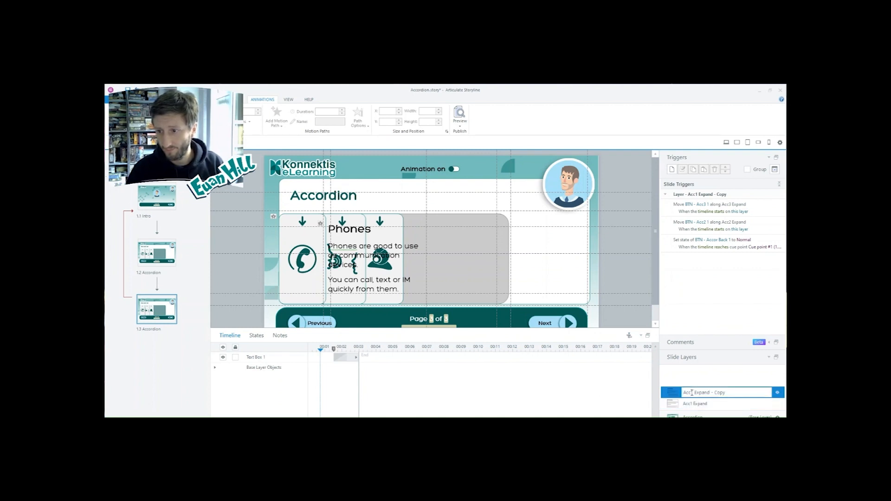
key(BackSpace)
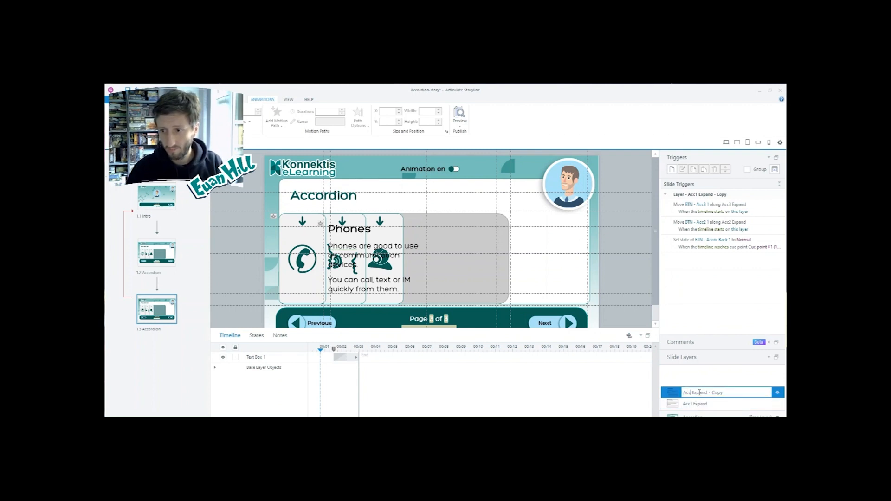
text(2)
drag(711, 393, 745, 396)
key(BackSpace)
key(Return)
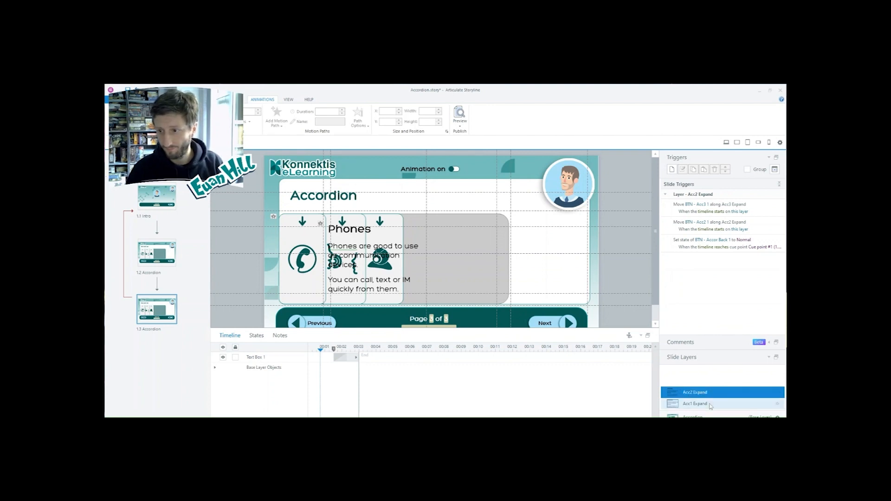
Step: Delete the trigger that moves BTN - Acc2 1 along its motion path from the Acc2 Expand layer
click(764, 208)
key(Down)
key(Up)
key(Down)
key(Delete)
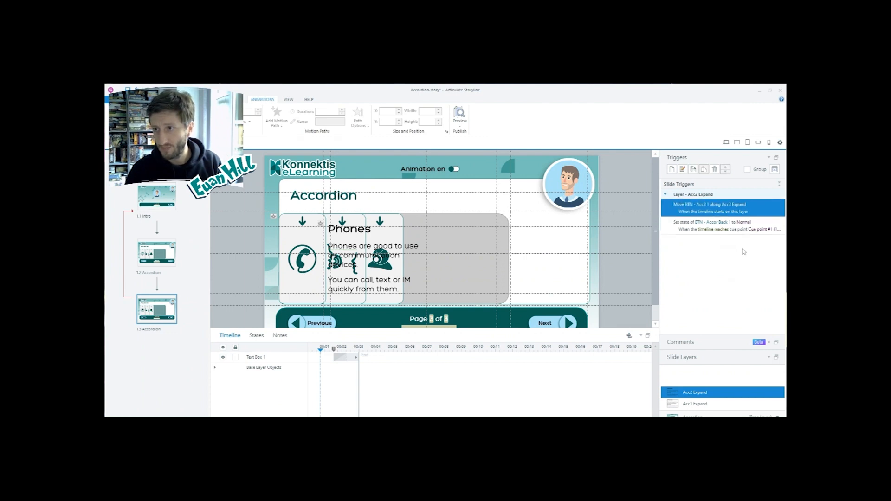
key(Down)
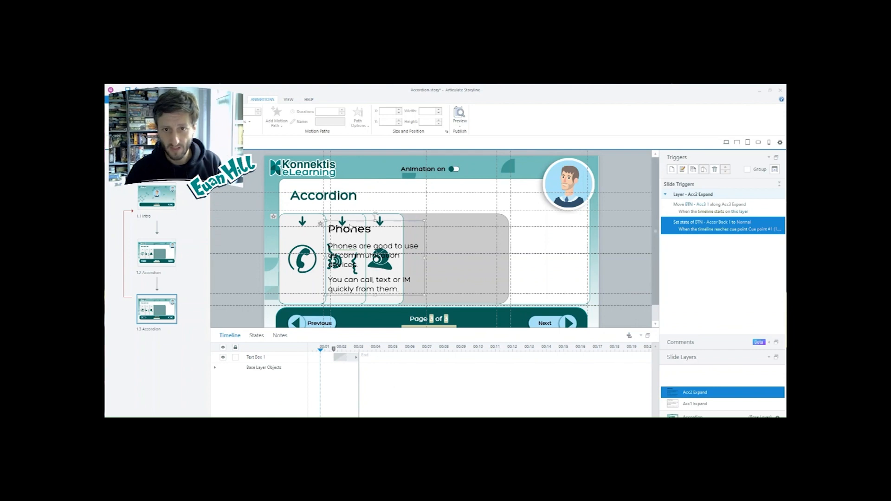
Step: Move the Phones text box on the Acc2 Expand layer horizontally to an X position of 432 px, just beyond the second panel
click(351, 225)
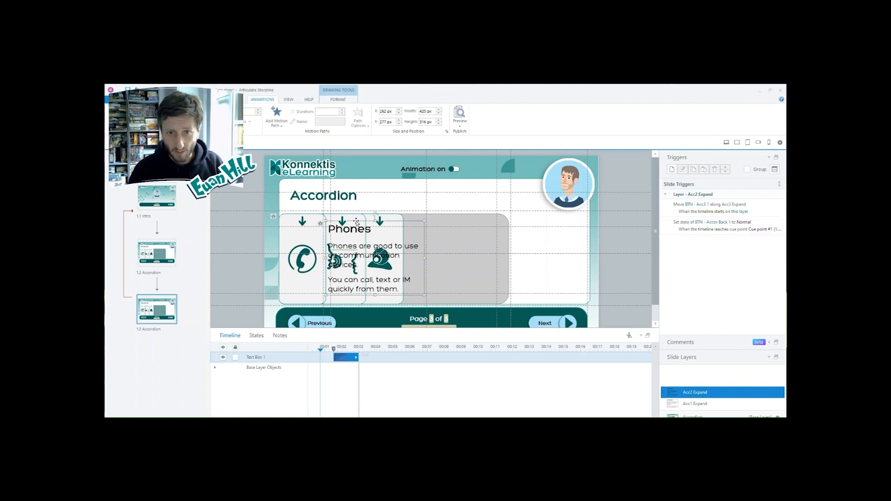
drag(357, 222, 357, 224)
key(Right)
key(Right)
key(Right)
key(Right)
key(Right)
key(Right)
key(Right)
key(Right)
key(Right)
key(Right)
key(Right)
key(Right)
key(Right)
key(Right)
key(Right)
key(Right)
key(Right)
key(Right)
key(Right)
key(Right)
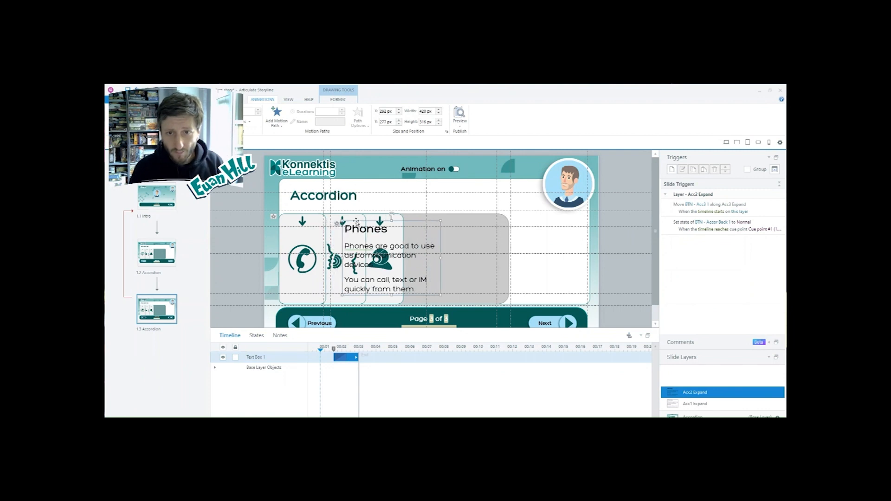
key(Right)
key(Right)
key(Right)
key(Right)
key(Right)
key(Right)
key(Right)
key(Right)
key(Right)
key(Right)
key(Right)
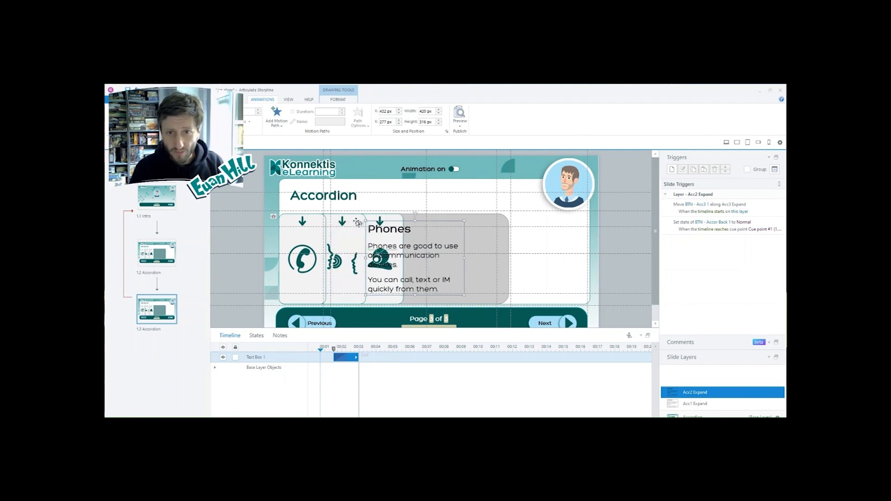
Step: Replace the Phones text on slide 1.3's Acc2 Expand layer with the Conversation text copied from slide 1.2's Acc2 Exp layer
click(157, 253)
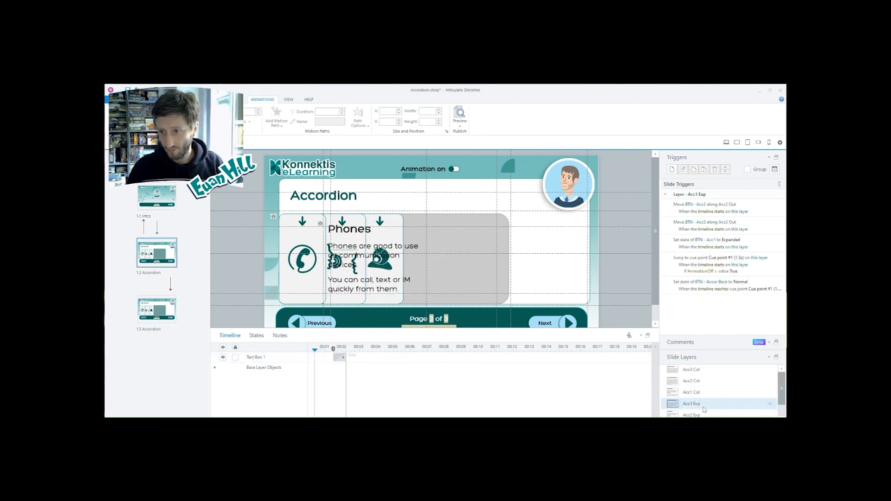
click(706, 405)
key(Up)
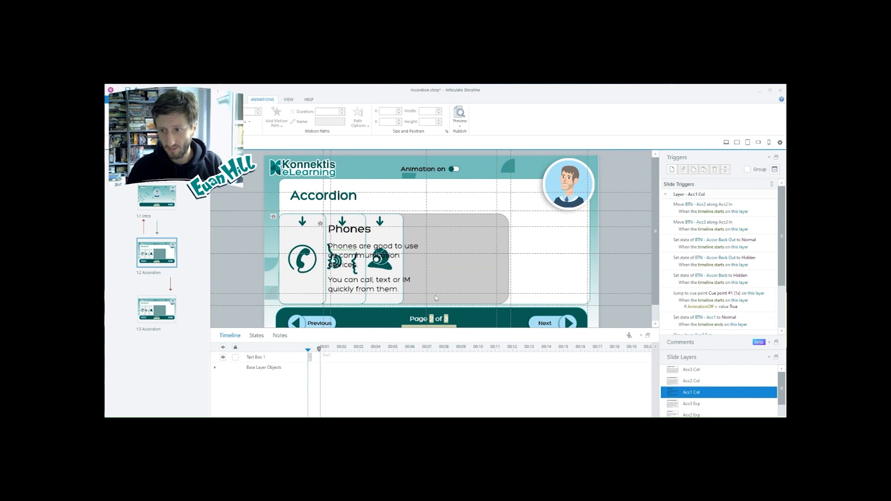
key(Down)
key(Down)
key(Down)
key(Up)
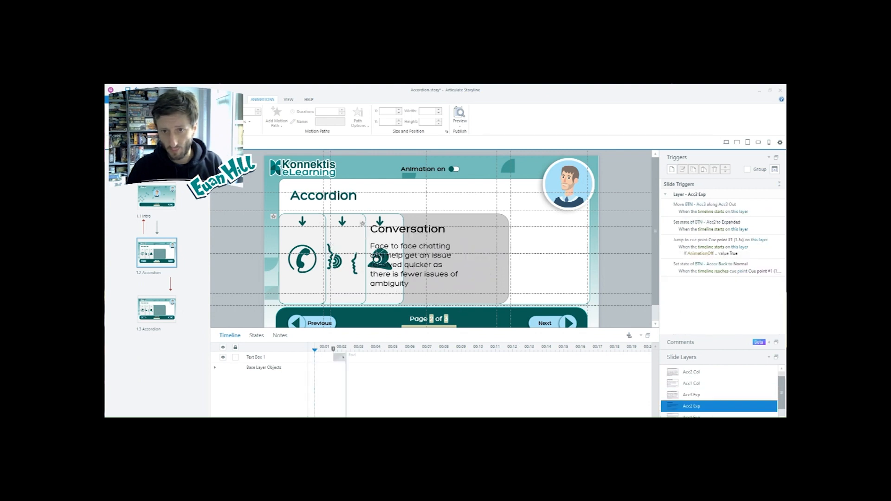
click(412, 284)
drag(411, 283, 365, 208)
click(161, 313)
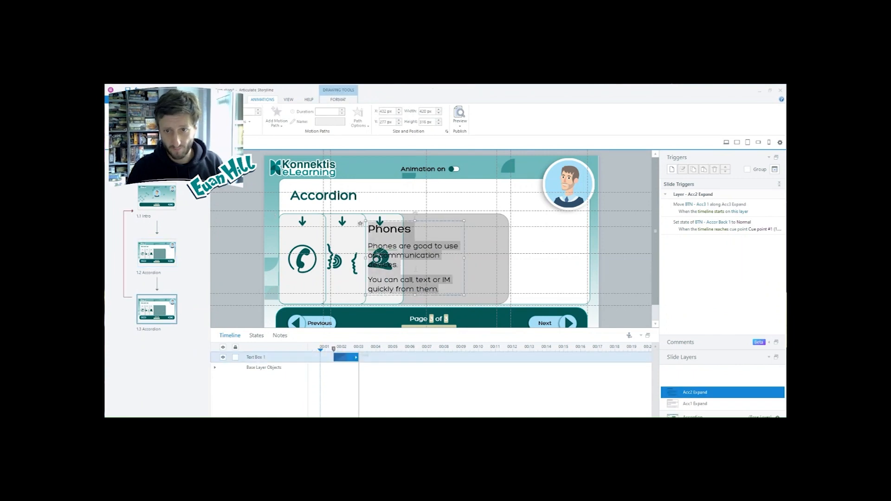
key(ctrl+v)
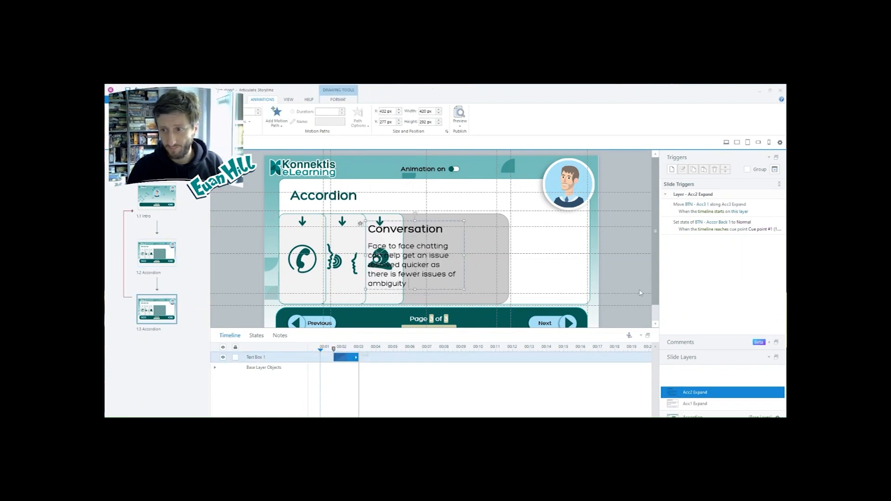
Step: Copy the show-layer trigger from BTN - Acc1 1 to BTN - Acc2 1 on the base layer and point it to Acc2 Expand
click(705, 402)
click(706, 393)
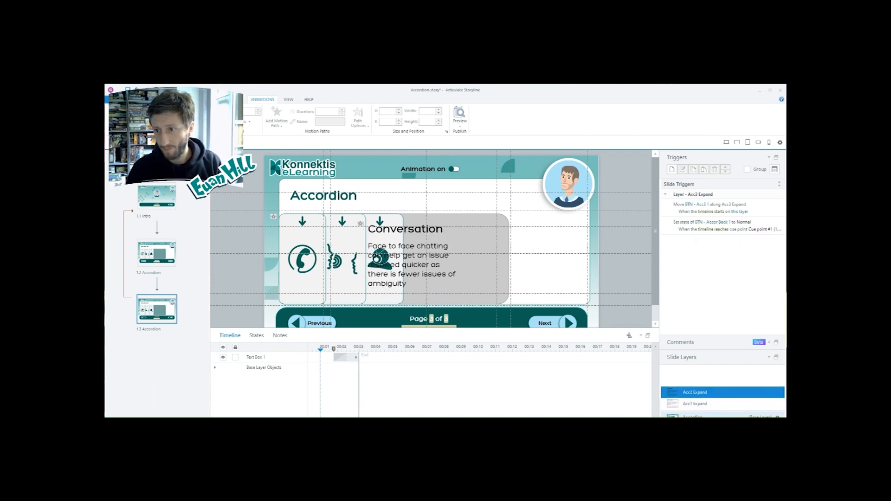
click(706, 416)
click(340, 233)
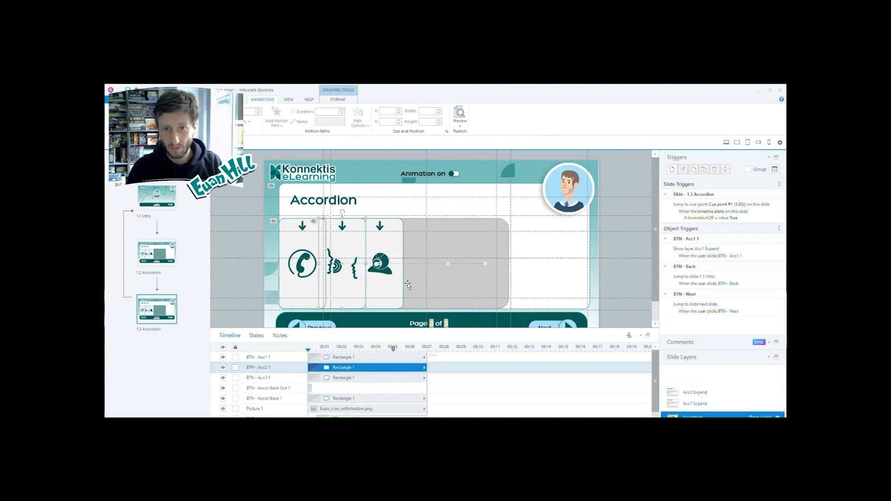
click(753, 250)
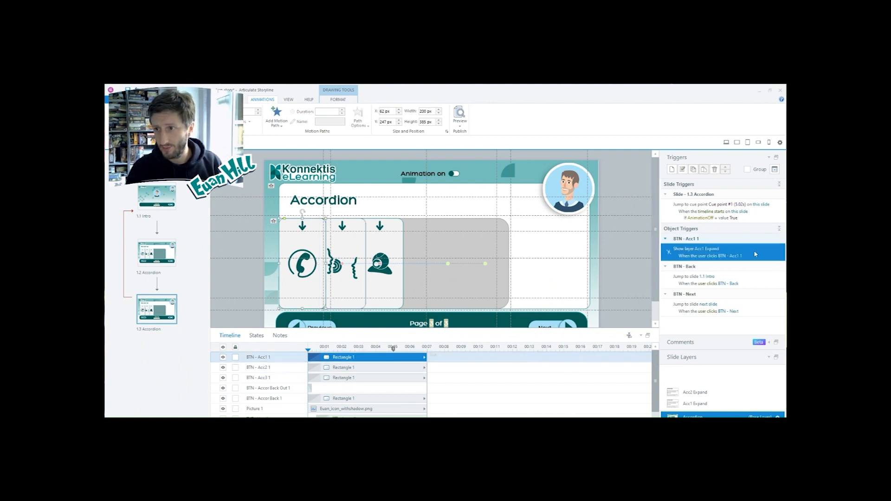
click(396, 369)
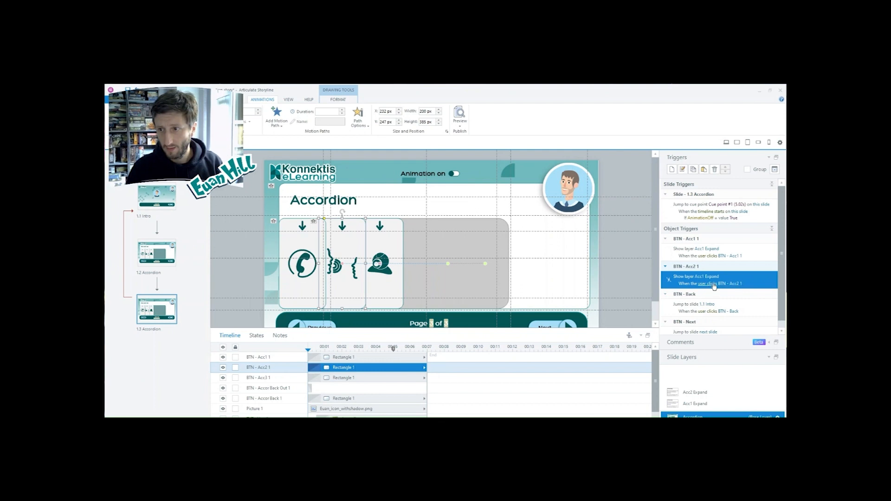
click(710, 278)
click(713, 315)
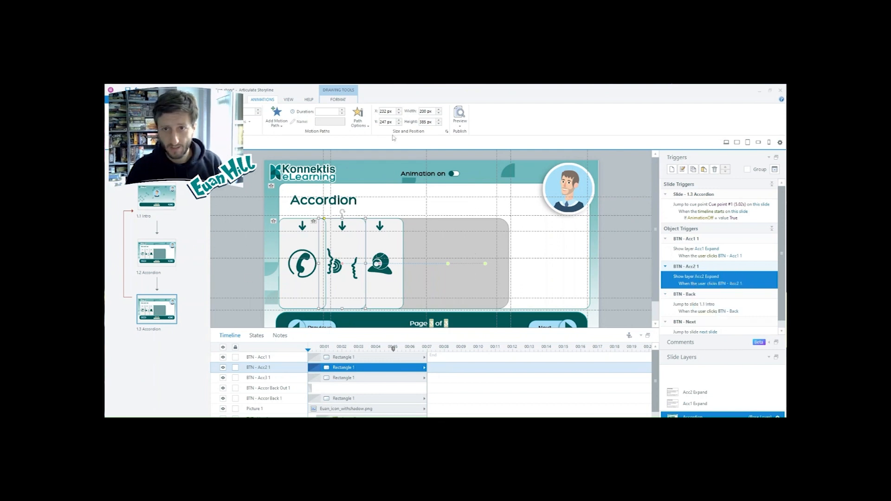
Step: Preview slide 1.3, test expanding the second panel, and close the preview
click(460, 124)
click(456, 134)
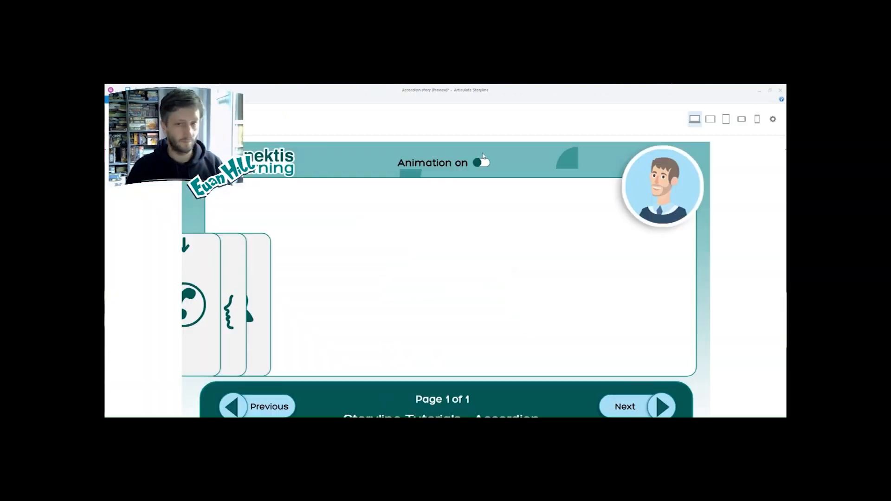
click(317, 293)
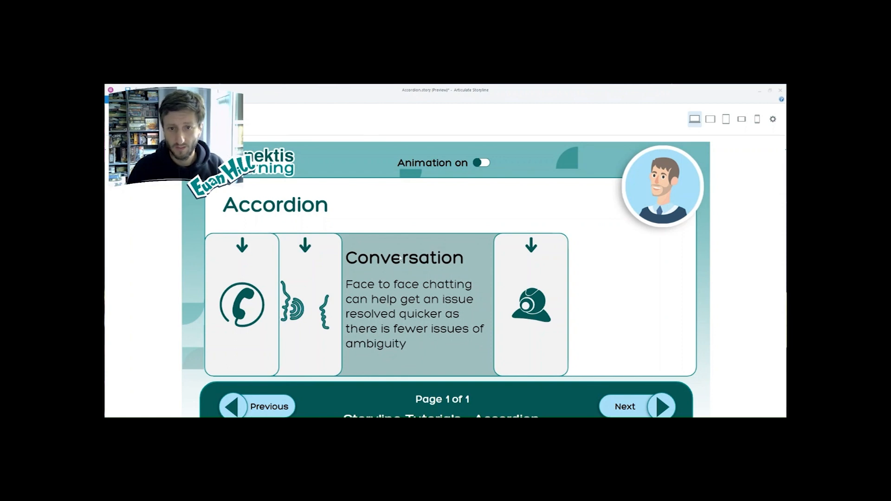
key(Escape)
Step: Duplicate the Acc2 Expand layer and rename the copy Acc3 Expand
click(709, 393)
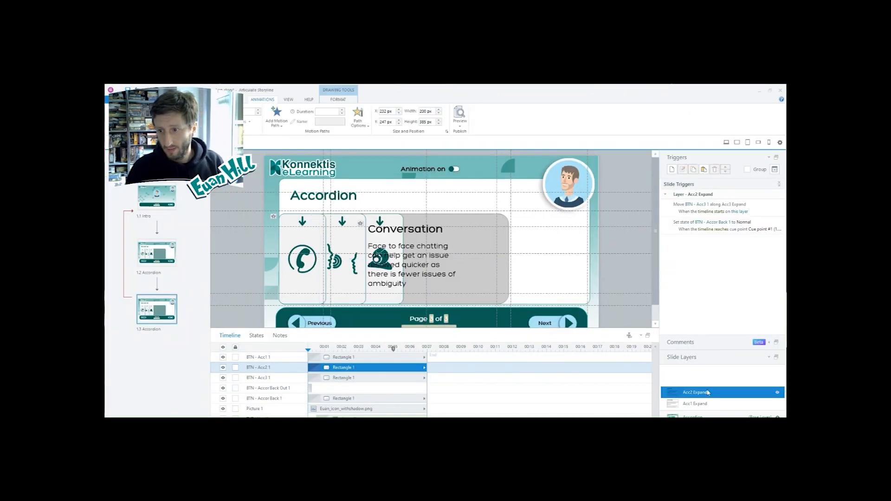
key(ctrl+d)
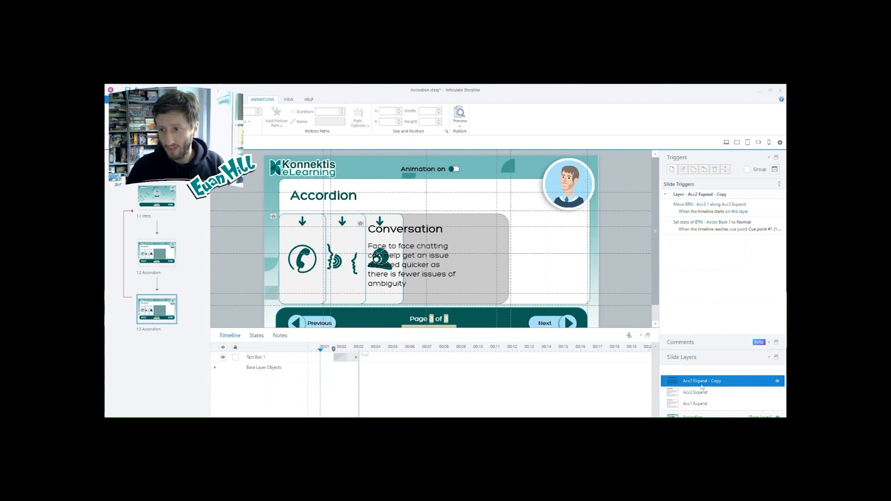
double_click(693, 382)
text(Acc3 E)
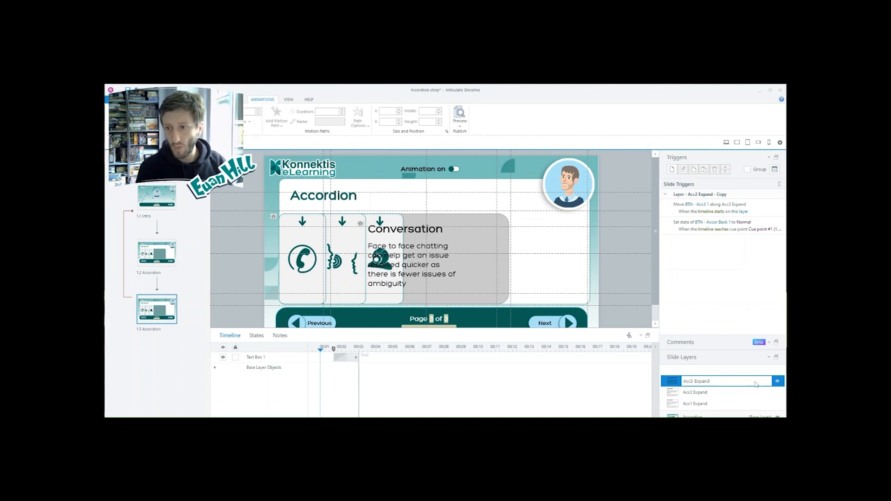
key(Return)
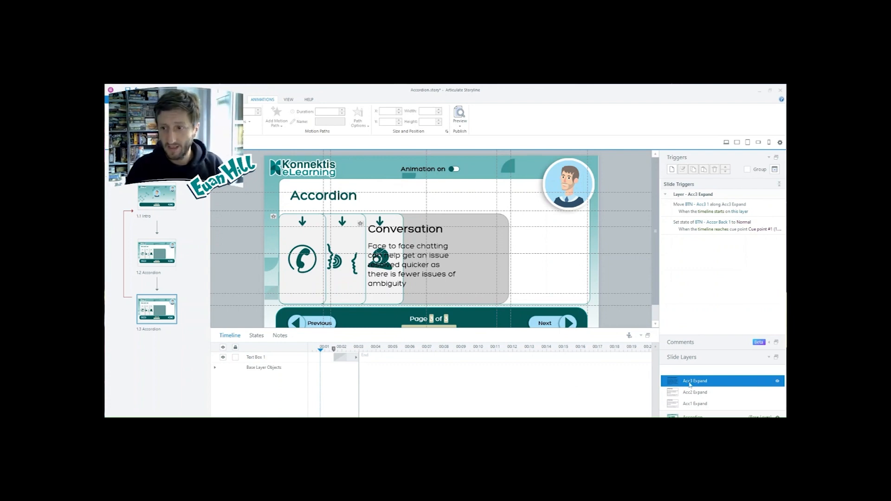
Step: Delete the trigger that moves BTN - Acc3 1 along its motion path from the Acc3 Expand layer
click(719, 403)
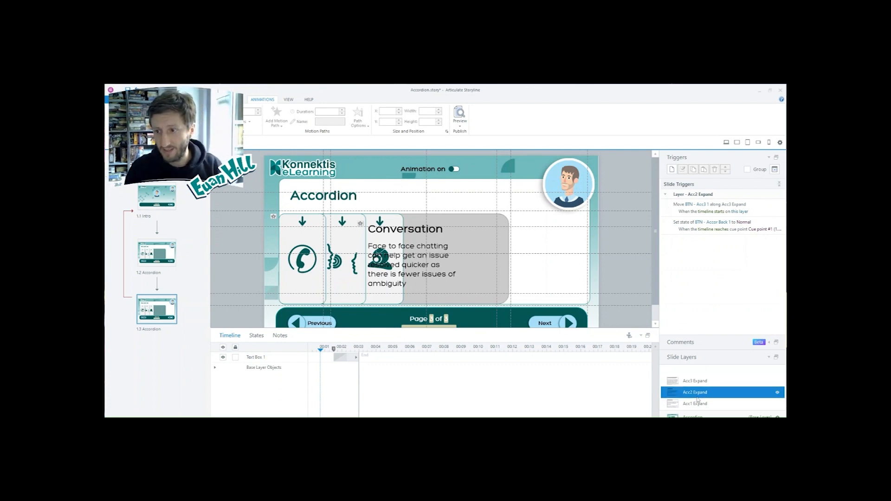
click(720, 380)
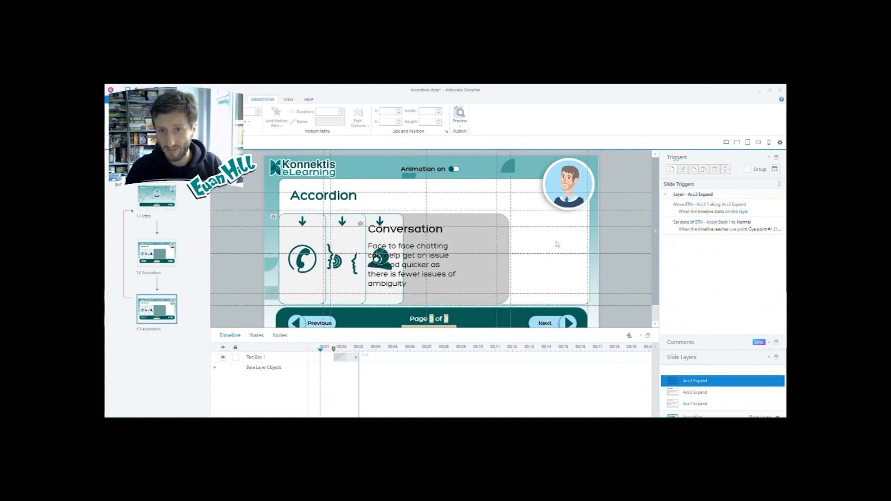
click(696, 207)
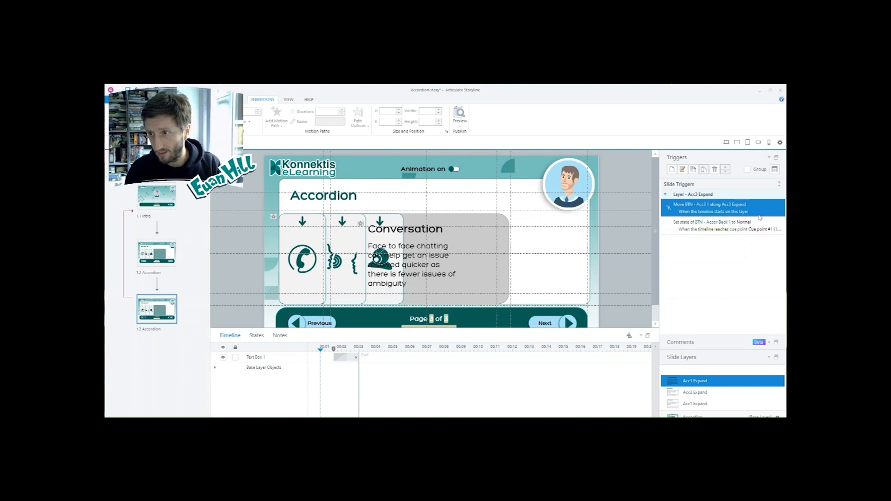
key(Delete)
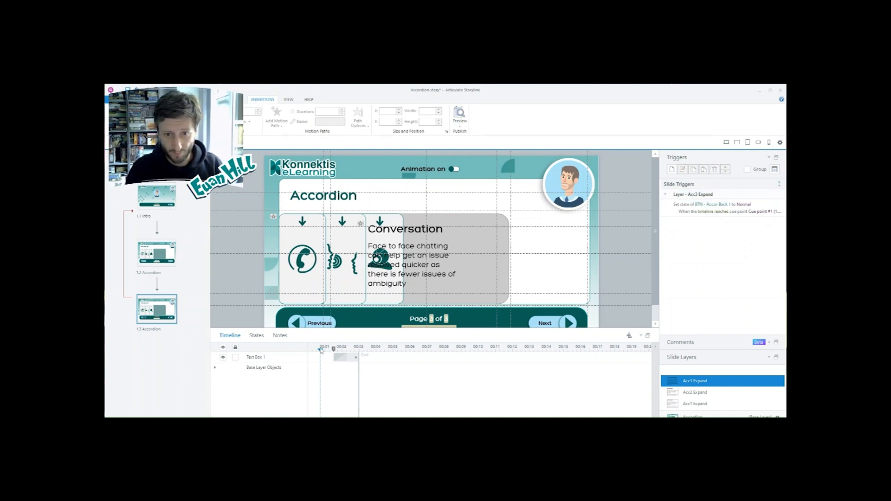
Step: Move the cue point on the Acc3 Expand layer to just after the timeline's start, matching slide 1.2's Acc3 Exp layer
drag(321, 351, 287, 351)
click(312, 384)
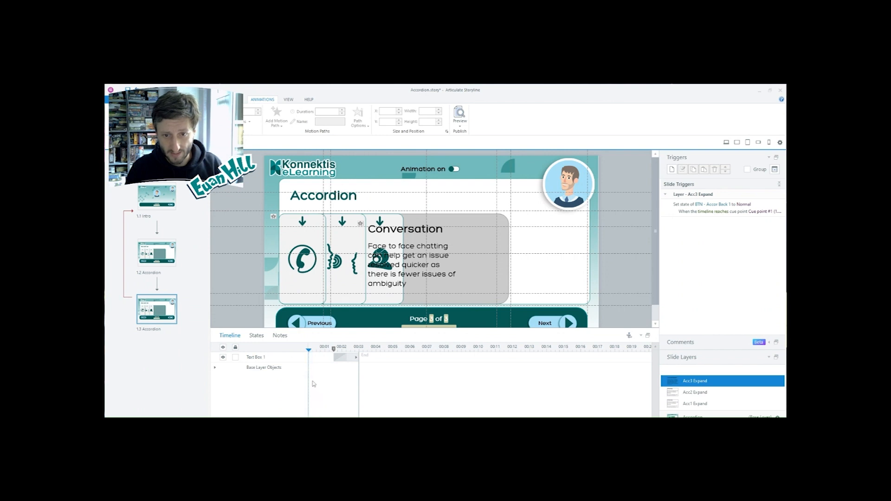
click(157, 253)
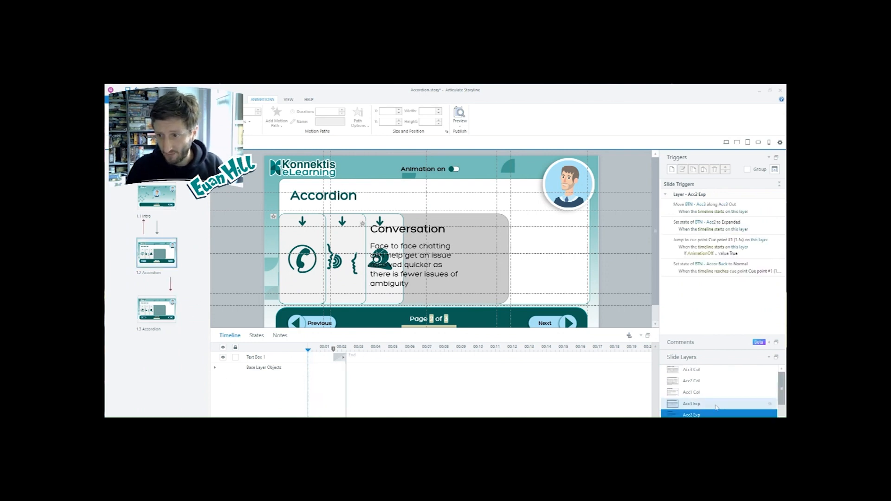
click(712, 407)
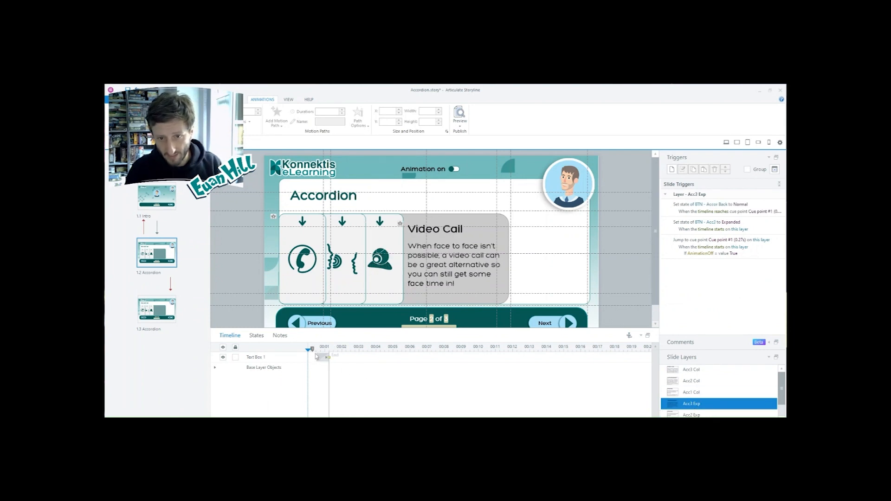
click(173, 313)
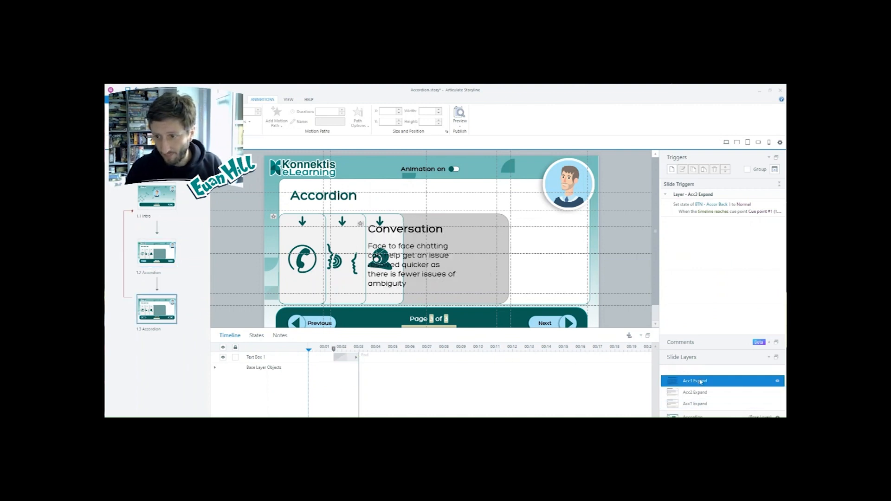
drag(342, 355, 314, 359)
Step: Start the Acc3 Expand text box at about 0.5 s and shorten the layer's timeline to about 1.25 s, matching slide 1.2
click(346, 359)
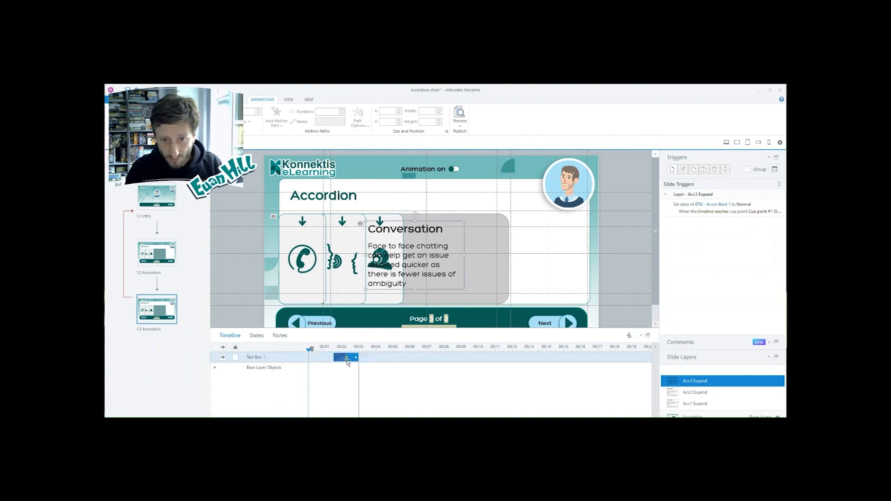
mouse_move(352, 358)
mouse_down()
mouse_move(334, 360)
mouse_move(331, 387)
mouse_up()
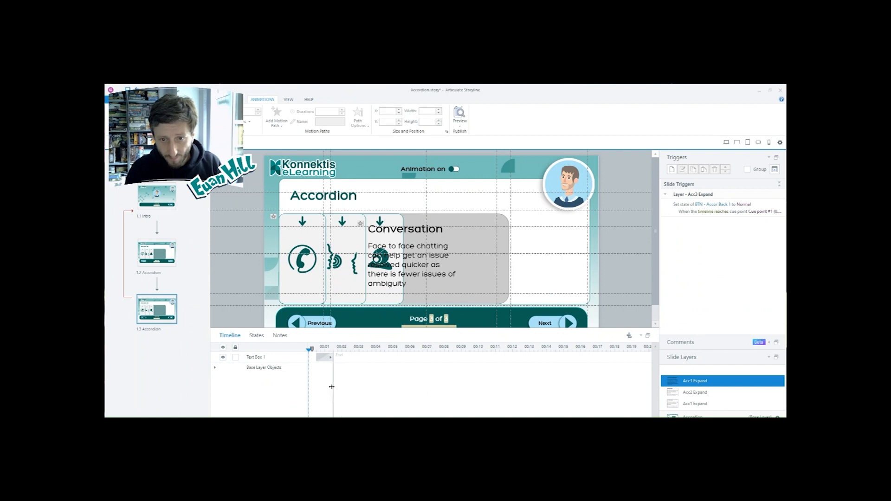
click(151, 263)
click(157, 304)
drag(333, 384, 329, 385)
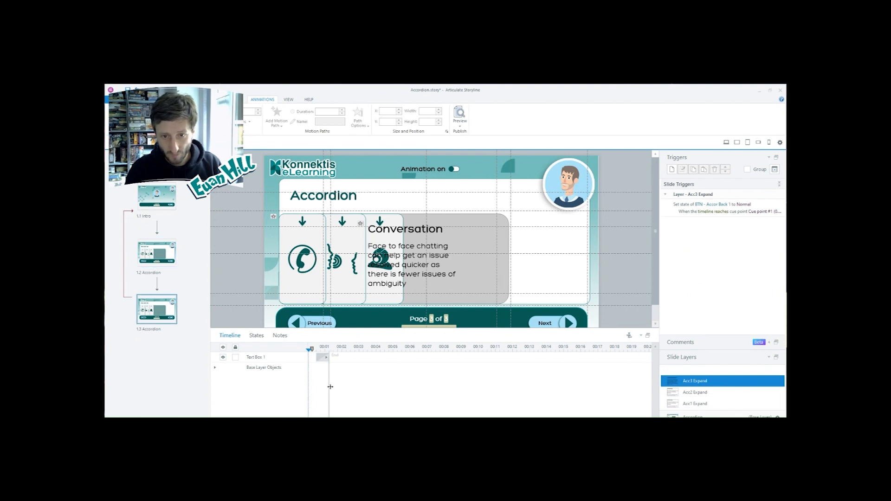
click(158, 258)
click(154, 309)
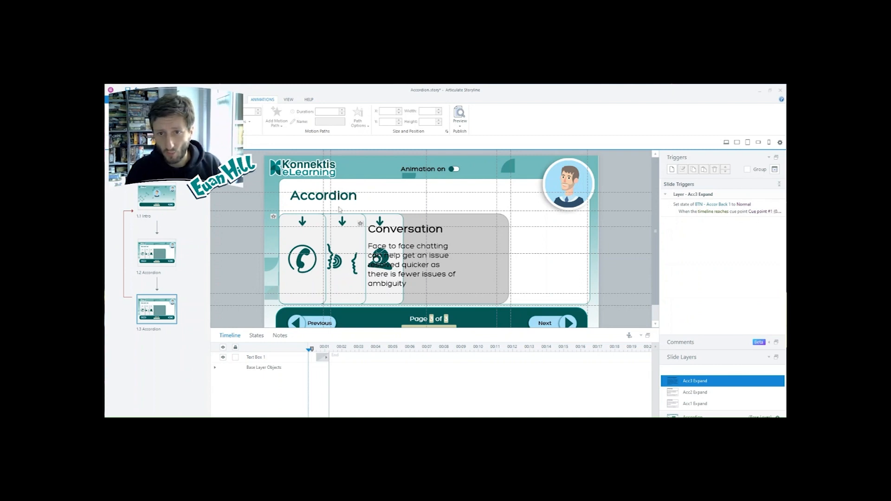
Step: Copy the show-layer trigger from BTN - Acc2 1 to BTN - Acc3 1 on the base layer and point it to Acc3 Expand
click(724, 416)
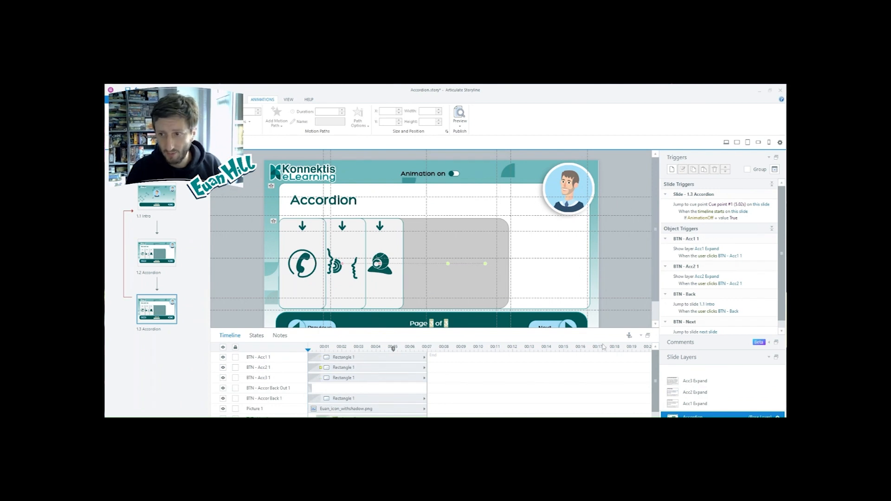
click(759, 281)
key(ctrl+c)
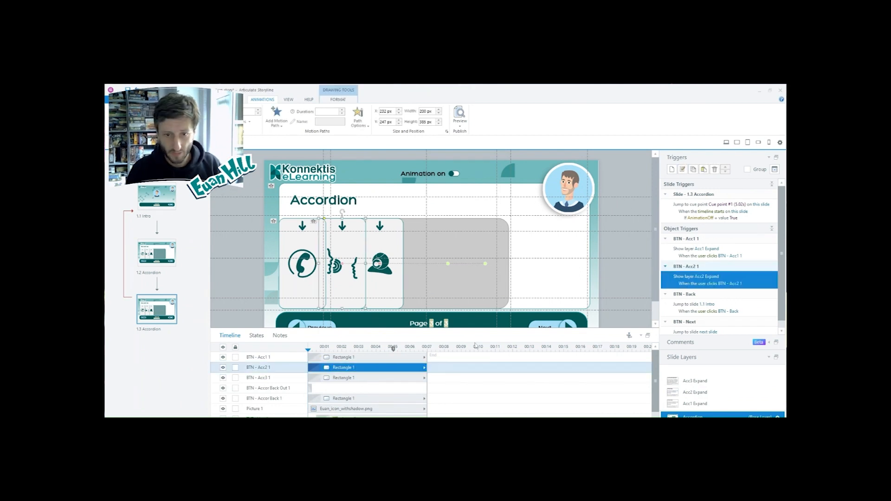
click(358, 378)
key(ctrl+v)
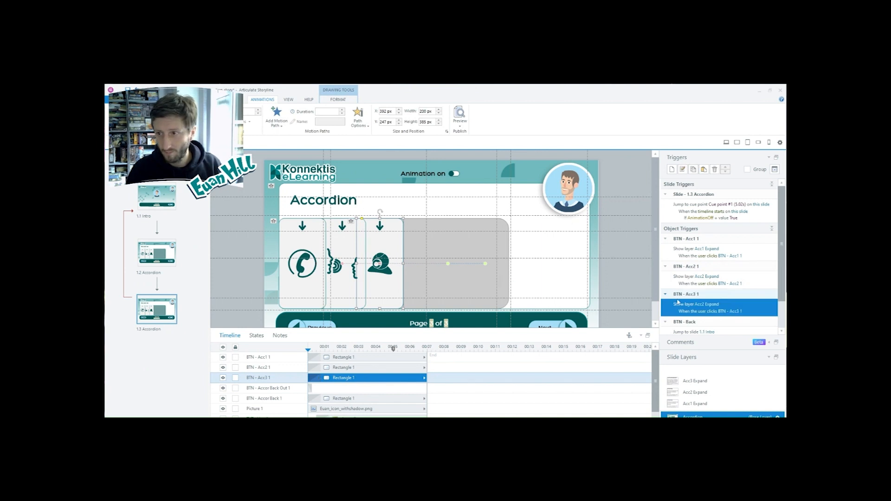
click(709, 305)
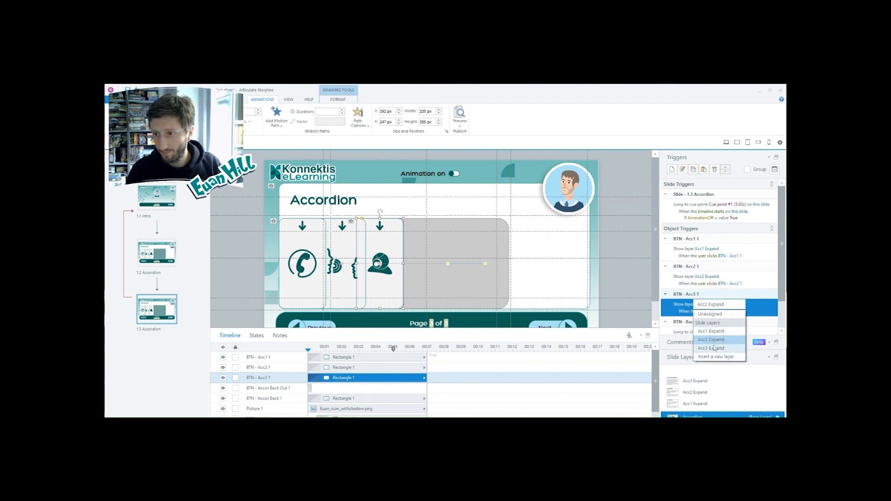
click(713, 348)
Step: Rename the three accordion buttons BTN - Acc1, BTN - Acc2 and BTN - Acc3, removing the trailing number
click(269, 357)
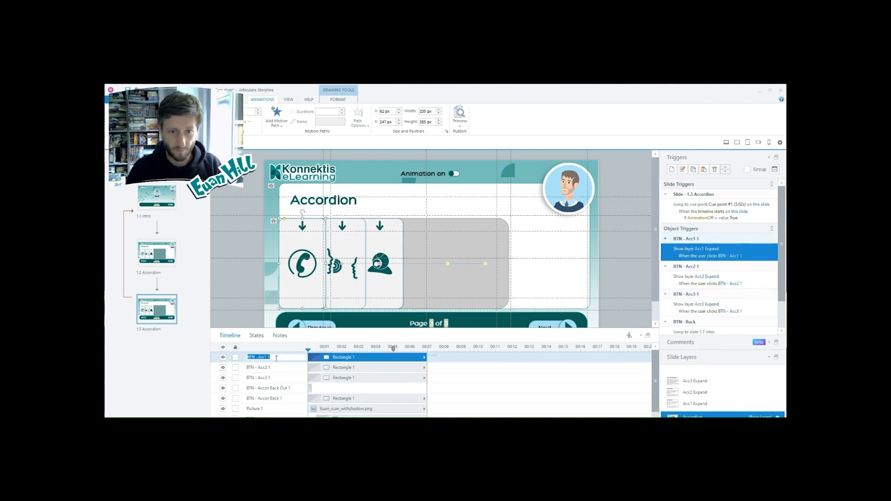
double_click(269, 367)
click(270, 367)
key(BackSpace)
key(BackSpace)
key(Return)
click(270, 378)
click(271, 377)
key(BackSpace)
key(BackSpace)
key(Return)
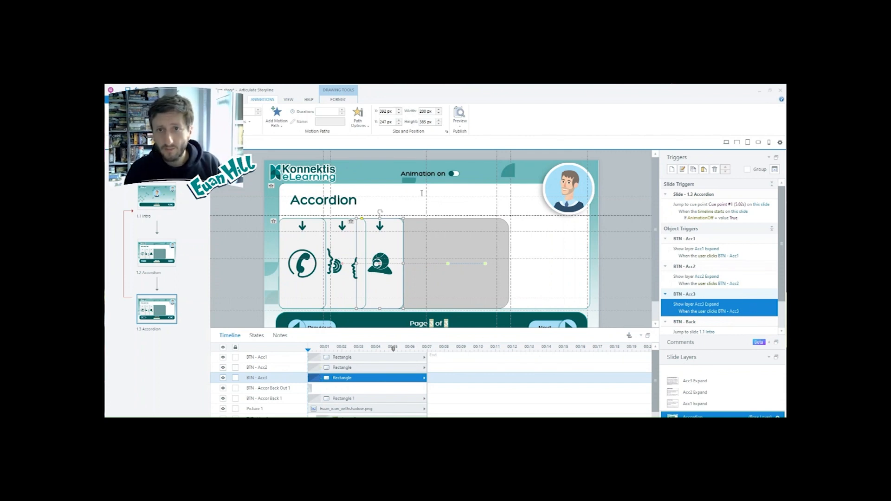
Step: Preview slide 1.3, test the third accordion panel, and check the Acc3 Expand layer
click(460, 124)
click(452, 138)
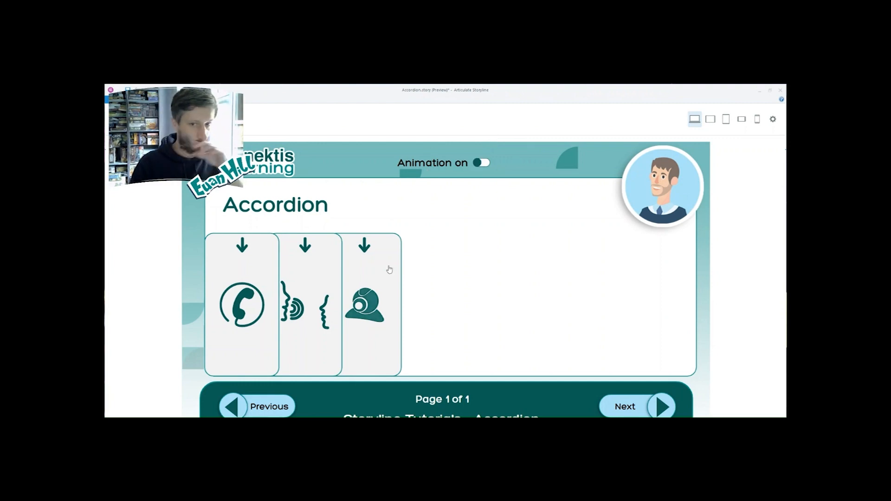
click(378, 284)
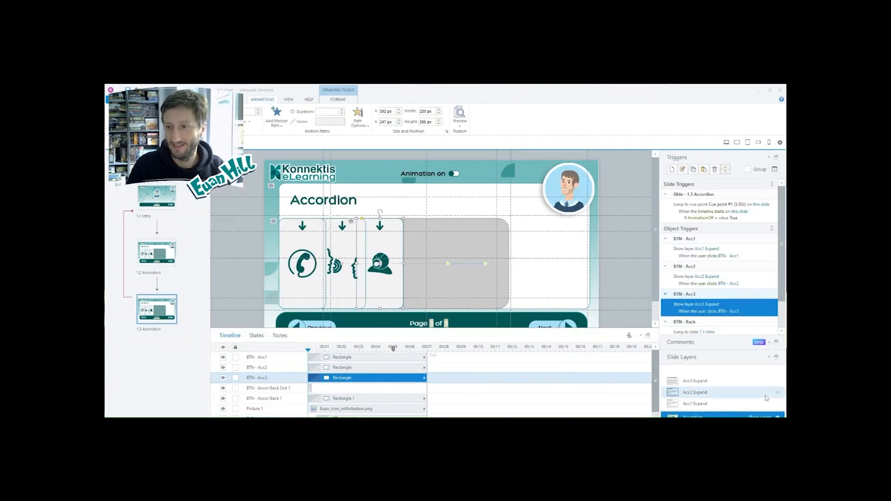
click(727, 383)
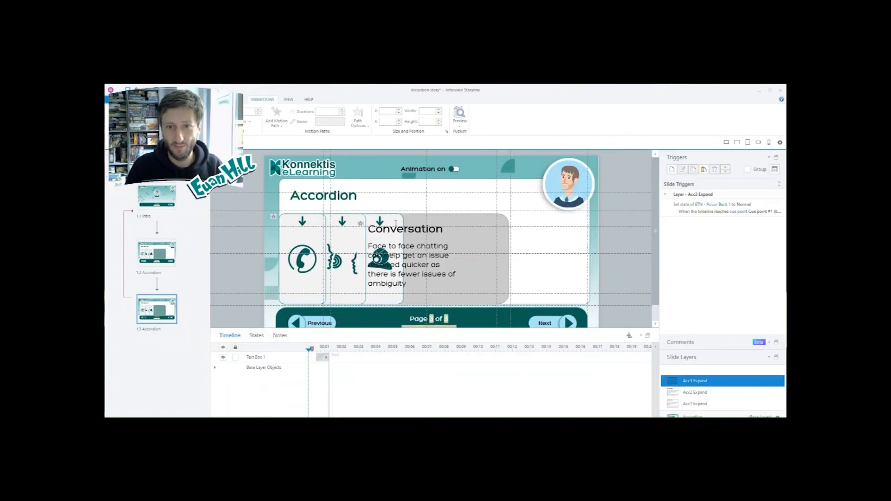
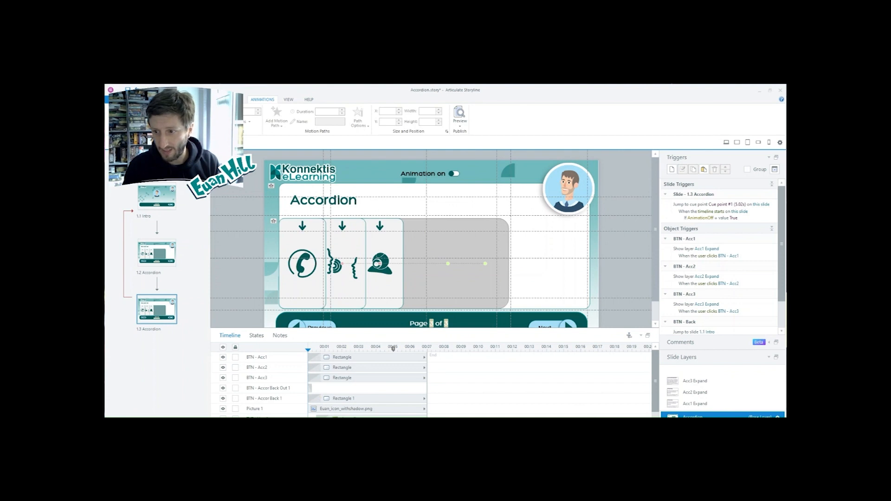
Step: Add a new slide layer to slide 1.3 and name it Acc1 Collapse
click(668, 428)
double_click(697, 370)
text(Acc1 Colla)
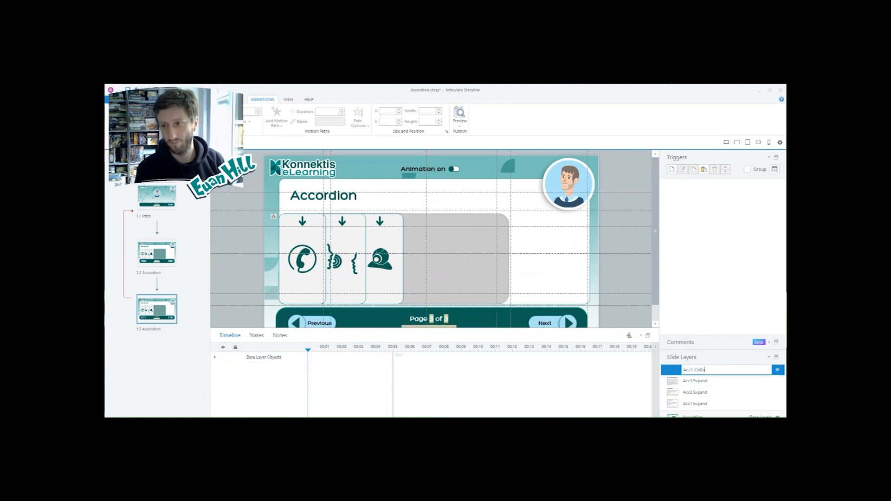
text(pse)
key(Return)
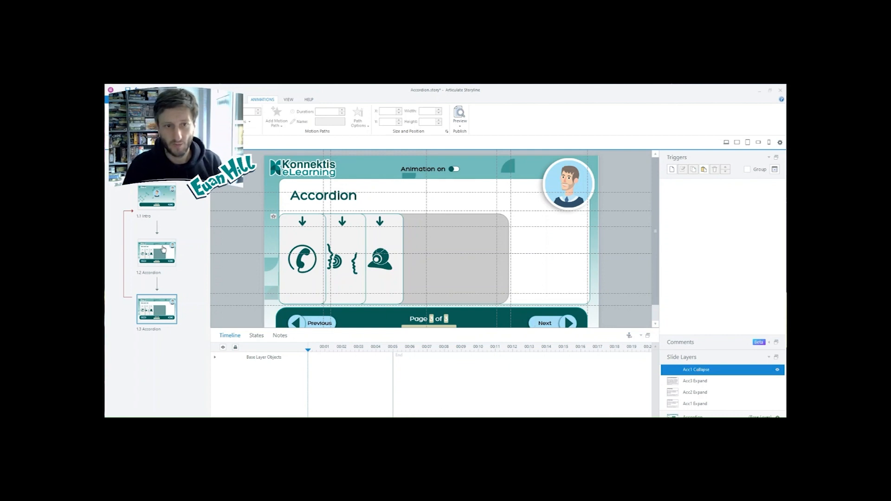
Step: Following slide 1.2's Acc1 Col layer, add an Acc1 Collapse trigger moving BTN - Acc3 along Acc3 Collapse when the timeline starts on this layer
click(171, 246)
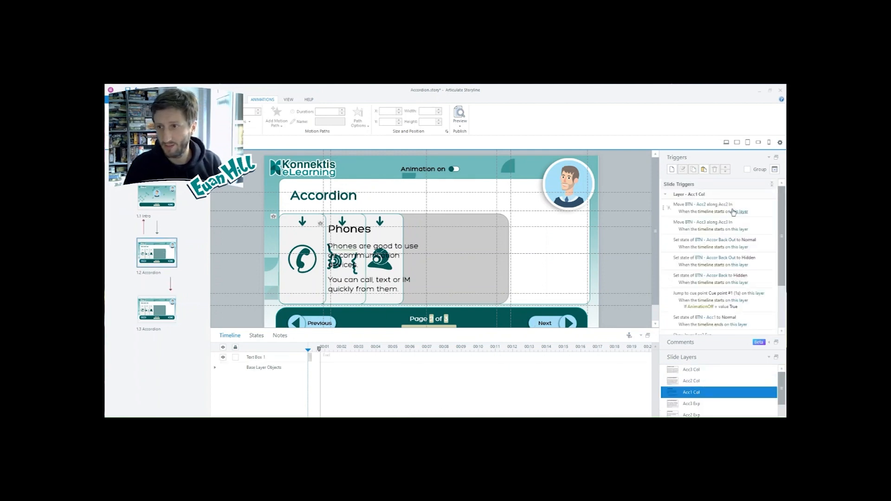
click(168, 312)
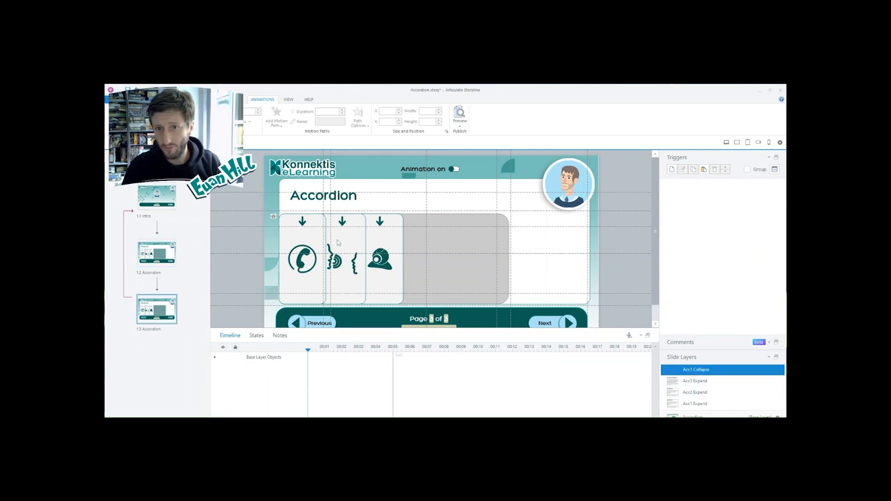
click(672, 169)
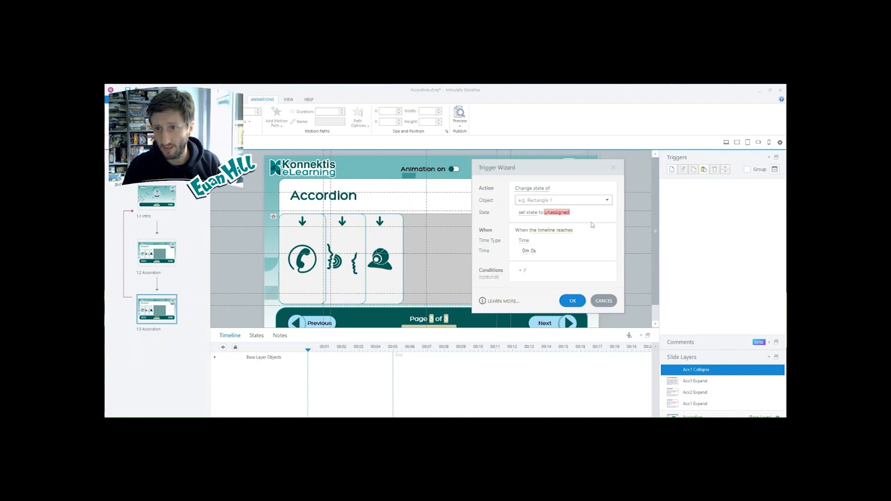
click(537, 189)
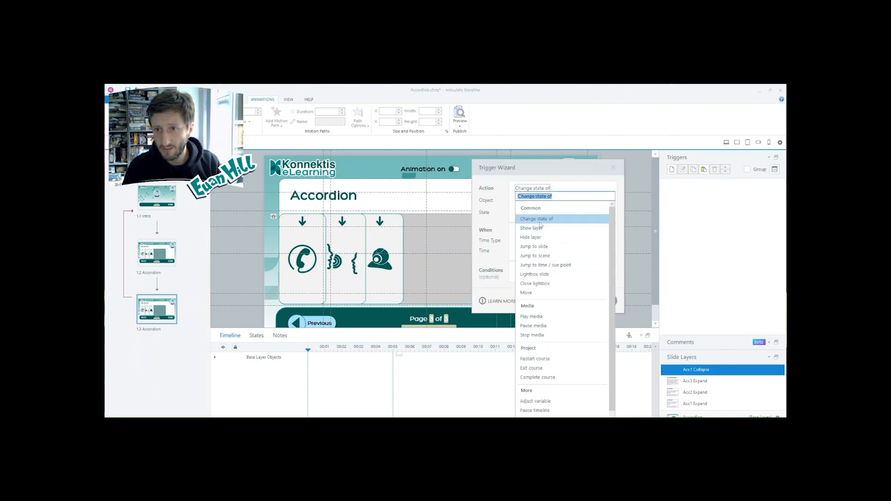
click(536, 295)
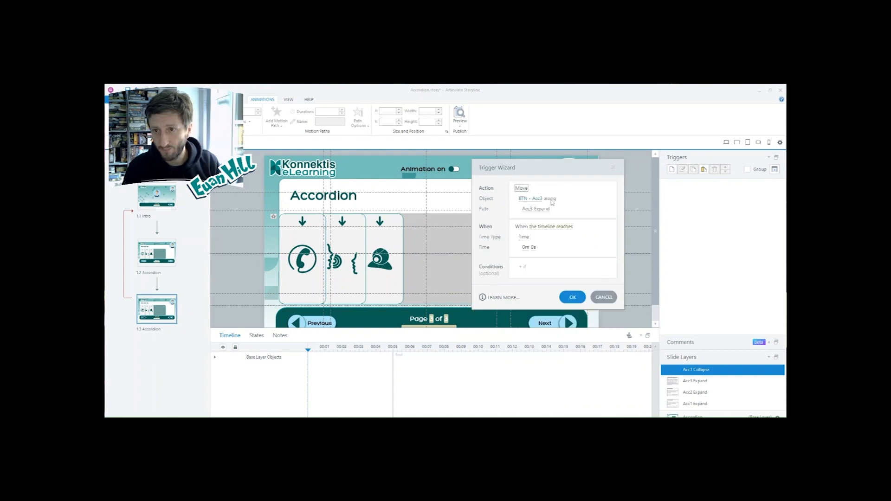
click(535, 214)
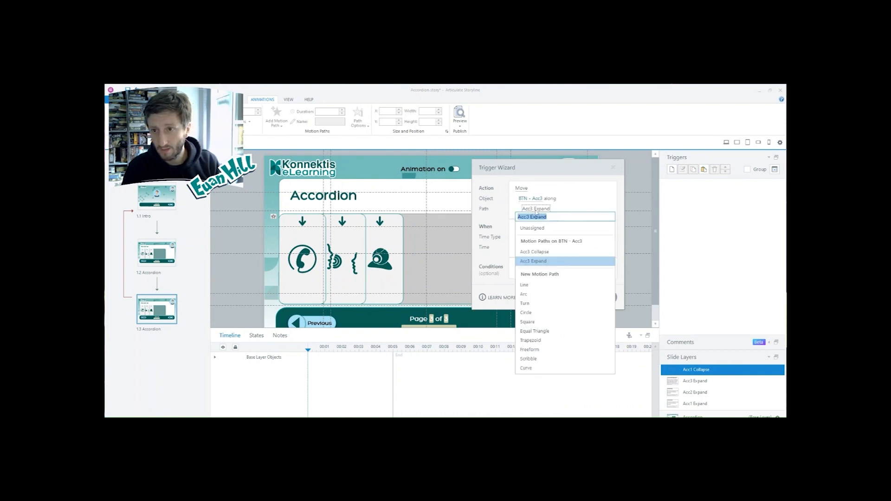
click(547, 256)
click(556, 232)
scroll(545, 395, down, 1)
click(539, 410)
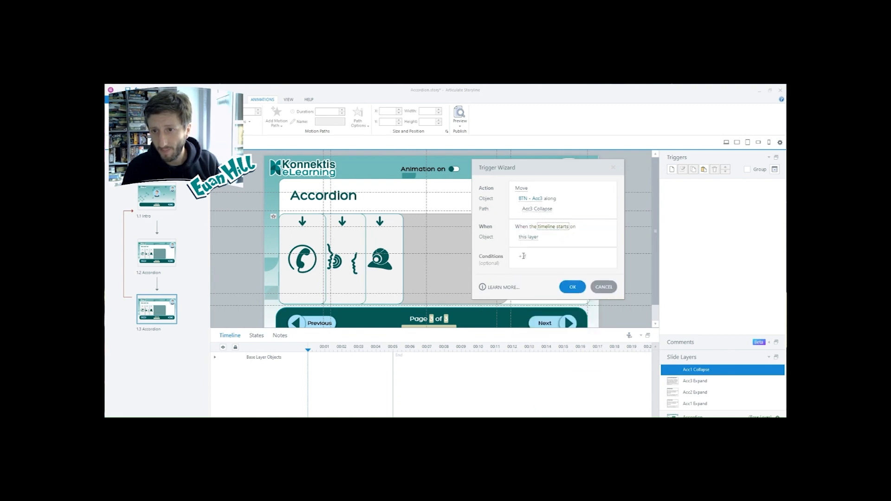
click(573, 284)
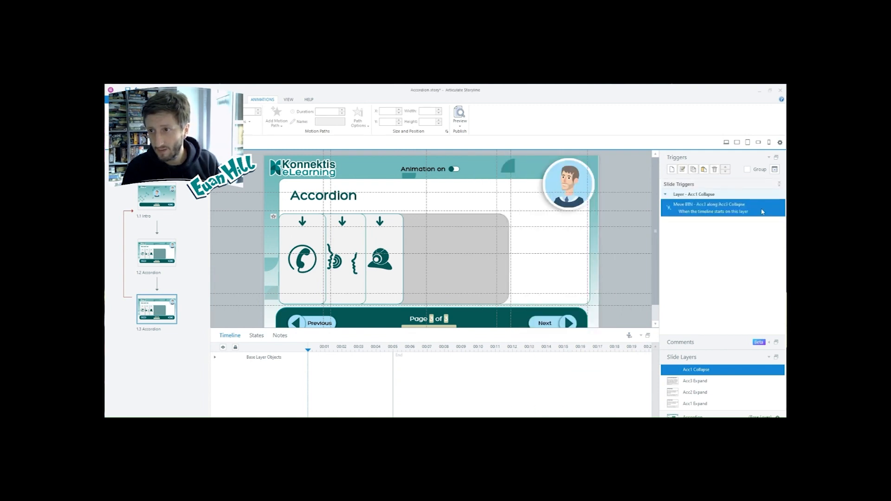
Step: Duplicate the move trigger on the Acc1 Collapse layer and change the copy's object to BTN - Acc2
key(ctrl+v)
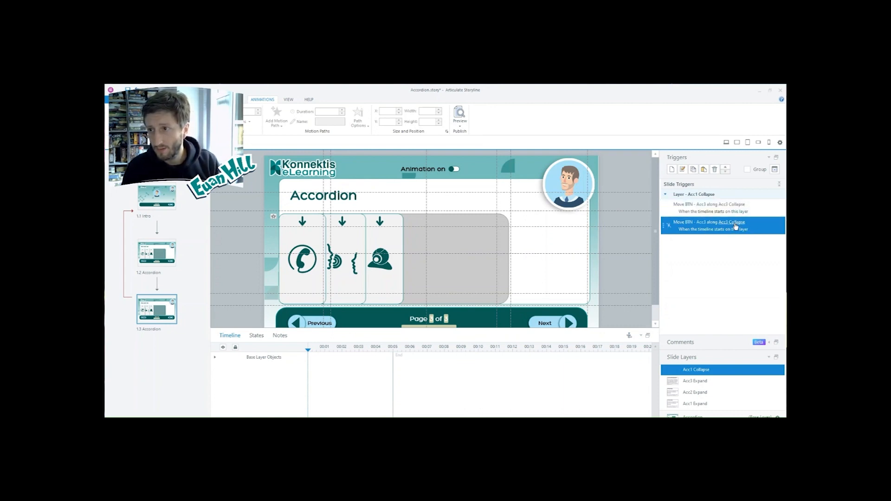
click(699, 222)
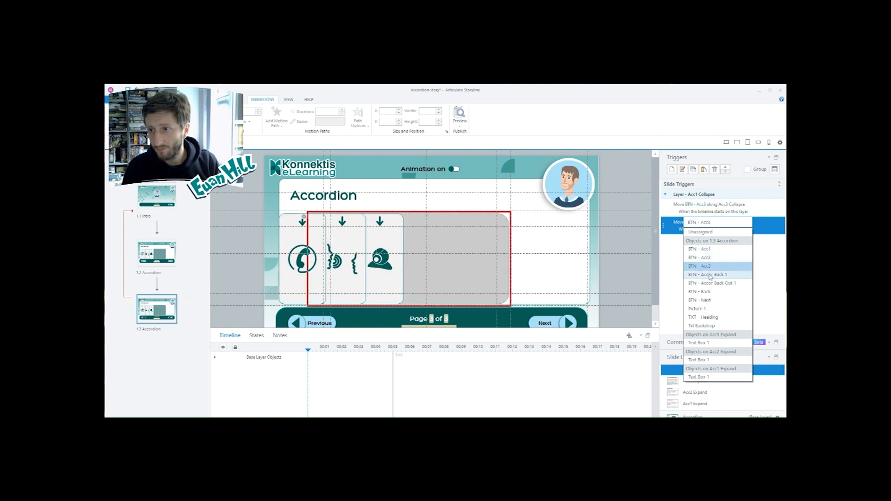
click(746, 269)
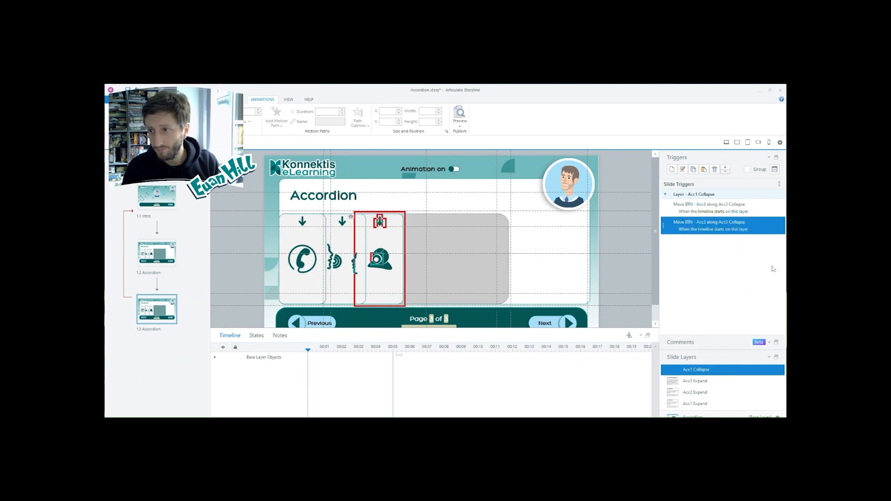
click(698, 224)
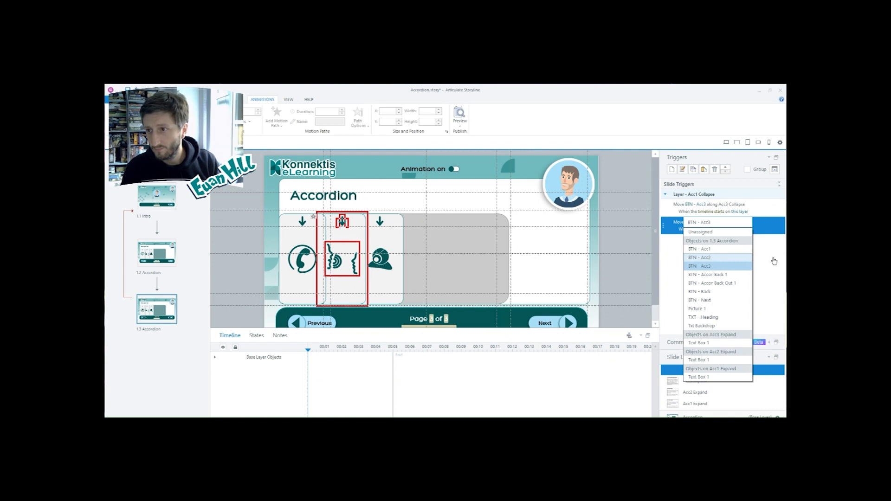
click(721, 258)
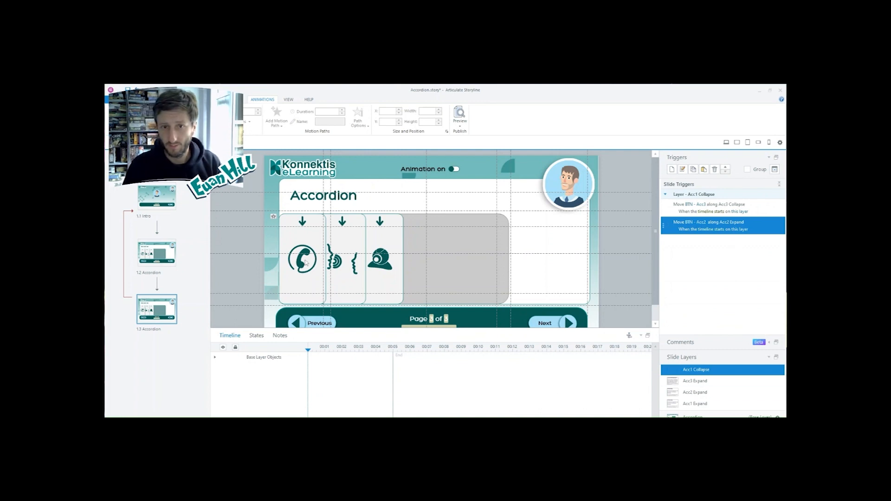
Step: Examine the BTN - Acc1 triggers and their Accordion variable conditions on the base layer of slide 1.2
click(694, 416)
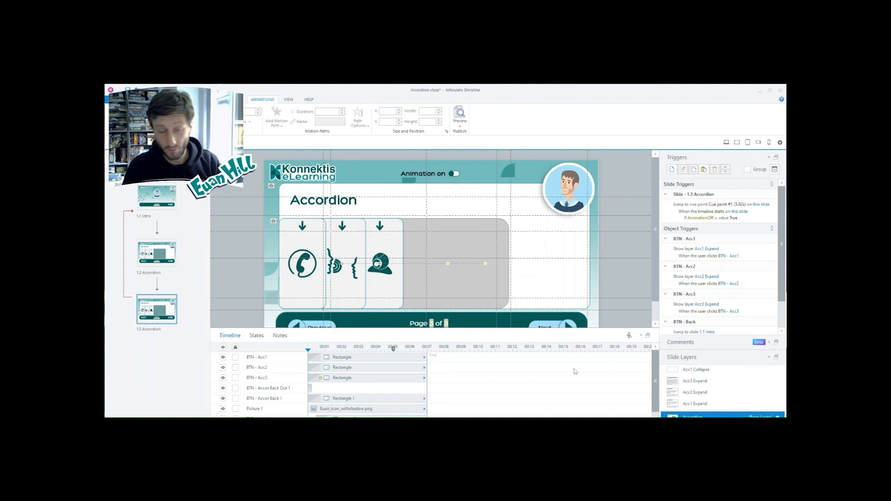
click(157, 253)
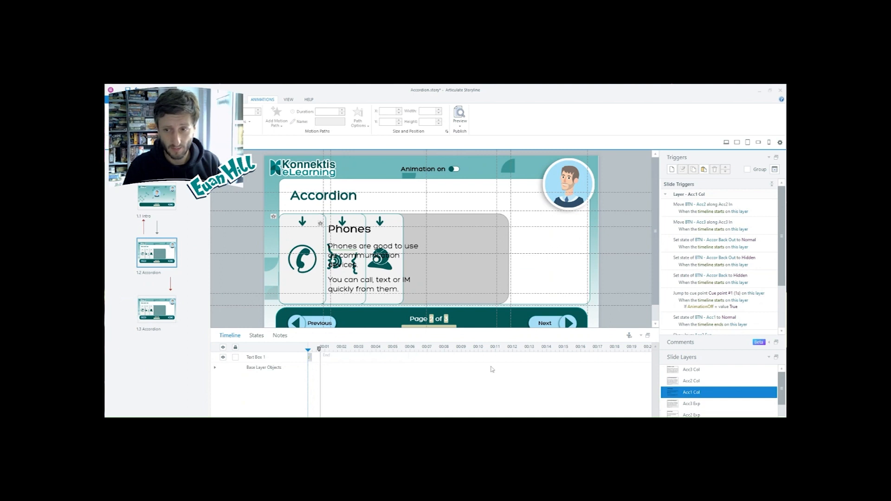
scroll(710, 393, down, 2)
click(710, 414)
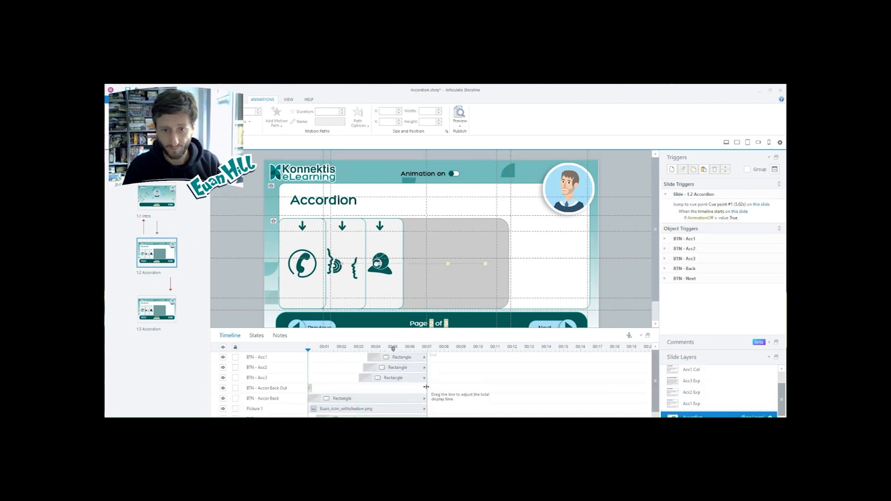
click(392, 358)
click(665, 239)
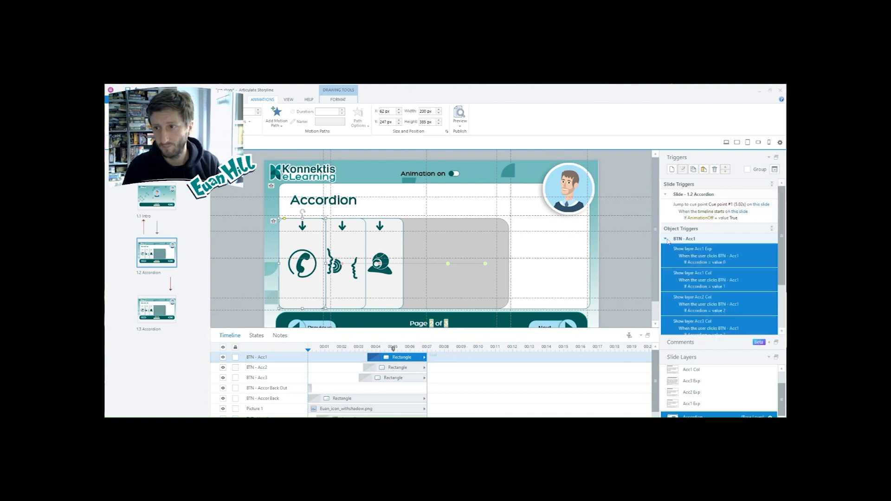
click(754, 259)
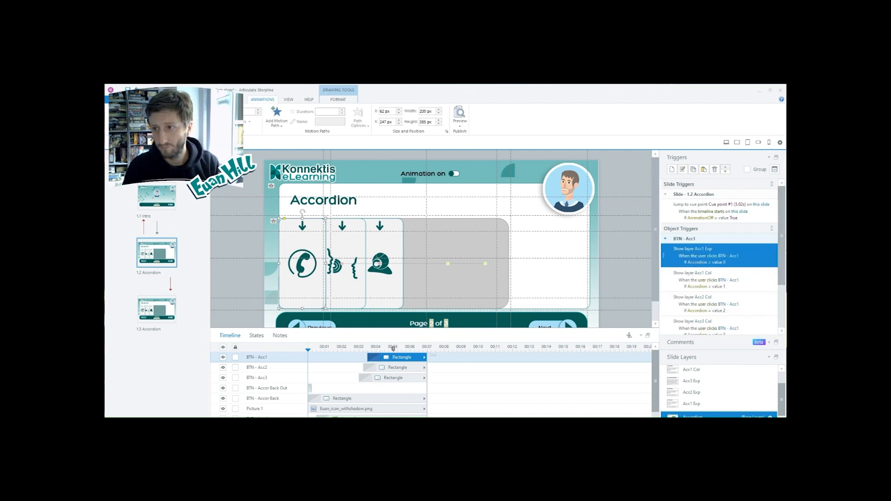
scroll(719, 256, down, 3)
scroll(778, 272, up, 1)
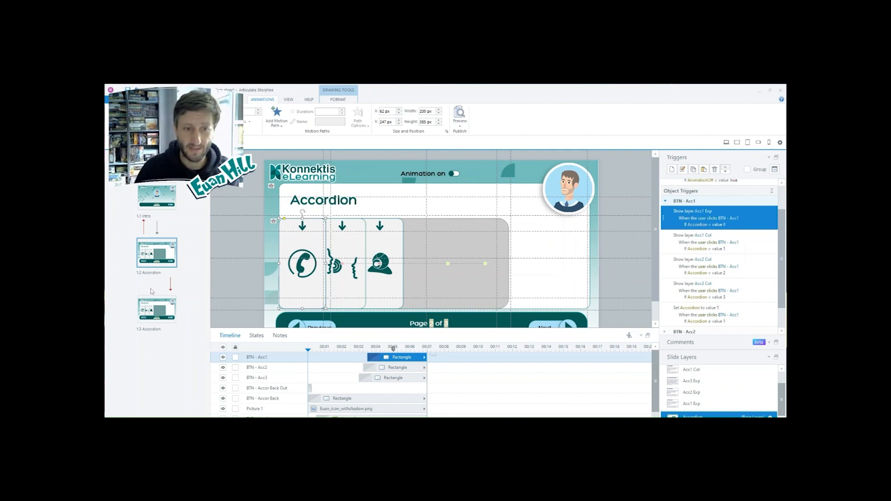
Step: From slide 1.3, create a project variable named Accordion_Demo of type Number with default value 0
click(155, 307)
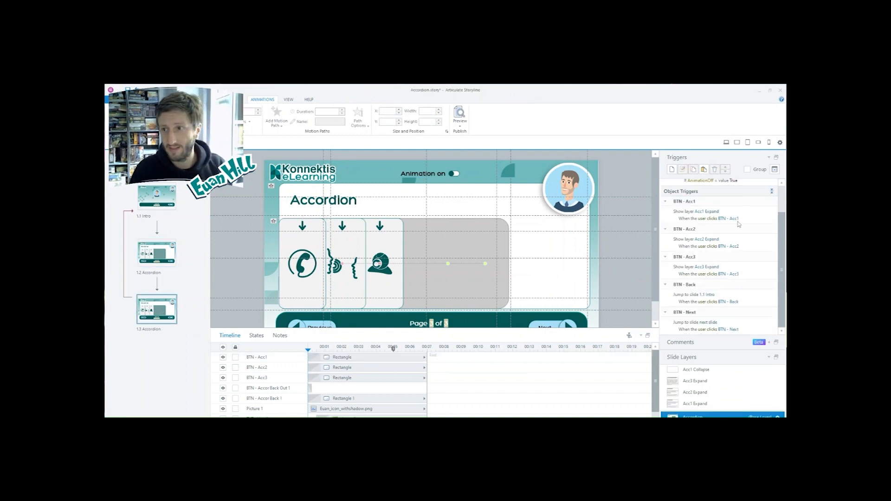
scroll(739, 225, up, 2)
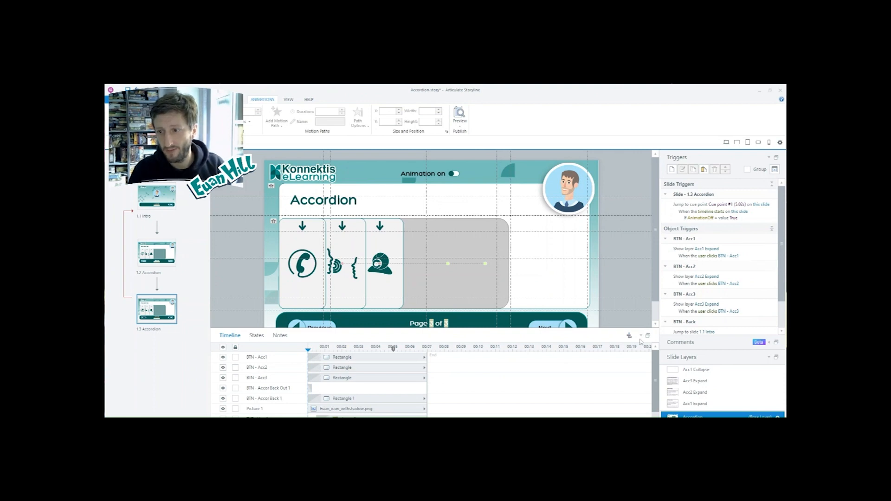
click(775, 169)
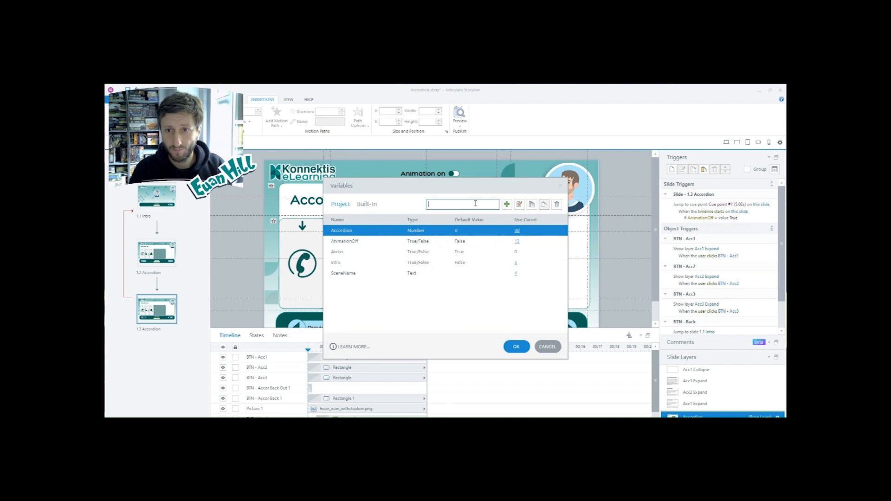
click(507, 204)
text(Accordion_Demo)
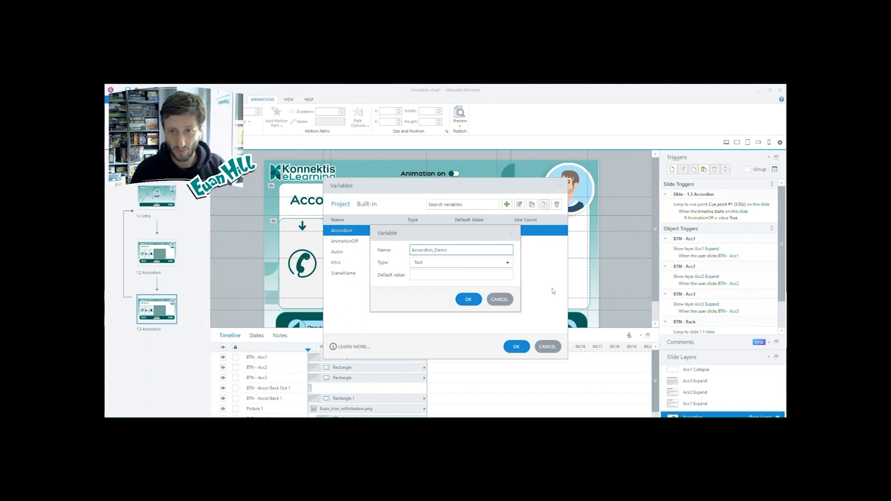
drag(415, 234, 406, 257)
click(472, 293)
click(479, 285)
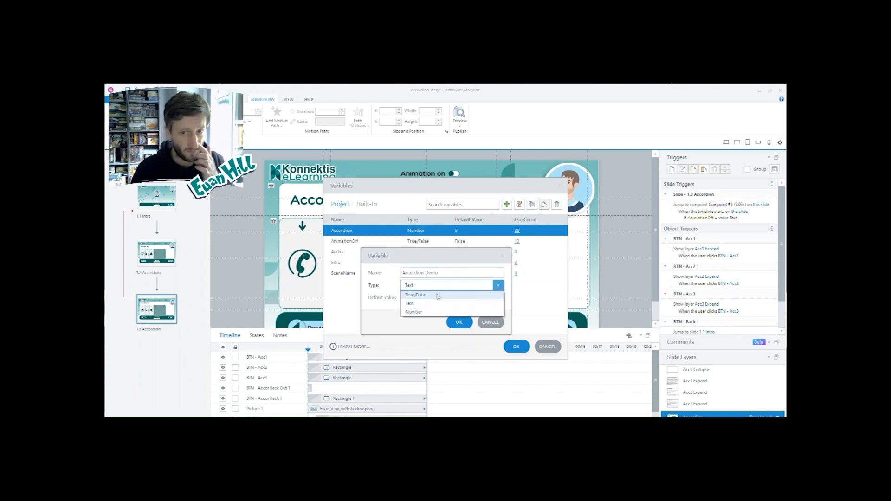
click(431, 312)
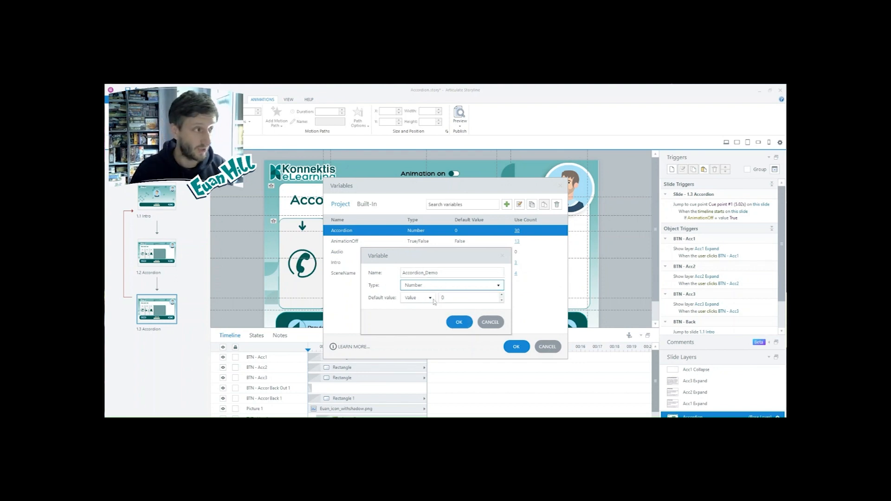
click(459, 323)
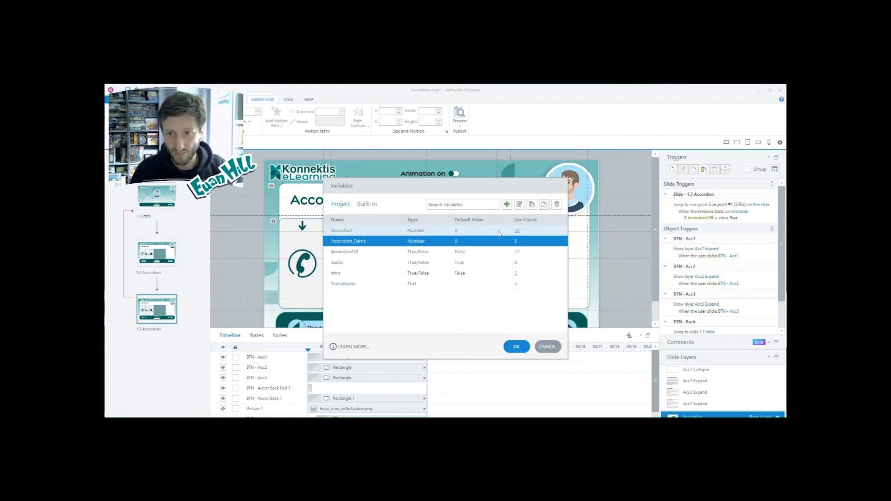
click(516, 347)
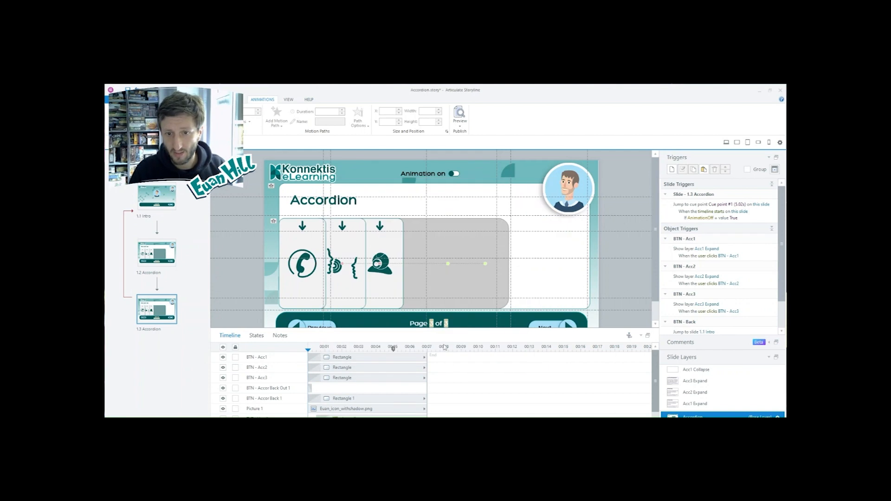
Step: Review the Acc1 Expand layer and BTN - Acc1 trigger on slide 1.3, then compare them with slide 1.2's conditional BTN - Acc1 triggers
click(695, 403)
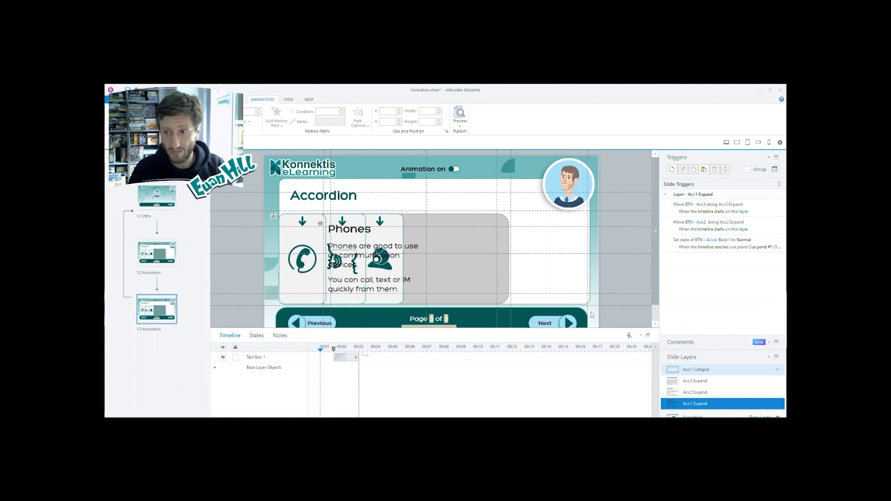
click(675, 415)
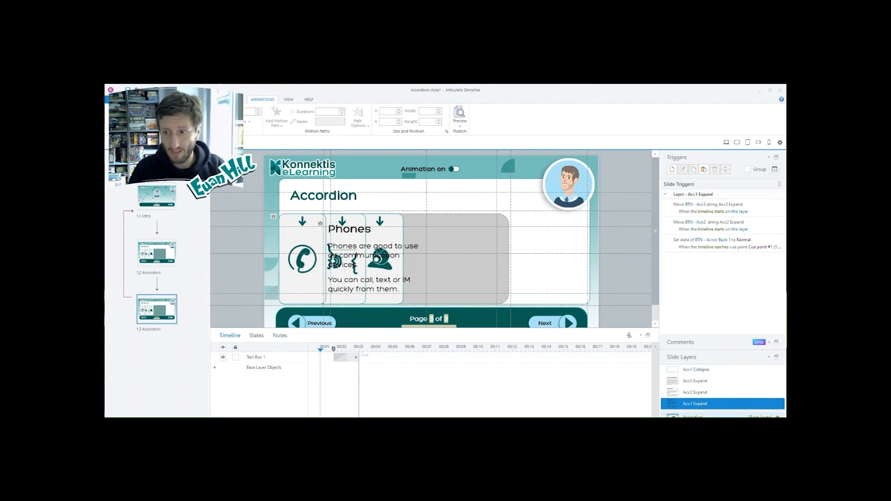
click(303, 234)
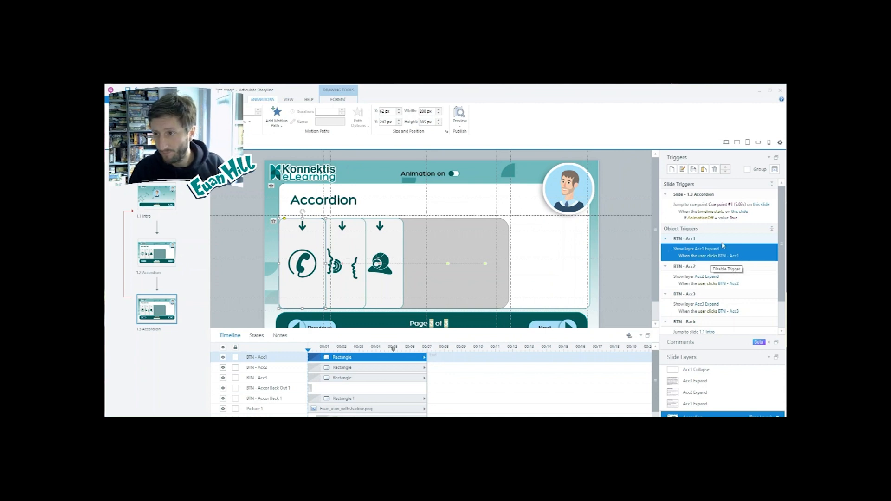
right_click(161, 254)
click(187, 267)
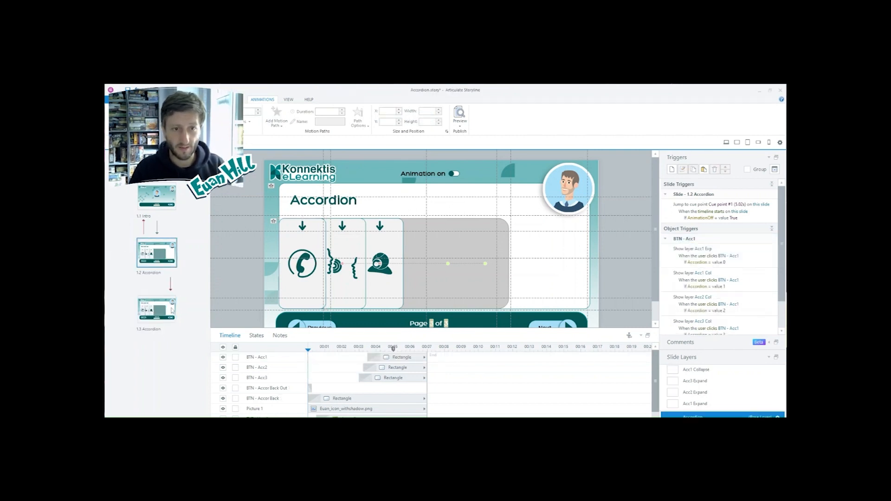
click(171, 311)
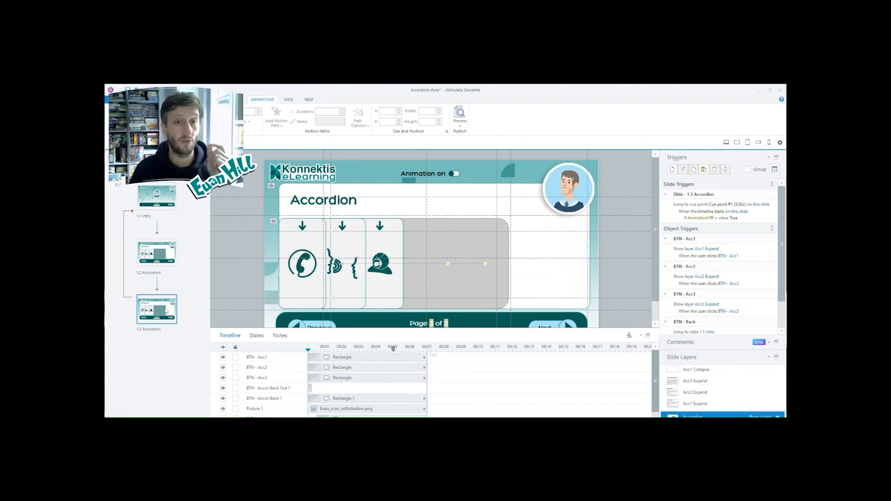
click(159, 254)
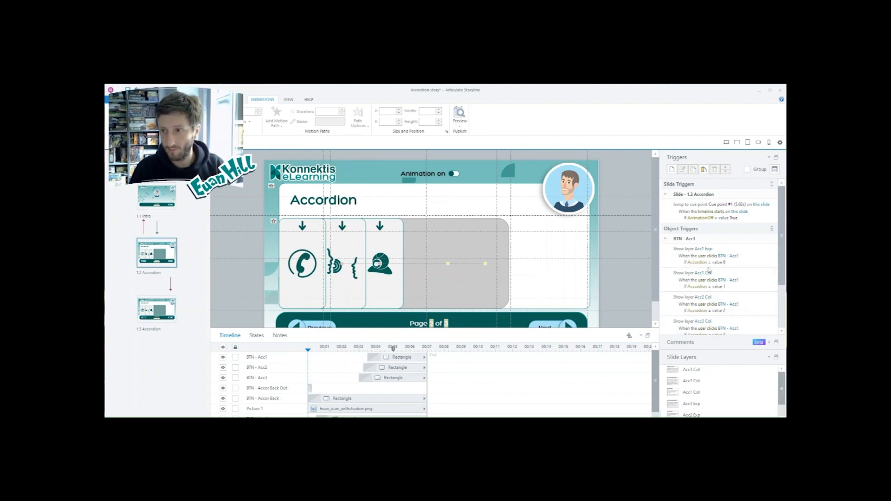
click(766, 255)
scroll(780, 269, down, 2)
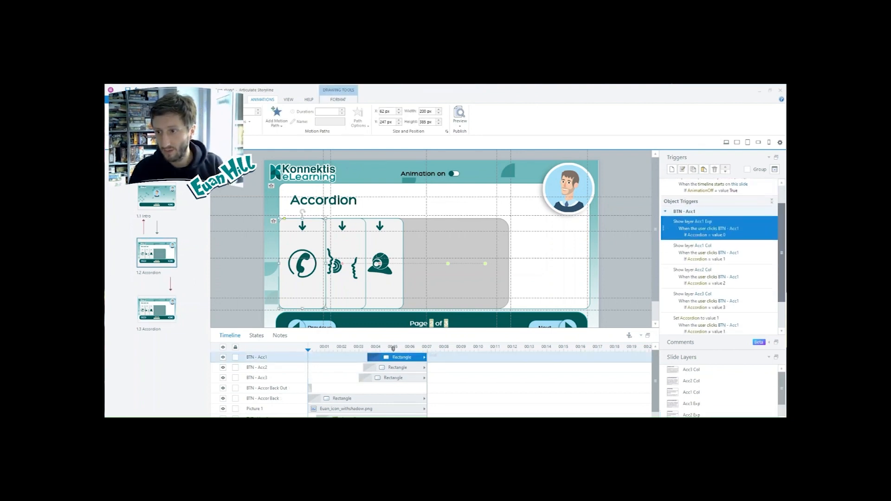
click(751, 305)
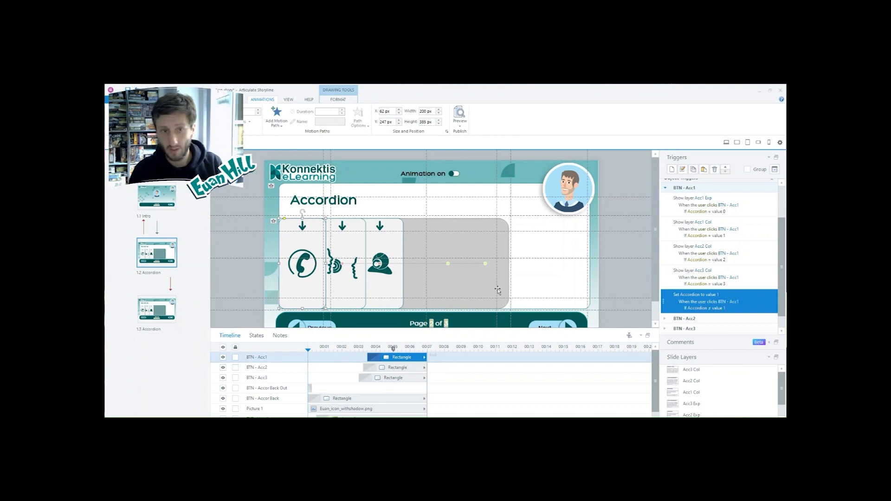
Step: Add a trigger to BTN - Acc1 on slide 1.3 that sets Accordion_Demo to 1 when the user clicks it
click(162, 307)
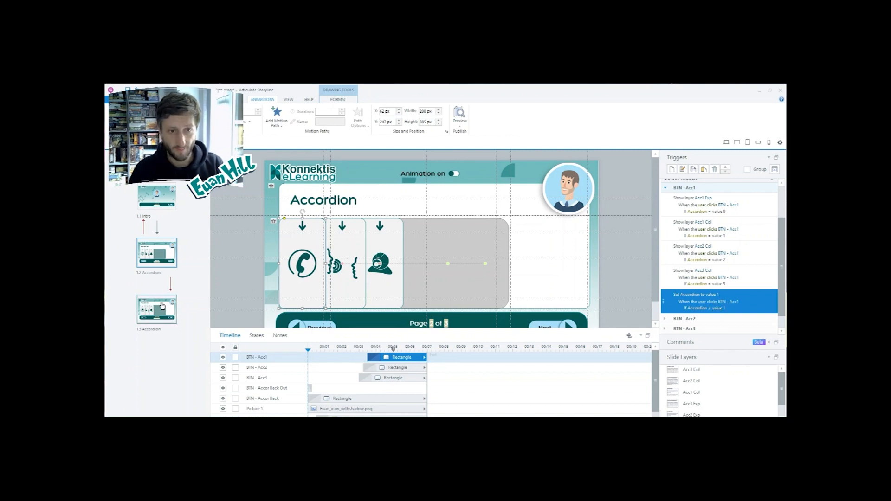
click(298, 282)
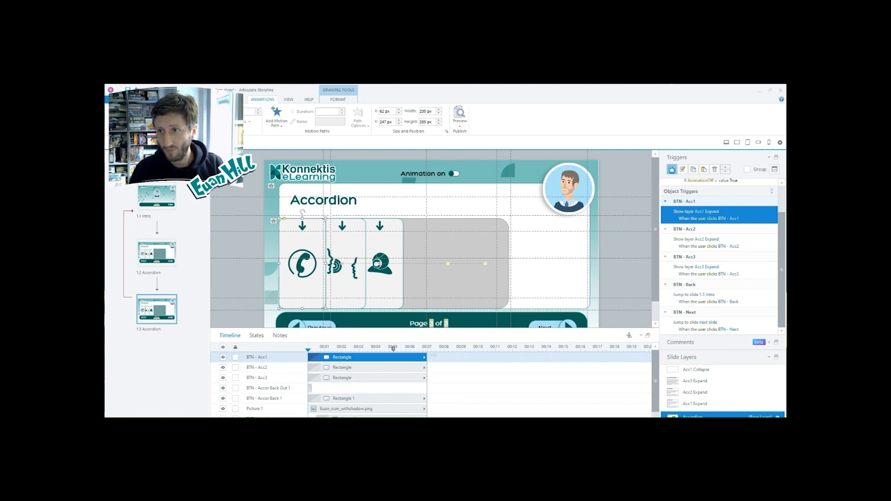
click(672, 170)
click(557, 188)
scroll(551, 274, down, 2)
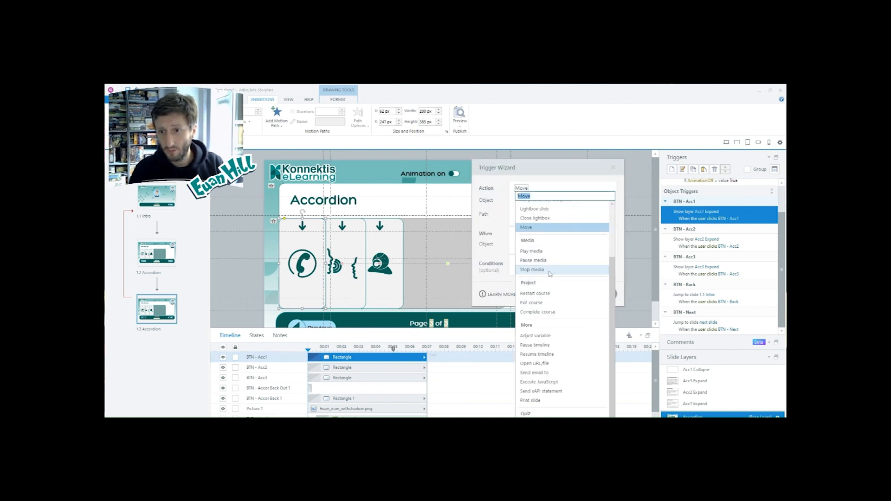
click(548, 336)
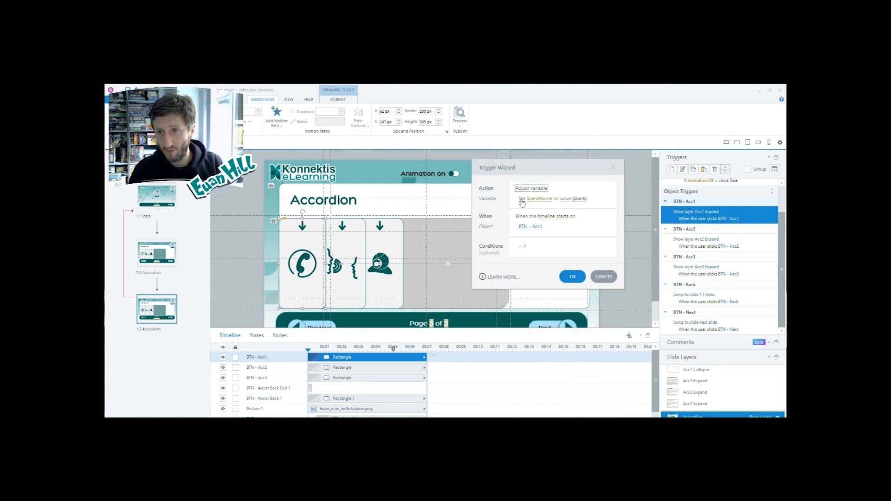
click(540, 200)
click(544, 251)
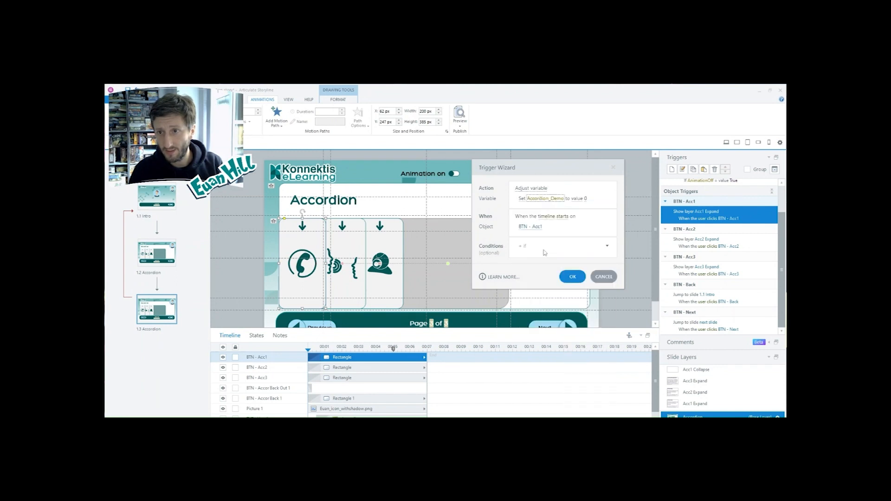
click(585, 199)
text(1)
click(591, 231)
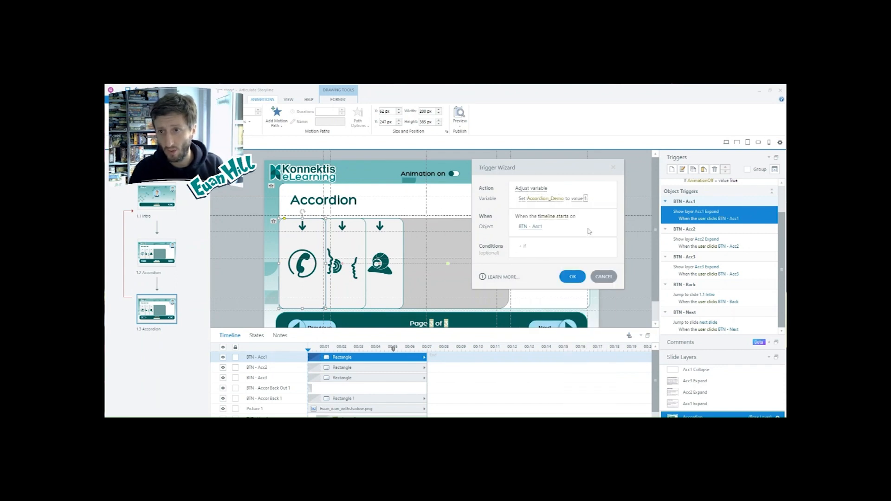
click(561, 218)
click(531, 247)
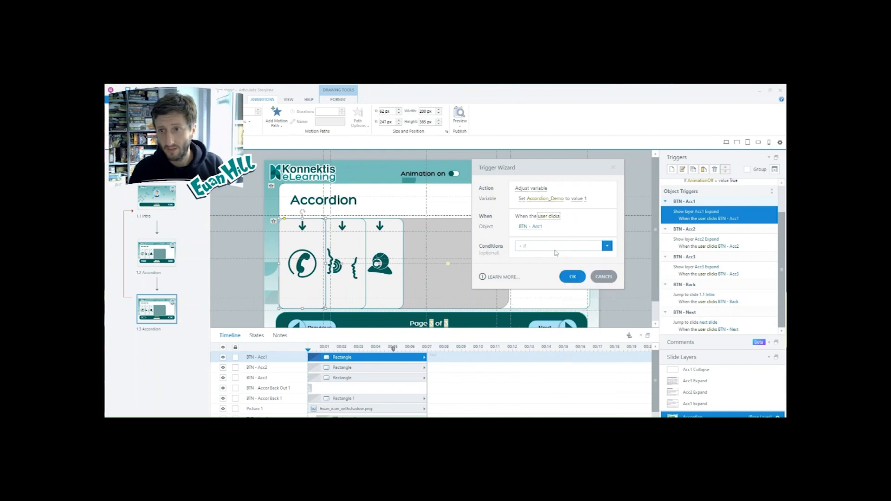
Step: Restrict the new trigger with the condition Accordion_Demo not equal to 1 and save it
click(523, 246)
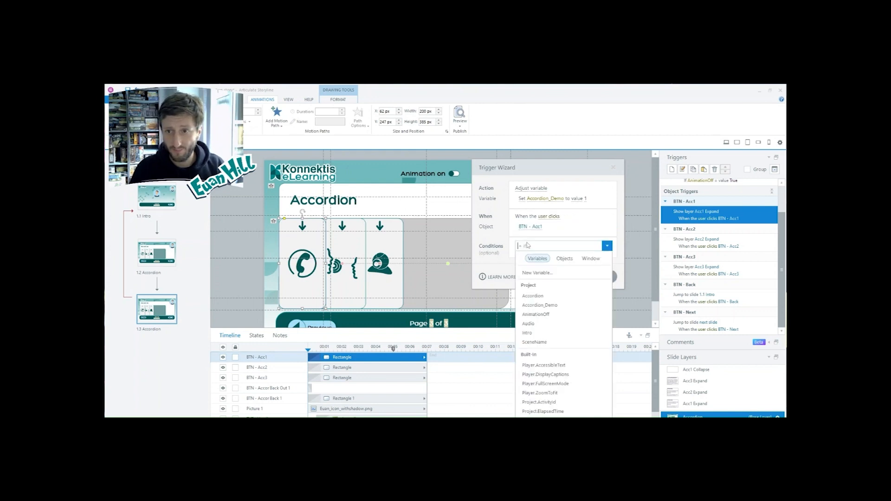
click(547, 305)
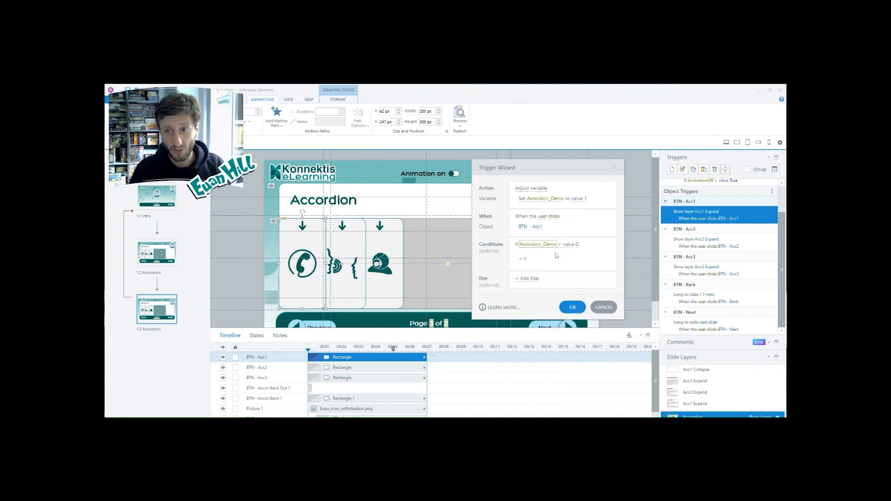
click(559, 245)
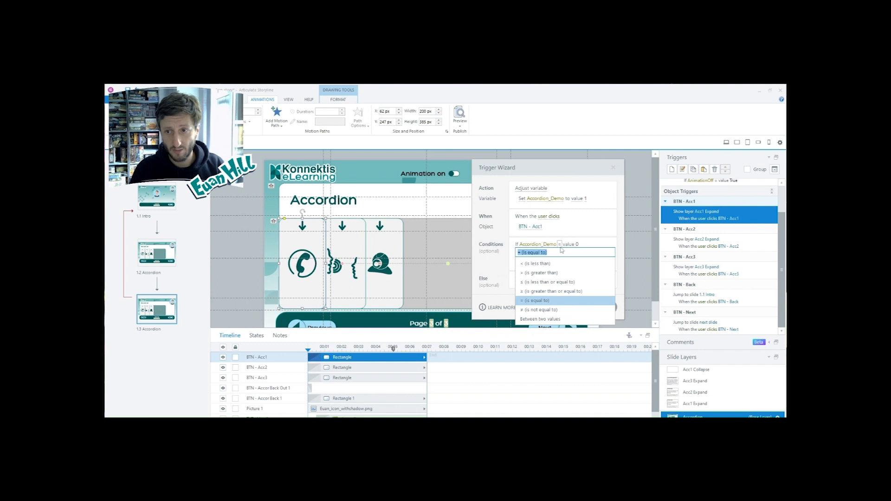
click(547, 311)
click(574, 248)
text(1)
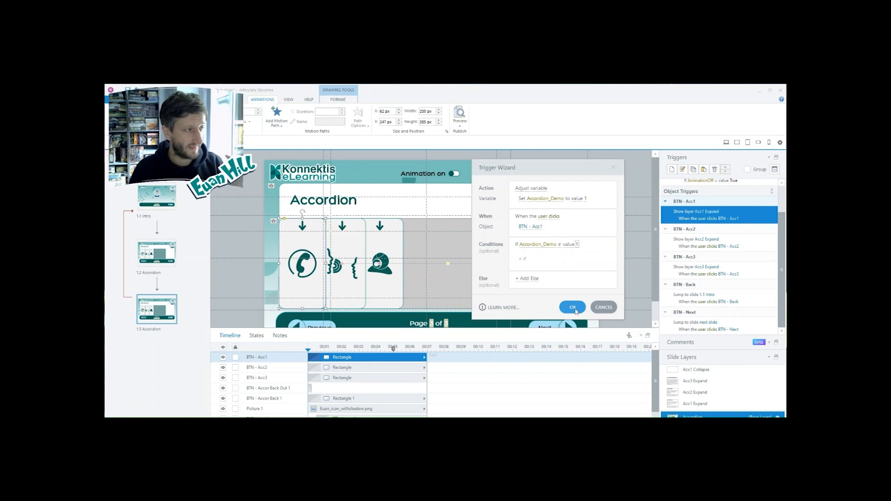
click(572, 308)
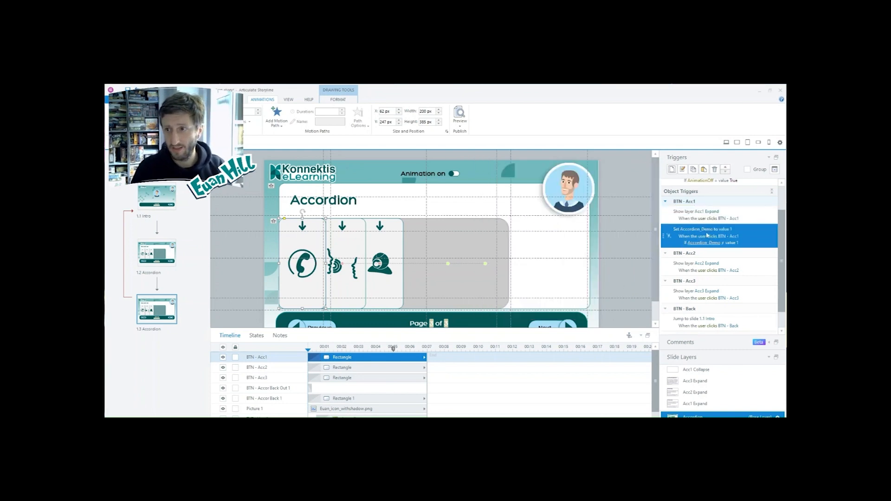
click(753, 214)
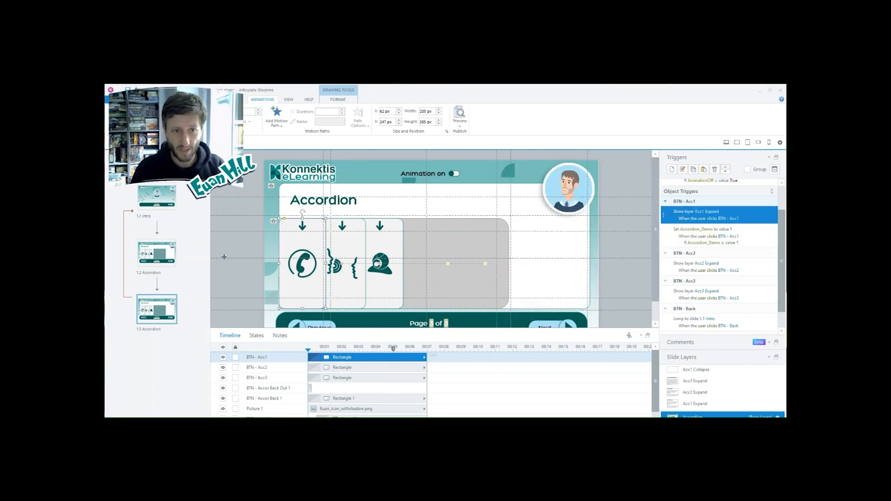
Step: Check slide 1.2's Acc1 Col trigger, then start a BTN - Acc1 click trigger on slide 1.3 that shows the Acc1 Collapse layer
click(695, 371)
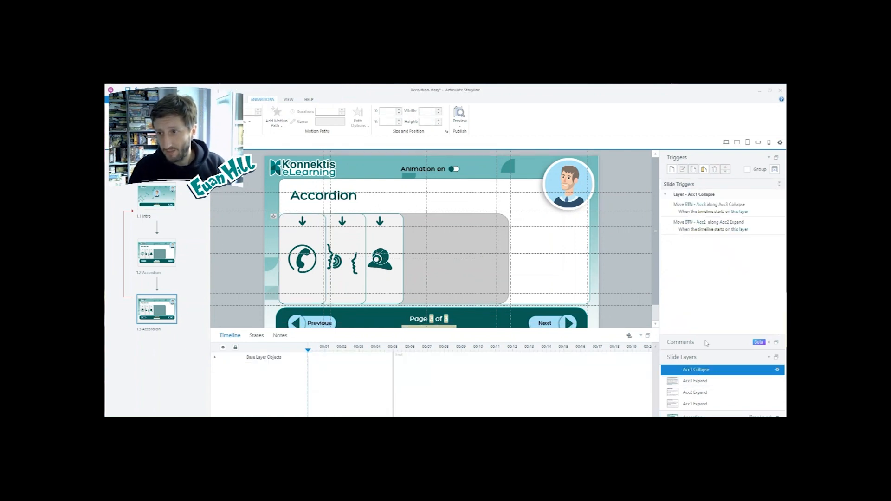
click(718, 415)
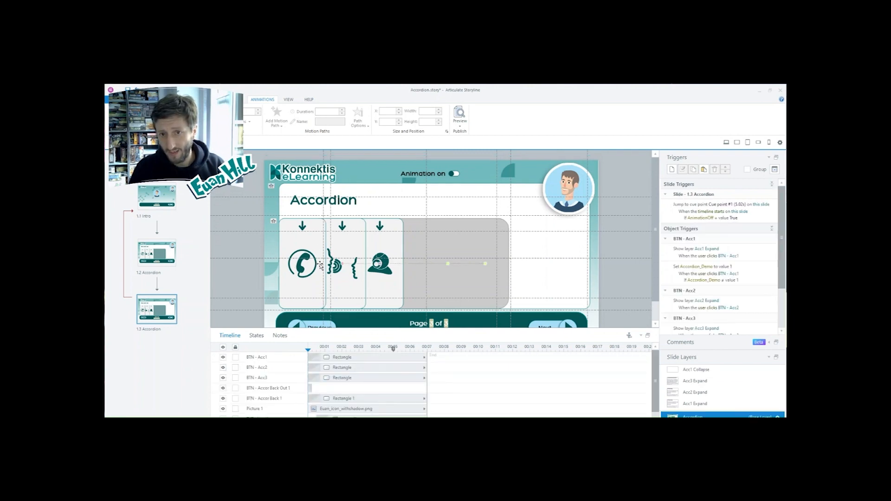
click(163, 256)
click(757, 274)
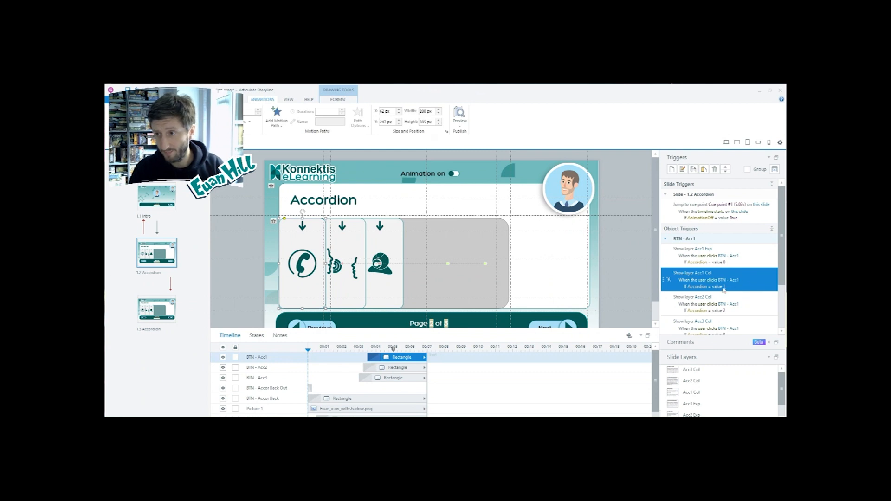
click(156, 309)
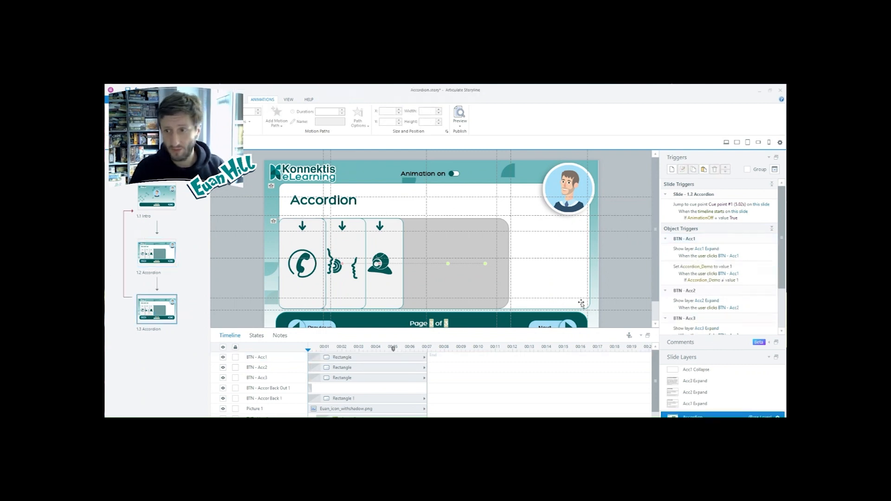
click(363, 358)
click(672, 170)
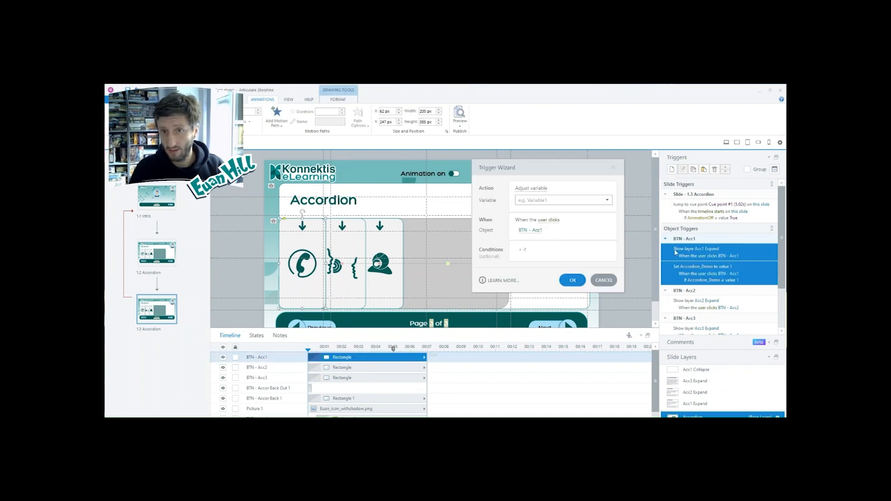
click(534, 191)
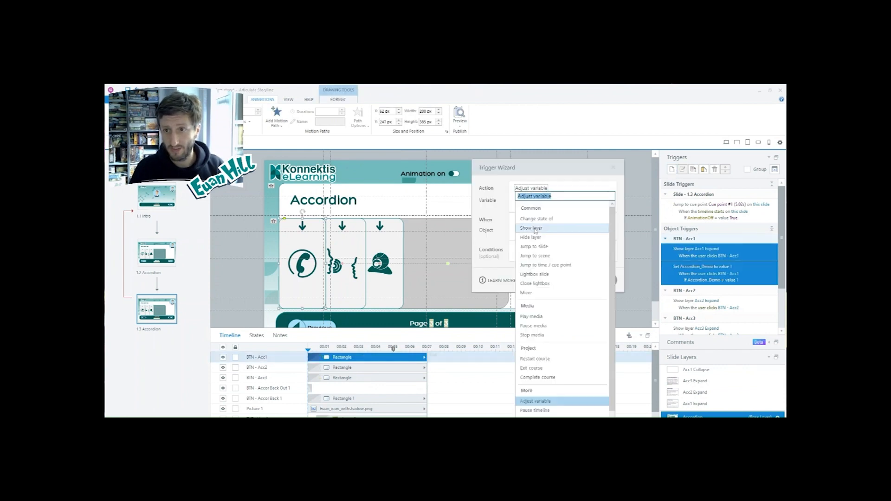
click(531, 227)
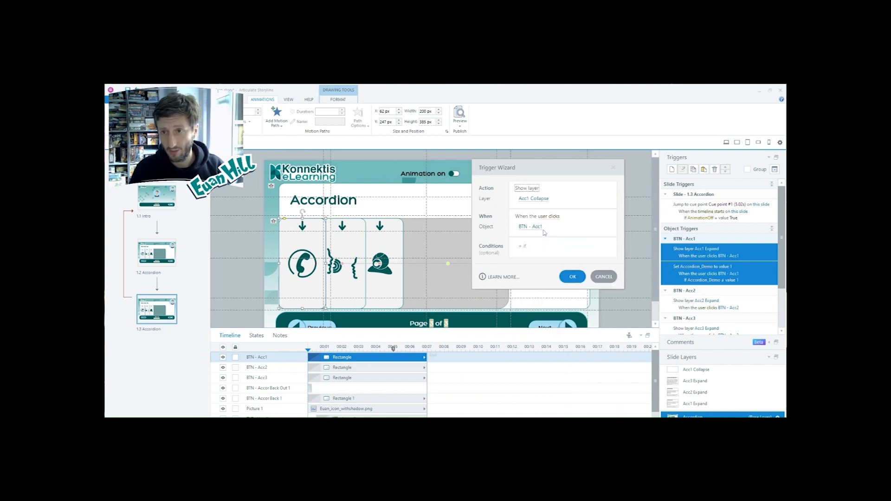
click(534, 199)
click(577, 200)
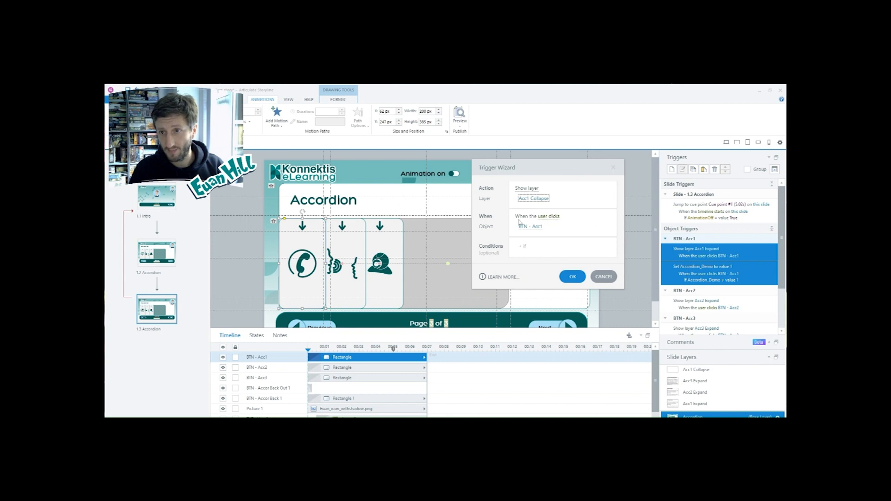
Step: Add the condition Accordion_Demo equal to 1 to the Acc1 Collapse trigger and save it
click(524, 246)
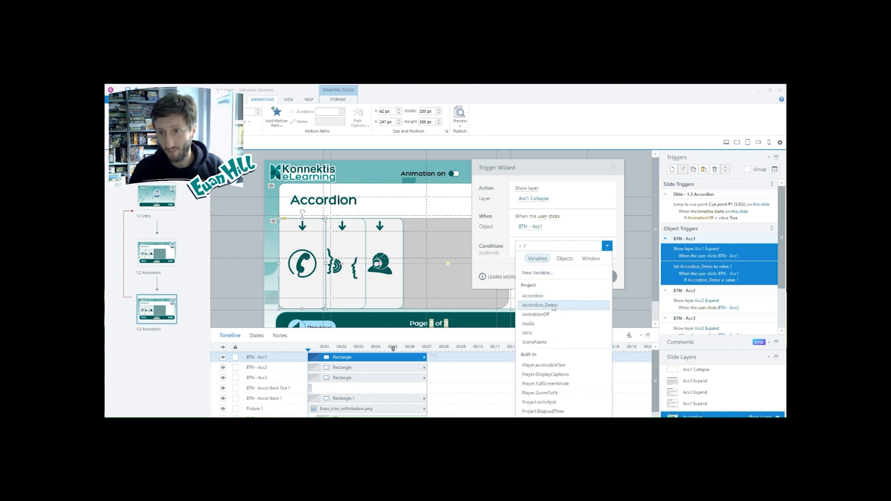
click(540, 305)
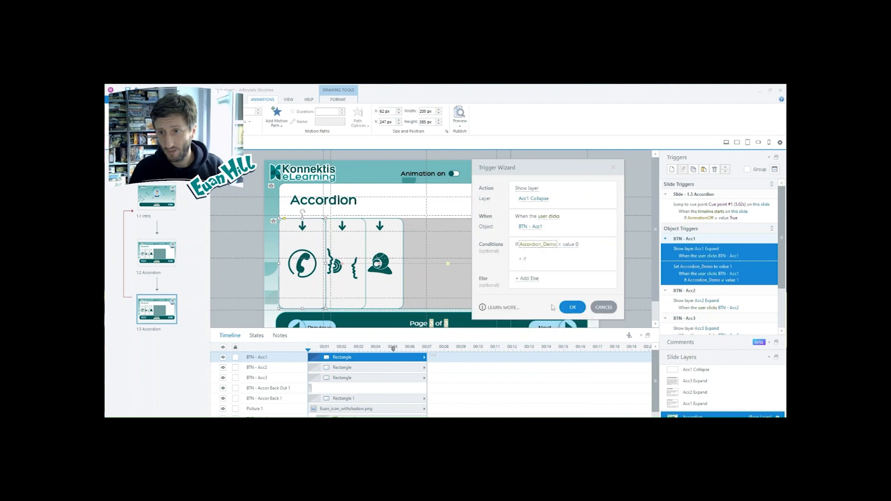
click(579, 246)
click(577, 271)
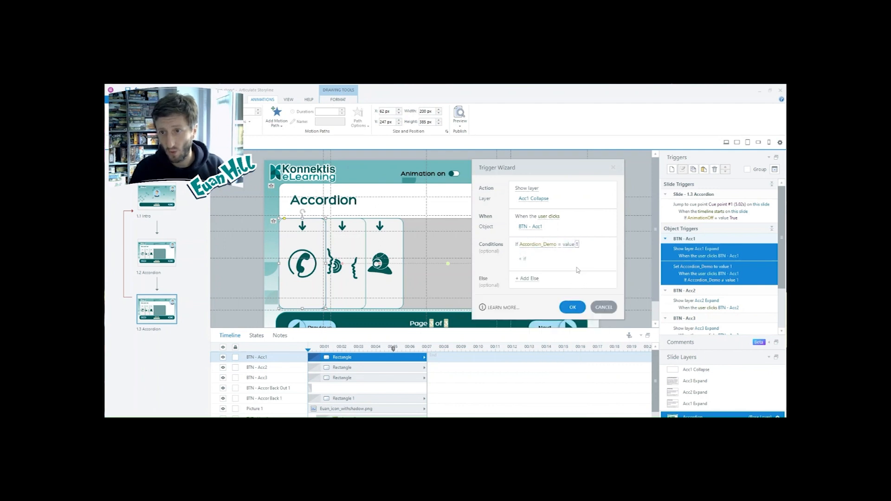
click(573, 308)
Step: Move BTN - Acc1's Show layer Acc1 Collapse trigger above the trigger that sets Accordion_Demo to 1
click(758, 272)
click(758, 287)
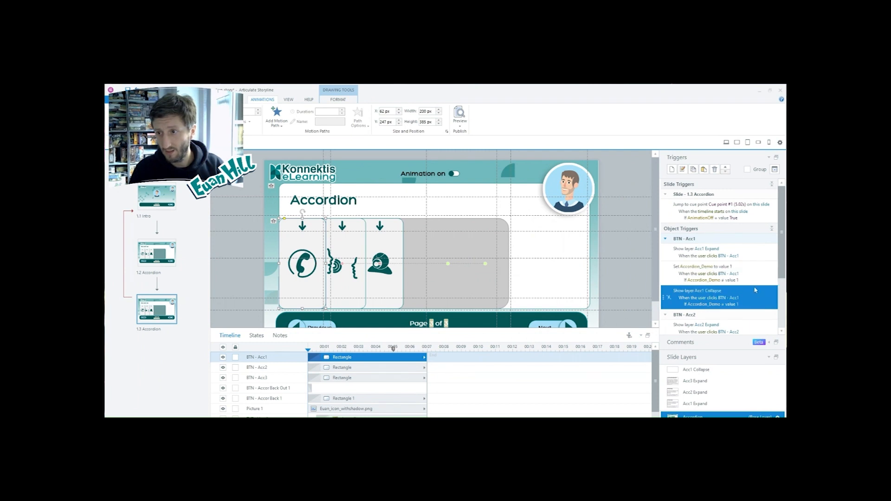
click(726, 170)
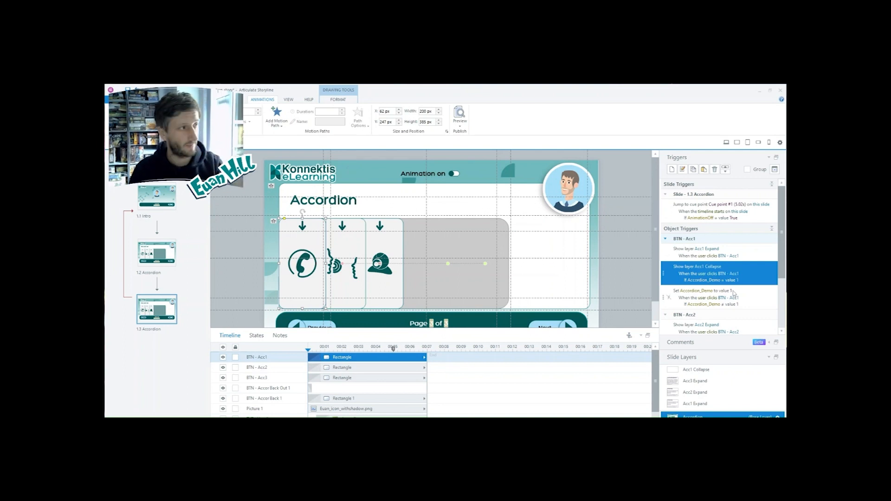
click(756, 299)
click(750, 271)
click(752, 253)
click(753, 270)
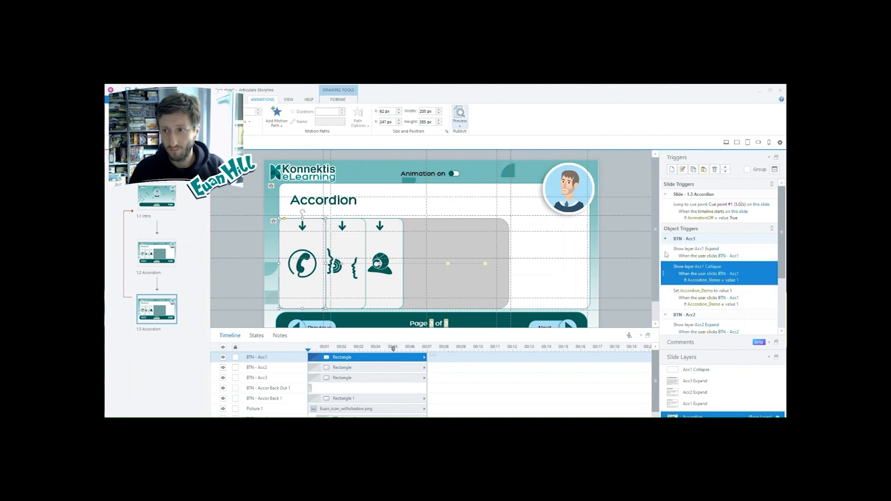
Step: Preview slide 1.3 and test opening and closing the phone panel, then close the preview
click(459, 123)
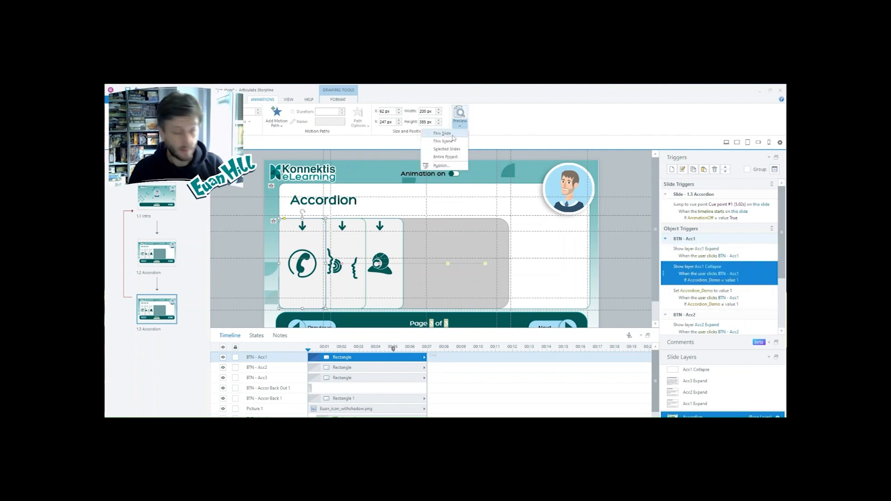
click(454, 134)
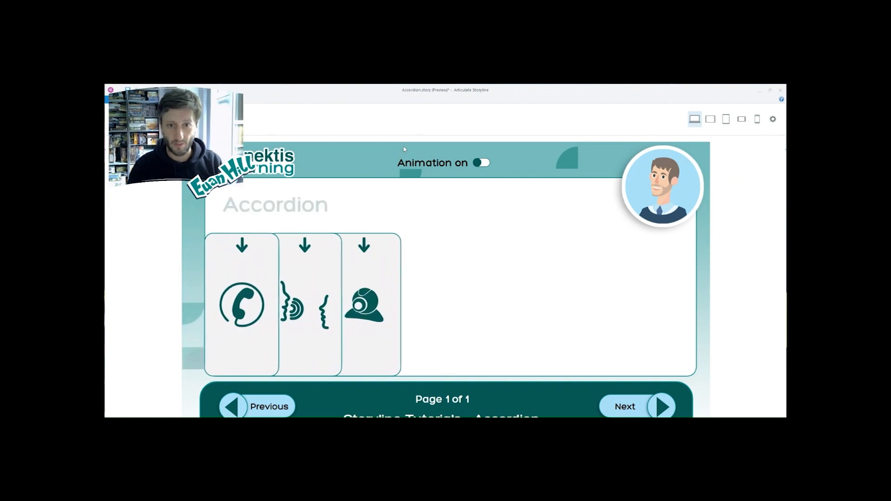
click(248, 349)
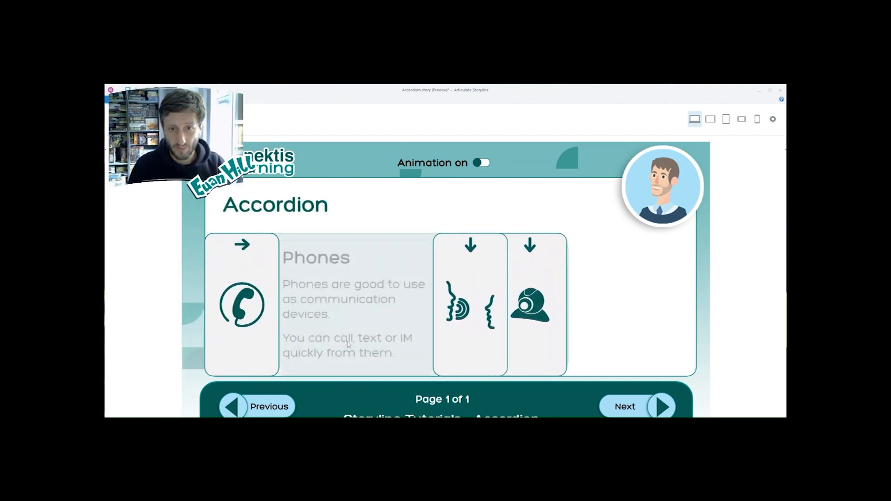
click(258, 360)
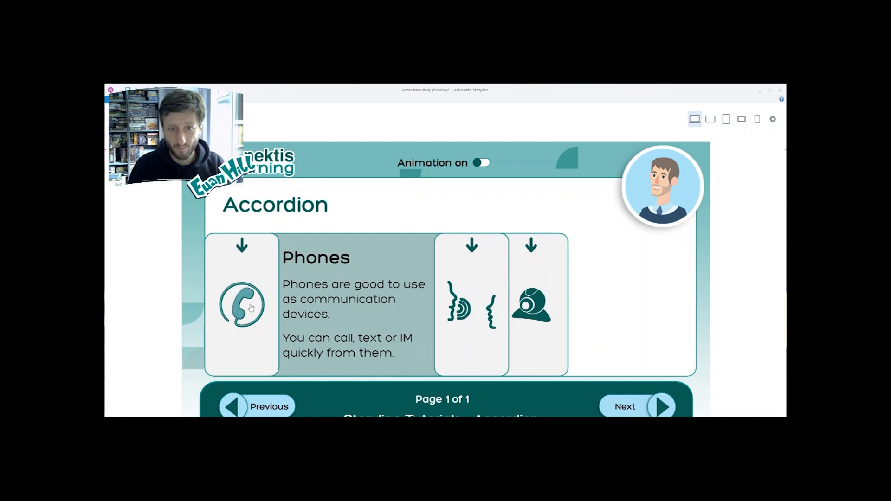
click(258, 360)
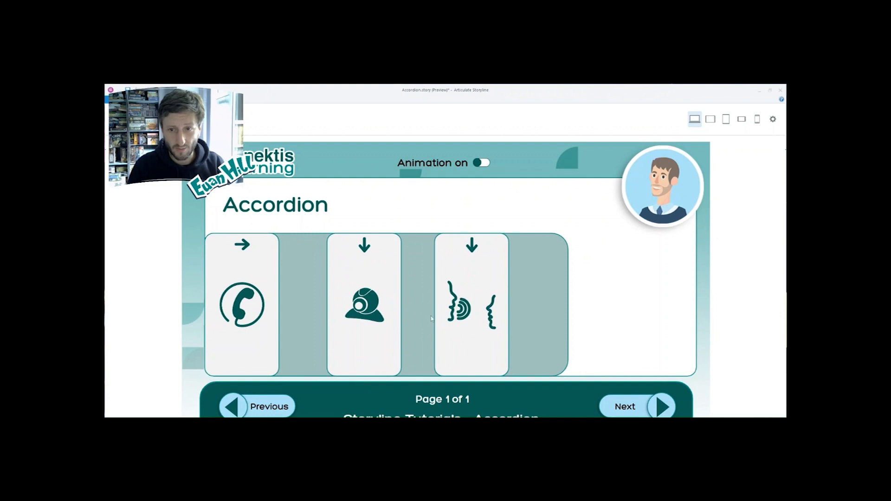
key(Escape)
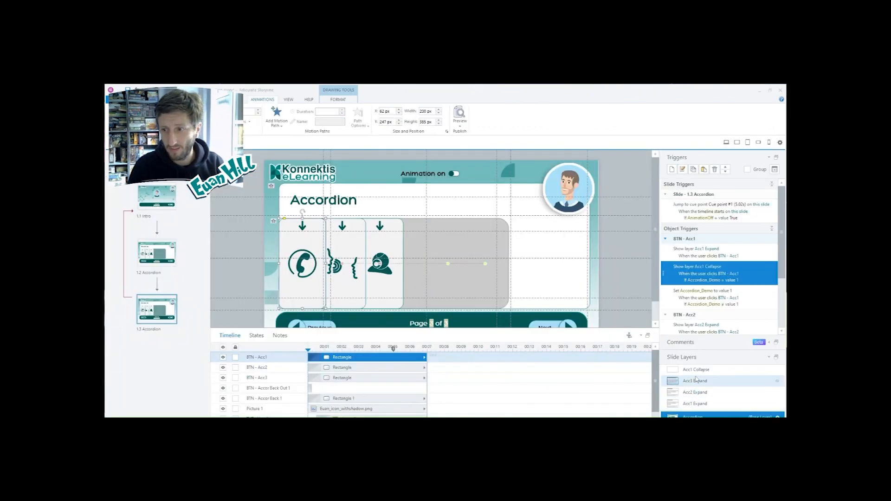
Step: On the Acc1 Collapse layer, change the BTN - Acc2 move trigger to use the Acc2 Collapse motion path
click(696, 369)
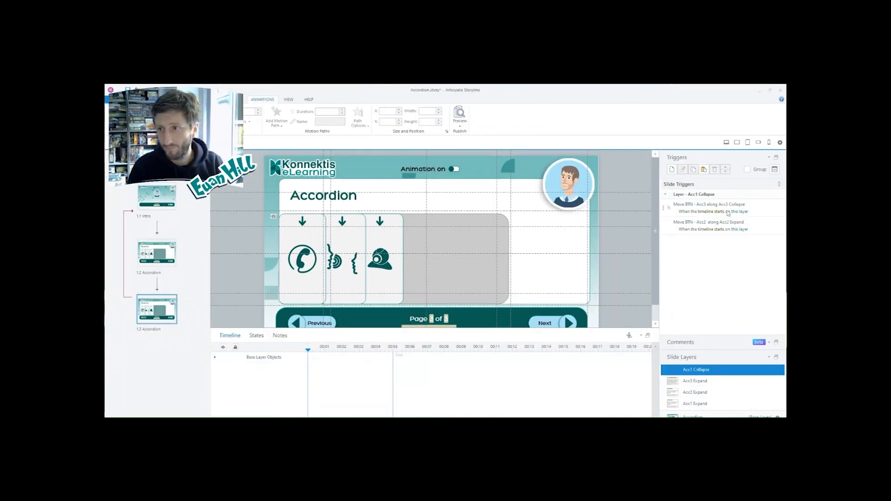
click(736, 222)
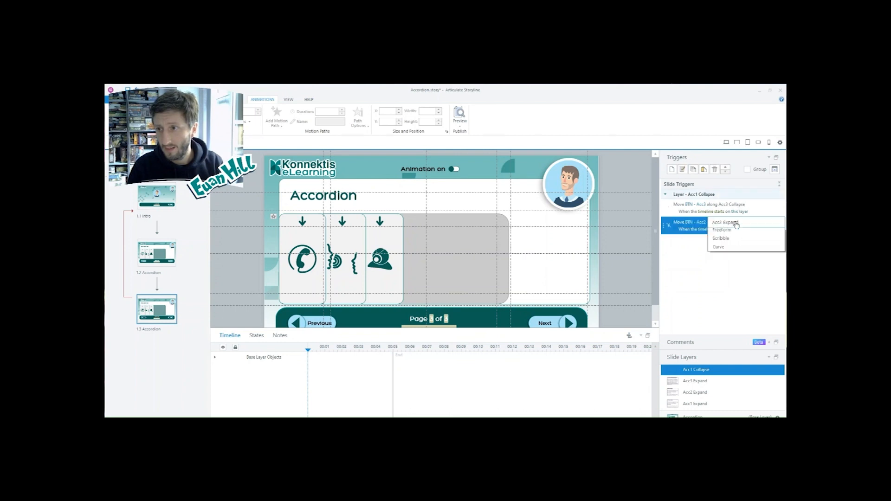
click(746, 256)
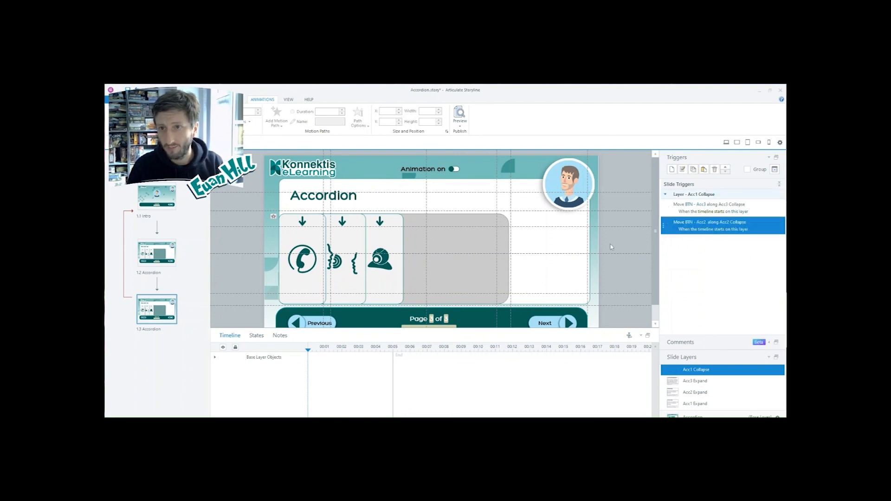
Step: Preview slide 1.3 twice, checking how the phone panel and the neighbouring buttons expand and collapse, then return to editing
click(460, 125)
click(445, 134)
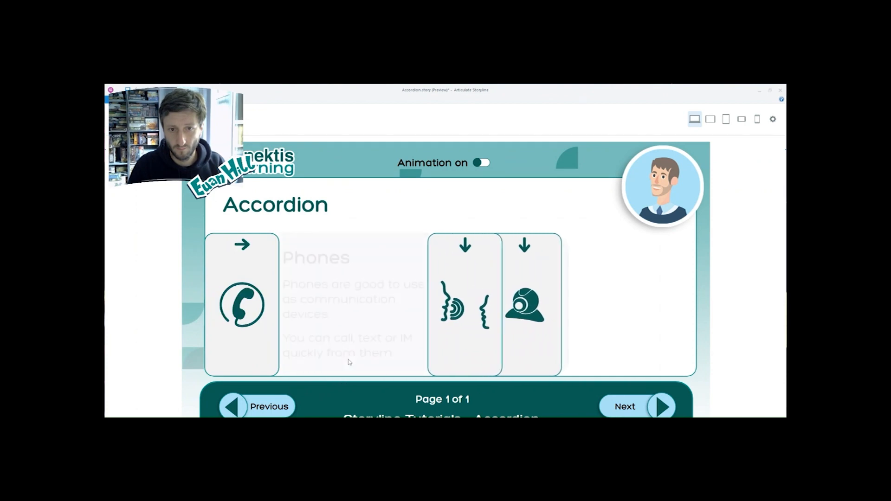
click(242, 306)
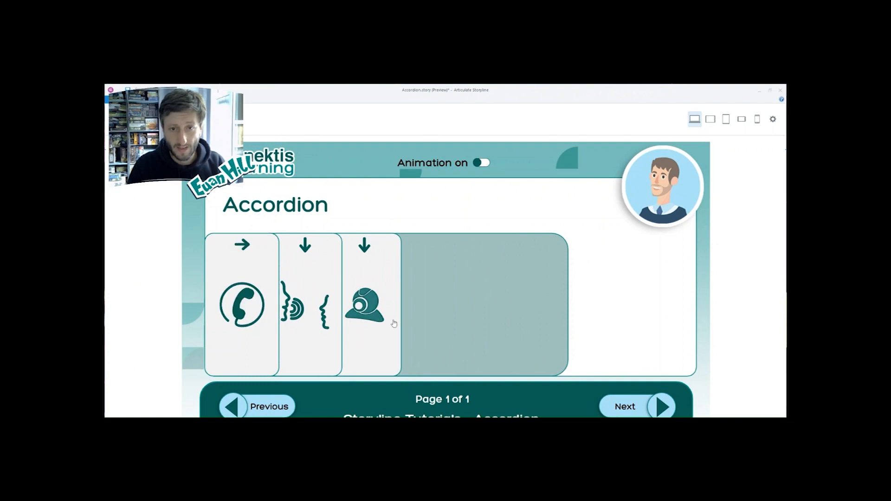
click(242, 296)
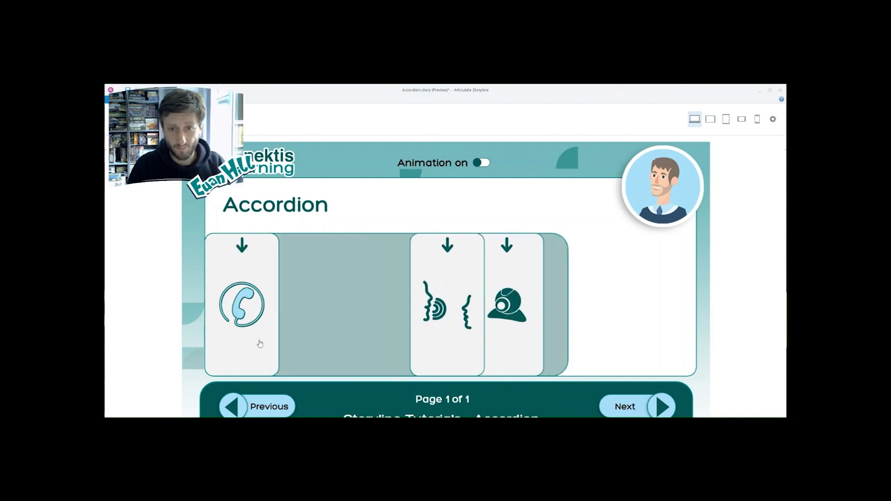
key(Escape)
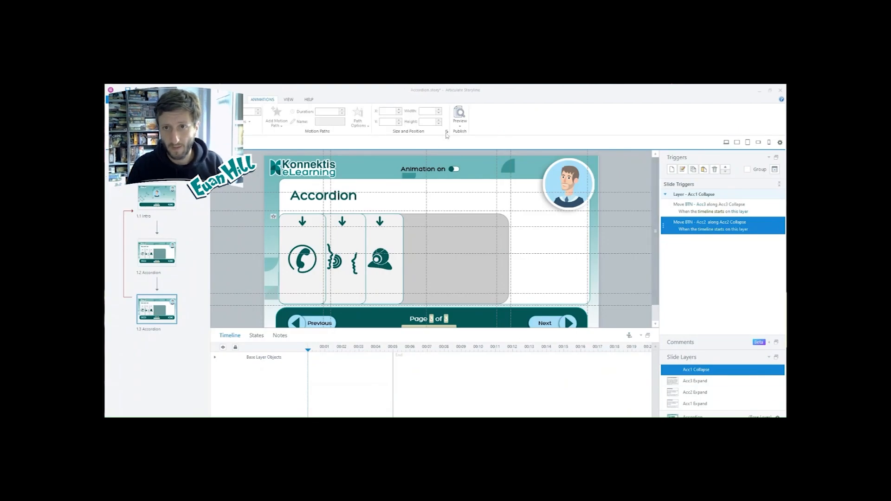
click(460, 121)
click(441, 133)
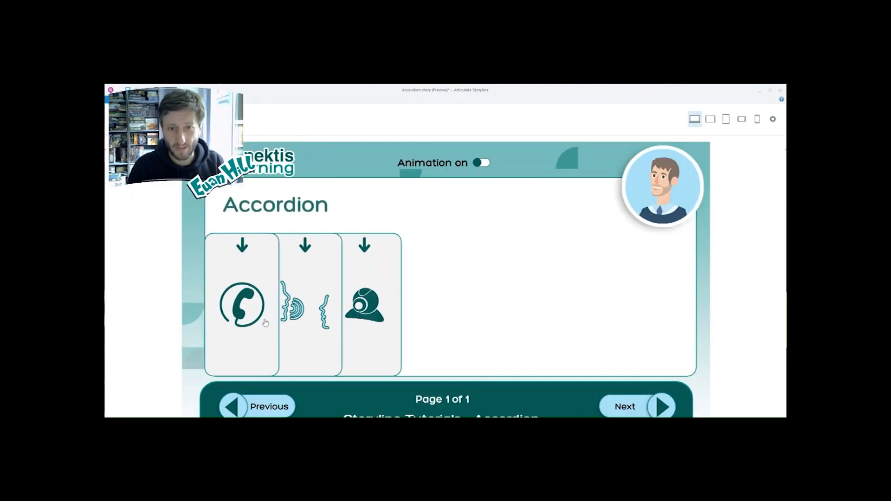
click(248, 339)
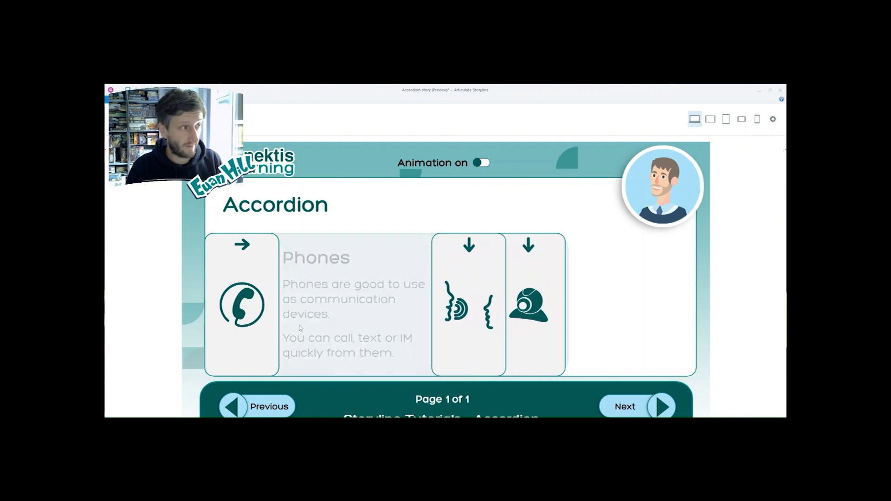
click(244, 306)
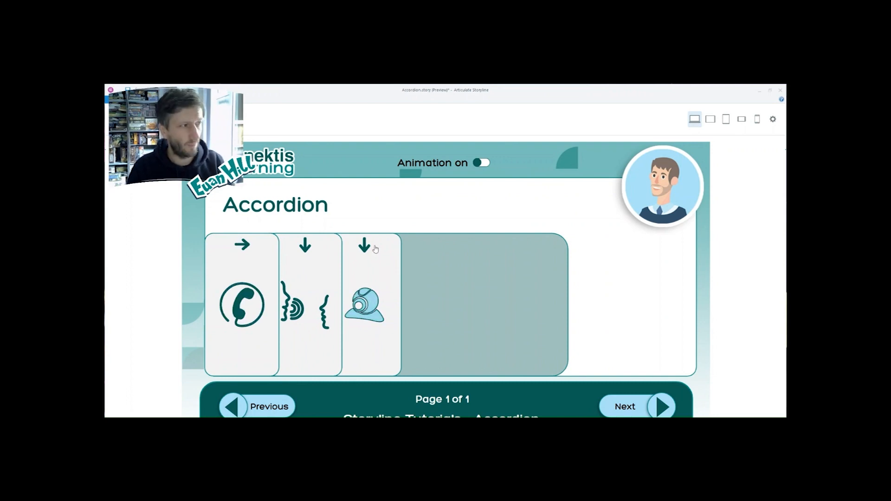
key(Escape)
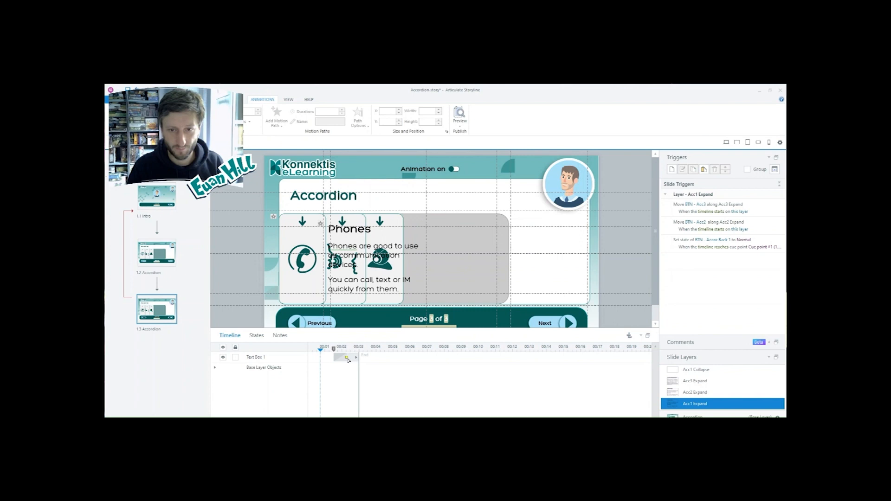
Step: Copy the Phones text box from the Acc1 Expand layer to the Acc1 Collapse layer and shorten the Collapse layer's timeline to 1 second
click(352, 360)
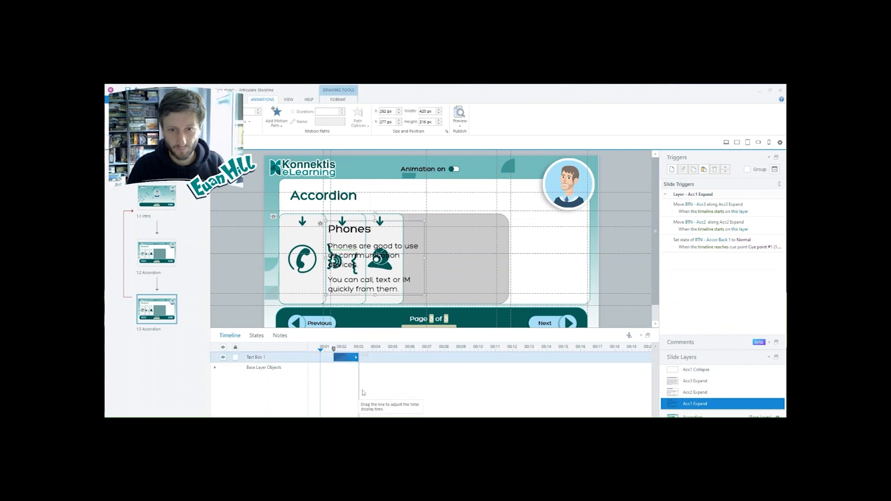
click(701, 370)
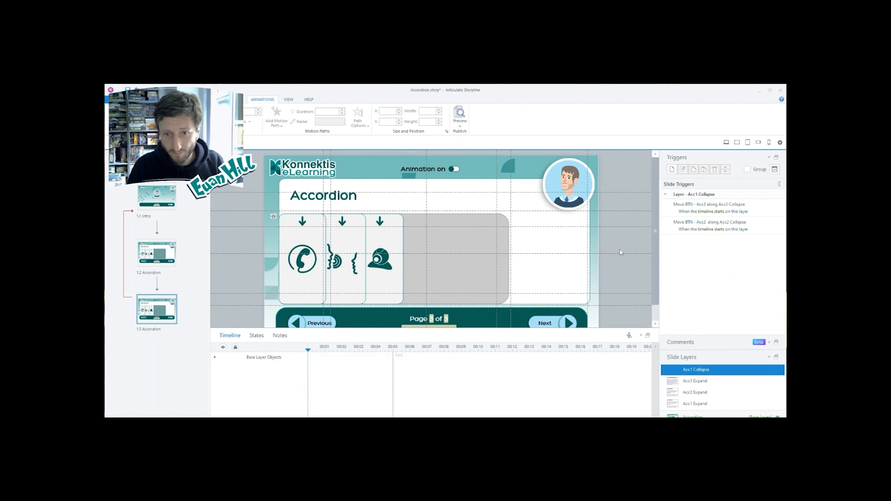
key(ctrl+v)
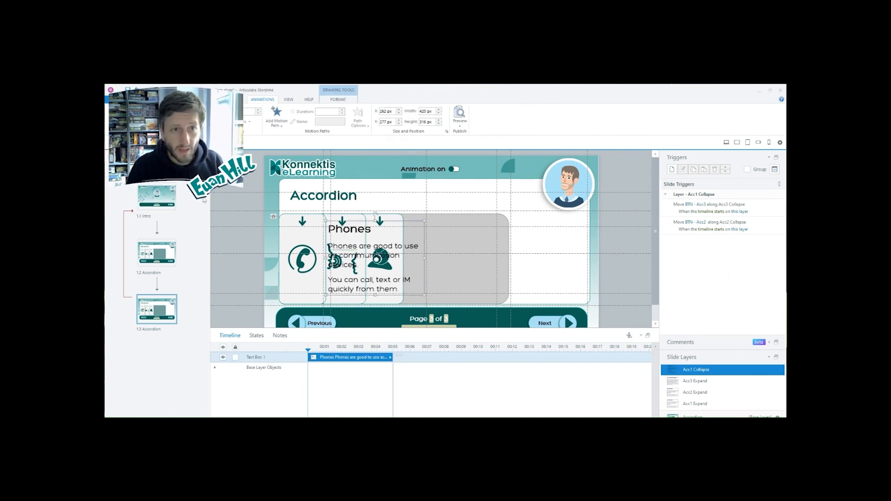
mouse_move(394, 372)
mouse_down()
mouse_move(316, 376)
mouse_move(325, 376)
mouse_up()
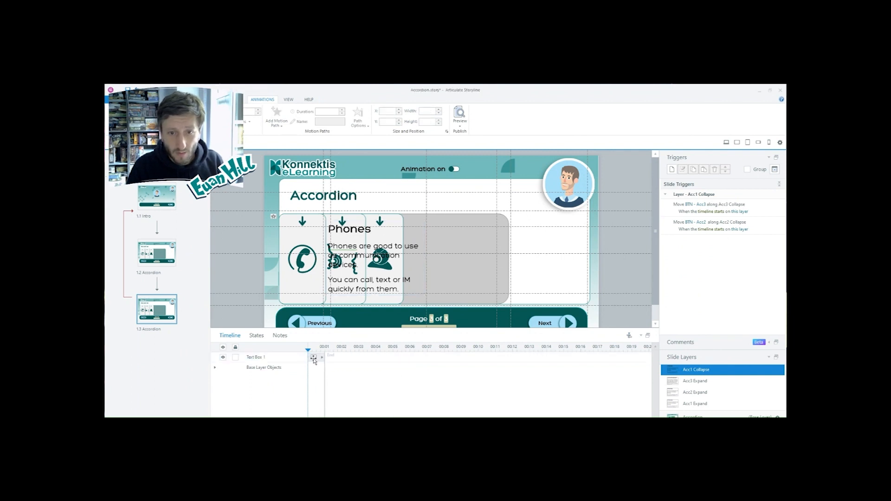
Step: Give the Phones text box on the Acc1 Collapse layer a 0.25-second exit animation and shorten the layer's timeline to match
click(315, 358)
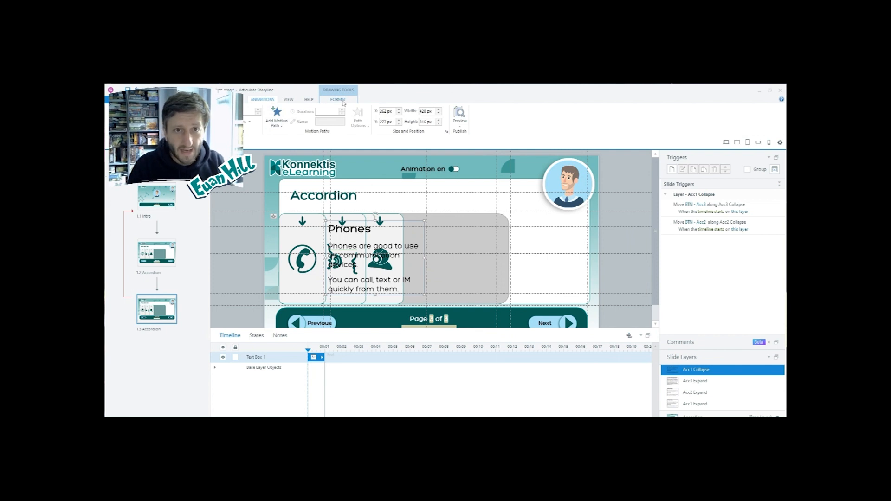
click(208, 117)
click(153, 139)
click(249, 113)
key(Tab)
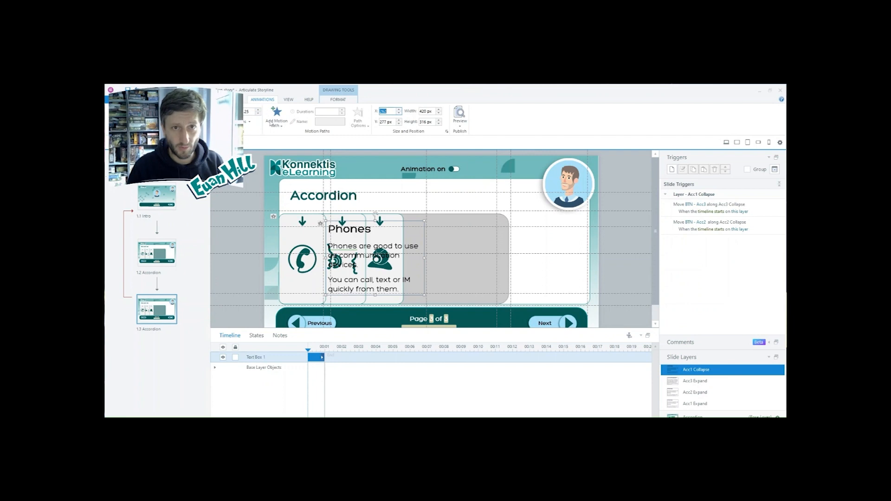
click(325, 374)
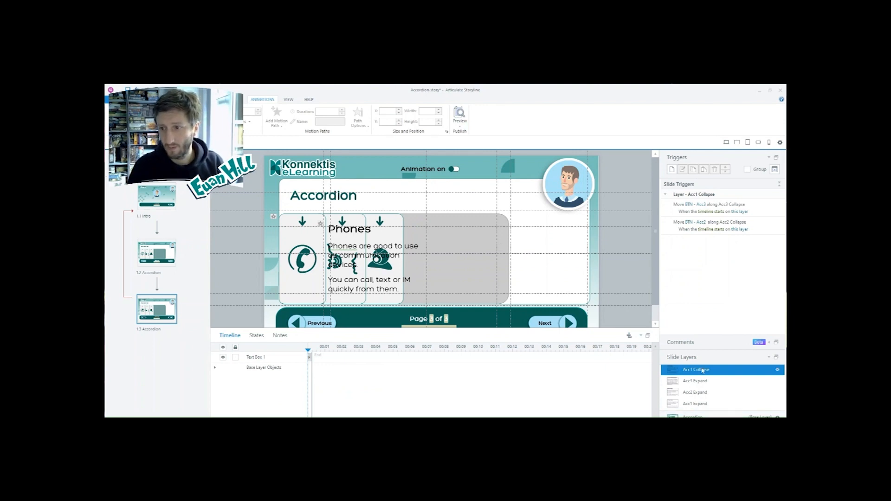
click(763, 209)
click(761, 224)
click(762, 210)
click(759, 225)
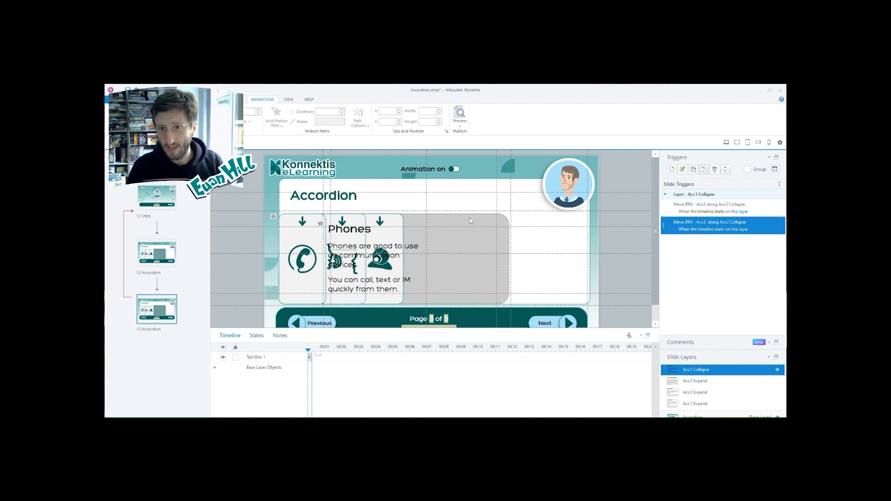
Step: Add a trigger on the Acc1 Collapse layer setting BTN - Accor Back 1 to Hidden when the timeline starts on this layer
click(672, 169)
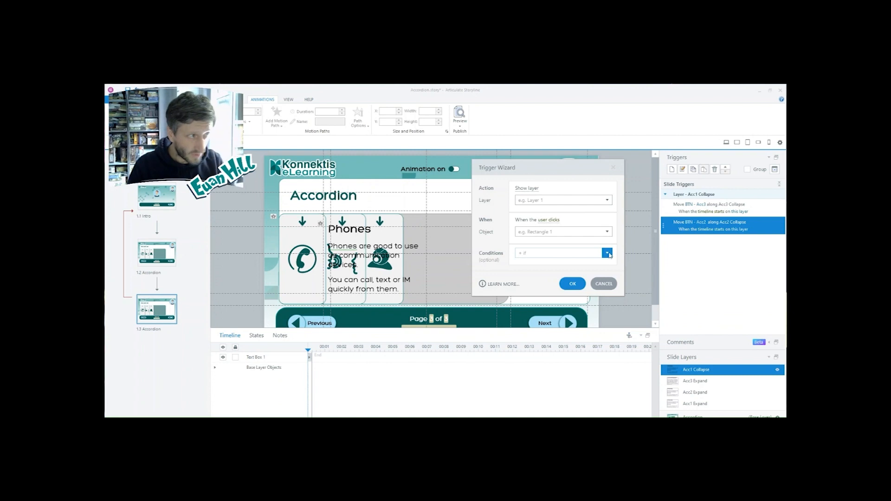
click(533, 190)
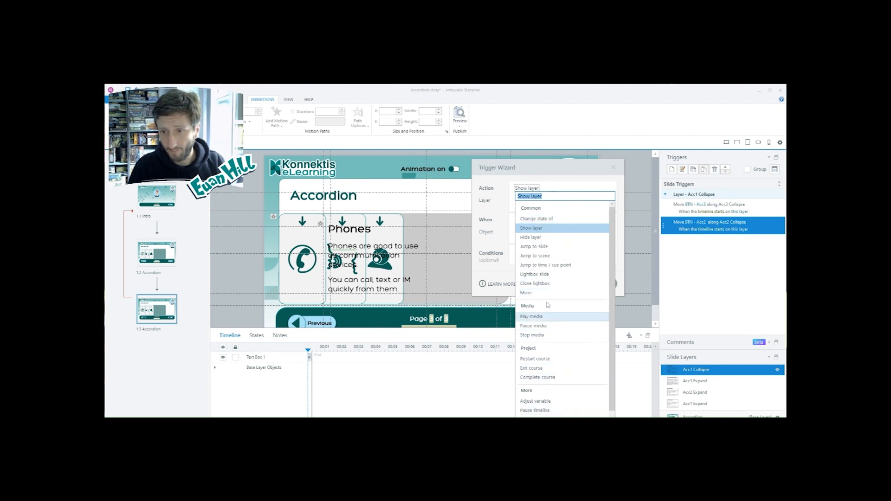
click(536, 218)
click(542, 199)
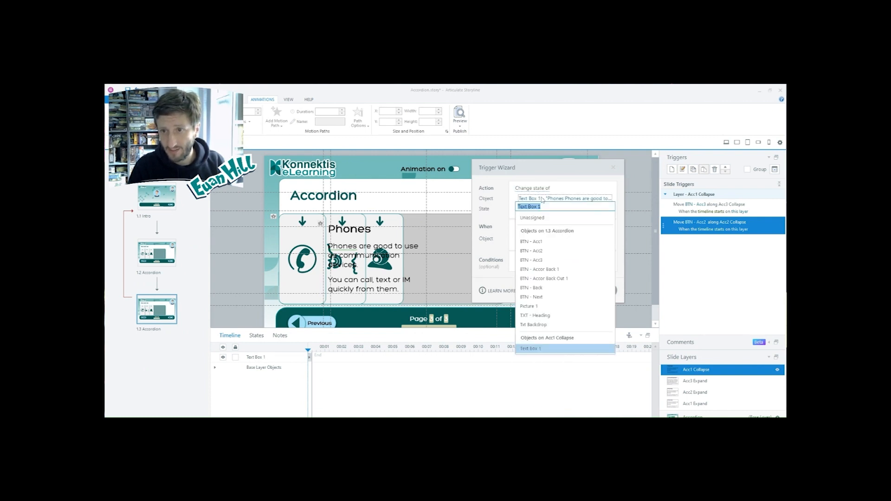
click(547, 270)
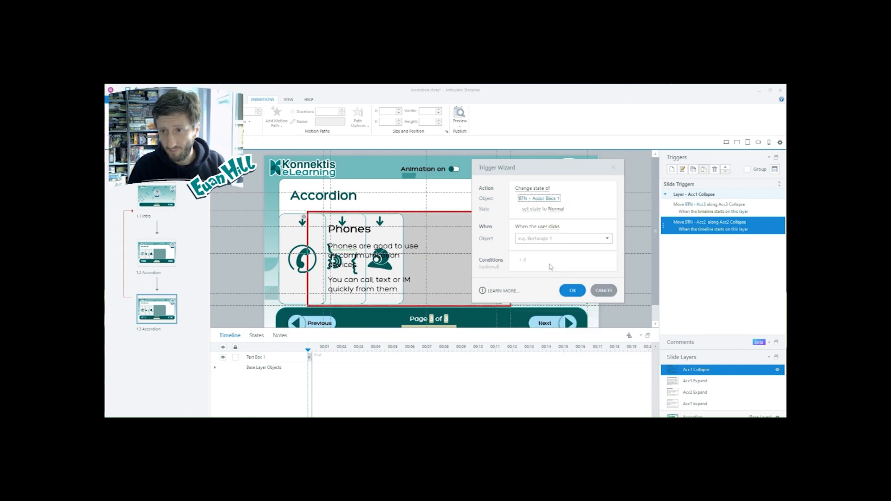
click(554, 209)
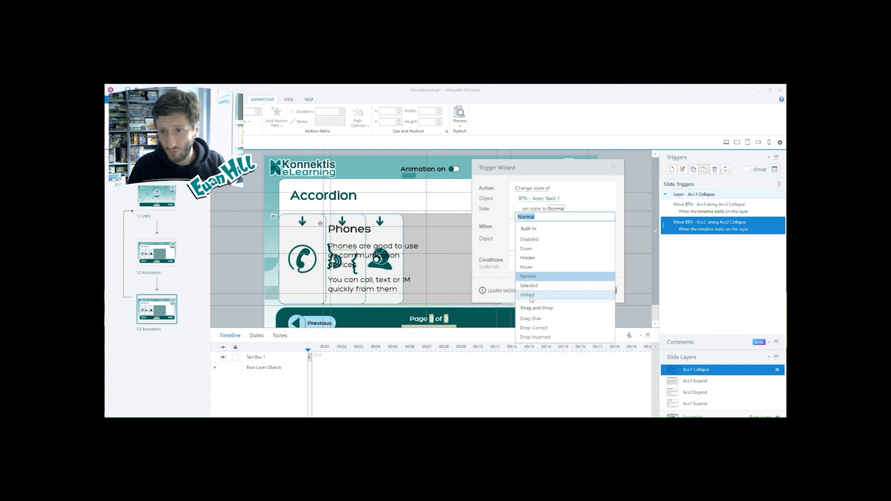
click(533, 258)
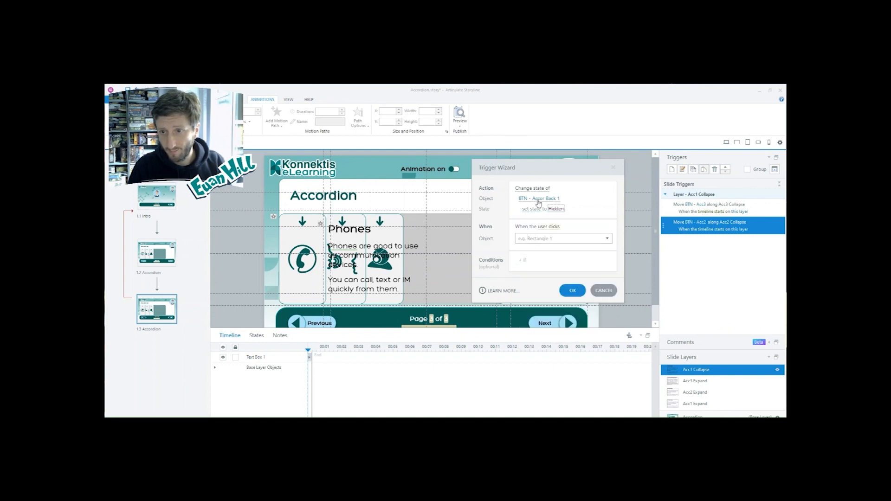
click(549, 226)
click(552, 410)
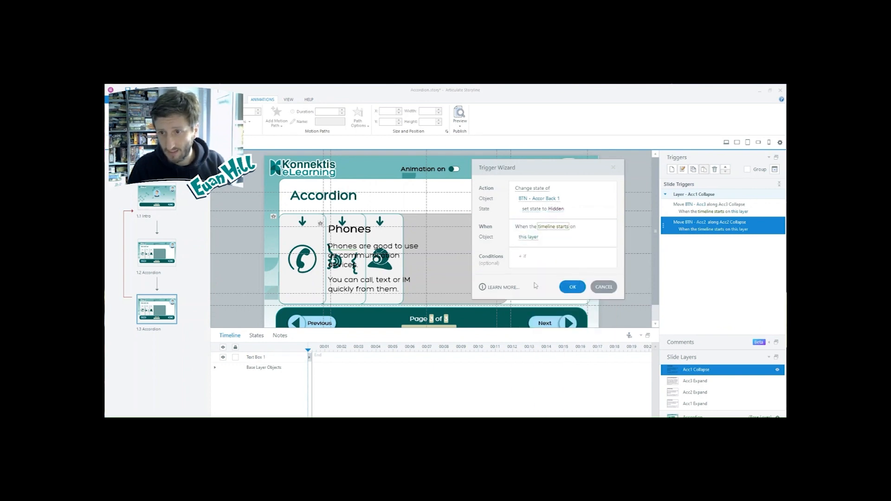
click(570, 290)
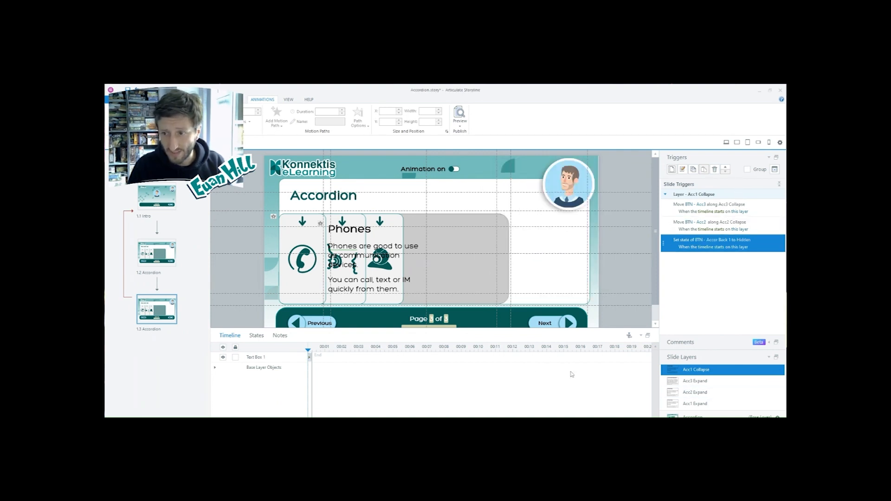
Step: Inspect BTN - Accor Back 1 on the base layer, then reopen the Acc1 Collapse layer
click(697, 415)
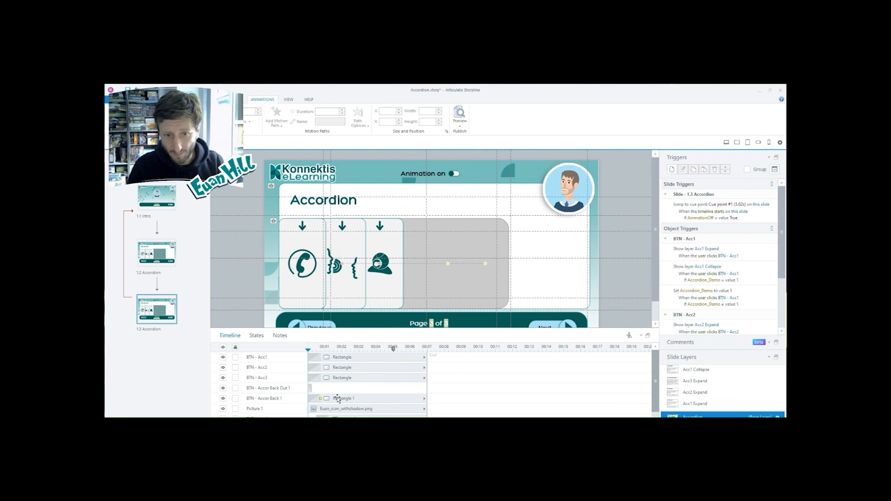
click(338, 399)
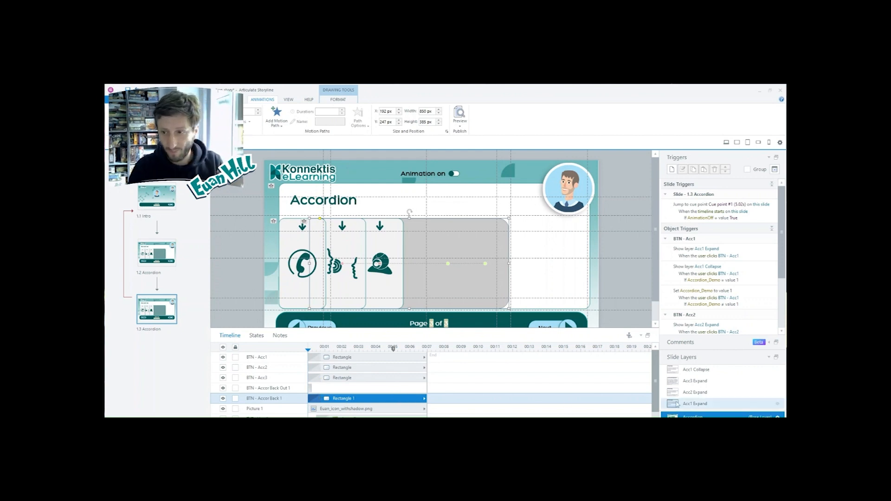
click(698, 370)
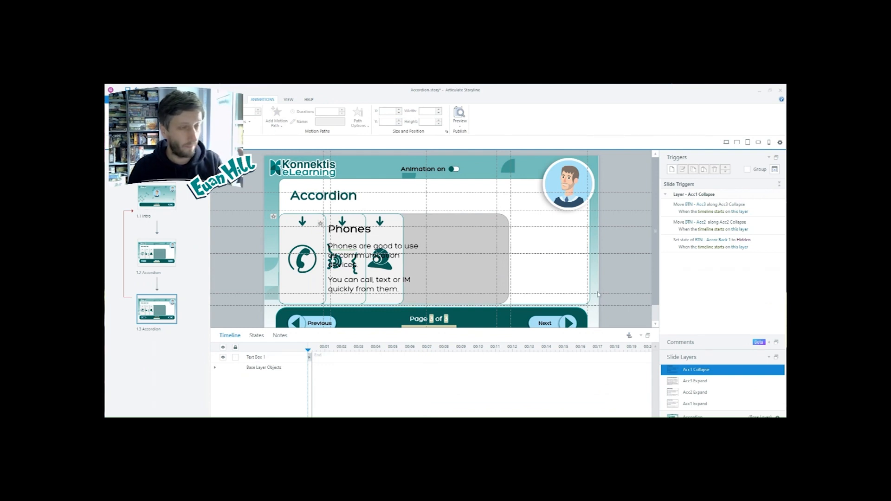
Step: Duplicate the BTN - Accor Back 1 Hidden trigger and change the copy to set BTN - Accor Back Out 1 to Normal
click(756, 247)
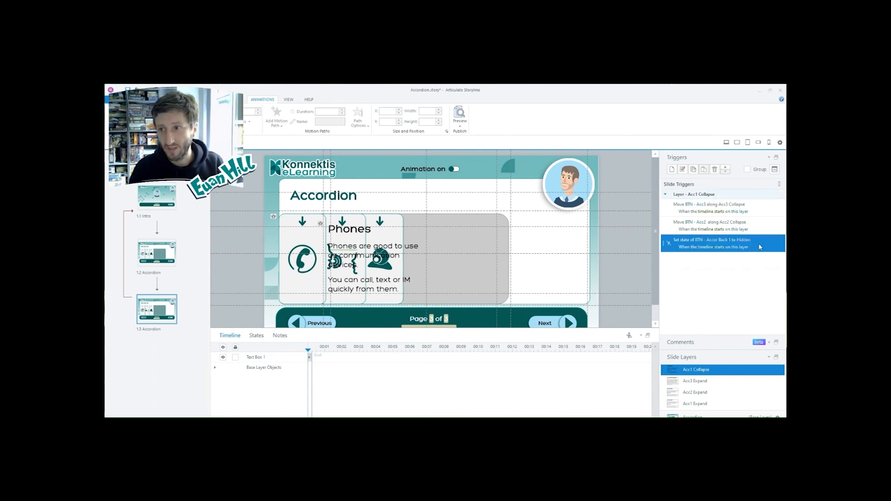
key(ctrl+c)
key(ctrl+v)
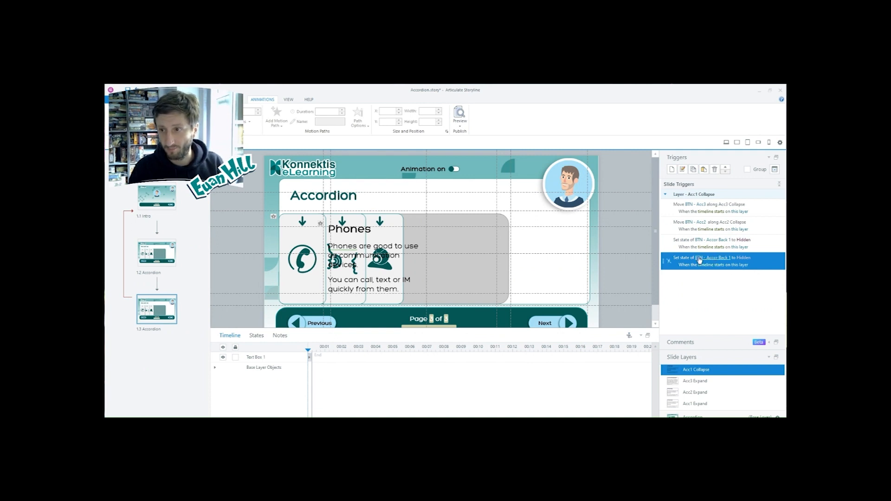
click(700, 260)
click(740, 297)
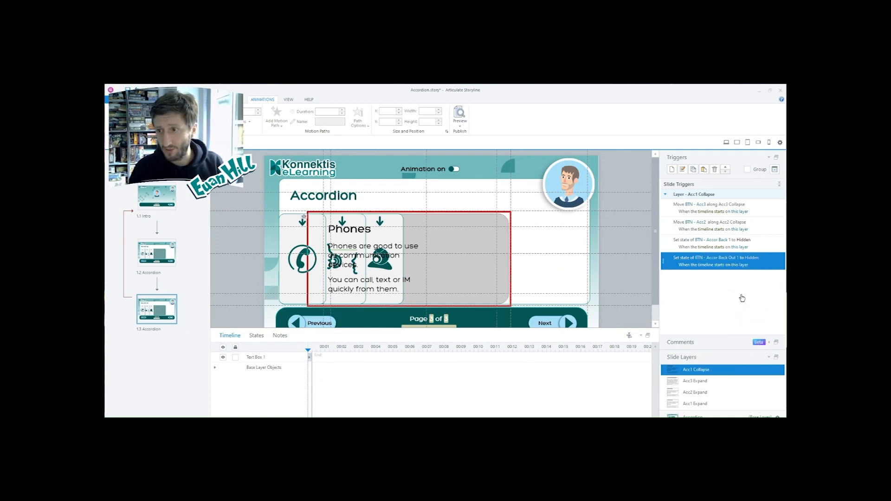
click(758, 259)
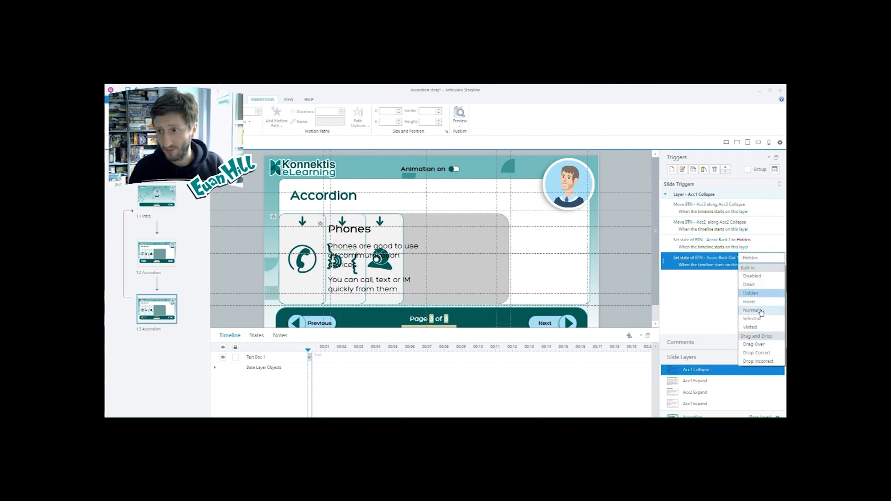
click(762, 312)
Step: Duplicate the BTN - Accor Back Out 1 Normal trigger and change the copy's state to Hidden
key(ctrl+c)
key(ctrl+v)
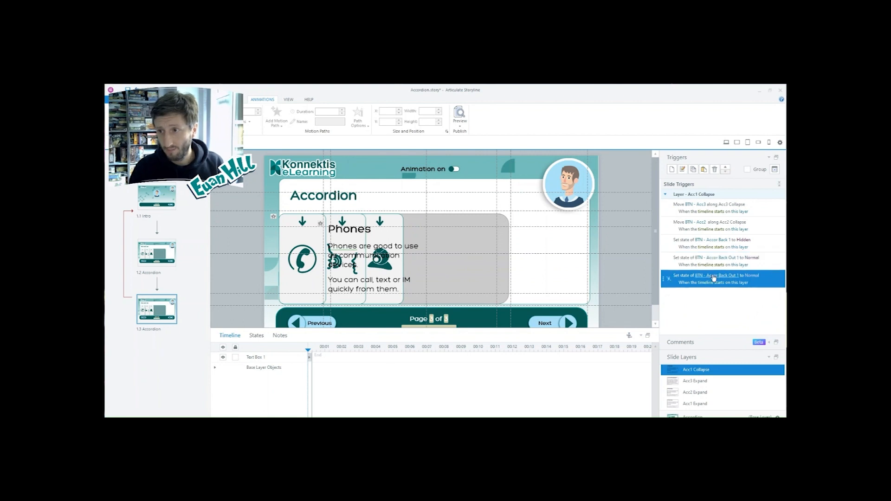
click(752, 276)
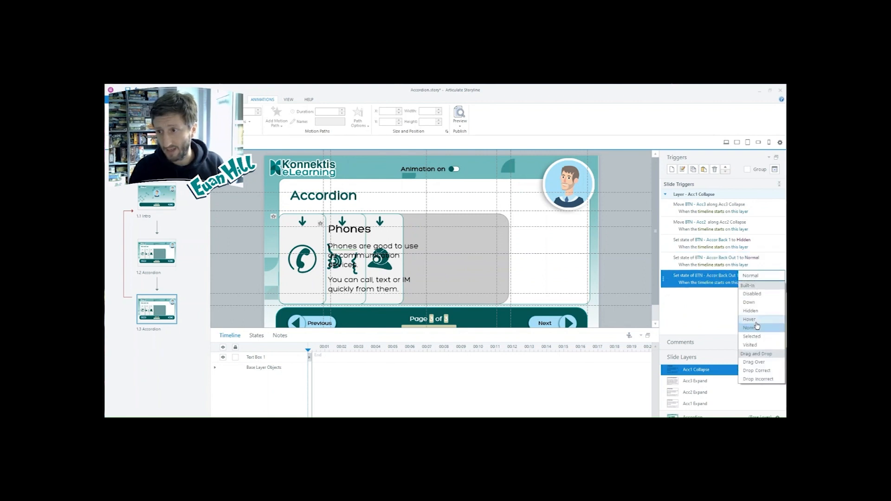
click(757, 315)
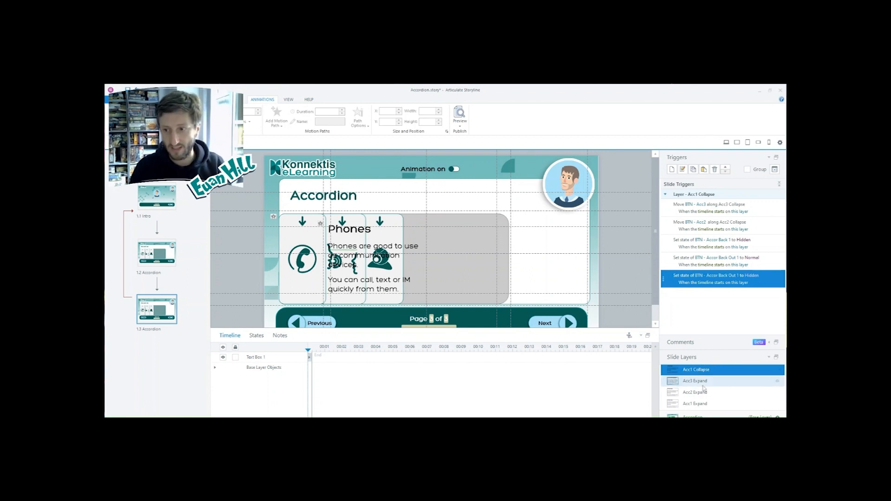
Step: Preview slide 1.3 from the base layer, expand and collapse the phone panel to test its new state triggers, then return to editing
click(694, 416)
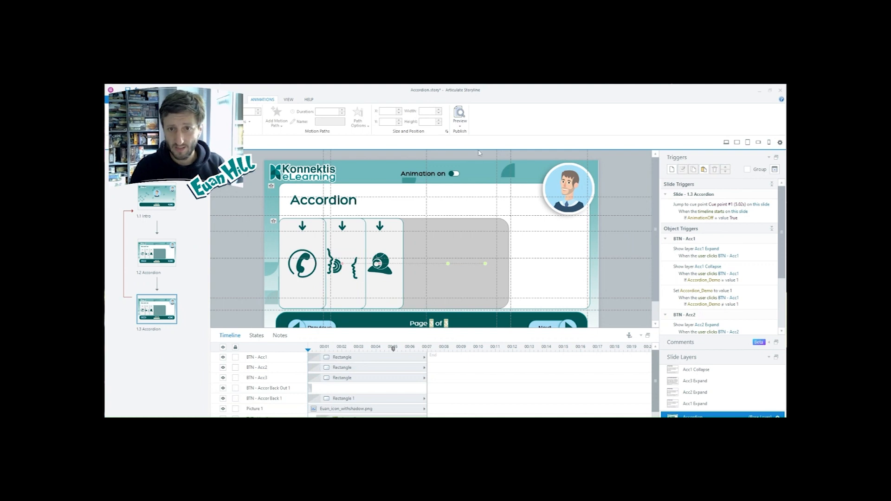
click(459, 123)
click(451, 135)
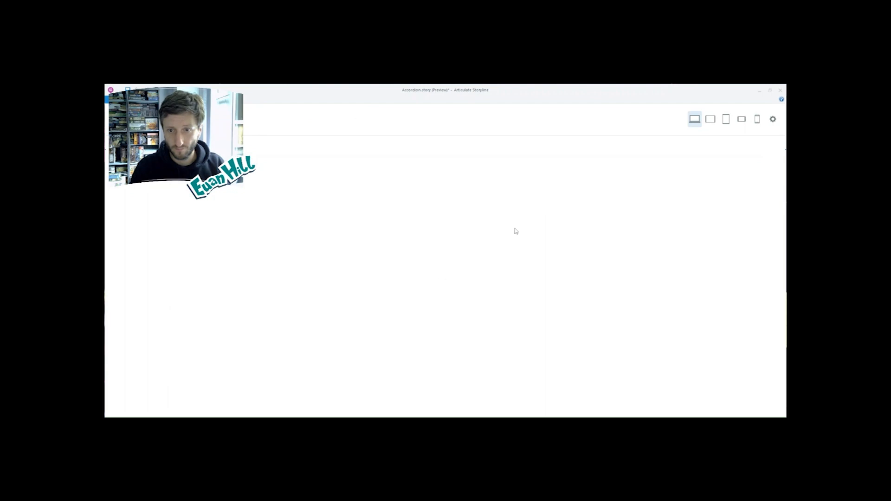
click(256, 310)
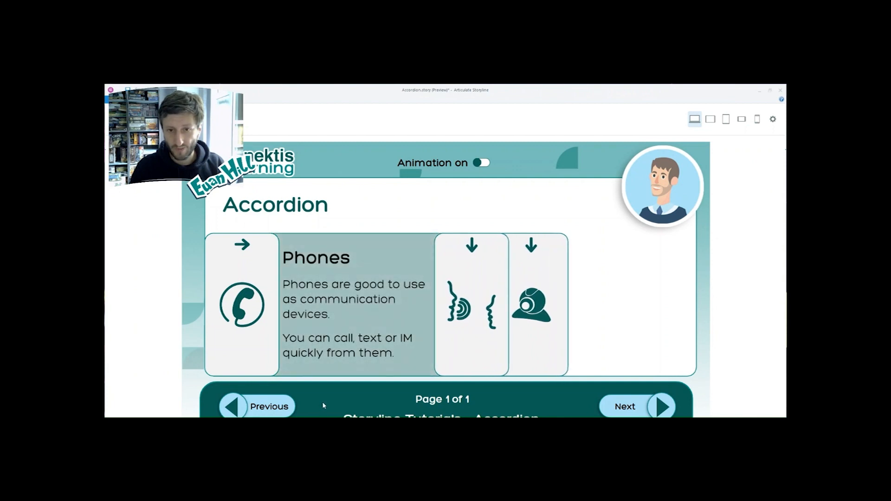
click(253, 312)
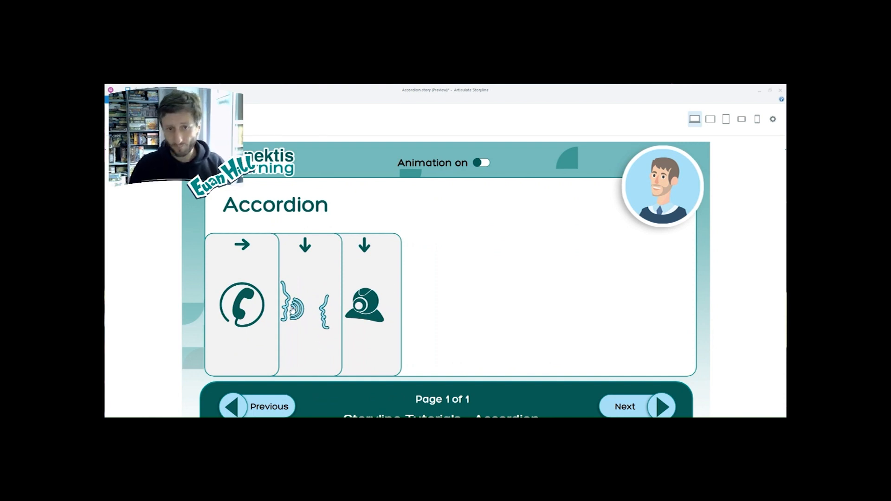
key(Escape)
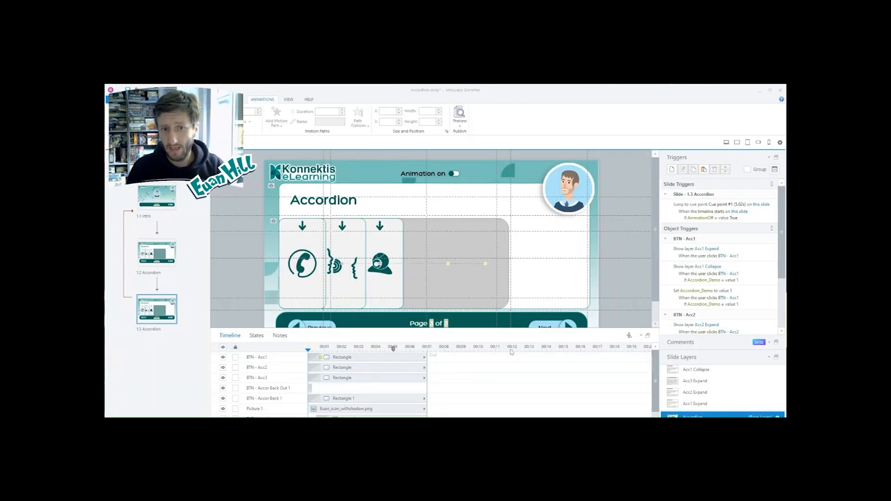
click(713, 408)
click(714, 393)
click(715, 382)
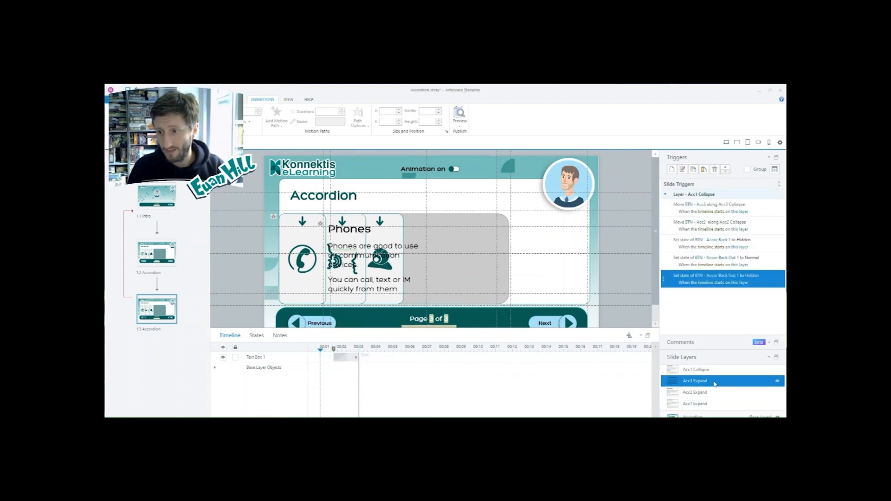
click(716, 393)
click(717, 371)
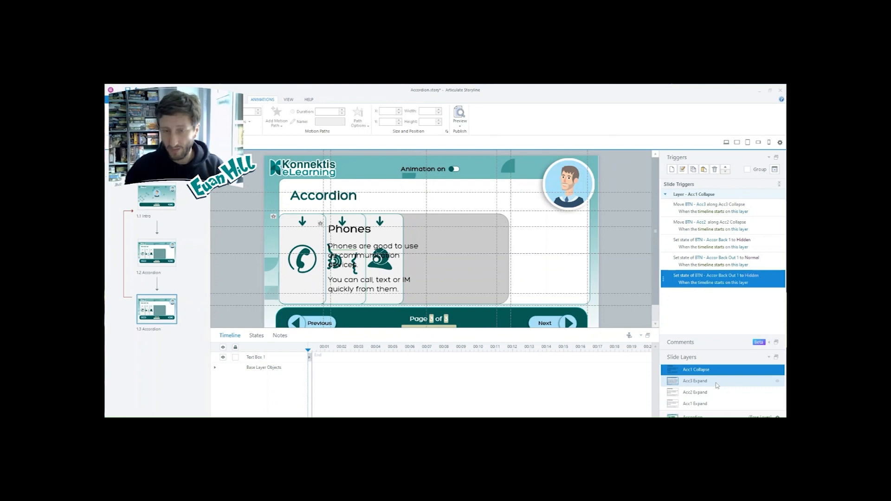
click(692, 416)
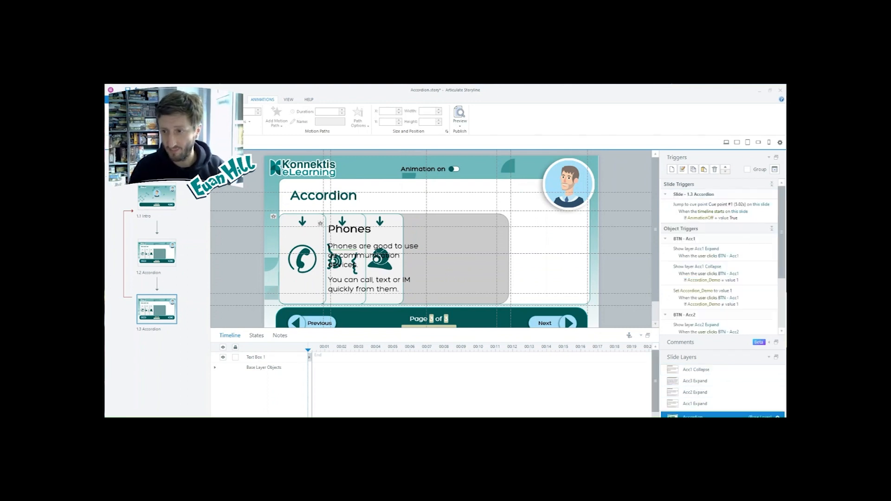
Step: Duplicate the Acc1 Collapse layer and rename the copy Acc2 Collapse
click(692, 370)
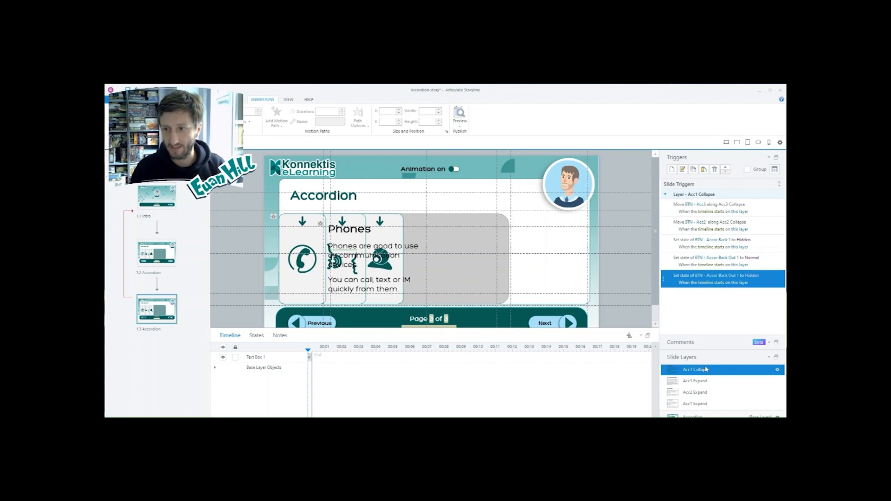
key(ctrl+c)
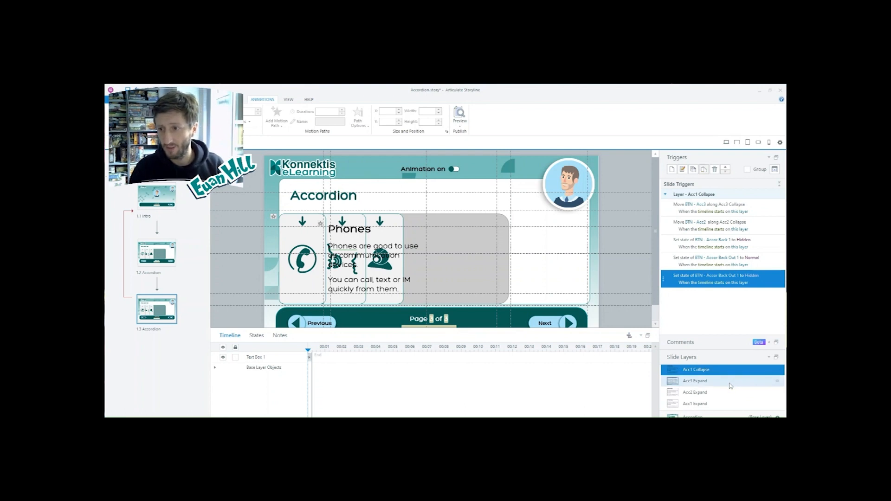
key(ctrl+v)
double_click(691, 371)
drag(692, 371, 730, 372)
key(Left)
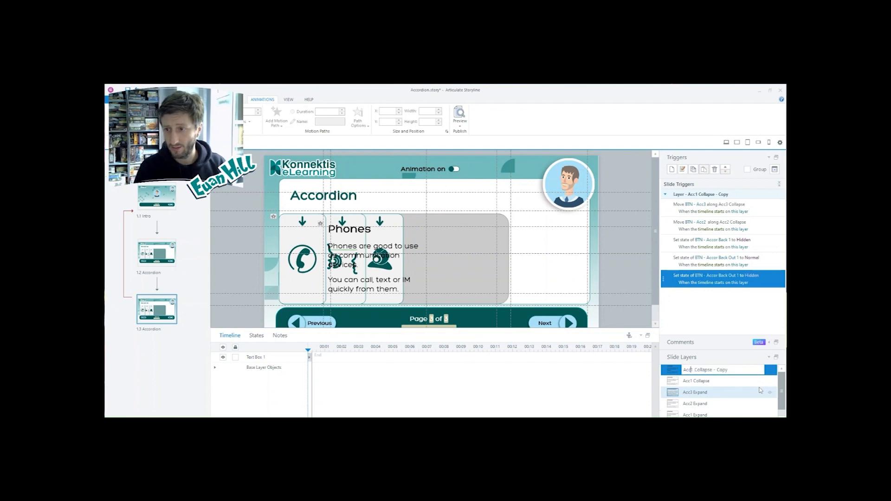
drag(729, 370, 713, 371)
key(BackSpace)
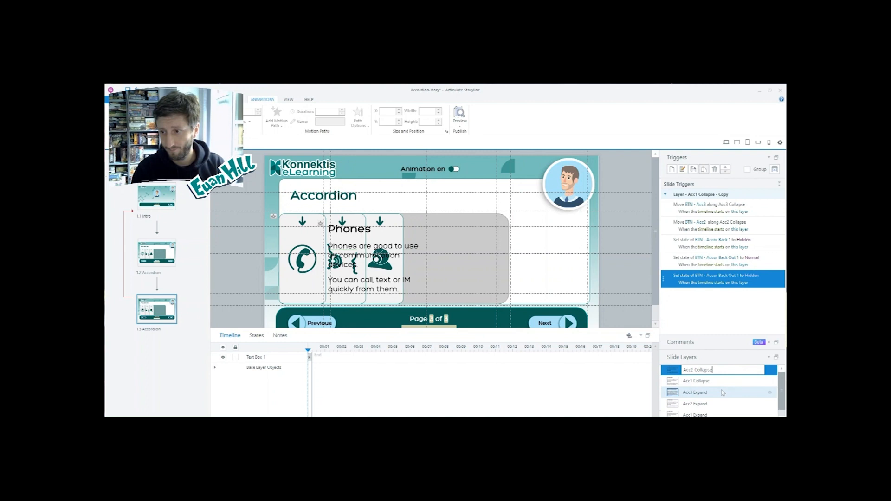
key(Return)
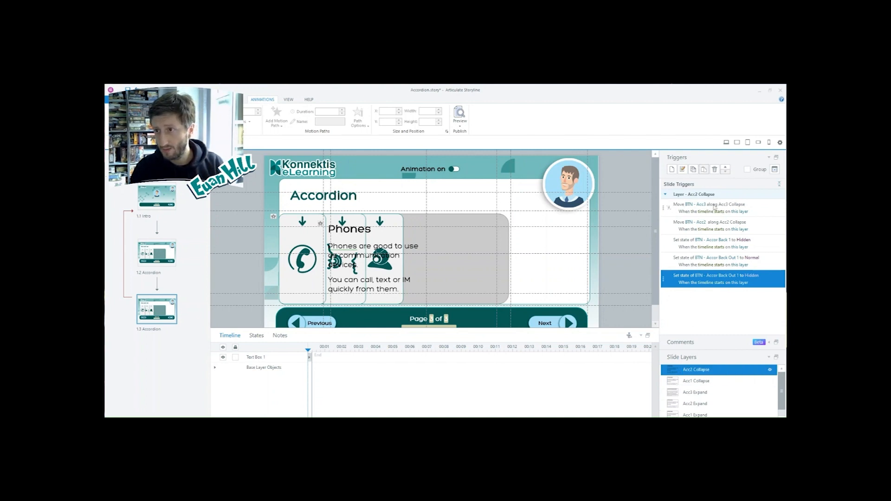
Step: Delete the trigger that moves BTN - Acc2 from the Acc2 Collapse layer
click(765, 209)
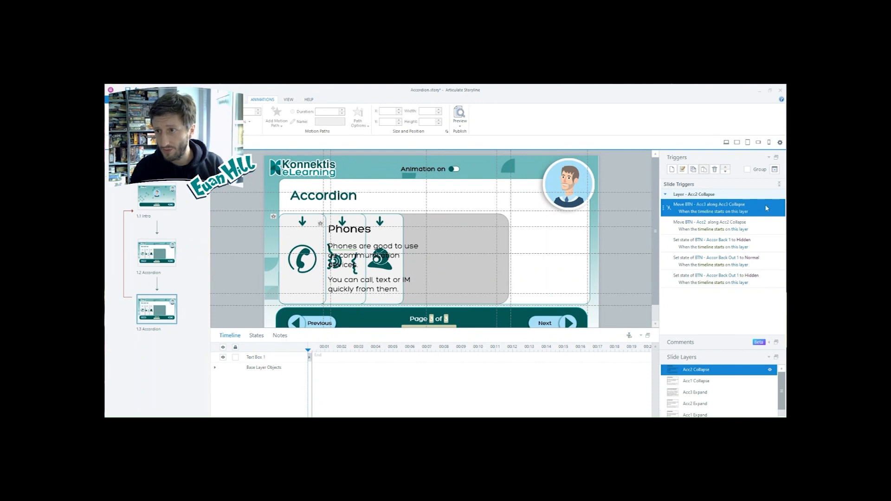
click(764, 224)
key(Delete)
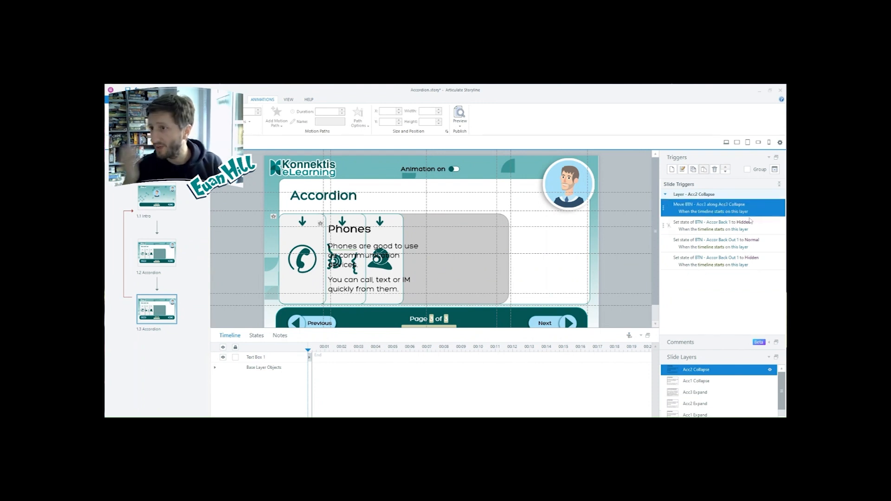
click(768, 232)
key(Down)
key(Down)
key(Up)
key(Up)
key(Down)
key(Down)
key(Up)
key(Up)
key(Up)
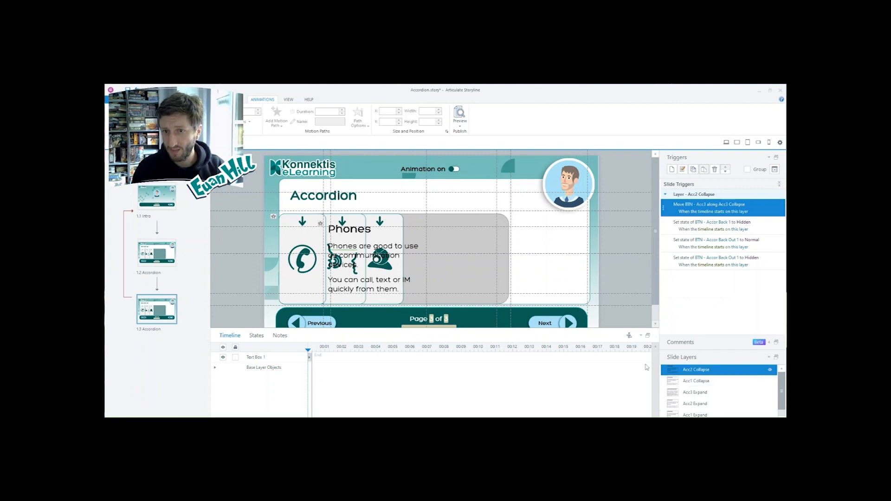
click(356, 225)
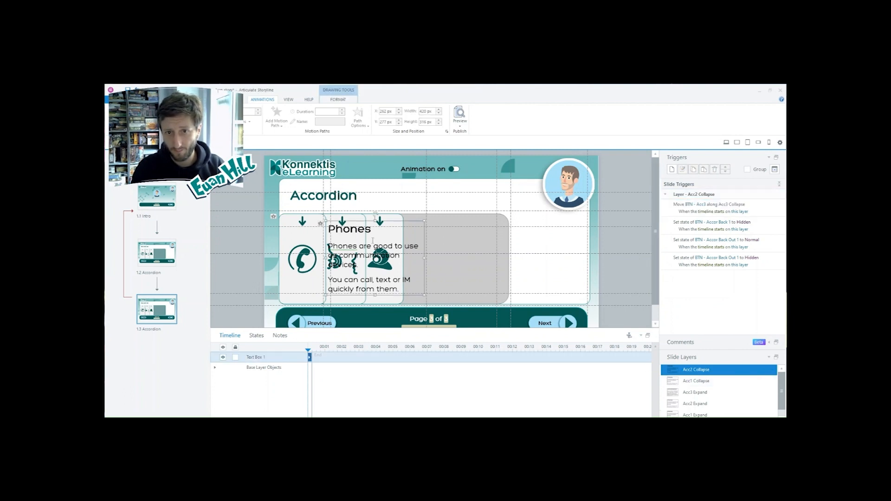
key(Delete)
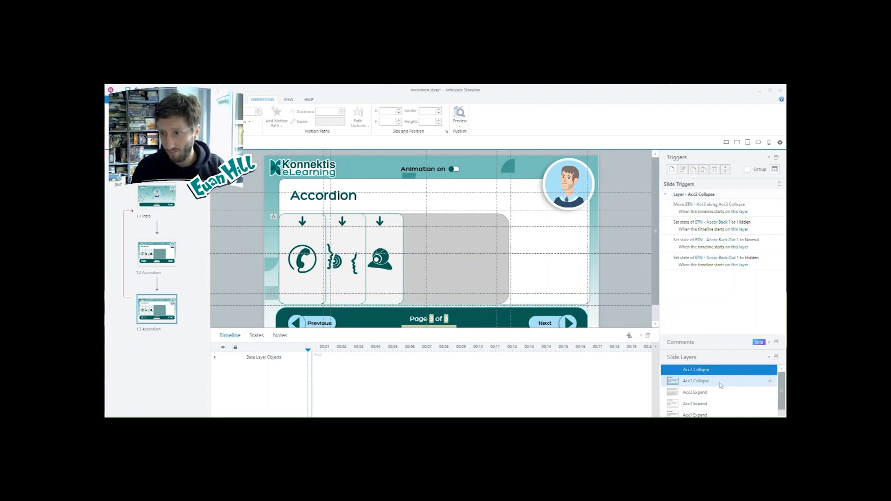
key(ctrl+z)
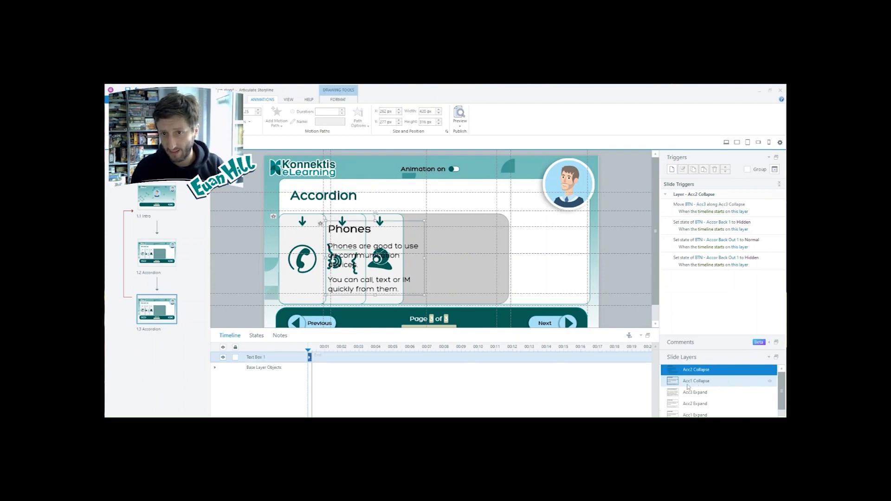
Step: Copy the Conversation text box from the Acc2 Expand layer and use it to replace the Phones text box on Acc2 Collapse
scroll(733, 403, down, 1)
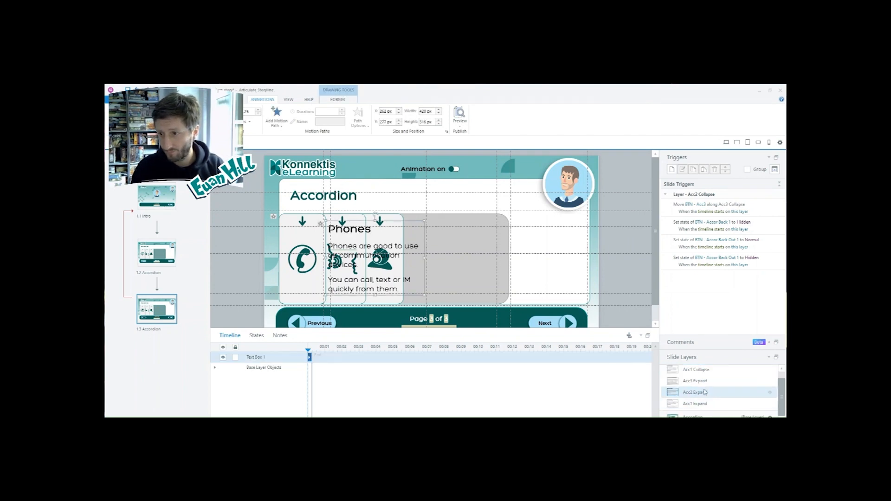
click(700, 393)
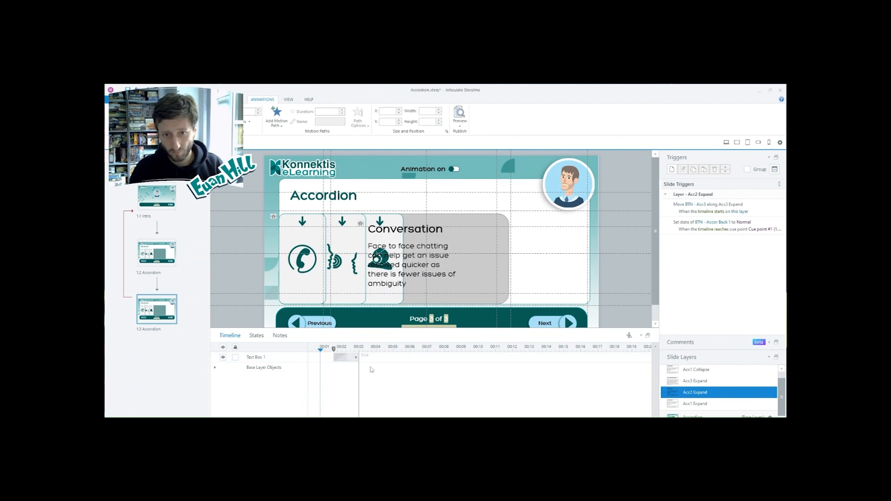
click(346, 360)
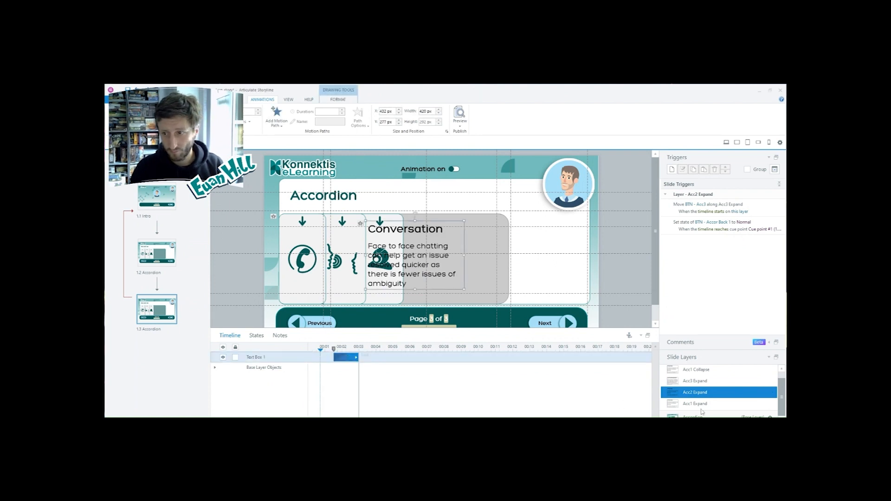
scroll(707, 391, up, 1)
click(696, 369)
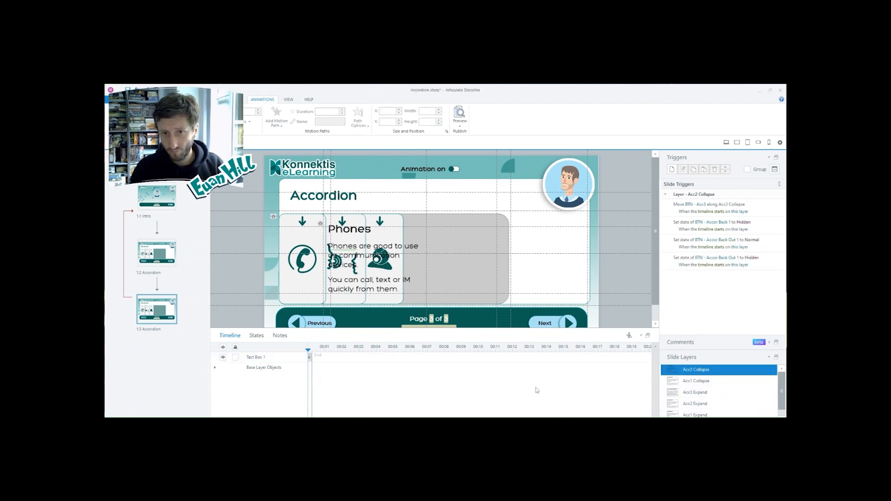
click(332, 223)
key(Delete)
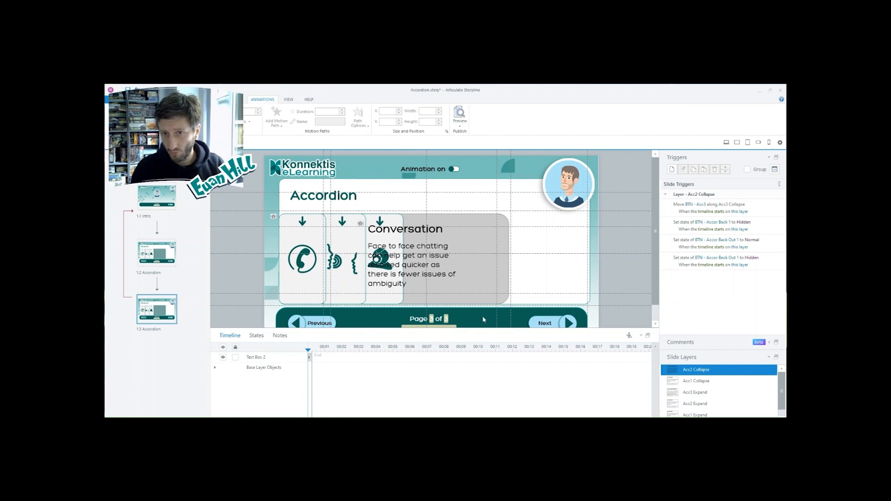
Step: Remove the Conversation text box's entrance animation on Acc2 Collapse and give it an exit animation lasting 0.25 seconds
click(309, 357)
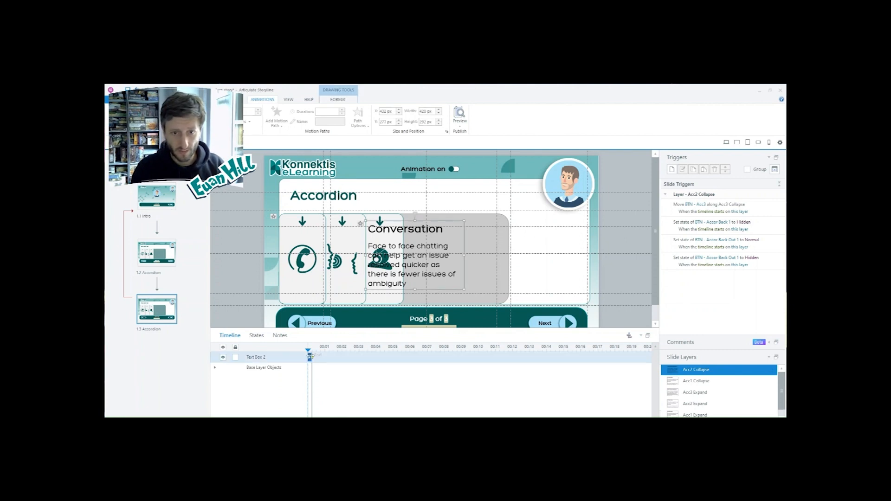
click(120, 140)
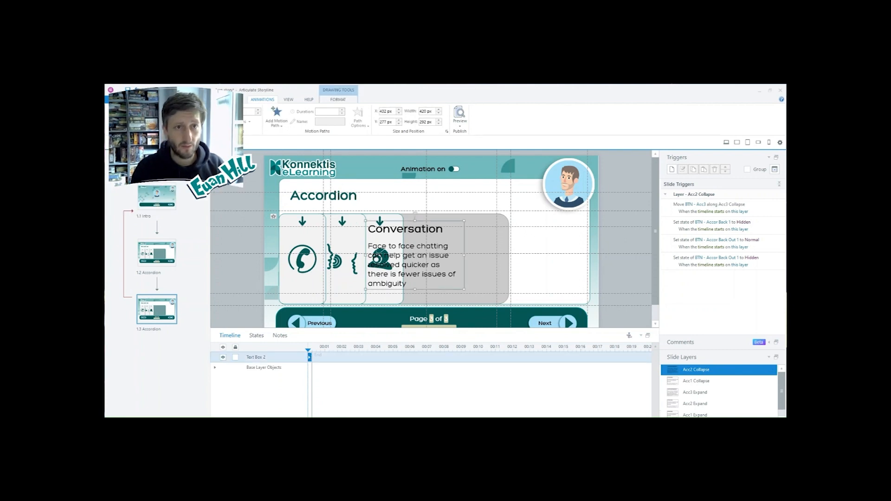
click(207, 117)
click(153, 140)
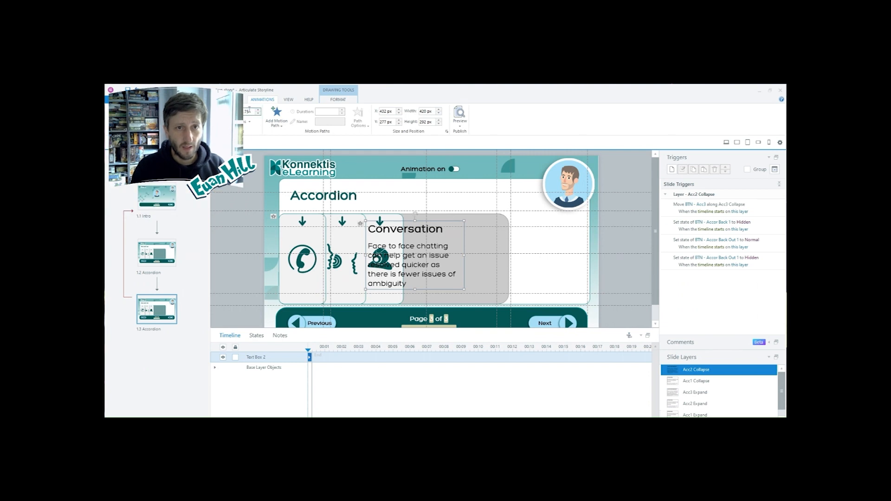
text(25)
key(Tab)
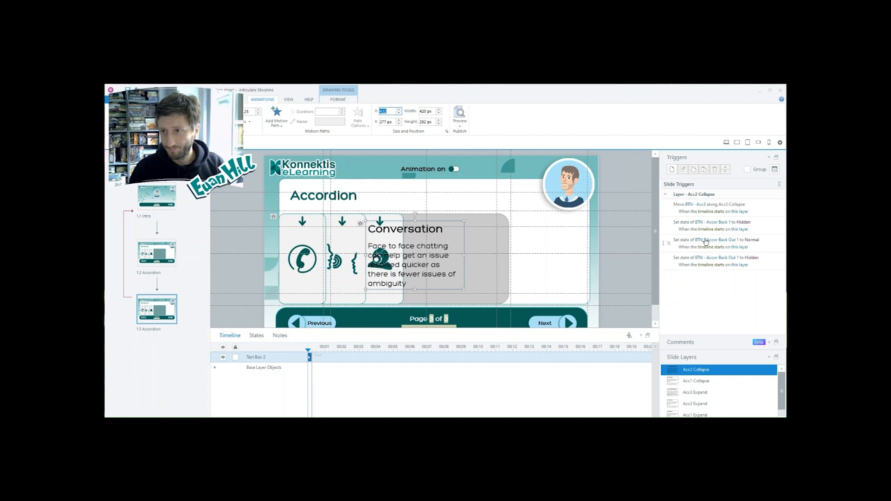
Step: On the base layer, copy the Set Accordion_Demo trigger from BTN - Acc1 to BTN - Acc2 and make the copy set value 2
scroll(723, 400, down, 1)
click(715, 415)
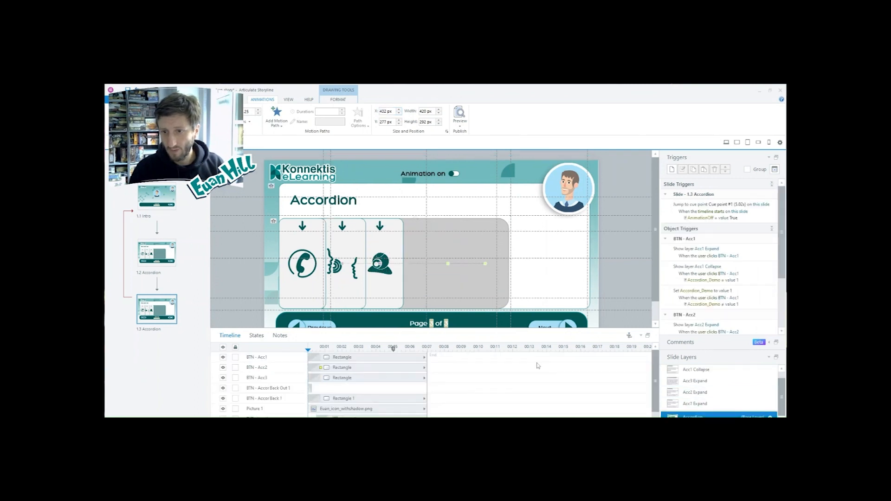
click(354, 237)
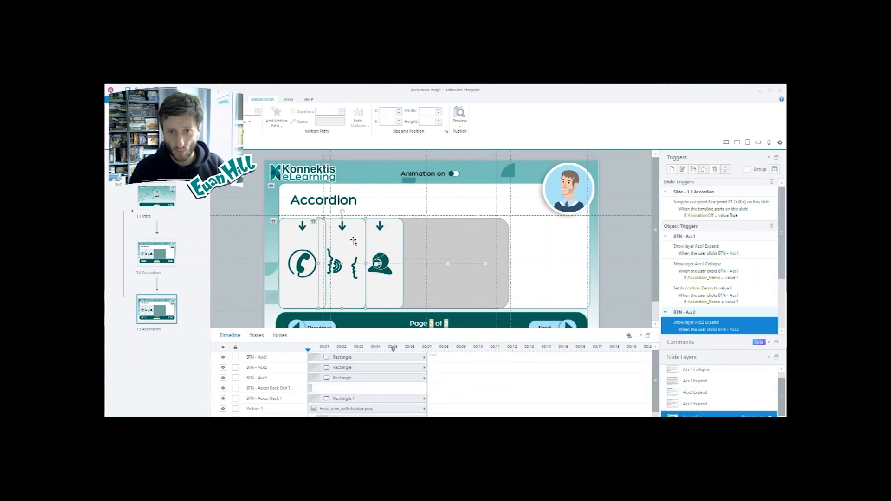
scroll(766, 327, down, 1)
click(760, 250)
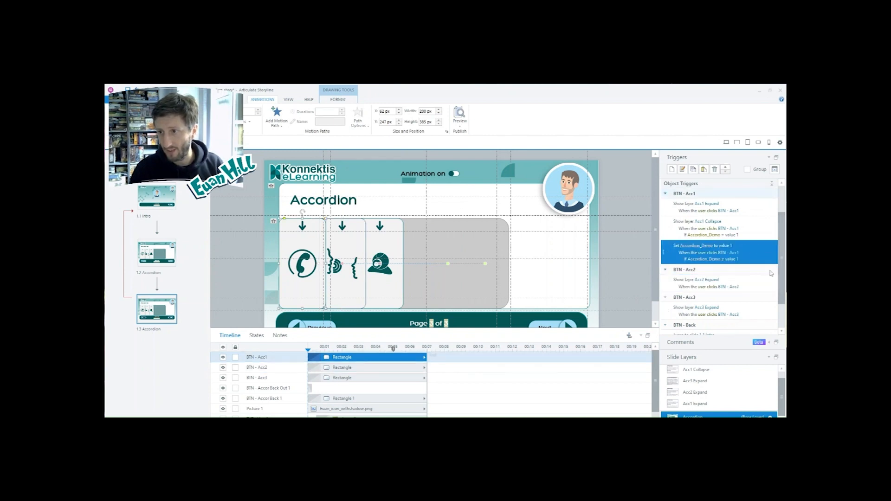
click(752, 287)
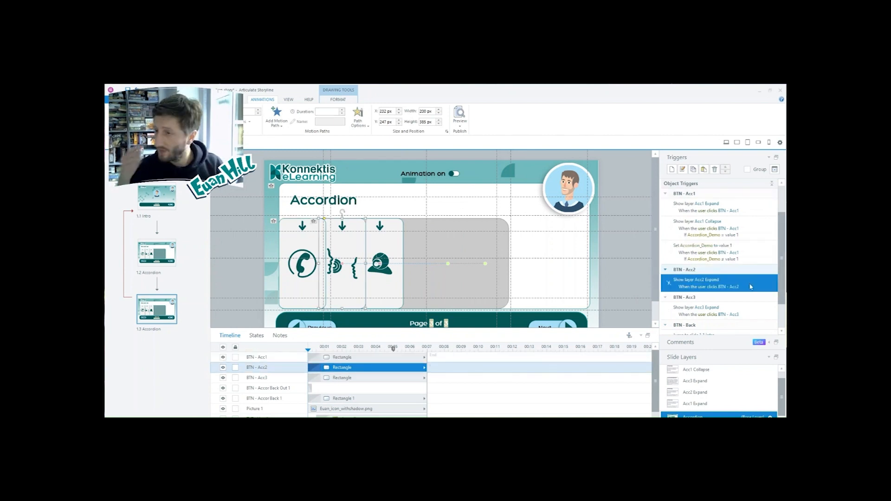
key(ctrl+v)
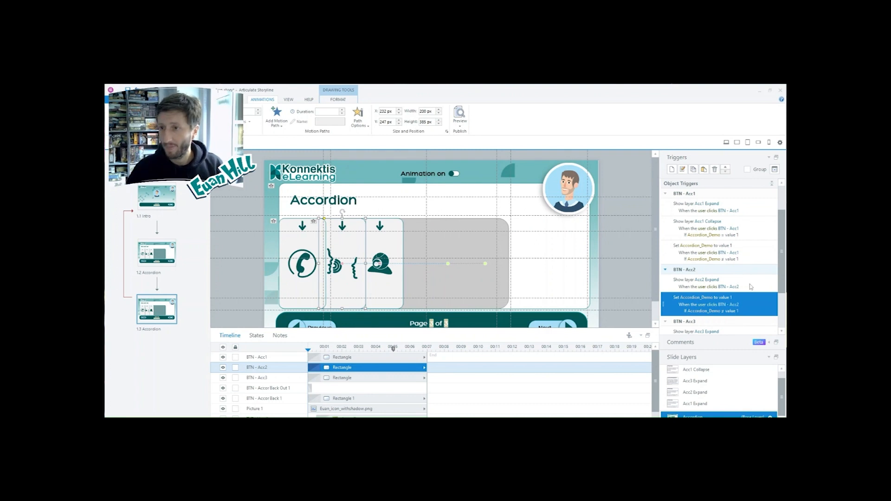
click(731, 298)
text(2)
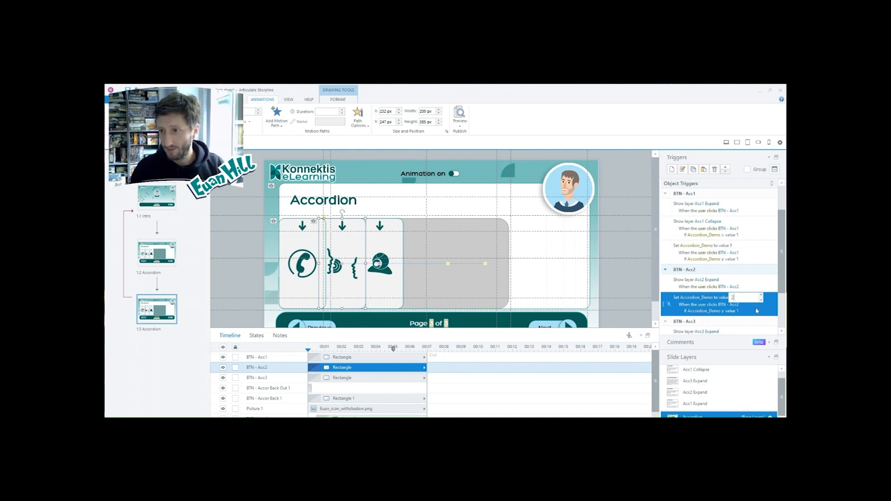
key(Return)
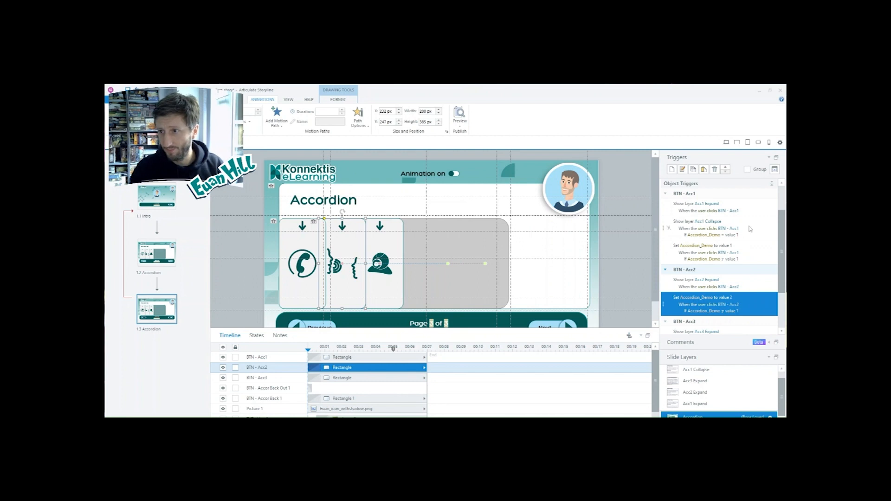
Step: Copy the Show layer Acc1 Collapse trigger to BTN - Acc2, place it above the variable trigger and set its condition value to 2
click(755, 247)
click(750, 237)
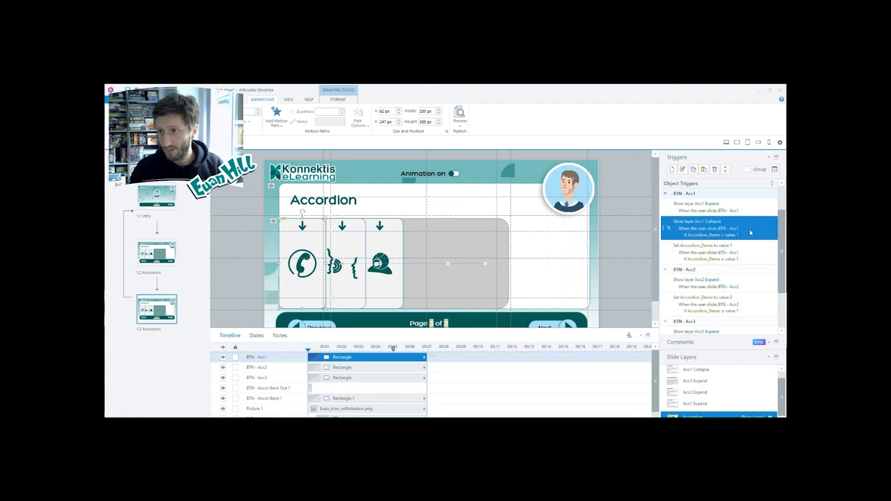
click(752, 282)
key(ctrl+v)
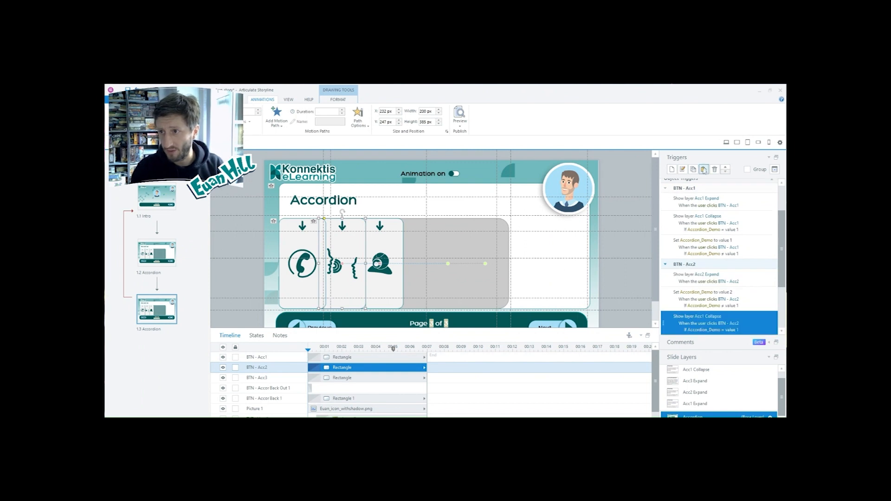
click(725, 166)
click(738, 308)
text(2)
key(Return)
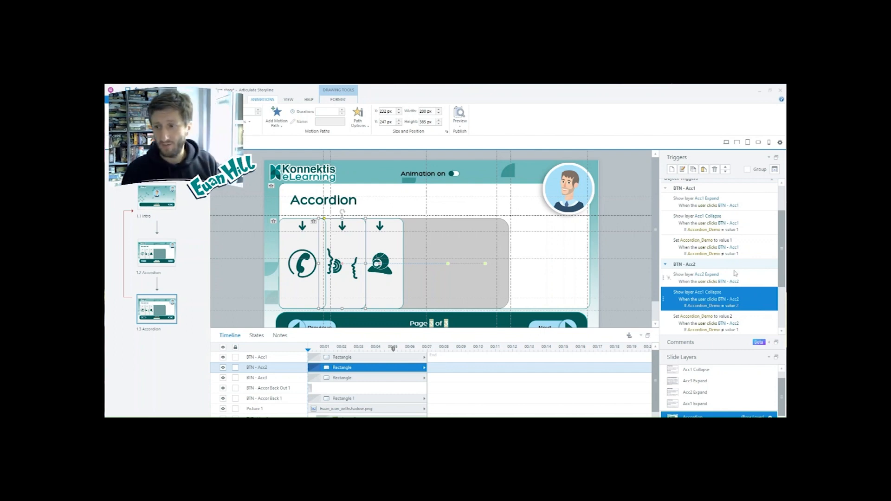
Step: Preview slide 1.3, test the conversation button's expand and collapse and the phone button, and return to editing
scroll(718, 374, up, 1)
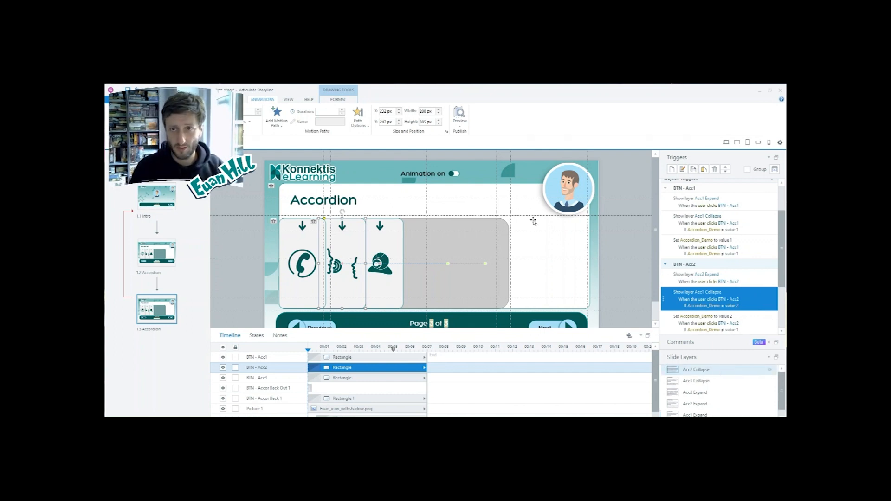
click(460, 126)
click(452, 133)
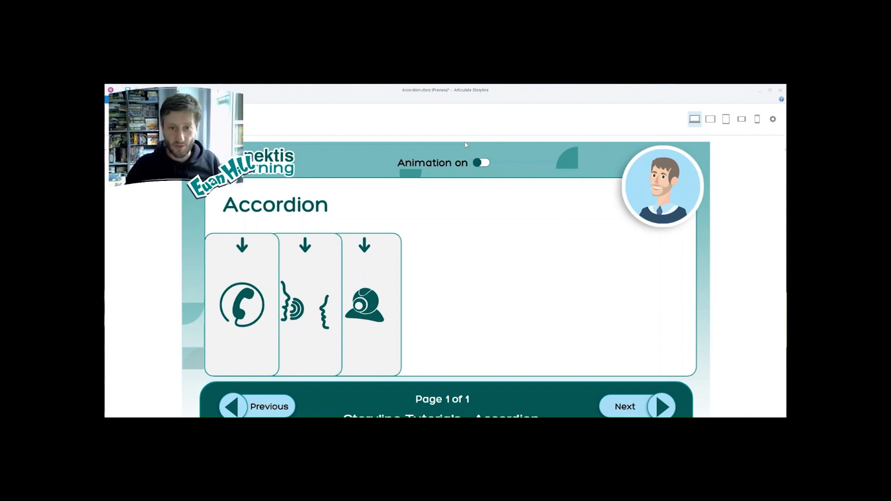
click(305, 276)
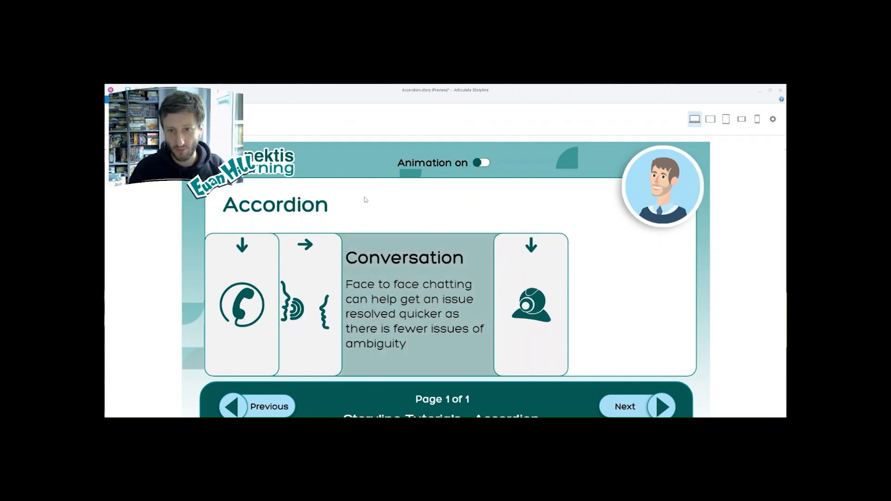
click(302, 311)
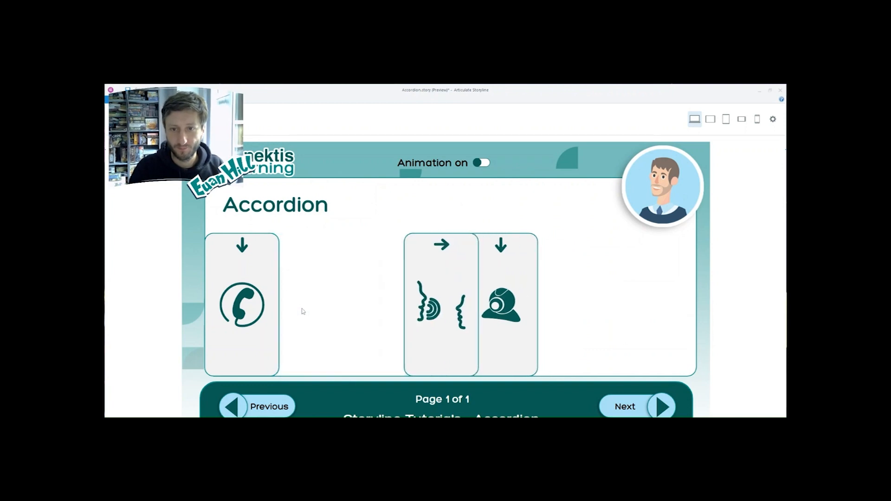
click(251, 314)
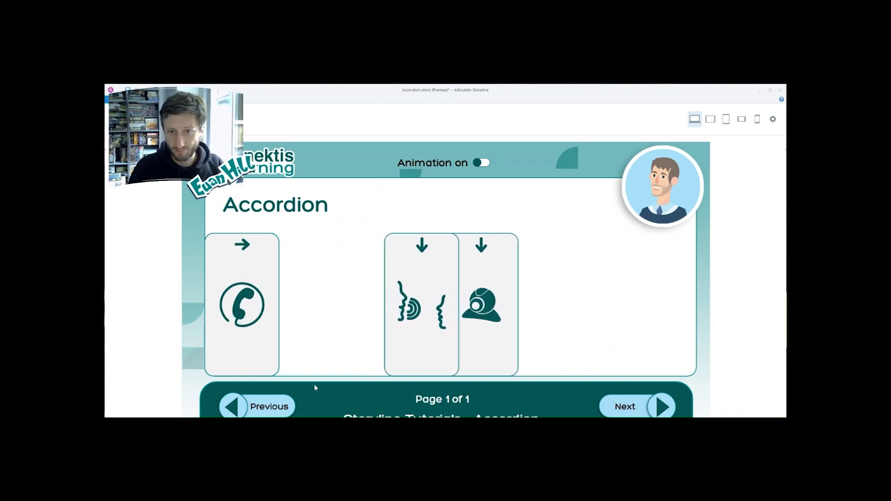
click(314, 282)
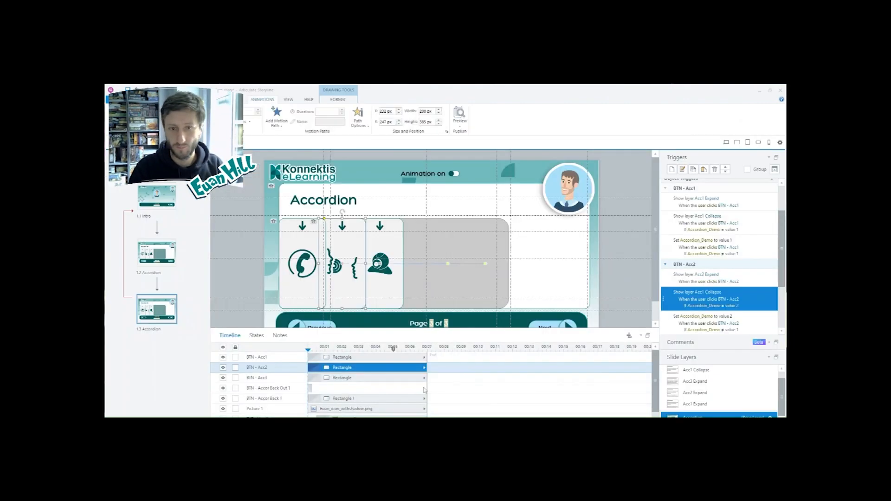
Step: For BTN - Acc2, set the variable trigger's condition value to 2 and make the collapse trigger show the Acc2 Collapse layer
click(757, 284)
click(760, 297)
scroll(747, 295, down, 1)
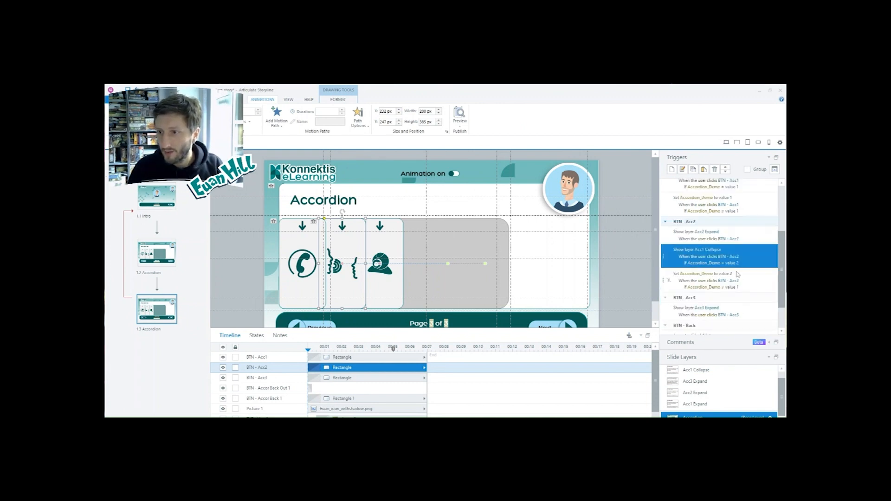
click(711, 251)
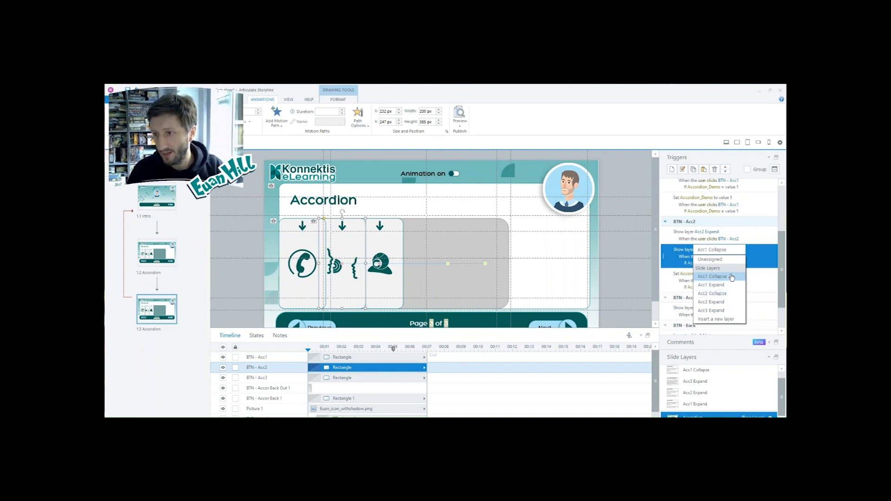
click(712, 293)
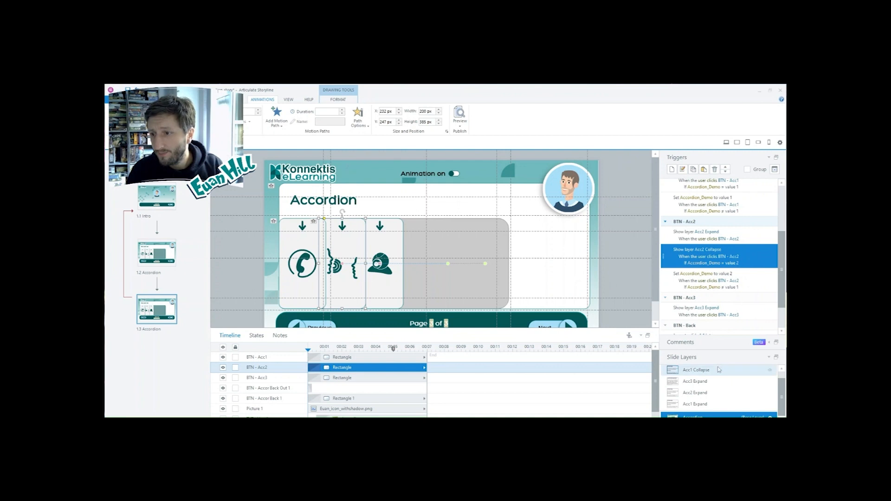
Step: Preview slide 1.3 and test switching between the conversation and phone buttons
click(461, 128)
click(448, 139)
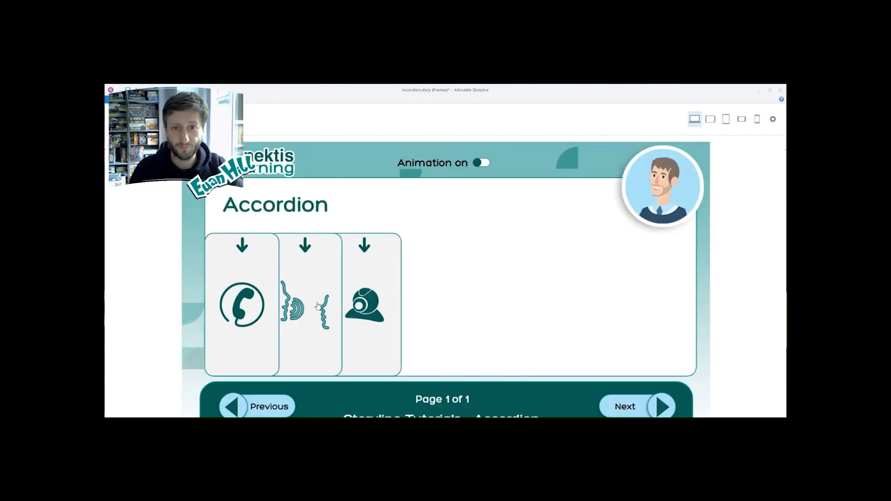
click(304, 310)
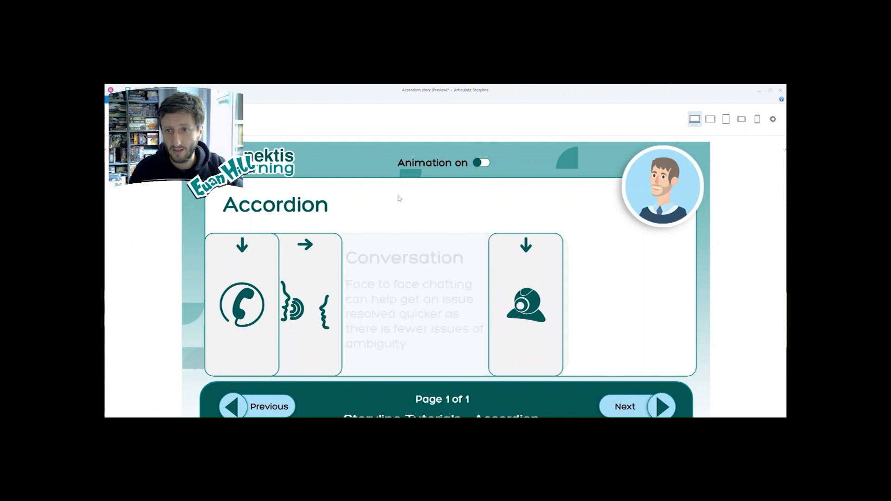
click(249, 301)
click(248, 302)
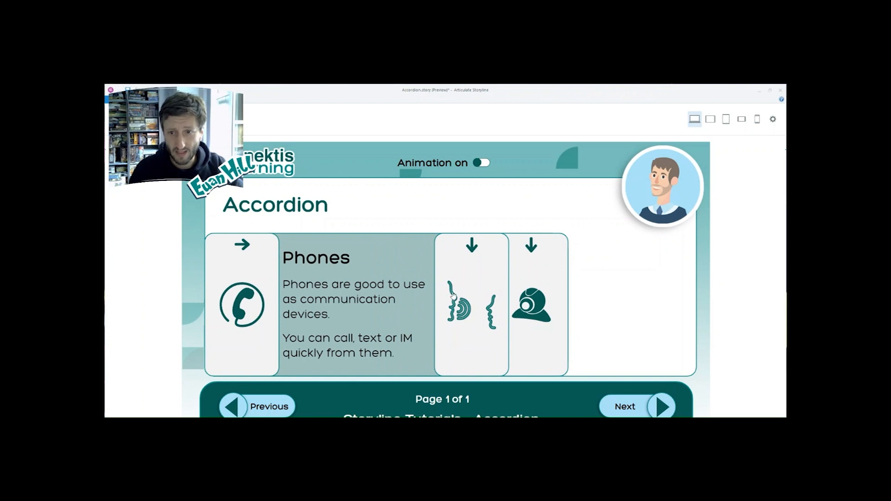
click(464, 306)
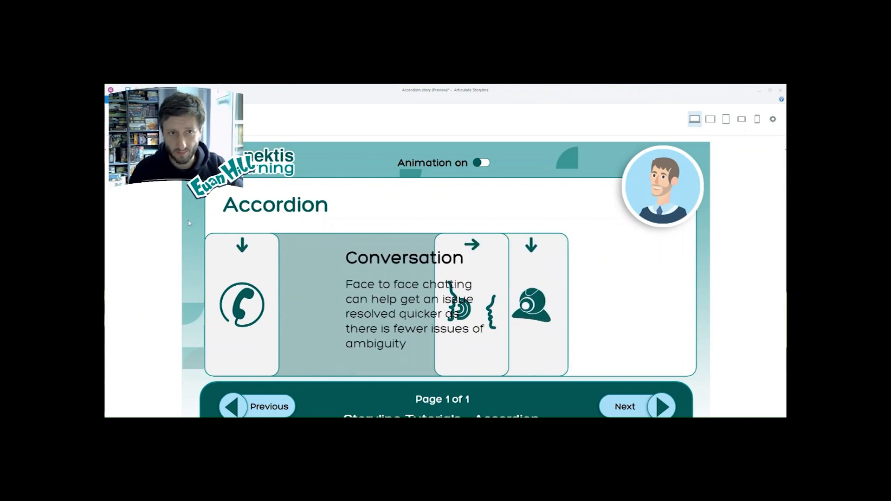
Step: Replay the slide preview, test expanding and collapsing the phone button before expanding the conversation button, and return to editing
click(156, 119)
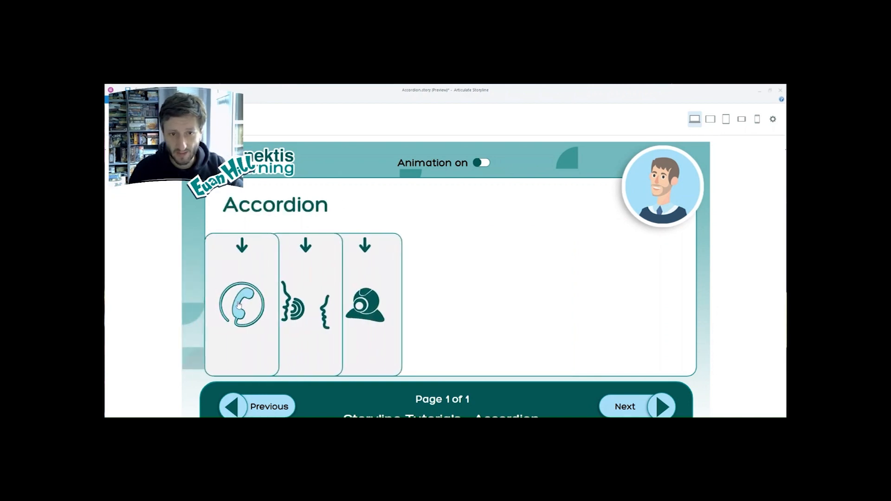
click(239, 305)
click(245, 309)
click(311, 288)
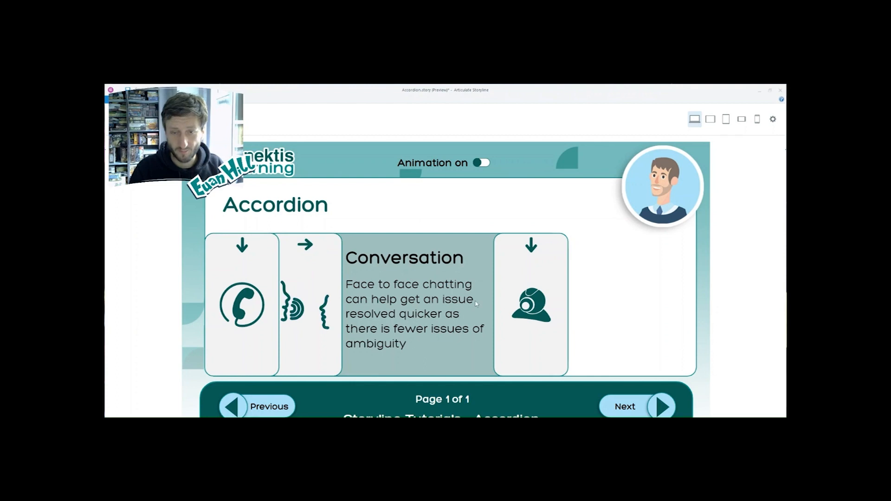
key(Escape)
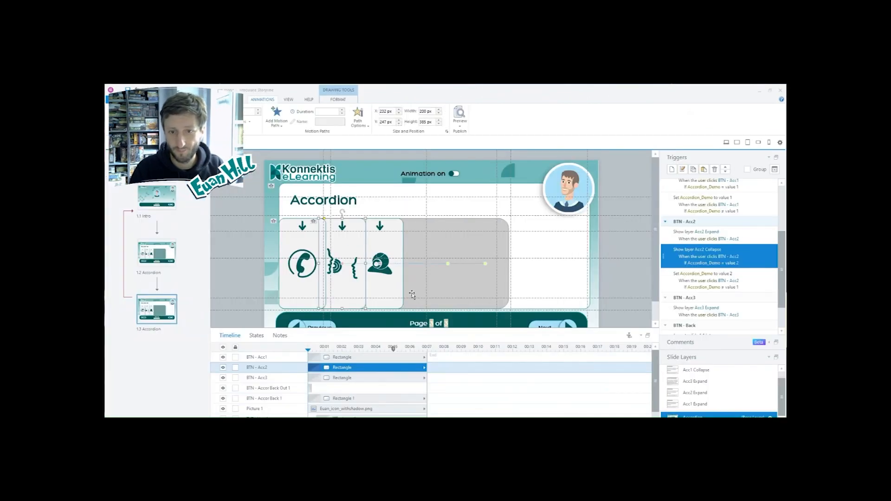
Step: Delete the down arrow from the hover state of BTN - Acc1 and finish editing its states
click(257, 336)
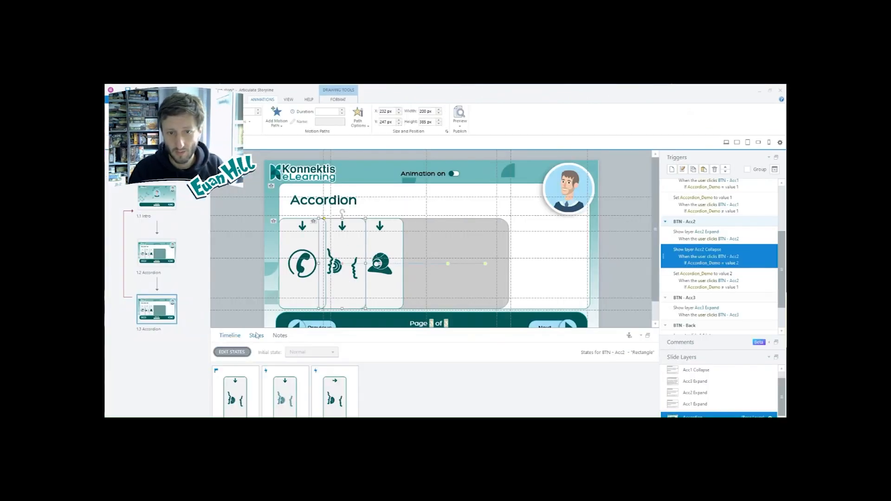
click(230, 336)
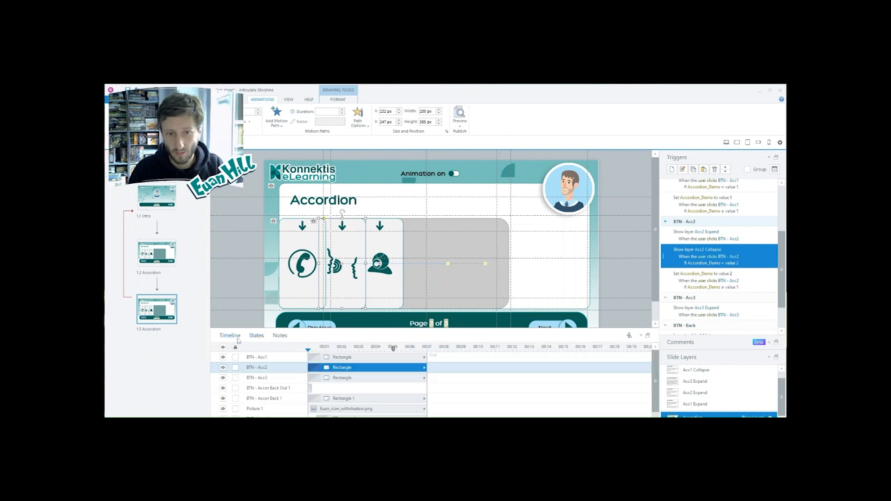
click(292, 263)
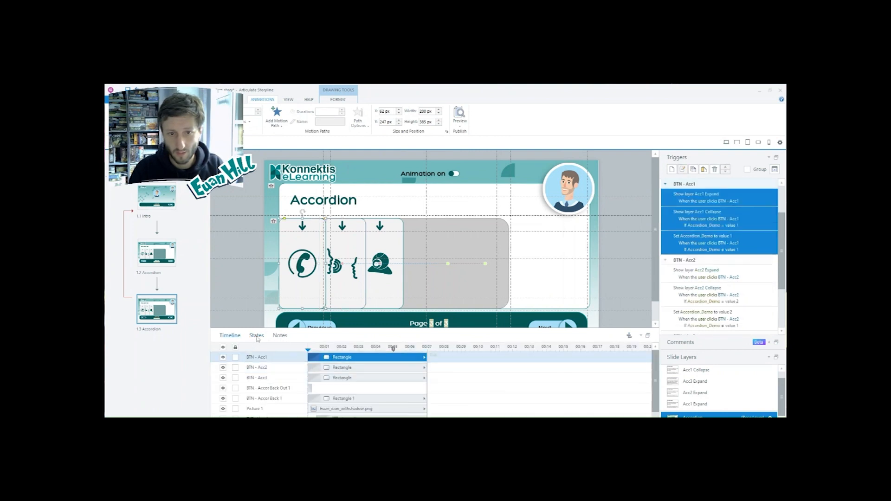
click(257, 336)
click(229, 352)
click(284, 382)
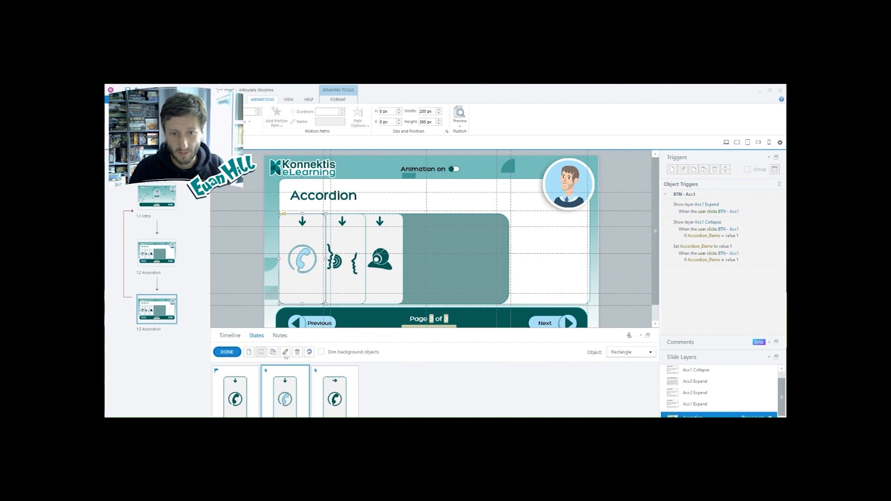
click(303, 222)
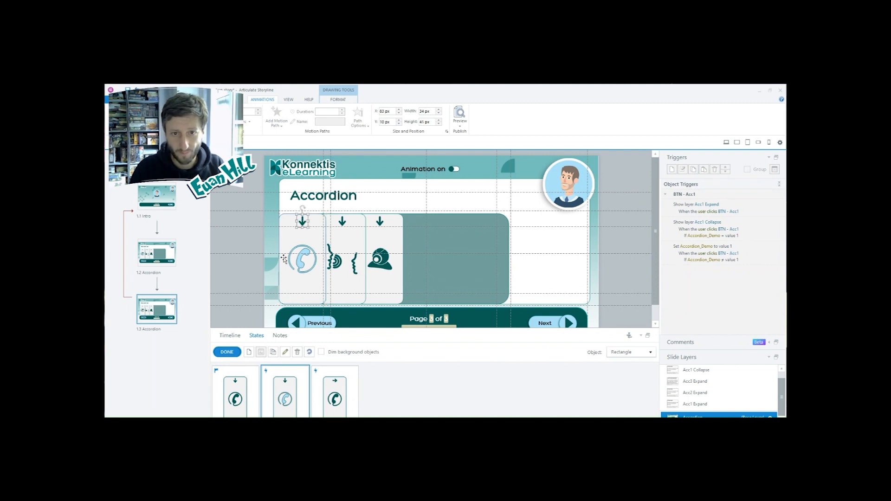
click(250, 310)
click(227, 353)
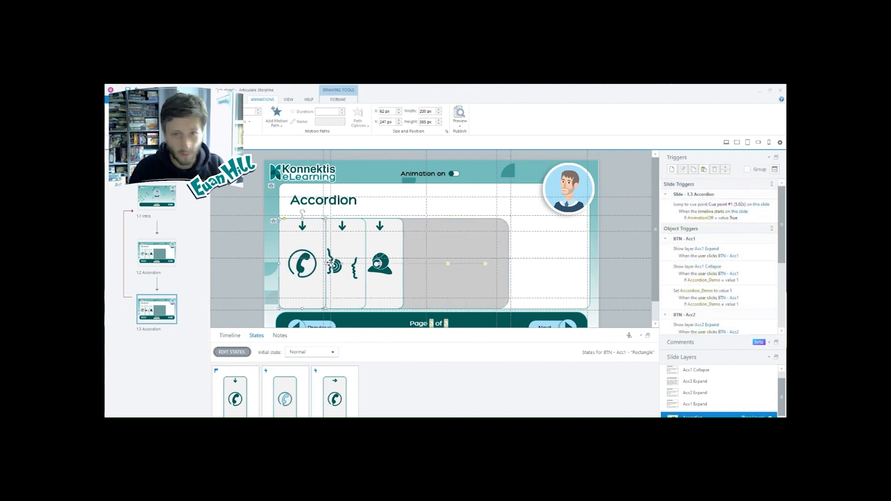
Step: Delete both parts of the down arrow from the hover state of BTN - Acc2 and finish editing its states
click(343, 236)
click(232, 353)
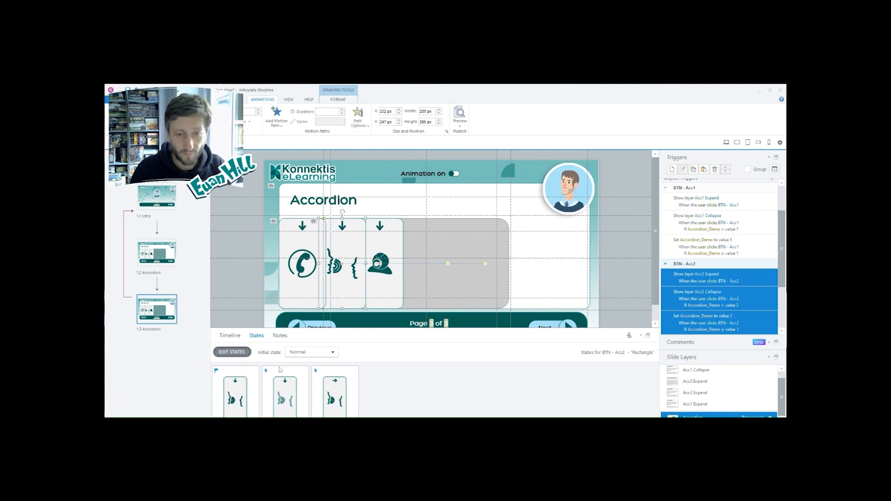
click(284, 385)
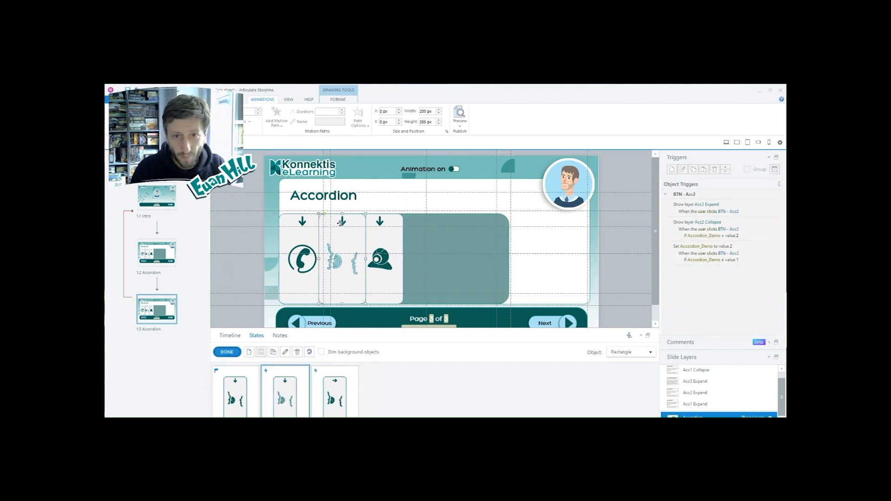
click(314, 261)
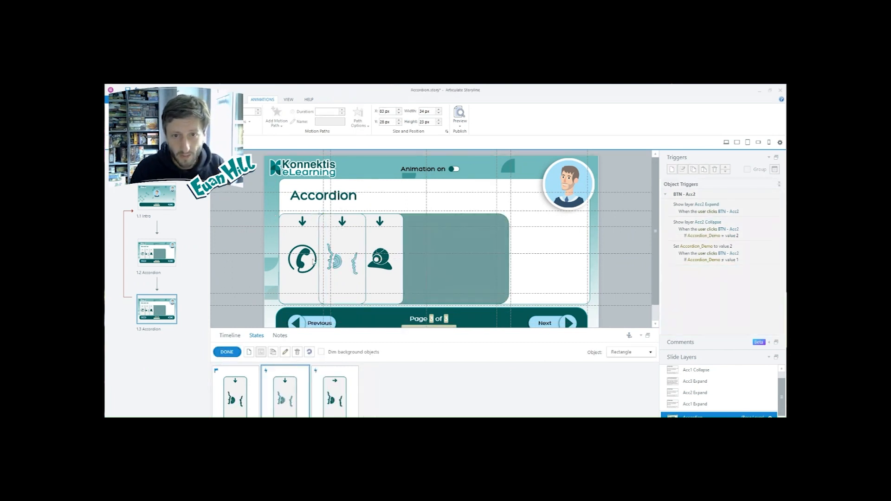
click(344, 223)
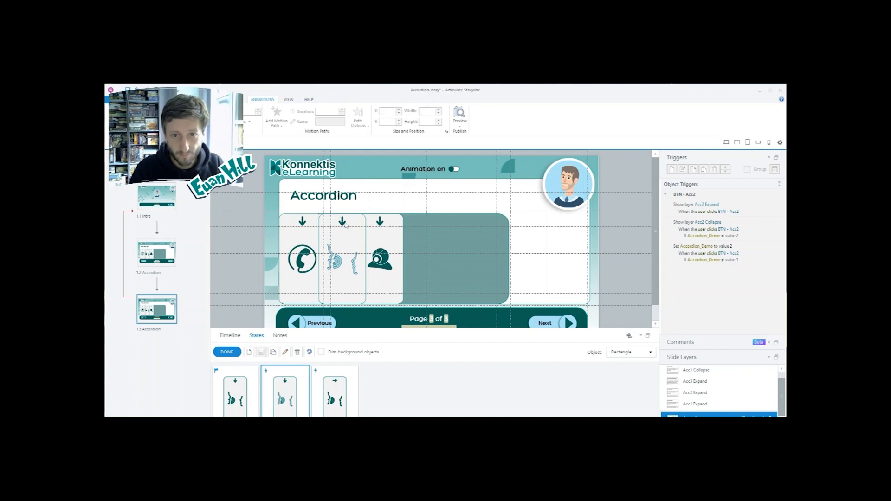
click(343, 222)
key(Delete)
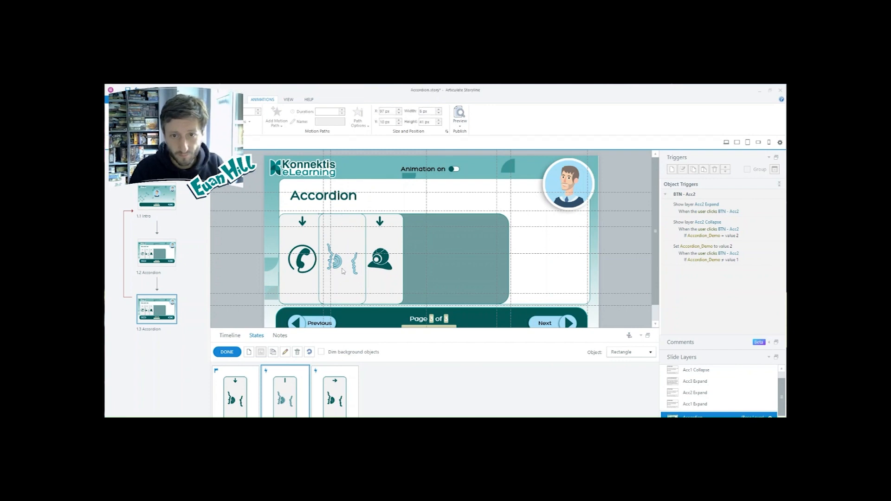
click(226, 352)
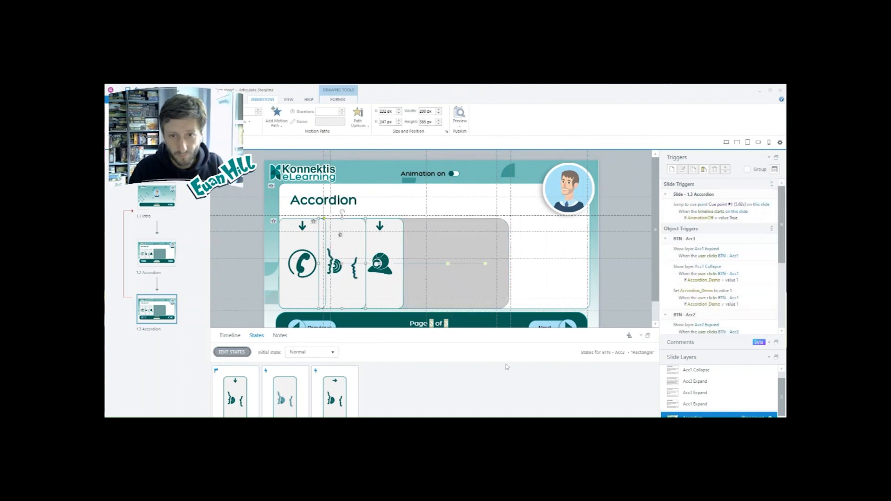
Step: Delete both parts of the down arrow from the hover state of BTN - Acc3 and finish editing its states
click(382, 276)
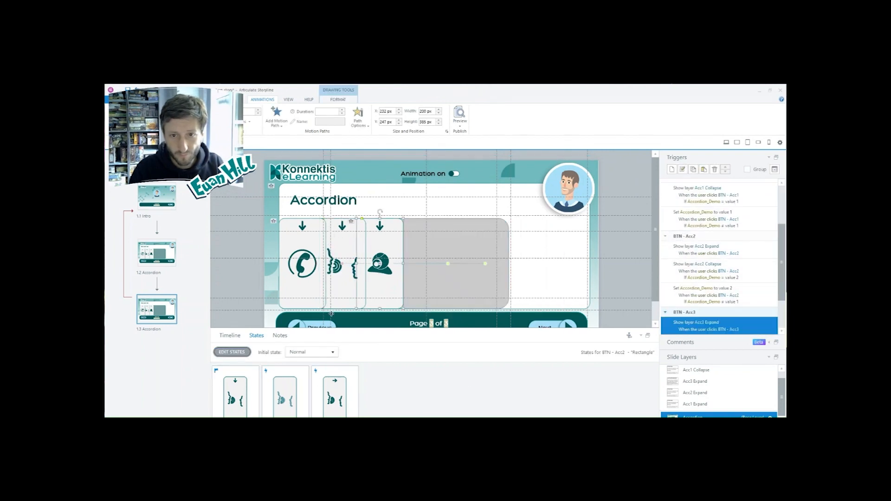
click(231, 351)
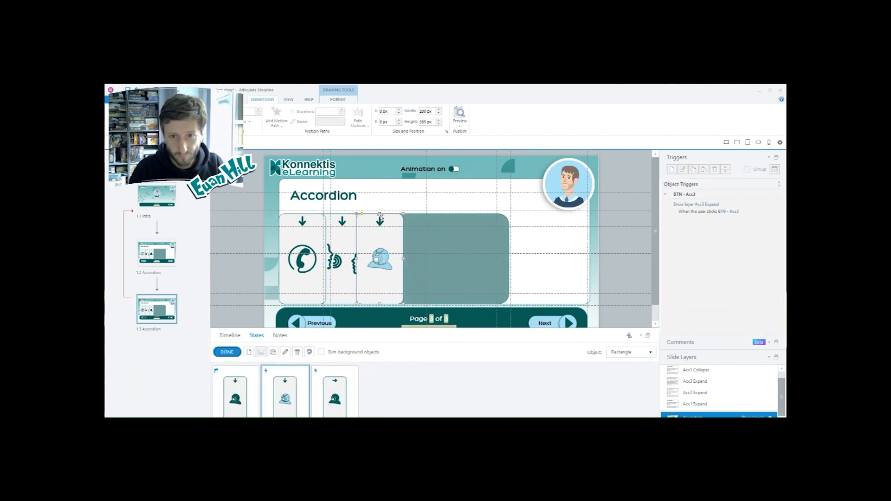
key(Delete)
click(383, 233)
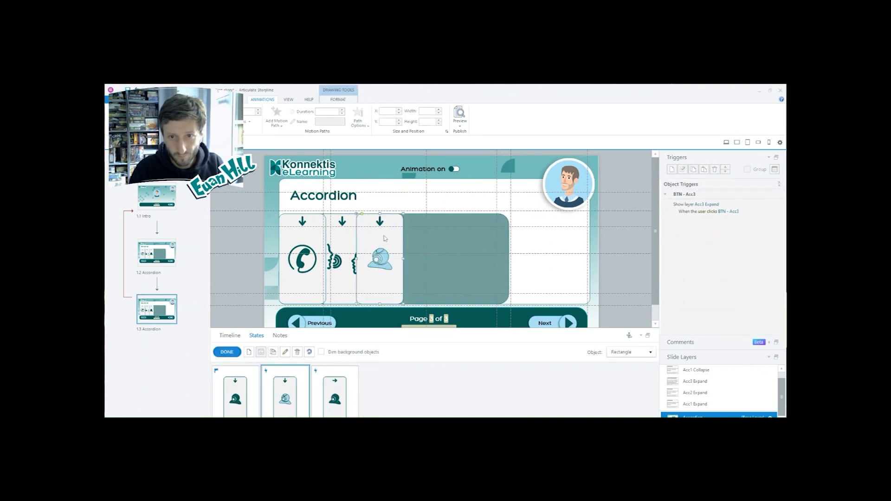
key(Delete)
key(ctrl+z)
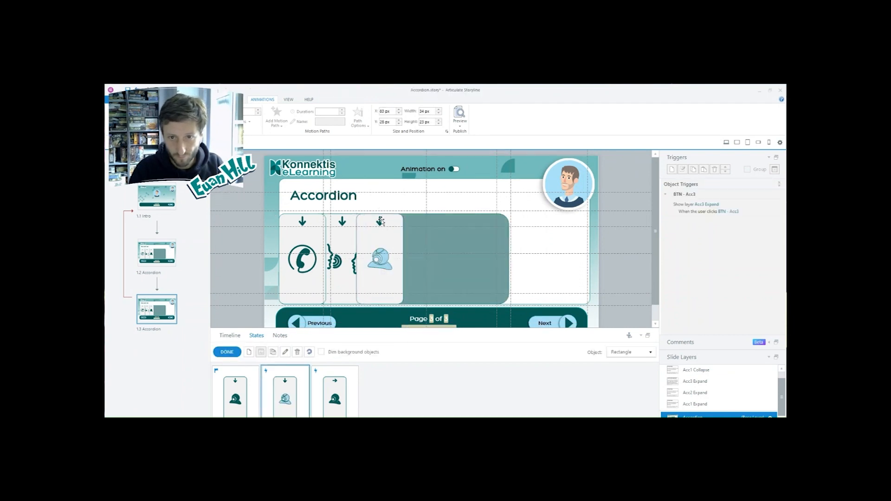
click(380, 221)
click(380, 224)
key(Delete)
click(380, 223)
key(Delete)
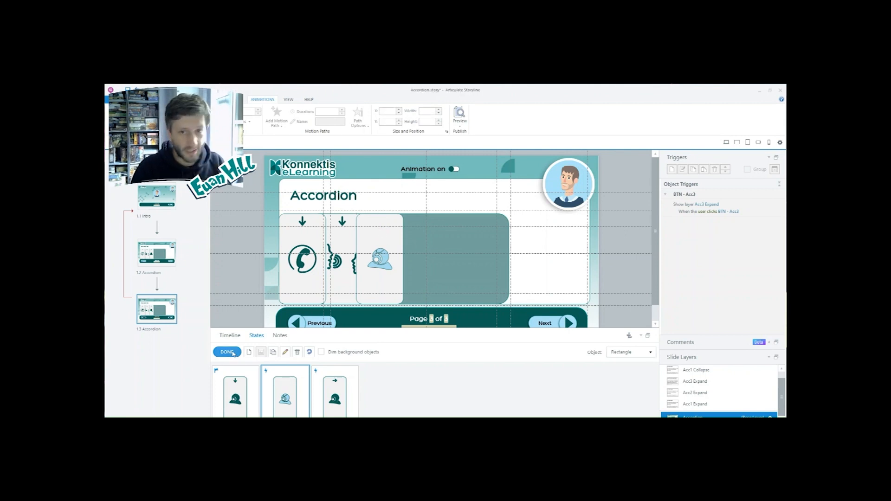
click(229, 352)
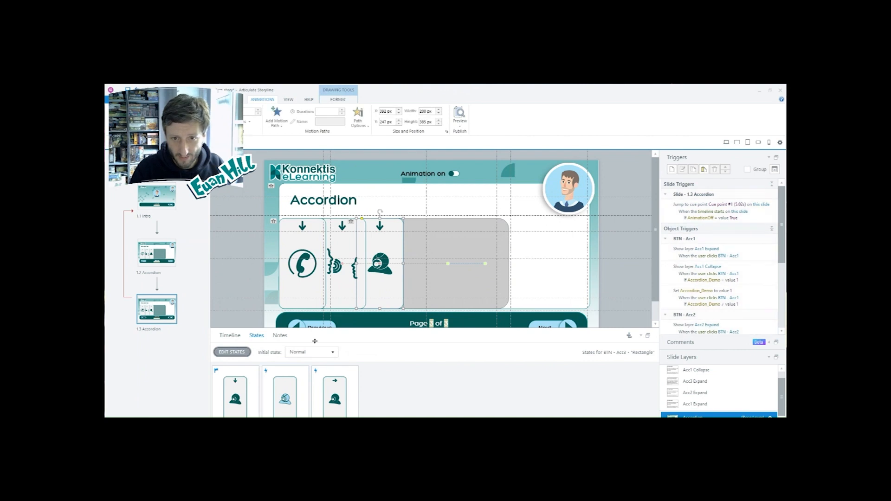
Step: Check the states of BTN - Acc2 and BTN - Acc1 and the Acc2 Collapse layer's triggers, and return to the base layer's timeline
click(345, 285)
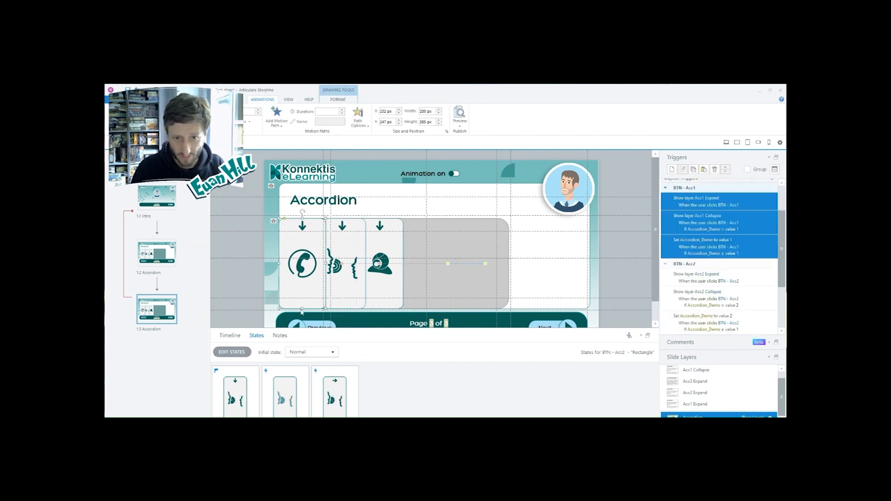
click(309, 288)
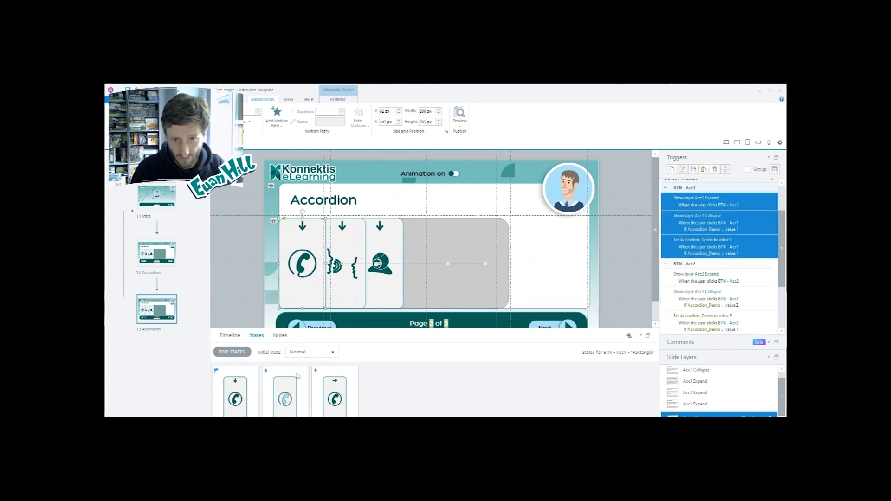
scroll(699, 378, up, 1)
click(696, 370)
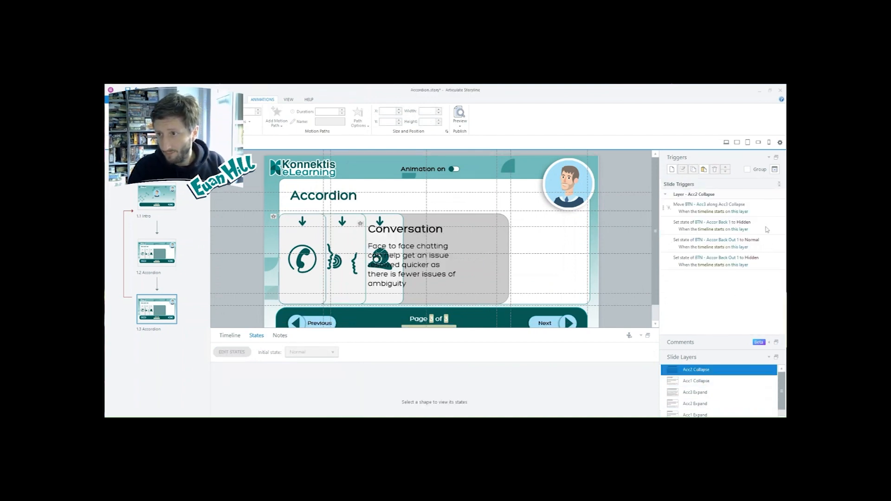
scroll(713, 364, down, 1)
click(696, 415)
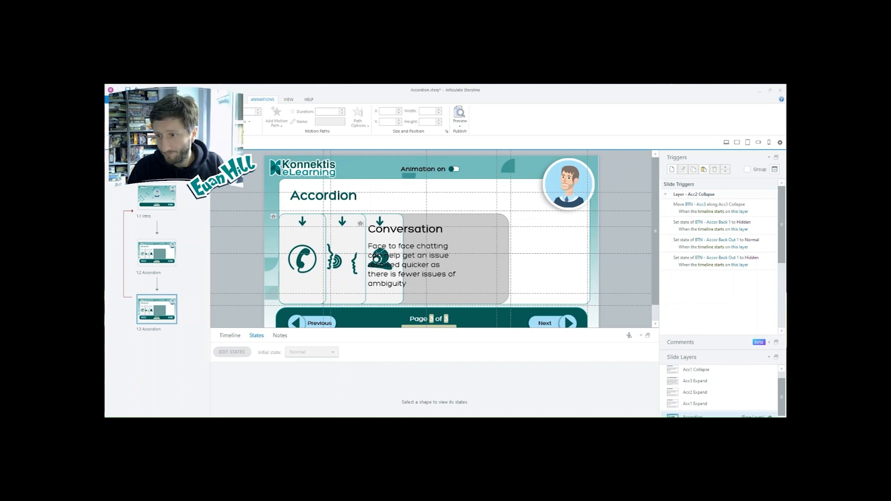
click(231, 336)
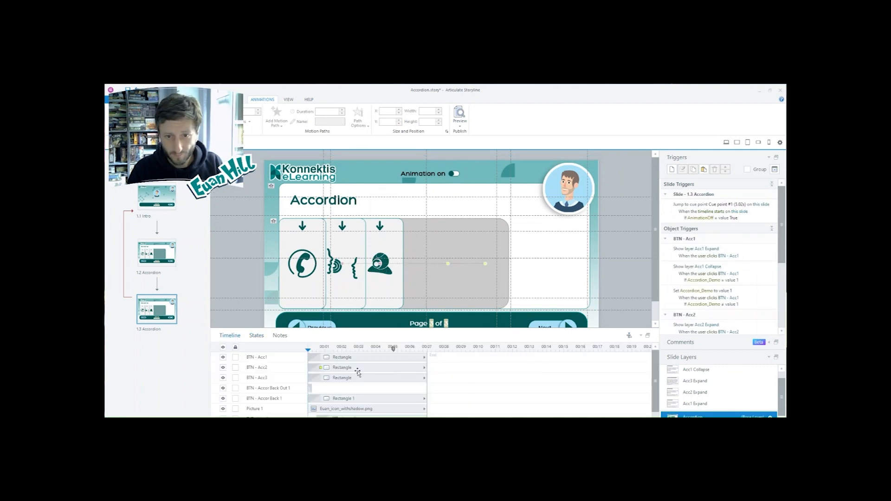
Step: Set the condition value of BTN - Acc2's Set Accordion_Demo trigger to 2
drag(785, 246, 784, 272)
scroll(747, 313, down, 1)
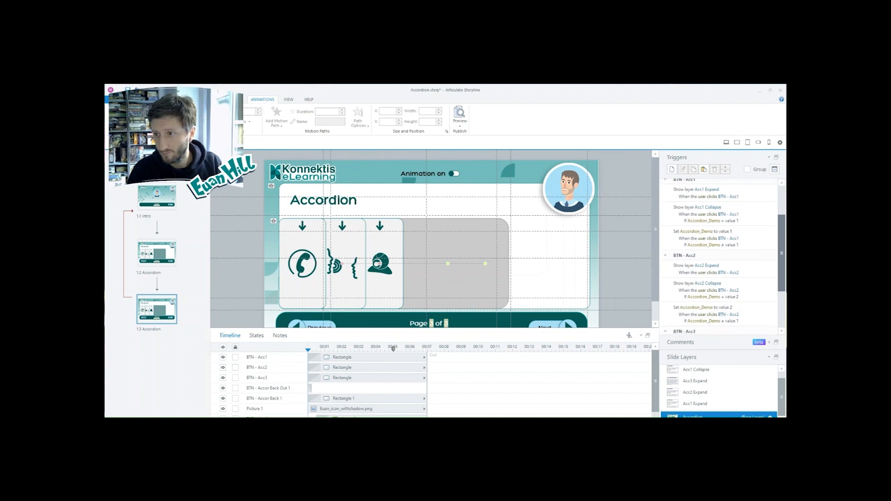
click(736, 321)
click(739, 318)
text(2)
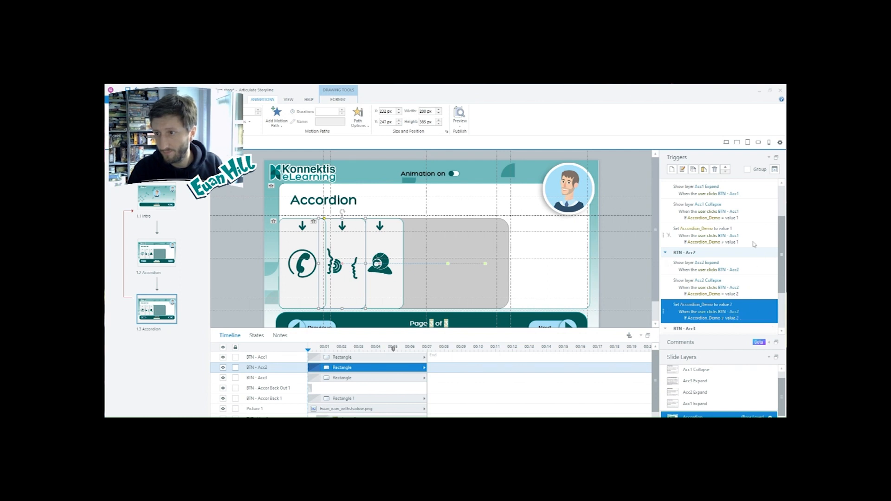
Step: Preview slide 1.3, test expanding and collapsing the phone and conversation buttons, and close the preview
click(460, 126)
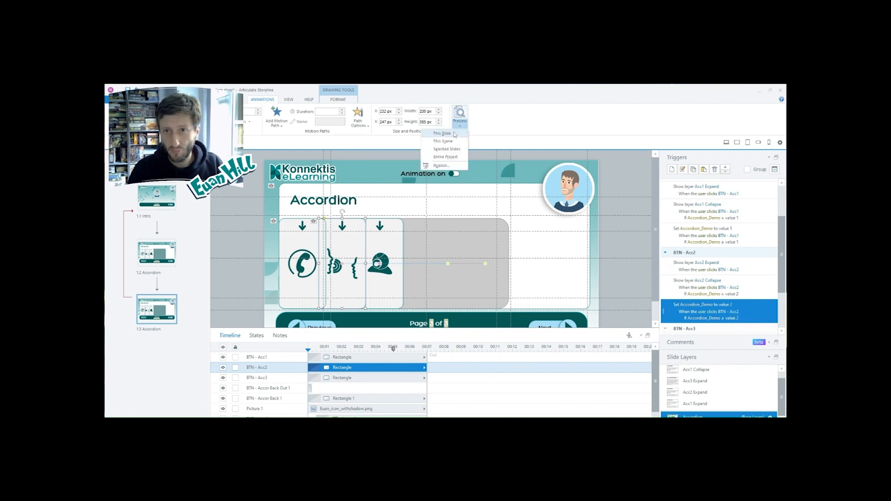
click(444, 141)
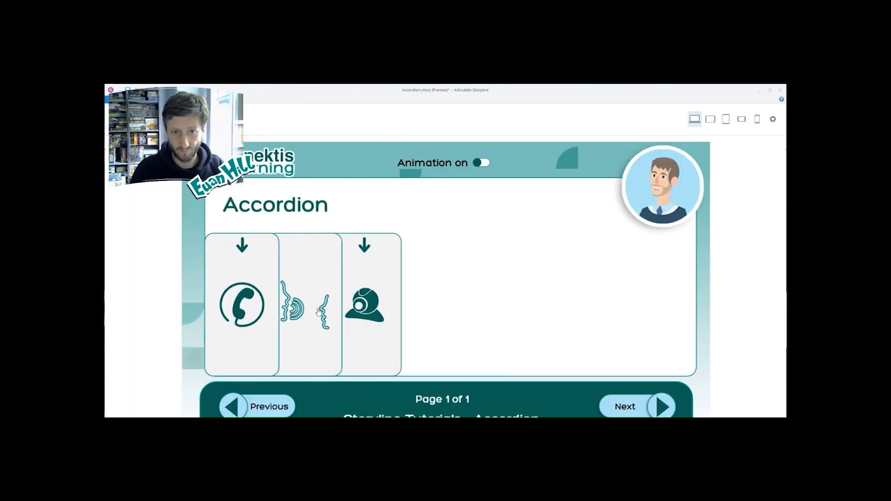
click(314, 291)
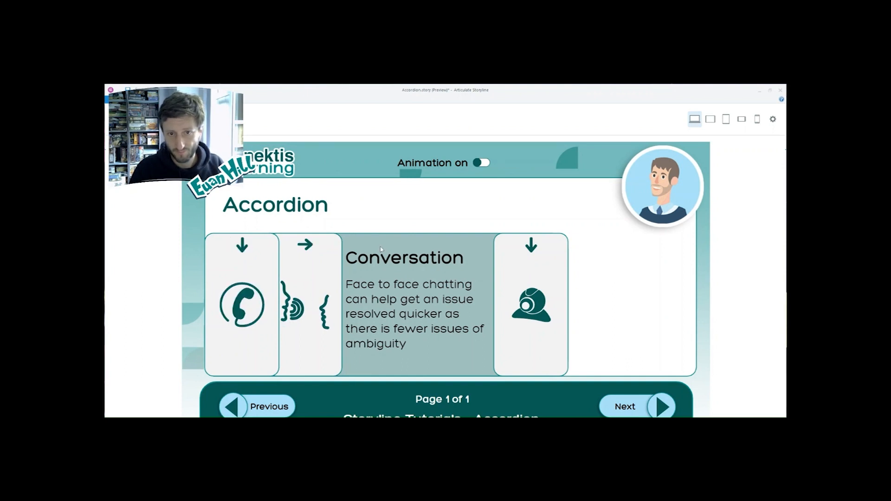
click(243, 348)
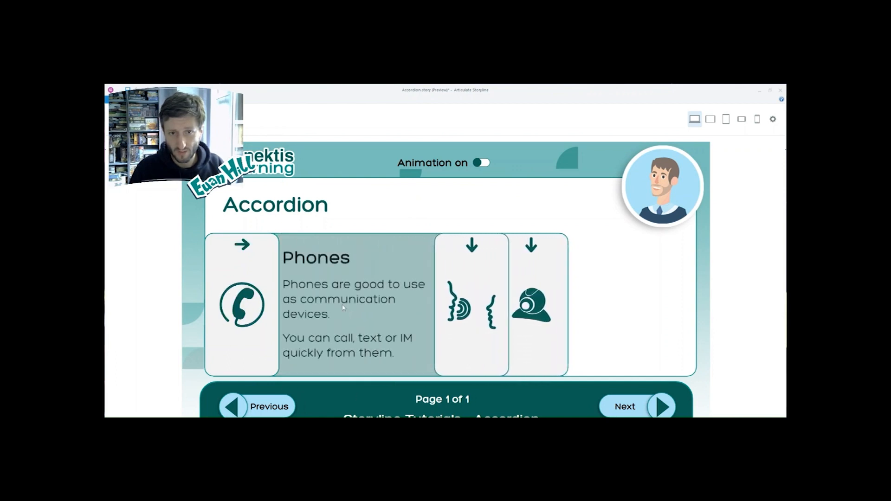
click(237, 305)
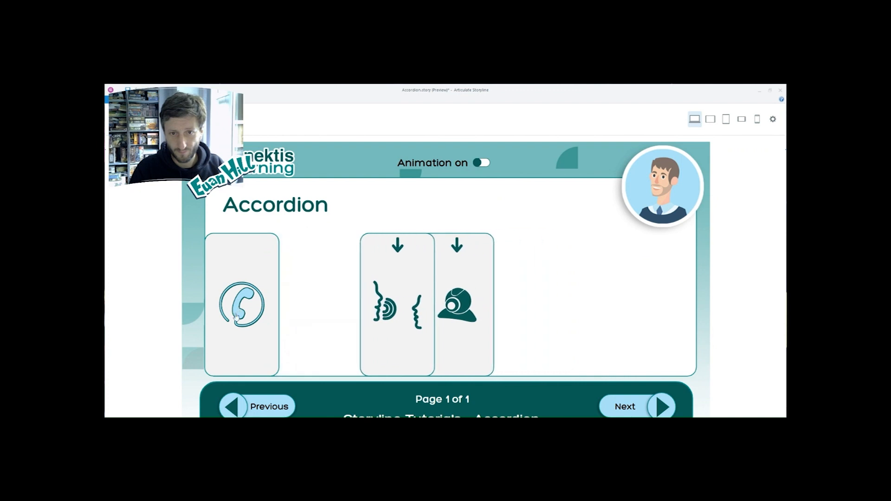
click(307, 304)
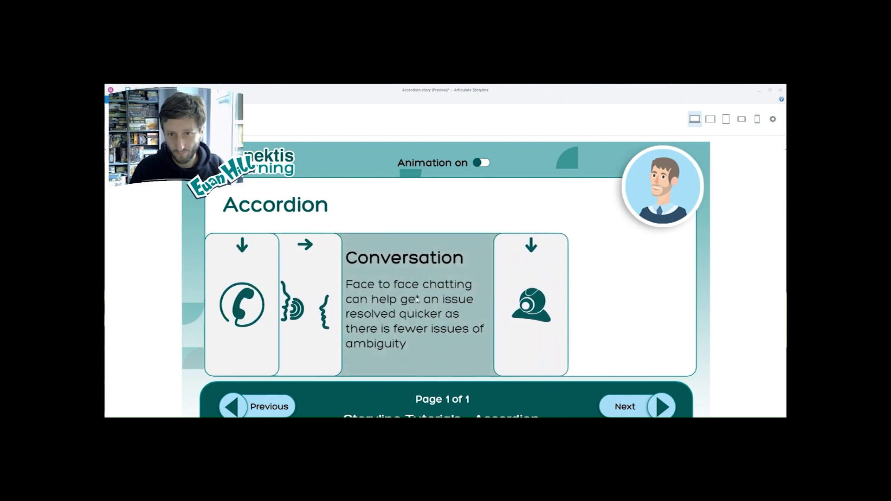
key(Escape)
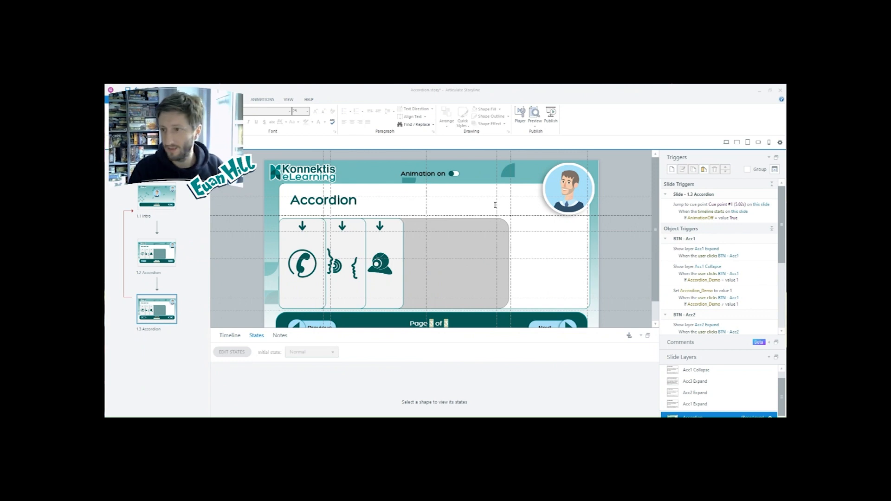
Step: Preview slide 1.3 again, test the conversation button followed by the phone button, and return to editing
click(532, 125)
click(527, 132)
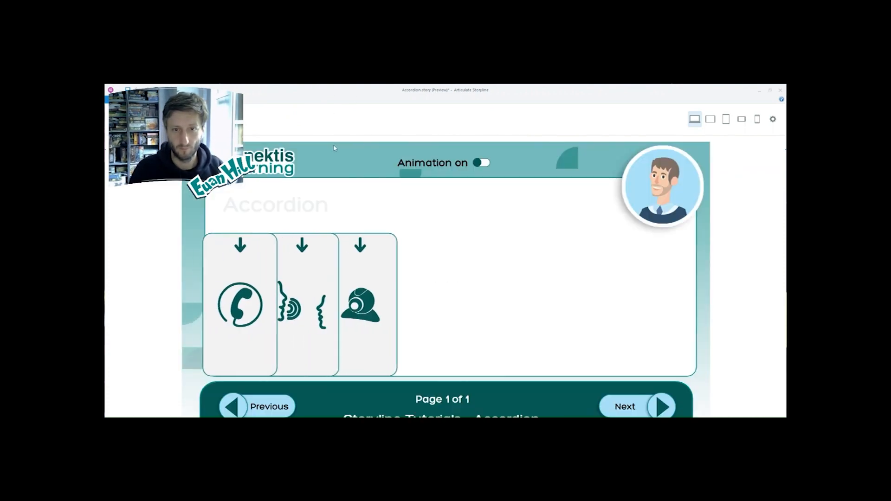
click(311, 290)
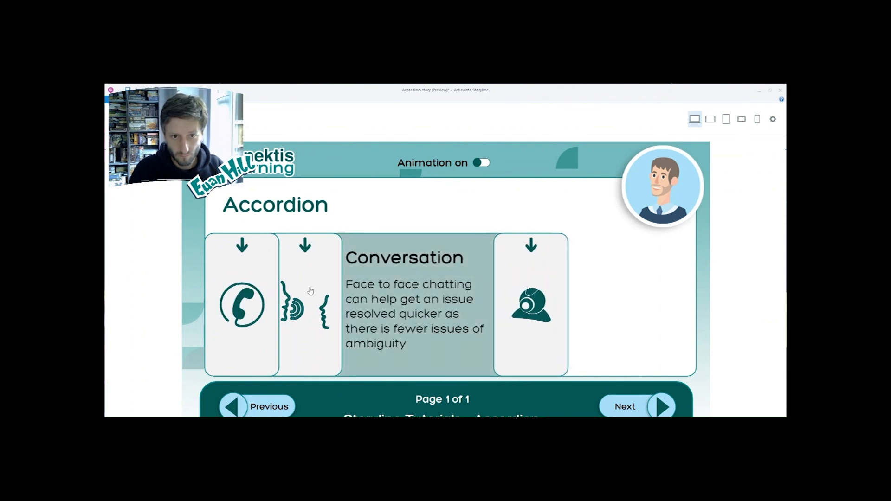
click(249, 290)
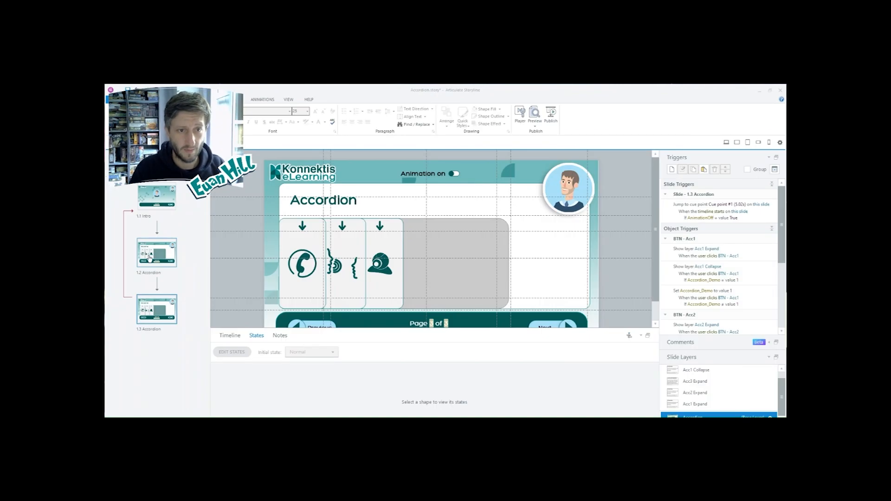
Step: Preview slide 1.2 for comparison, expand its phone, conversation and video call buttons in turn, and close the preview
click(149, 259)
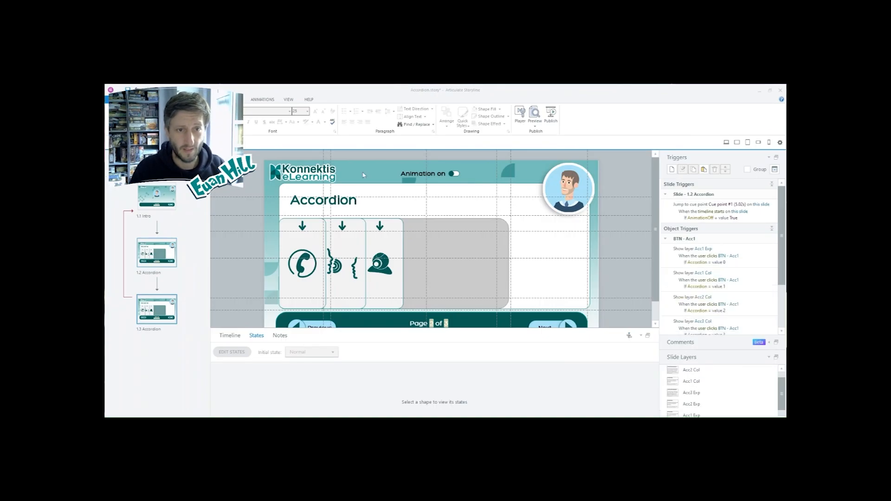
click(535, 124)
click(534, 134)
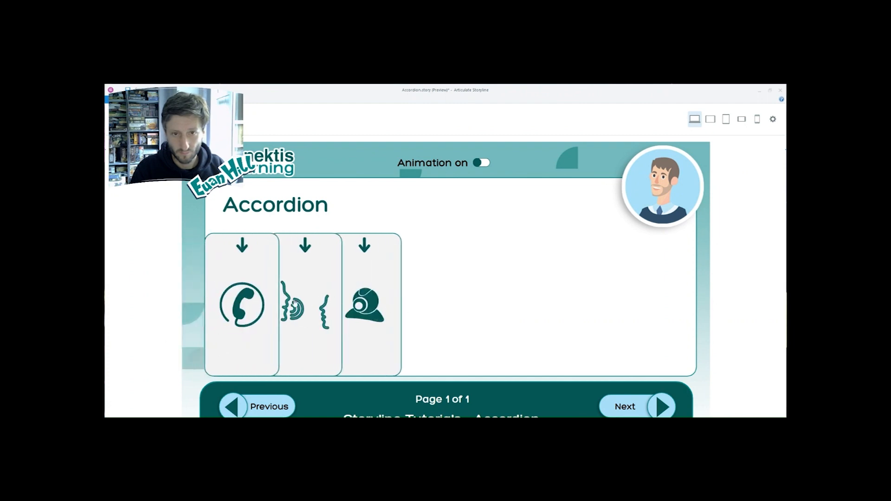
click(242, 302)
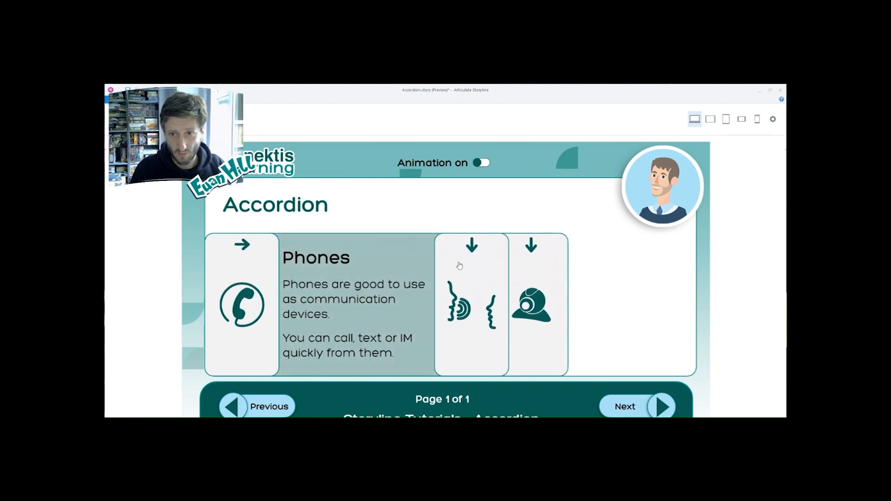
click(480, 300)
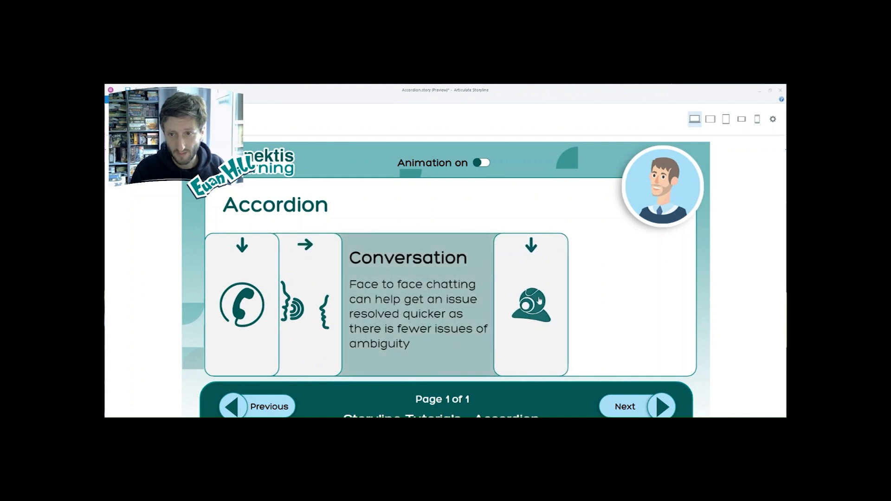
click(530, 284)
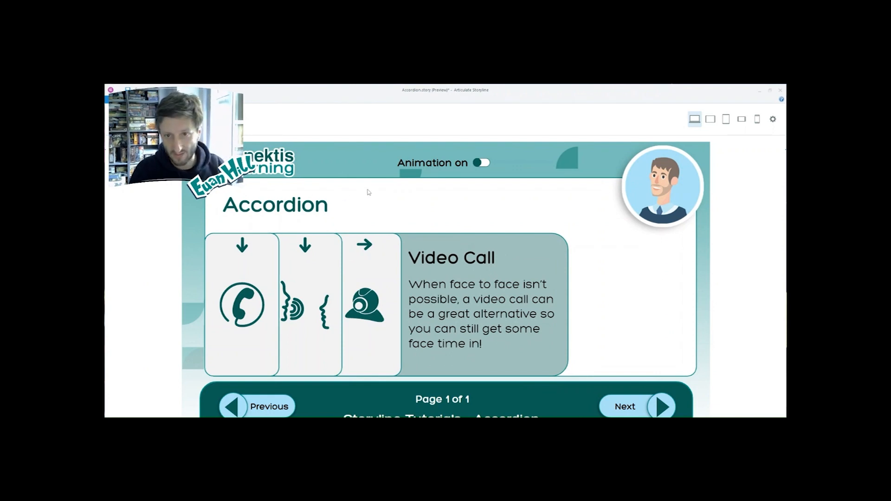
key(Escape)
Step: Examine the contents and triggers of slide 1.3's collapse and expand layers from Acc2 Collapse to Acc3 Expand
click(156, 302)
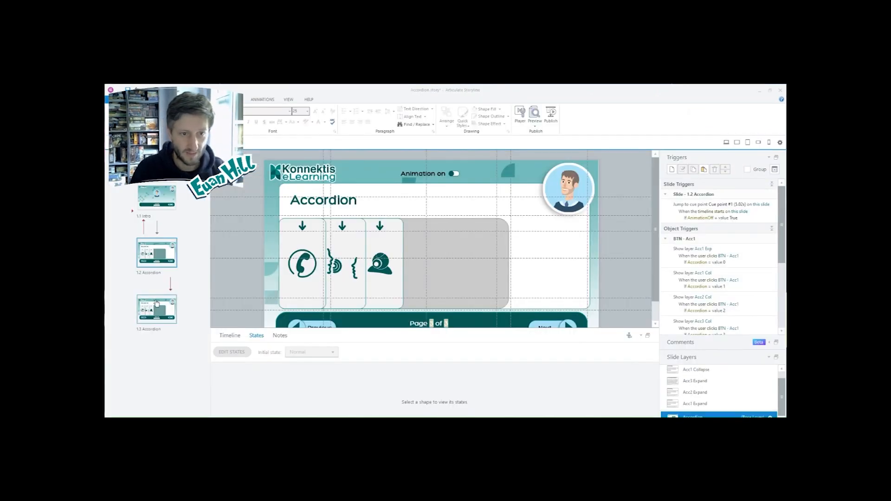
scroll(715, 386, up, 1)
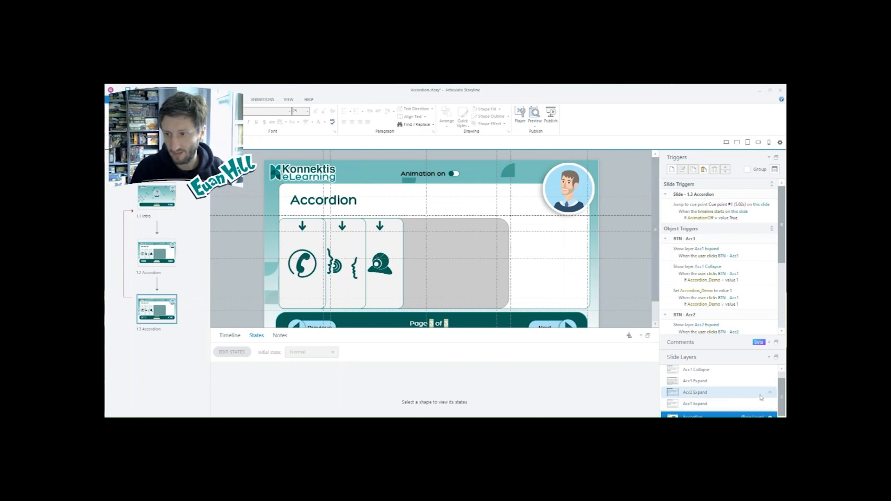
click(700, 369)
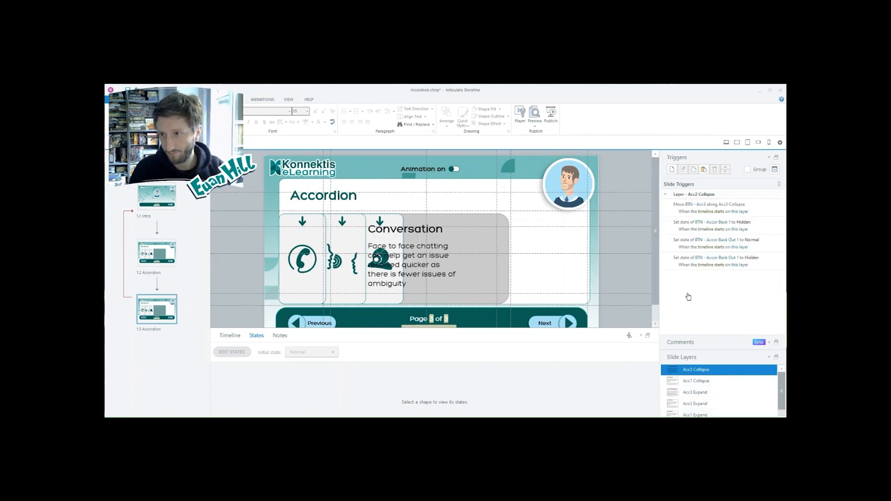
key(Down)
key(Down)
key(Down)
key(Down)
key(Down)
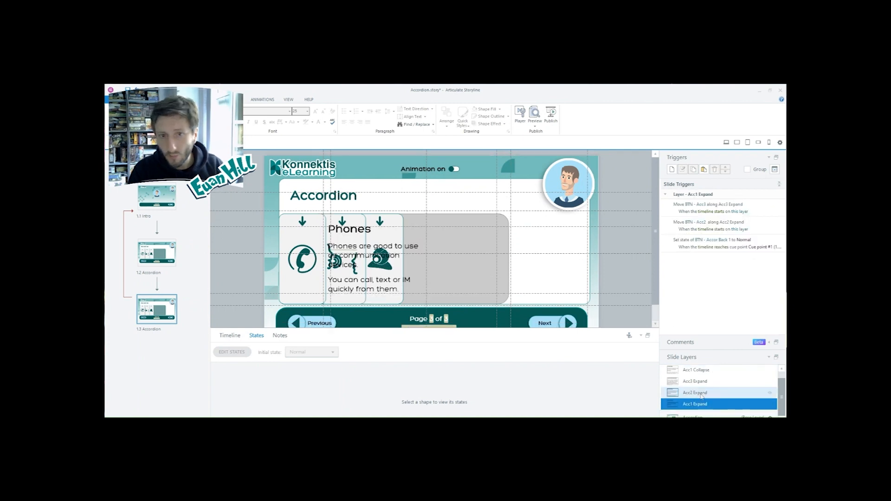
click(702, 396)
click(701, 383)
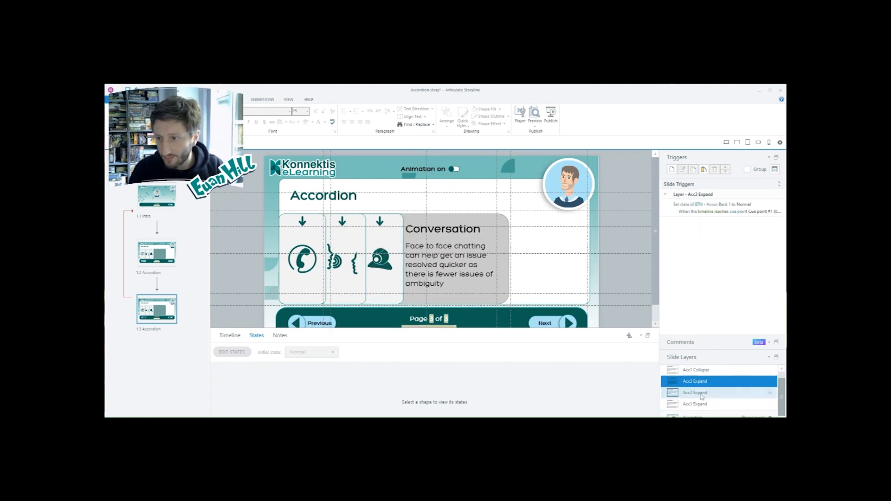
click(701, 397)
click(700, 383)
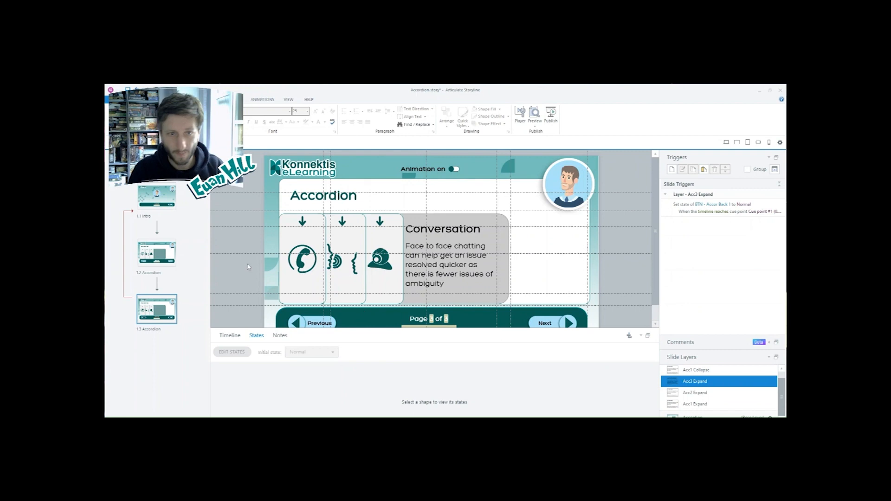
Step: Replace the text on slide 1.3's Acc3 Expand layer with the Video Call text from slide 1.2's Acc3 Exp layer
click(158, 256)
click(691, 393)
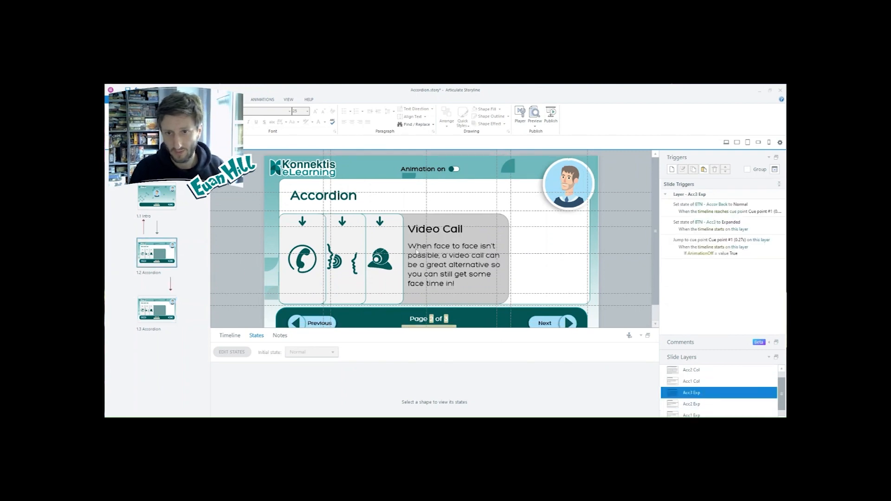
click(418, 252)
click(157, 311)
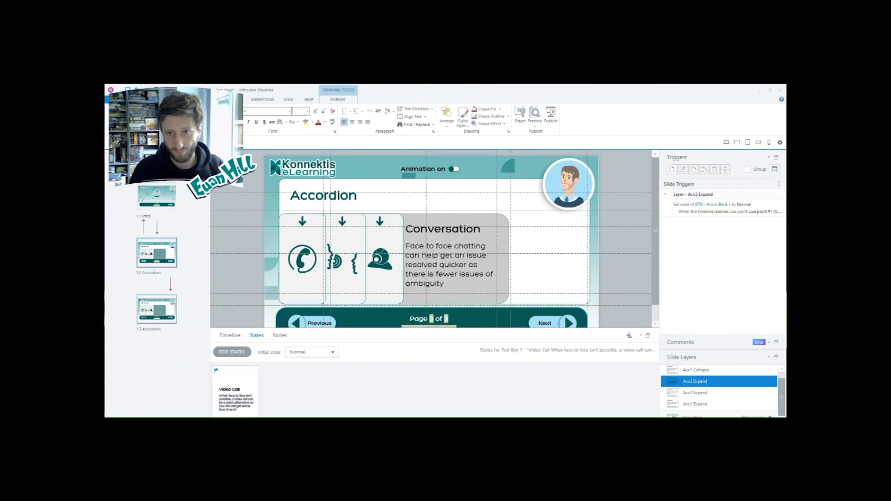
click(463, 280)
key(ctrl+a)
text(Video Call When face to face isn't possible, a video call can be a great alternative so you can still get some face time in!)
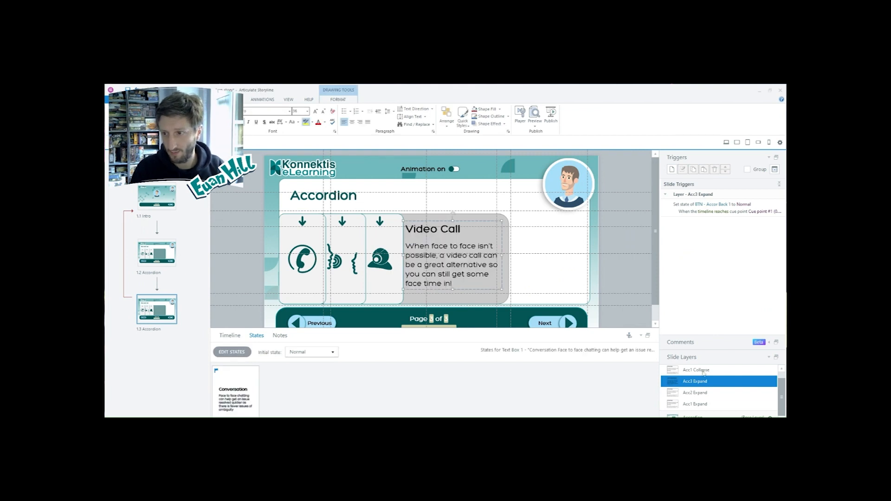
Step: Check the Acc2 Collapse layer's triggers and timeline, and review BTN - Acc2's triggers on the base layer
scroll(709, 380, up, 1)
click(711, 385)
key(Up)
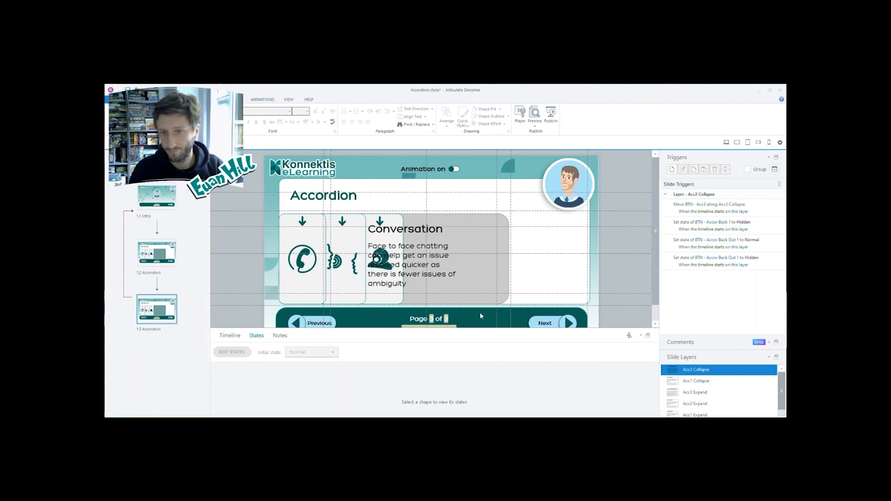
click(241, 336)
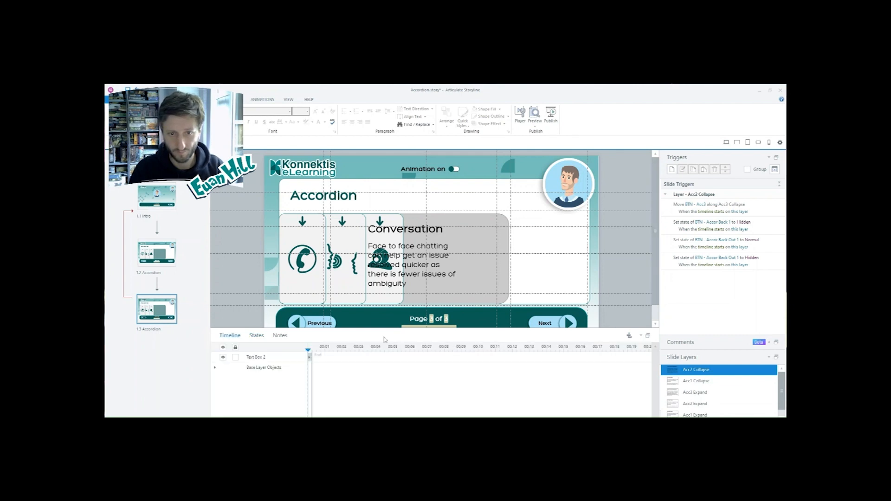
scroll(708, 407, down, 1)
click(708, 416)
scroll(741, 294, down, 5)
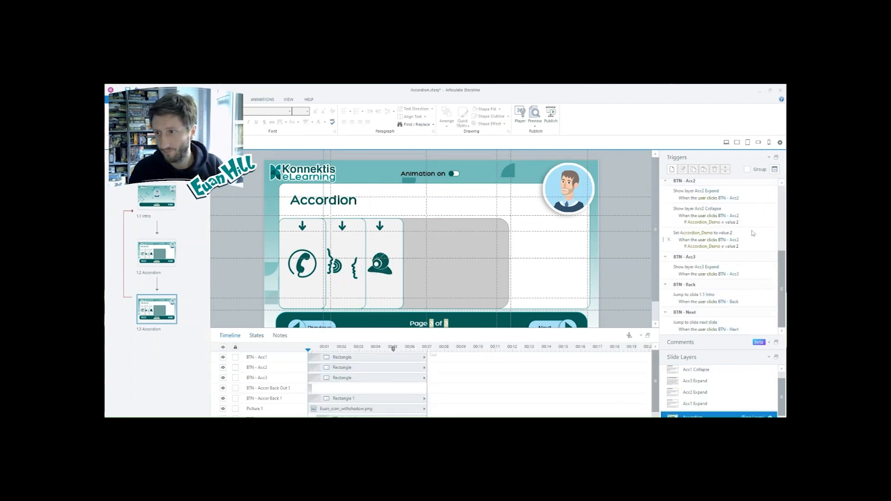
Step: Preview slide 1.3, test expanding and collapsing the conversation section, and close the preview
click(535, 125)
click(517, 142)
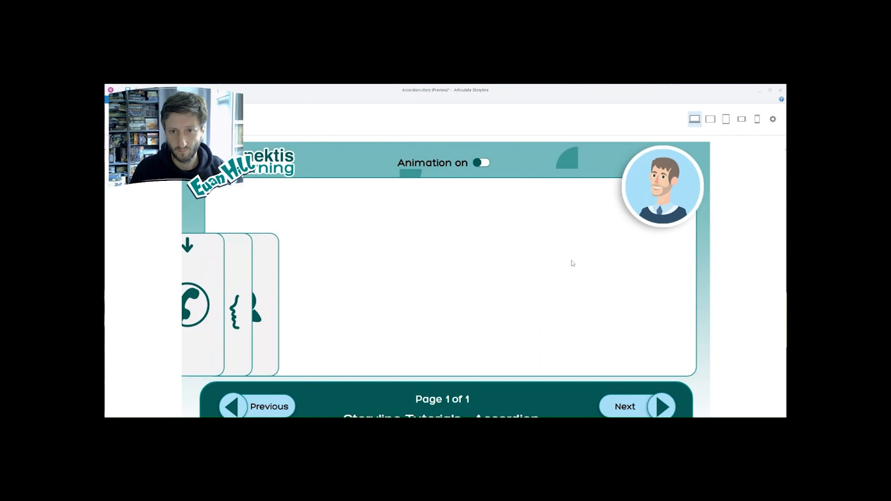
click(309, 298)
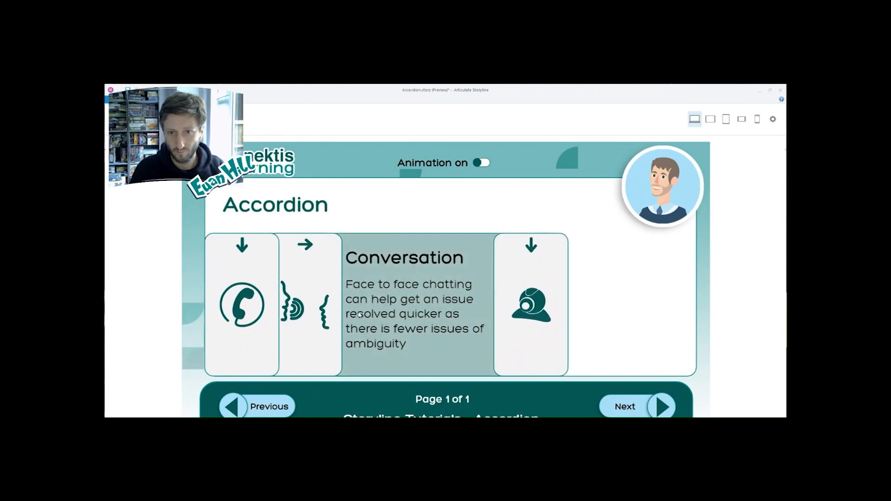
click(394, 343)
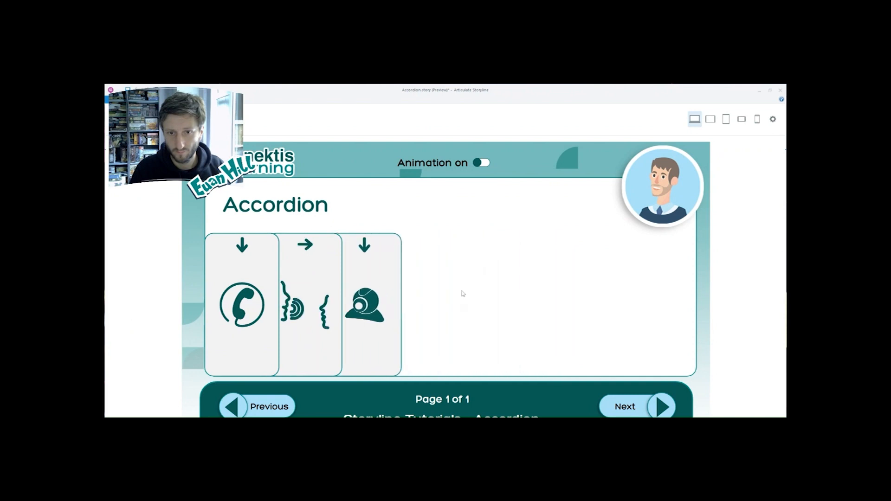
key(Escape)
Step: Duplicate the Acc2 Collapse layer and rename the copy Acc3 Collapse
scroll(721, 403, up, 2)
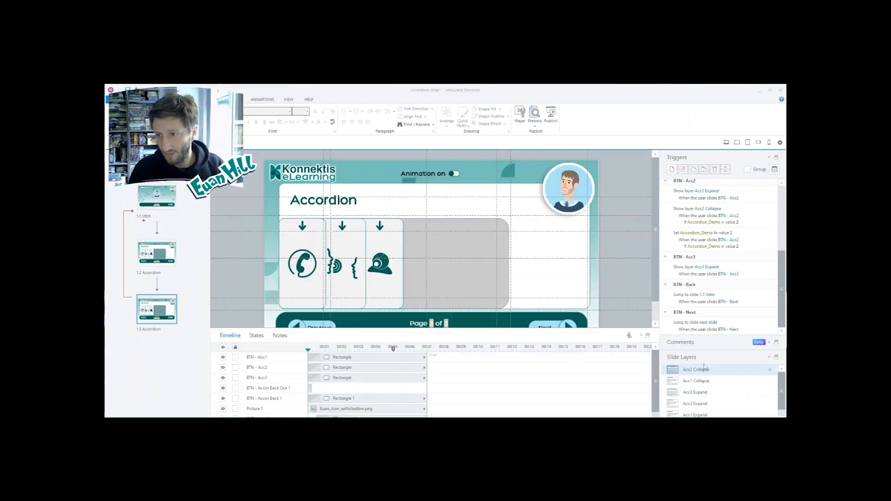
click(705, 371)
key(ctrl+d)
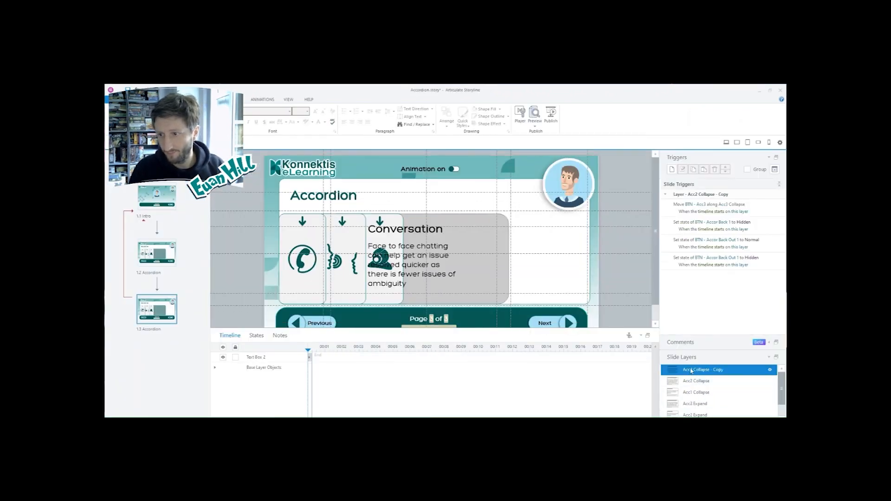
double_click(693, 370)
click(692, 370)
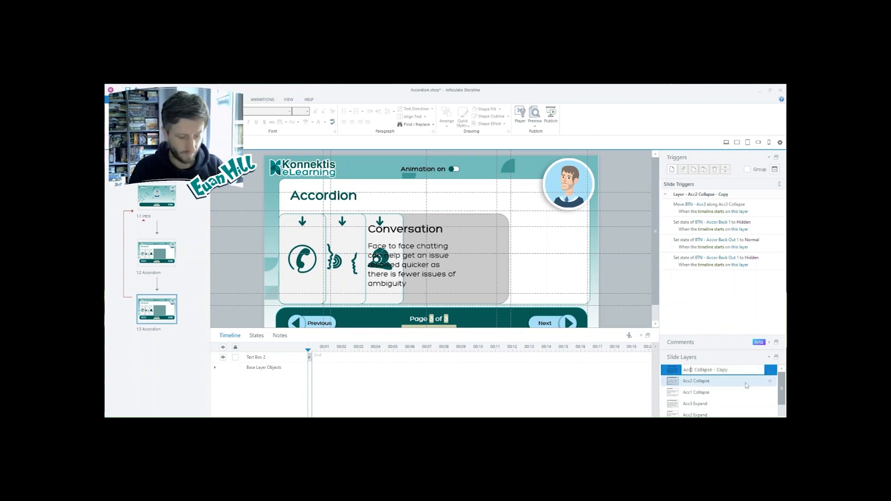
text(3)
drag(712, 370, 747, 371)
key(BackSpace)
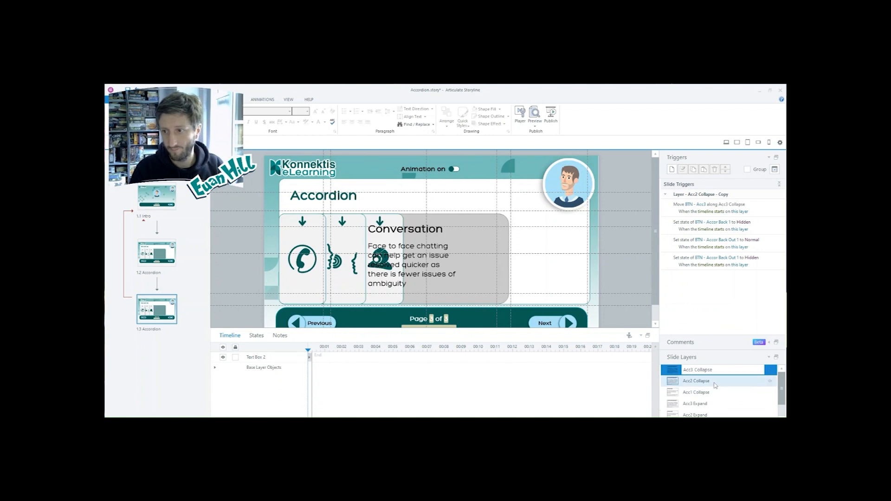
key(Return)
Step: Delete the BTN - Acc3 move trigger from the Acc3 Collapse layer and replace its Conversation text with Acc3 Expand's Video Call text
click(772, 208)
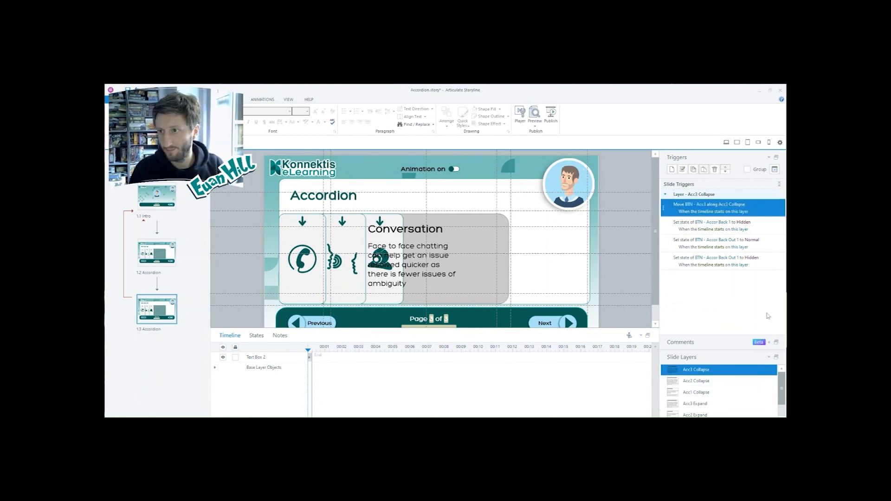
key(Delete)
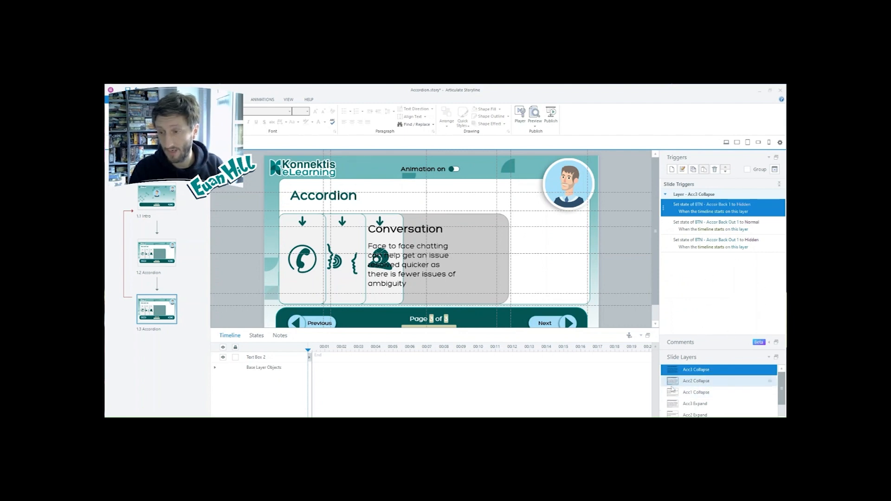
scroll(701, 399, down, 2)
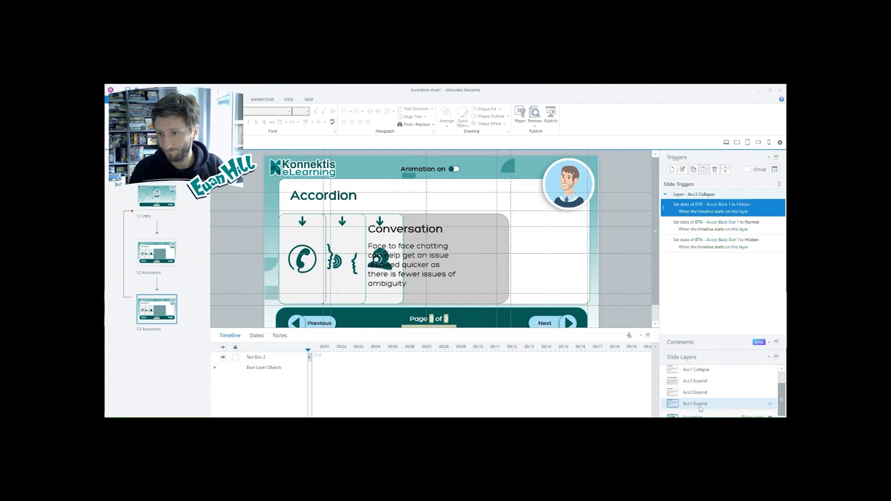
click(695, 381)
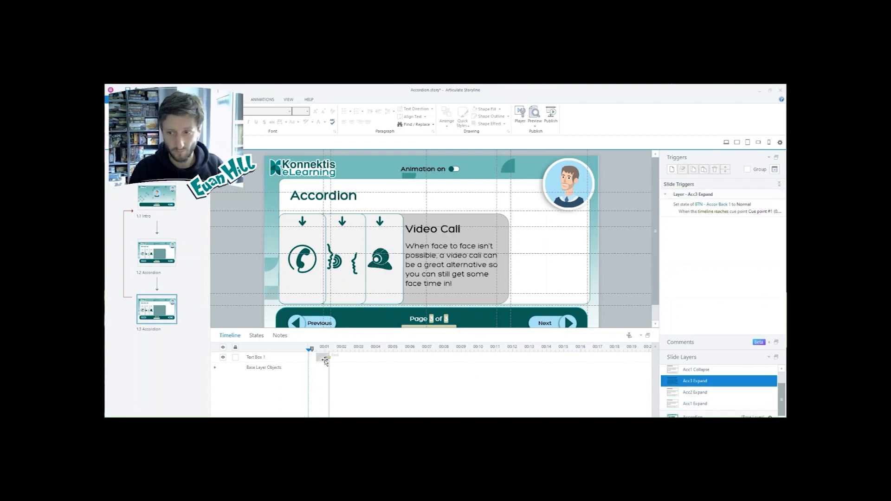
click(325, 358)
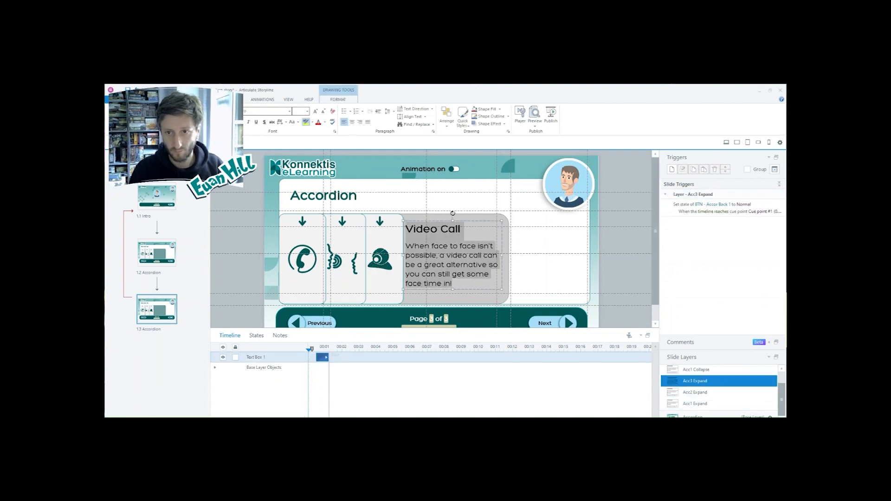
scroll(698, 373, up, 2)
click(698, 371)
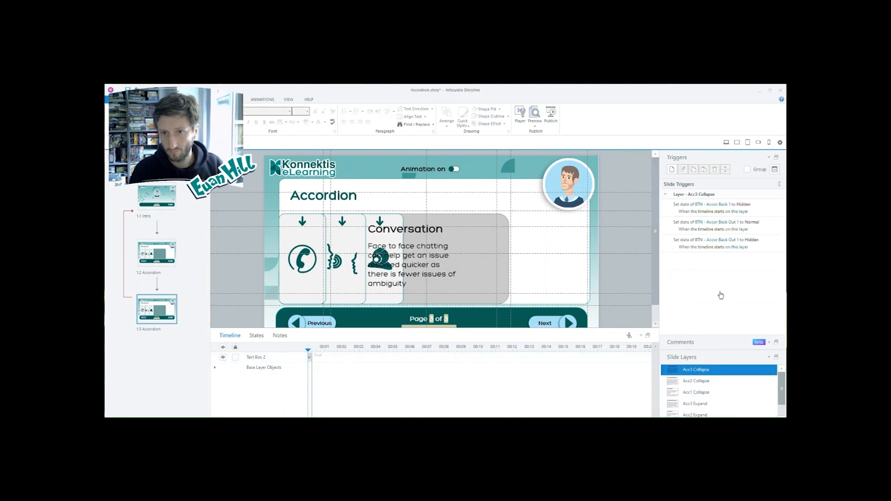
key(ctrl+v)
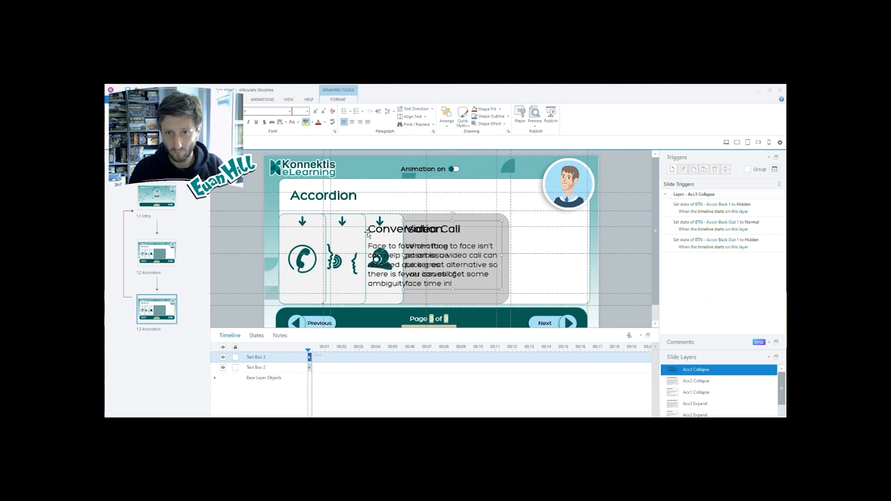
click(255, 367)
key(Delete)
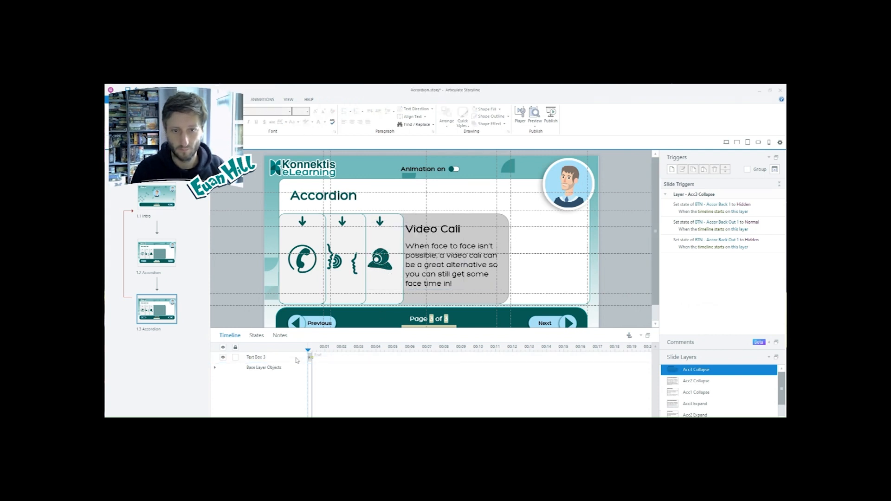
Step: Add an exit animation with a 0.25-second duration to the Video Call text box on the Acc3 Collapse layer
click(311, 357)
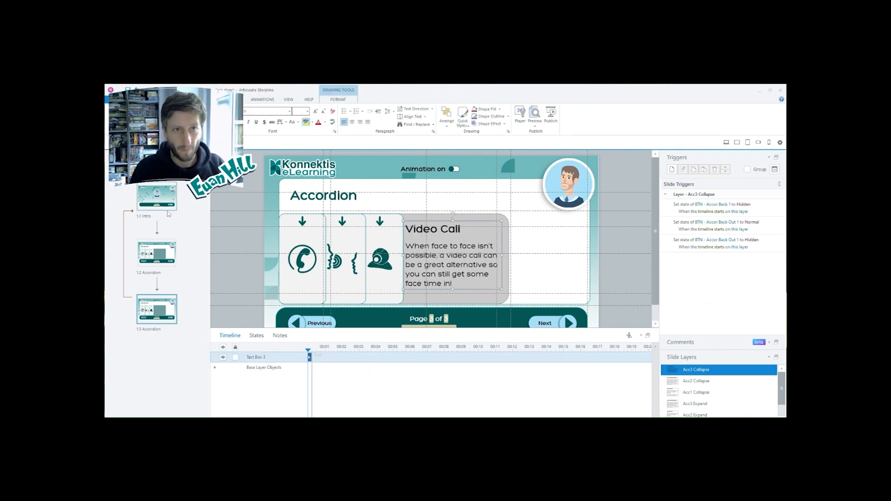
click(335, 100)
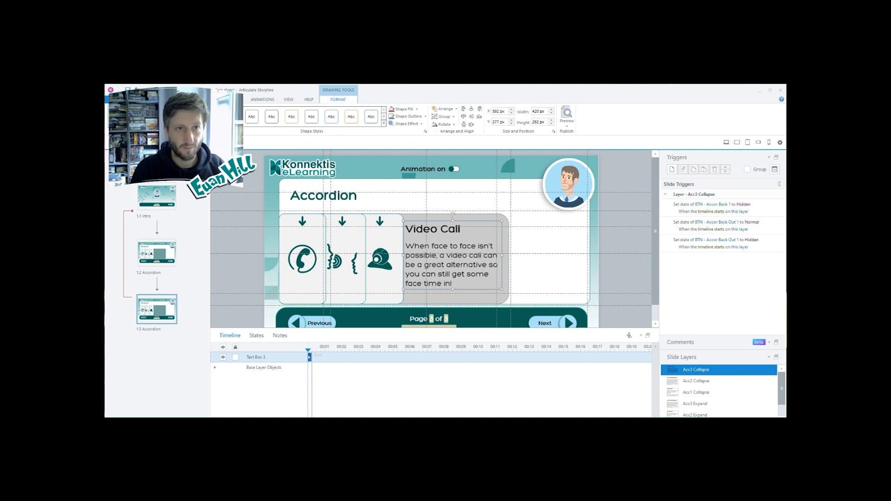
click(152, 99)
click(263, 99)
click(139, 117)
click(121, 140)
click(205, 117)
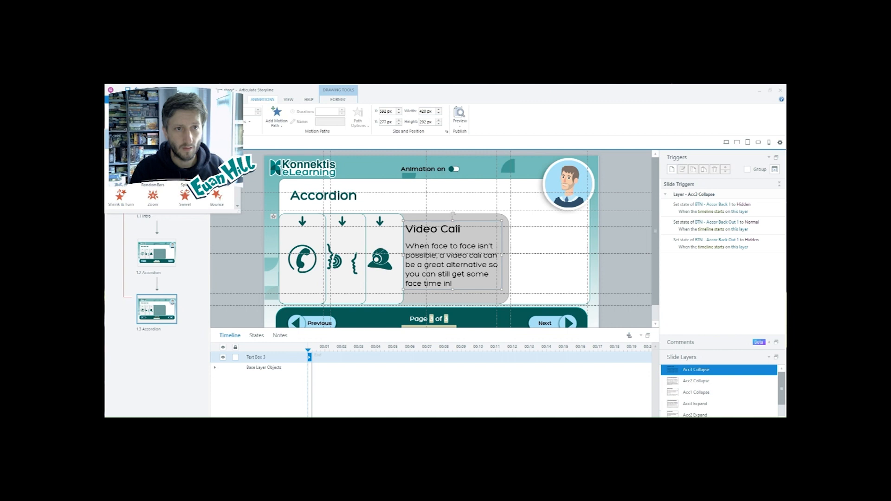
click(153, 139)
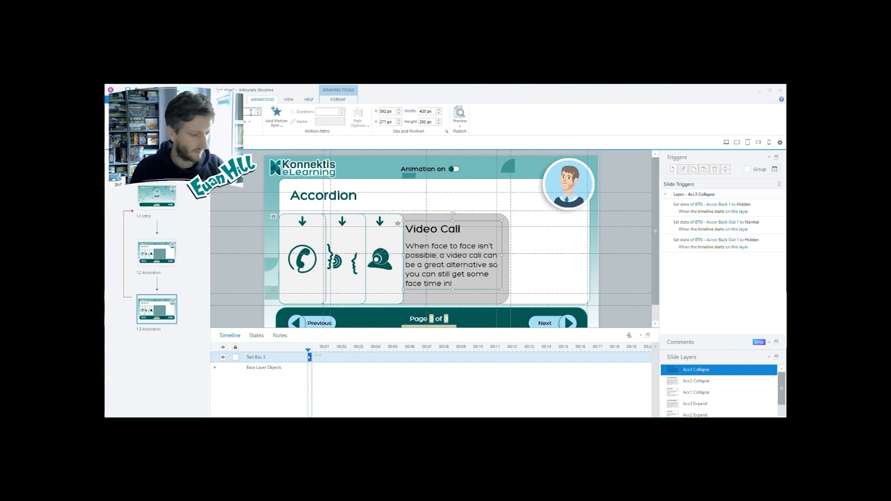
text(.25)
key(Tab)
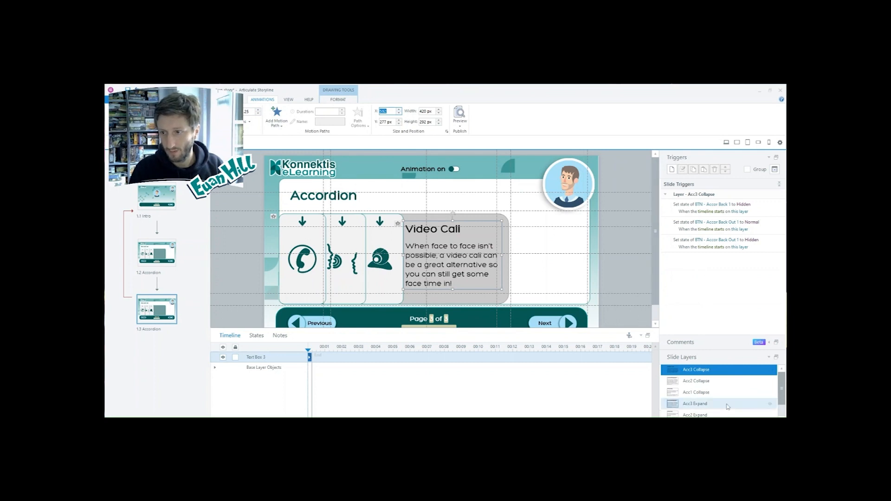
Step: Copy BTN - Acc2's Show layer Acc2 Collapse trigger to BTN - Acc3 on slide 1.3's base layer
scroll(712, 400, down, 2)
click(705, 416)
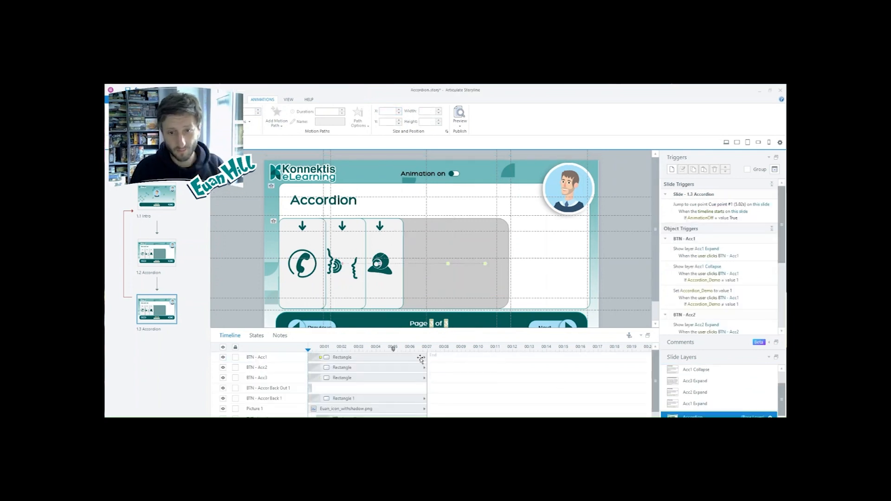
click(390, 297)
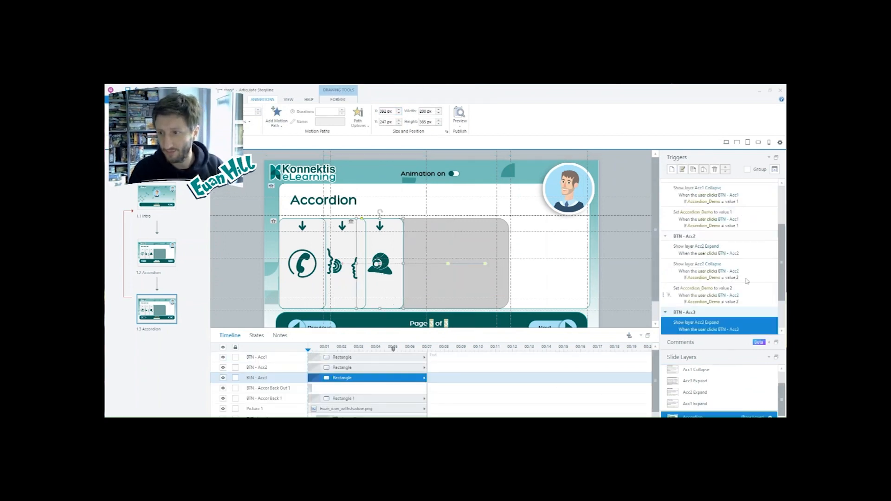
scroll(752, 281, down, 3)
scroll(765, 249, up, 2)
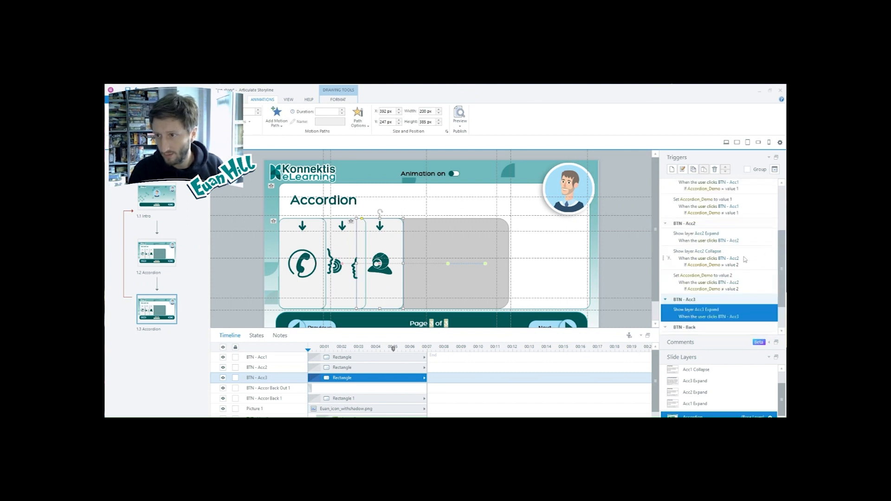
click(753, 262)
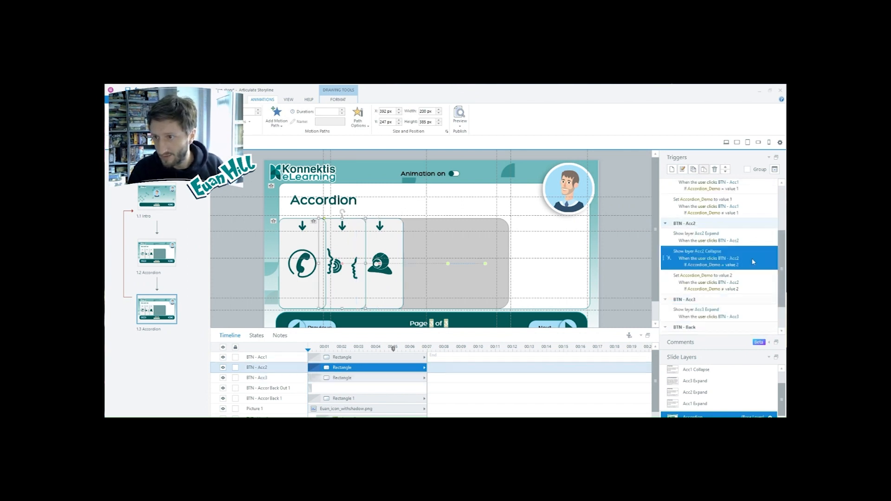
key(ctrl+c)
click(751, 313)
key(ctrl+v)
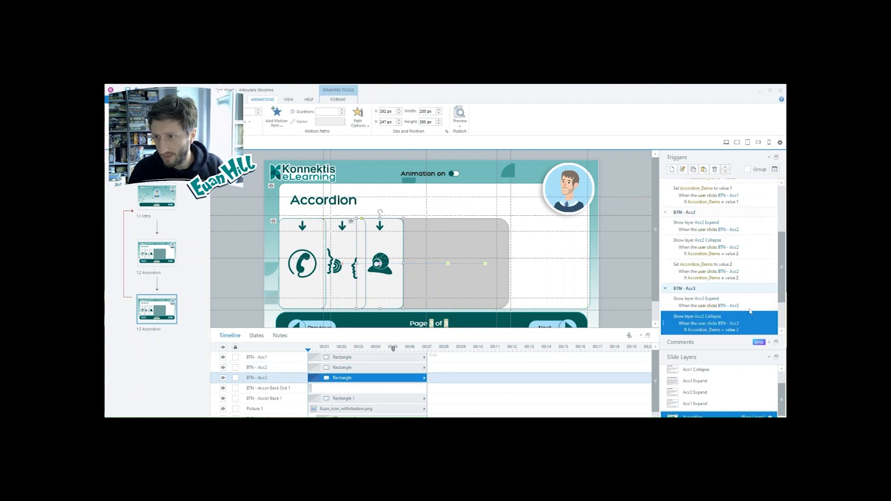
Step: Set BTN - Acc3's copied trigger to show layer Acc3 Collapse and its Accordion_Demo condition value to 3
click(708, 274)
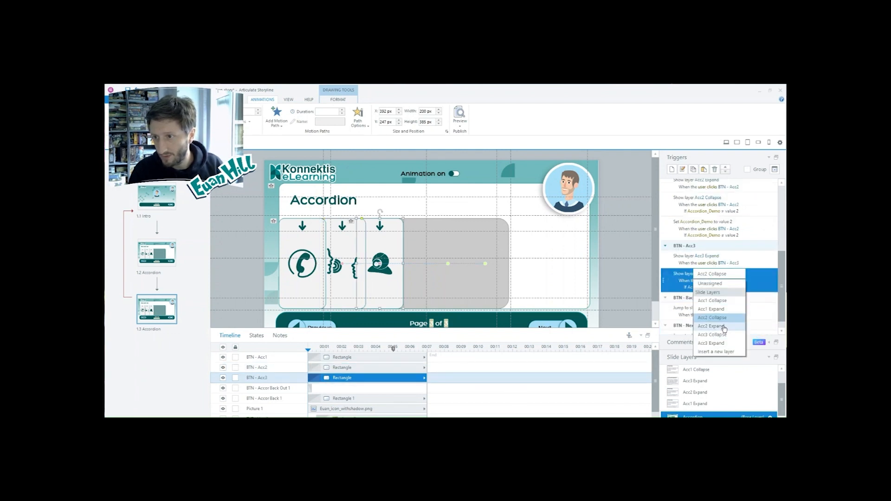
click(720, 335)
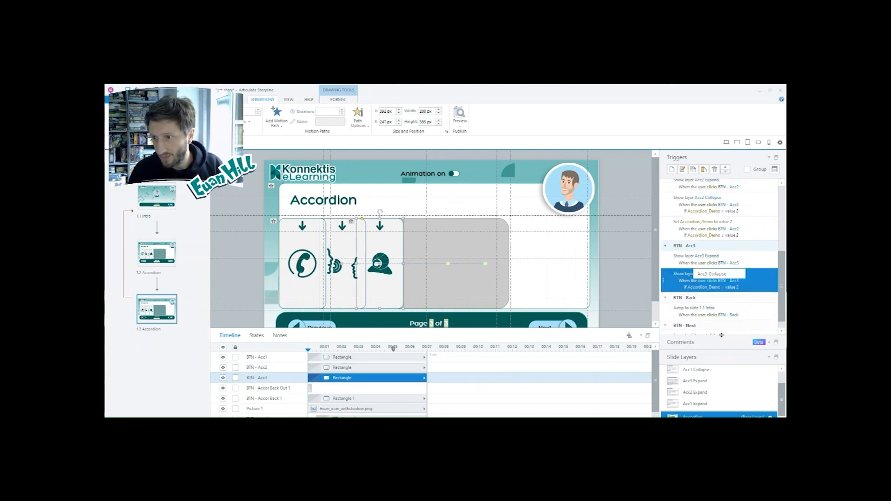
click(738, 289)
text(3)
click(769, 277)
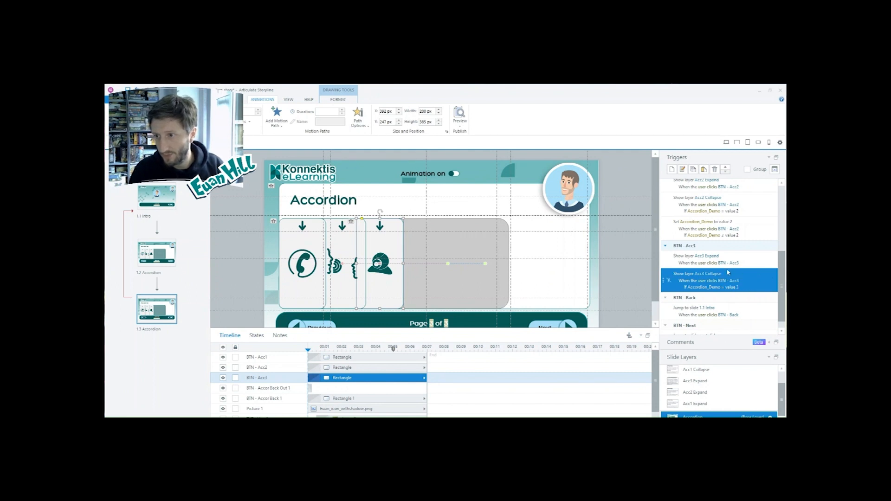
Step: Copy BTN - Acc2's Set Accordion_Demo trigger to BTN - Acc3, setting both the assigned value and the condition value to 3
click(751, 225)
click(766, 279)
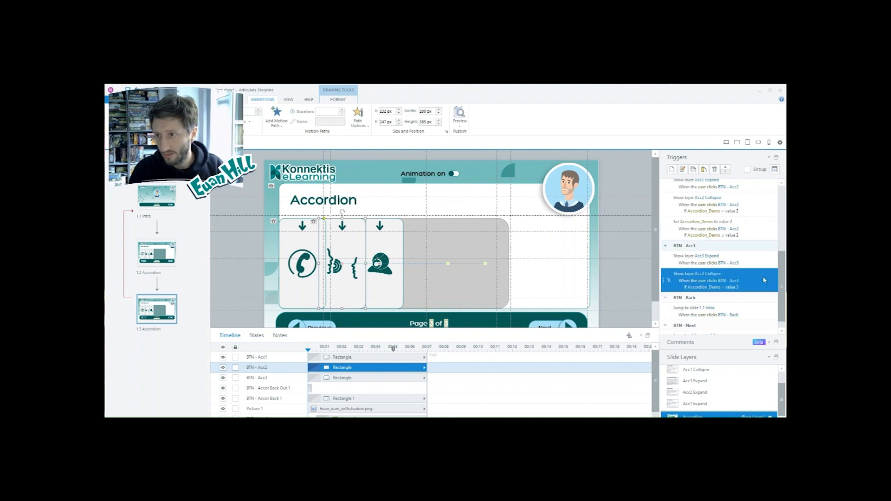
key(ctrl+v)
click(733, 299)
key(Return)
click(740, 312)
text(3)
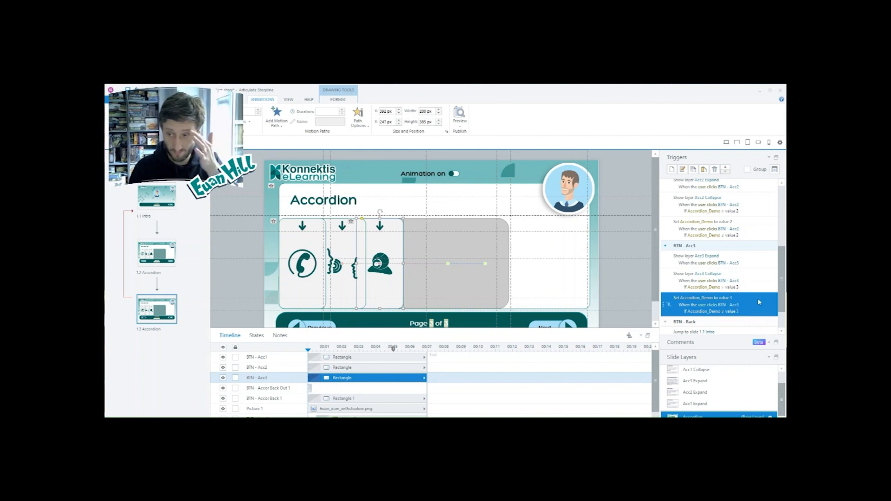
scroll(754, 303, down, 1)
scroll(785, 277, up, 2)
drag(785, 277, 785, 299)
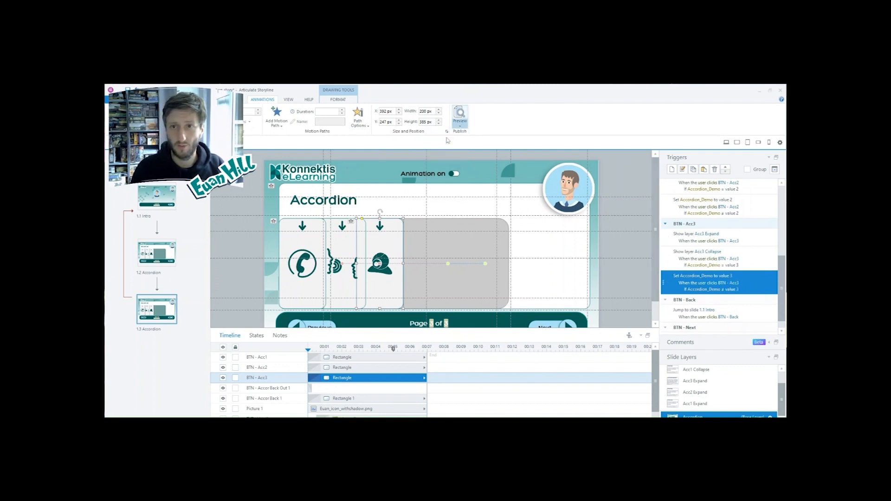
Step: Preview slide 1.3, test expanding and collapsing the video call, phones and conversation sections, and close the preview
click(459, 115)
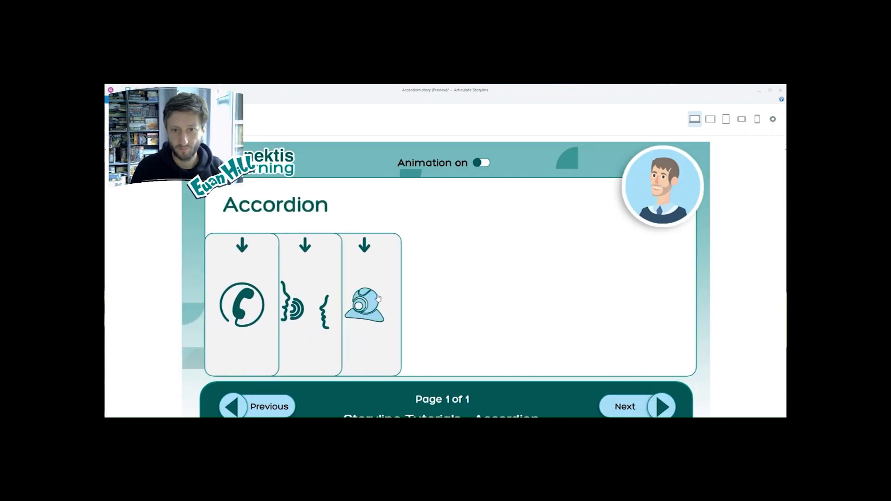
click(378, 297)
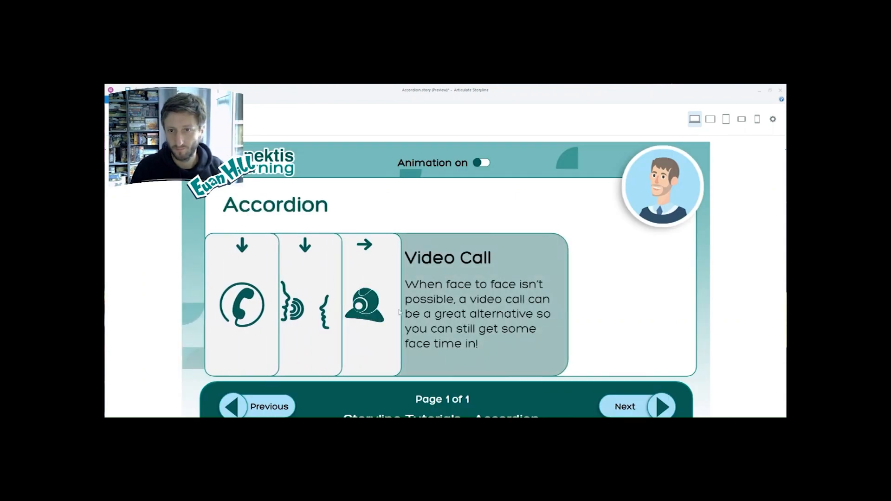
click(372, 309)
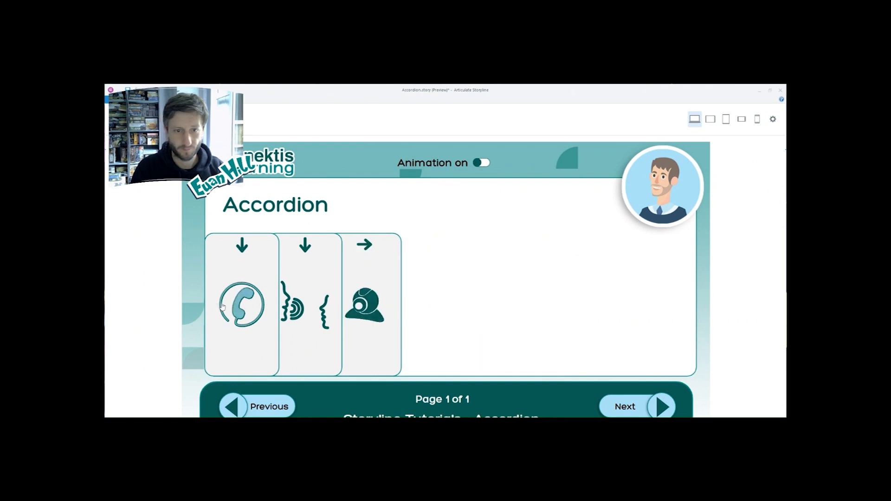
click(234, 308)
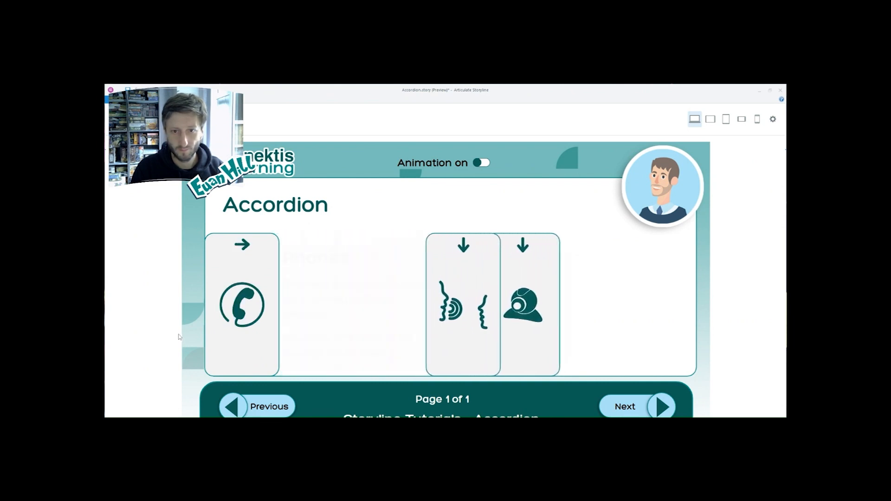
click(250, 333)
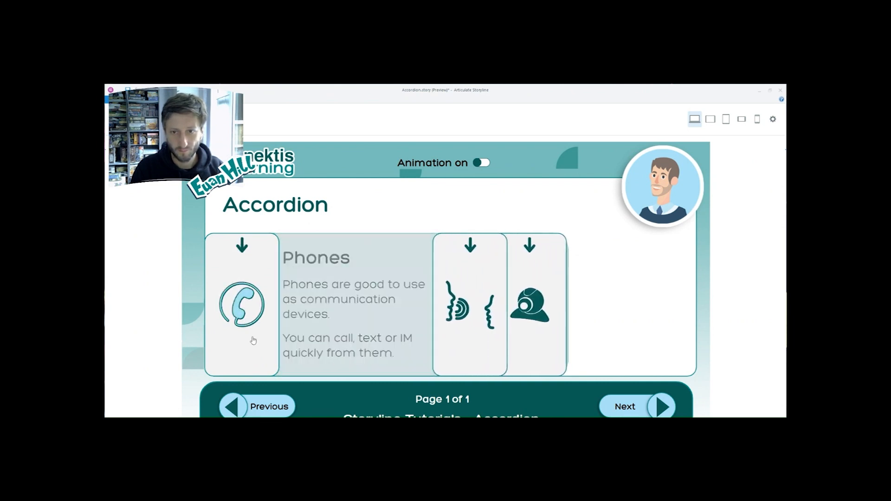
click(322, 352)
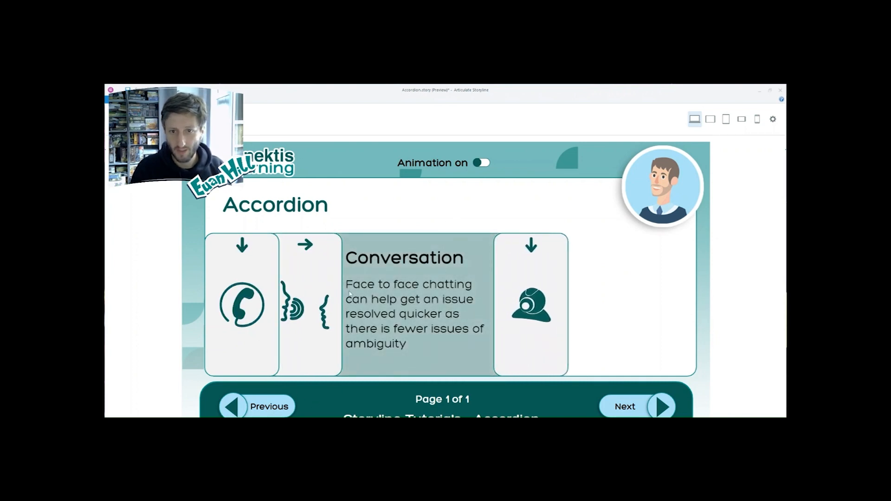
click(317, 311)
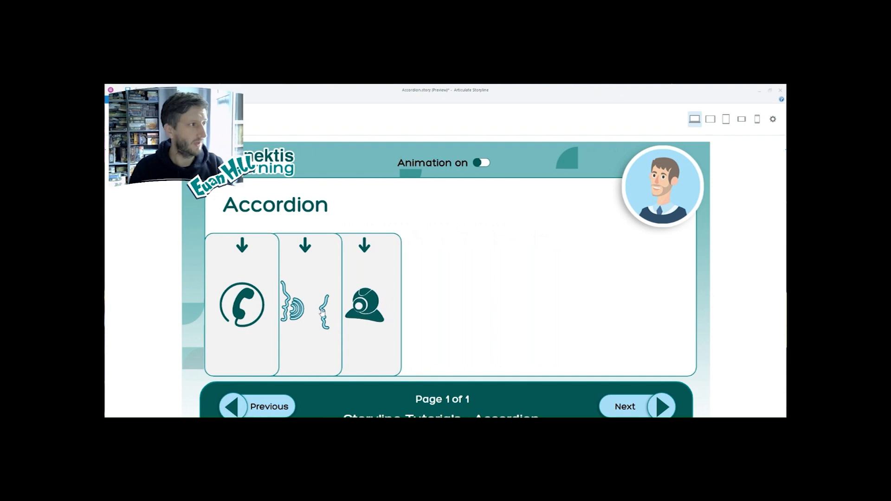
key(Escape)
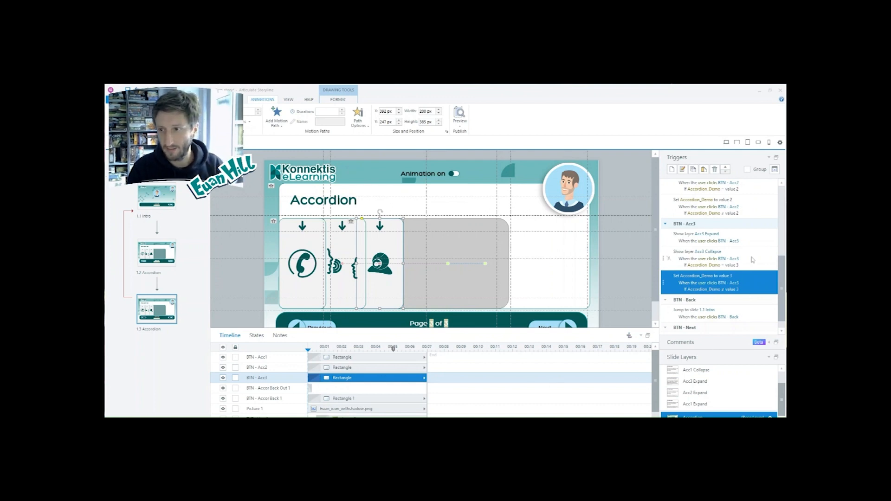
Step: Open slide 1.2's base layer to compare BTN - Acc1's accordion triggers with those on slide 1.3
scroll(757, 283, up, 5)
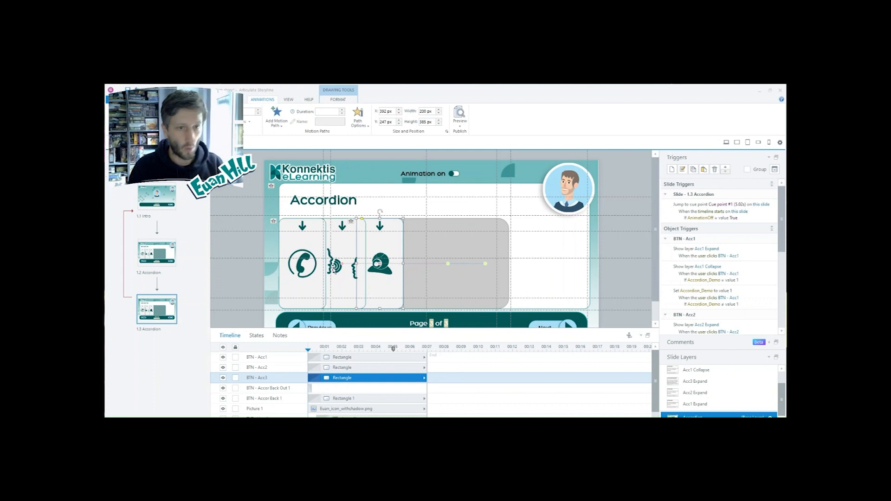
click(158, 255)
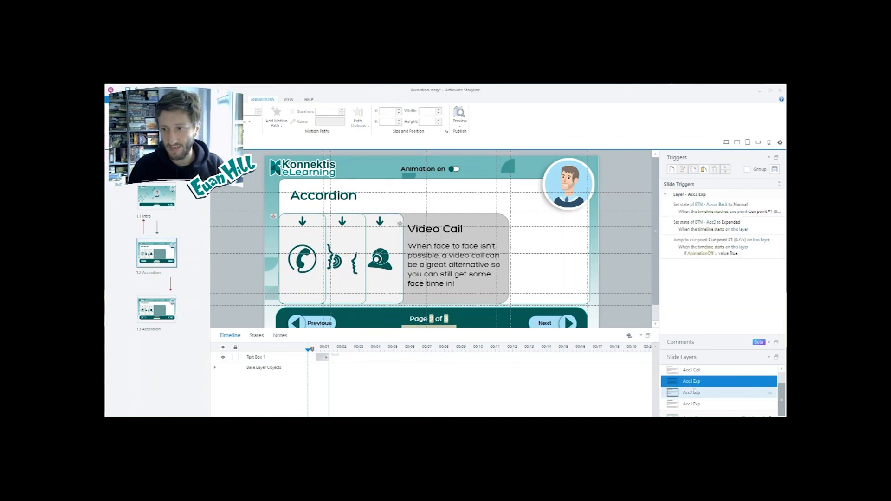
click(702, 405)
click(720, 416)
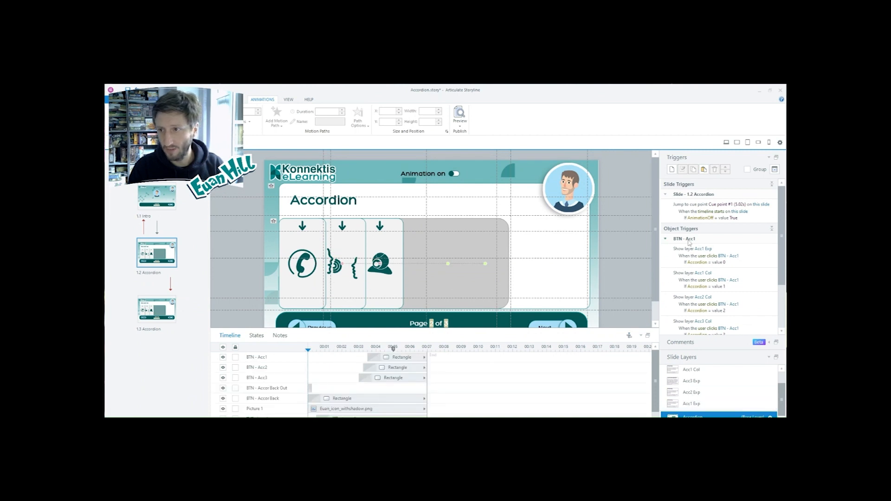
Step: Examine BTN - Acc1's show-layer and set-variable triggers on slide 1.2, including the Accordion value each condition checks
click(689, 240)
click(684, 240)
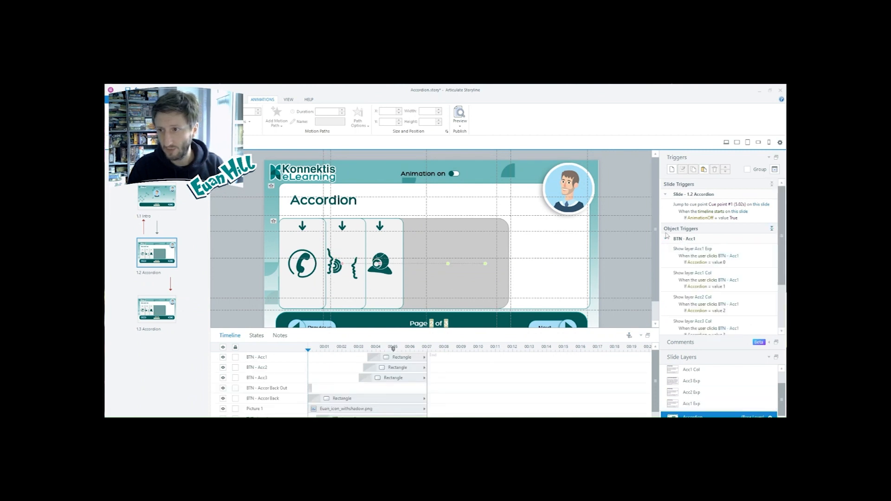
click(756, 253)
scroll(783, 259, down, 2)
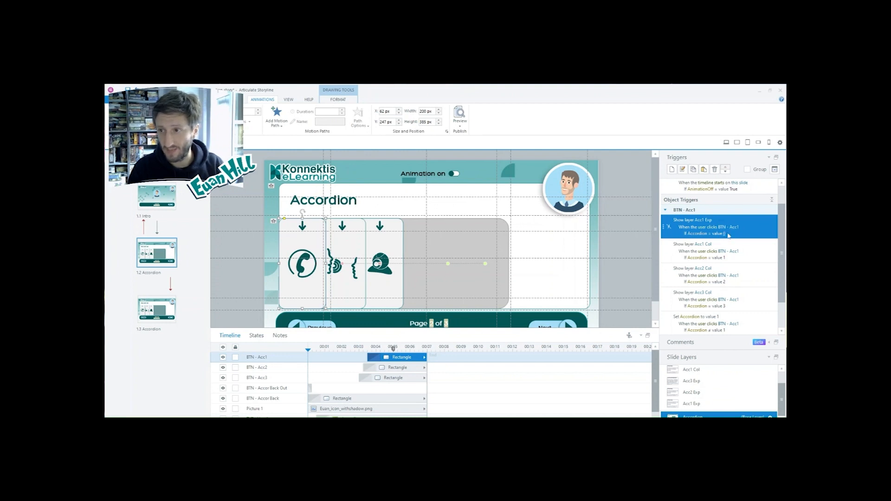
click(761, 256)
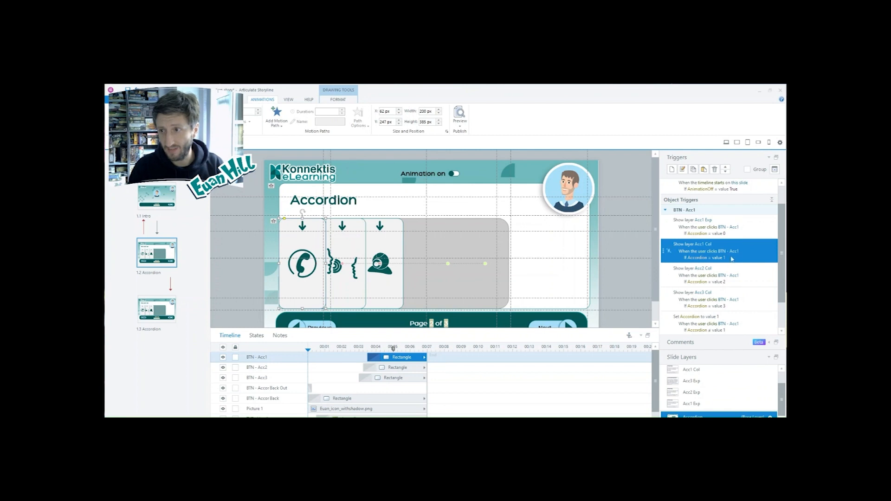
click(760, 273)
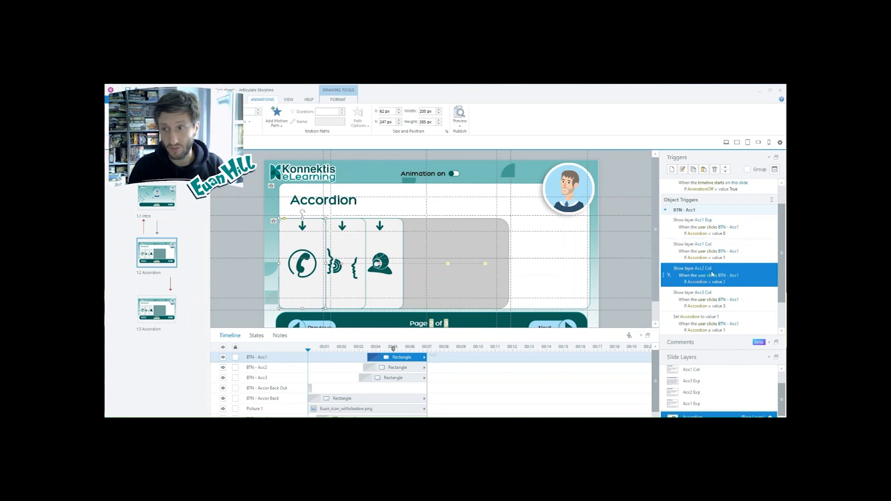
click(755, 299)
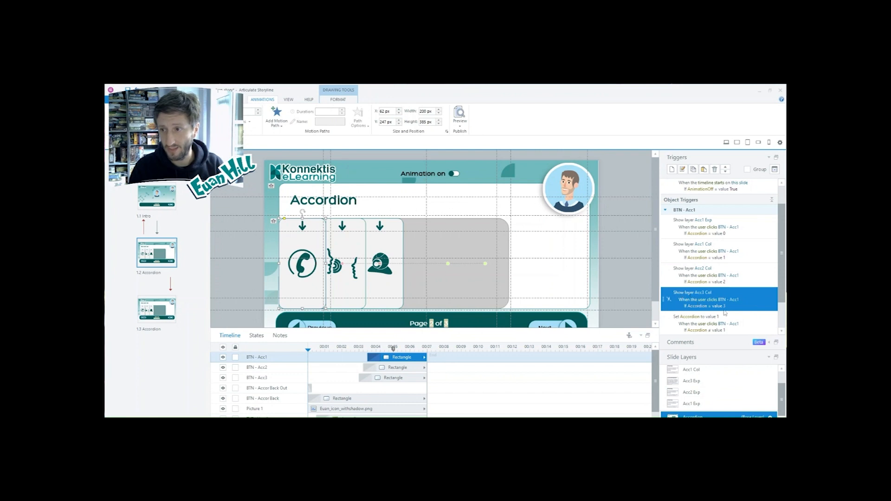
scroll(738, 311, down, 2)
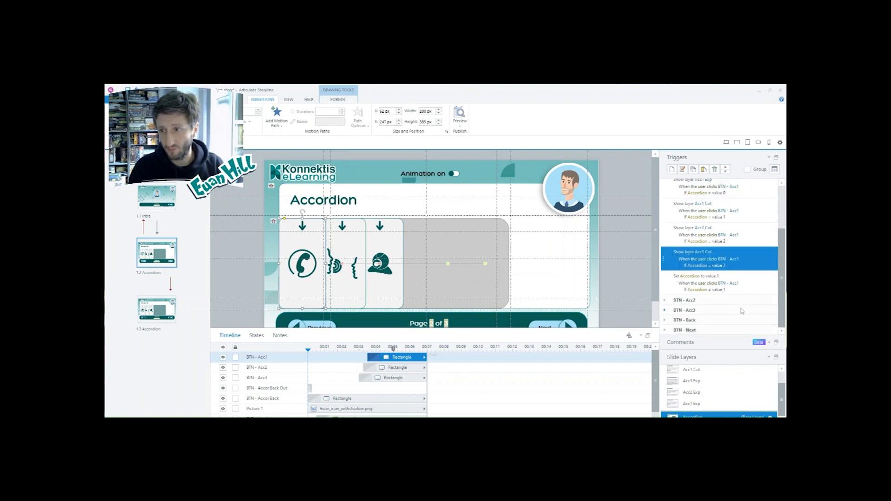
click(761, 276)
click(759, 266)
scroll(758, 264, up, 2)
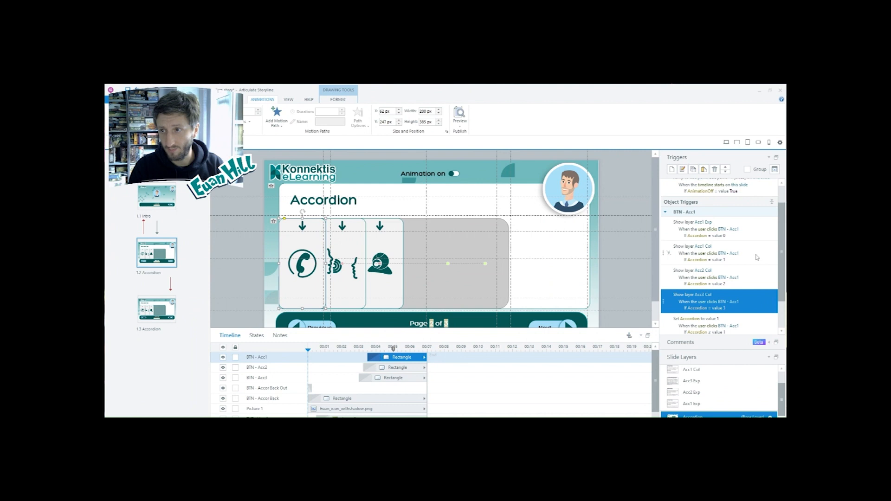
click(758, 257)
click(758, 270)
key(Down)
key(Up)
key(Up)
key(Down)
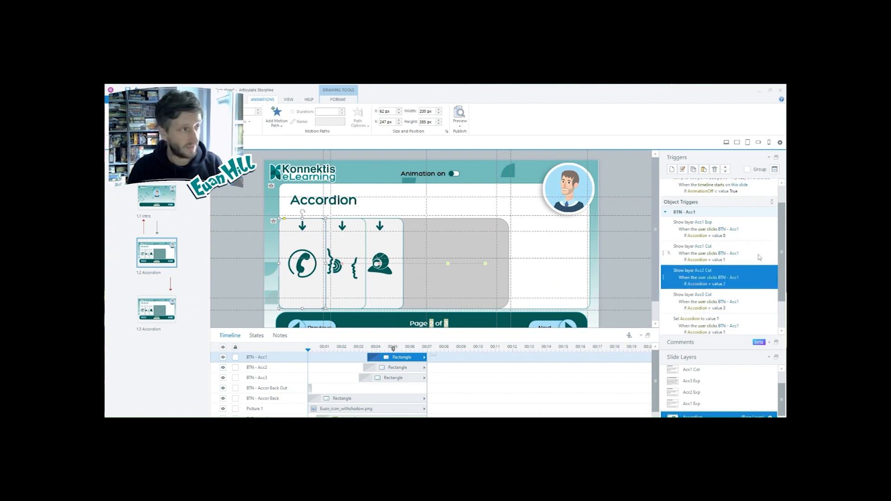
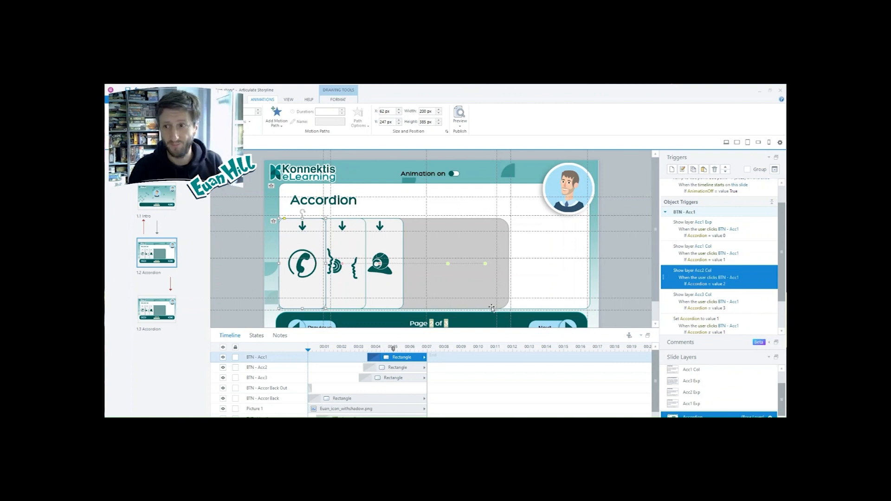
Step: On slide 1.3, add the condition Accordion = value 0 to BTN - Acc1's Show layer Acc1 Expand trigger
click(149, 309)
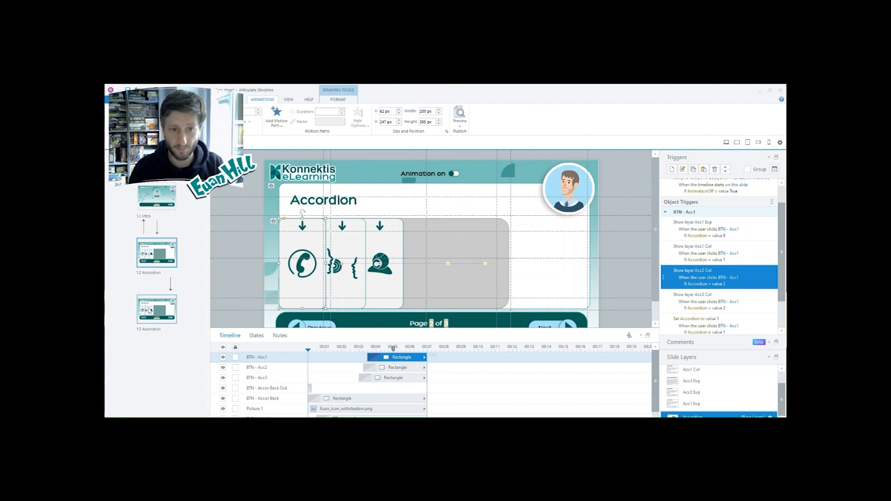
click(300, 277)
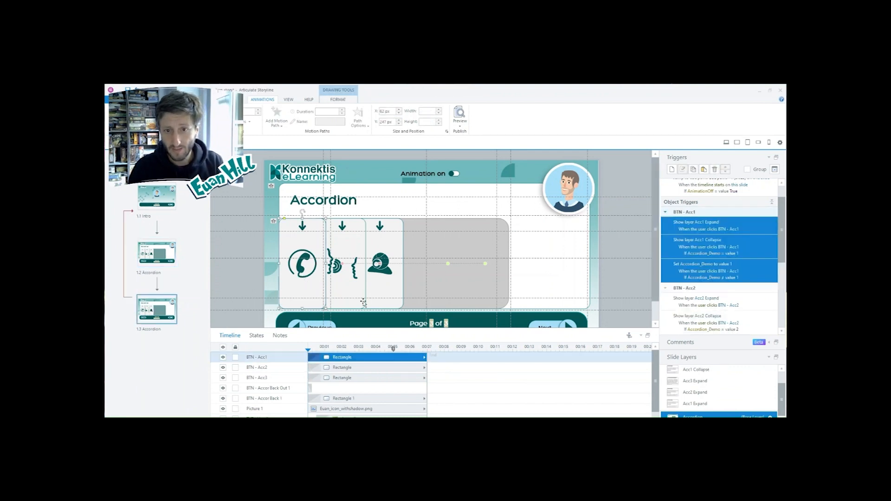
click(755, 227)
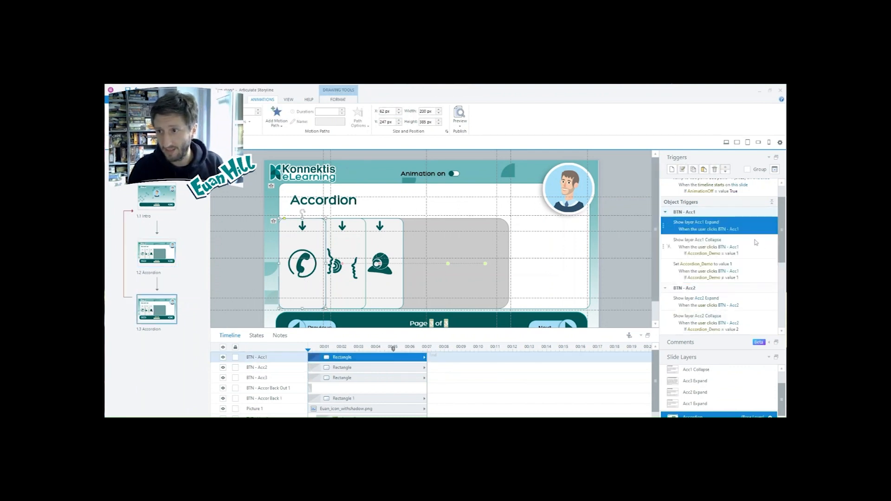
double_click(755, 227)
click(524, 248)
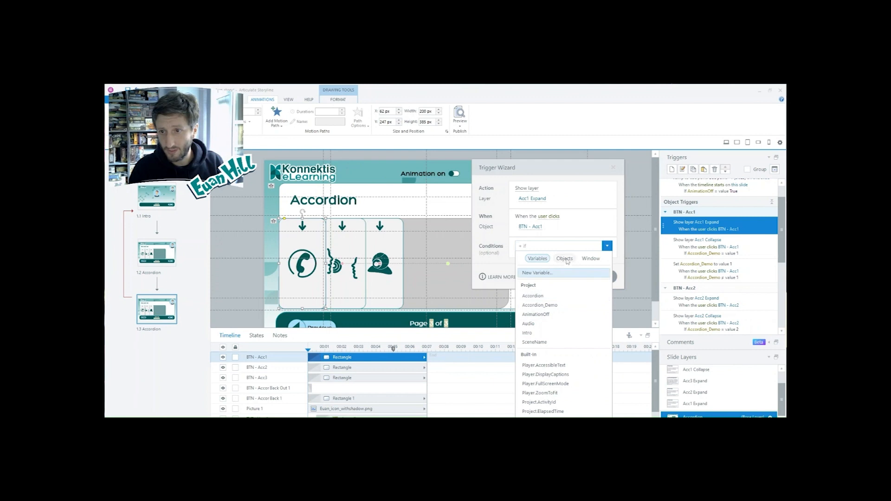
click(541, 296)
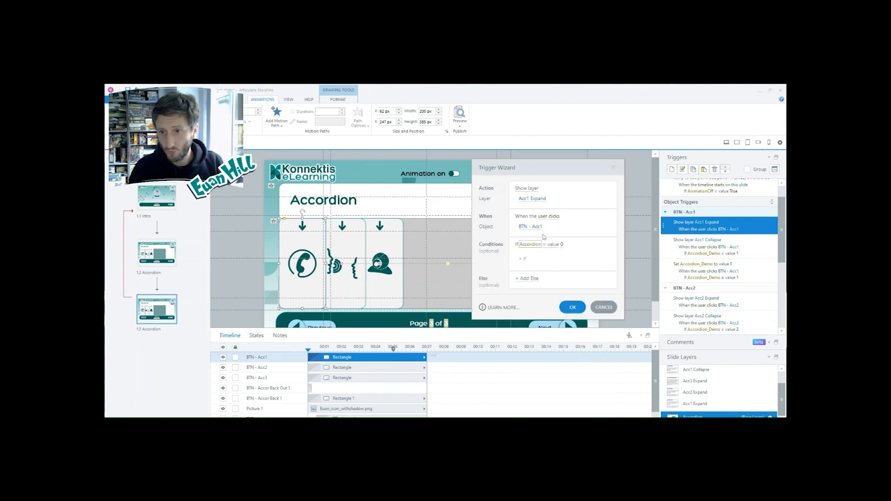
click(572, 307)
Step: Duplicate BTN - Acc1's Acc1 Collapse trigger above the Set Accordion_Demo trigger, showing layer Acc2 Collapse if Accordion_Demo = 2
click(759, 249)
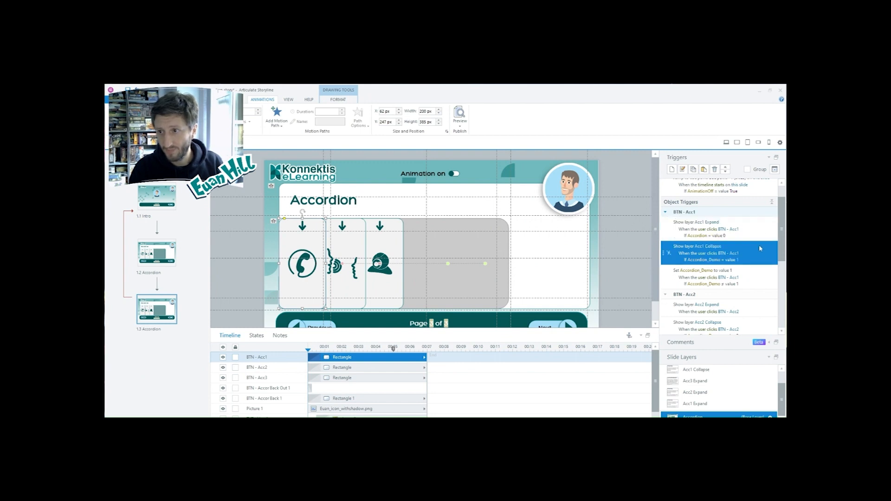
key(ctrl+c)
key(ctrl+v)
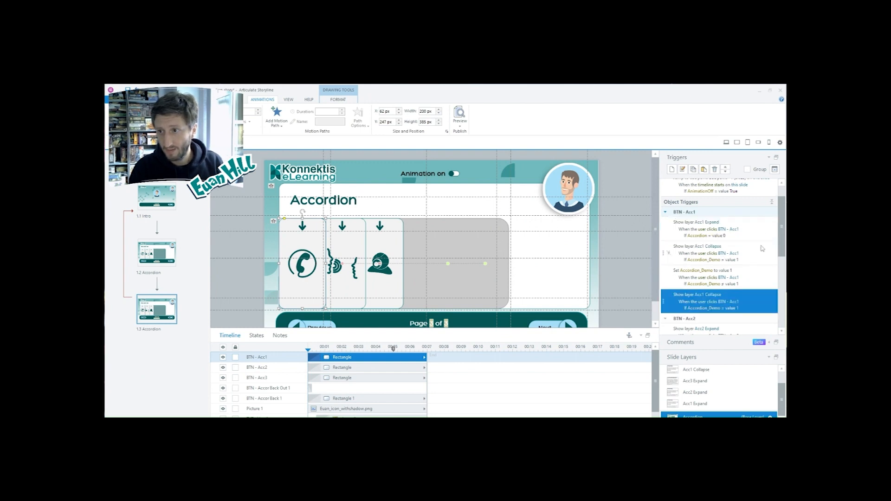
click(726, 166)
click(707, 274)
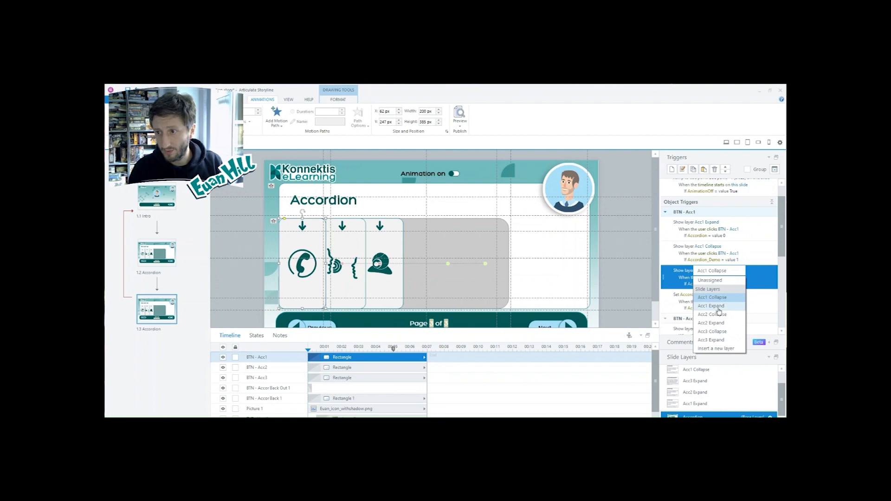
click(719, 314)
click(736, 285)
text(2)
Step: Duplicate BTN - Acc1's Acc2 Collapse trigger above the Set Accordion_Demo trigger, showing layer Acc3 Collapse if Accordion_Demo = 3
click(765, 272)
key(ctrl+c)
key(ctrl+v)
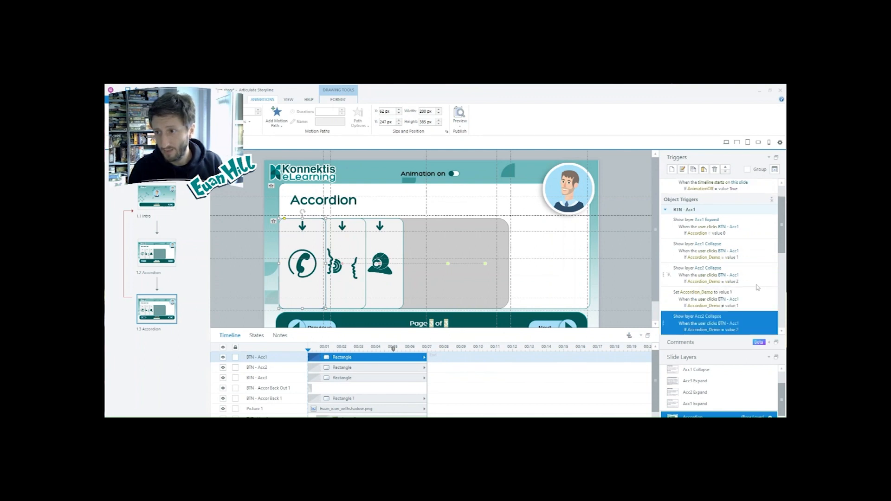
click(726, 168)
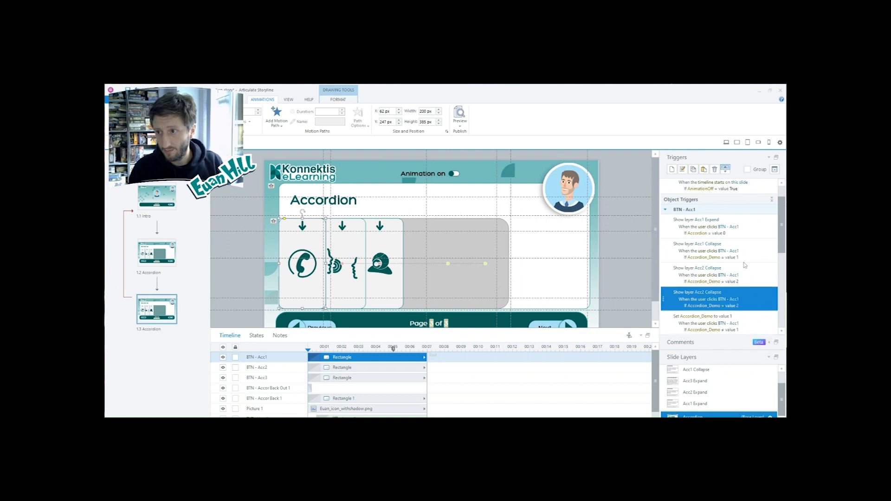
click(712, 292)
click(714, 353)
click(739, 306)
key(Return)
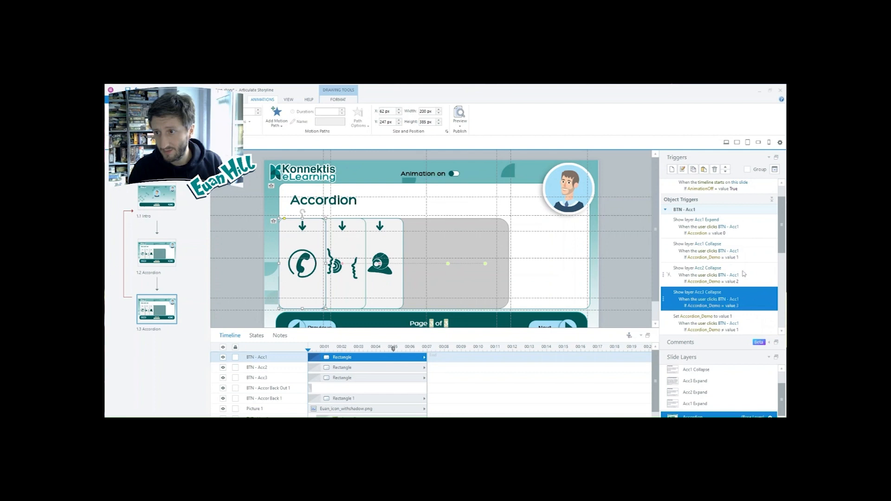
Step: Review BTN - Acc1's expand trigger and three collapse triggers on slide 1.3
click(757, 252)
click(752, 226)
click(754, 250)
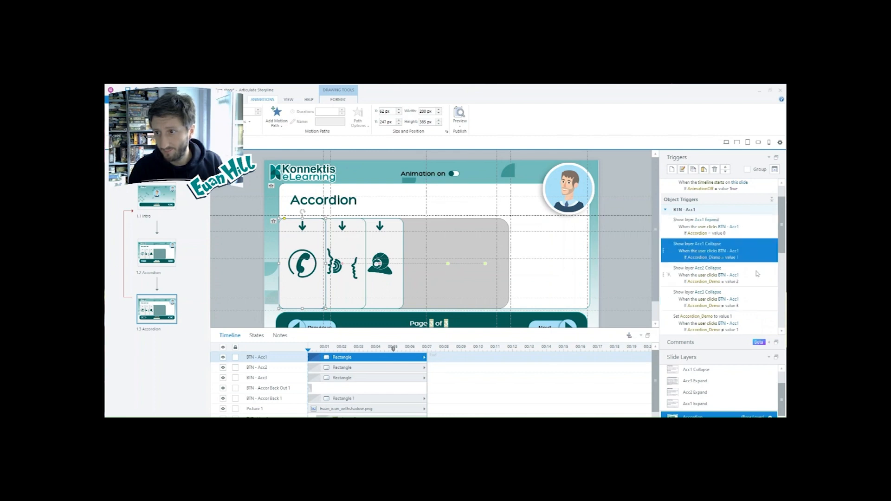
click(757, 273)
click(759, 297)
Step: Open slide 1.2's Acc1 Col layer and examine its move and state triggers that run when the timeline starts
click(143, 252)
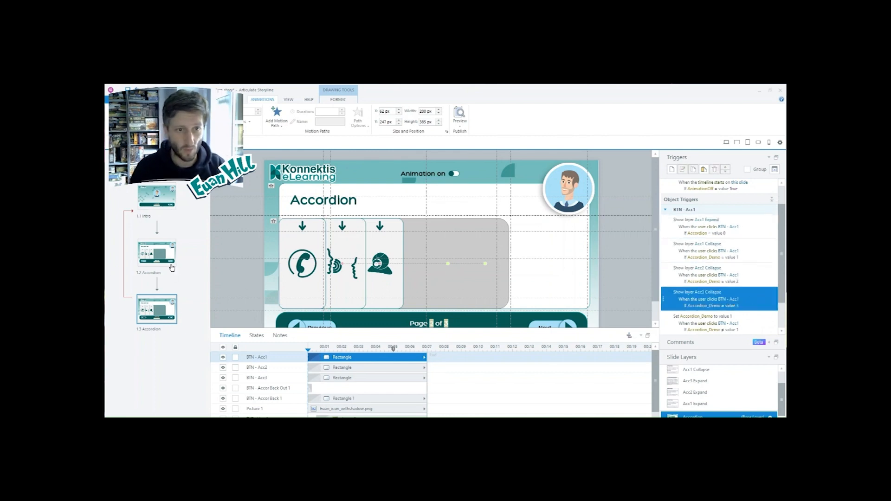
drag(783, 401, 783, 392)
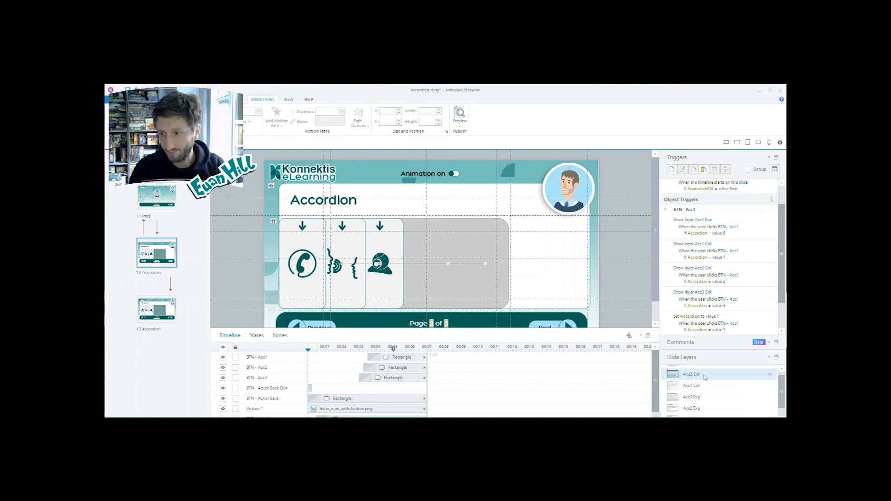
click(706, 376)
click(705, 386)
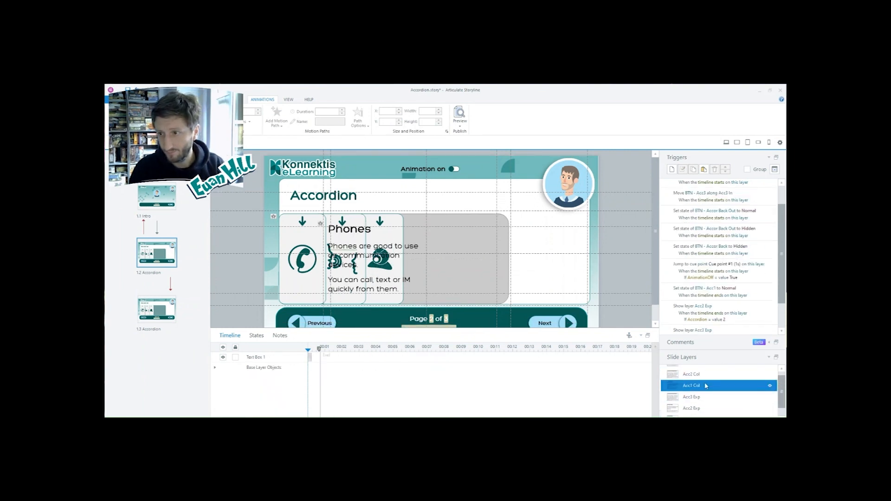
drag(783, 258, 783, 239)
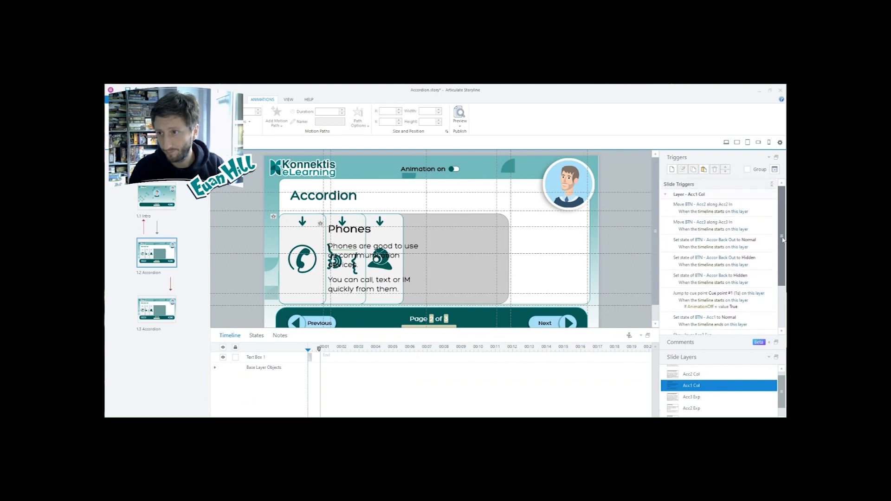
click(767, 225)
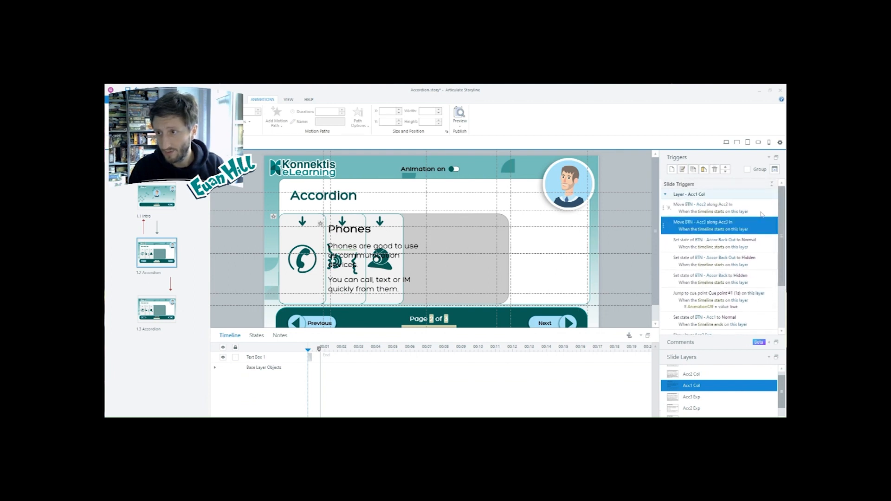
click(762, 250)
key(Down)
key(Down)
shift+click(761, 210)
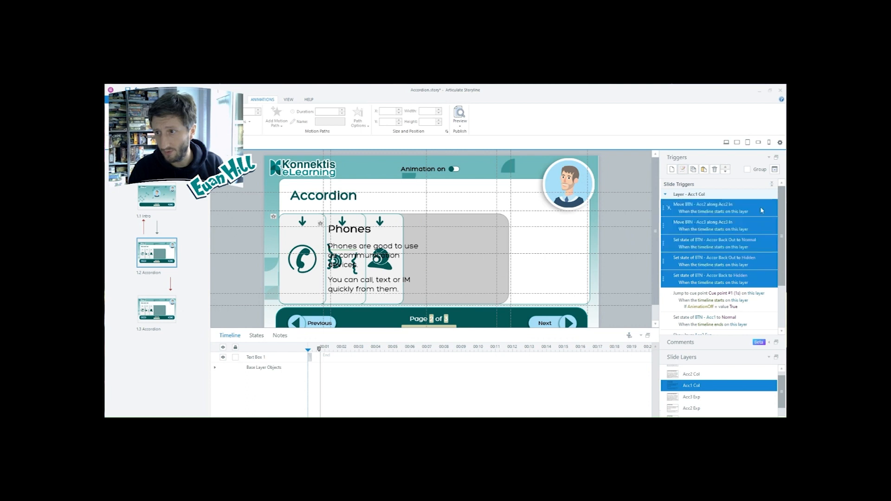
Step: Examine the Acc1 Col layer's cue point jump and its state and show-layer triggers that run when the timeline ends
drag(783, 271, 784, 297)
click(731, 263)
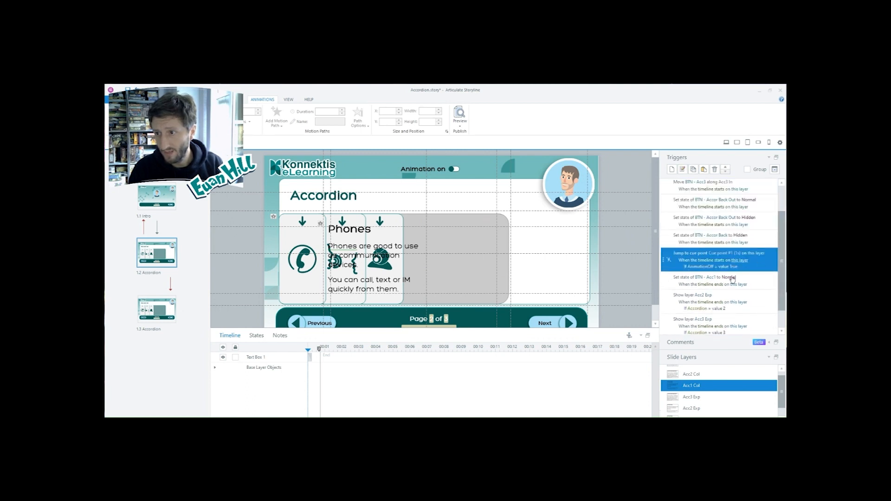
scroll(743, 262, down, 1)
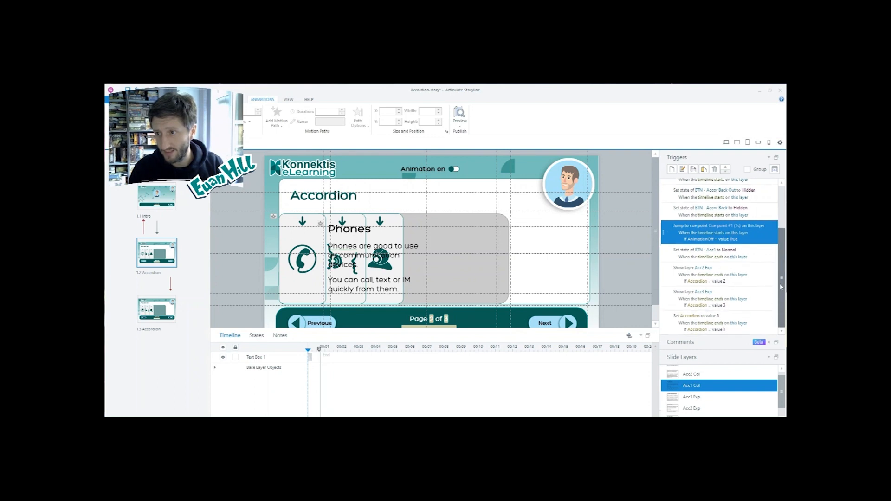
click(752, 257)
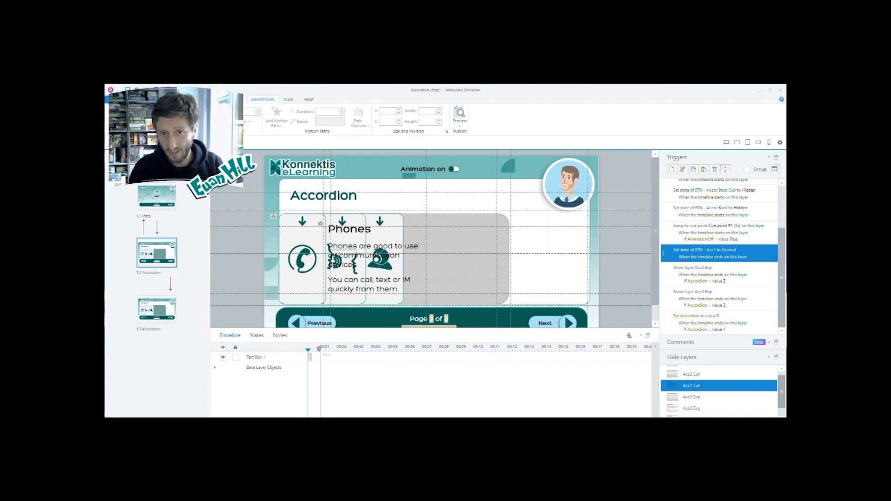
click(757, 276)
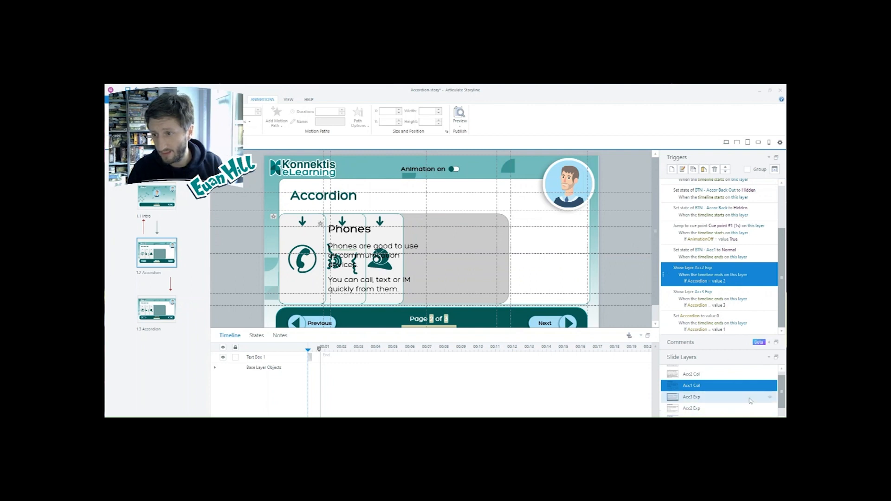
Step: Examine the Acc2 Exp layer's move, state and cue point jump triggers on slide 1.2, including the settings of its BTN - Accor Back trigger
scroll(738, 411, down, 1)
click(706, 394)
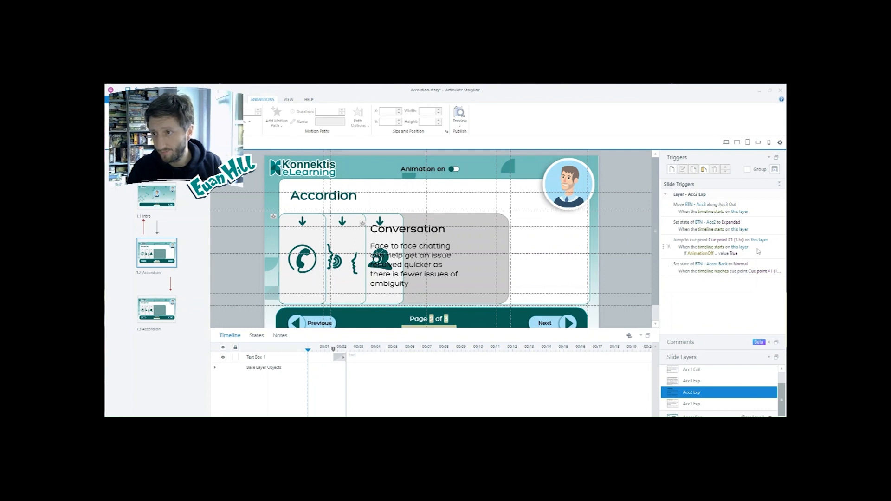
click(760, 226)
key(Up)
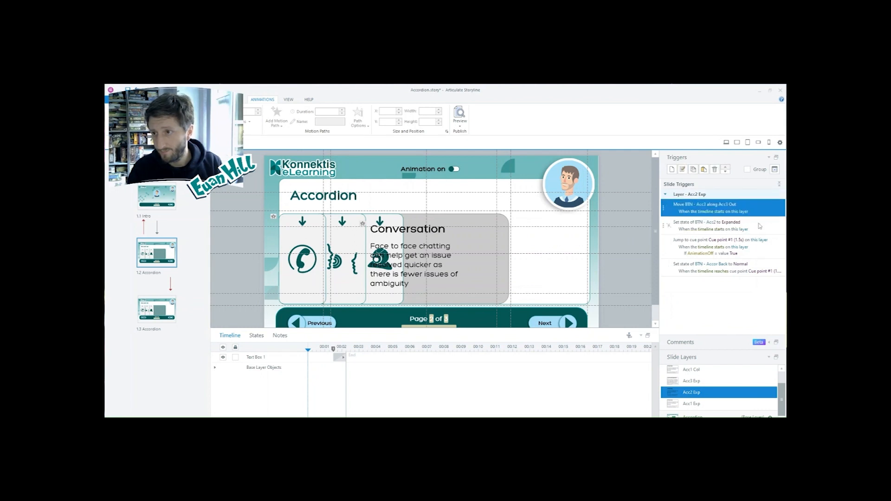
click(759, 226)
click(754, 254)
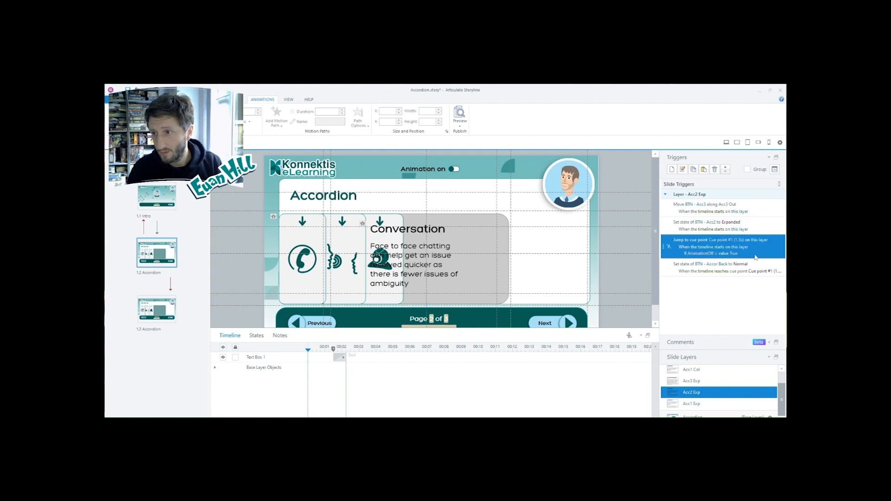
click(742, 265)
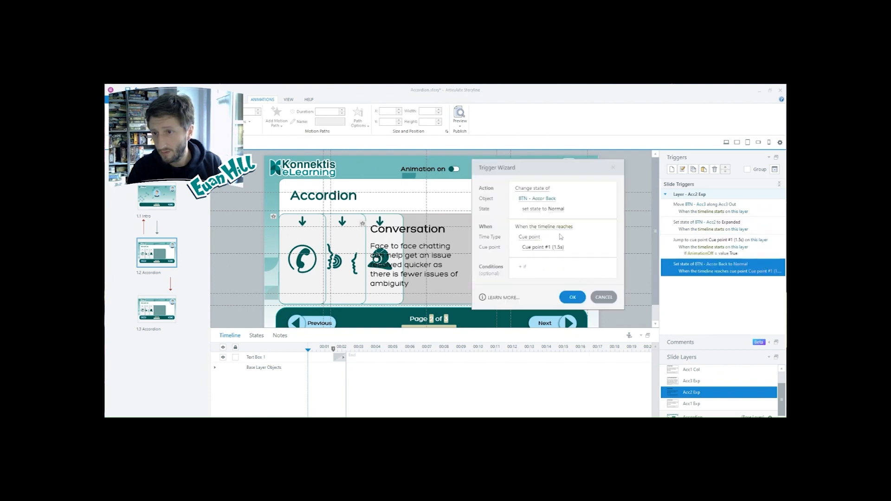
click(604, 297)
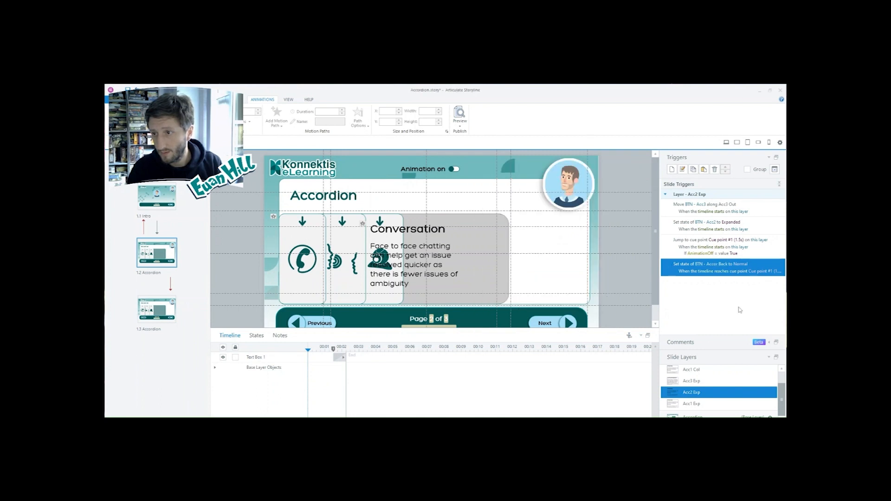
Step: Reopen slide 1.2's Acc1 Col layer and review its timeline-end triggers, through the one setting Accordion to 0 if Accordion = 1
scroll(708, 391, up, 2)
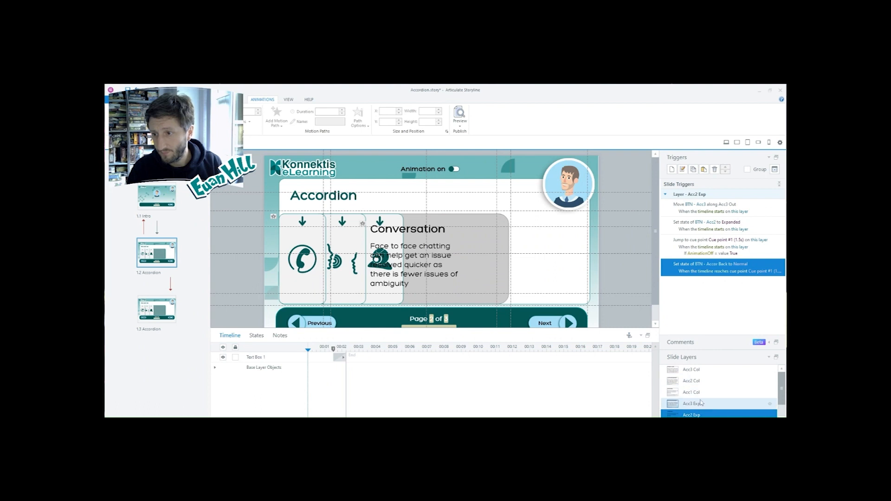
click(706, 392)
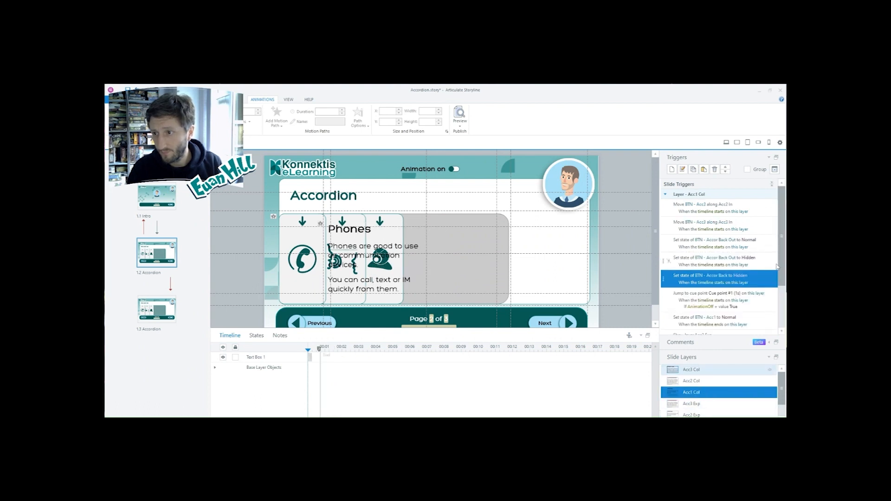
scroll(743, 266, down, 3)
click(695, 269)
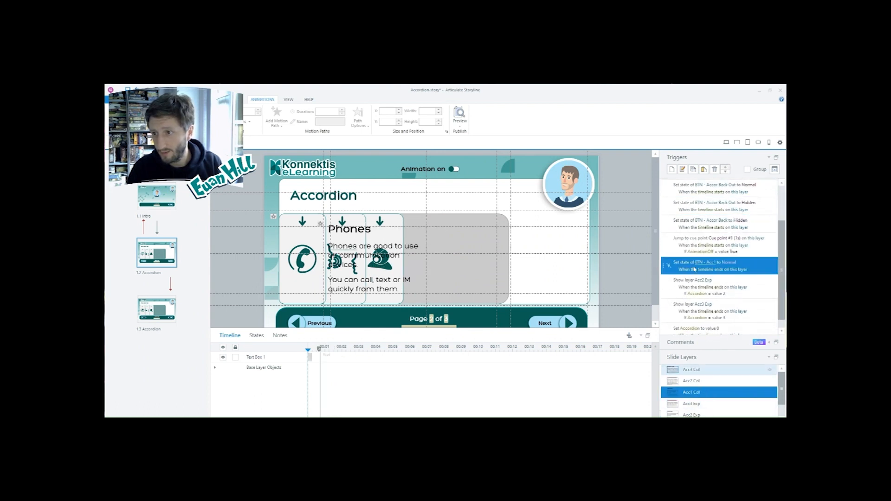
scroll(776, 257, down, 1)
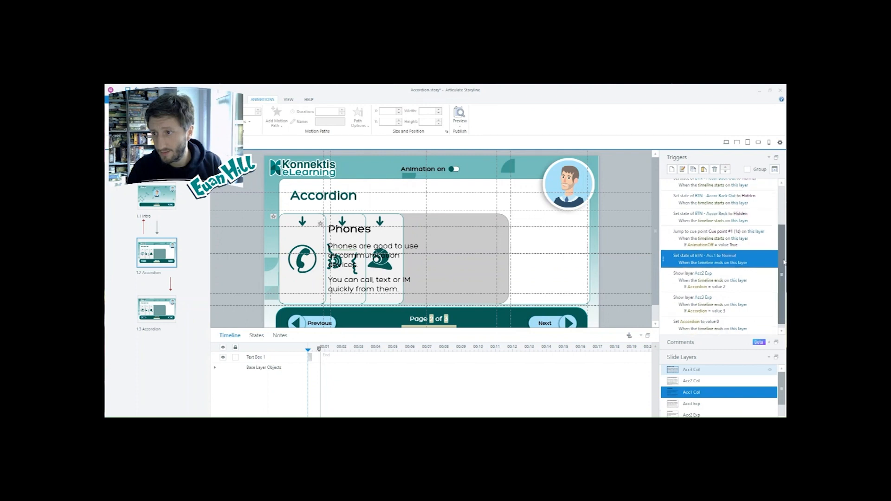
click(765, 279)
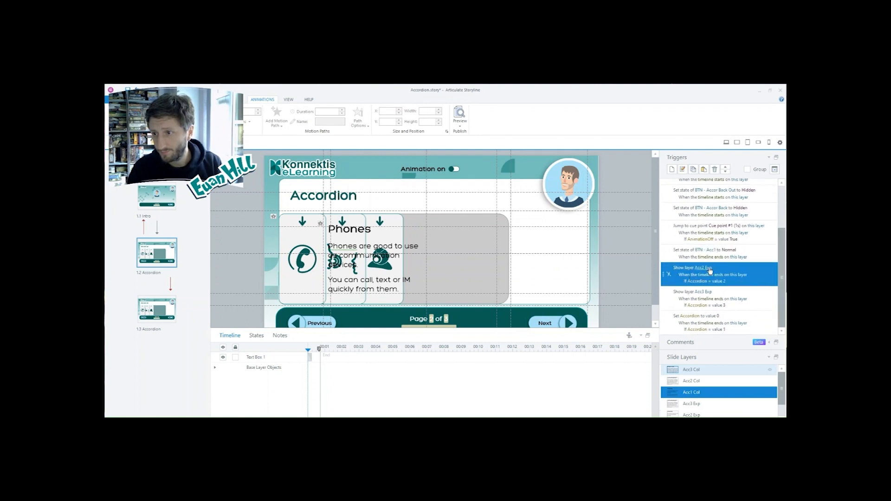
click(749, 293)
key(Down)
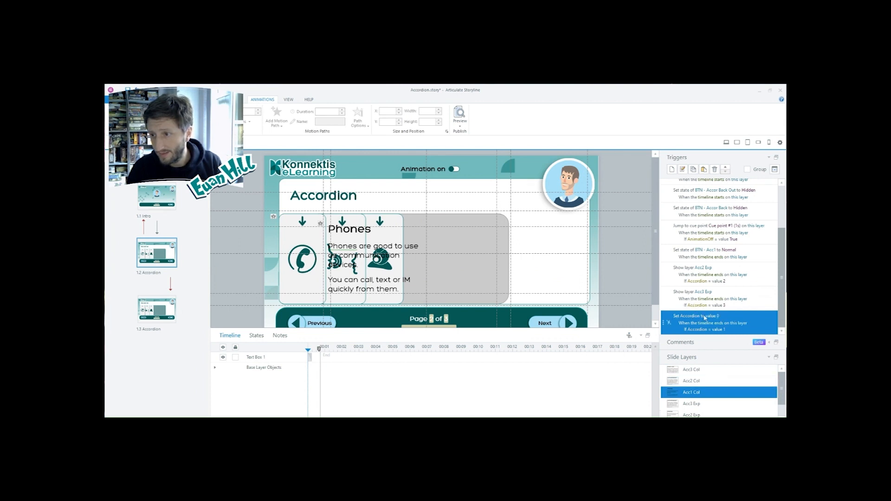
mouse_move(782, 320)
mouse_down()
mouse_move(782, 281)
mouse_move(783, 324)
mouse_up()
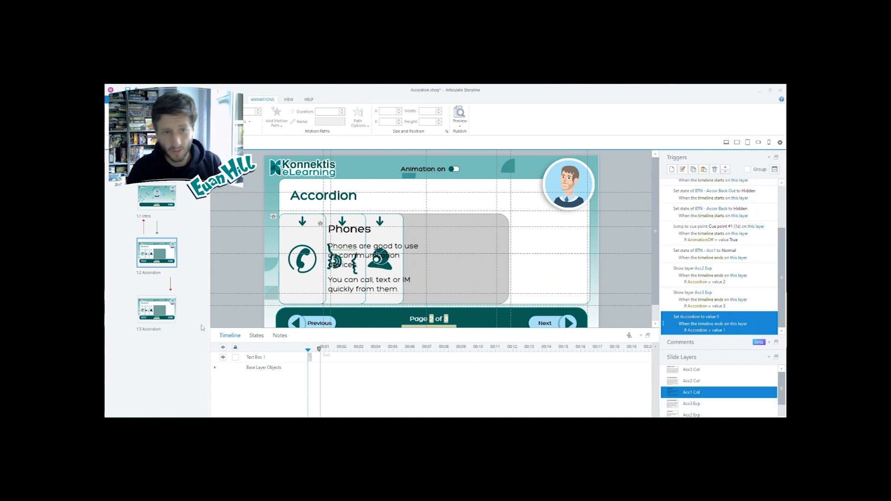
Step: Add a trigger to slide 1.3's Acc1 Collapse layer that sets Accordion_Demo to value 0 when the timeline ends on this layer
click(157, 309)
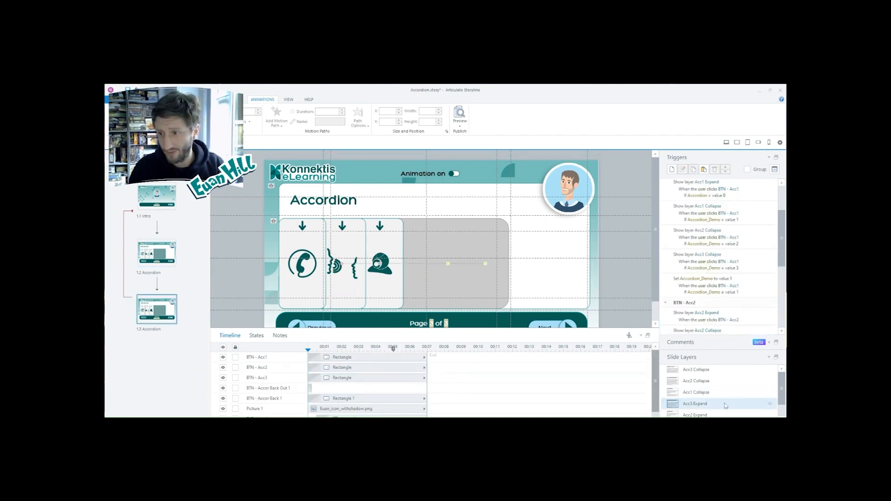
click(701, 393)
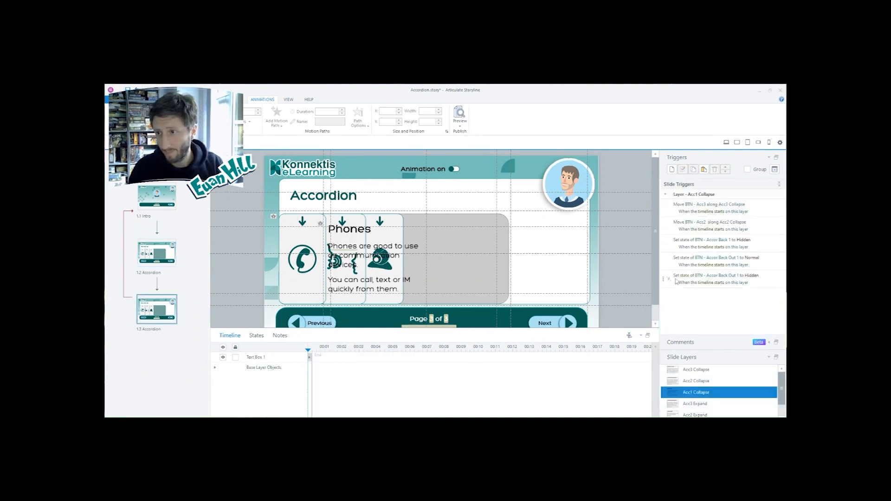
click(672, 170)
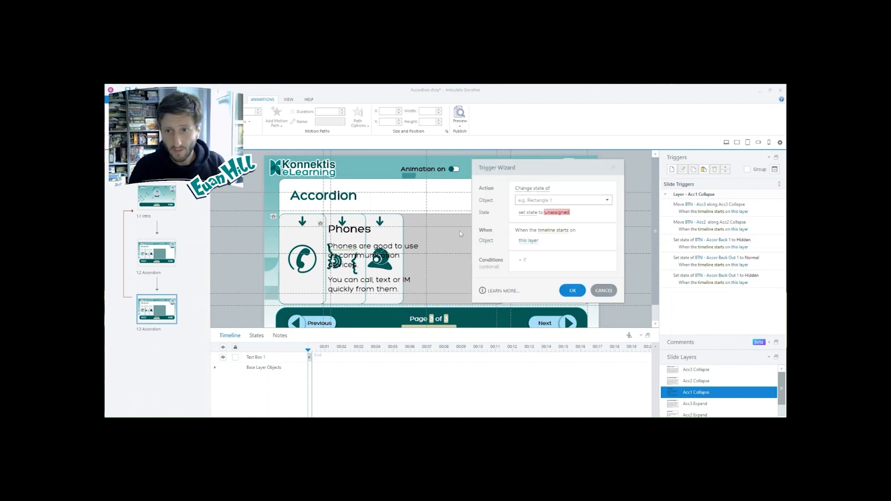
click(535, 187)
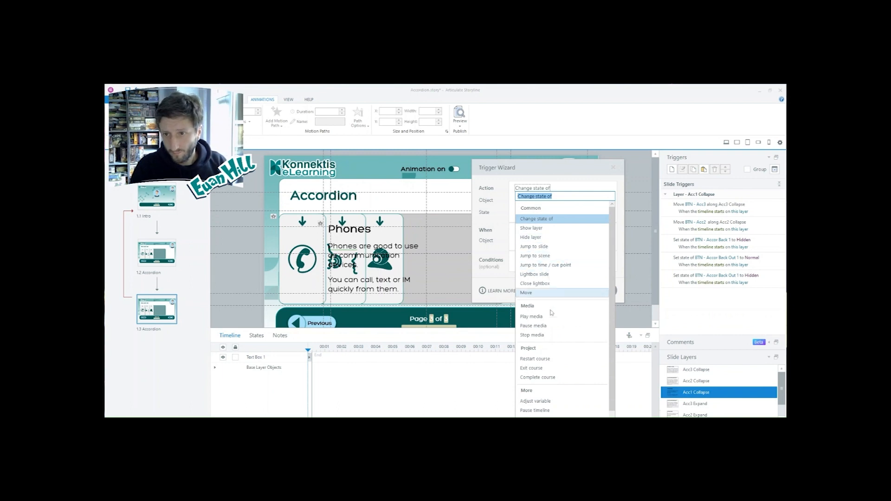
scroll(557, 316, down, 3)
click(543, 338)
click(545, 200)
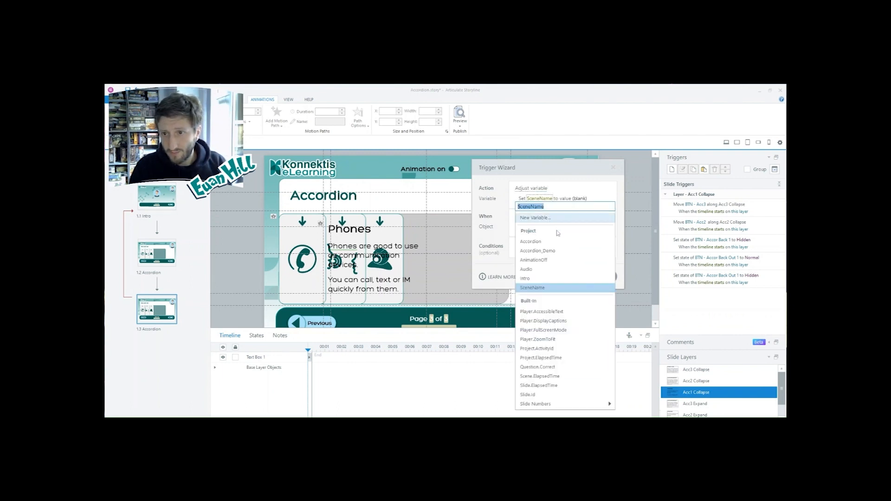
click(546, 252)
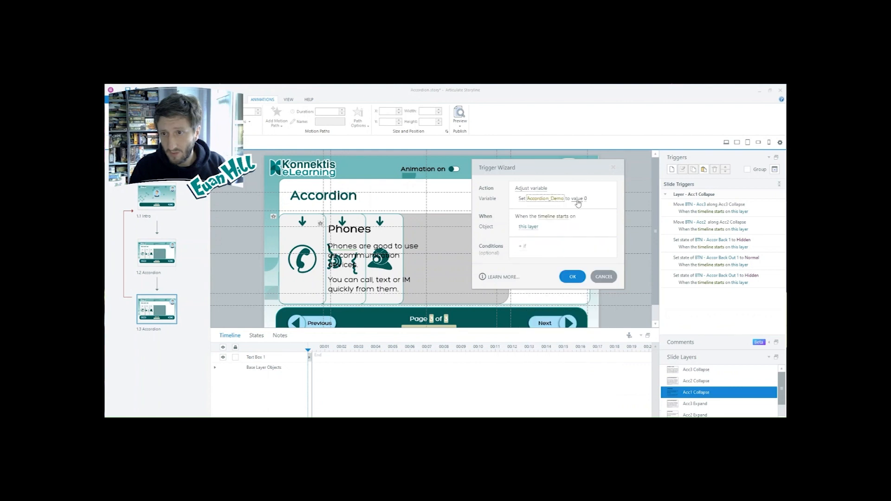
click(562, 221)
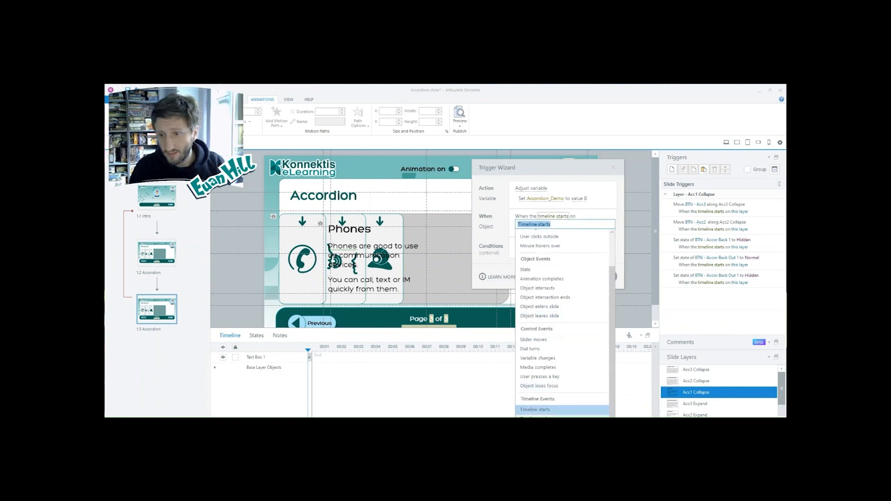
click(536, 417)
click(573, 277)
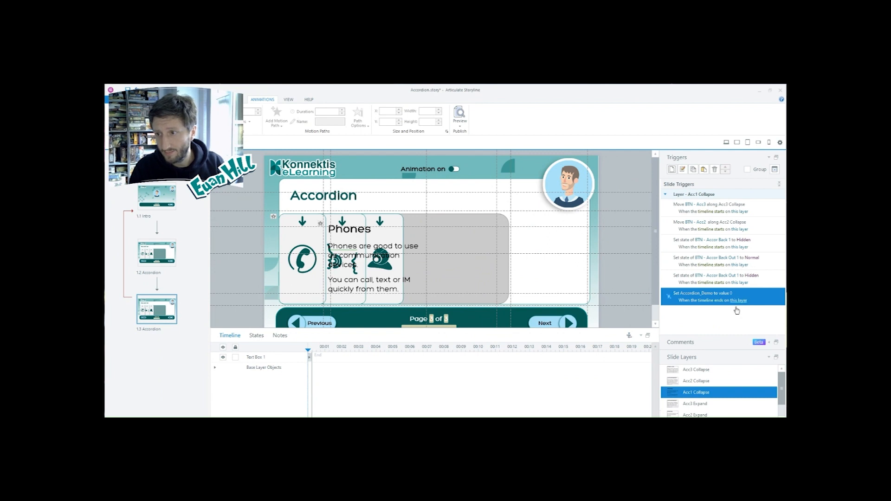
Step: Go through slide 1.3's Acc2 Collapse and Acc3 Collapse layers to view their triggers
click(701, 380)
click(701, 369)
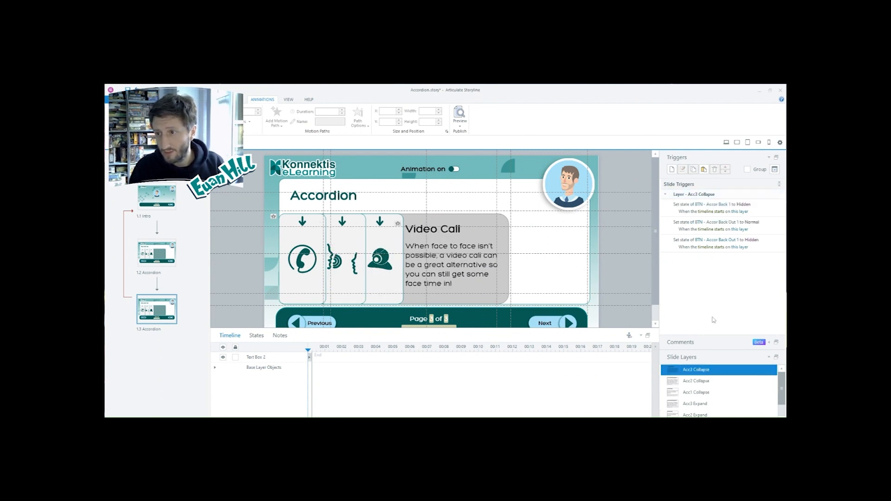
Step: Examine the timeline-end triggers and their Accordion conditions on slide 1.2's Acc1 Col layer, and return to slide 1.3
click(176, 263)
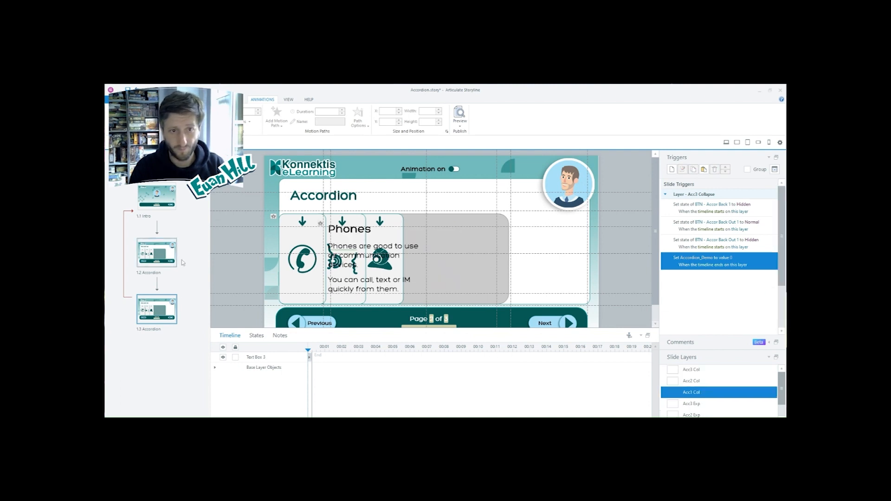
scroll(710, 388, down, 1)
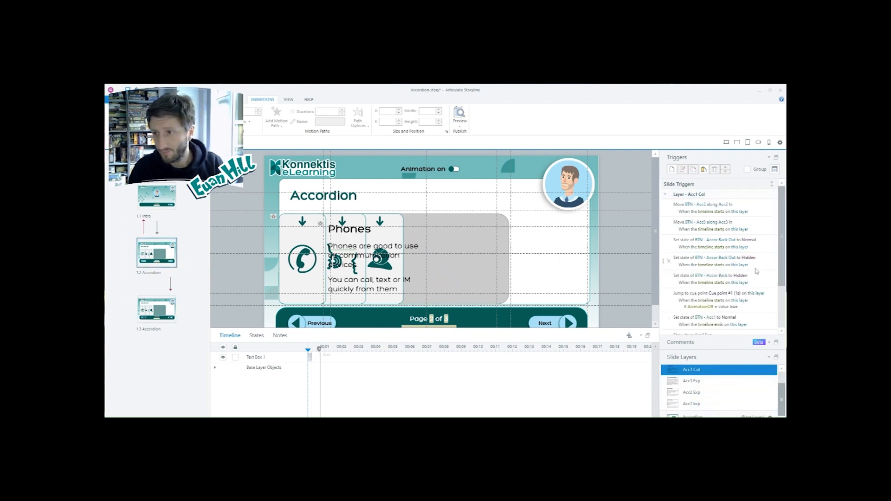
drag(781, 250, 785, 294)
click(758, 254)
click(757, 269)
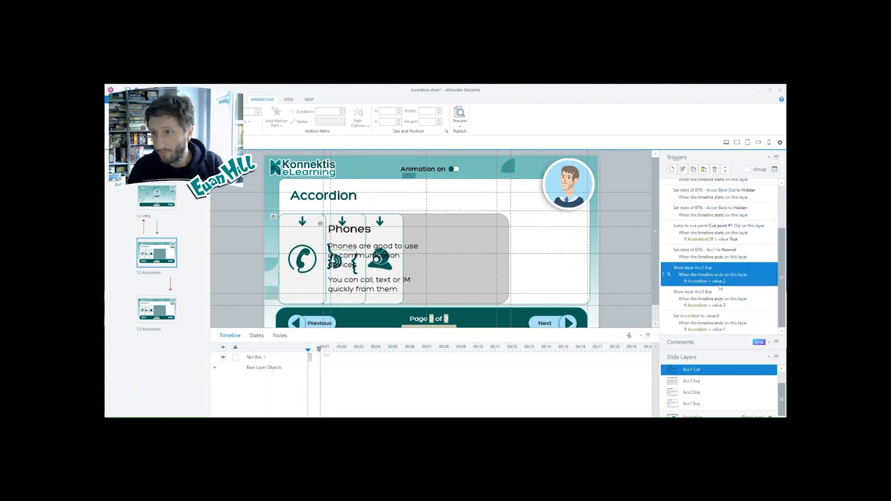
click(757, 304)
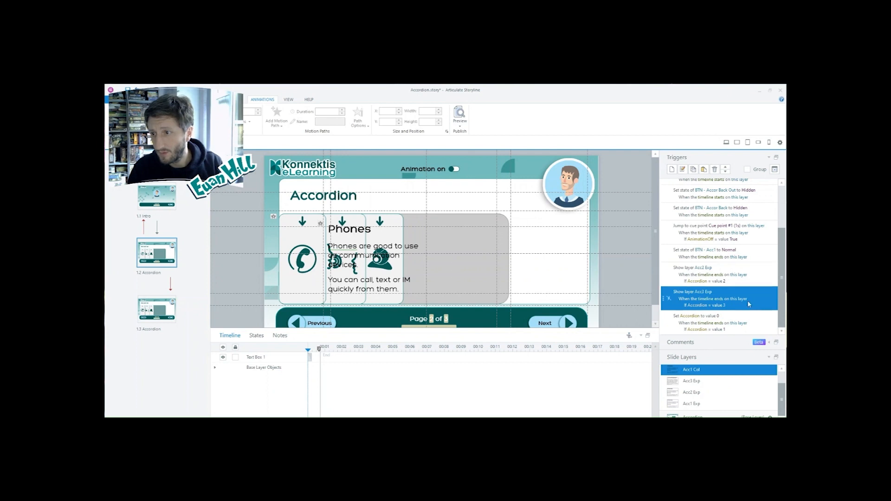
click(690, 277)
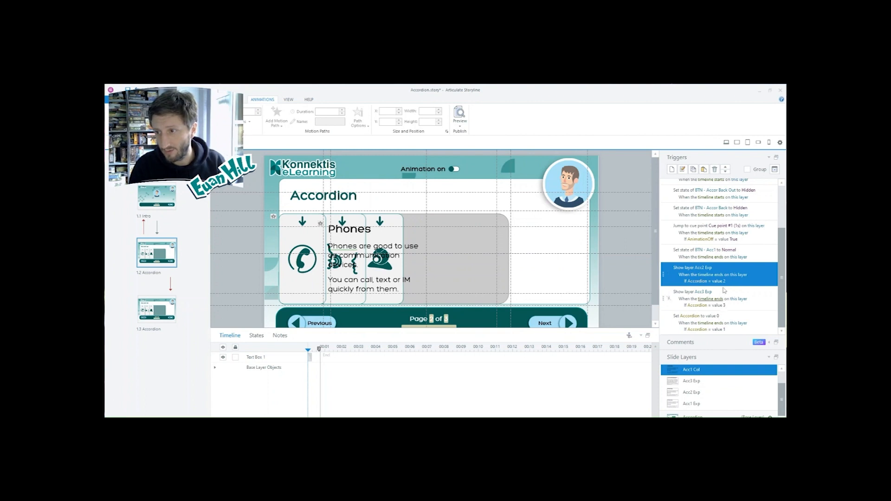
click(160, 308)
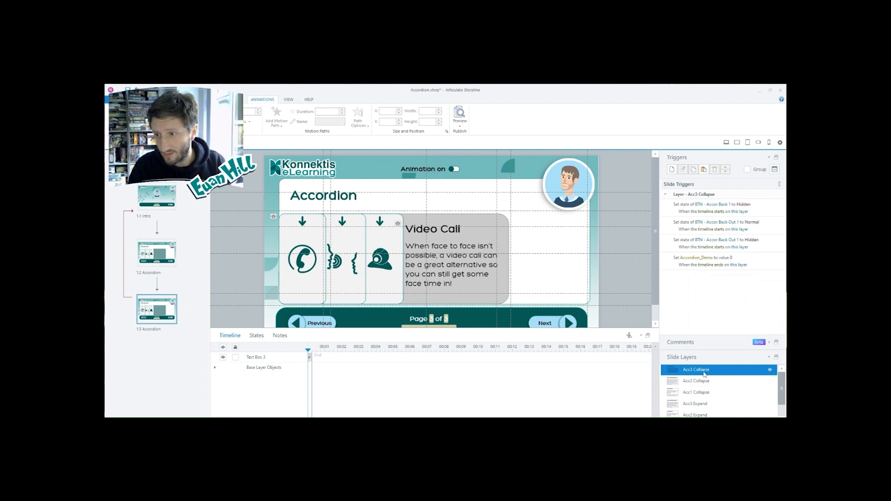
double_click(762, 269)
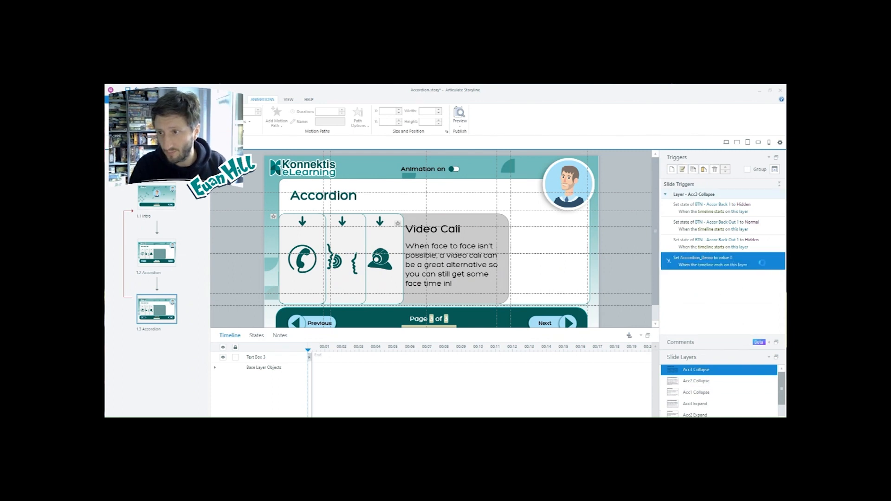
click(531, 245)
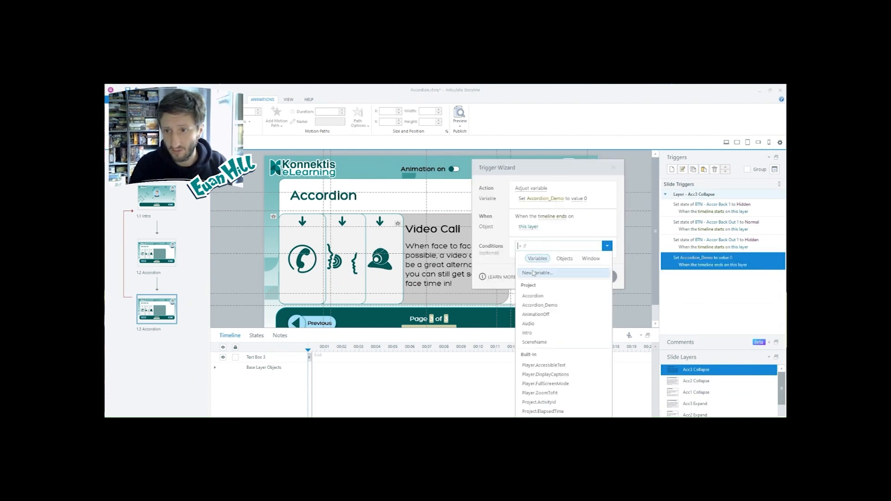
click(540, 305)
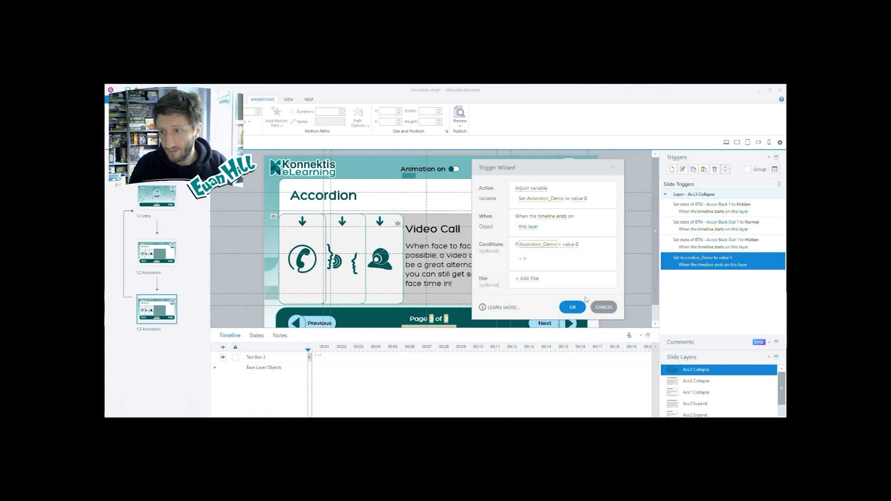
click(604, 306)
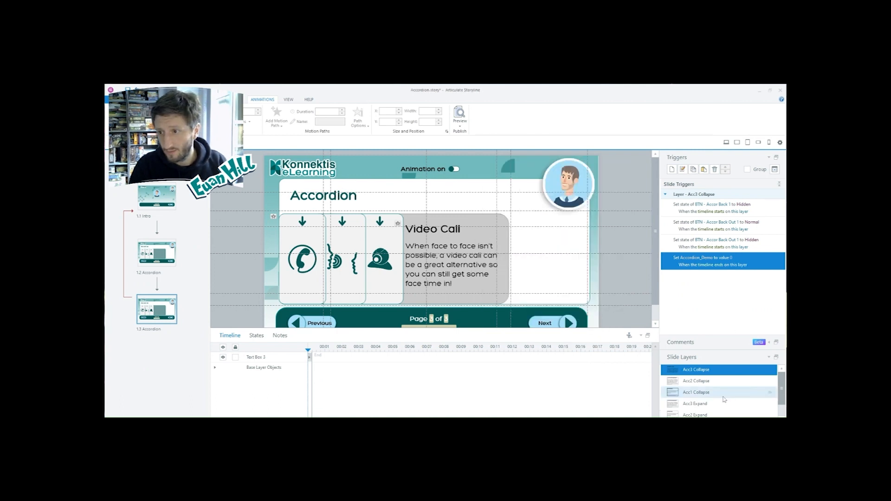
Step: On the Acc1 Collapse layer, add the condition Accordion_Demo = value 1 to the trigger that resets Accordion_Demo to 0
click(706, 394)
double_click(766, 297)
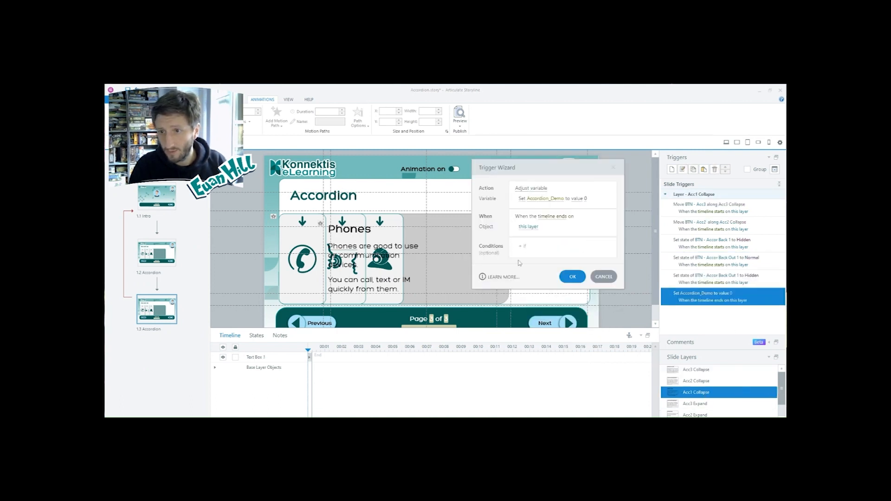
click(528, 248)
click(541, 304)
click(578, 244)
text(1)
click(600, 236)
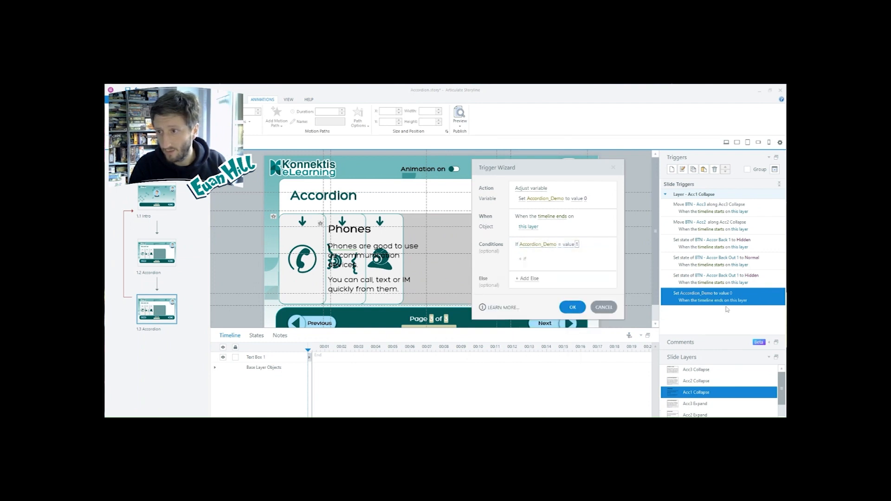
click(573, 307)
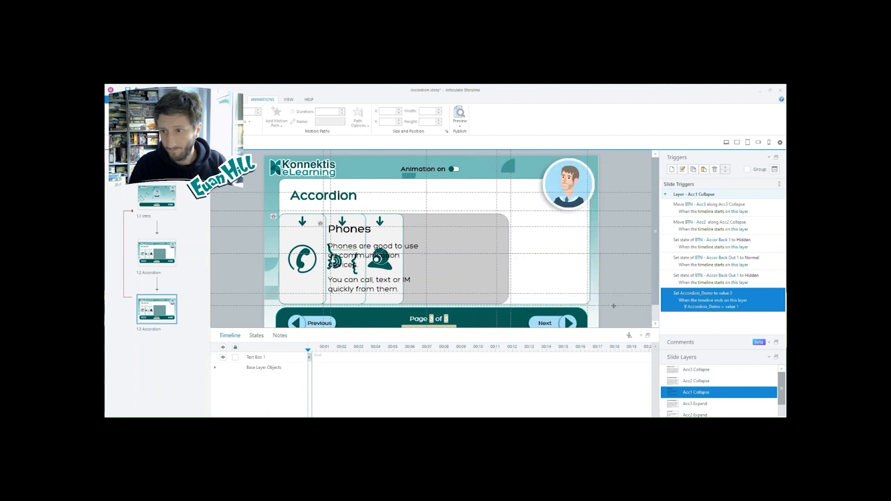
Step: Start a new Acc1 Collapse trigger that shows layer Acc2 Expand when the timeline ends on this layer
click(763, 279)
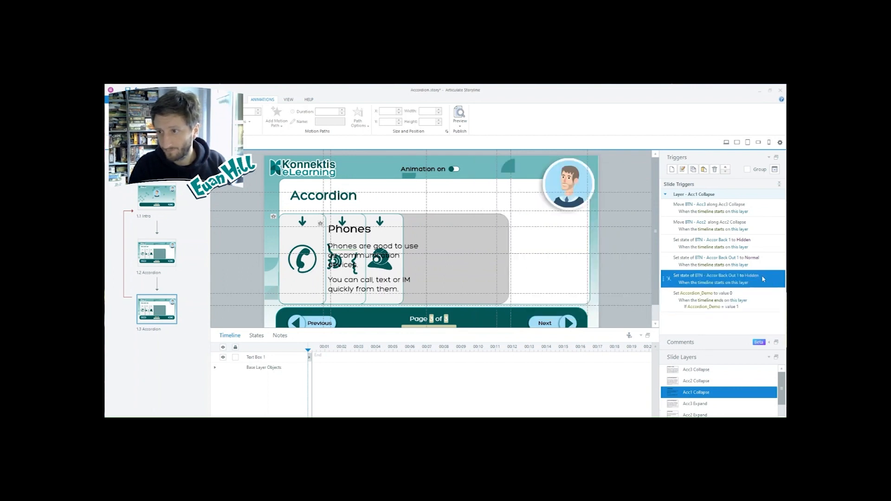
click(671, 169)
click(545, 195)
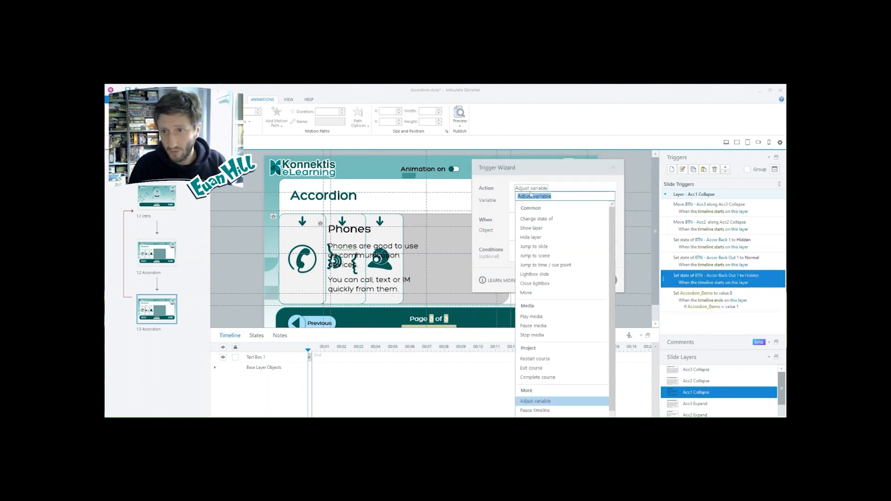
click(543, 228)
click(540, 200)
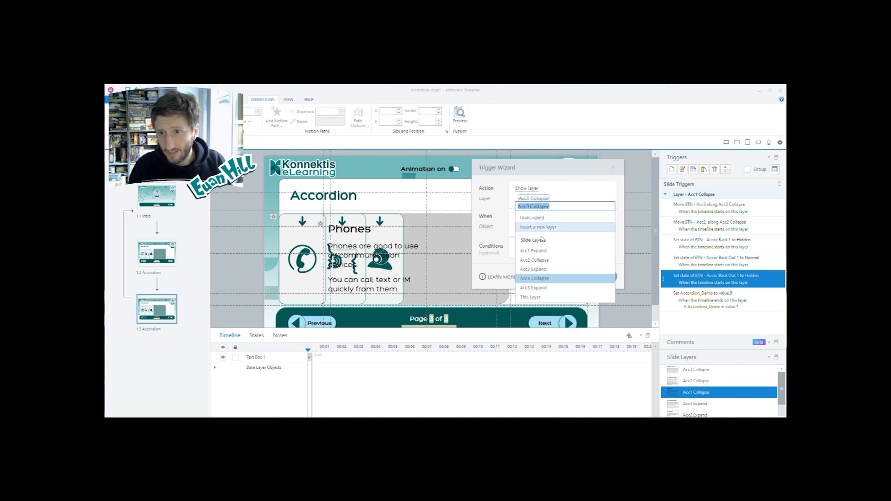
click(540, 270)
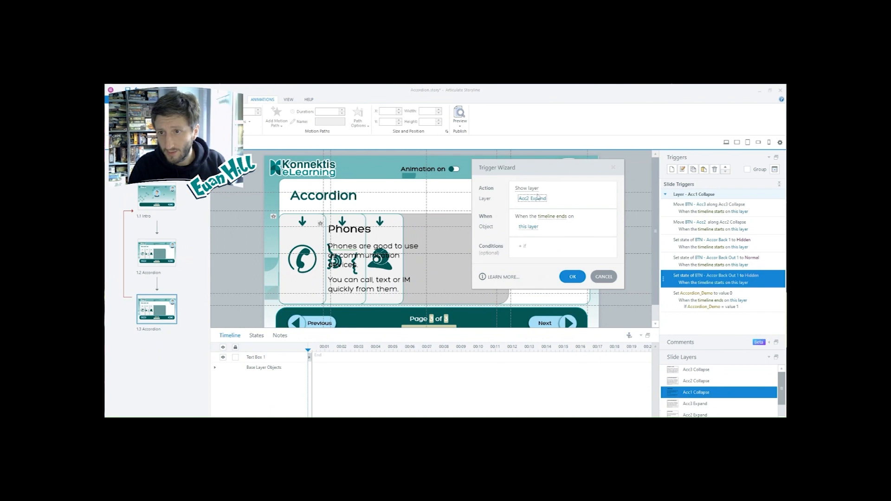
click(556, 217)
click(581, 210)
Step: Give the new Acc2 Expand trigger the condition Accordion_Demo = value 2 and move it above the variable reset trigger
click(531, 250)
click(558, 306)
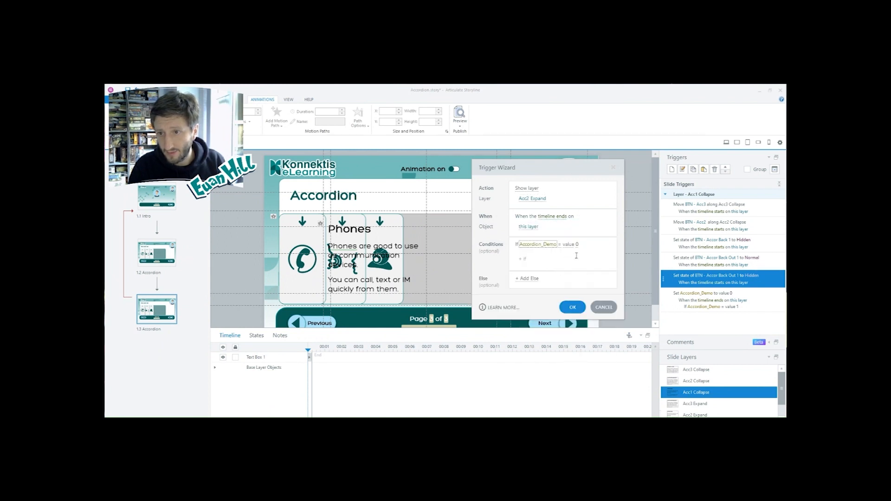
click(578, 246)
text(2)
click(572, 306)
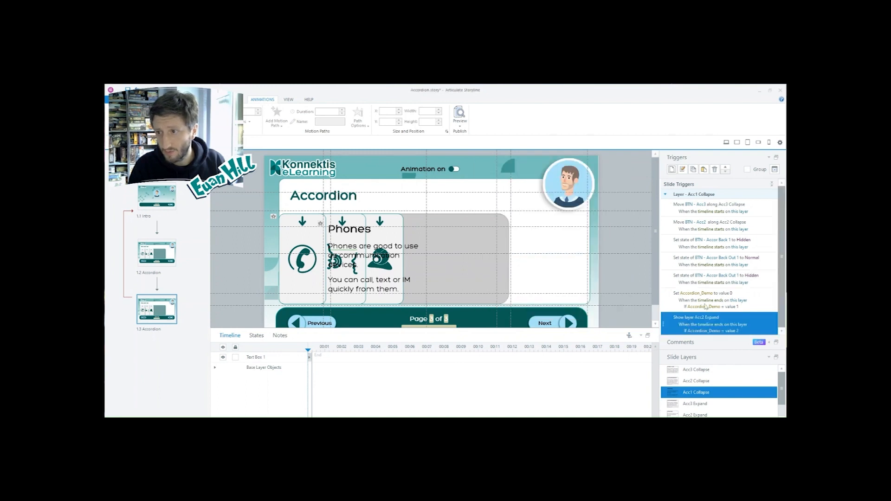
click(725, 167)
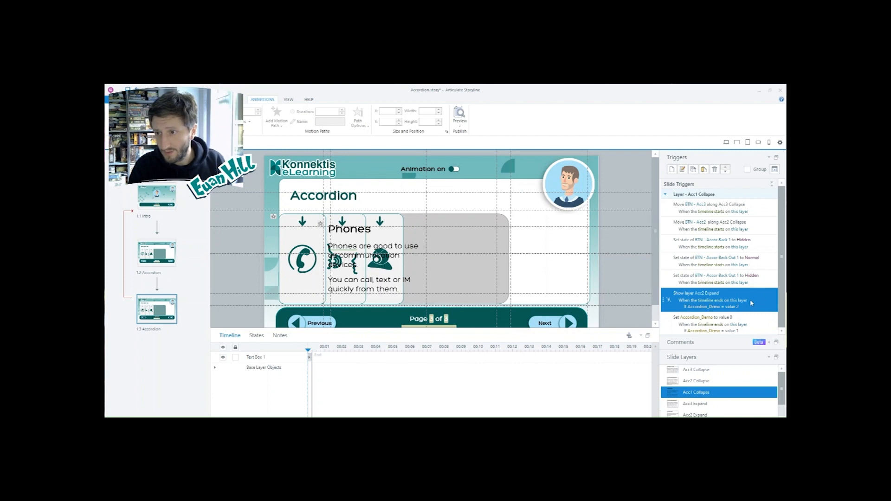
Step: Duplicate the Acc2 Expand trigger and set the copy to show layer Acc3 Expand if Accordion_Demo = value 3
key(ctrl+c)
key(ctrl+v)
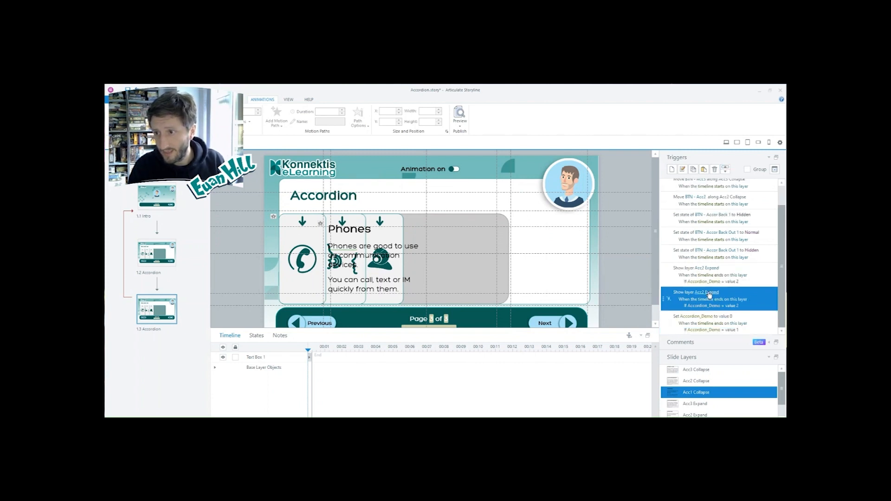
click(709, 293)
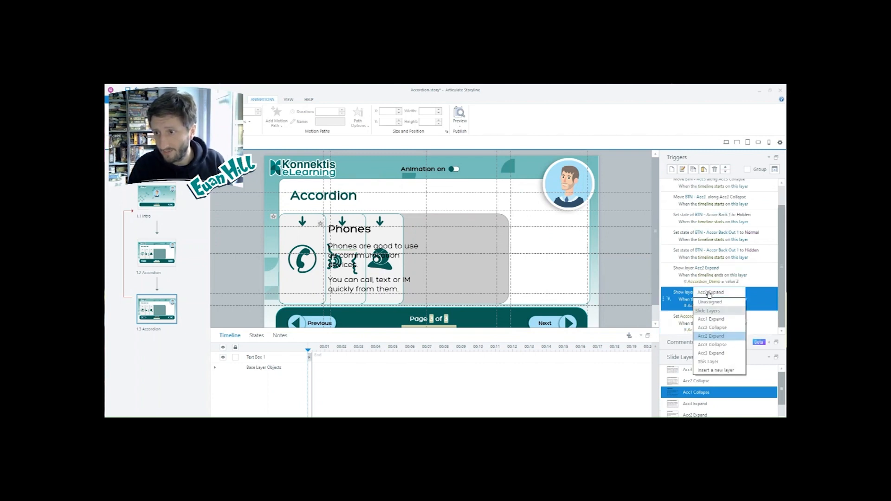
click(720, 354)
click(738, 307)
text(3)
click(766, 293)
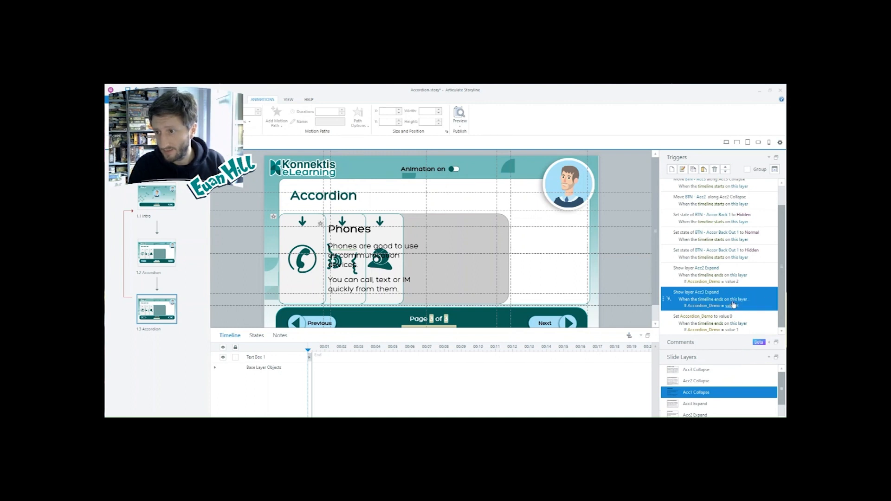
Step: Check the order and conditions of the three timeline-end triggers on the Acc1 Collapse layer
click(765, 319)
click(762, 277)
click(762, 306)
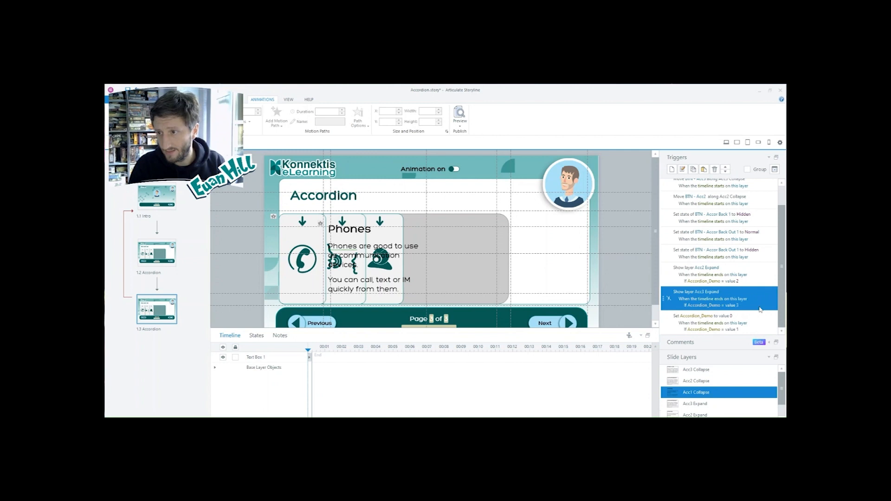
click(759, 317)
click(732, 284)
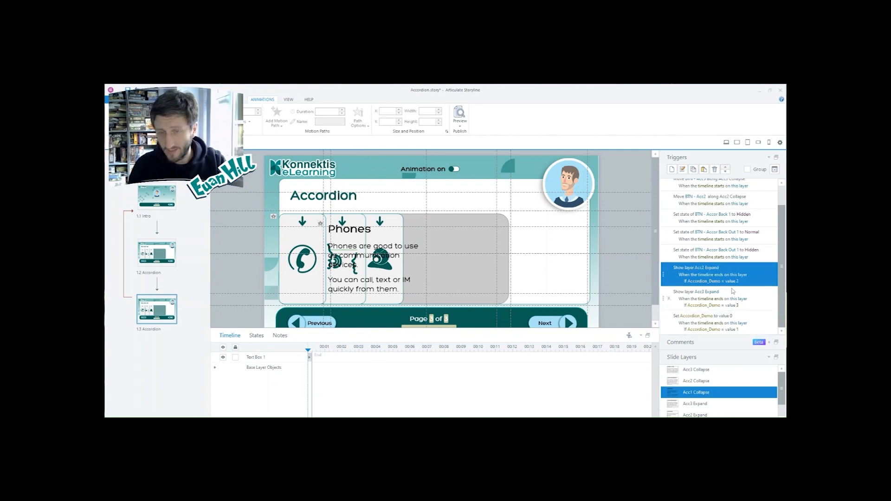
click(743, 295)
click(691, 316)
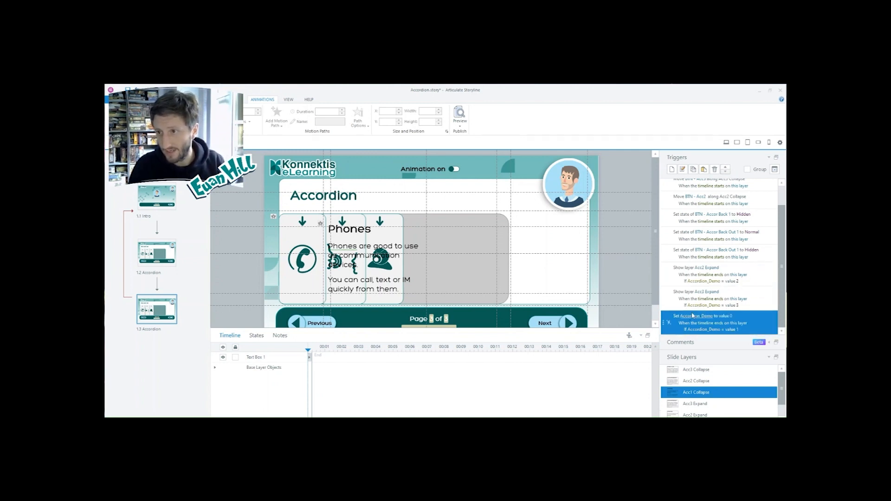
click(692, 278)
Step: Examine the show-layer and variable reset triggers on slide 1.2's Acc1 Col layer for comparison
click(159, 258)
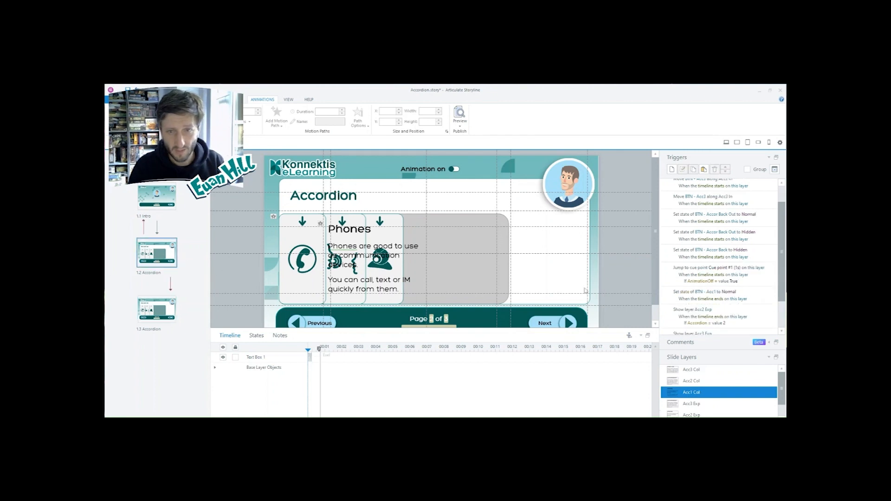
scroll(776, 290, down, 2)
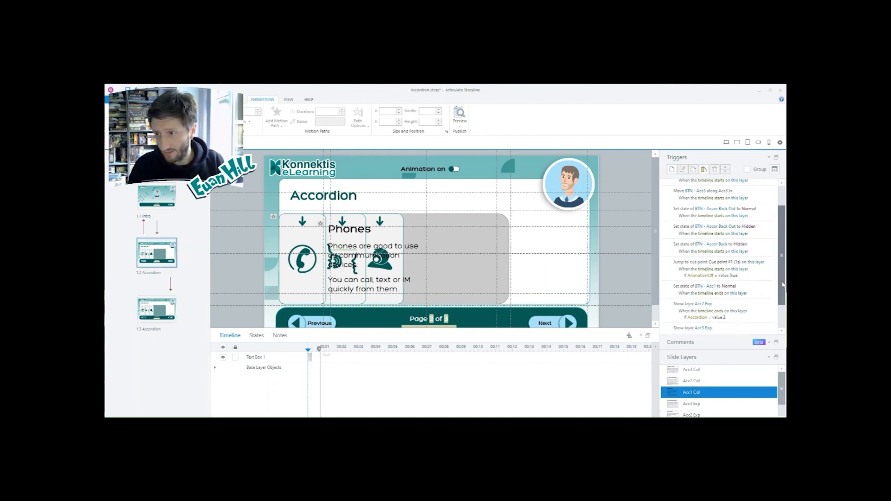
click(760, 279)
click(761, 293)
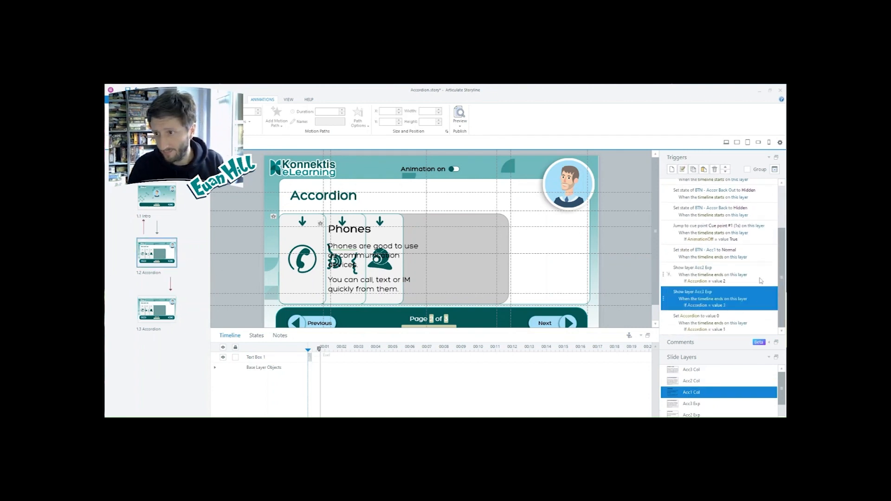
key(Down)
click(760, 296)
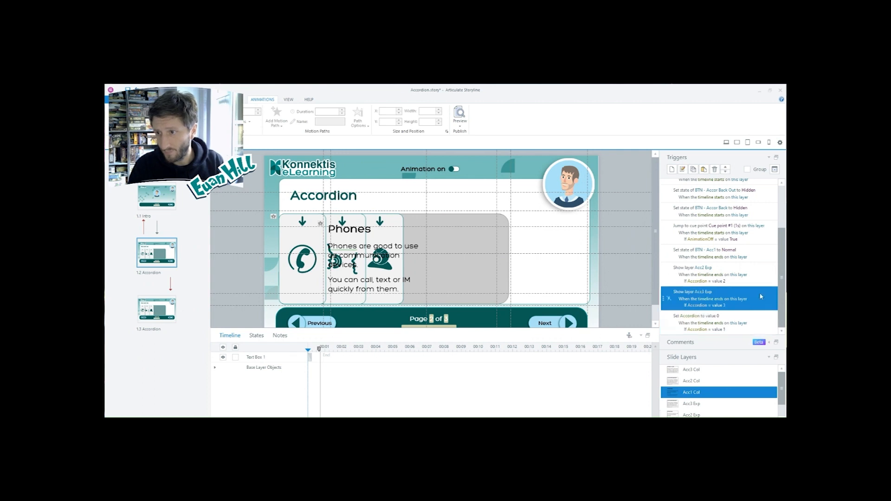
key(Up)
key(Down)
key(Down)
key(Up)
key(Up)
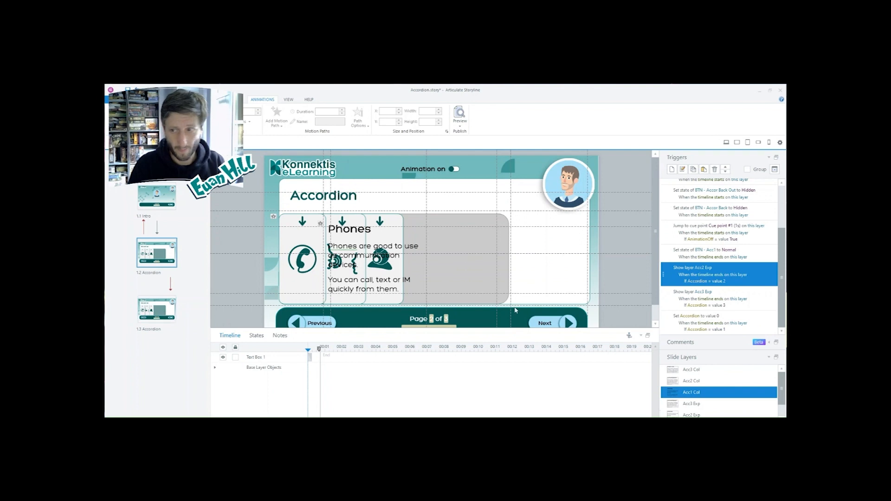
Step: Examine the target layers and Accordion conditions of the timeline-end triggers on slide 1.2's Acc2 Col layer
click(692, 381)
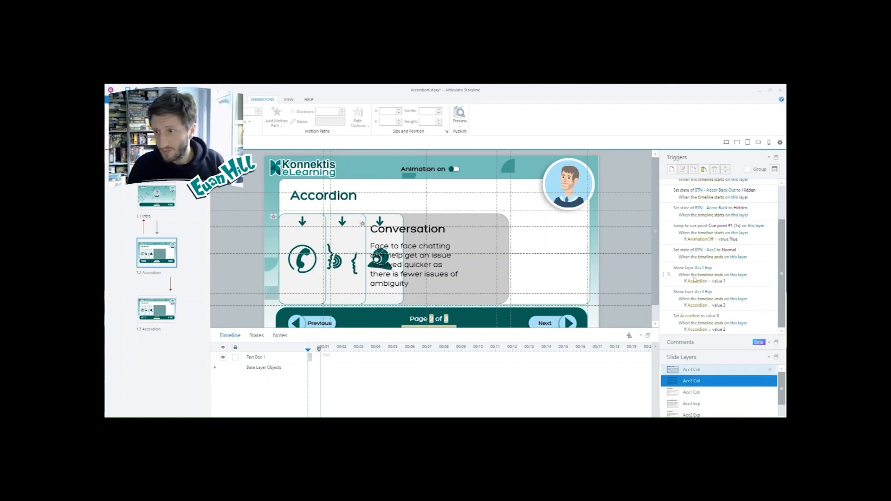
click(699, 392)
click(721, 383)
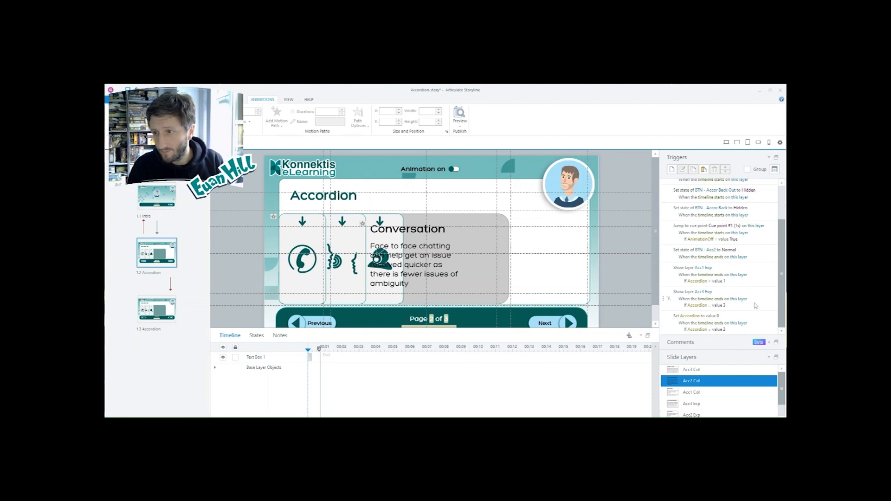
Step: On slide 1.3, copy the Acc2 Expand and Acc3 Expand show-layer triggers from the Acc1 Collapse layer to the Acc2 Collapse layer
click(157, 308)
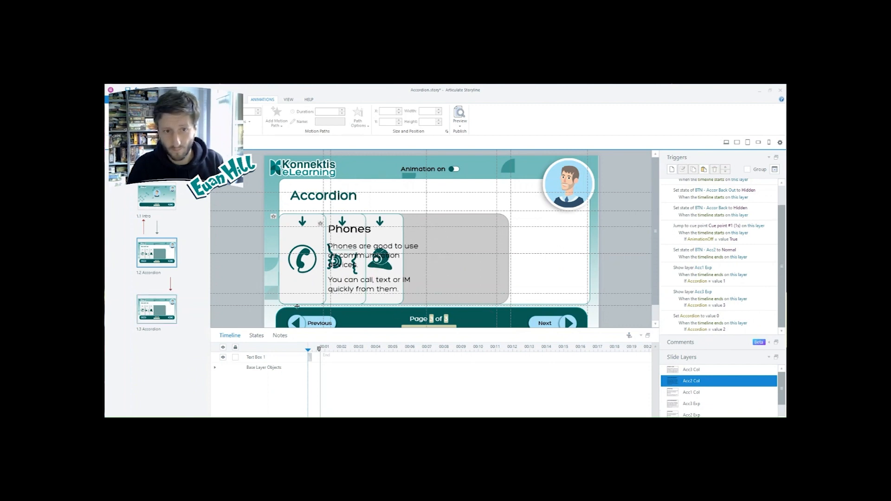
click(715, 386)
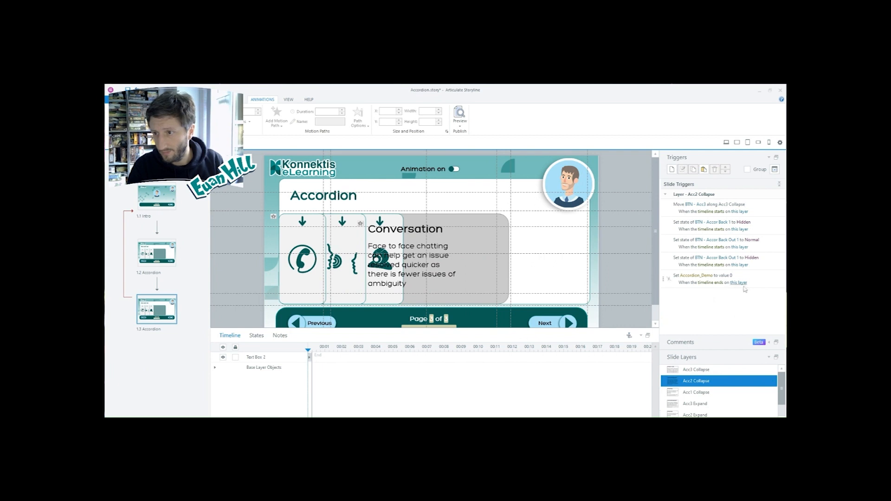
click(715, 392)
click(765, 298)
scroll(765, 301, down, 1)
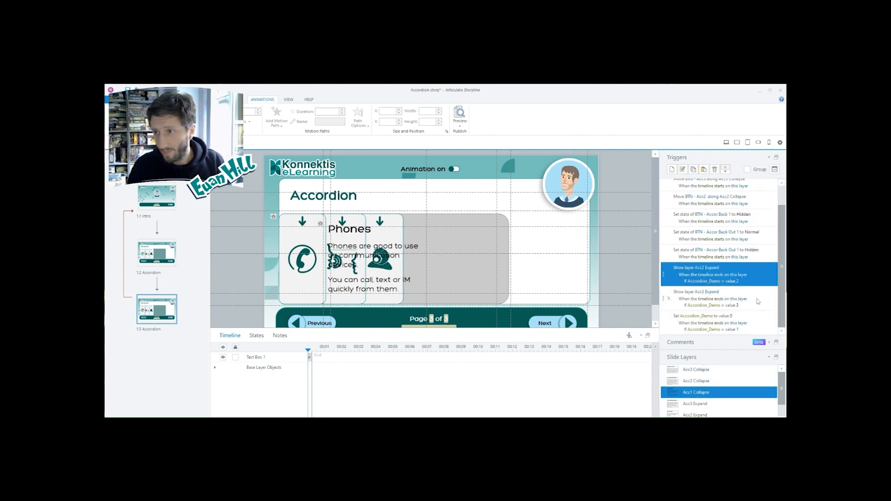
ctrl+click(770, 309)
click(713, 378)
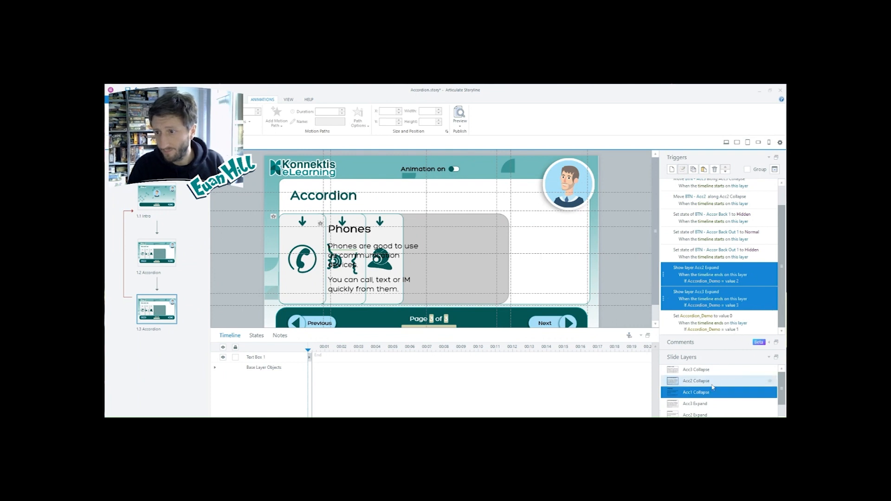
key(ctrl+v)
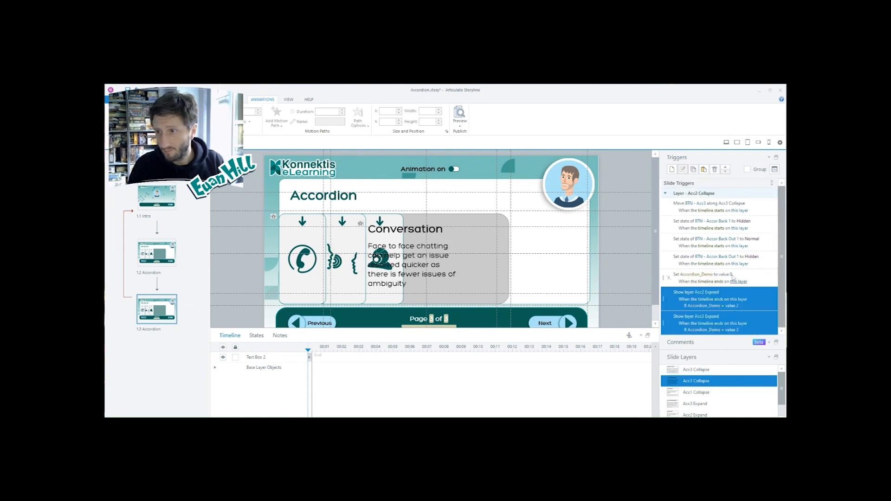
Step: Place Acc2 Collapse's Accordion_Demo reset trigger below the show-layer triggers and add the condition Accordion_Demo = value 2
click(752, 275)
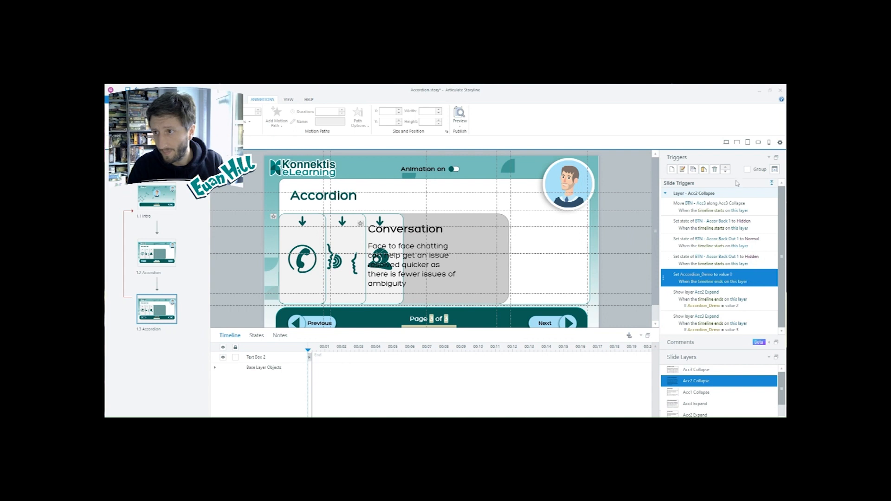
click(726, 171)
click(726, 172)
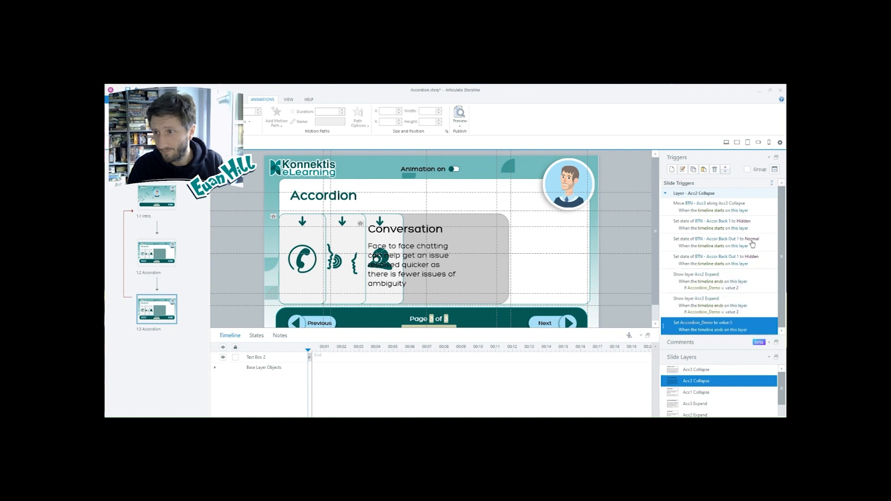
double_click(753, 325)
click(522, 246)
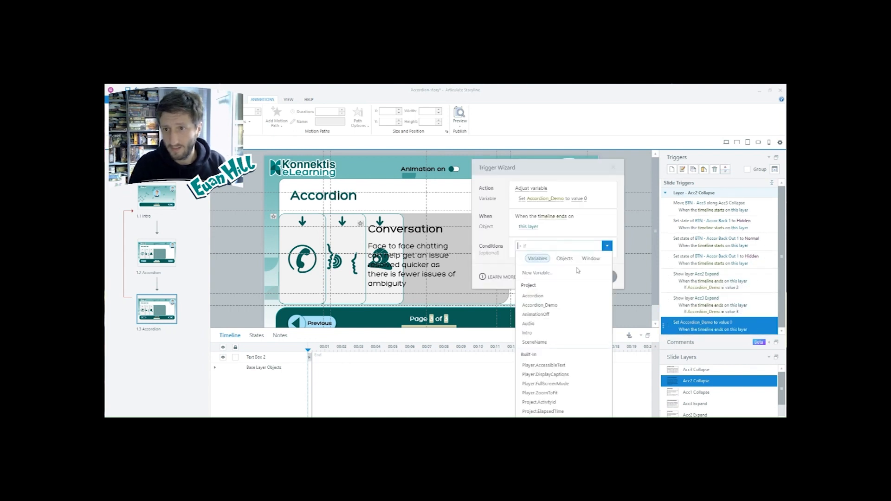
click(563, 311)
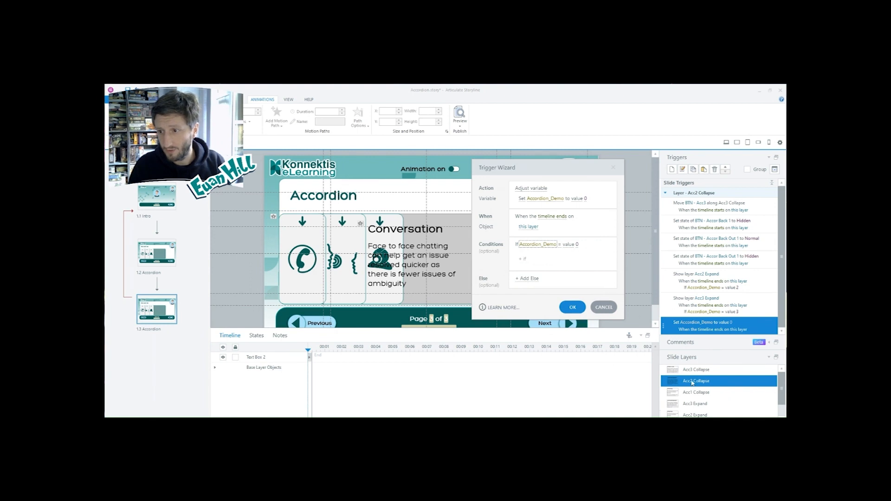
click(577, 244)
text(2)
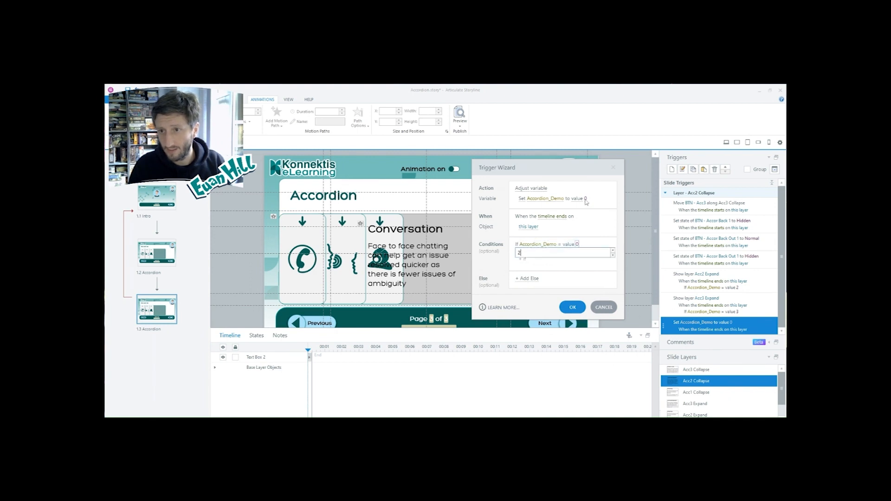
click(573, 307)
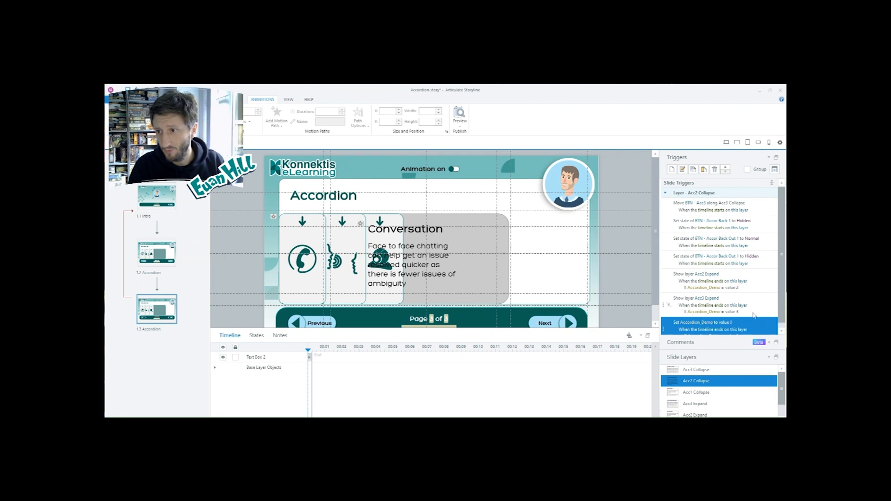
Step: Change Acc2 Collapse's first show-layer trigger to show Acc1 Expand if Accordion_Demo = value 1
click(732, 280)
click(710, 269)
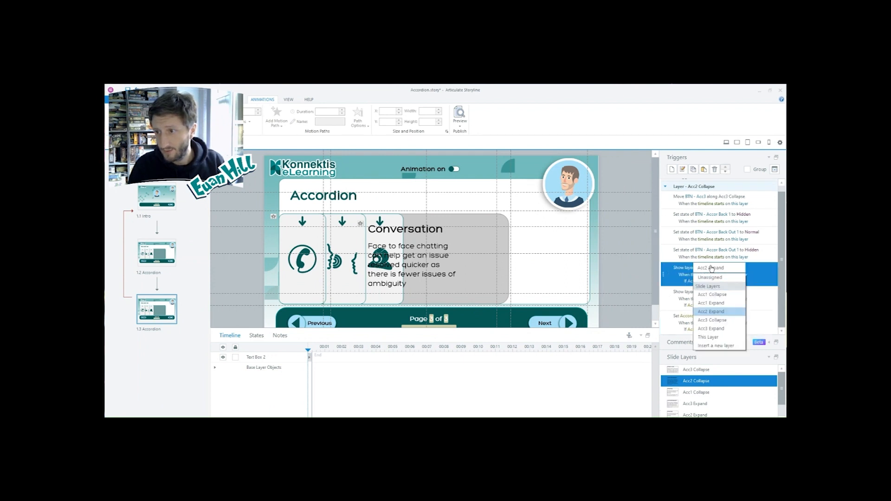
click(719, 303)
click(741, 280)
text(1)
key(Return)
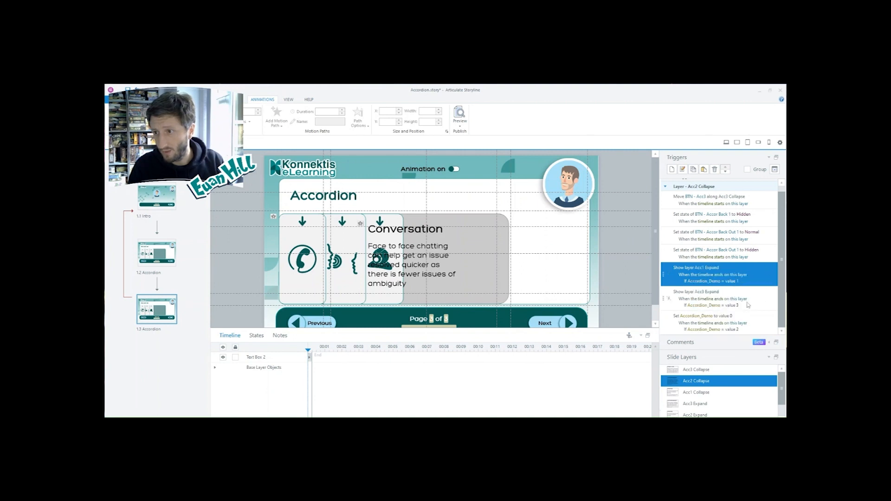
click(702, 298)
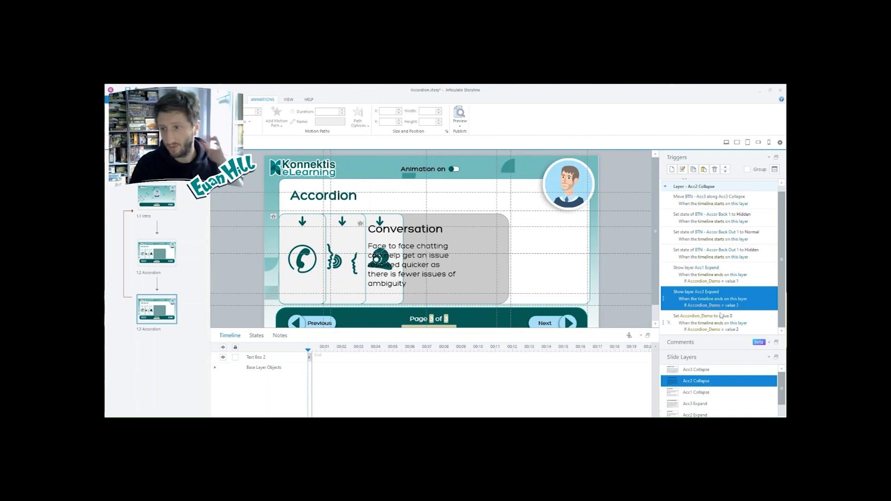
Step: Replace the last trigger on the Acc3 Collapse layer with copies of the three timeline-end triggers from Acc2 Collapse
click(757, 325)
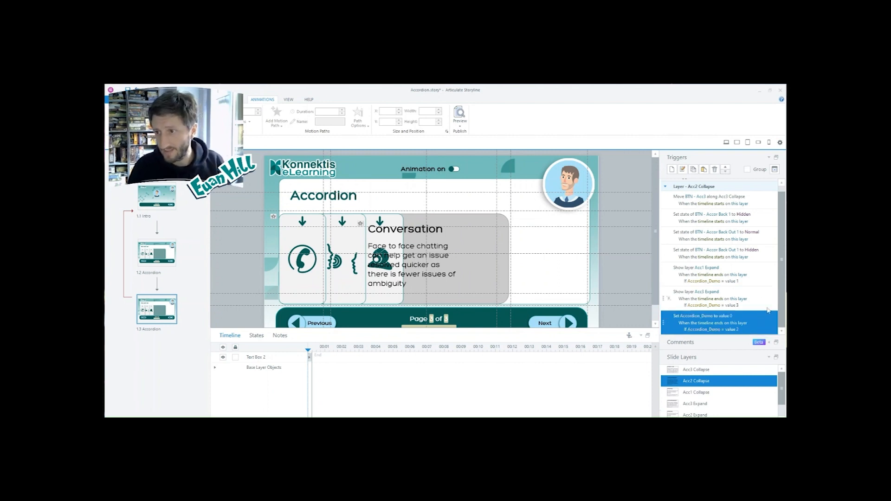
shift+click(758, 276)
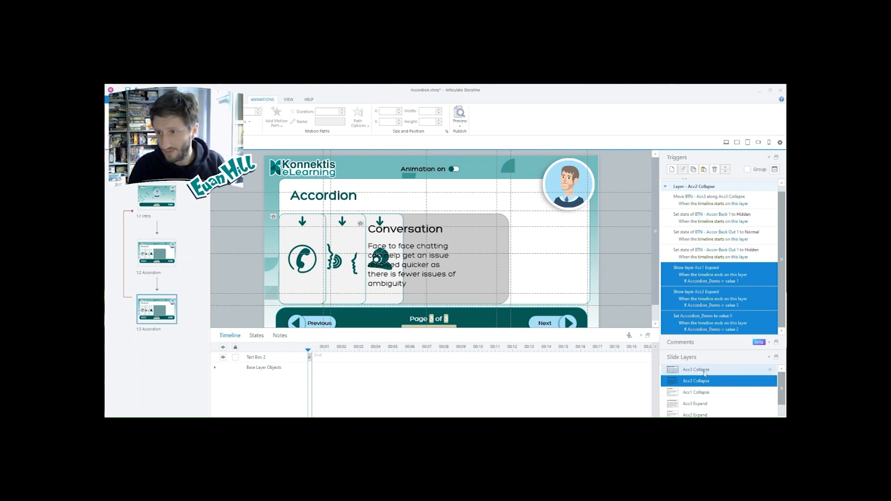
click(705, 375)
click(762, 267)
key(Delete)
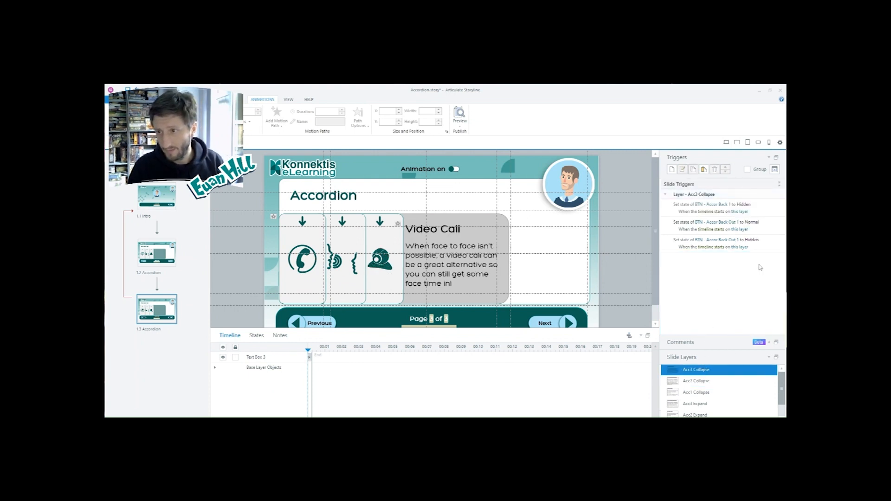
key(ctrl+v)
Step: On Acc3 Collapse, make the second show-layer trigger show Acc2 Expand if Accordion_Demo = value 2, and set the reset trigger's condition to value 3
click(767, 267)
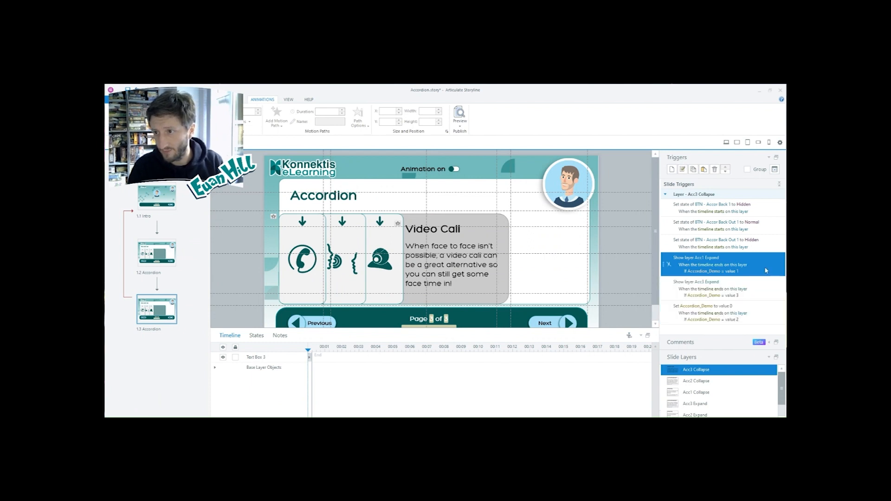
click(711, 282)
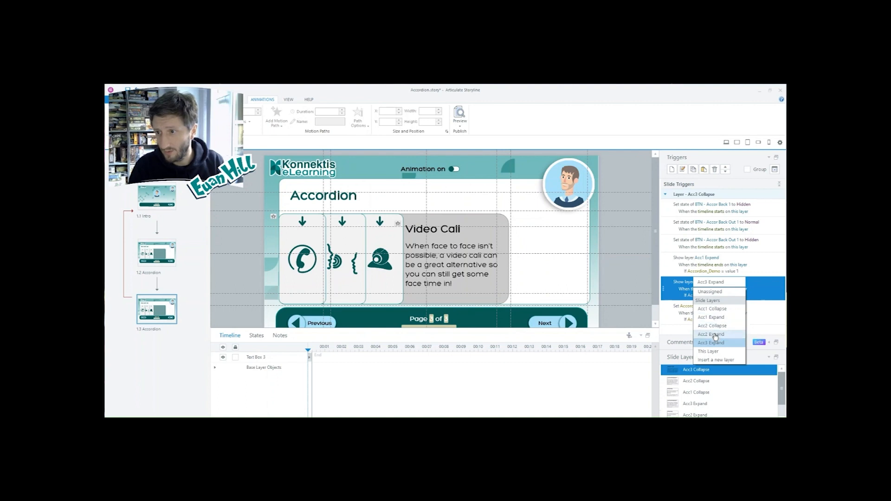
click(715, 335)
click(739, 295)
text(2)
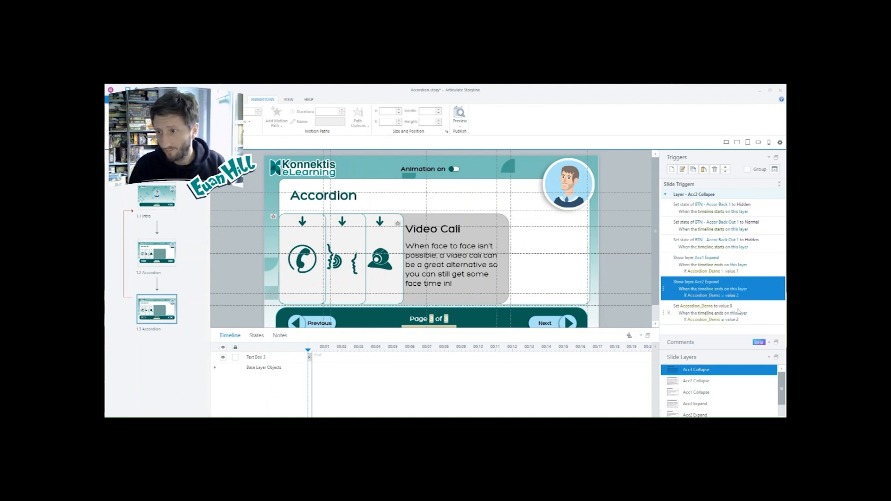
click(739, 321)
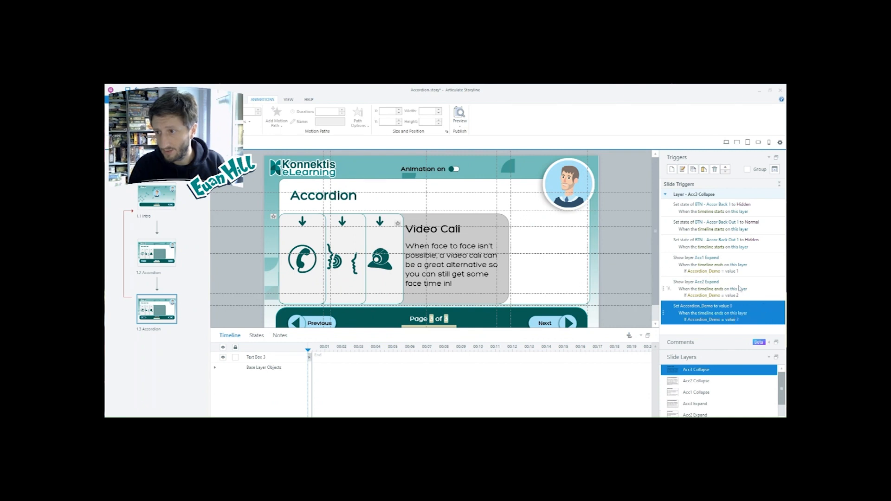
Step: Review the order and conditions of the triggers on the Acc3 Collapse layer
click(761, 297)
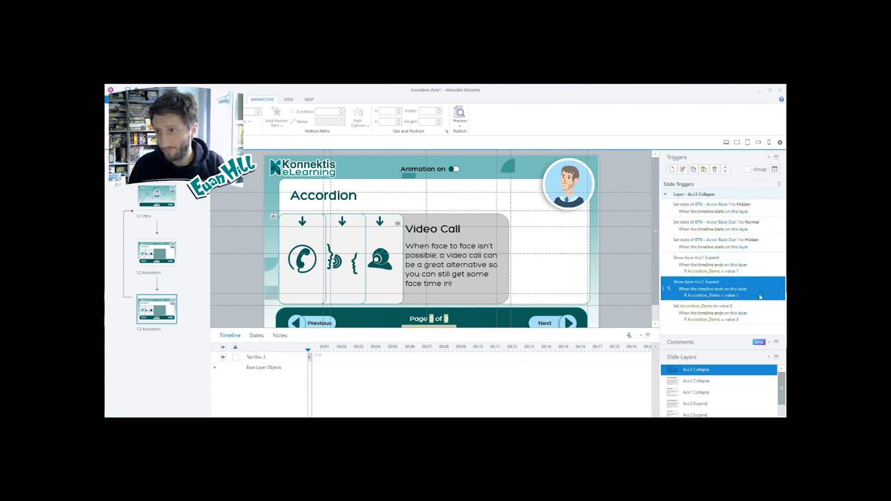
key(Up)
key(Up)
key(Up)
key(Up)
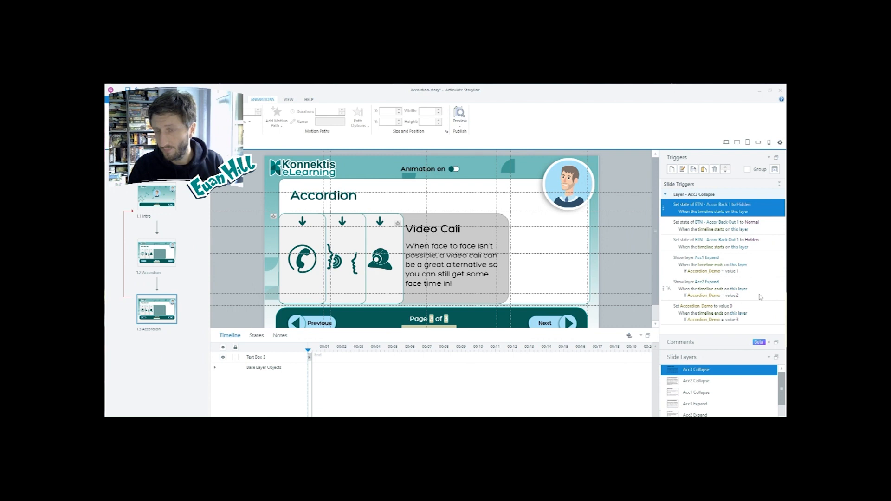
key(Down)
key(Down)
Step: Examine the show-layer triggers and conditions of BTN - Acc1 on the base layer, and collapse that trigger group
scroll(708, 394, down, 1)
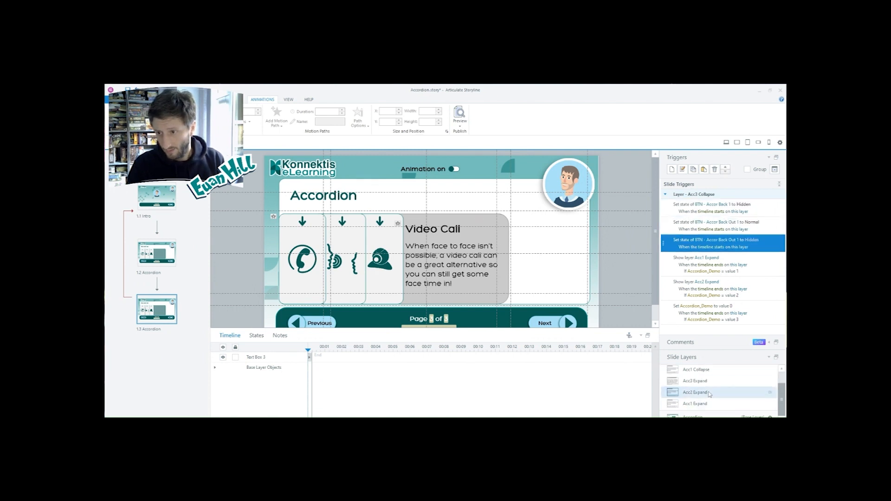
click(698, 416)
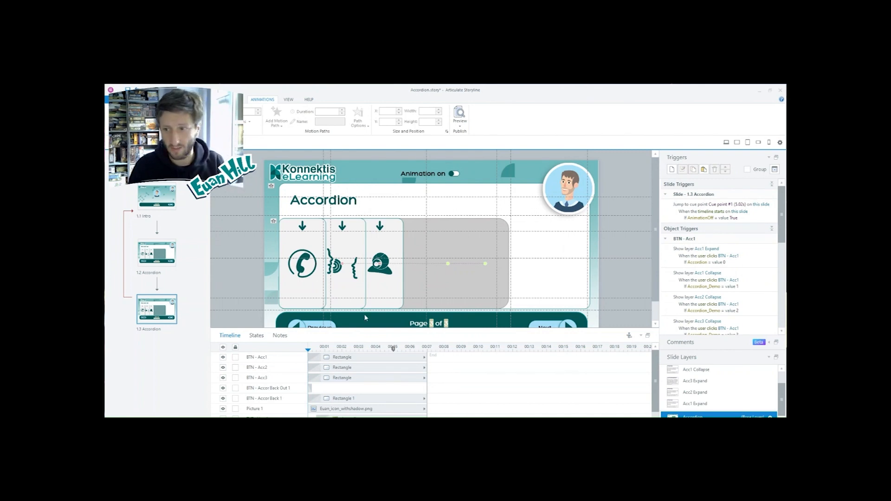
click(752, 256)
drag(783, 232, 784, 252)
scroll(776, 302, up, 2)
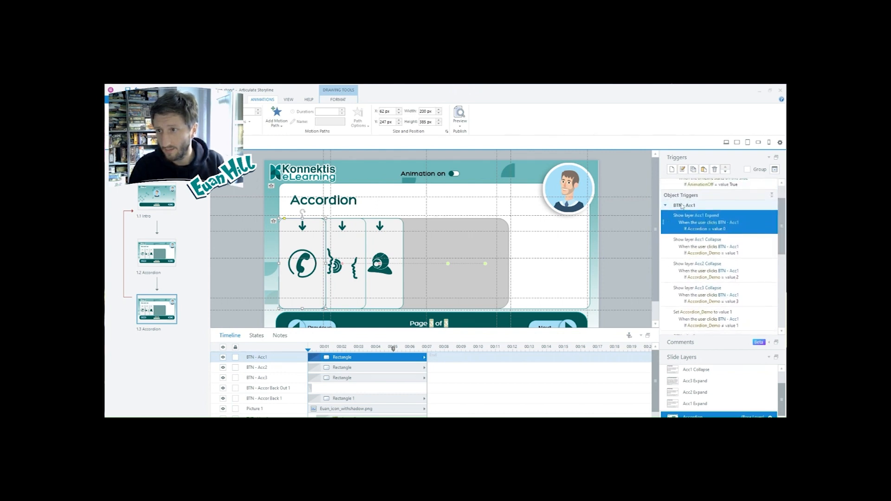
click(682, 205)
Step: Add the condition Accordion_Demo = value 0 to BTN - Acc2's trigger that shows layer Acc2 Expand
click(758, 228)
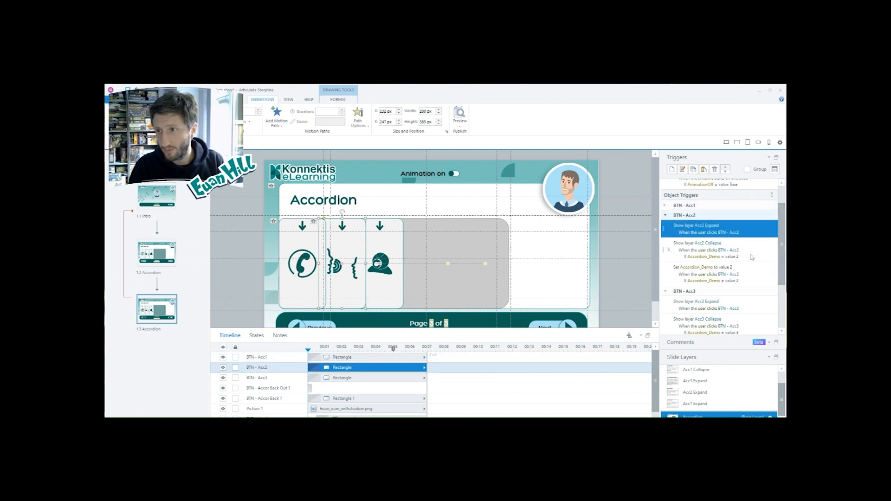
double_click(755, 229)
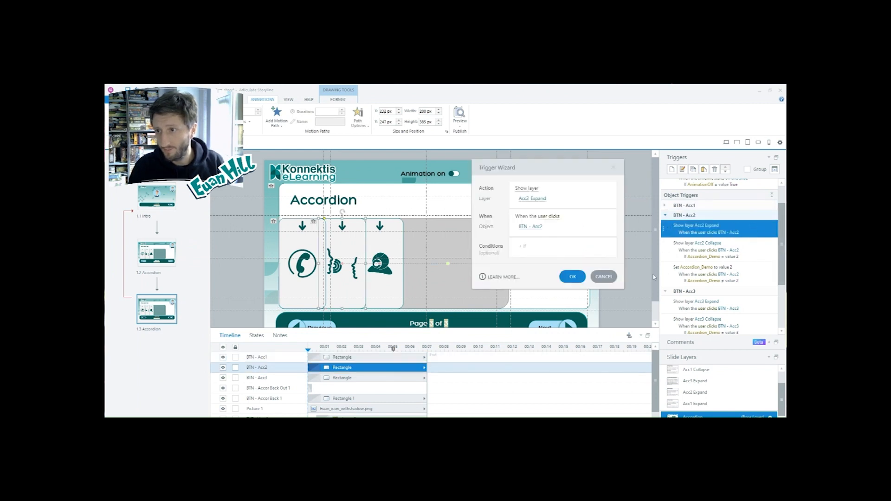
click(540, 245)
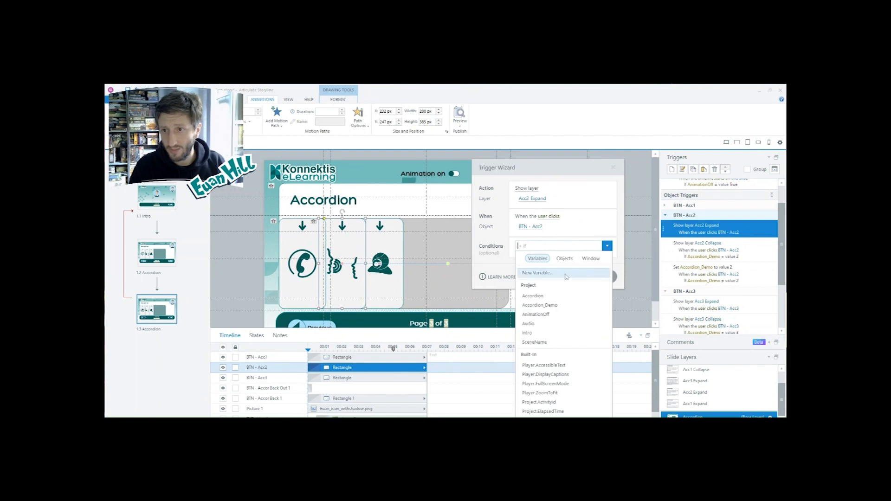
click(538, 305)
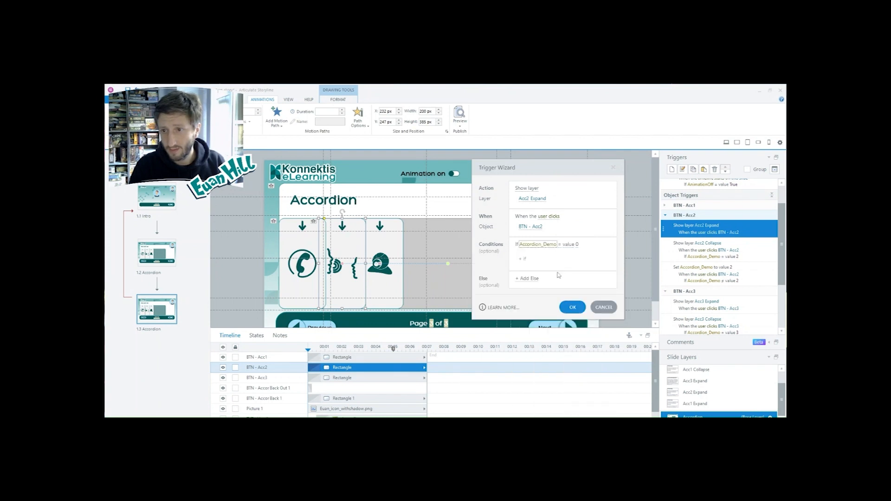
click(573, 307)
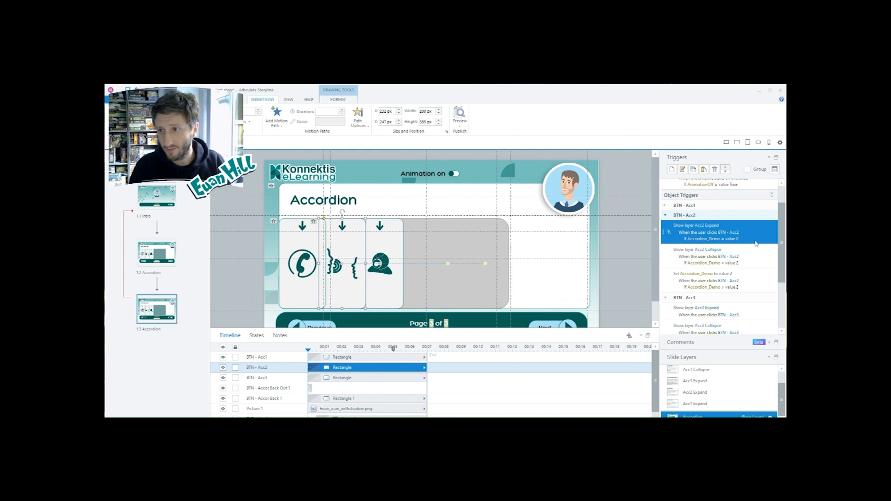
Step: Duplicate BTN - Acc2's show Acc2 Collapse trigger and place the copy above the trigger that sets Accordion_Demo to value 2
click(736, 265)
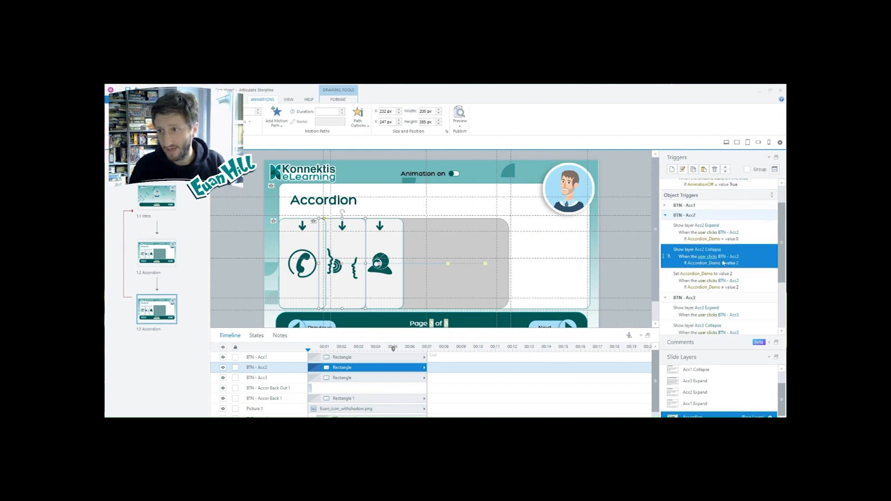
click(751, 239)
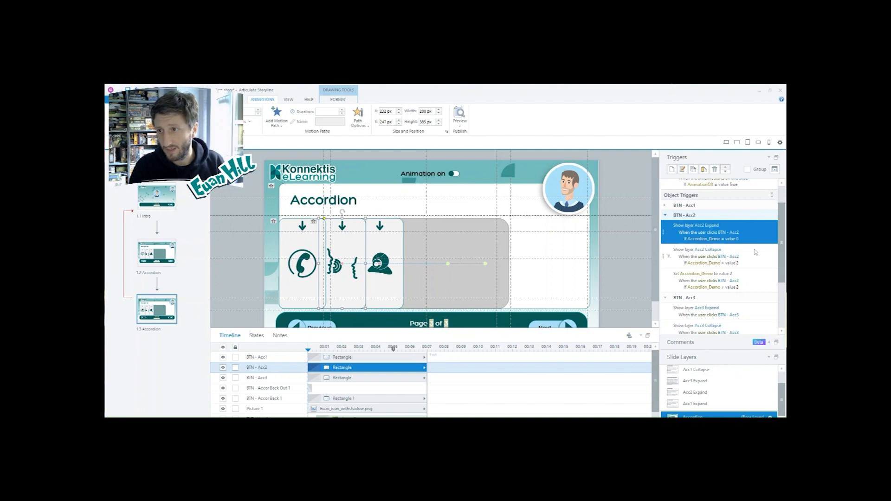
click(755, 252)
key(ctrl+v)
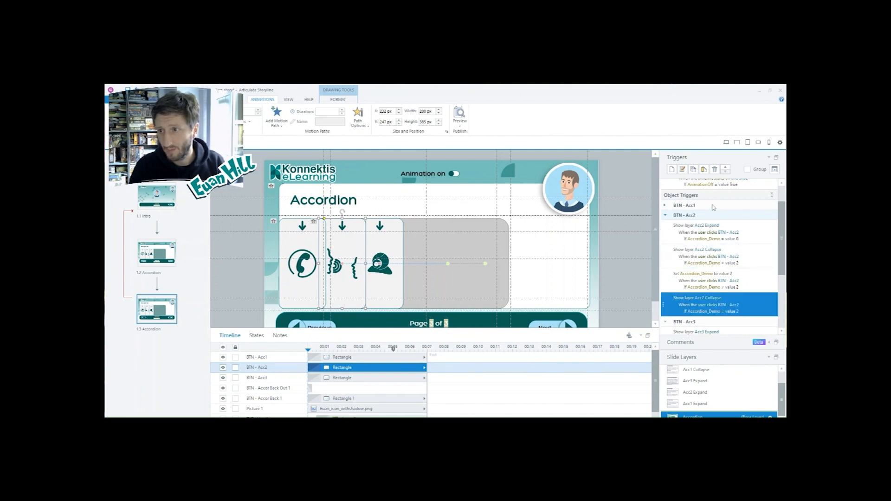
click(725, 167)
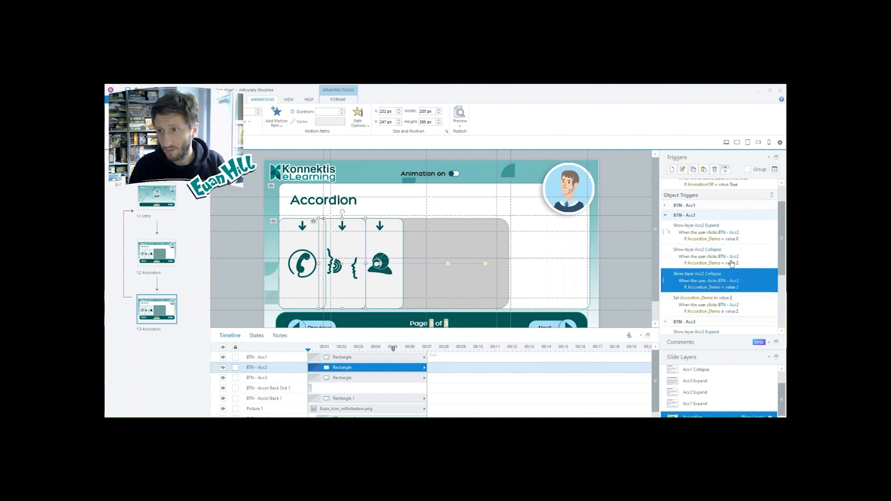
Step: Change BTN - Acc2's duplicated trigger to show layer Acc1 Collapse if Accordion_Demo = value 1
click(705, 276)
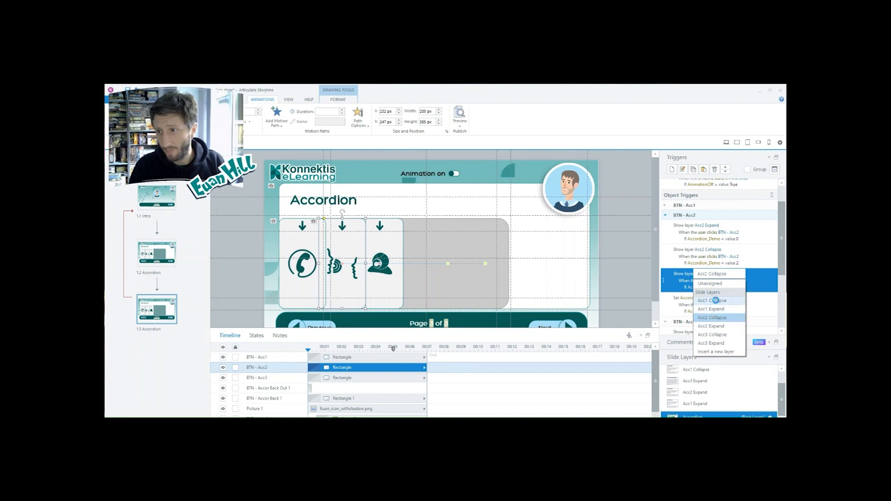
click(717, 304)
click(737, 288)
text(1)
key(Return)
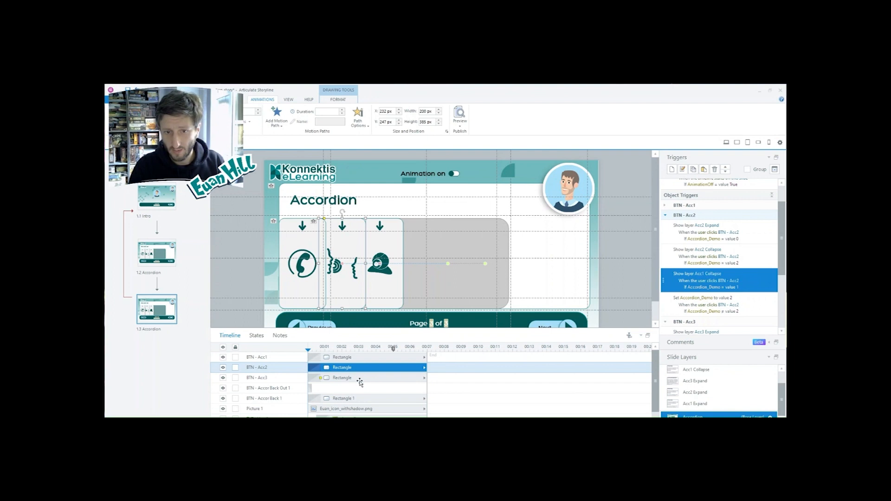
Step: Review the order and conditions of BTN - Acc1's triggers on the base layer, and collapse that trigger group
click(357, 358)
click(681, 206)
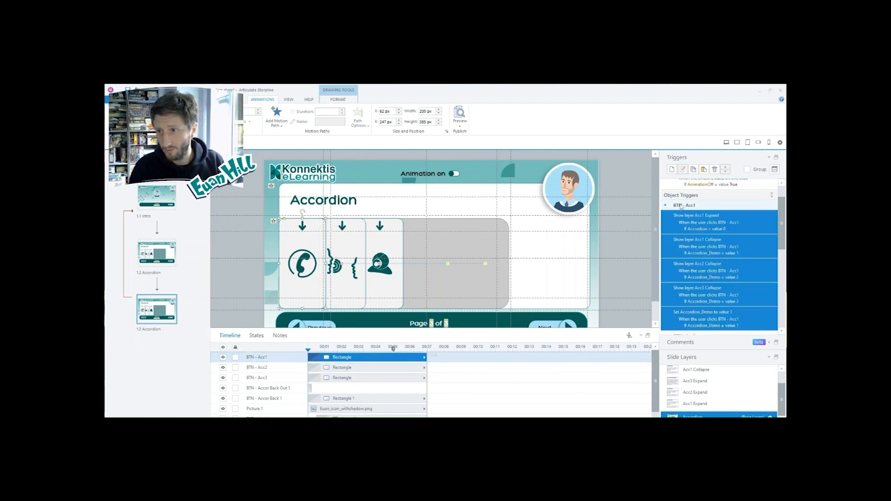
click(741, 243)
key(Down)
key(Down)
key(Down)
key(Up)
key(Up)
key(Up)
key(Up)
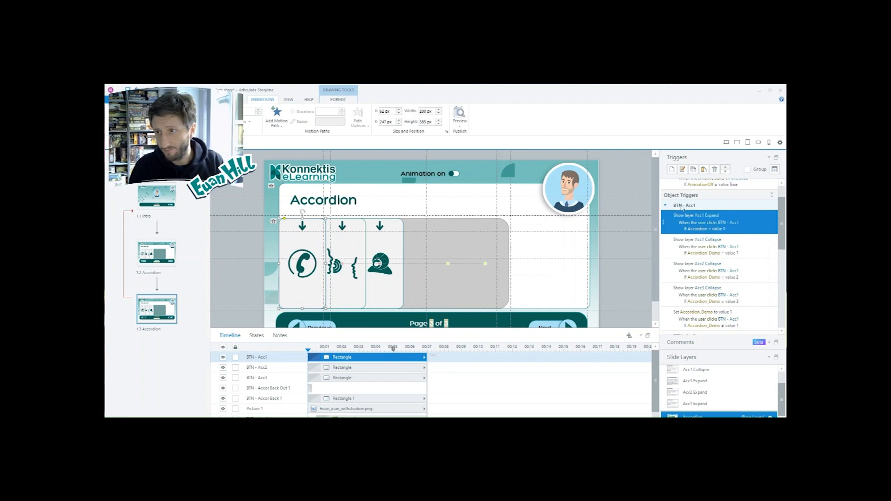
click(683, 207)
Step: Duplicate BTN - Acc2's Acc1 Collapse trigger, place the copy below it, and make it show layer Acc3 Collapse if Accordion_Demo = value 3
click(751, 227)
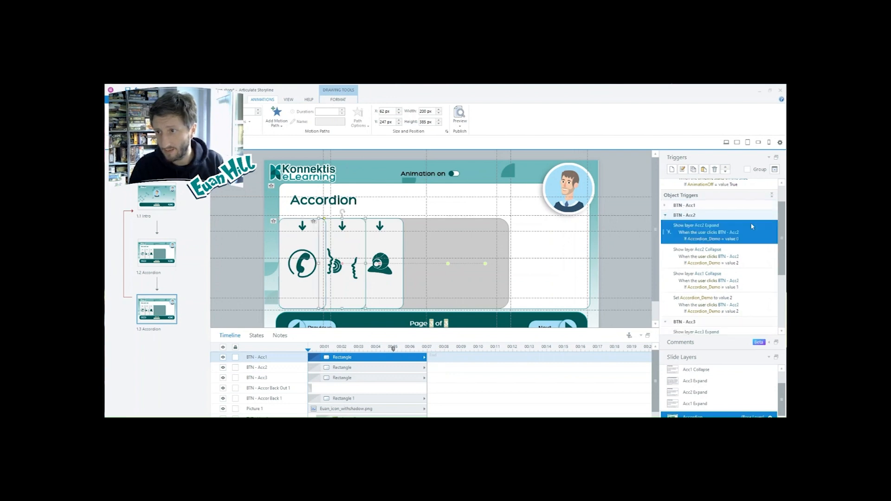
key(Down)
key(Down)
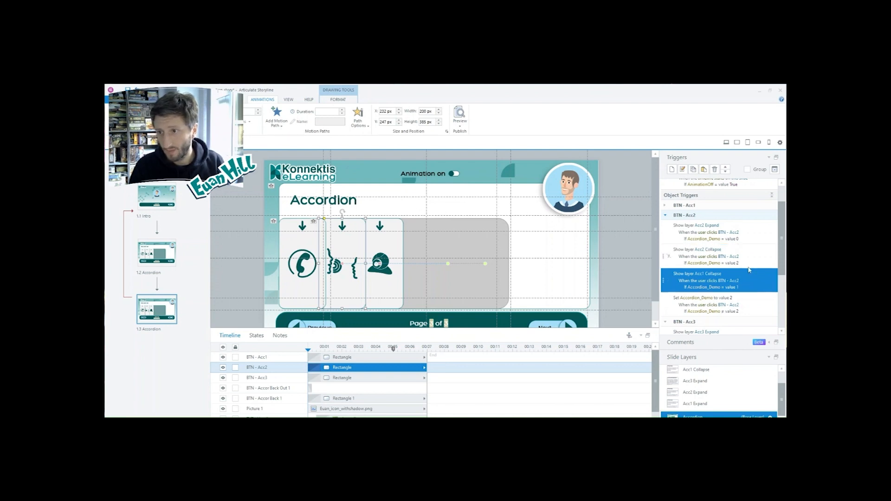
key(ctrl+v)
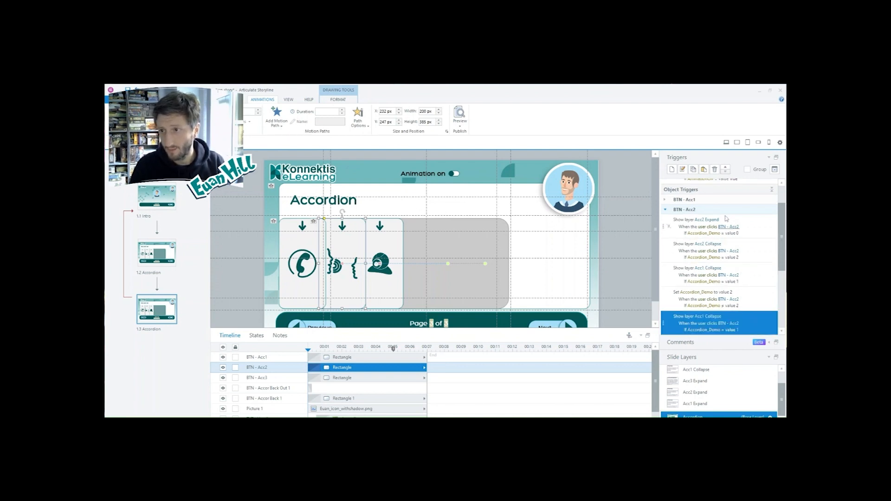
click(725, 167)
click(710, 293)
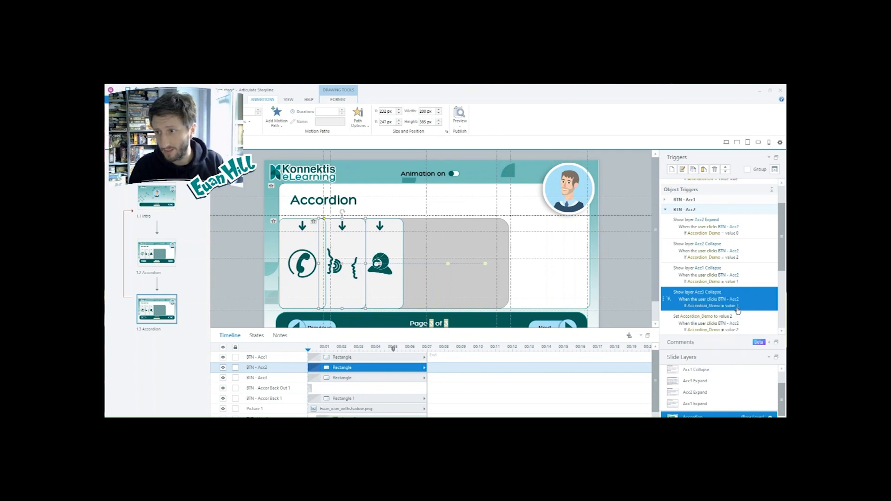
Step: Move BTN - Acc2's trigger that shows Acc1 Collapse above the one that shows Acc2 Collapse
click(752, 280)
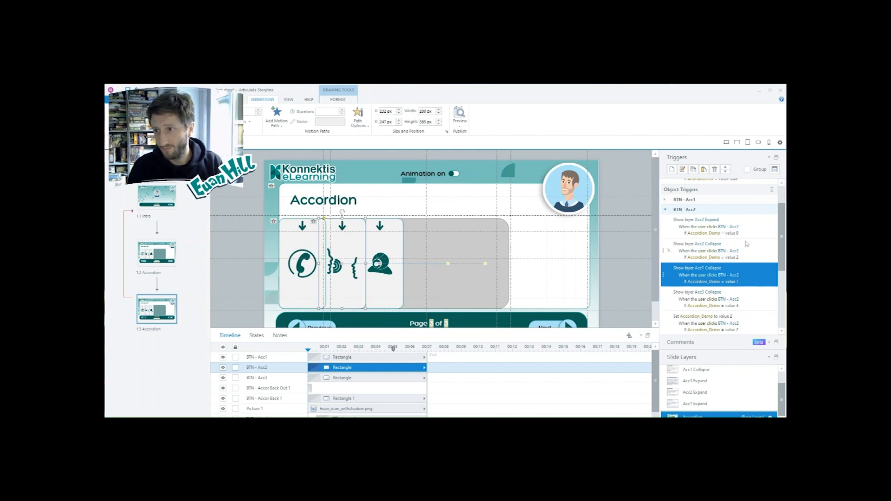
click(727, 170)
key(Down)
key(Down)
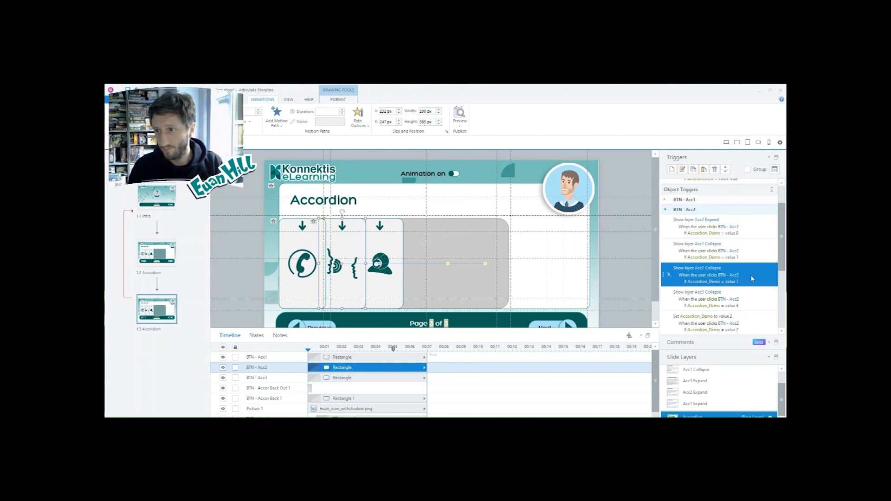
Step: Check the order and conditions of all BTN - Acc2 triggers, and collapse that trigger group
key(Up)
key(Up)
key(Up)
key(Down)
key(Down)
key(Down)
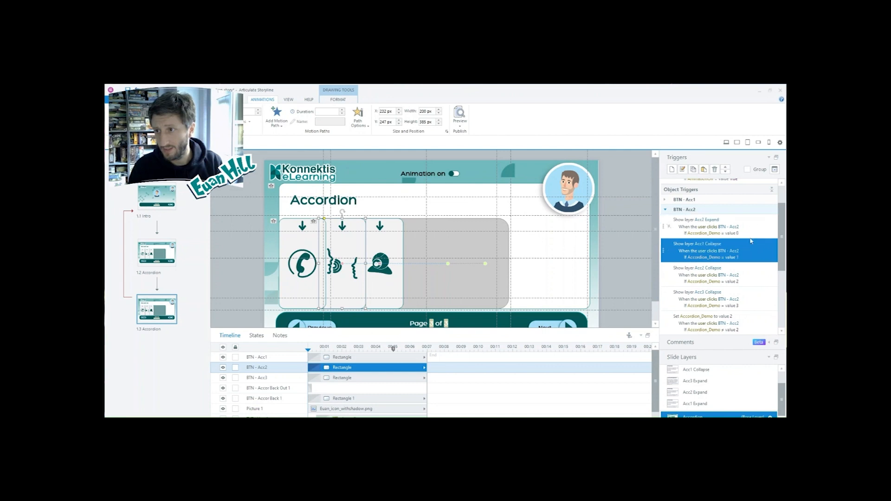
scroll(754, 294, down, 2)
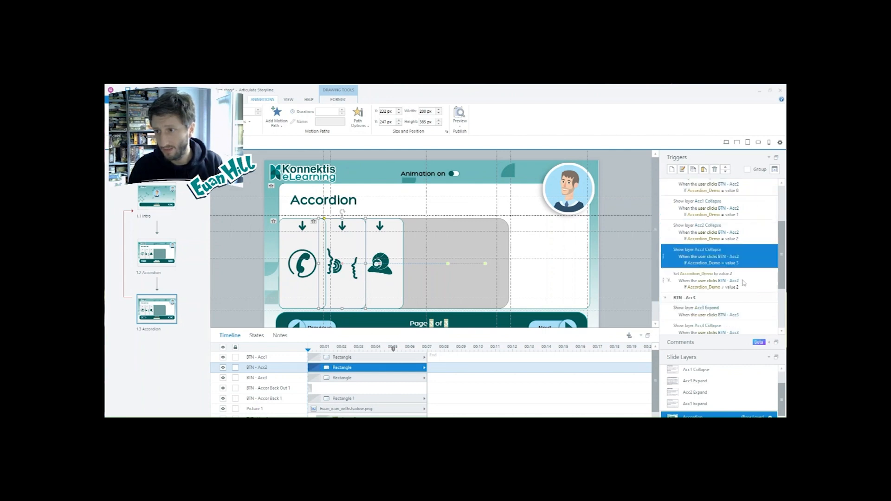
click(745, 282)
scroll(744, 277, up, 2)
click(686, 212)
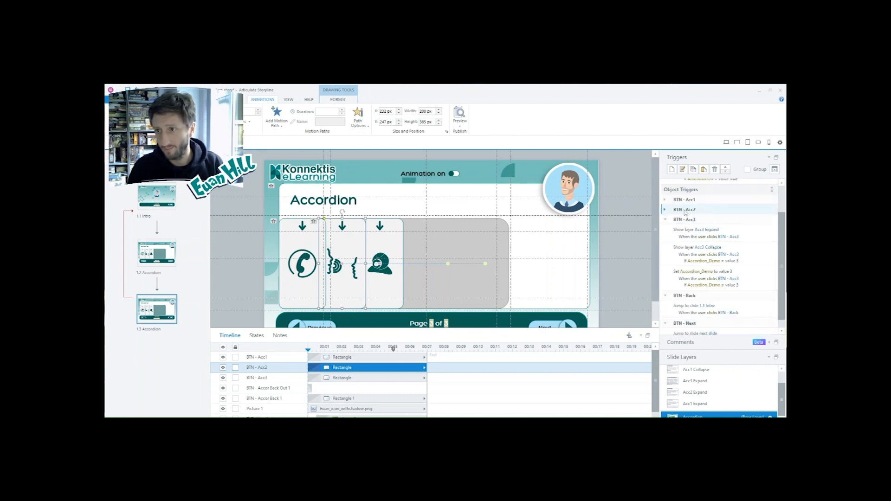
Step: Duplicate BTN - Acc3's Acc3 Collapse trigger, move the copy above it, and make it show layer Acc1 Collapse if Accordion_Demo = value 1
click(753, 259)
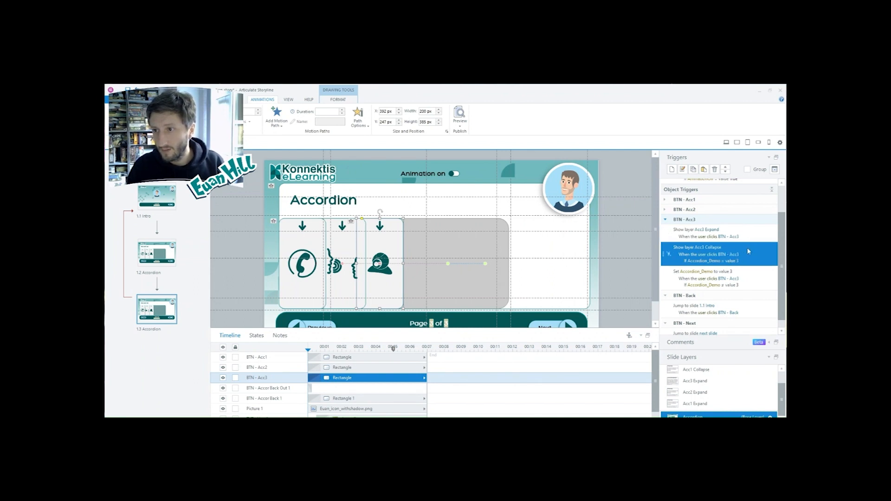
key(ctrl+v)
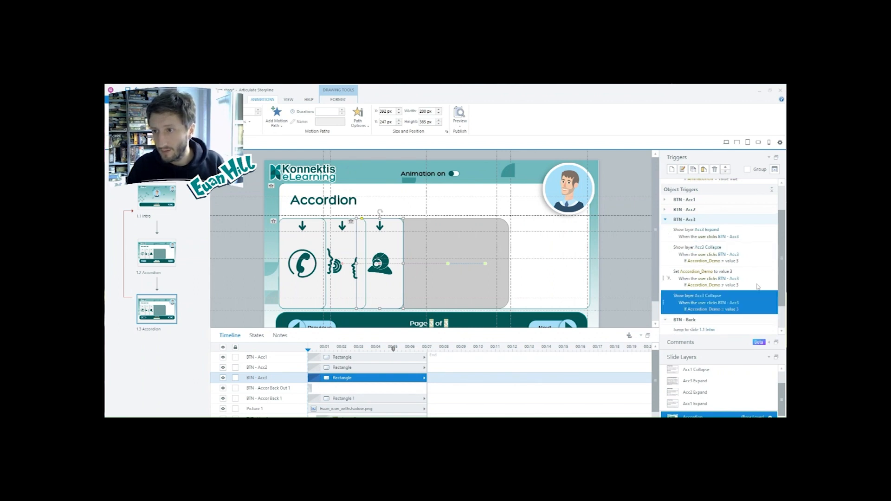
click(726, 168)
click(726, 168)
click(710, 247)
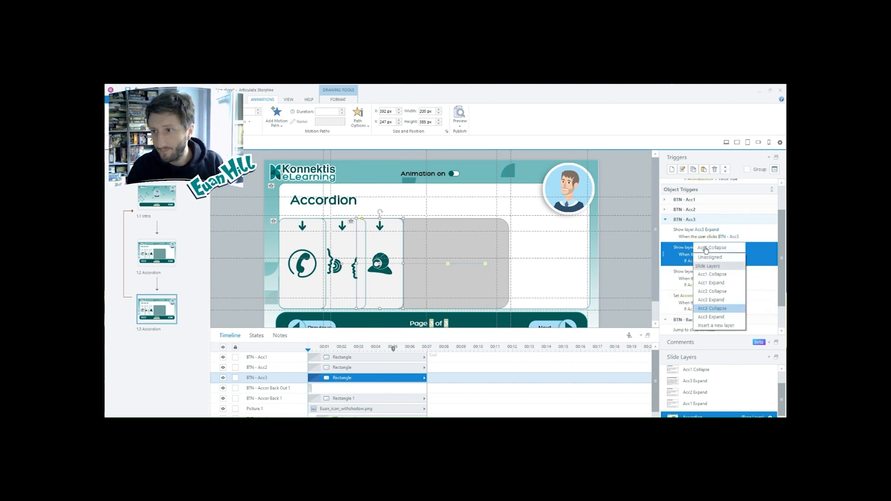
click(722, 275)
click(738, 263)
text(1)
Step: Duplicate BTN - Acc3's Acc1 Collapse trigger, place the copy below it, and make it show layer Acc2 Collapse if Accordion_Demo = value 2
click(758, 251)
key(ctrl+c)
key(ctrl+v)
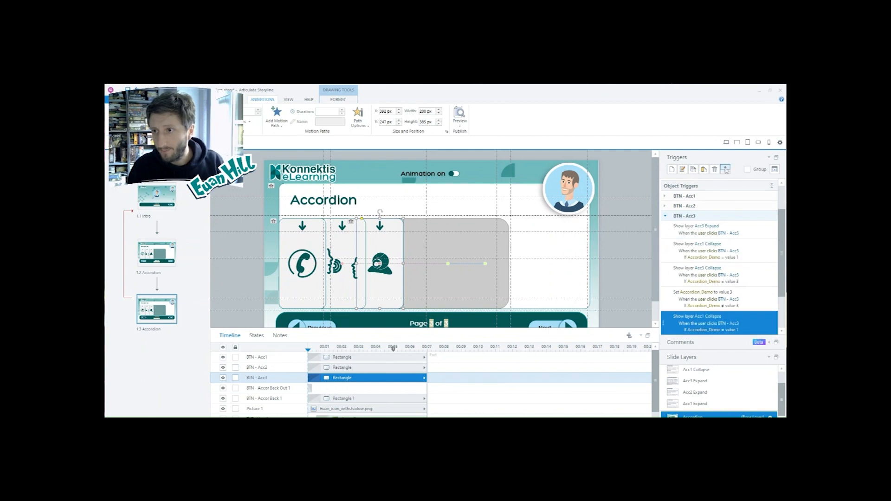
click(725, 169)
click(726, 169)
click(739, 282)
text(2)
key(Return)
click(715, 270)
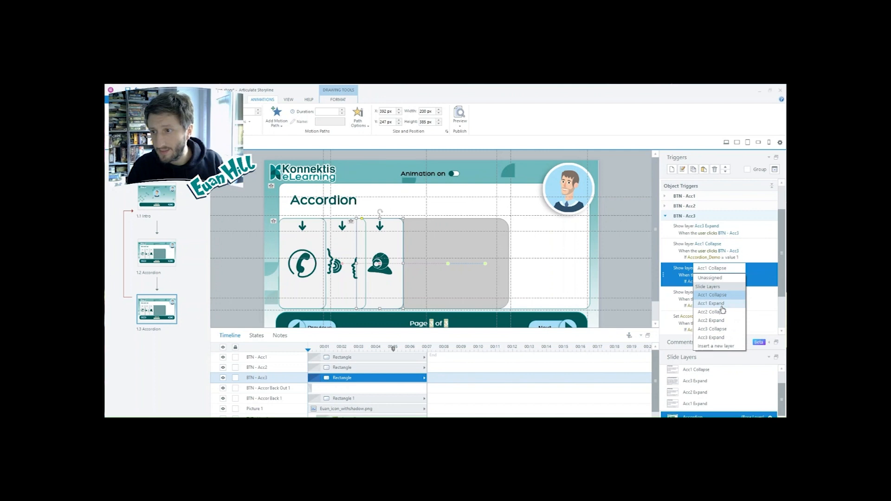
click(725, 313)
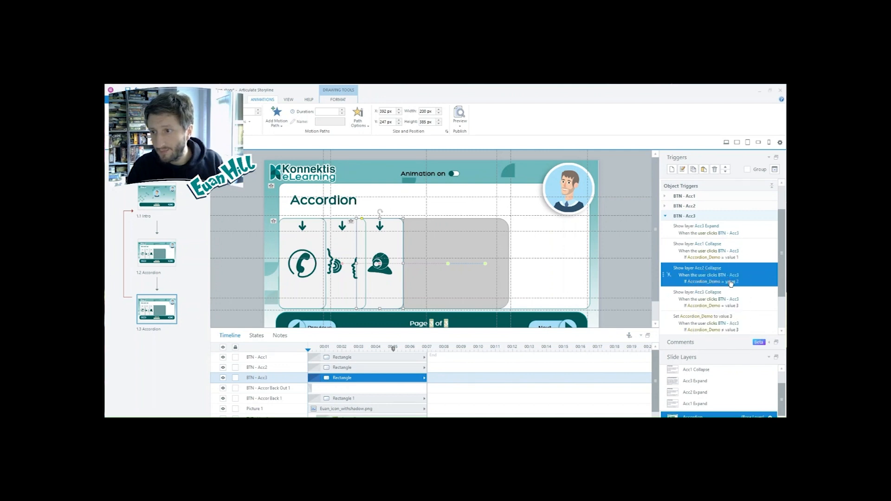
click(748, 297)
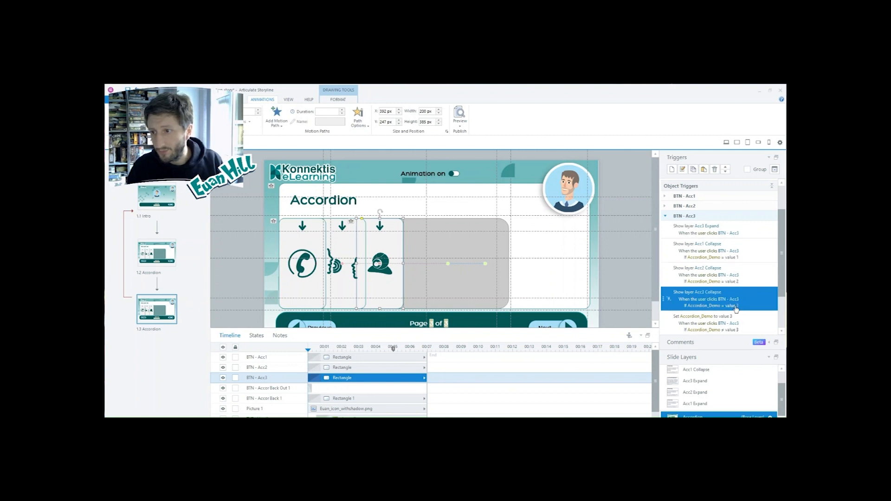
click(754, 325)
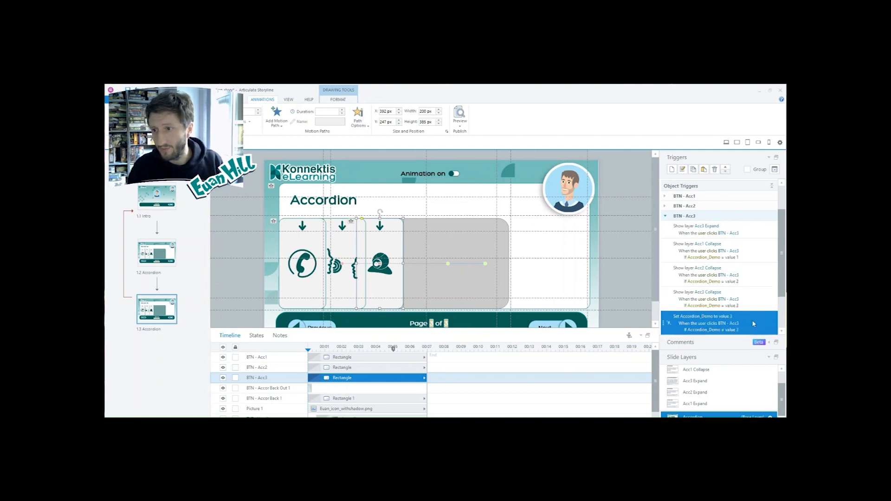
Step: Add the condition Accordion_Demo = value 0 to BTN - Acc3's trigger that shows layer Acc3 Expand
double_click(748, 235)
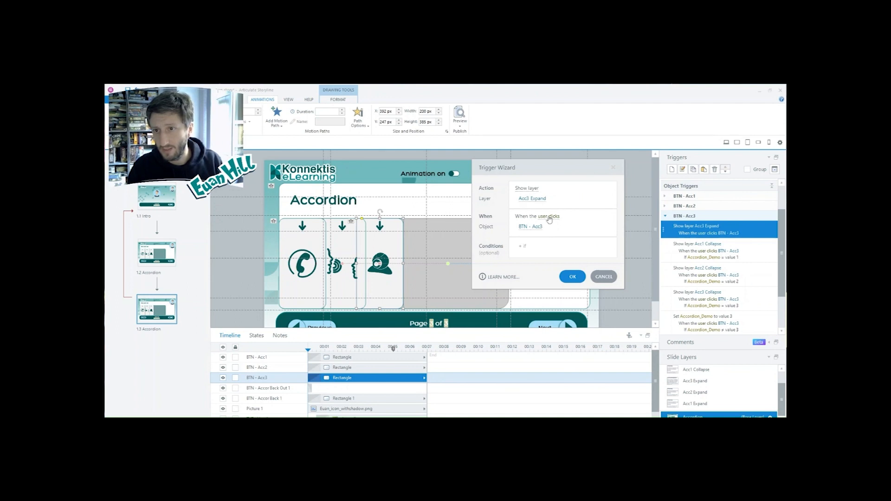
click(553, 247)
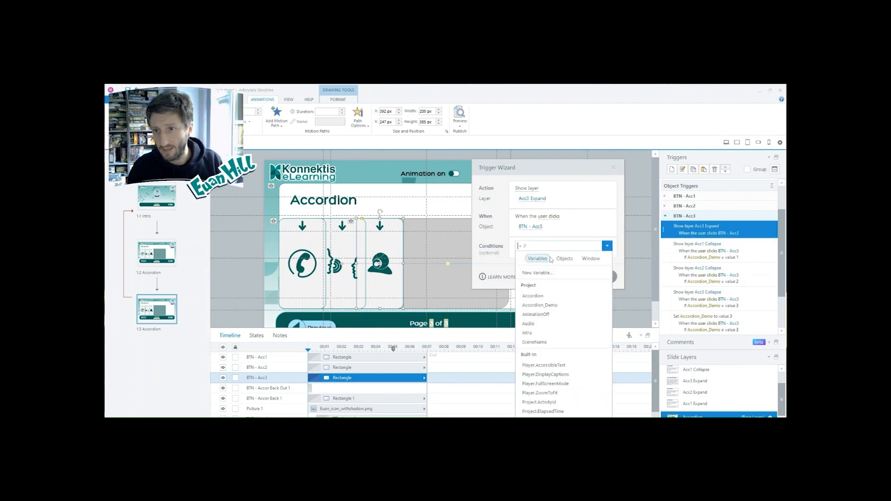
click(548, 306)
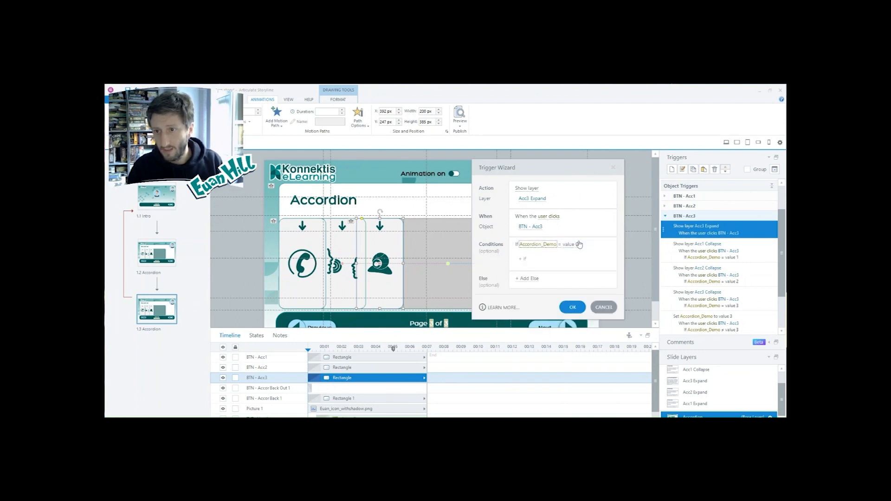
click(573, 308)
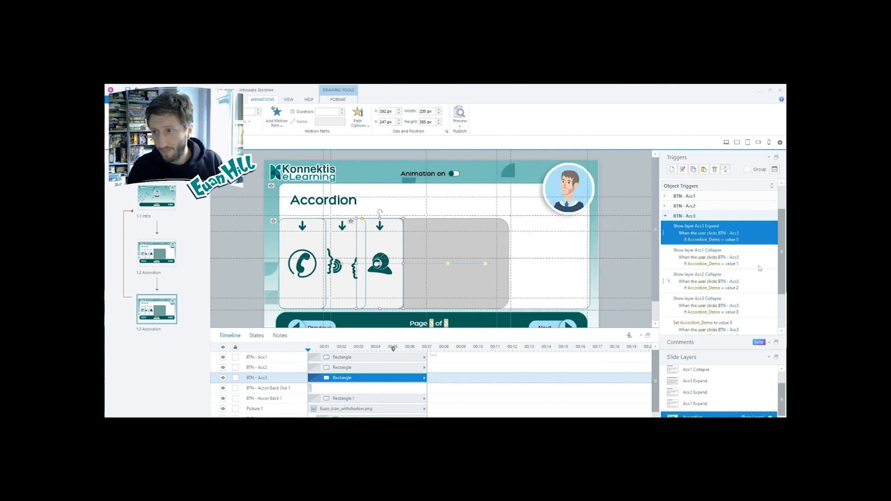
Step: Examine the timeline-end triggers and conditions on the Acc3, Acc2 and Acc1 Collapse layers, and return to the base layer
scroll(759, 268, down, 2)
scroll(696, 385, up, 3)
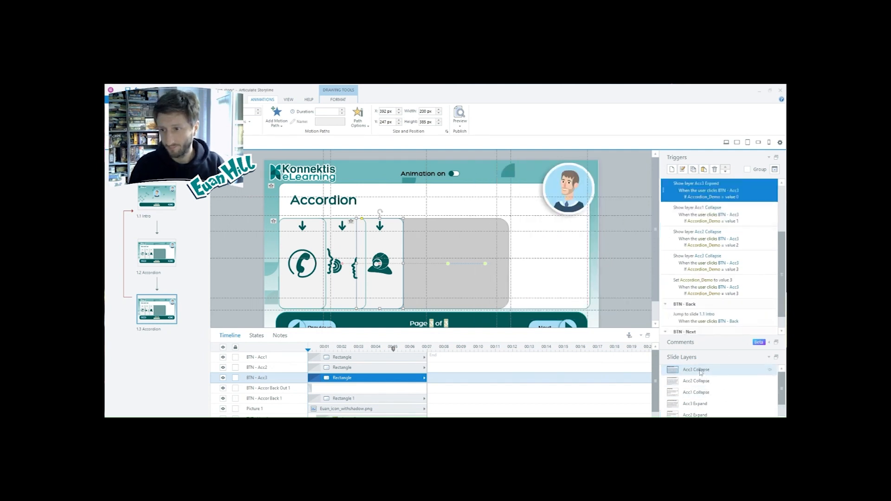
click(697, 370)
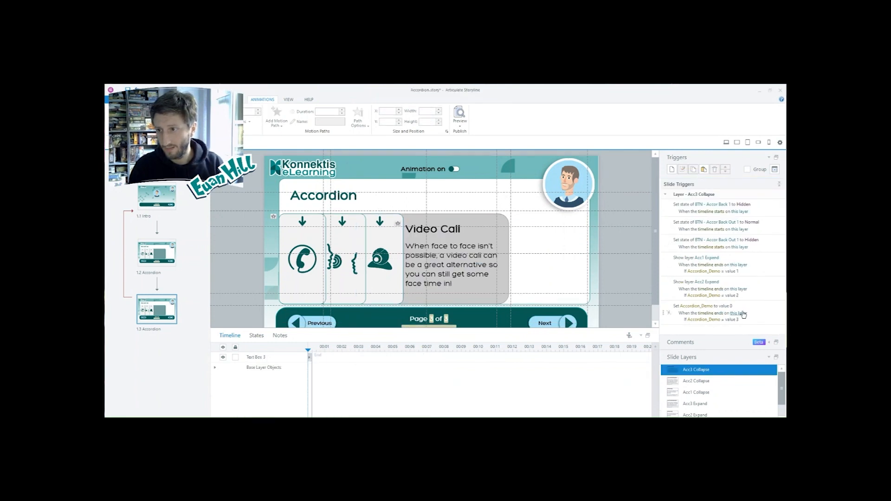
click(704, 380)
scroll(770, 306, down, 1)
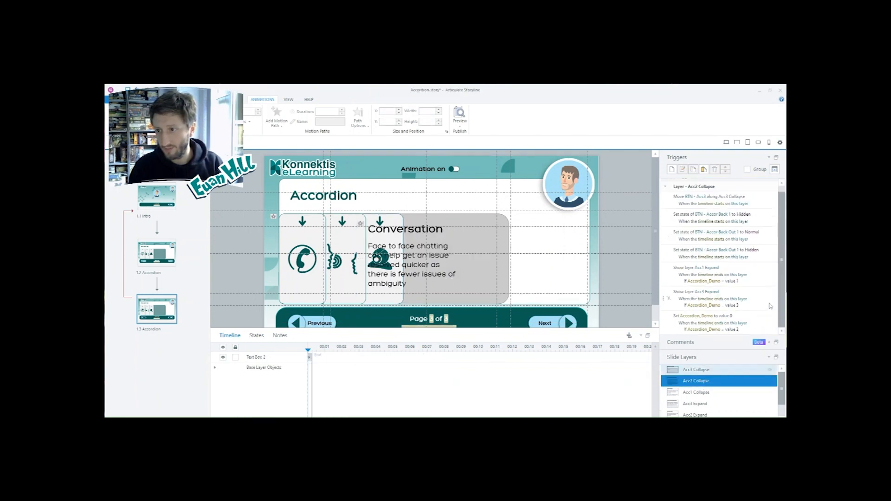
click(706, 393)
scroll(754, 302, down, 1)
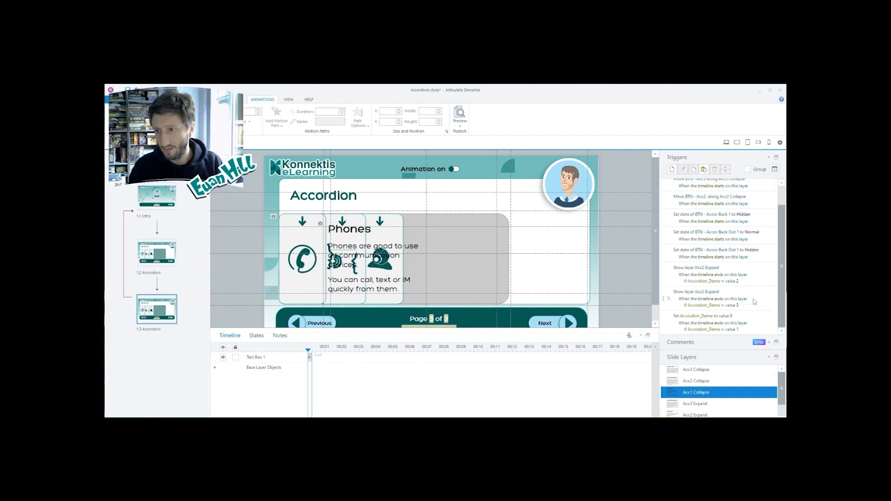
scroll(724, 389, down, 2)
click(696, 416)
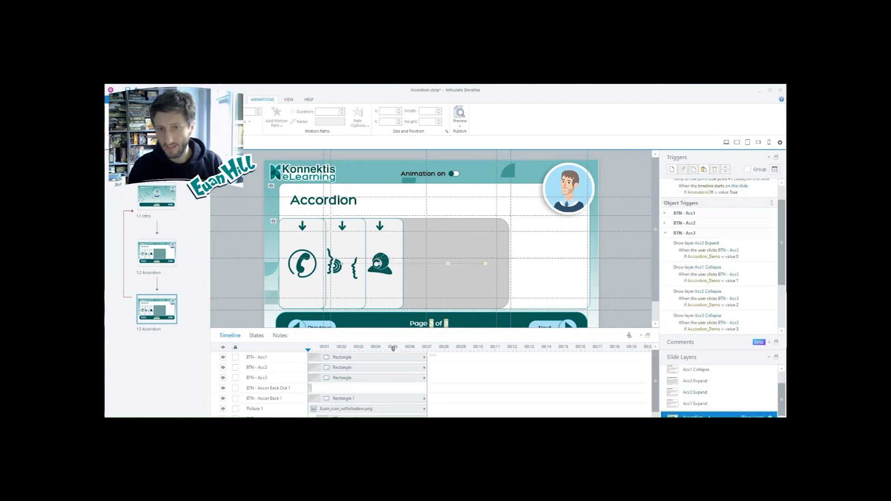
Step: Preview the slide and test switching between the Conversation, Phones and Video Call accordion sections
click(460, 123)
click(445, 135)
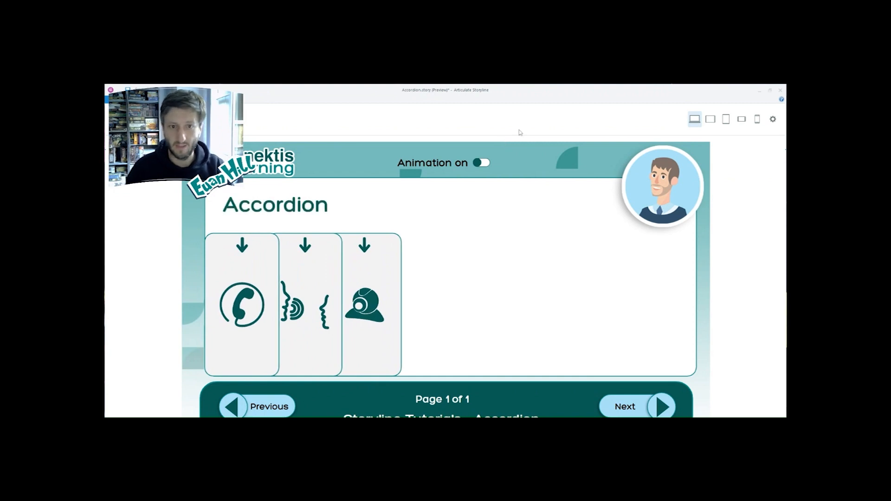
click(307, 315)
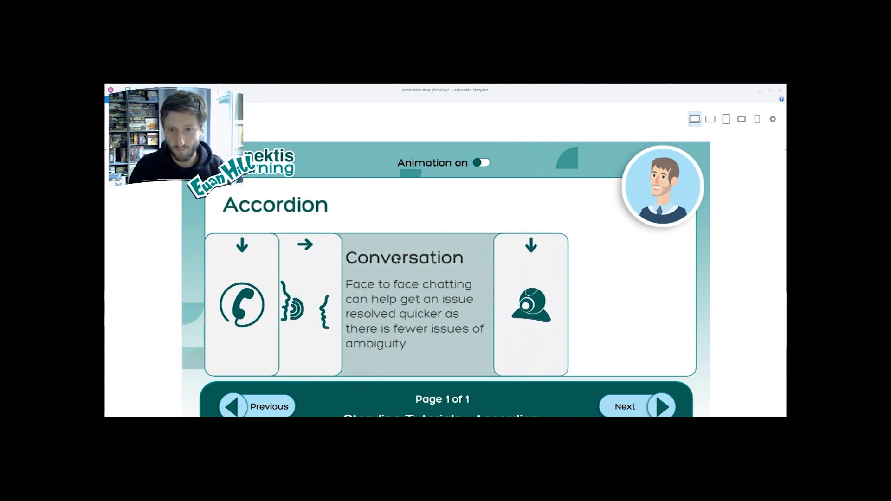
click(237, 292)
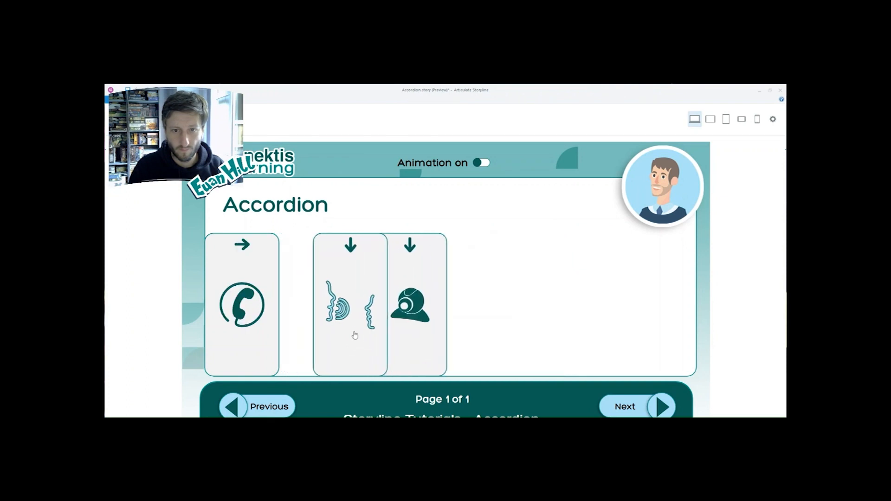
click(516, 287)
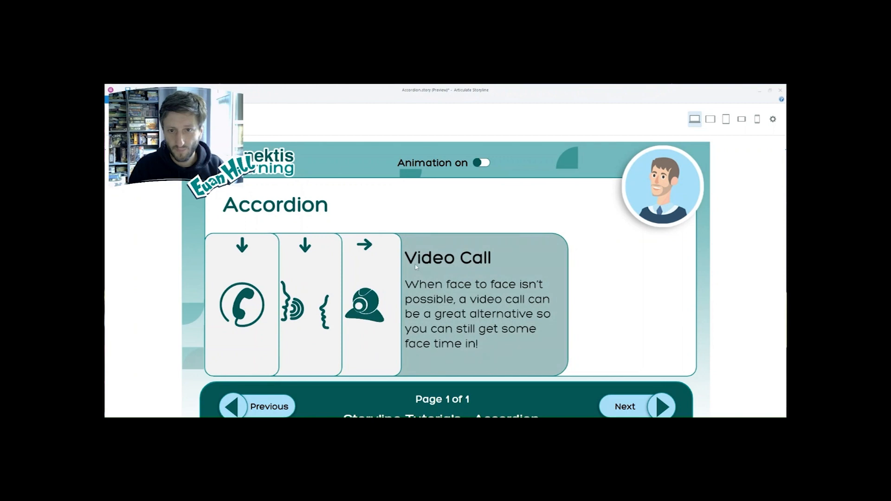
click(312, 299)
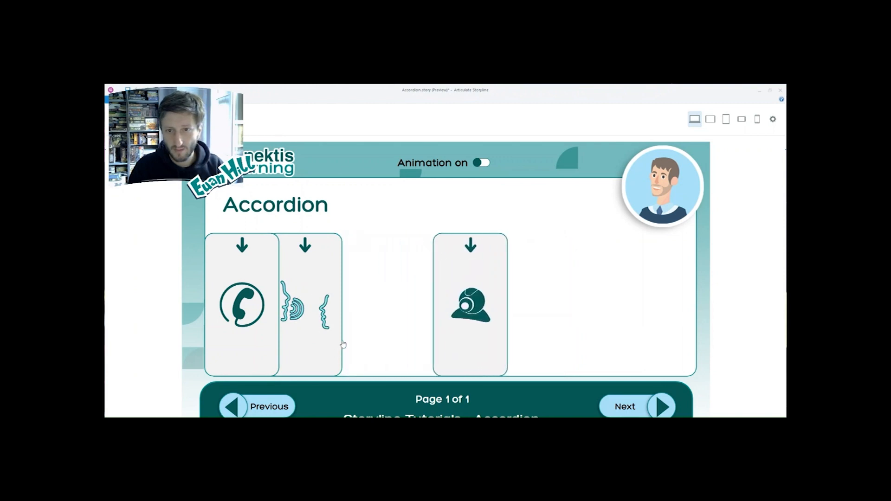
Step: Test switching repeatedly between the Video Call, Conversation and Phones sections in the preview, and return to editing
click(527, 299)
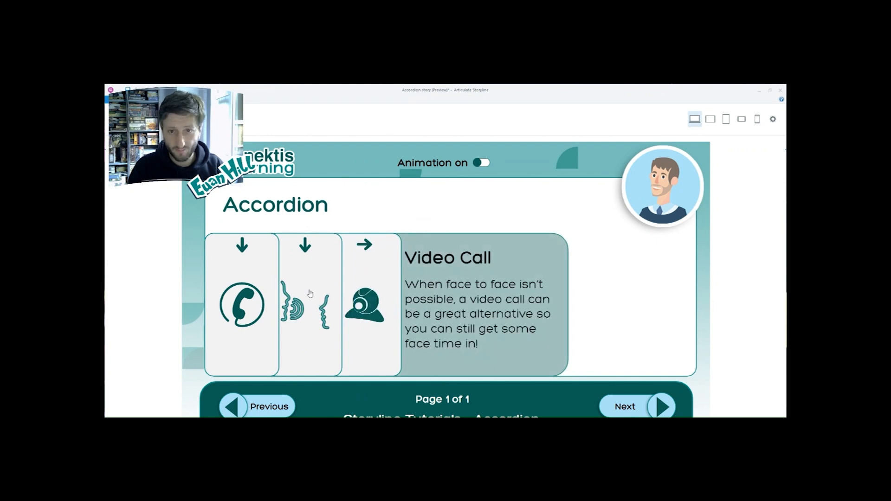
click(310, 294)
click(321, 360)
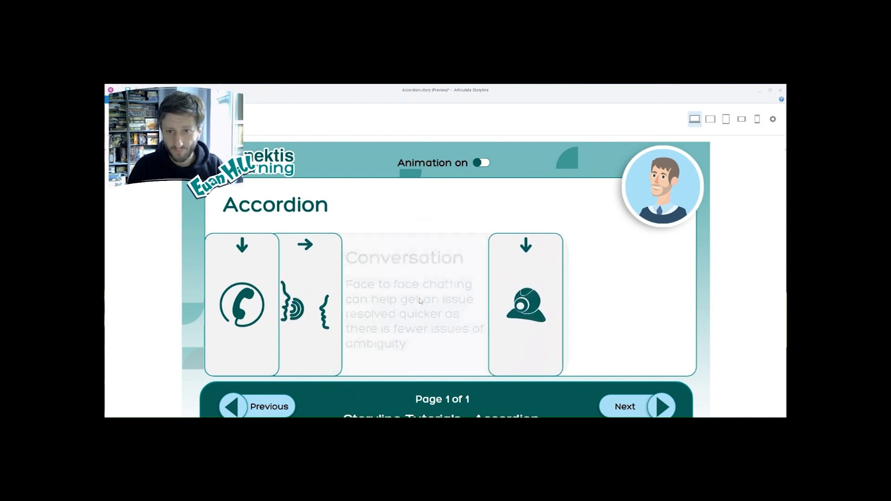
click(246, 299)
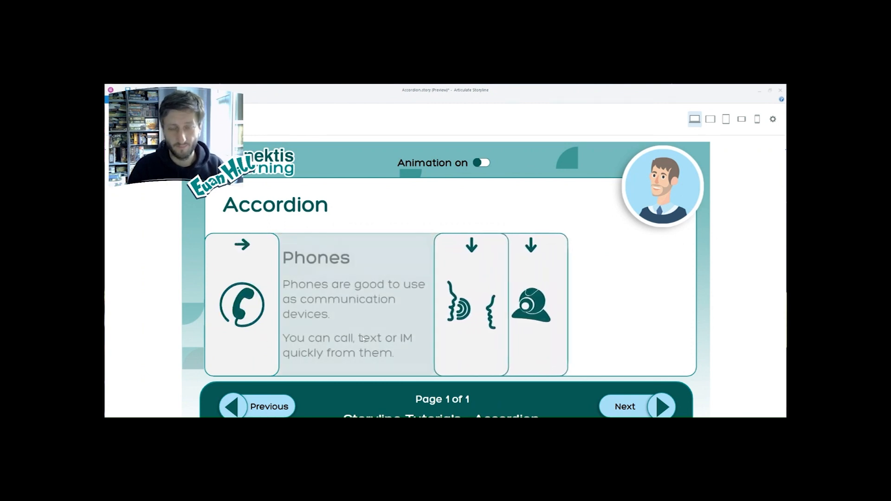
click(298, 301)
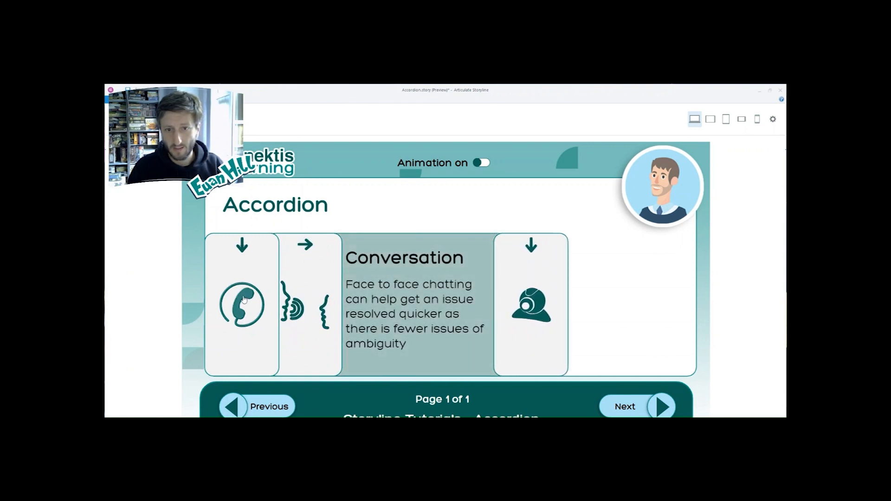
click(242, 350)
click(241, 357)
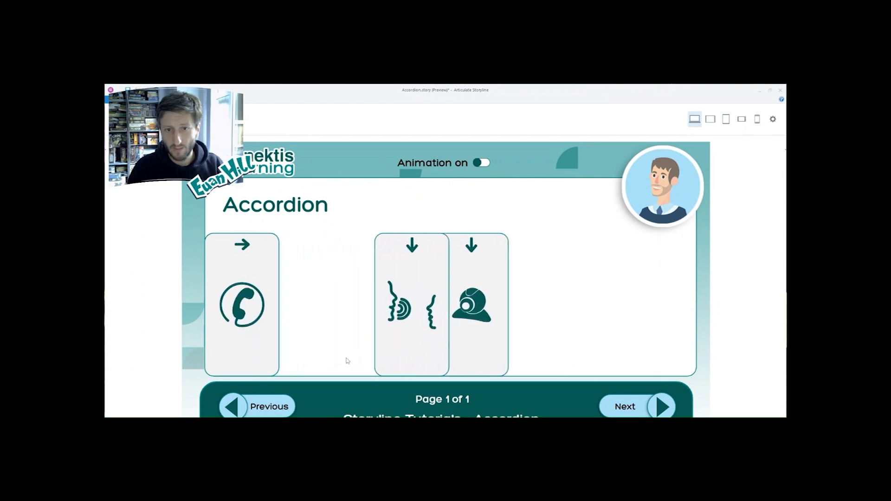
key(Escape)
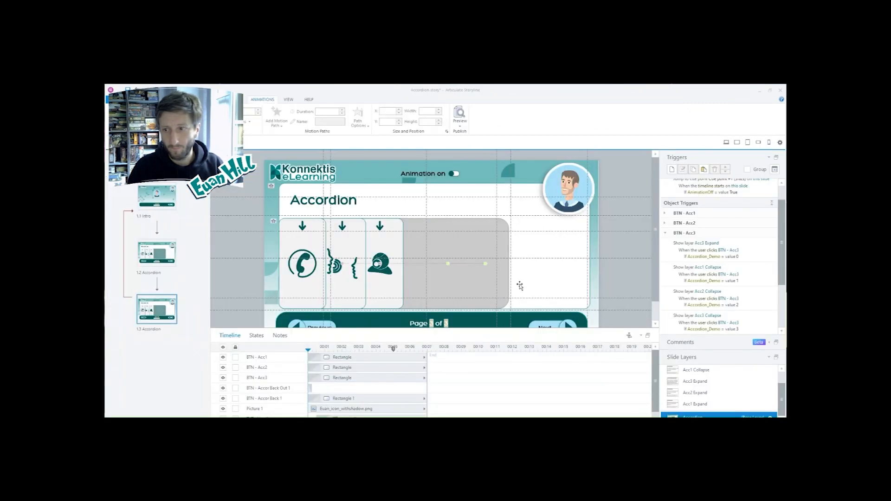
Step: Add a text box reading "Accordion:" beside the slide title and insert a reference to the Accordion_Demo variable after it
drag(783, 405, 783, 407)
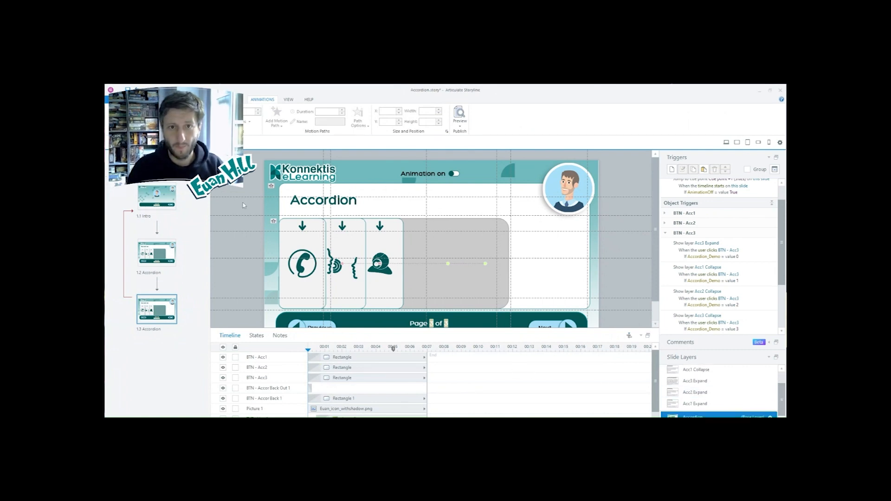
click(128, 99)
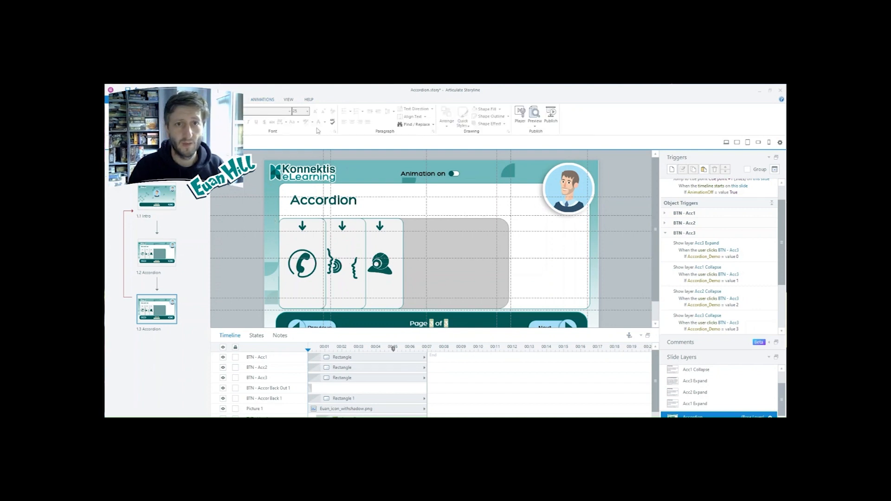
click(149, 99)
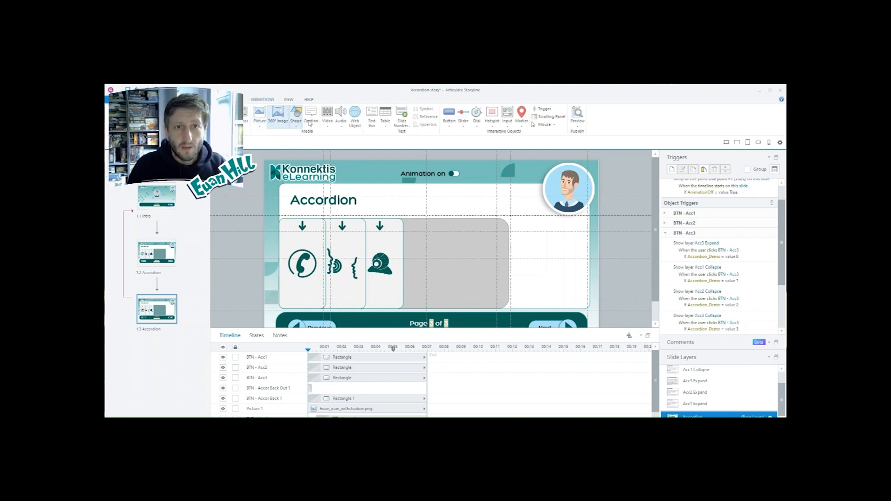
click(372, 116)
drag(401, 194, 490, 204)
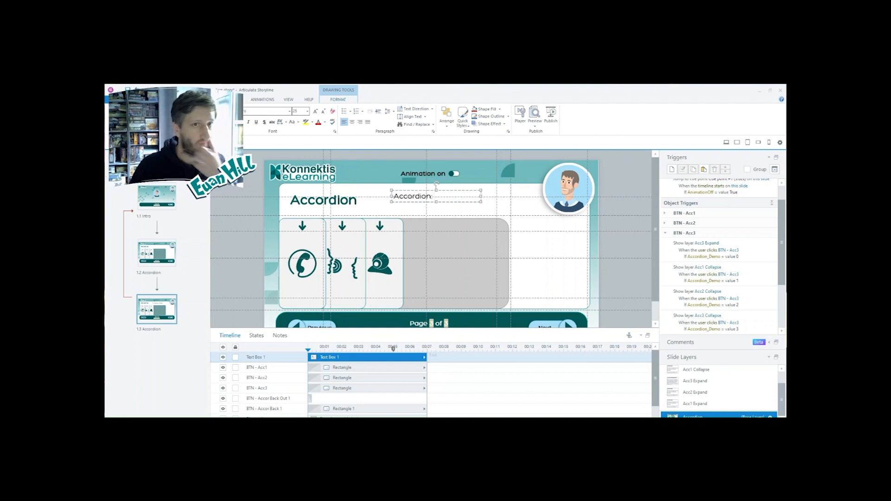
click(154, 99)
click(427, 117)
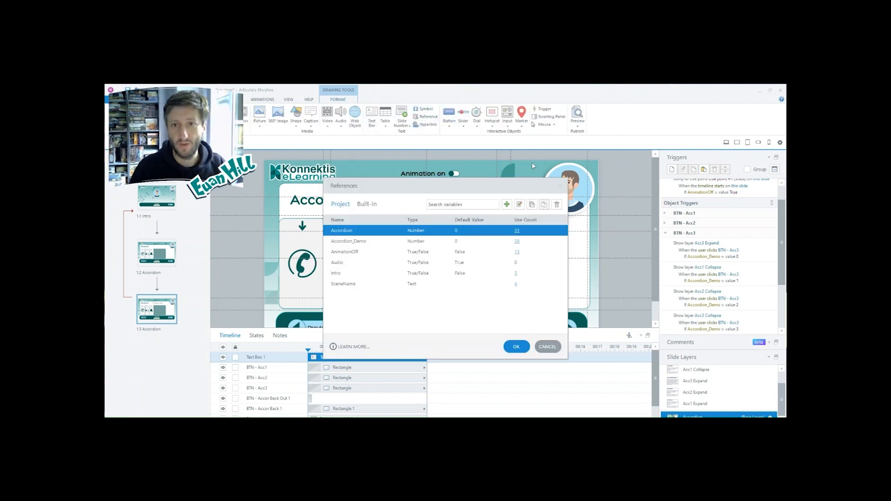
double_click(370, 241)
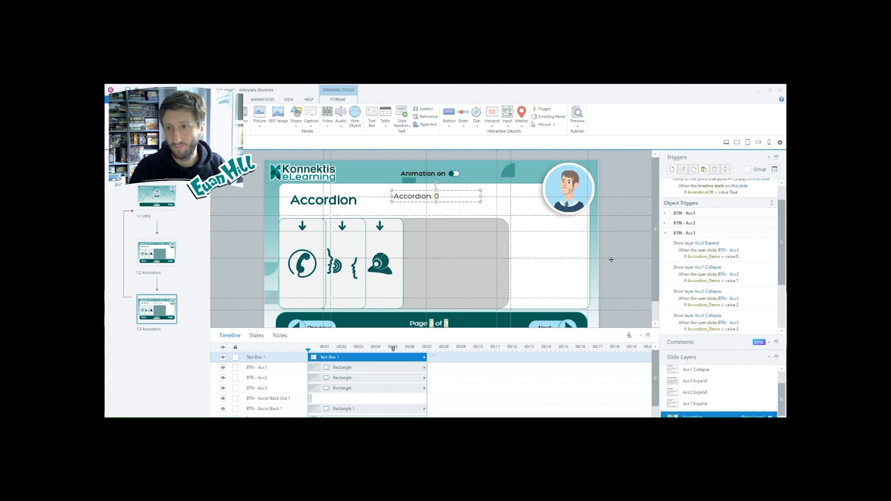
Step: Preview the slide and watch the Accordion_Demo read-out while switching between the accordion sections, and return to editing
click(577, 127)
click(562, 134)
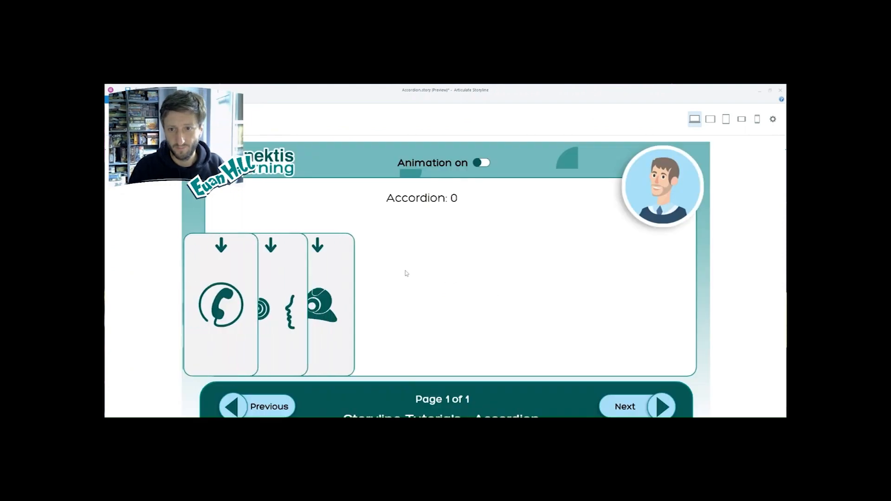
click(334, 281)
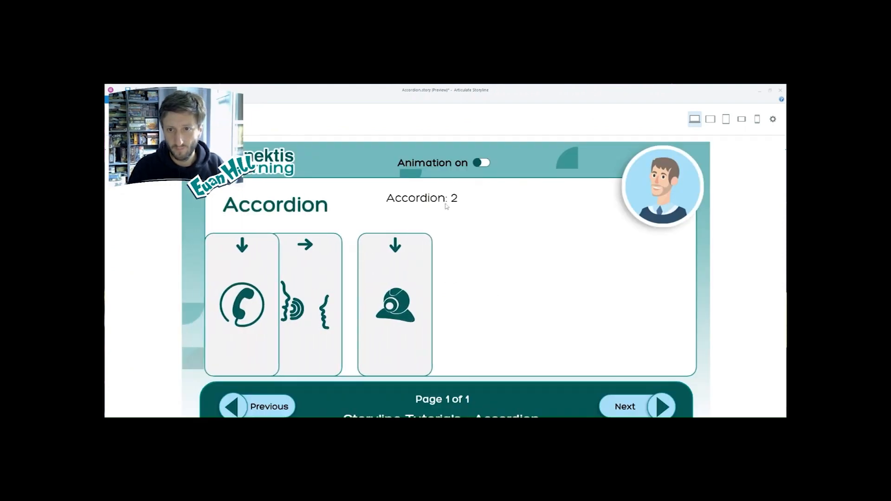
click(250, 298)
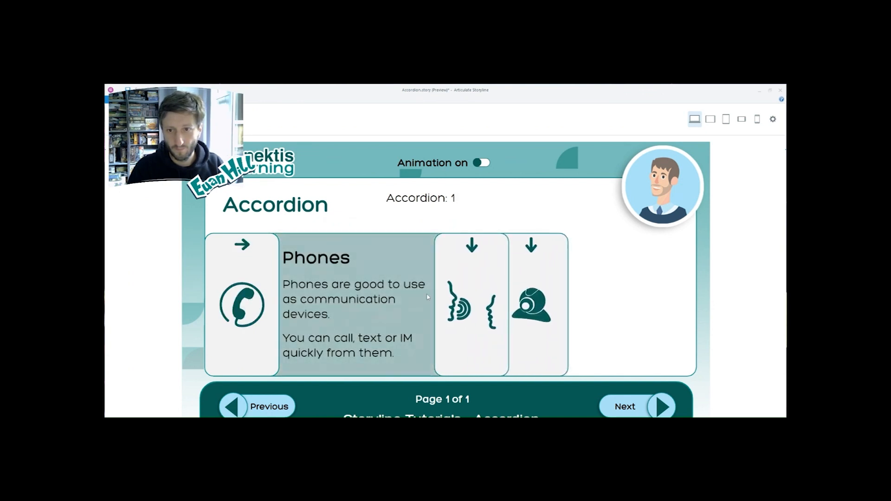
click(529, 325)
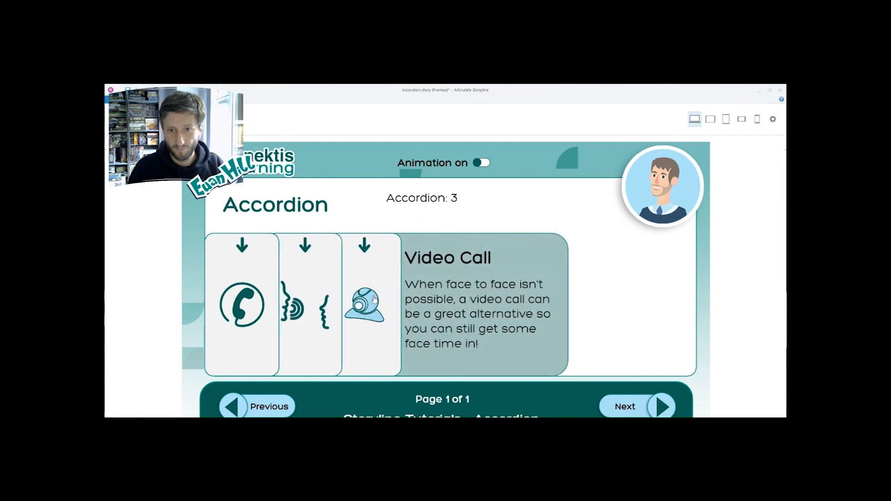
click(374, 299)
click(324, 343)
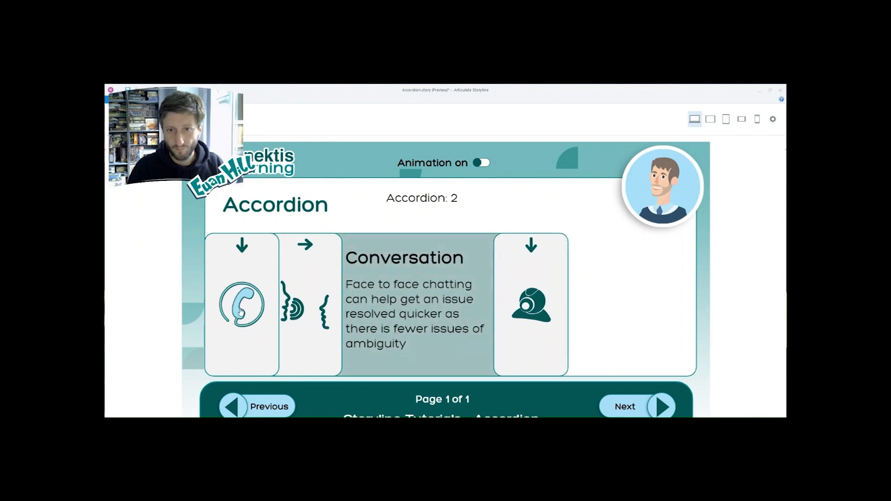
click(243, 342)
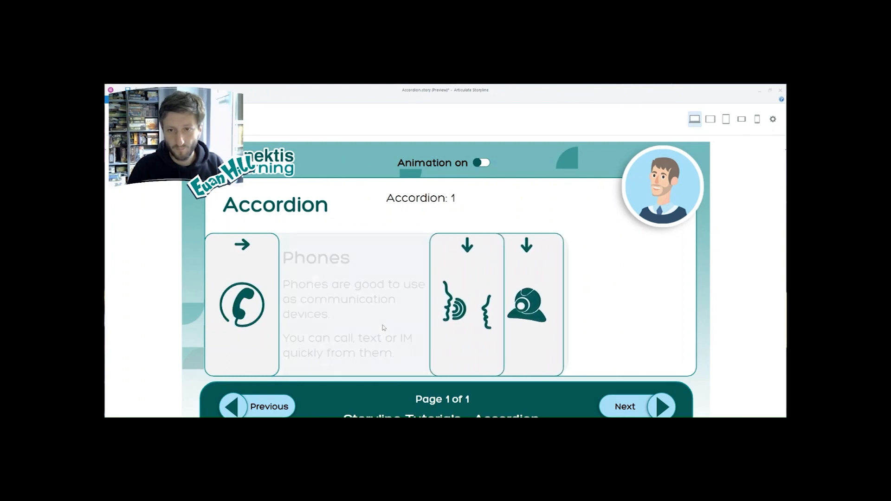
key(Escape)
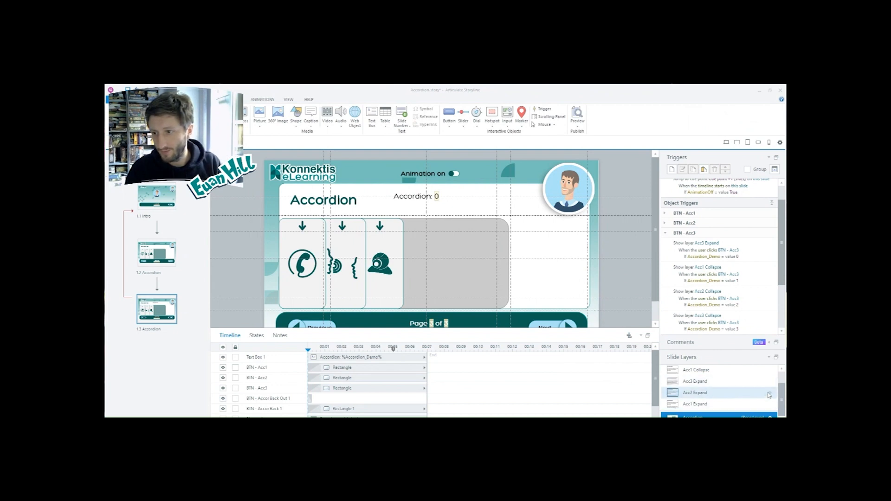
Step: Check the Acc2 Collapse layer's triggers, and preview the slide again, switching between the Conversation and Phones sections
scroll(717, 387, up, 2)
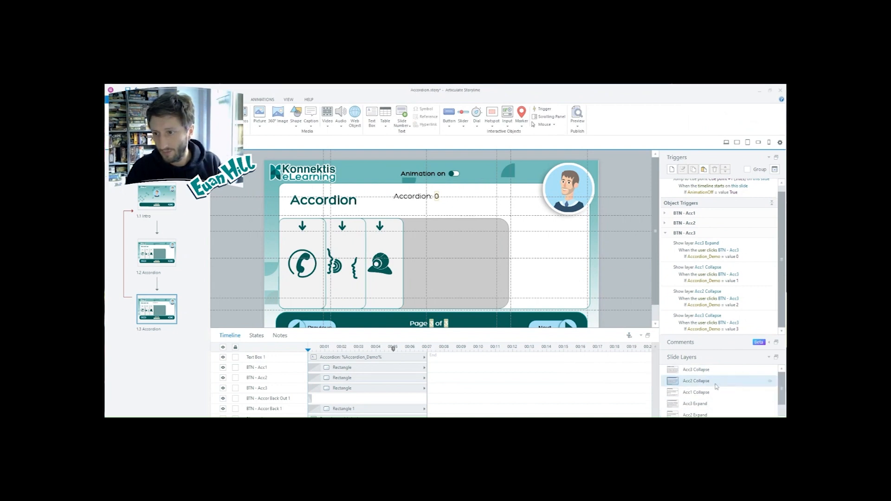
click(717, 386)
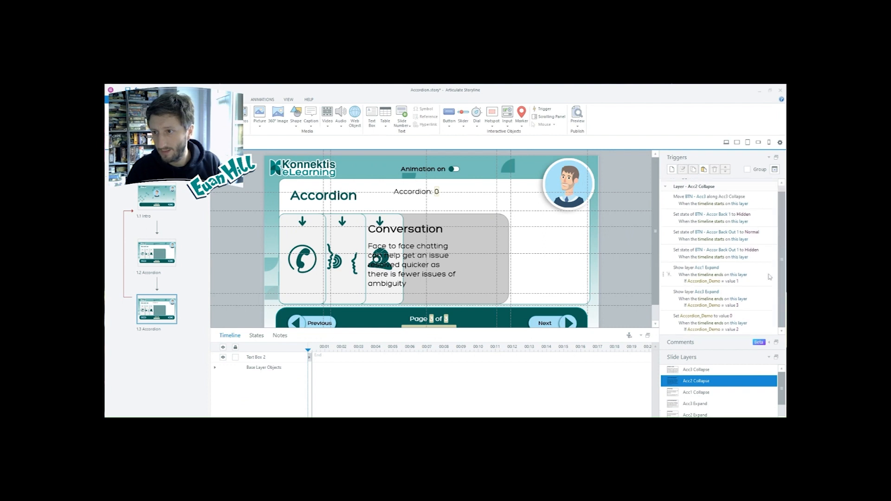
key(F12)
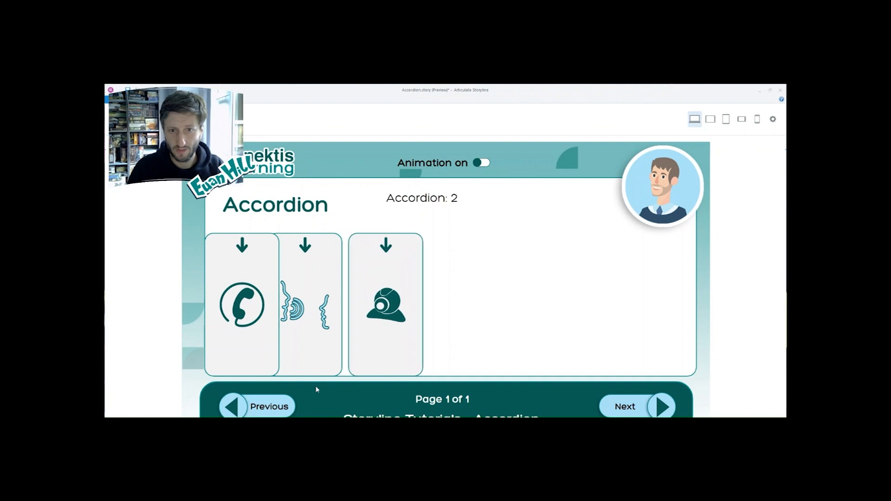
click(305, 307)
click(307, 309)
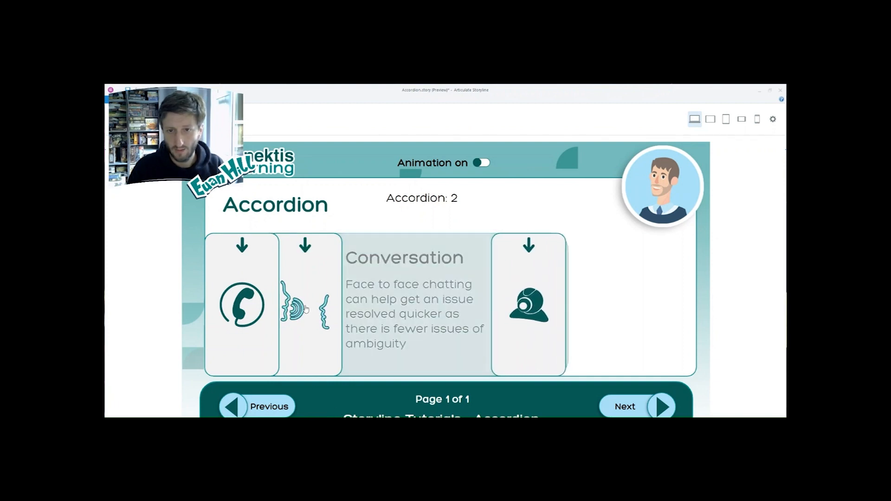
click(310, 349)
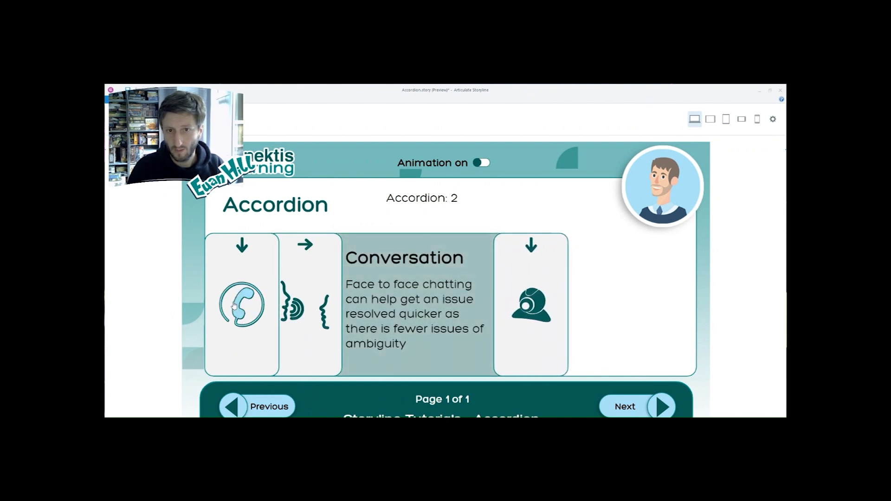
click(235, 307)
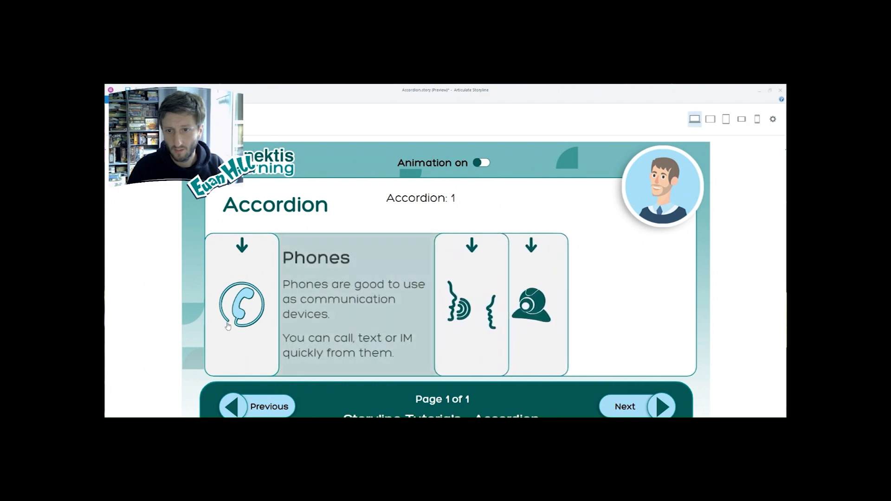
click(453, 306)
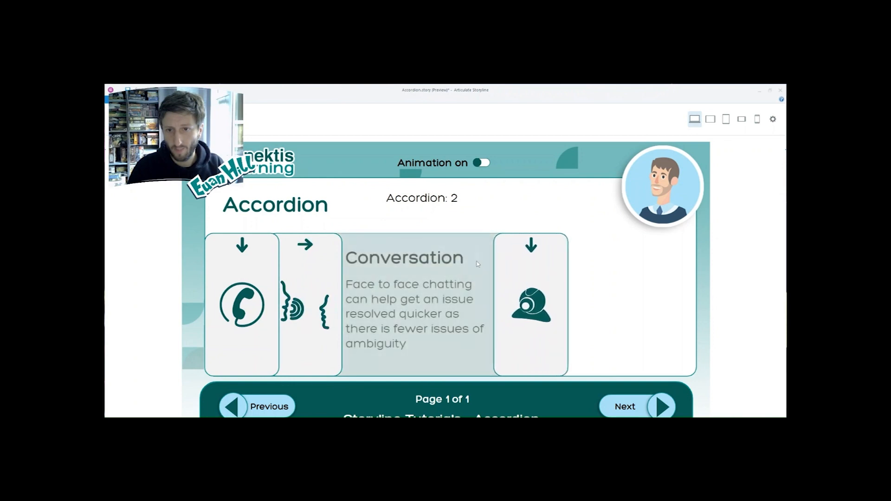
click(246, 295)
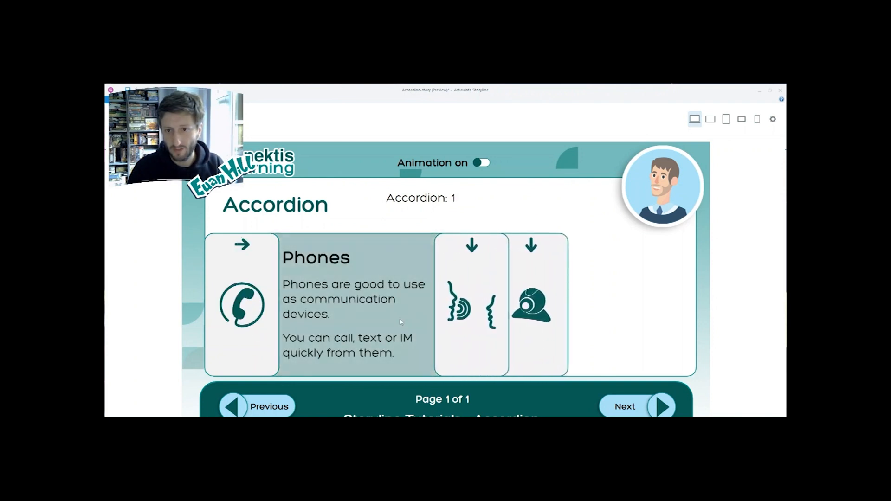
click(466, 301)
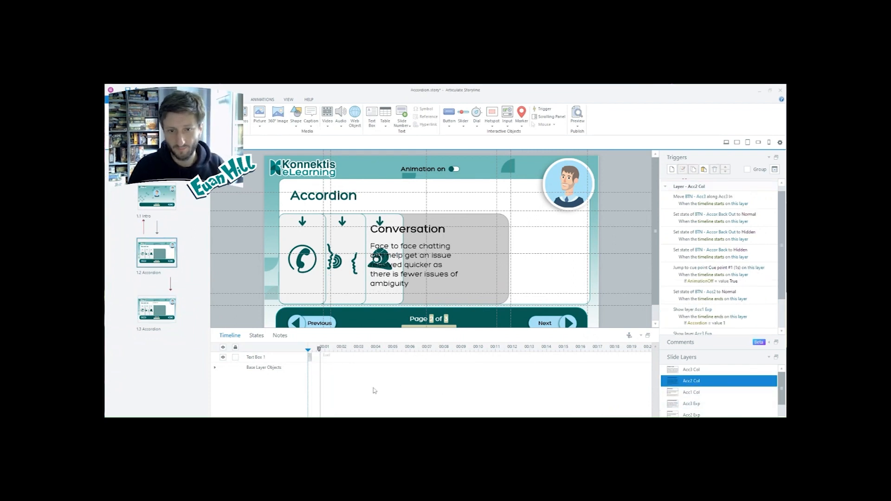
Step: Examine the timelines and triggers of the Acc2 Col and Acc1 Col layers on slide 1.2 for comparison
key(Up)
key(Down)
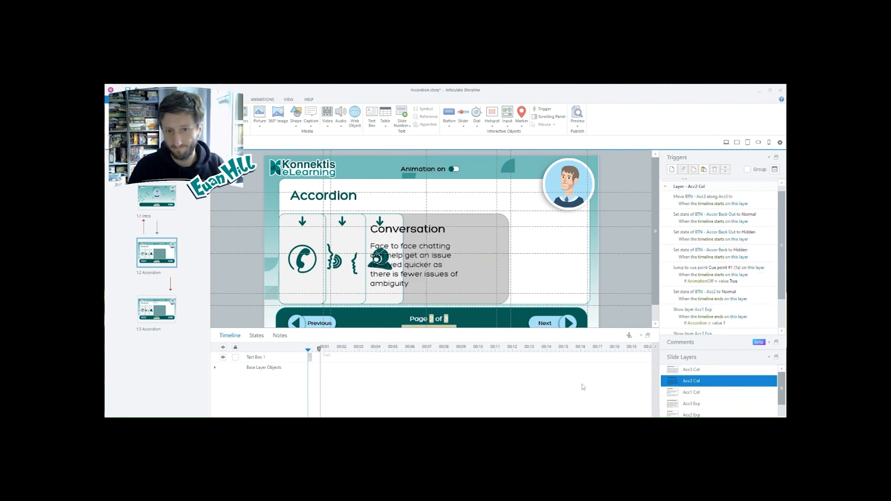
key(Down)
key(Down)
key(Up)
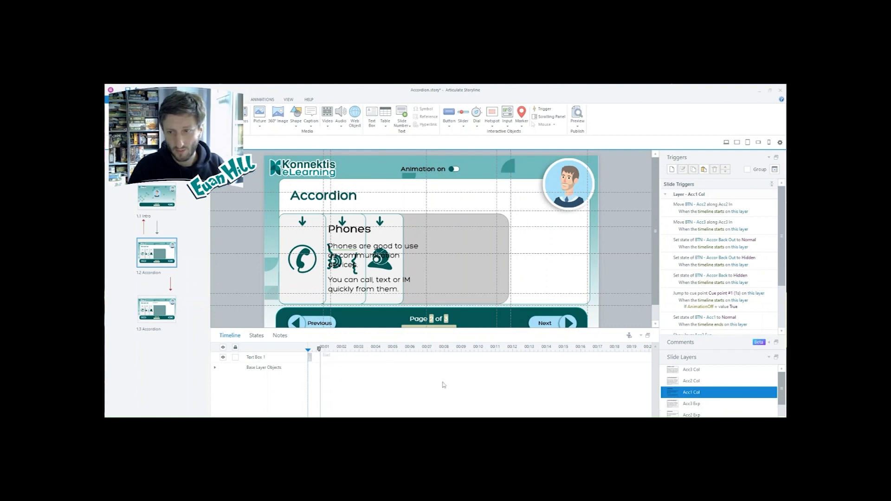
key(Up)
key(Up)
key(Down)
key(Down)
key(Down)
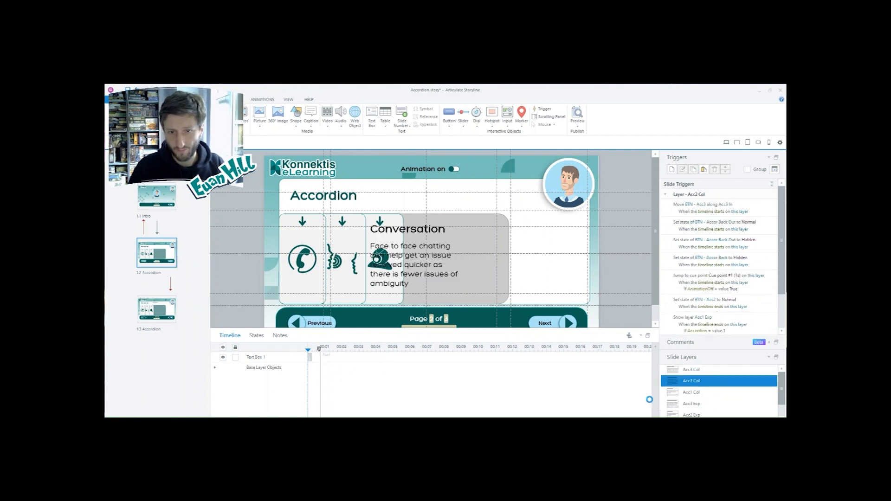
Step: On slide 1.3's Acc3 Collapse layer, extend the timeline to just under one second and stop the Video Call text box from showing until the end
click(153, 306)
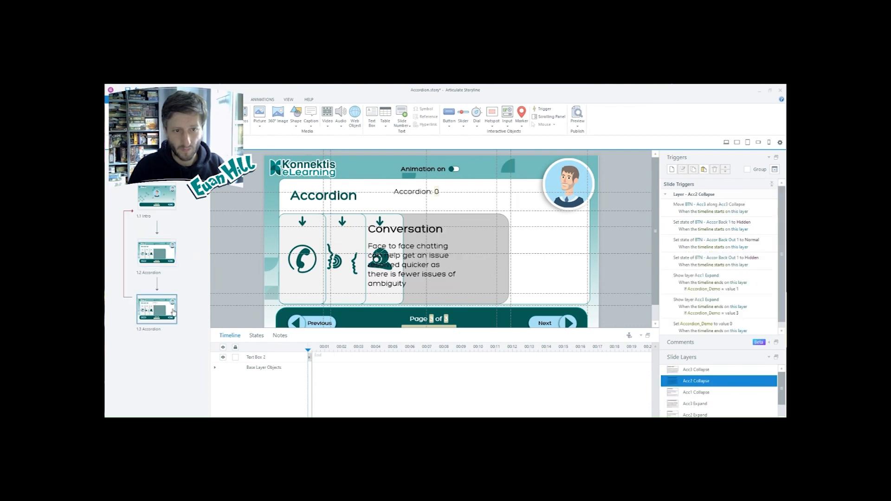
key(Down)
key(Up)
key(Up)
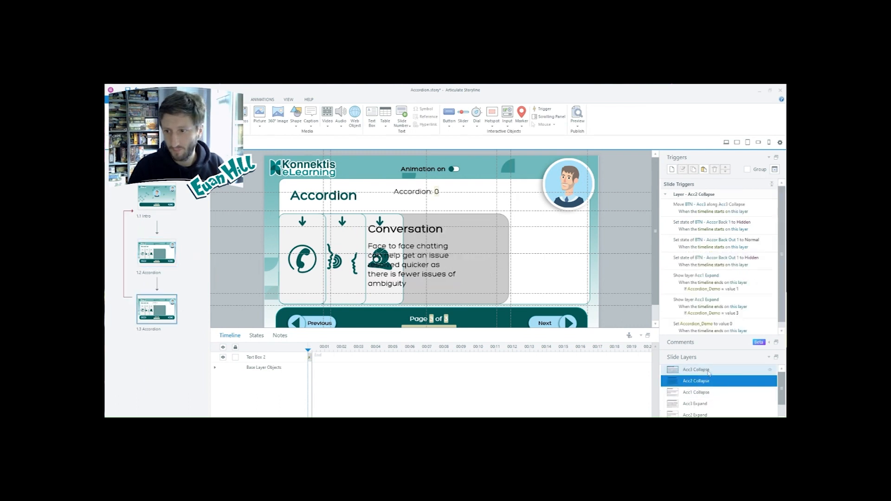
drag(313, 390, 323, 389)
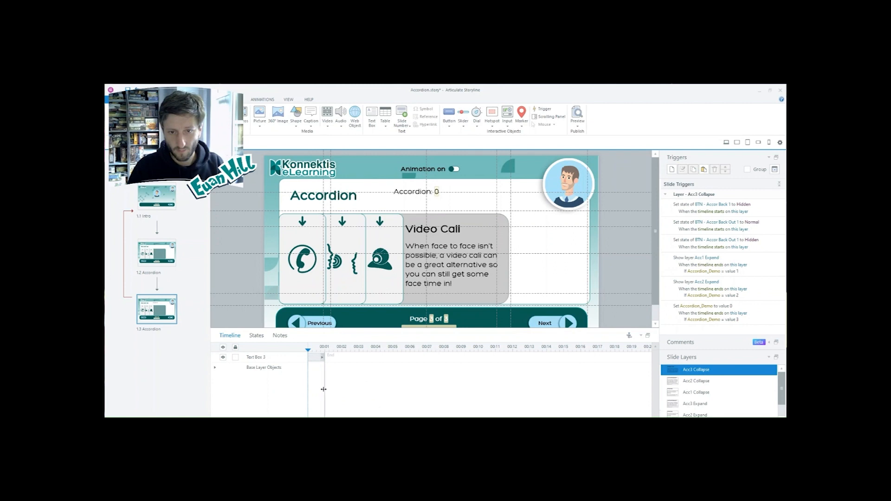
right_click(311, 357)
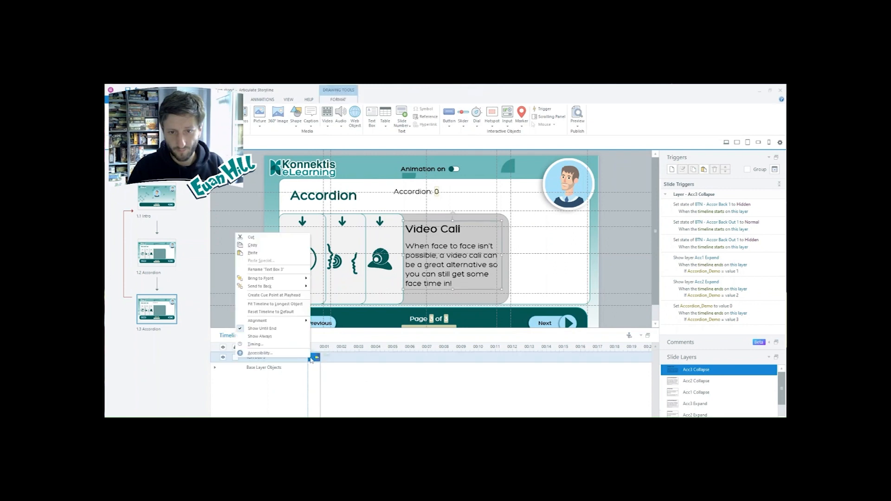
click(267, 330)
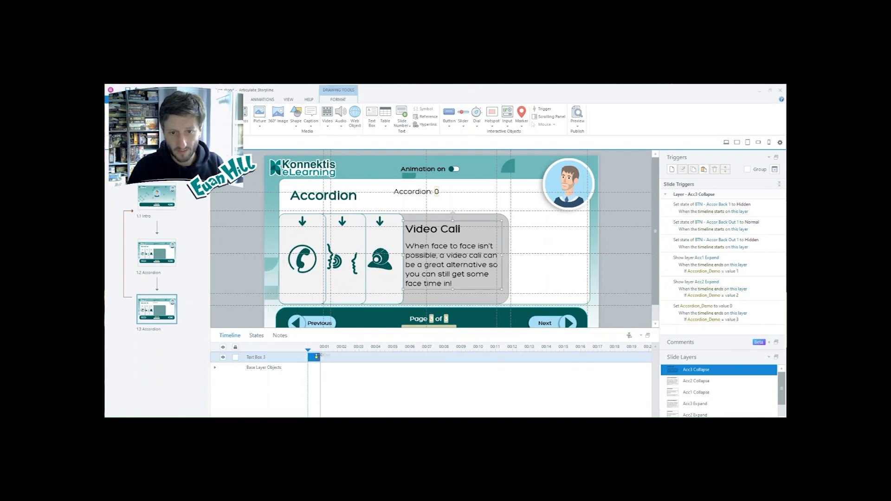
Step: Extend the Acc2 Collapse layer's timeline to just under one second, turn off Show Until End for the Conversation text box and shorten it
key(Down)
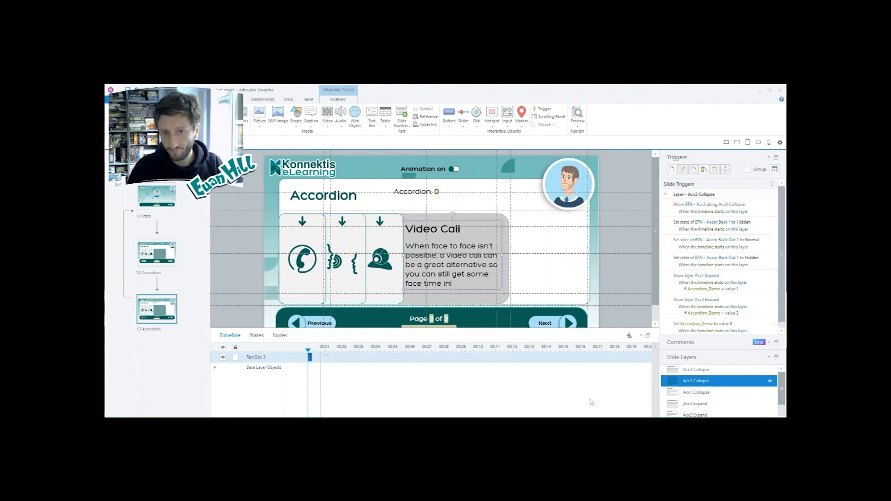
drag(313, 376, 324, 378)
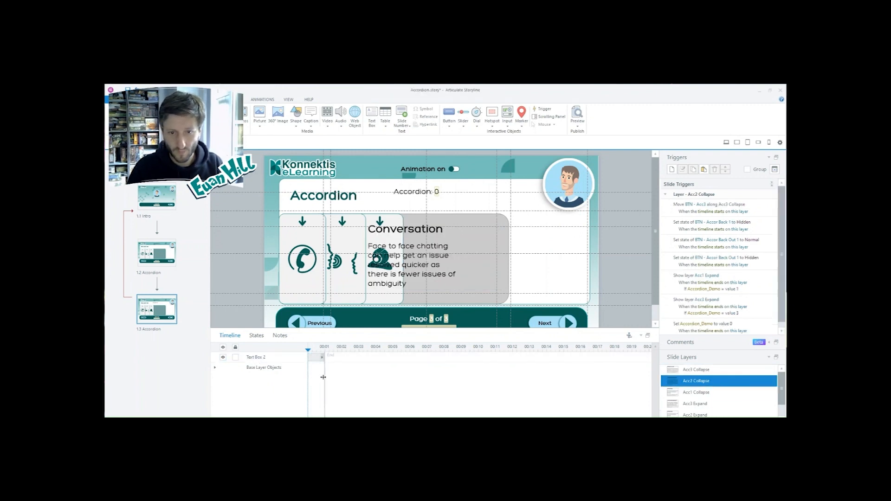
right_click(312, 356)
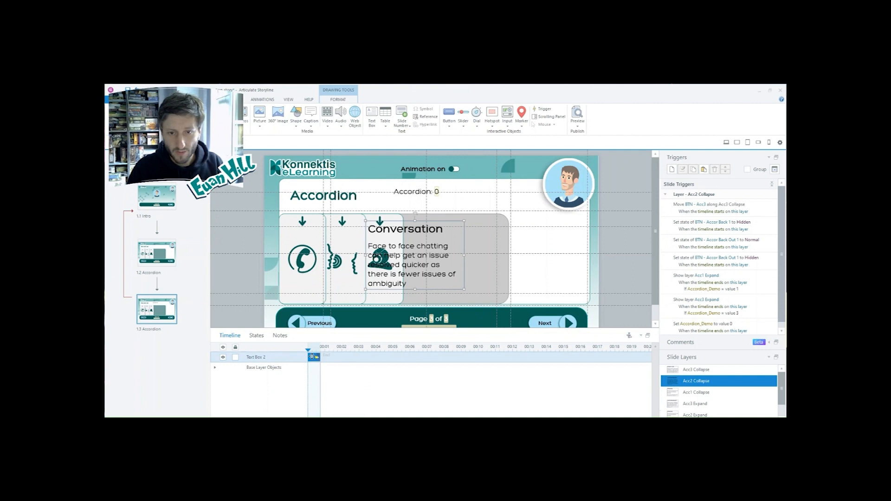
click(272, 327)
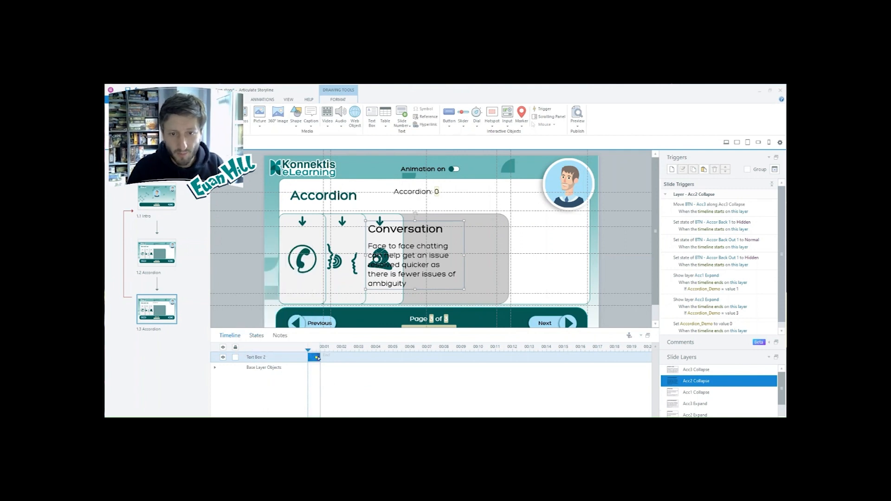
drag(318, 356, 314, 357)
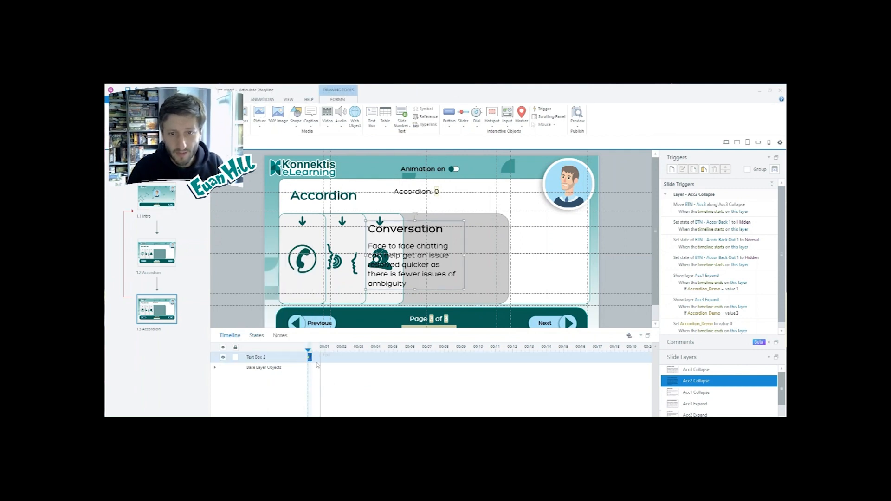
Step: Extend the Acc1 Collapse layer's timeline to just under one second, turn off Show Until End for the Phones text box and shorten it
click(718, 372)
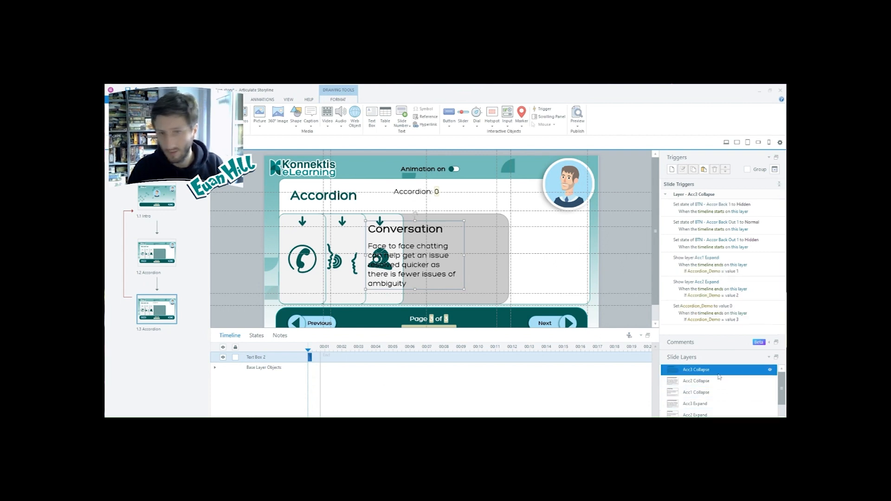
click(721, 380)
click(719, 393)
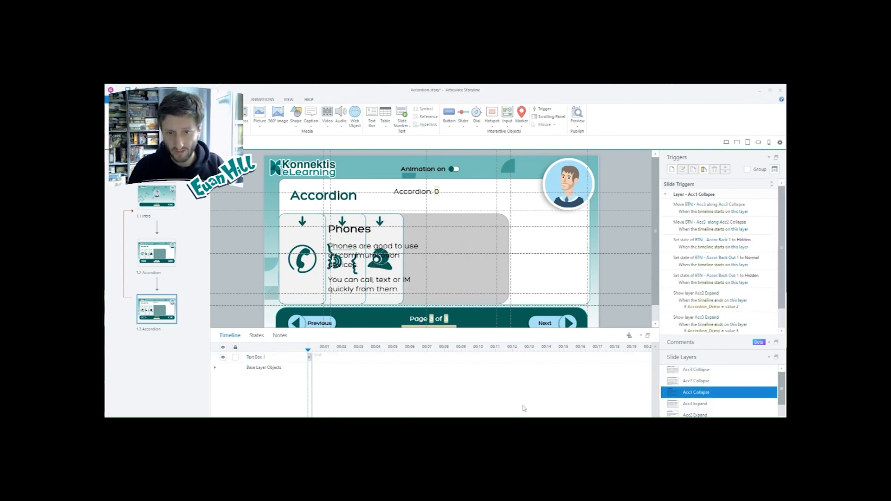
click(696, 381)
click(677, 393)
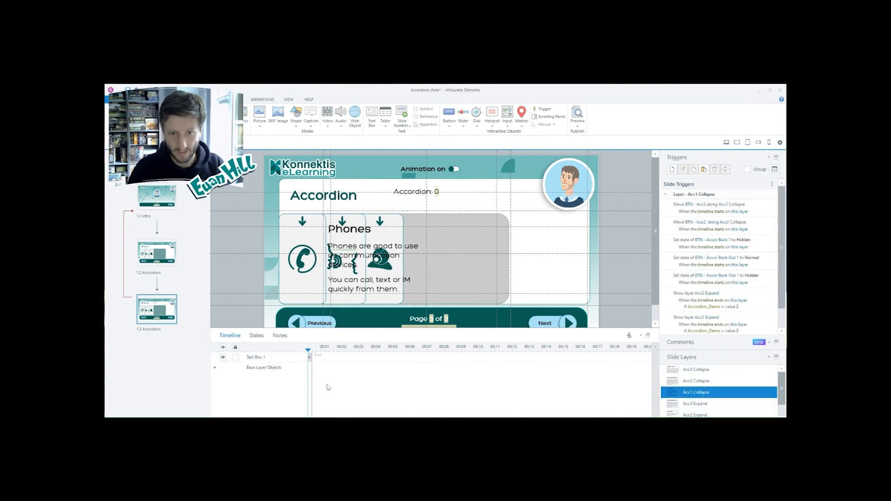
drag(312, 382, 324, 381)
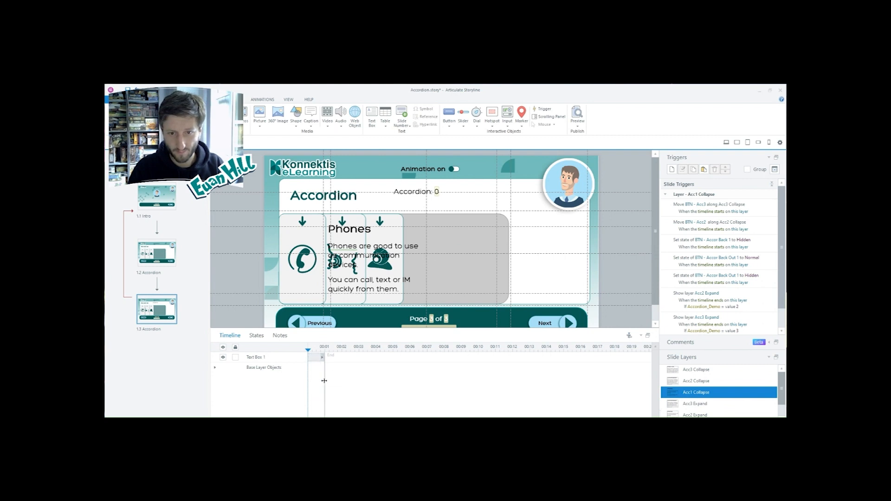
right_click(315, 355)
click(277, 327)
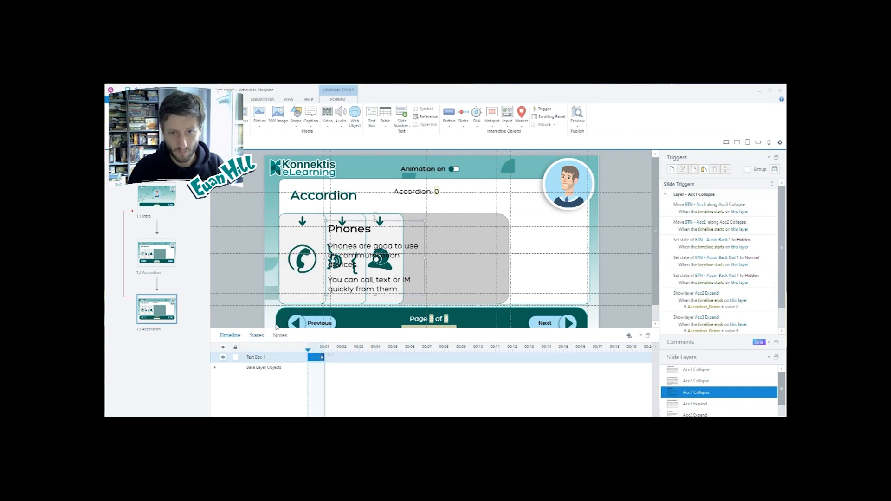
click(322, 359)
click(312, 358)
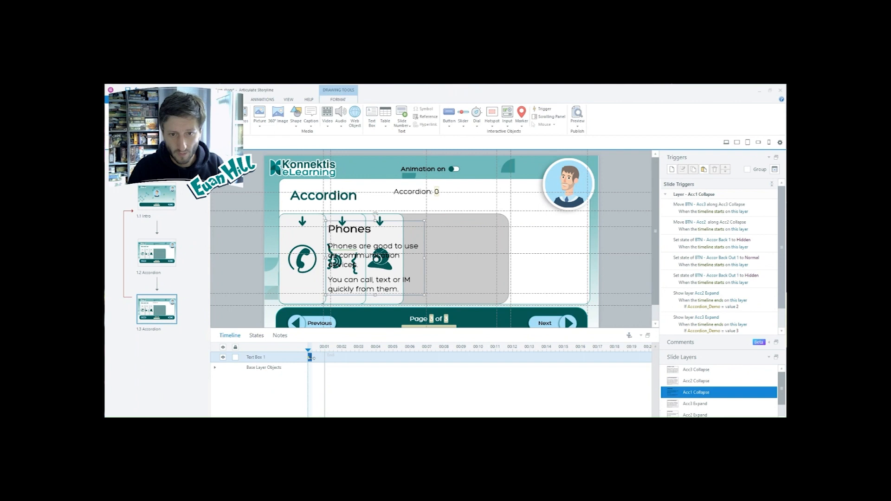
click(325, 395)
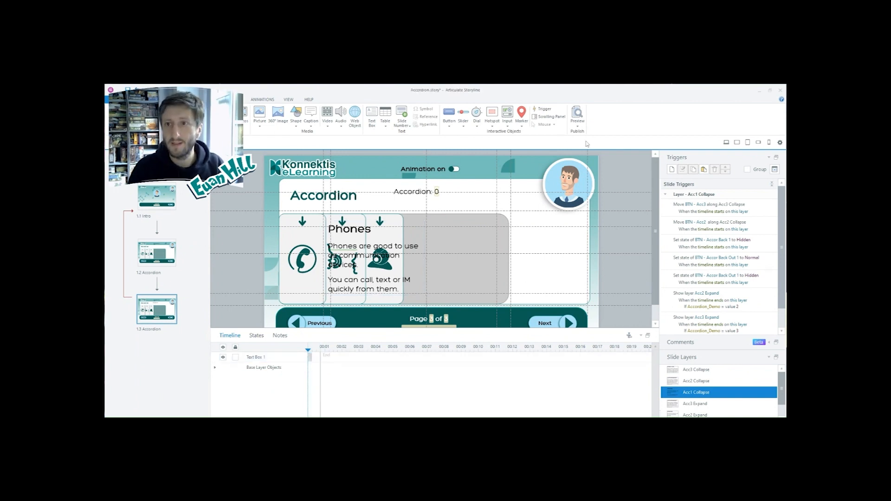
Step: Preview slide 1.3 and test the accordion by switching from Conversation to Phones to Video Call
click(577, 127)
click(560, 134)
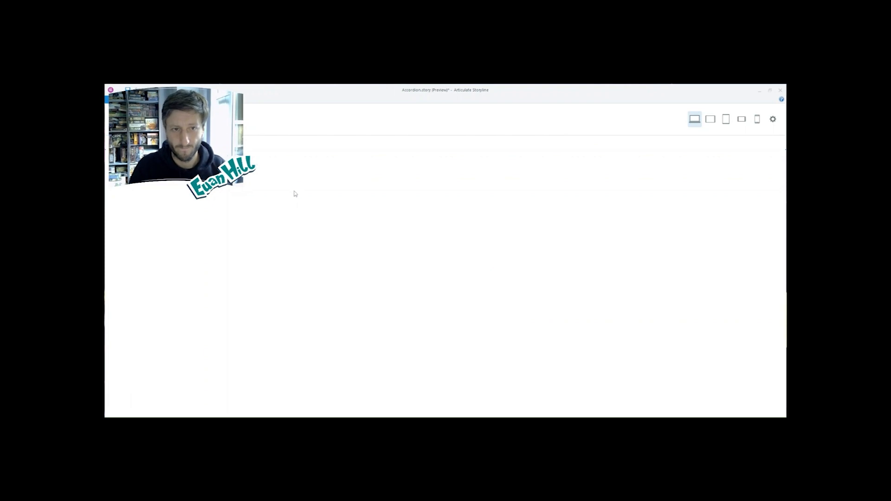
click(310, 291)
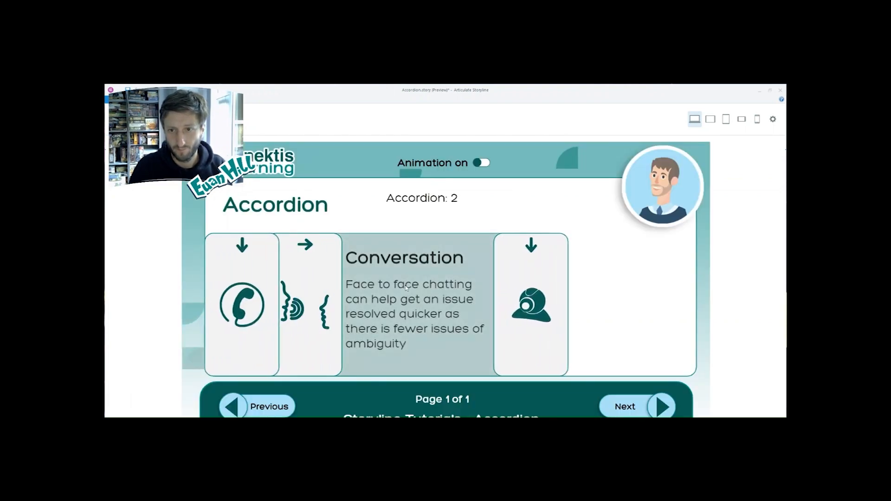
click(330, 348)
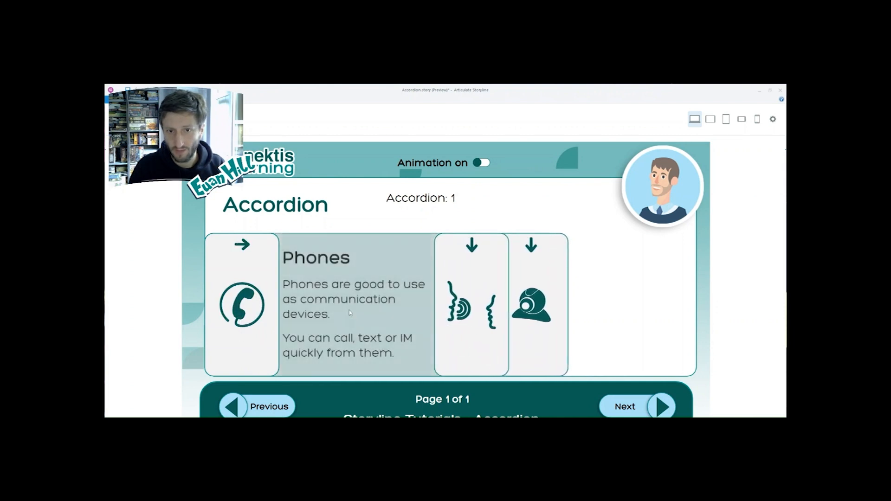
click(529, 280)
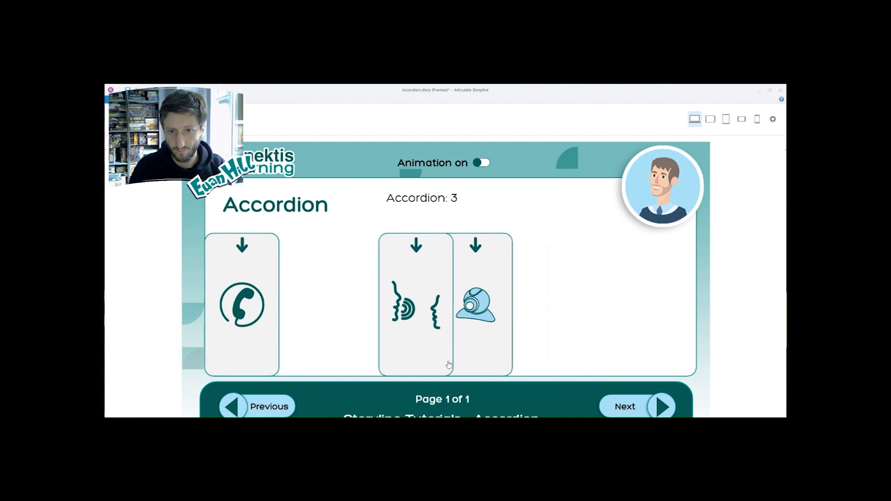
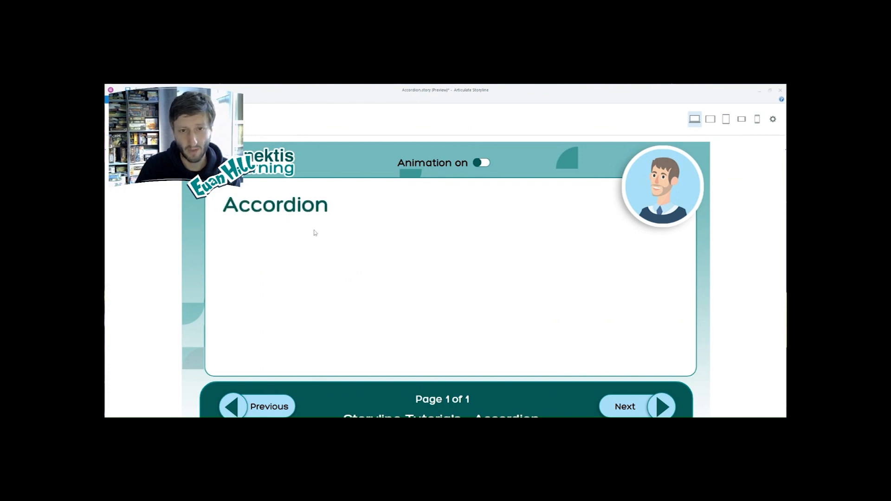
Step: In the preview of slide 1.2, expand and collapse Conversation, switch between Video Call and Phones, and return to editing
click(304, 246)
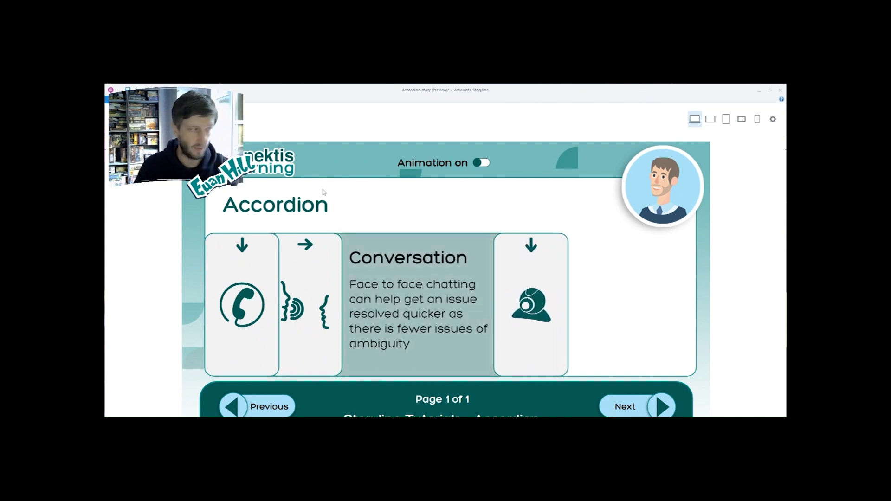
click(311, 271)
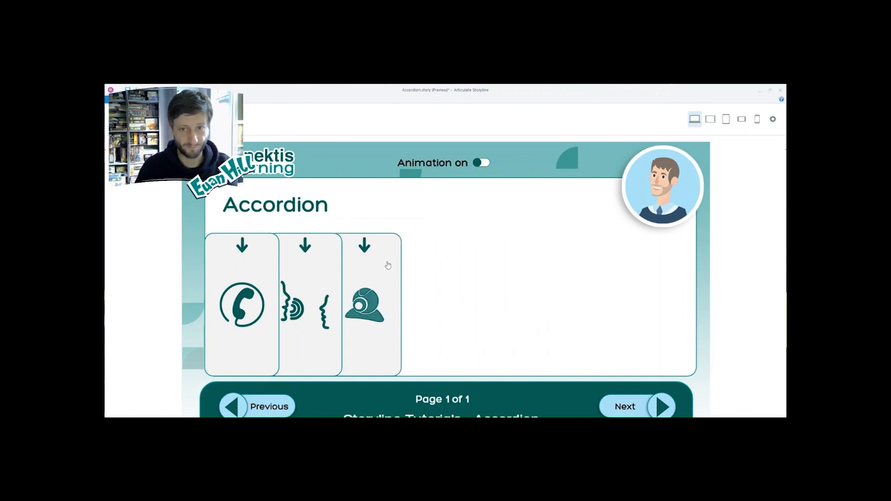
click(376, 286)
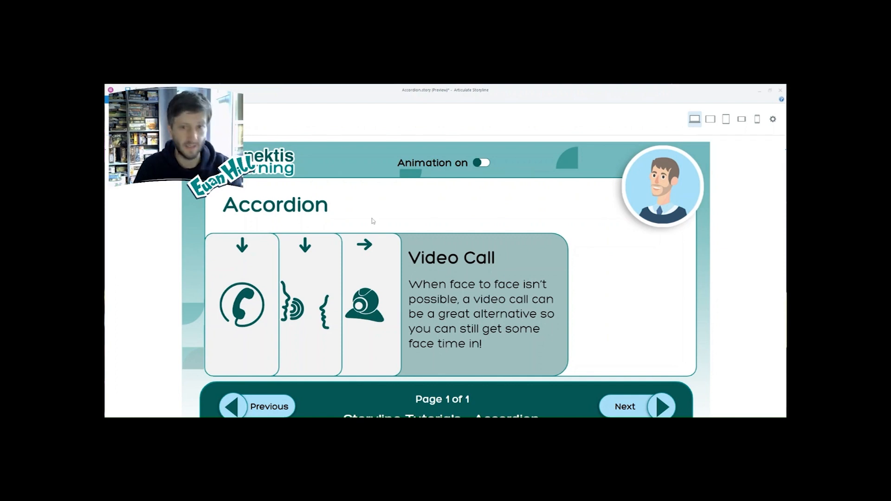
click(241, 278)
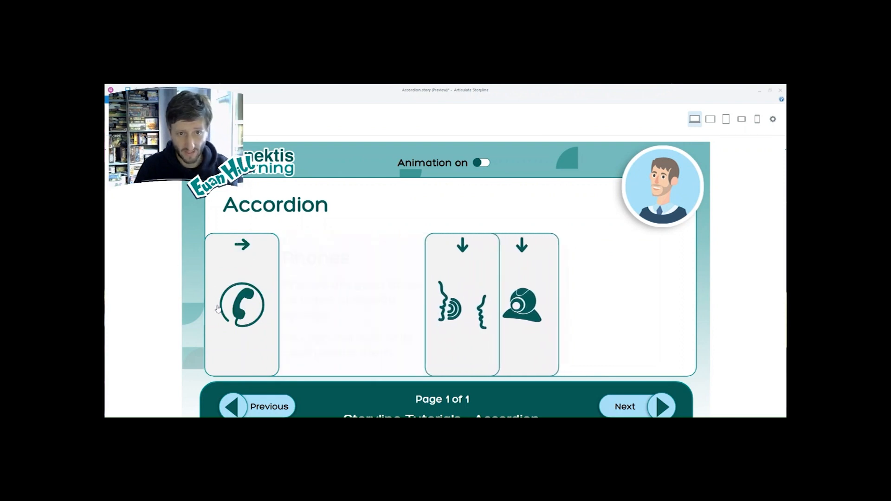
key(Escape)
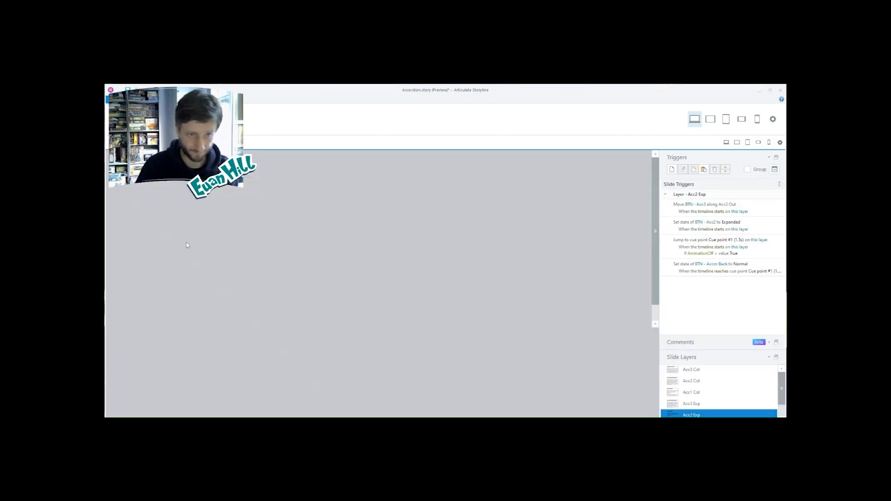
Step: On slide 1.3, examine the accessibility settings of the Phones button, BTN - Acc1, including its alternate text, and close them unchanged
click(159, 306)
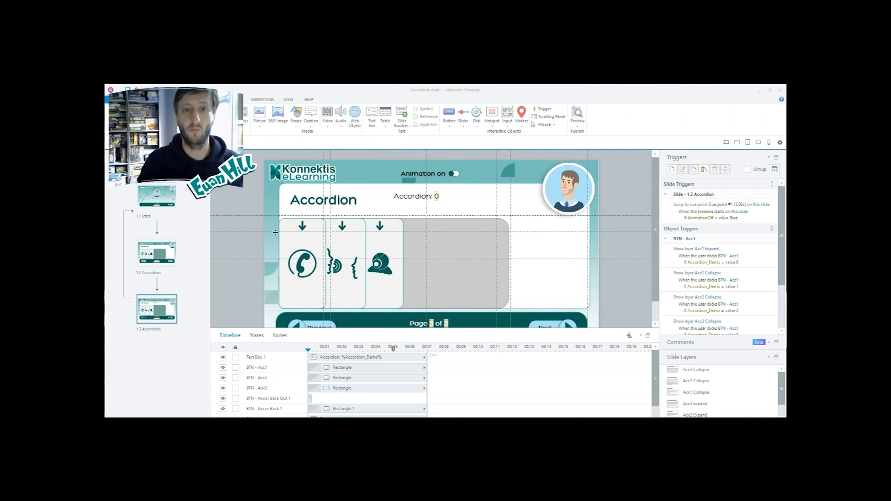
click(292, 245)
key(ctrl+shift+Return)
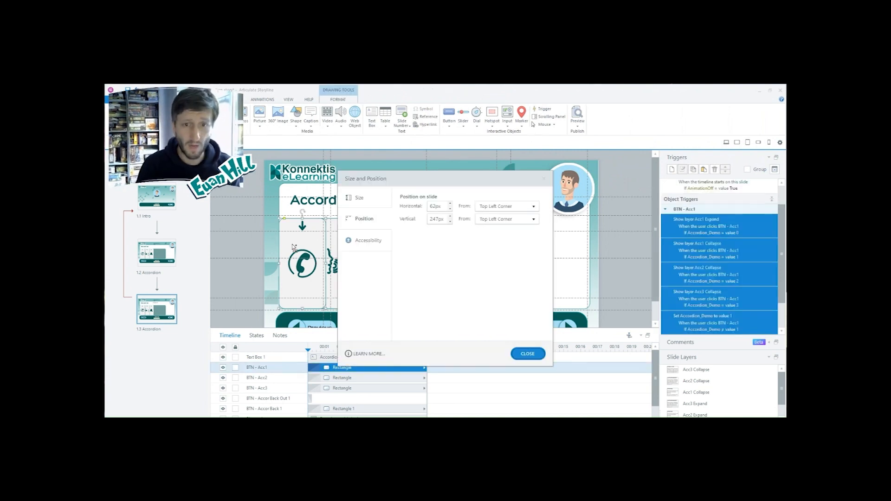
drag(380, 181, 503, 173)
click(485, 233)
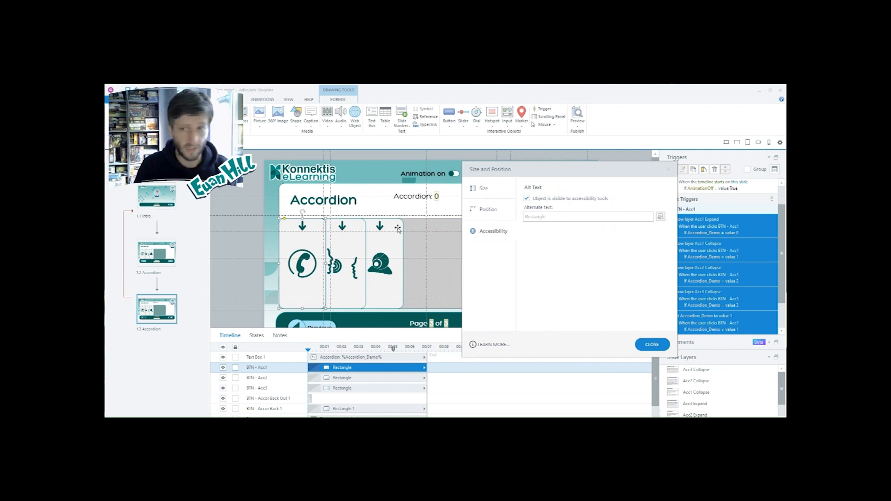
drag(565, 171, 480, 182)
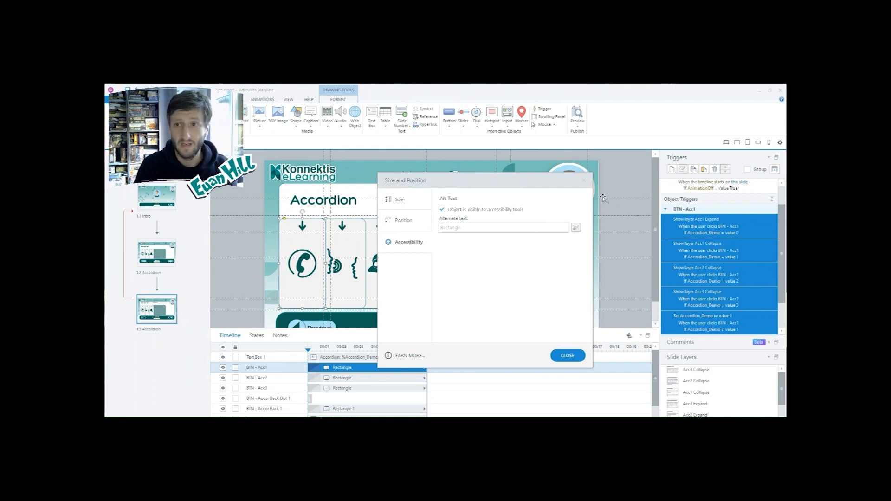
click(583, 181)
click(265, 251)
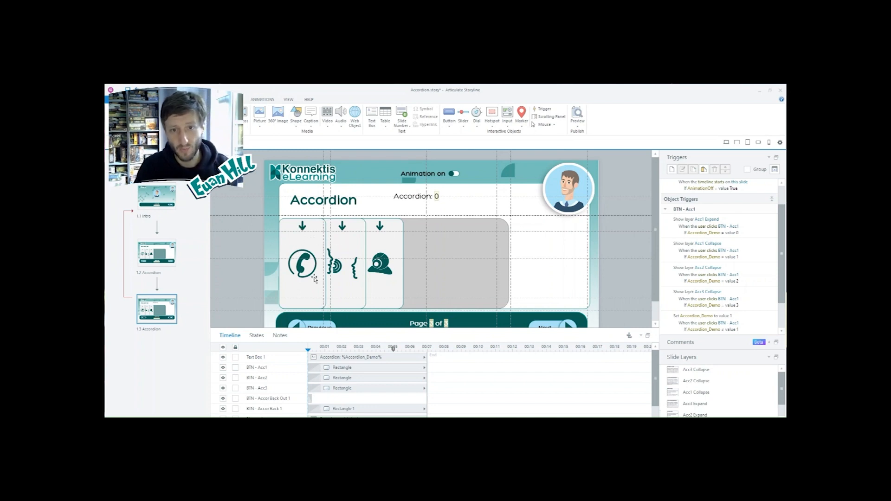
Step: Collapse the object trigger groups on slide 1.3 and open the project's variables list for review
scroll(729, 238, up, 2)
click(688, 240)
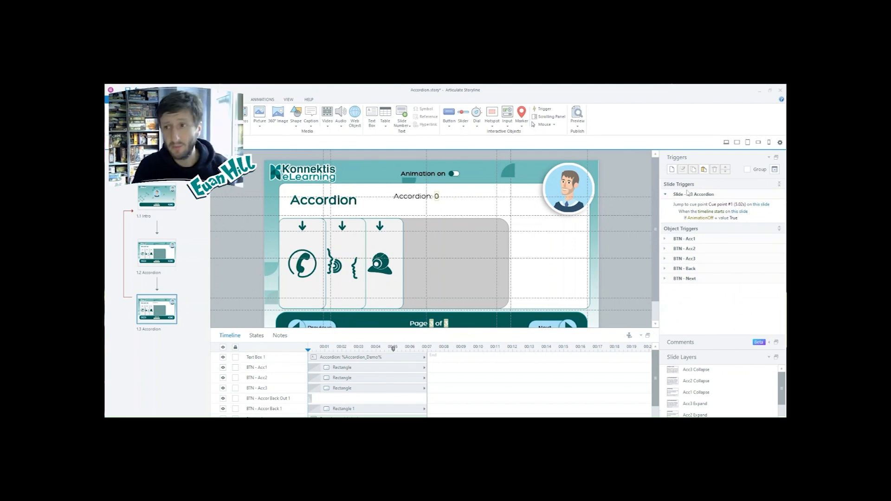
click(771, 172)
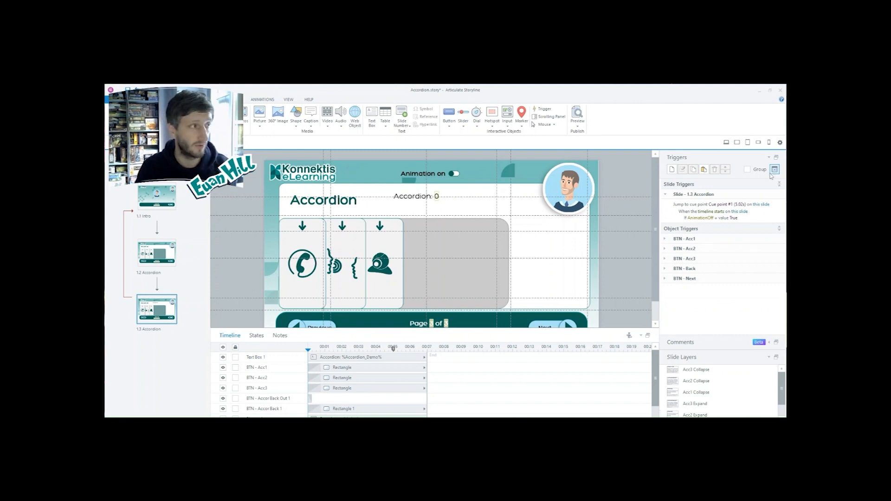
click(773, 174)
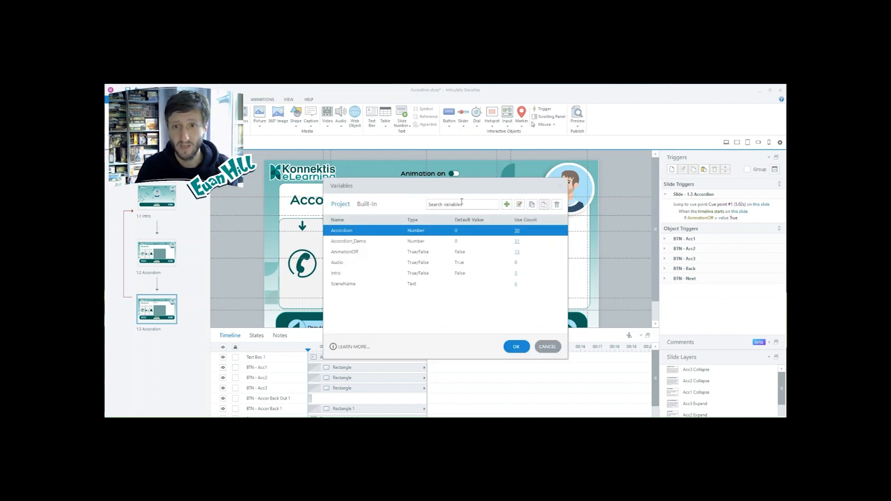
Step: Create a project text variable named Acc1_Name with an empty default value
click(507, 204)
text(Acc1_Name)
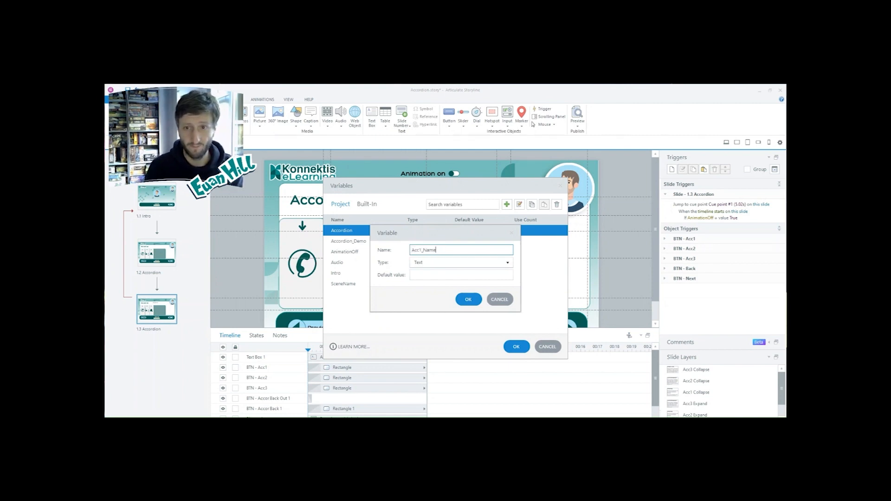
click(481, 273)
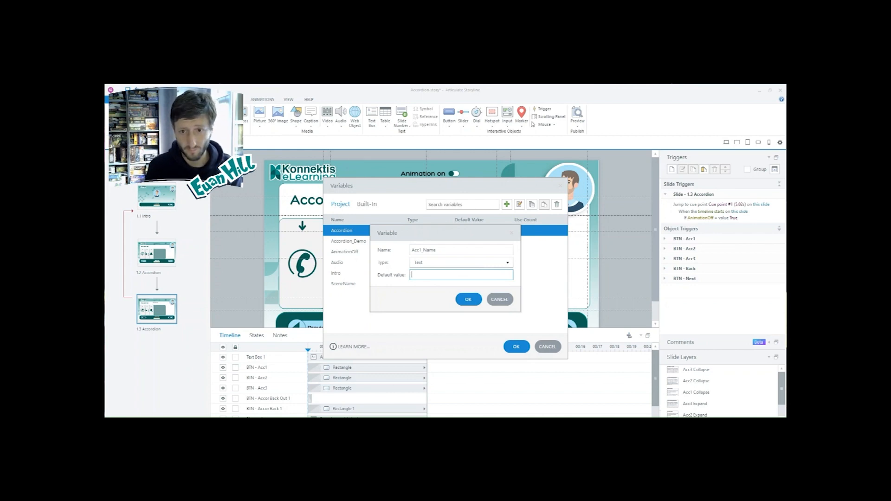
click(468, 300)
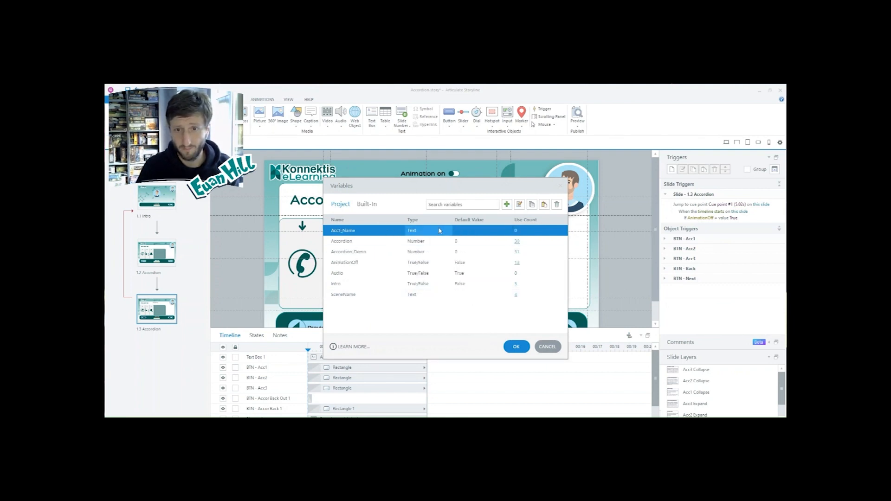
Step: Duplicate the Acc1_Name variable and rename the copy Acc2_Name
key(ctrl+c)
key(ctrl+v)
double_click(345, 242)
click(424, 249)
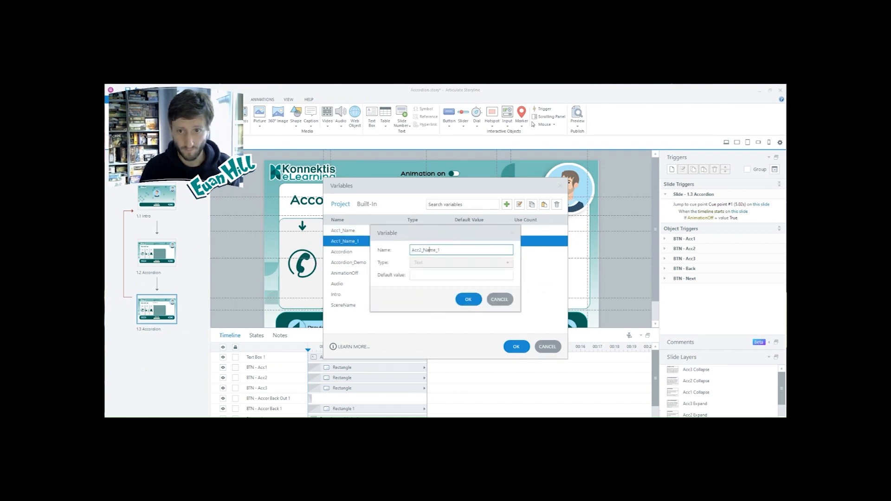
key(BackSpace)
key(Return)
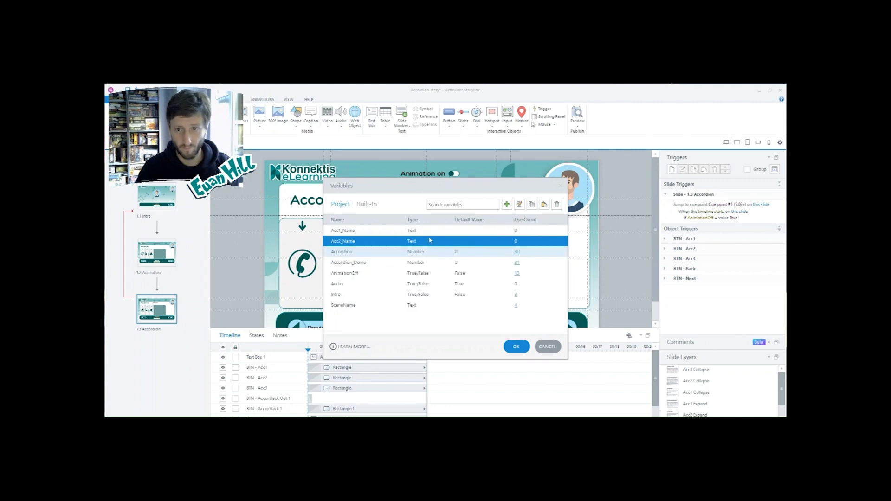
Step: Duplicate the Acc2_Name variable, rename the copy Acc3_Name, and save the variable list
key(ctrl+c)
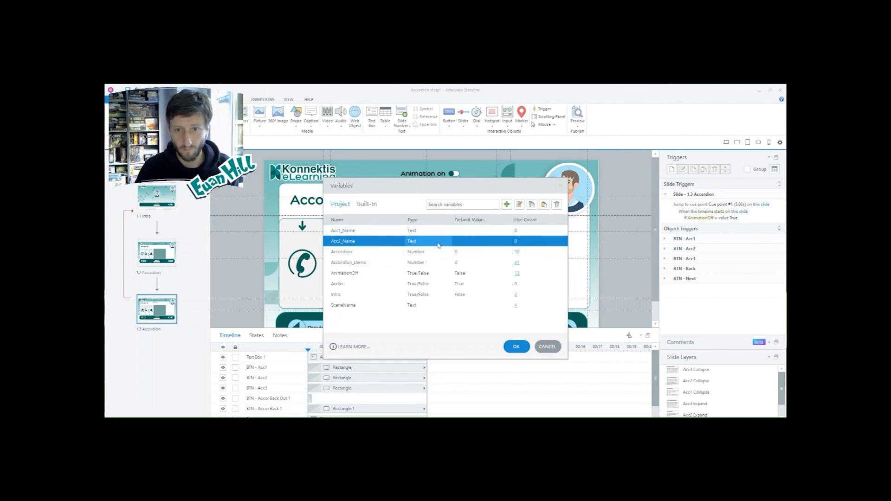
key(ctrl+v)
double_click(340, 251)
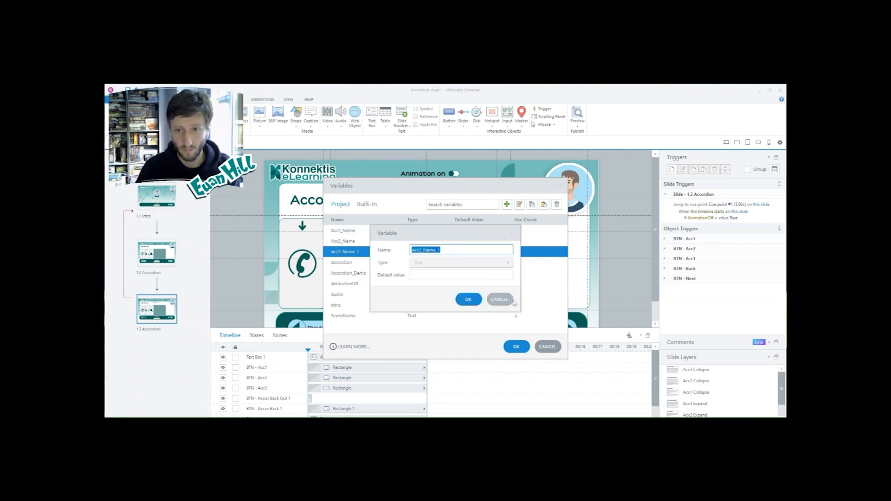
click(505, 299)
click(343, 254)
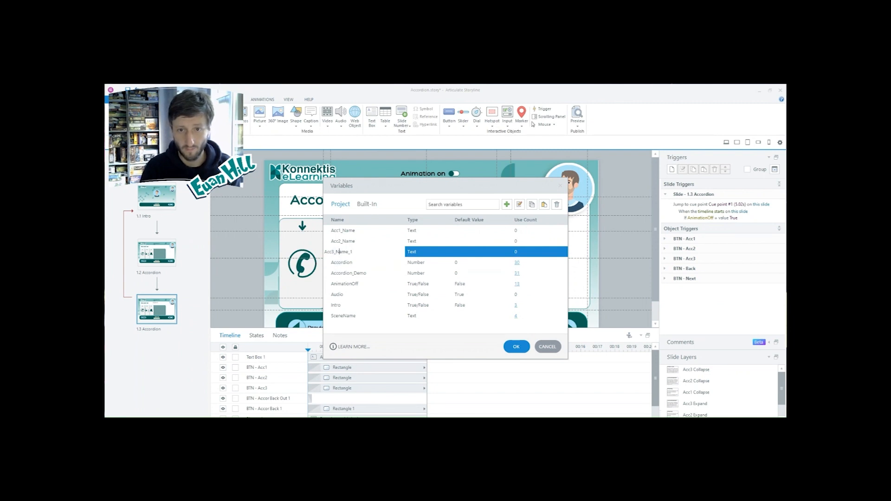
key(Return)
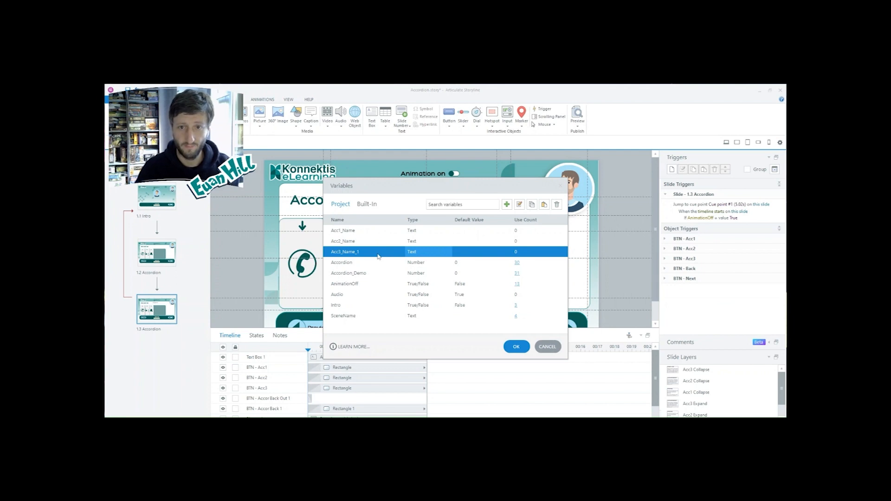
click(349, 263)
click(516, 346)
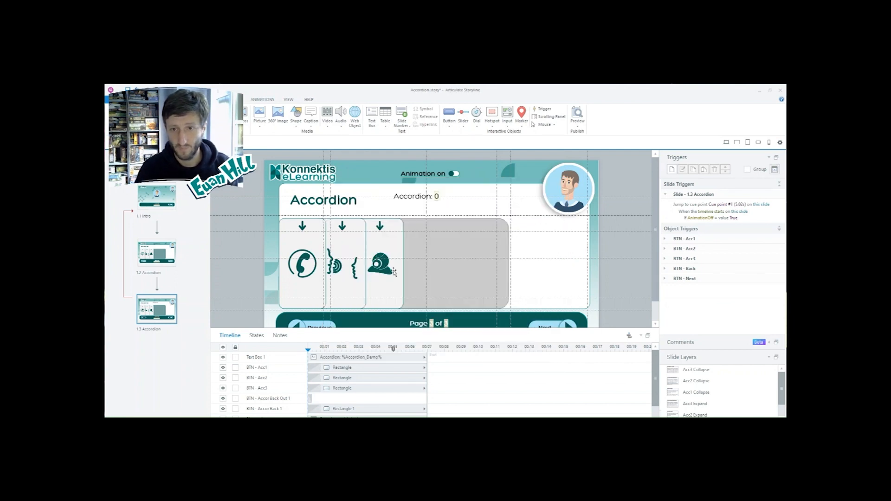
click(302, 265)
key(ctrl+shift+Return)
drag(440, 183, 476, 189)
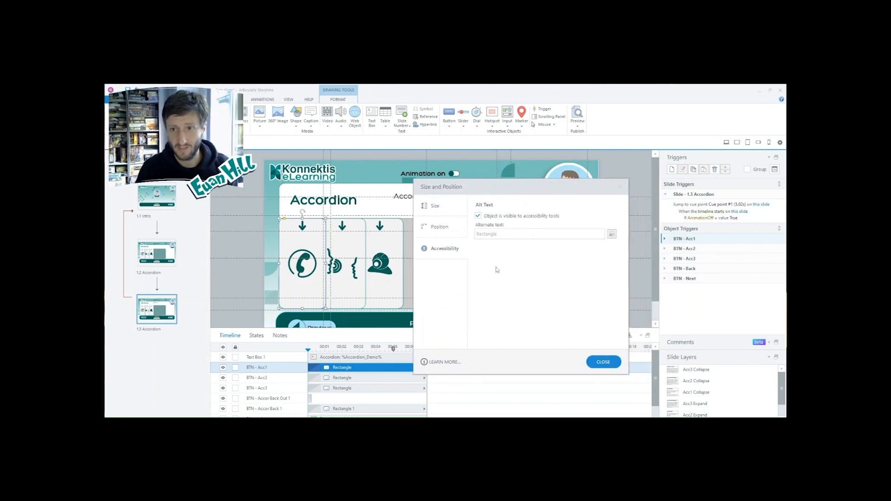
double_click(514, 234)
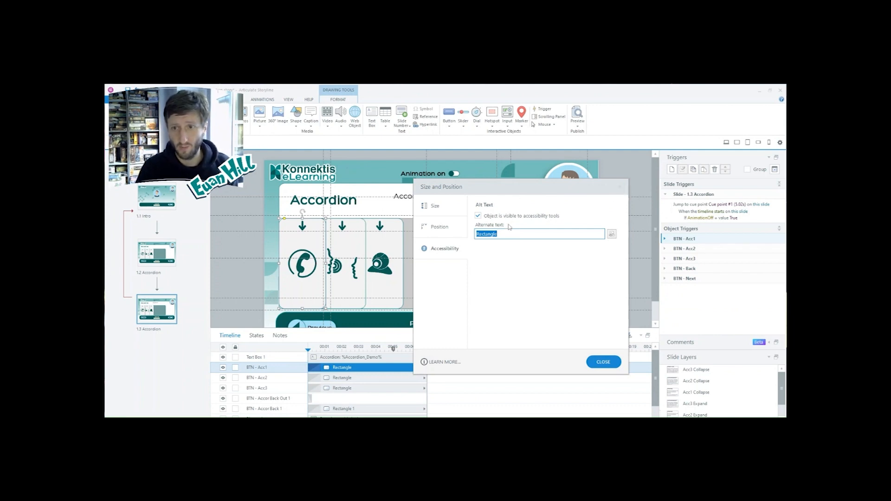
click(620, 187)
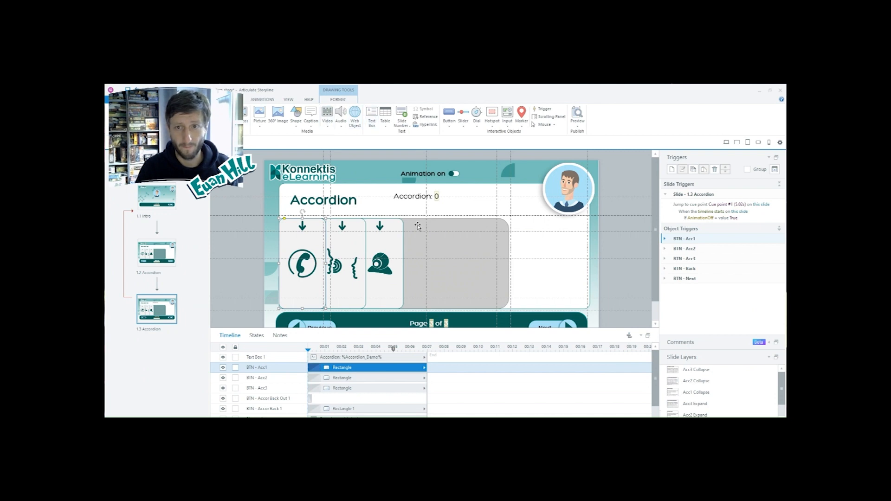
Step: In the "Accordion:" text box on slide 1.3, replace the variable reference with a reference to Acc1_Name on a new line
click(450, 197)
double_click(446, 196)
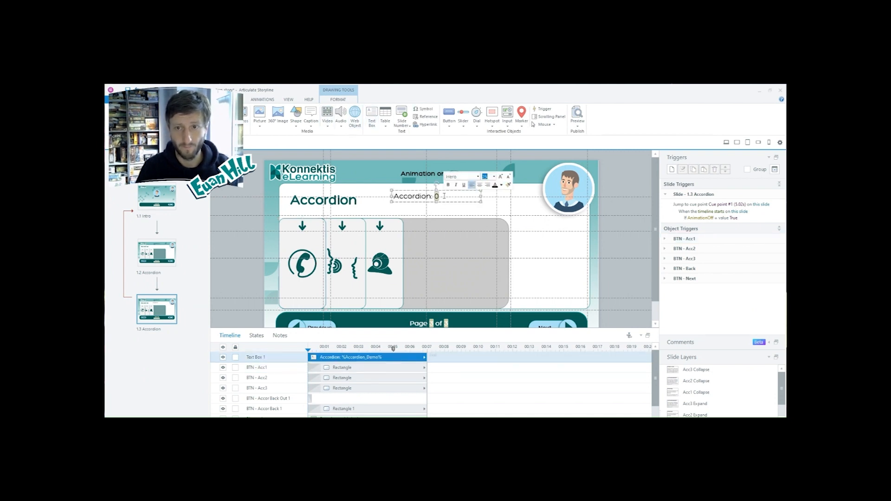
key(BackSpace)
key(Return)
key(Return)
key(Return)
key(BackSpace)
key(BackSpace)
click(425, 116)
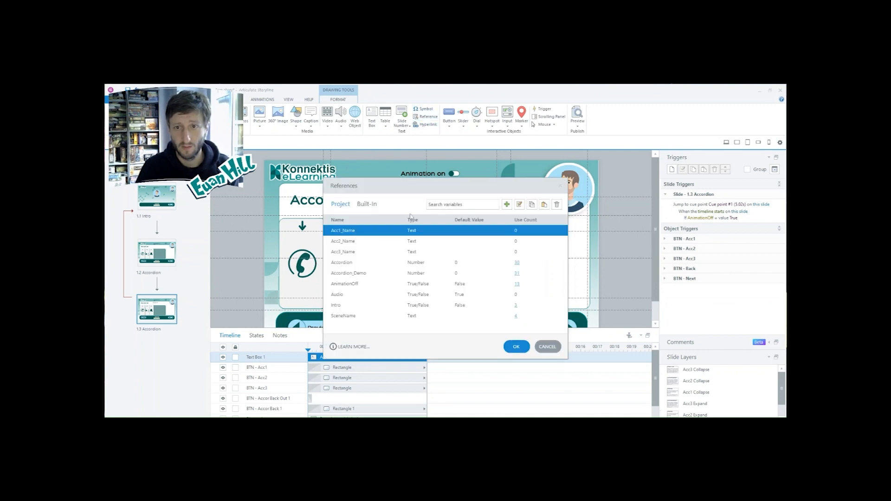
double_click(384, 231)
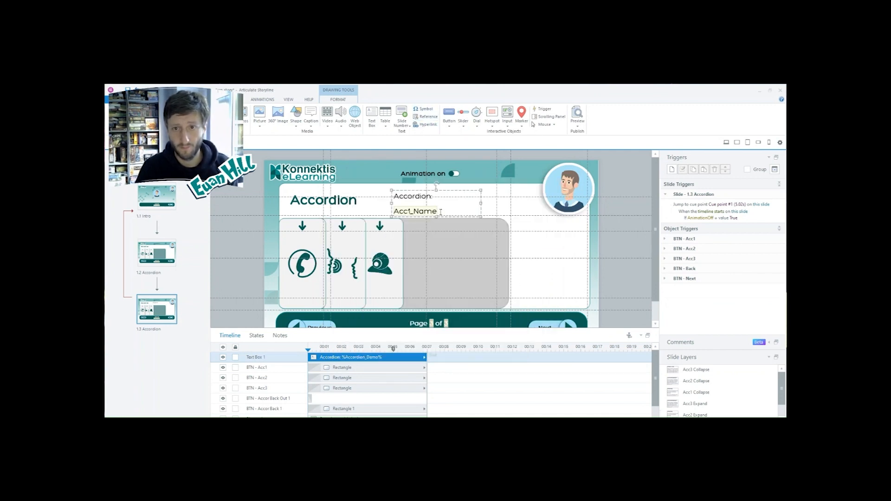
Step: Set the alternate text of the phone button, BTN - Acc1, to "%Acc1_Name%, Collapsed"
click(313, 249)
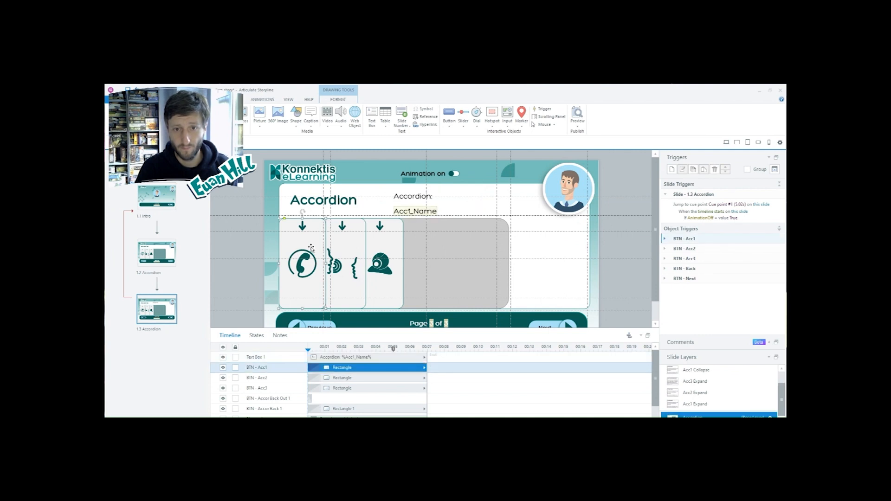
key(ctrl+shift+Return)
key(ctrl+v)
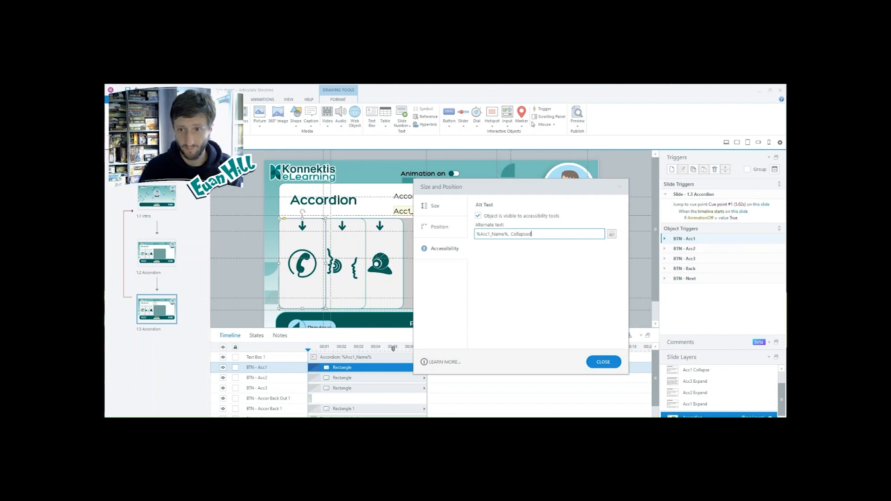
text(, Collapsed)
Step: Reuse that alternate text for the other two accordion buttons: "%Acc2_Name%, Collapsed" for BTN - Acc2 and "%Acc3_Name%, Collapsed" for BTN - Acc3
key(ctrl+a)
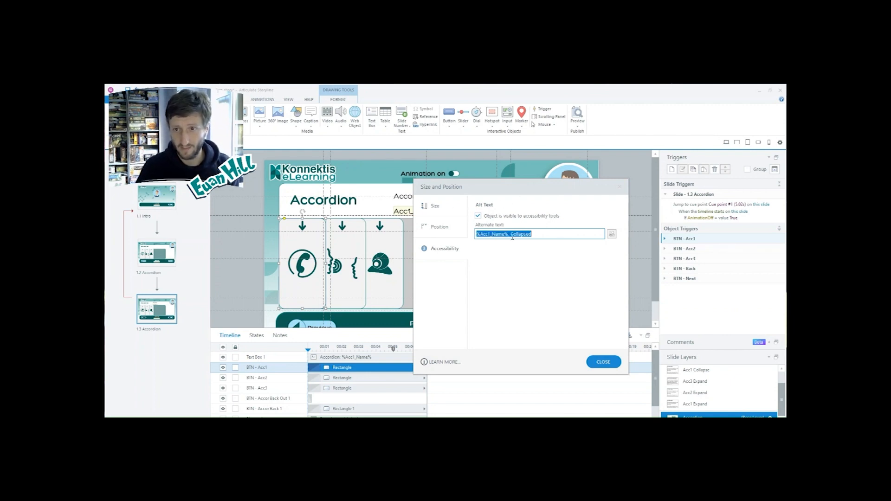
click(351, 259)
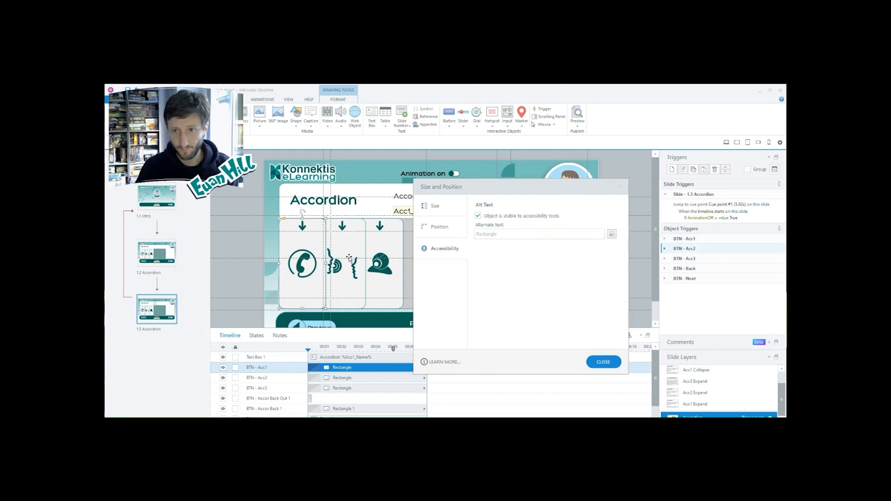
key(ctrl+v)
click(491, 234)
key(BackSpace)
text(2)
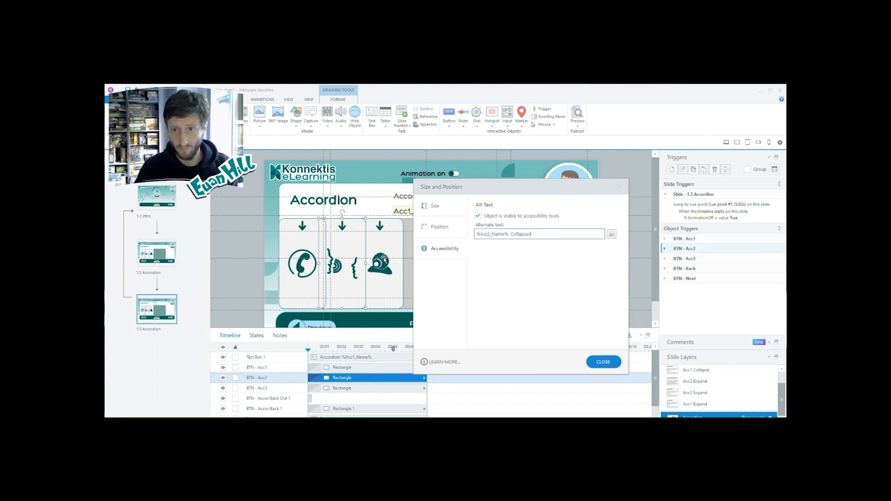
click(384, 260)
key(ctrl+v)
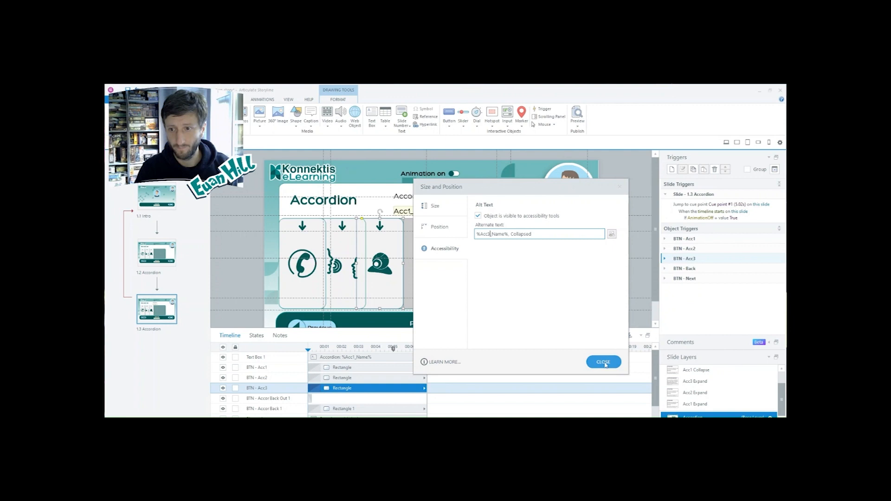
Step: In the last state of BTN - Acc1, with the right-pointing arrow, set the alternate text to "%Acc1_Name%, Expanded" and finish state editing
click(308, 271)
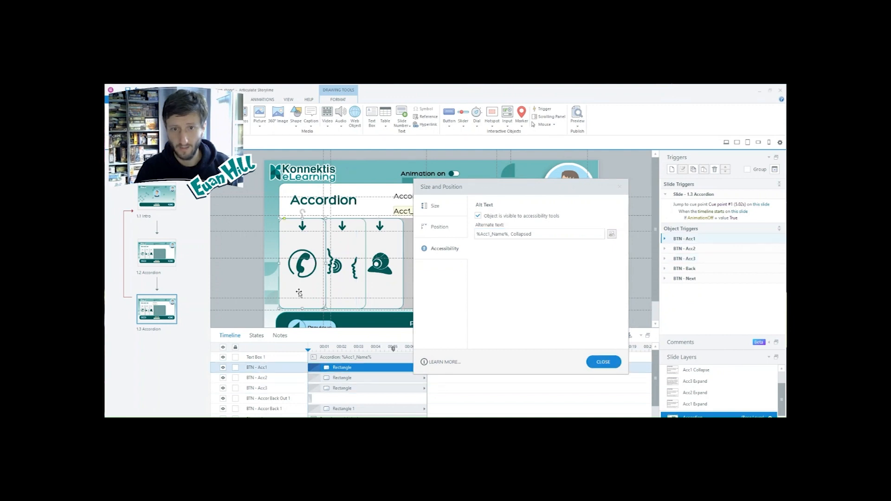
click(257, 335)
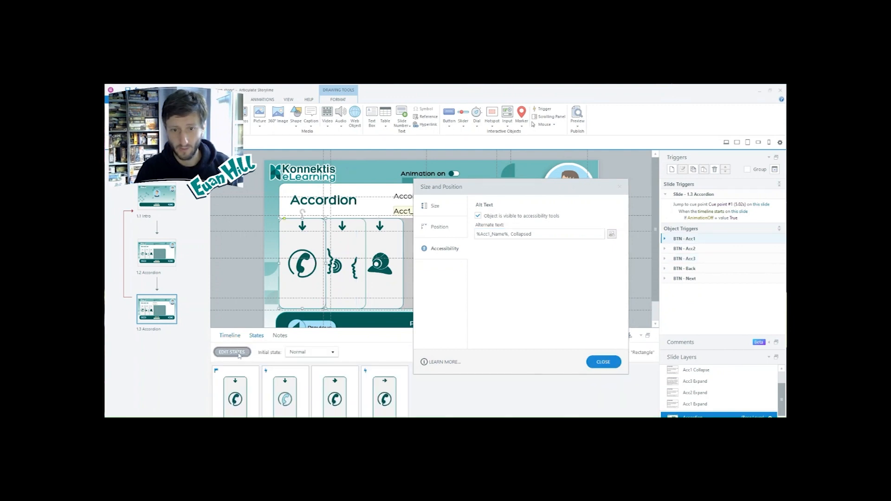
click(239, 352)
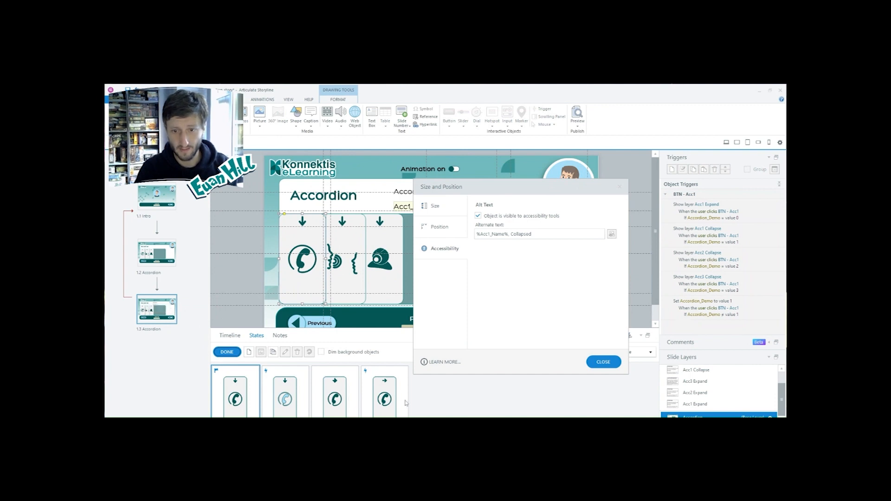
triple_click(552, 236)
key(ctrl+c)
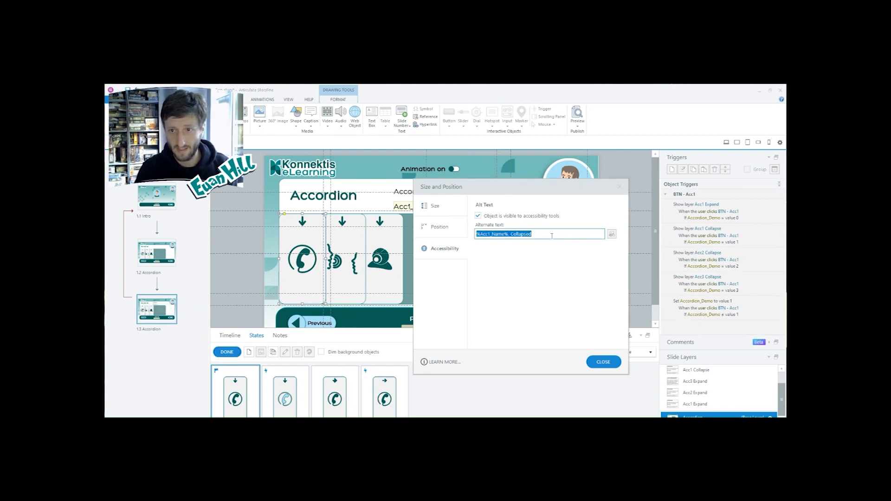
click(394, 414)
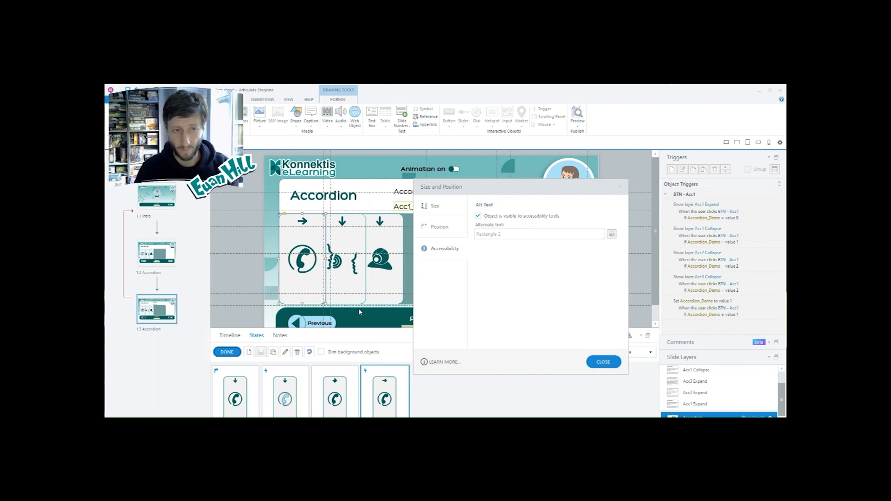
click(508, 234)
key(ctrl+v)
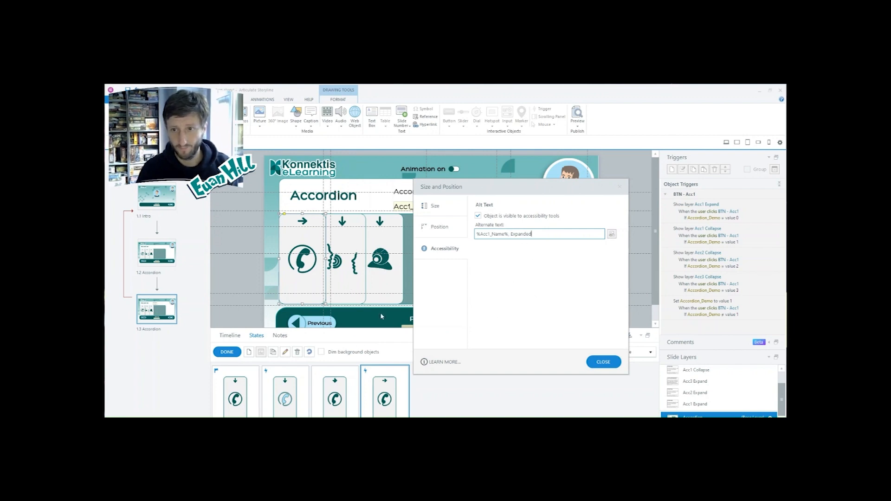
click(221, 353)
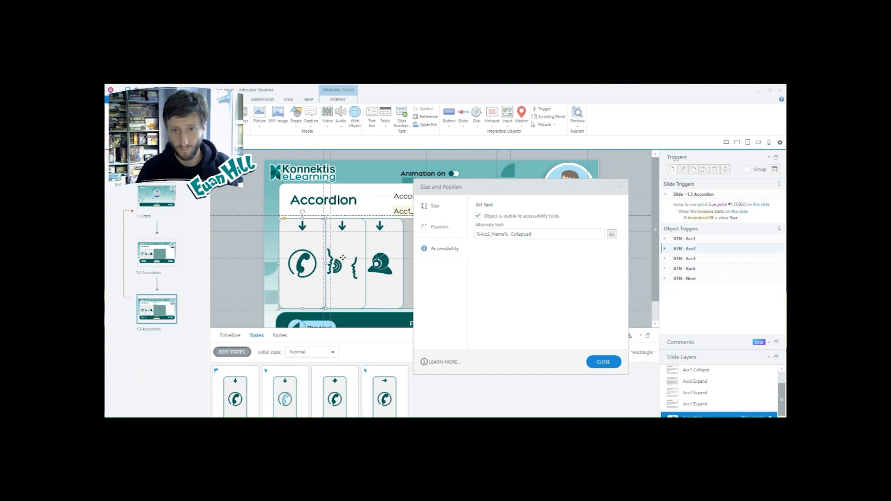
Step: In the right-arrow state of BTN - Acc2, set the alternate text to "%Acc2_Name%, Expanded" and finish state editing
click(215, 354)
click(545, 235)
key(ctrl+a)
click(347, 396)
click(538, 235)
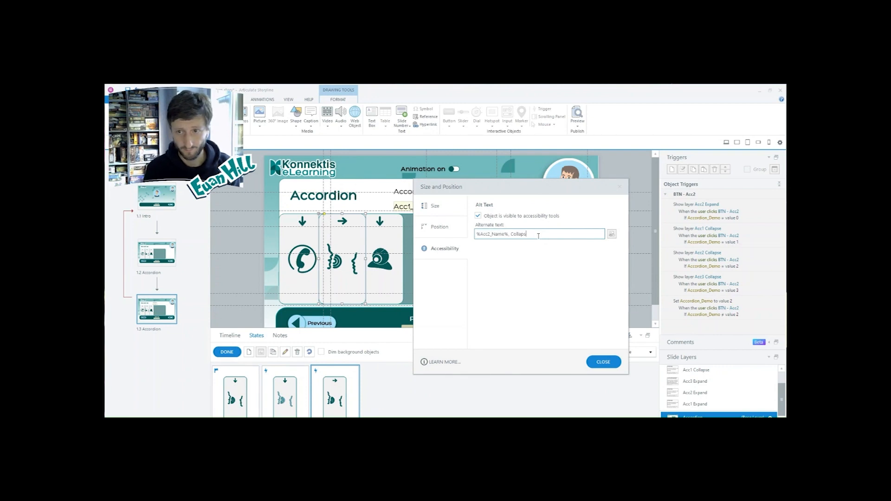
text(Expanded)
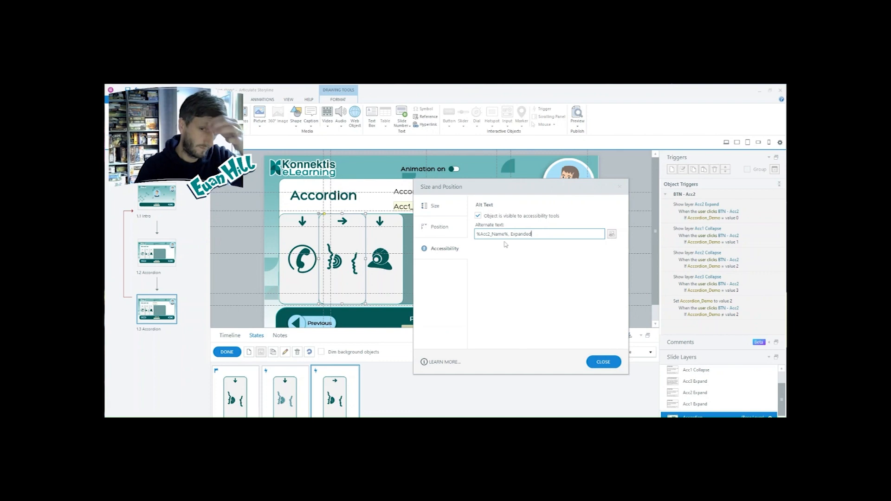
click(227, 352)
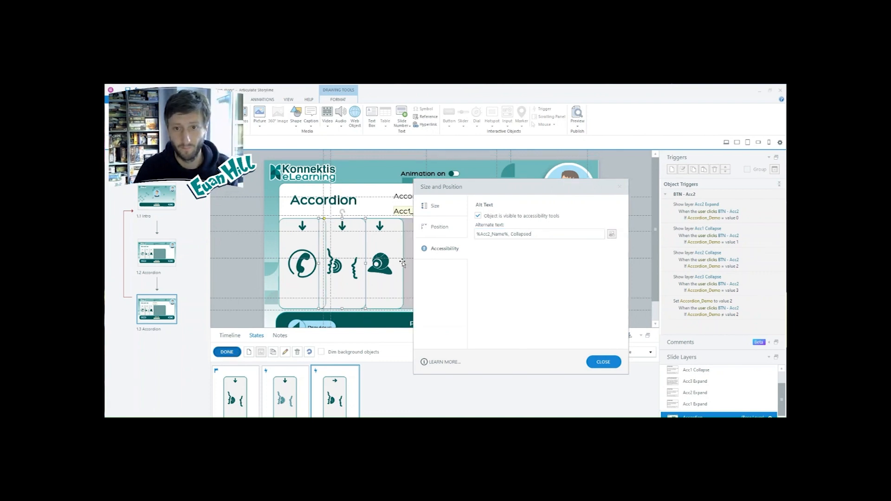
Step: In the right-arrow state of BTN - Acc3, set the alternate text to "%Acc3_Name%, Expanded"
click(392, 262)
click(546, 235)
key(ctrl+a)
key(ctrl+c)
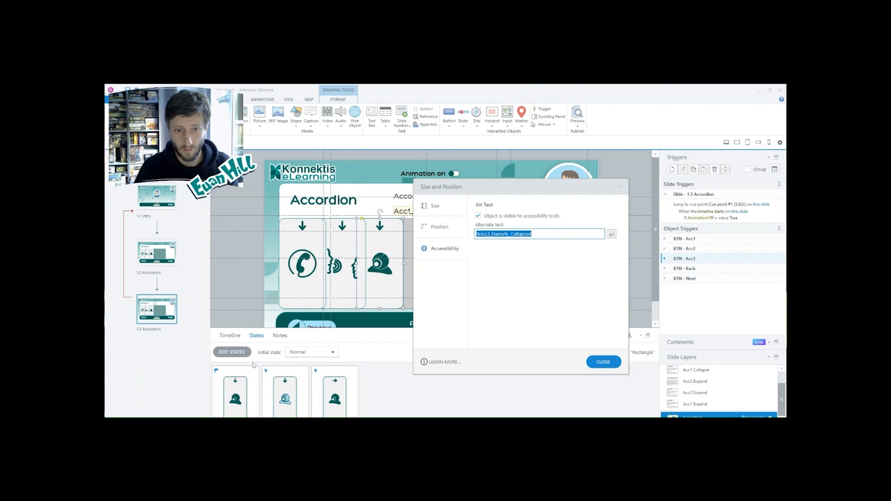
click(232, 352)
triple_click(513, 235)
key(ctrl+v)
key(BackSpace)
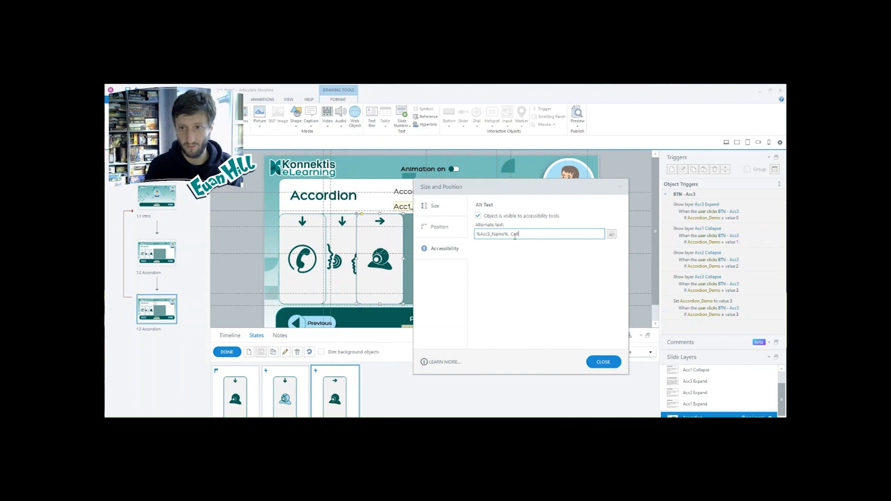
text(Expanded)
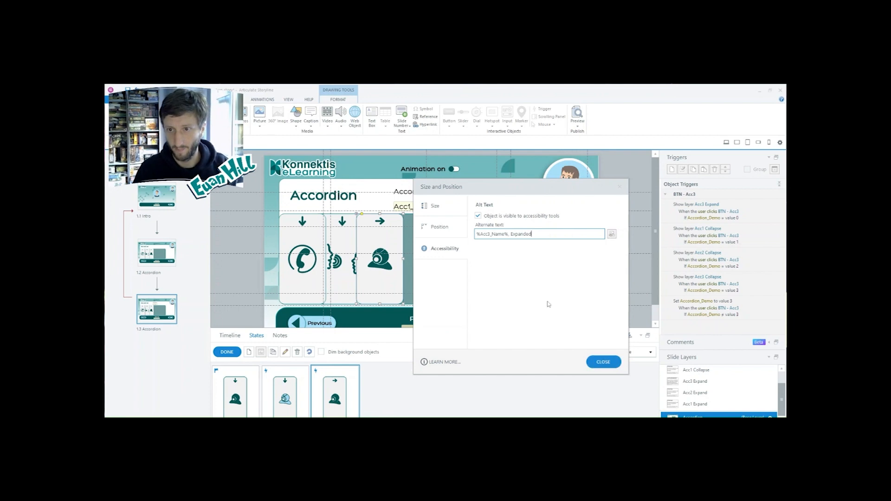
Step: Close the alternate text settings and finish editing the states of BTN - Acc3
click(603, 362)
click(227, 352)
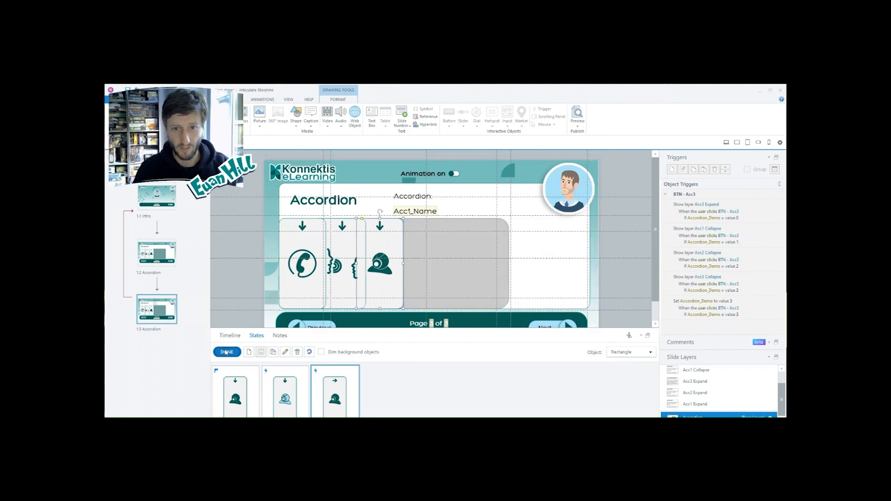
Step: Create a new trigger with the Adjust variable action targeting the variable Acc1_Name
click(671, 169)
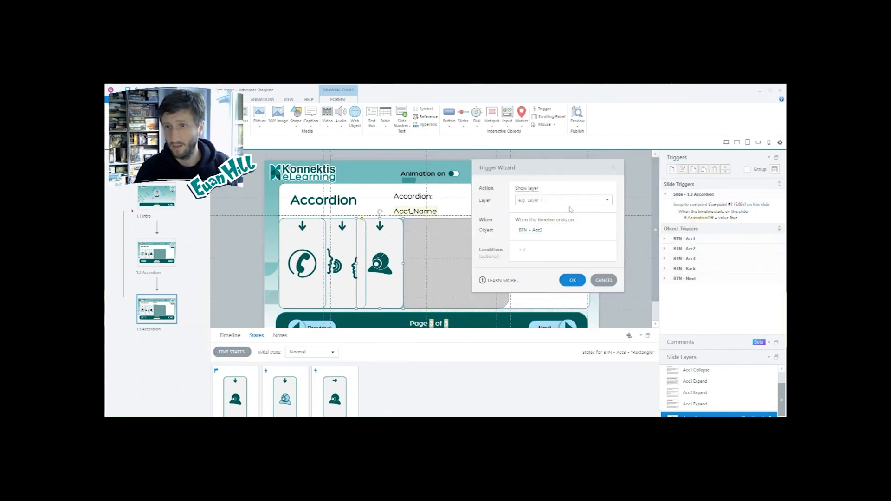
click(531, 188)
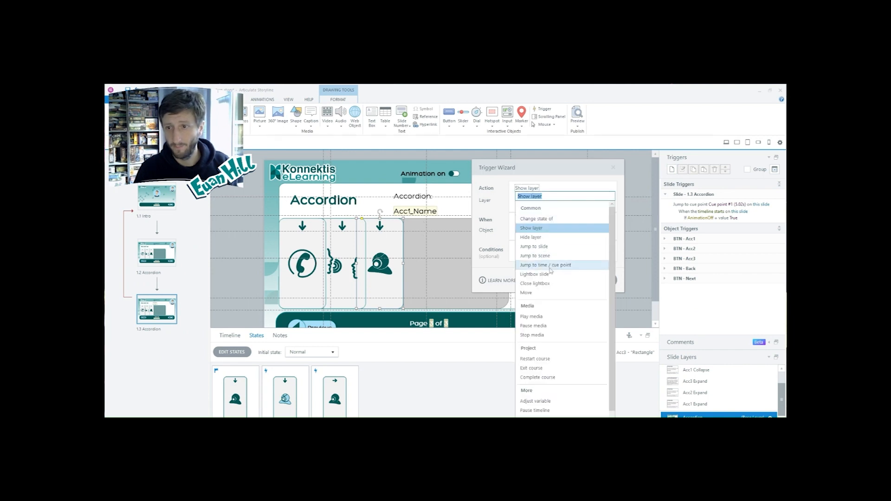
scroll(550, 269, down, 2)
click(536, 335)
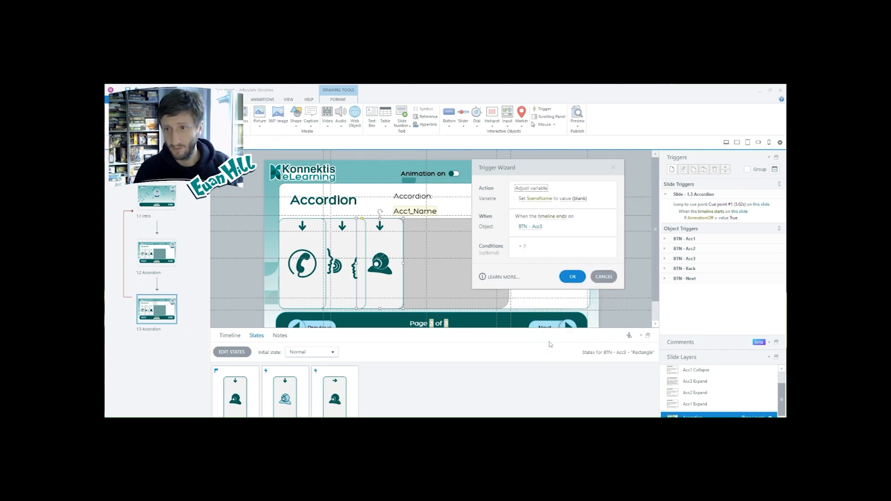
click(537, 199)
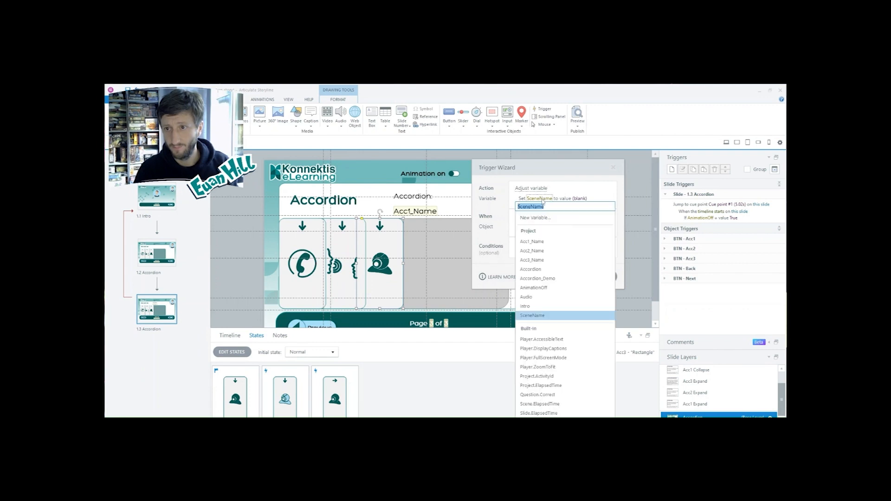
click(532, 242)
Step: Make the new Acc1_Name trigger run when the timeline starts on this slide and save it
click(560, 216)
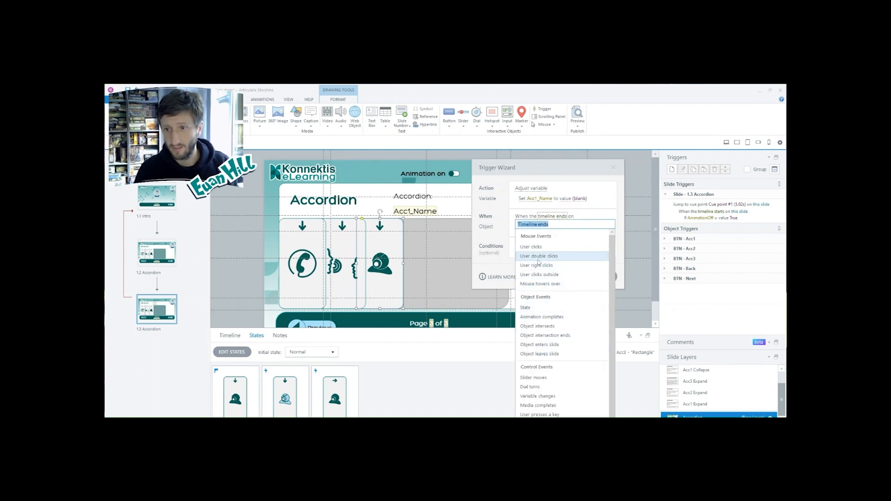
scroll(550, 382, down, 1)
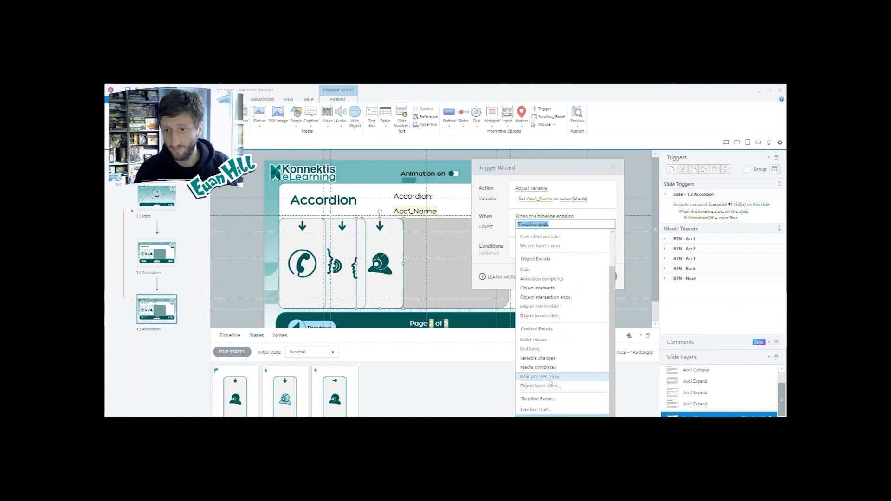
click(548, 410)
click(530, 226)
click(534, 259)
click(573, 276)
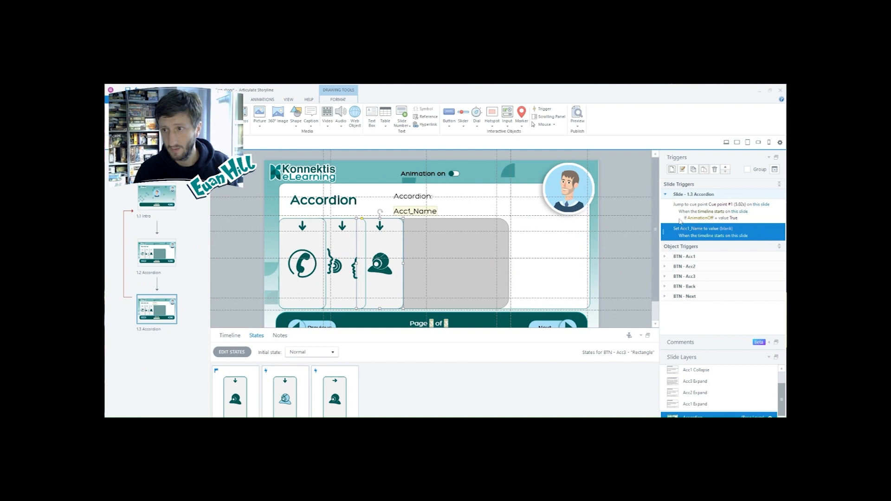
Step: Set the value assigned by the Acc1_Name trigger to "Phone Icon"
click(730, 227)
text(Phone Icon)
key(Return)
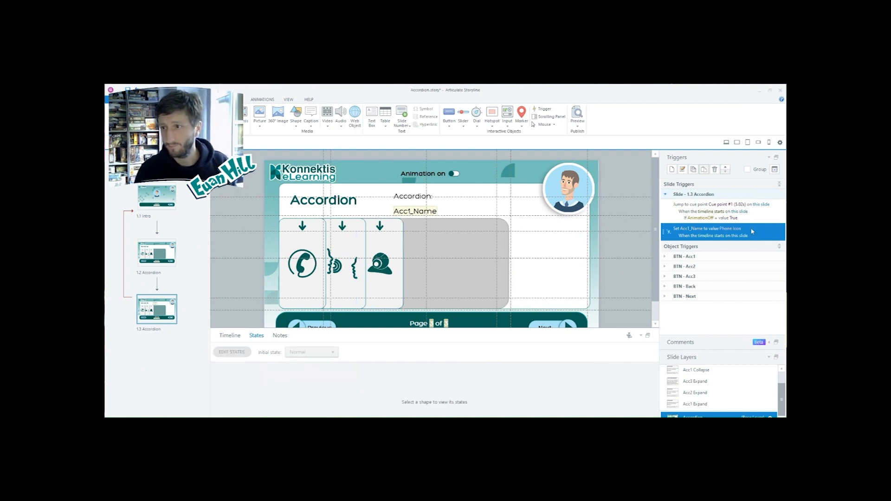
Step: Duplicate the Acc1_Name trigger and make the copy set Acc2_Name to "Talking Icon"
click(696, 250)
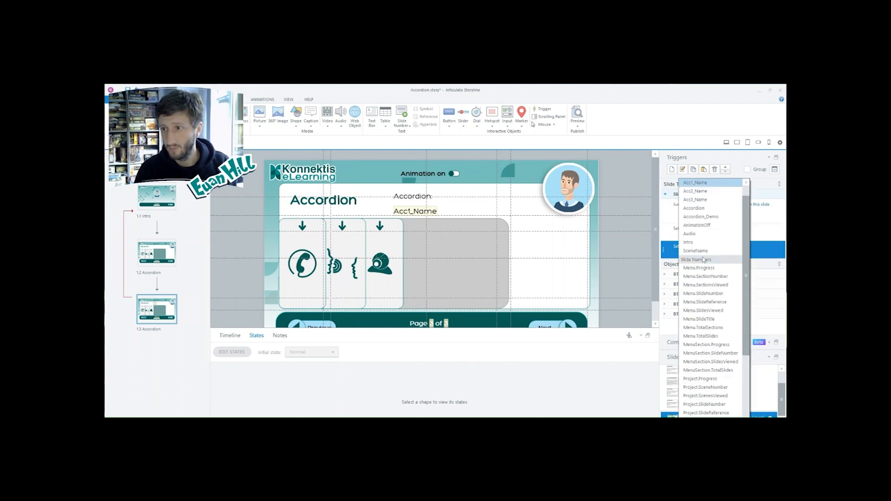
click(701, 192)
click(733, 247)
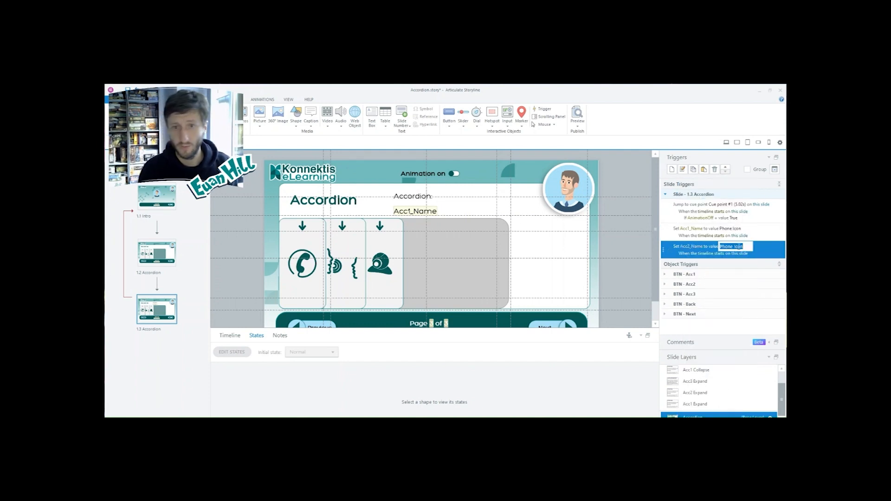
text(Talking)
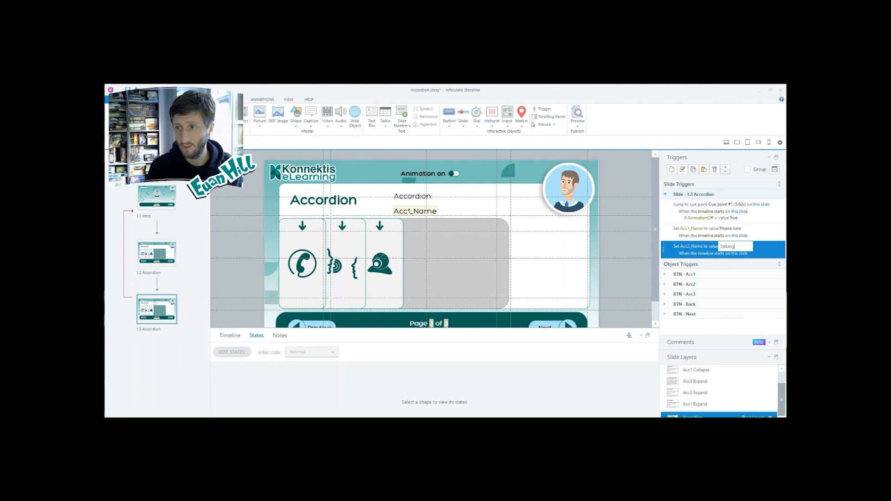
key(Return)
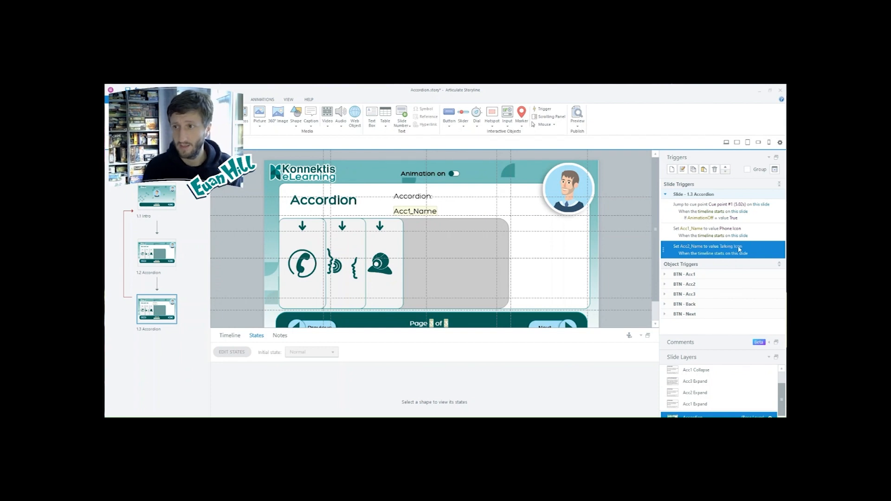
Step: Duplicate the Acc2_Name trigger and make the copy set Acc3_Name to "Webcam Icon"
click(769, 253)
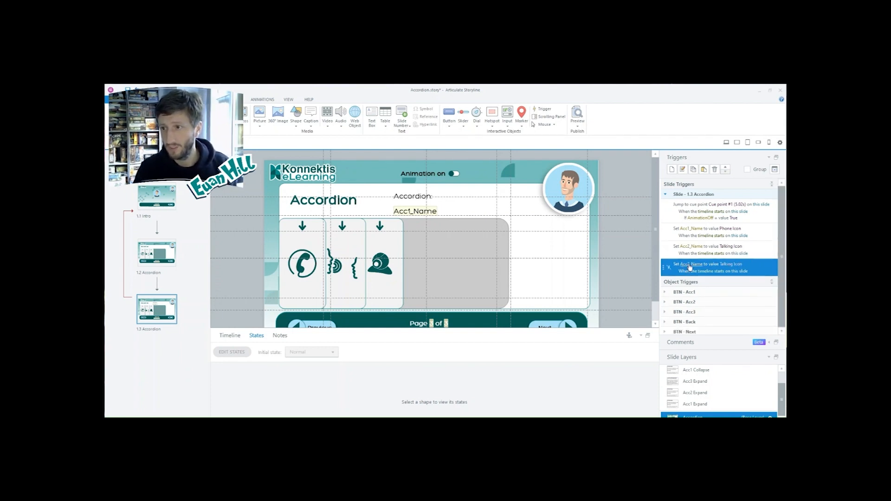
click(693, 266)
click(694, 190)
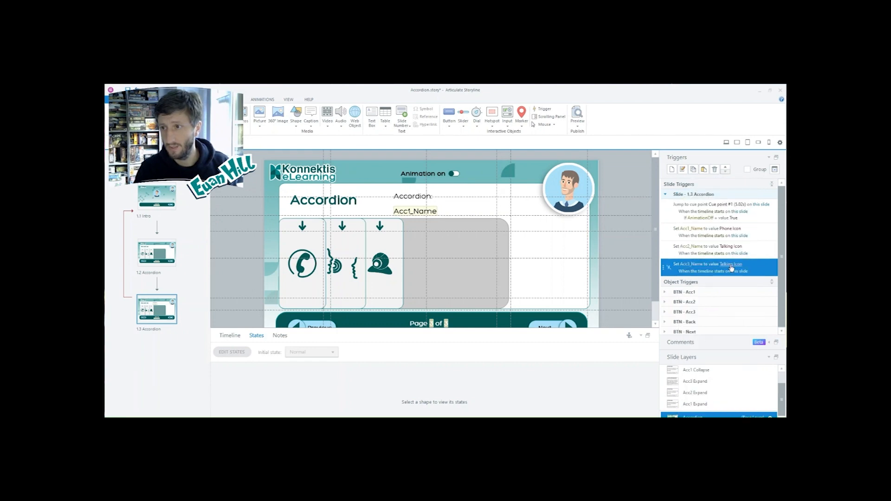
click(732, 264)
text(Webcam Icon)
key(Return)
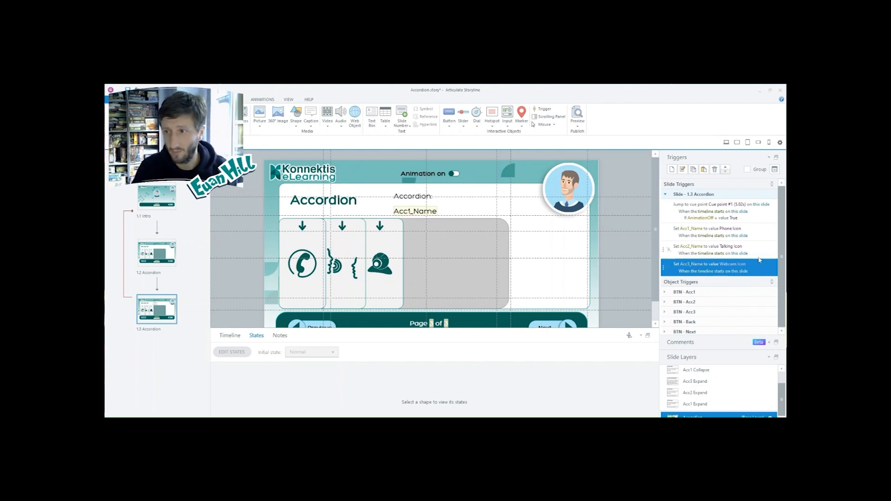
key(Up)
key(Up)
click(696, 270)
key(Up)
key(Up)
key(Up)
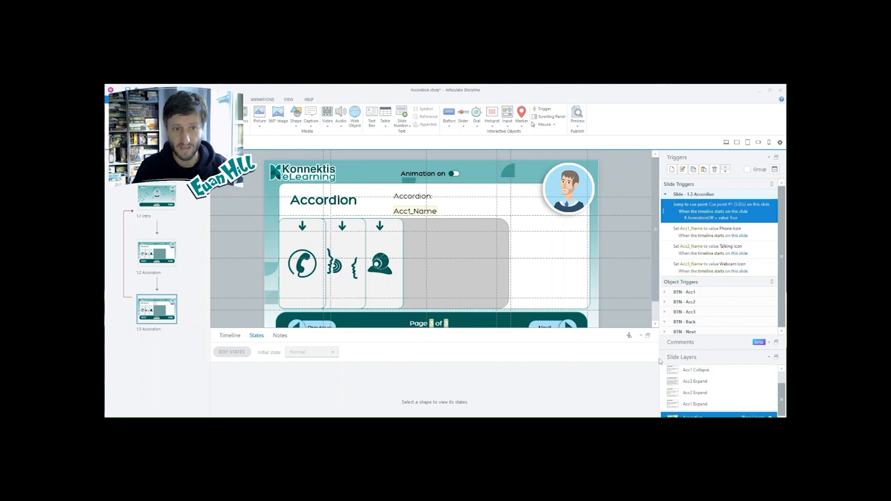
Step: Delete the text box showing the Accordion and Acc1_Name variable references from the slide
click(131, 99)
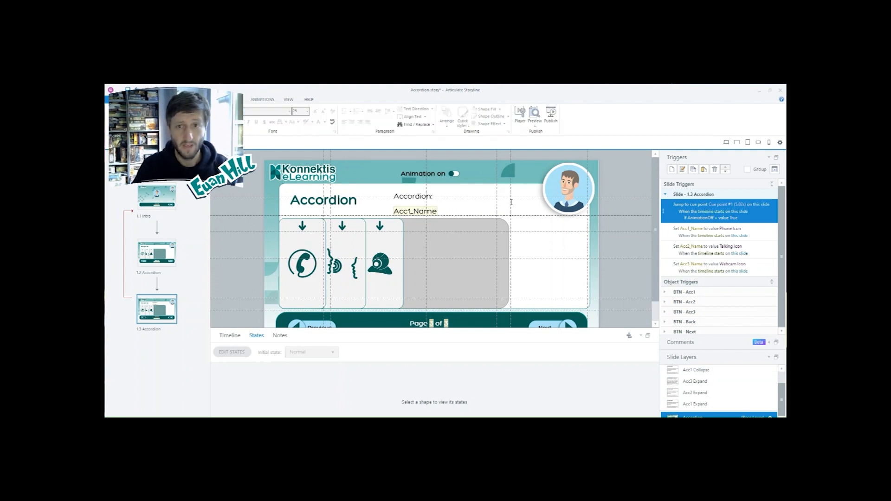
click(430, 202)
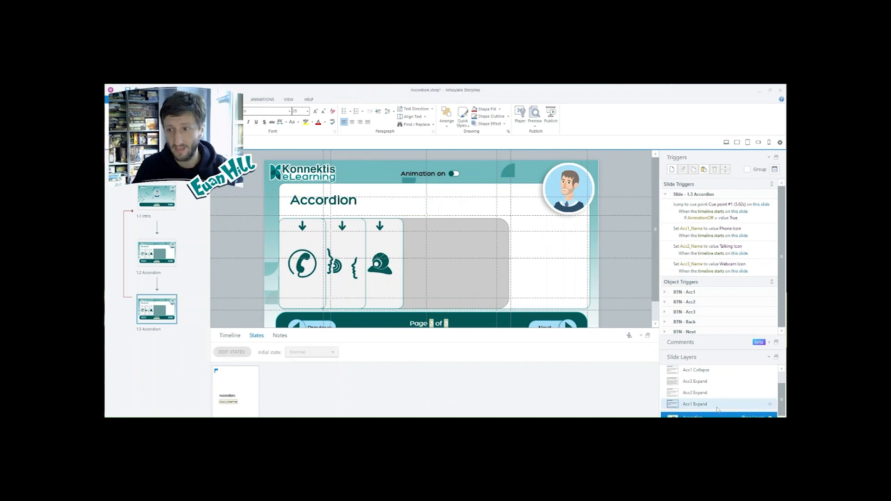
Step: Copy the base layer's jump-to-cue-point trigger, conditional on AnimationOff being True, and paste it into the Acc1 Expand layer
click(694, 404)
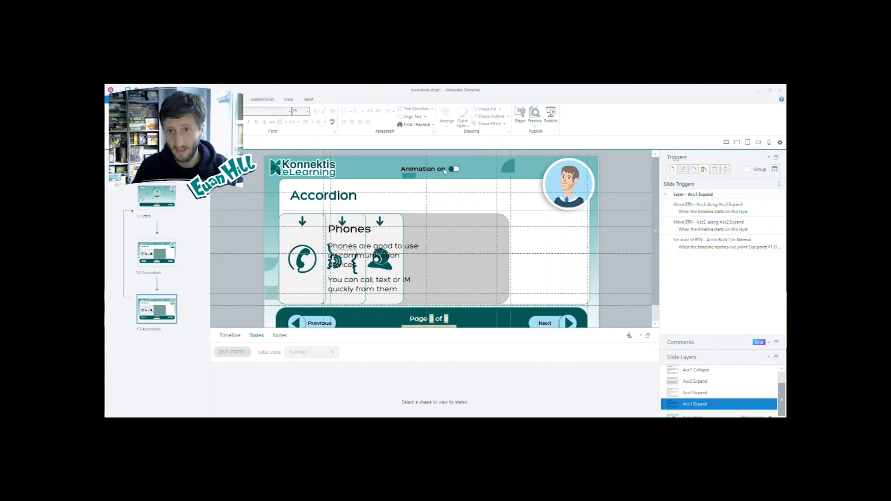
click(706, 393)
click(705, 402)
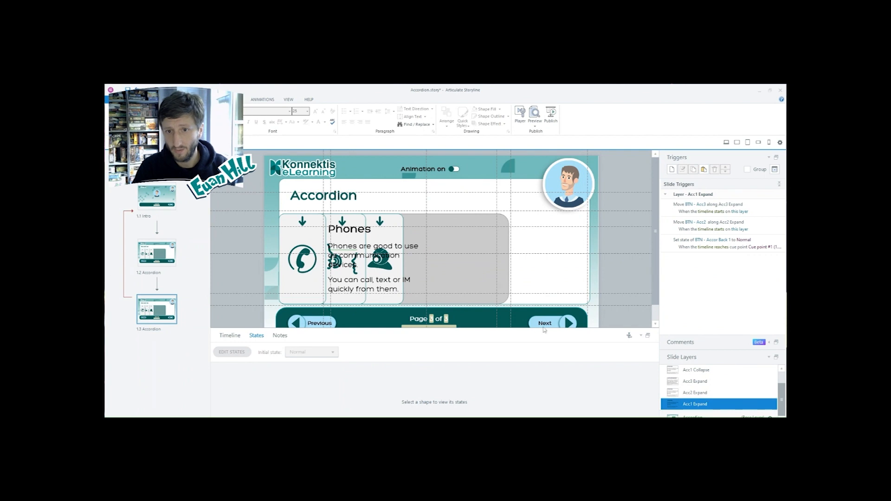
click(229, 336)
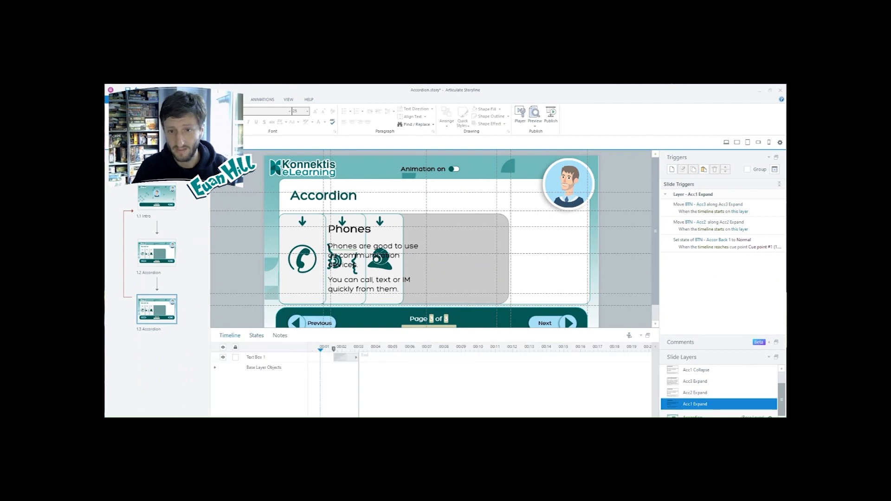
click(714, 416)
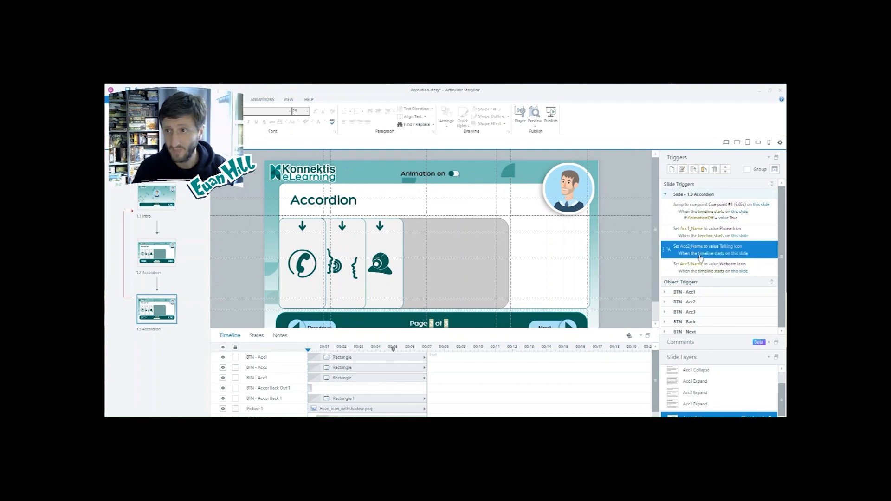
click(761, 219)
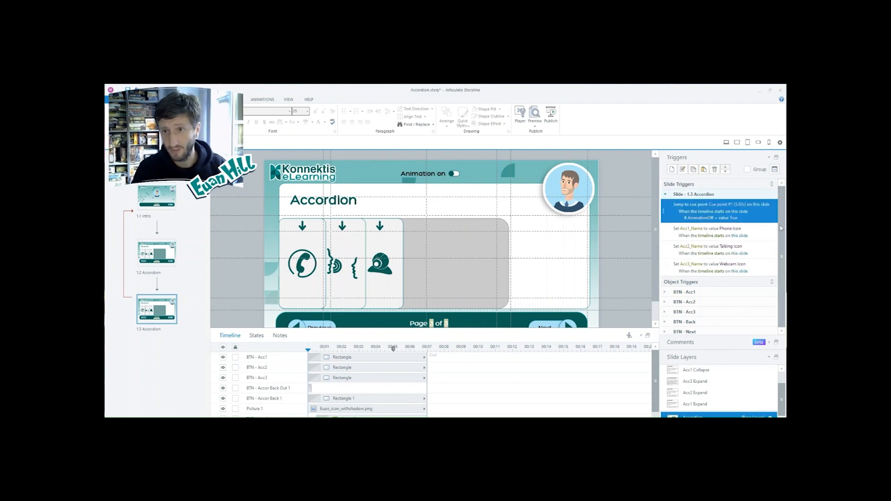
click(695, 404)
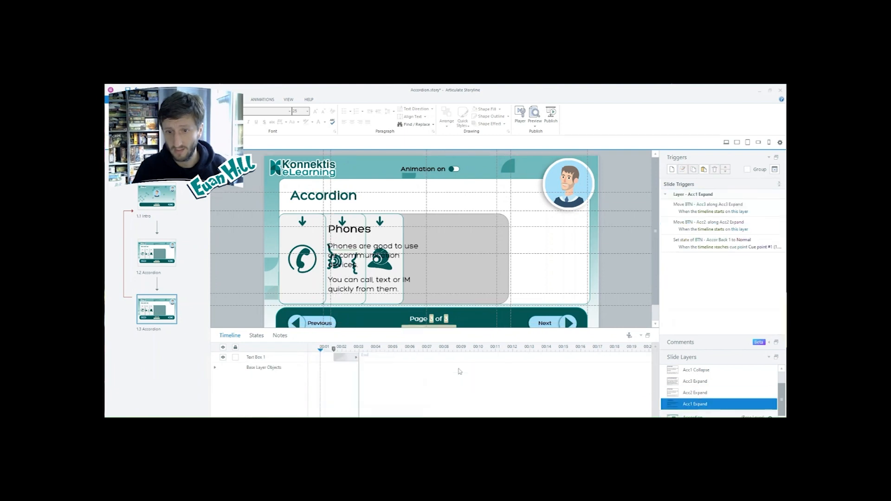
key(ctrl+v)
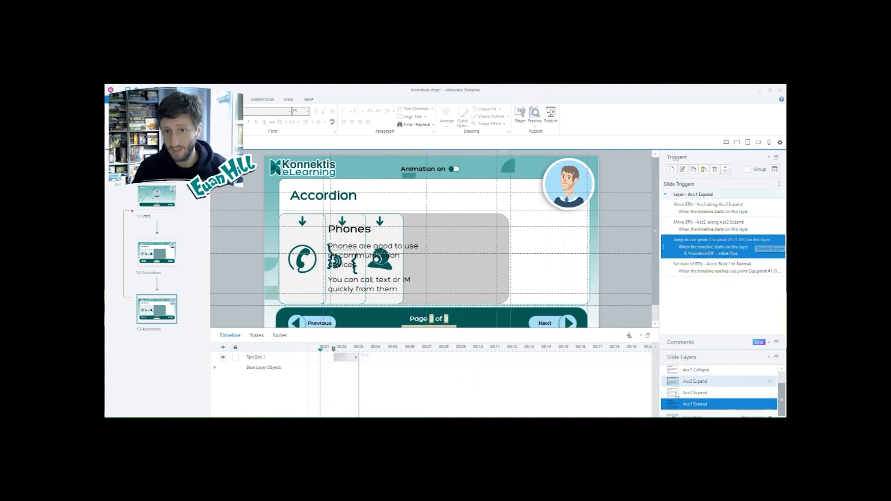
Step: Paste the same jump-to-cue-point trigger into the Acc2 Expand and Acc3 Expand layers
click(707, 394)
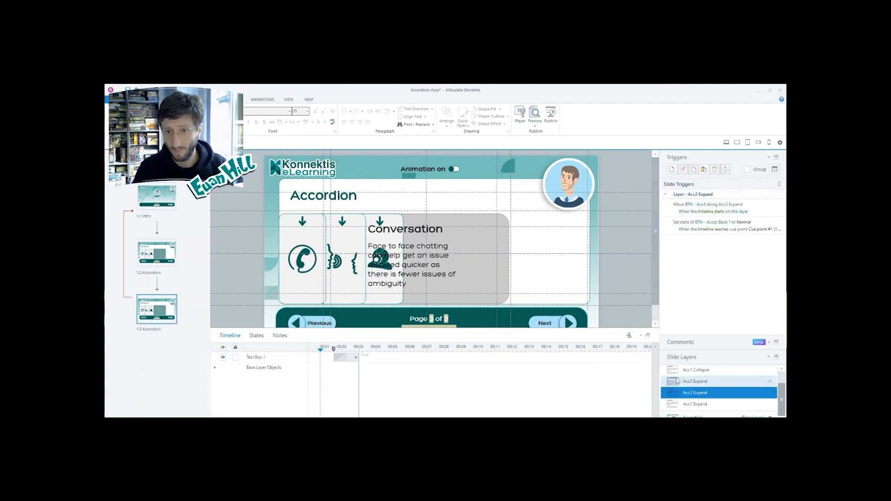
key(ctrl+v)
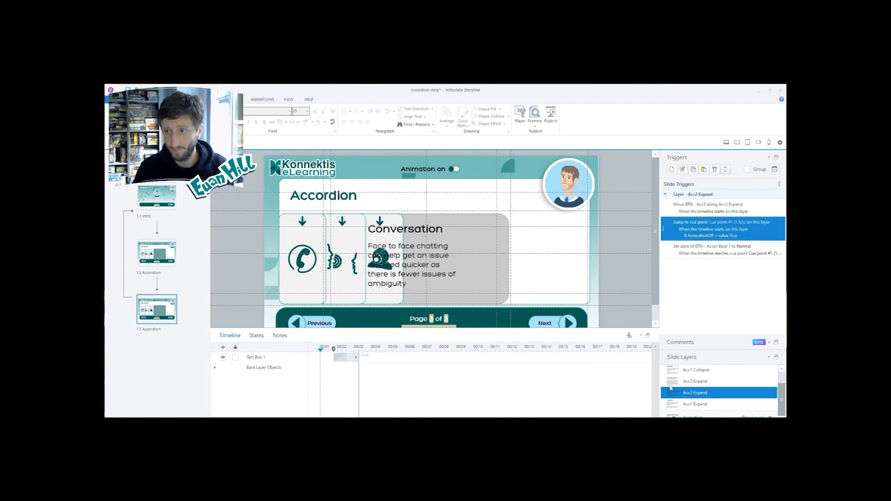
click(723, 384)
key(ctrl+v)
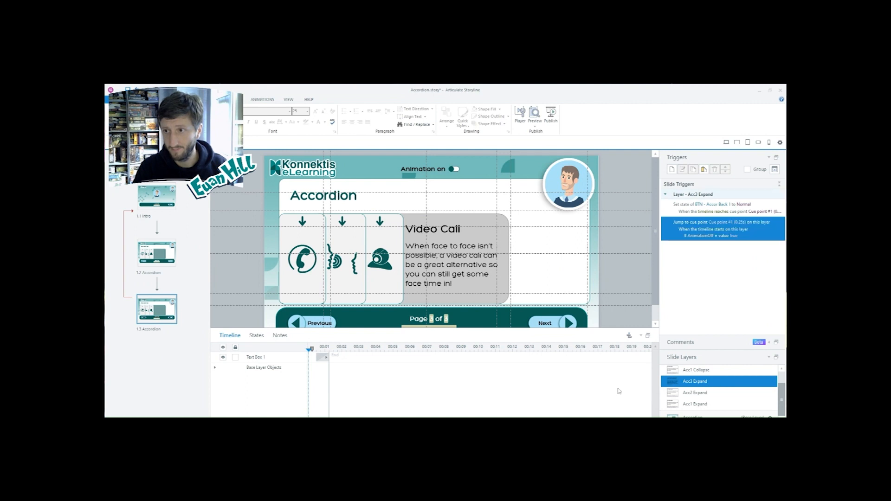
Step: On the Acc1 Collapse layer, create a cue point just before the end of the timeline
click(715, 371)
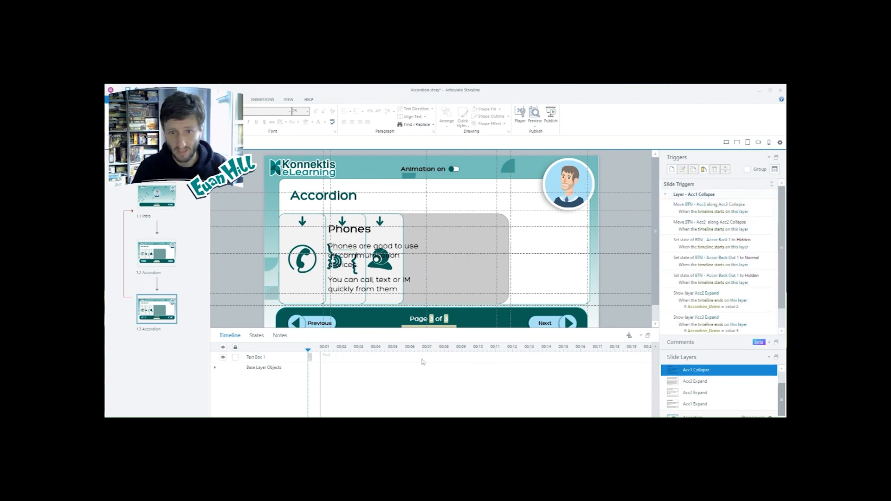
click(318, 348)
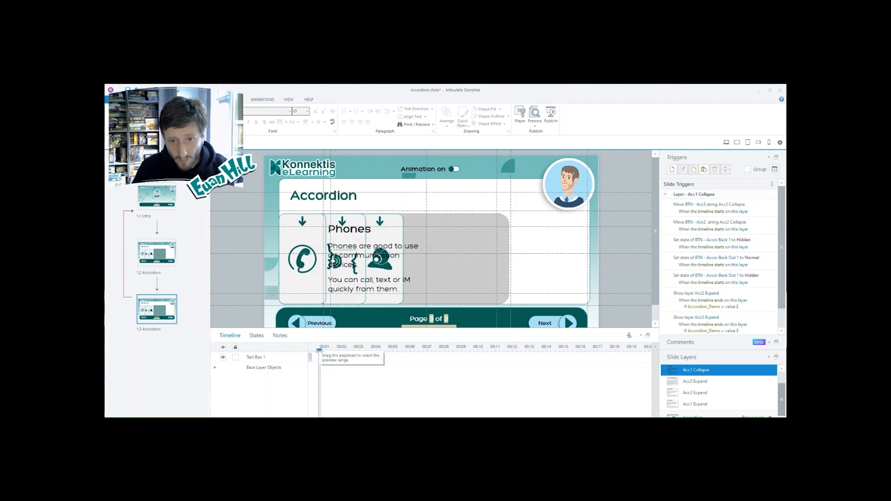
right_click(318, 352)
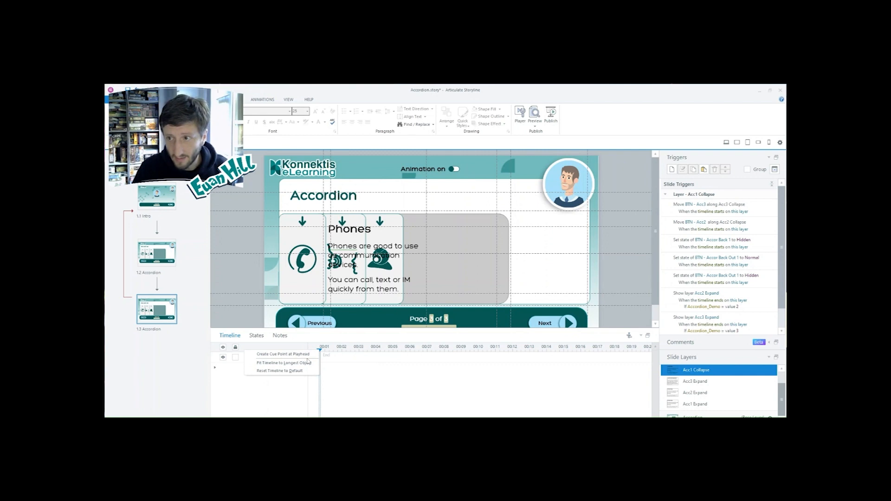
click(285, 354)
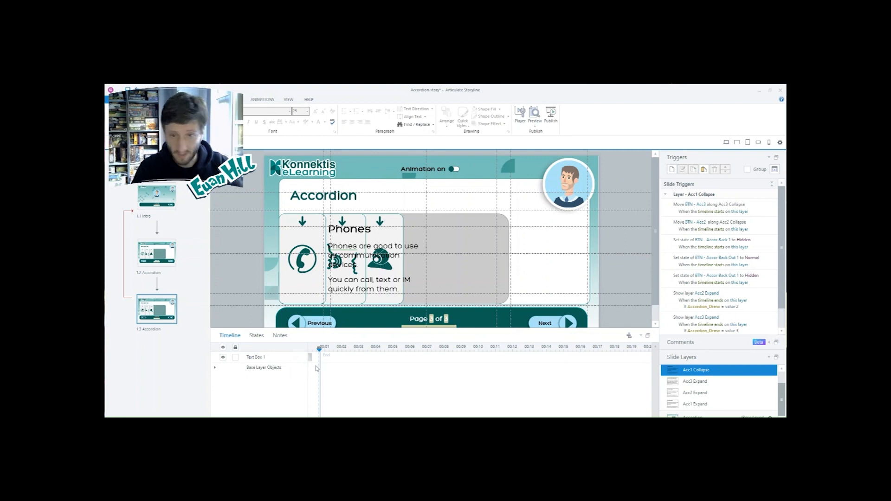
Step: Paste the AnimationOff jump-to-cue-point trigger into the Acc1 Collapse layer
mouse_move(780, 262)
mouse_down()
mouse_move(781, 282)
mouse_move(783, 256)
mouse_up()
key(ctrl+v)
click(759, 297)
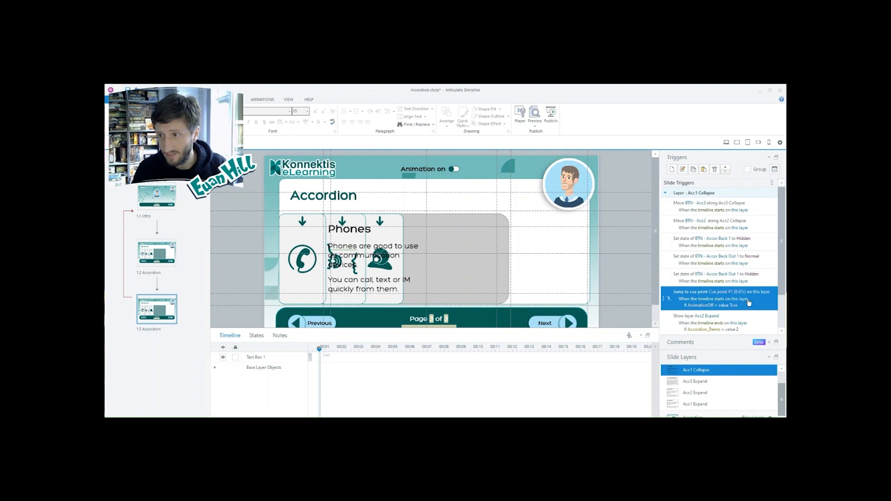
scroll(709, 392, up, 2)
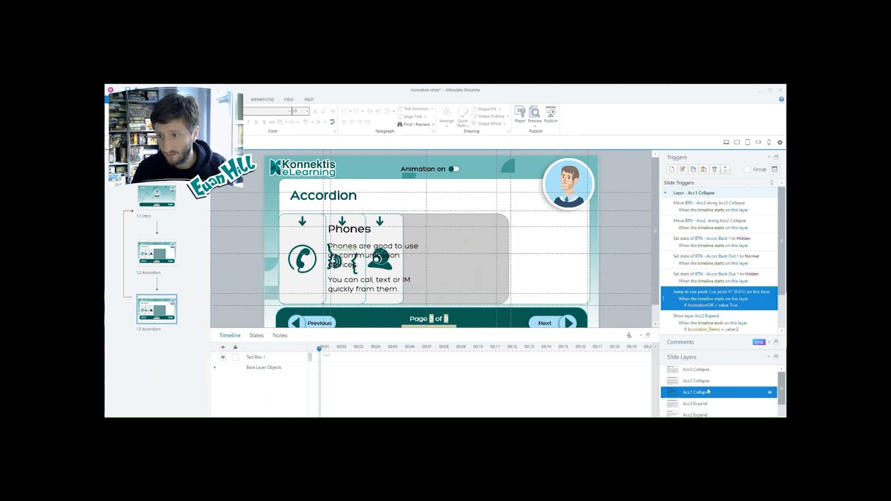
Step: On the Acc2 Collapse layer, delete the pasted AnimationOff jump trigger and create a cue point just before the end of the timeline
click(701, 381)
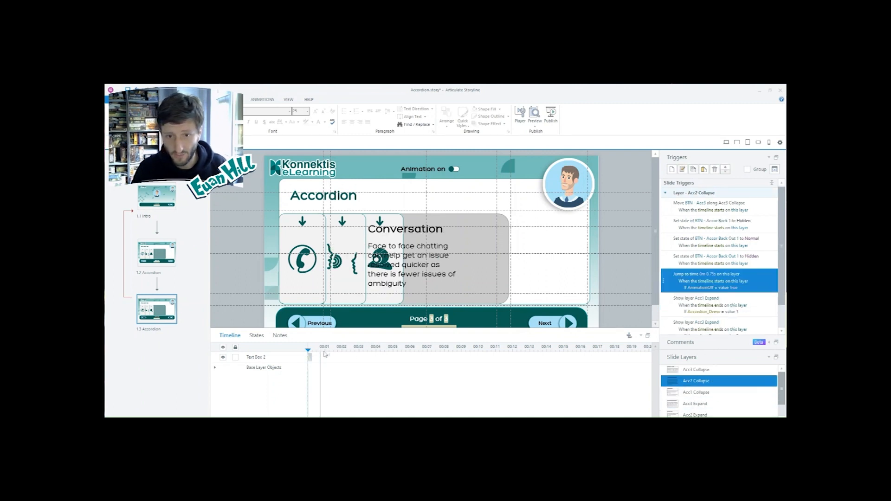
key(Delete)
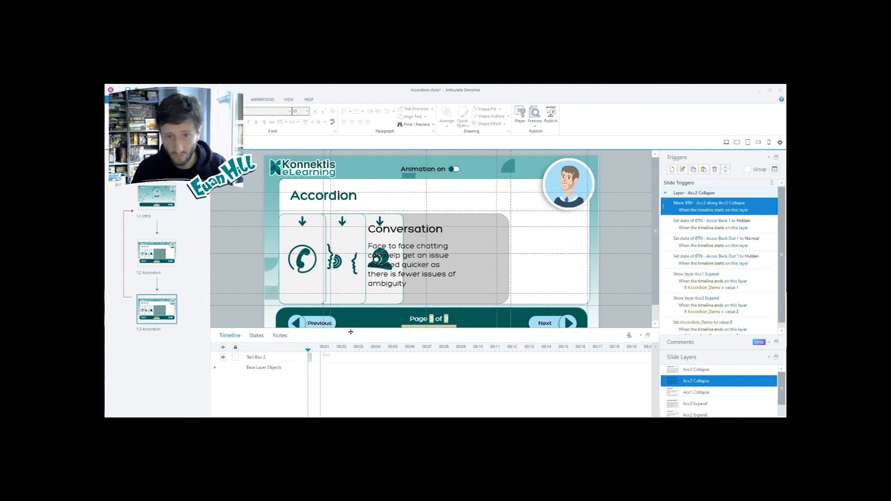
right_click(319, 352)
click(294, 358)
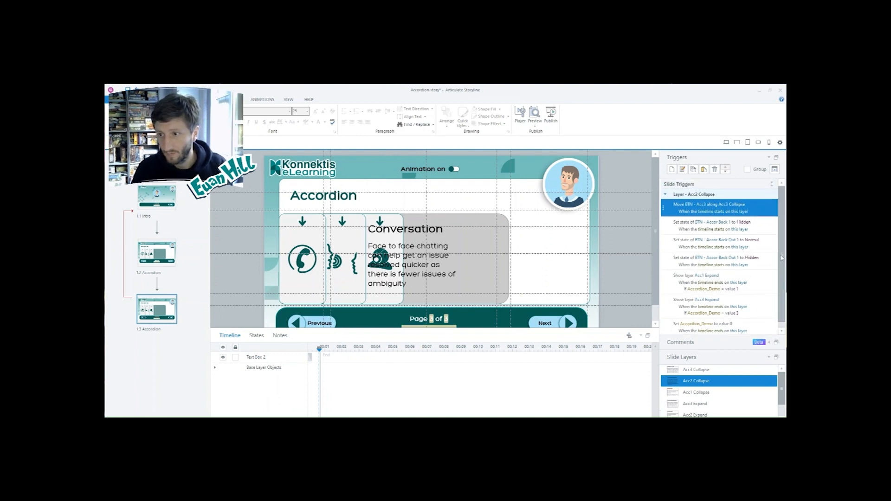
Step: Copy the AnimationOff jump-to-cue-point trigger from the Acc1 Collapse layer and paste it into the Acc2 Collapse layer
click(706, 392)
scroll(715, 267, down, 1)
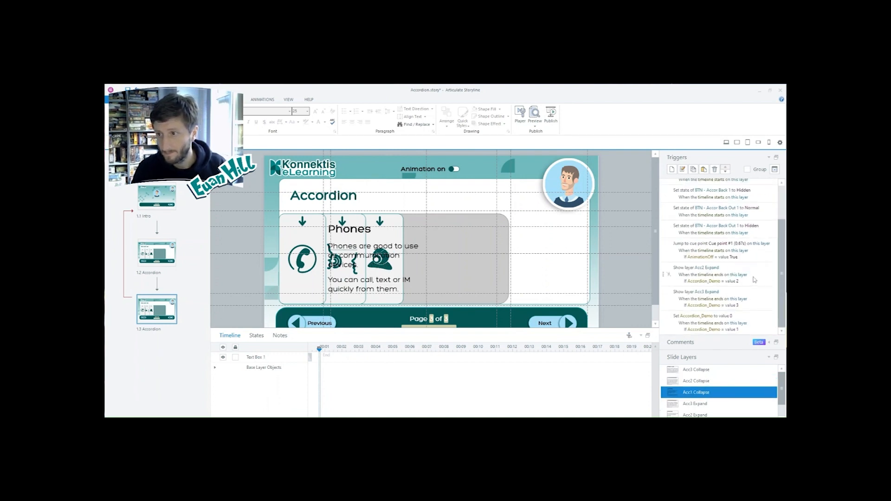
click(765, 254)
click(696, 381)
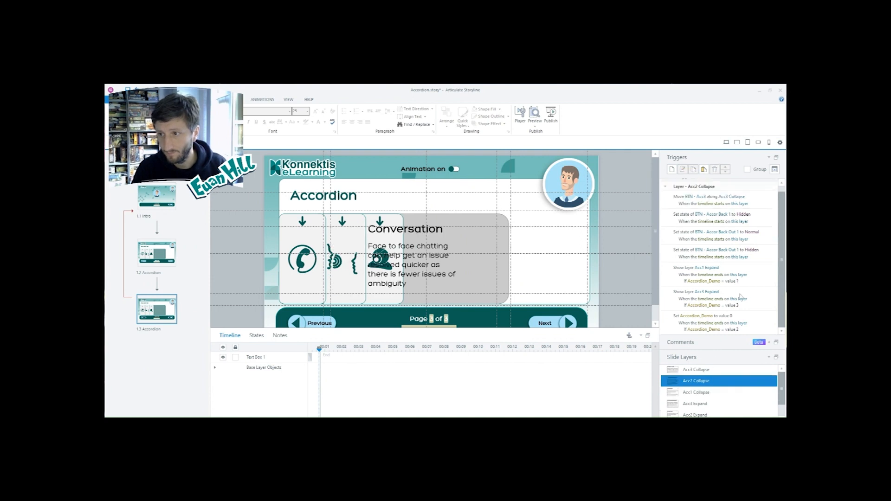
Step: On the Acc3 Collapse layer, create a cue point just before the timeline's end and paste the AnimationOff jump-to-cue-point trigger
click(696, 370)
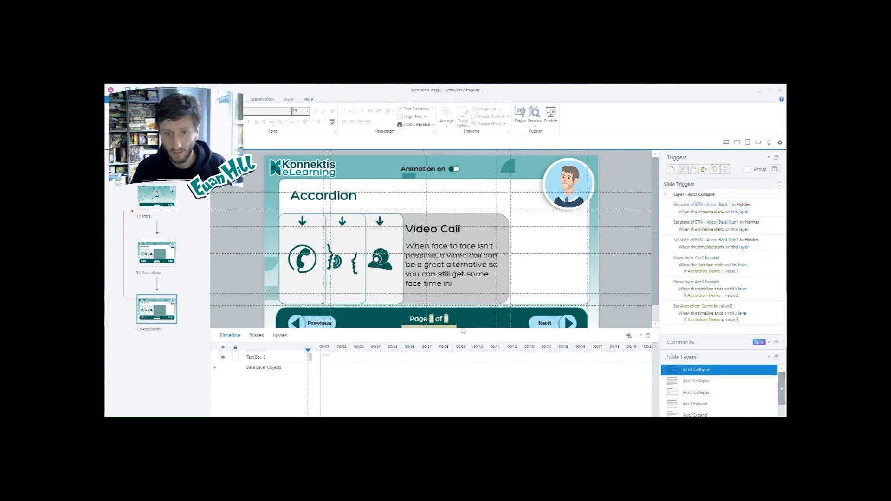
click(320, 356)
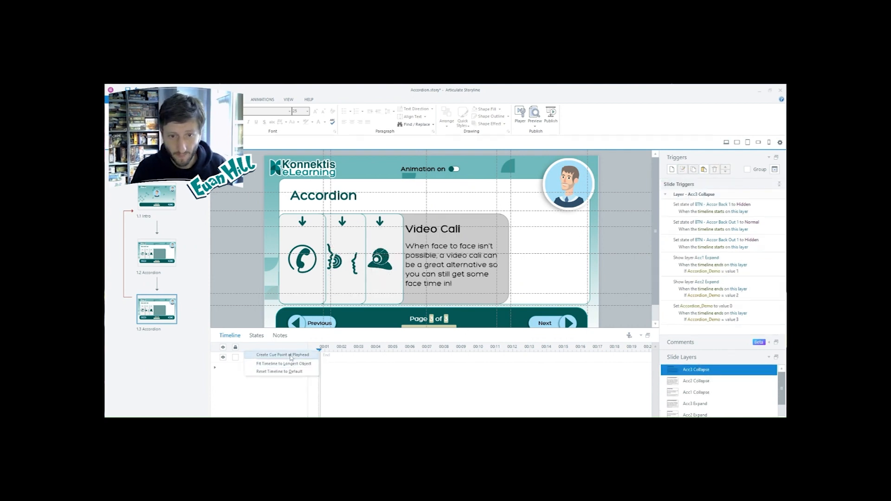
key(ctrl+v)
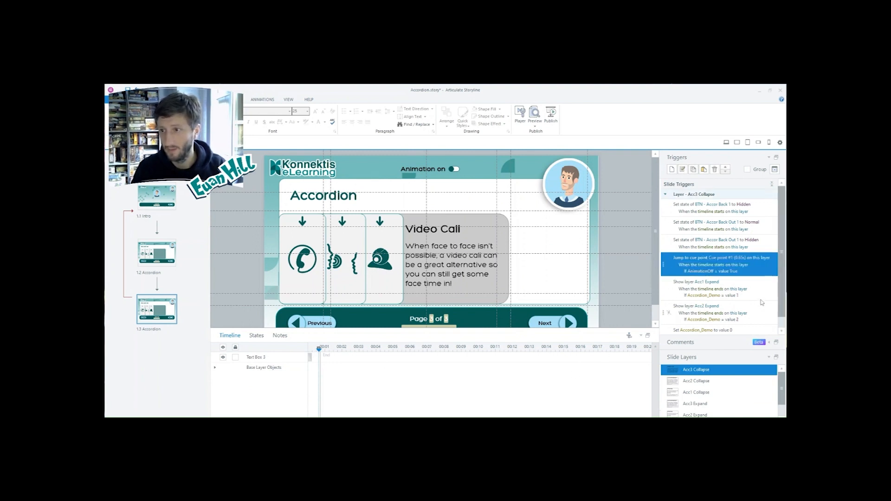
Step: Review the trigger list of the Acc3 Collapse layer and return to the base layer
key(Down)
key(Down)
key(Down)
key(Up)
key(Up)
key(Up)
key(Up)
key(Up)
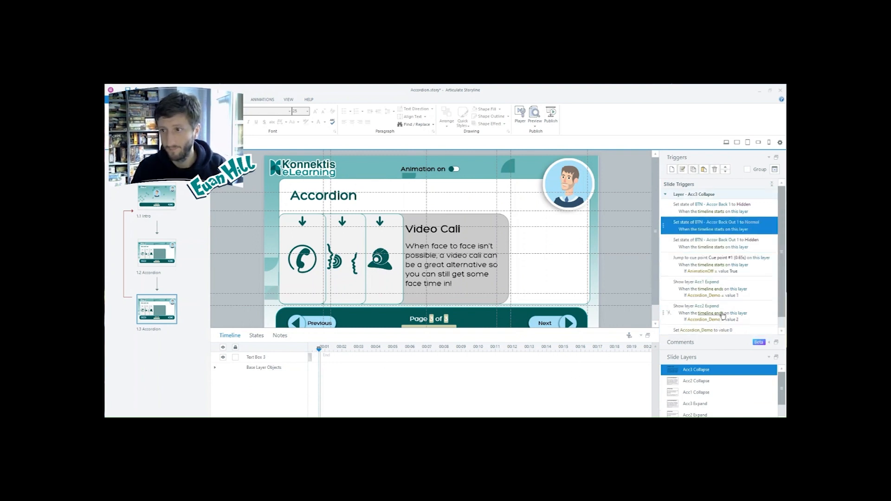
key(Up)
key(Down)
key(Down)
key(Down)
key(Down)
key(Down)
key(Down)
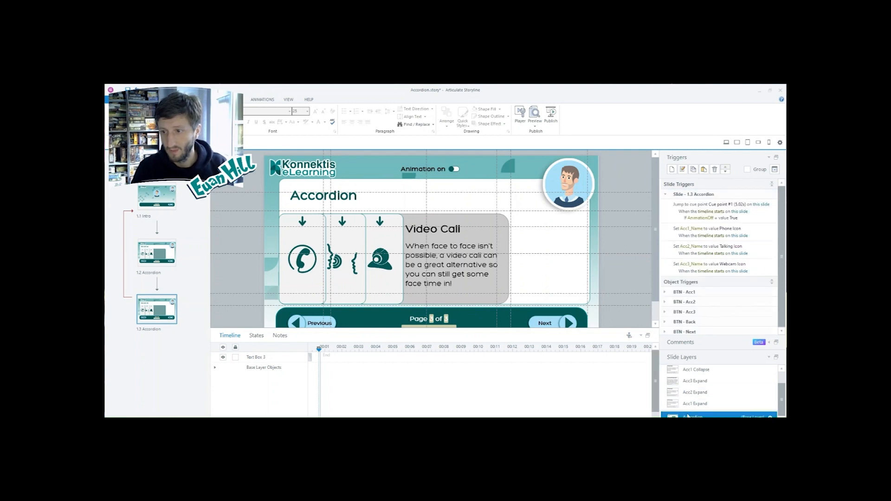
Step: Preview this slide to test its keyboard focus order, and close the screen reader and the preview
click(535, 124)
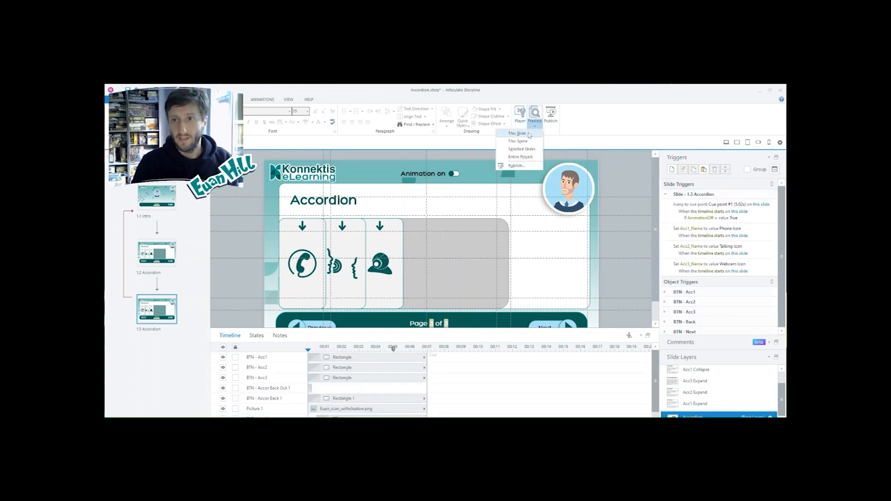
click(531, 134)
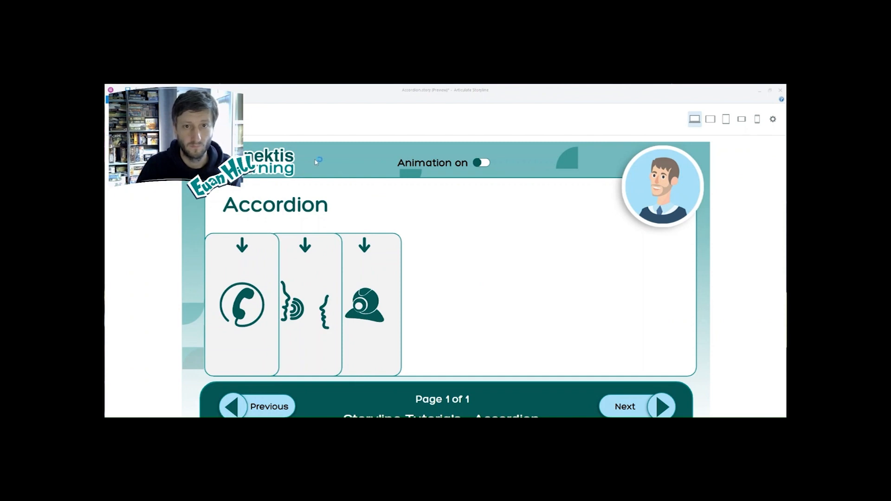
click(316, 162)
key(Tab)
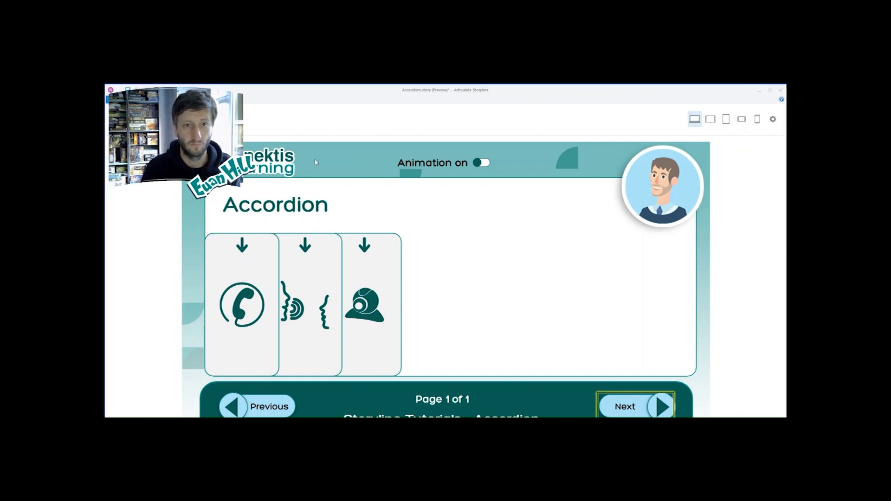
key(Tab)
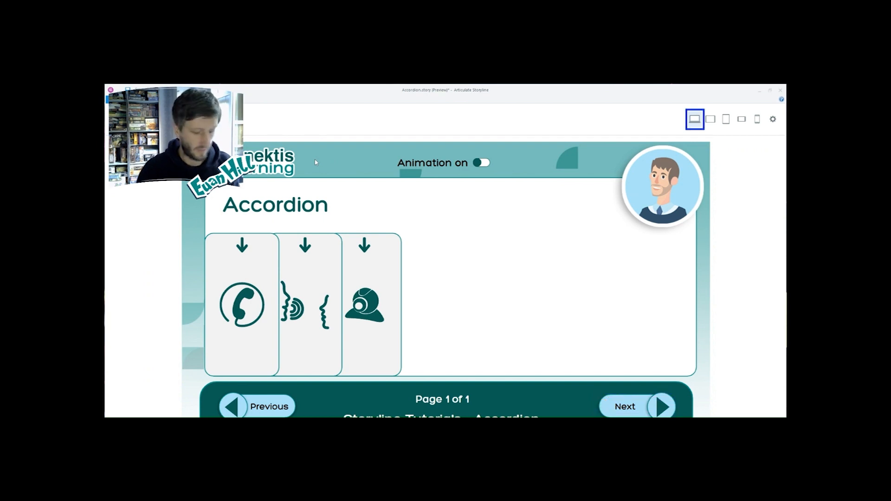
key(Insert+q)
key(Return)
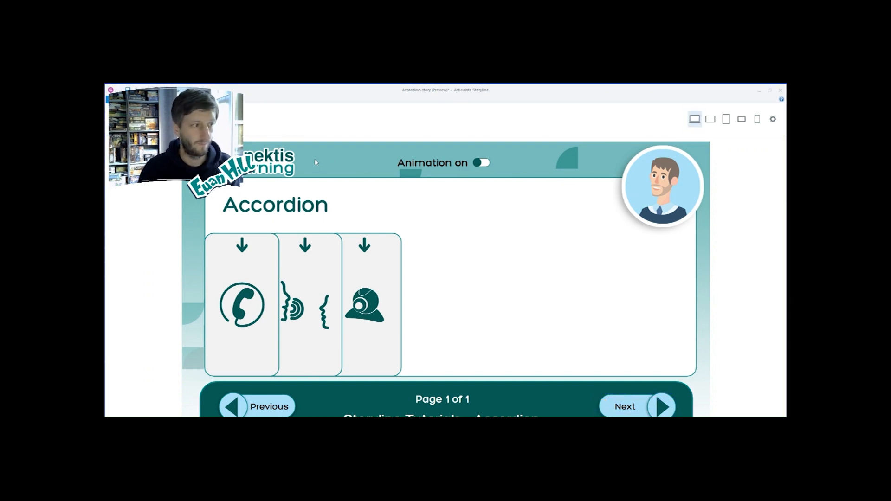
key(Escape)
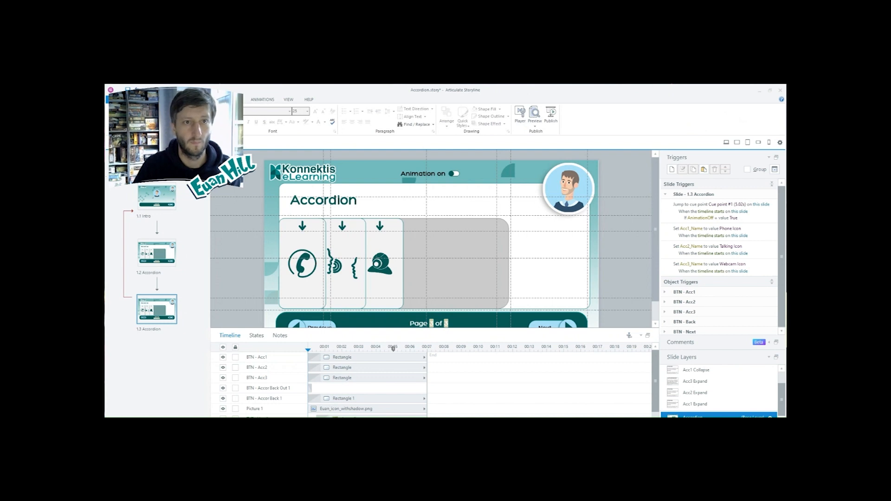
Step: In the slide's custom focus order, move BTN - Acc1, BTN - Acc2 and BTN - Acc3 directly after the Accordion heading
drag(562, 141, 754, 127)
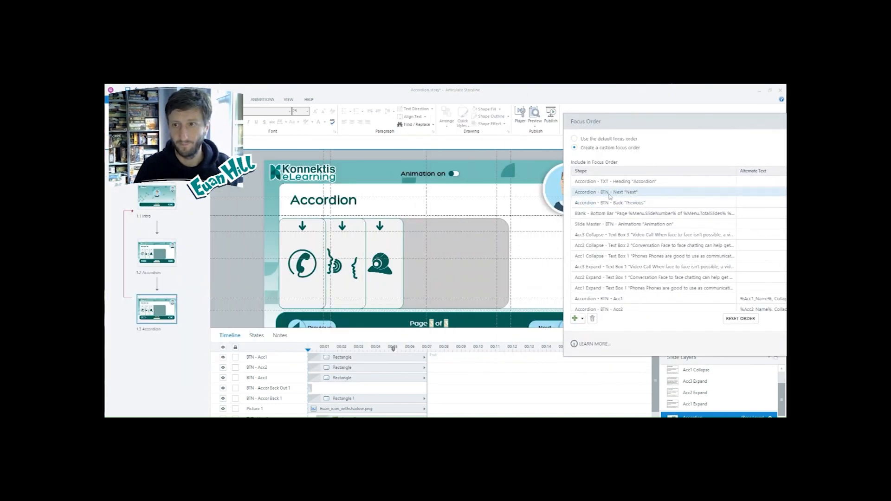
click(610, 195)
drag(683, 122, 668, 122)
key(Down)
key(Down)
key(Down)
key(Down)
key(Up)
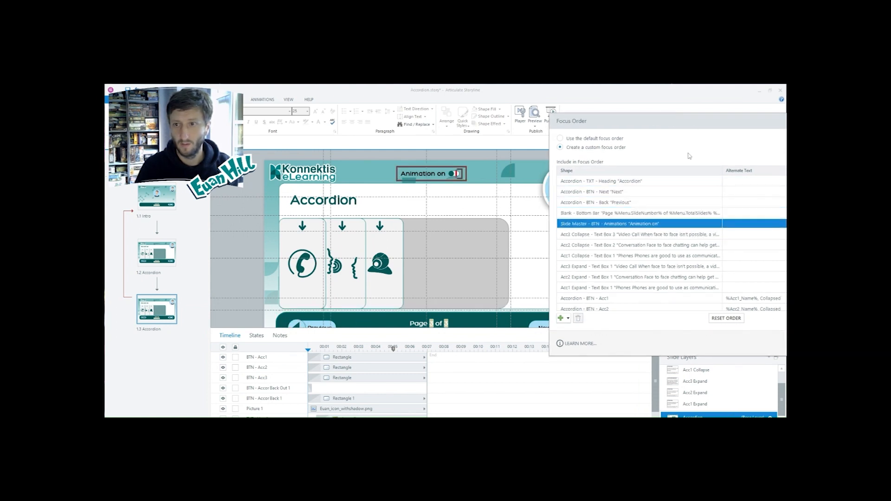
scroll(606, 287, down, 1)
drag(606, 289, 611, 192)
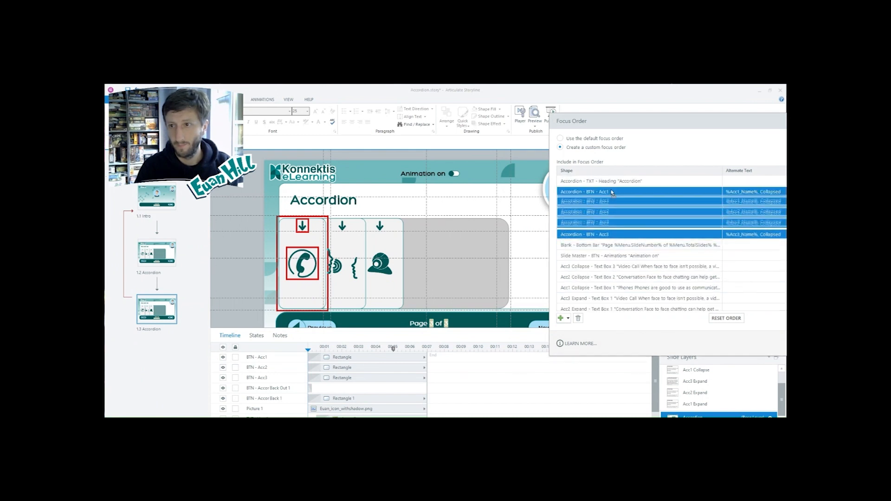
Step: Review the focus order entries from the accordion buttons down to the bottom bar
click(616, 193)
key(Down)
key(Down)
key(Up)
key(Up)
key(Up)
key(Down)
key(Up)
key(Down)
key(Up)
key(Down)
key(Down)
key(Down)
key(Down)
key(Down)
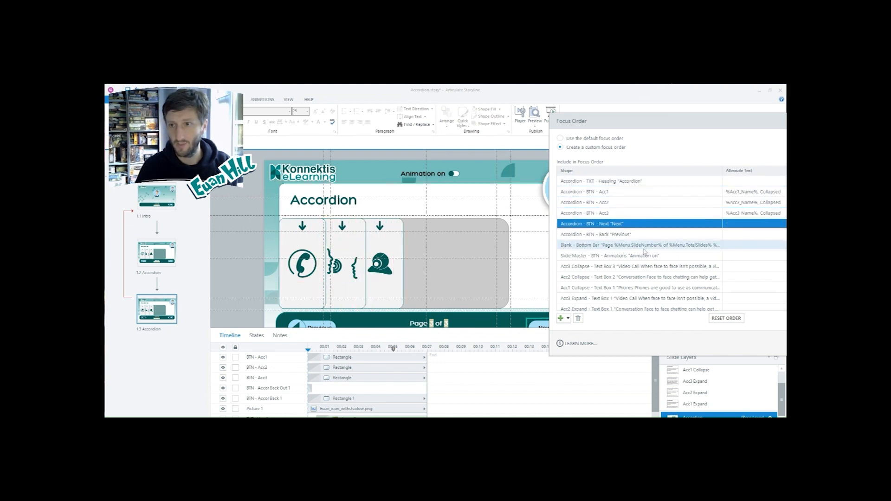
key(Down)
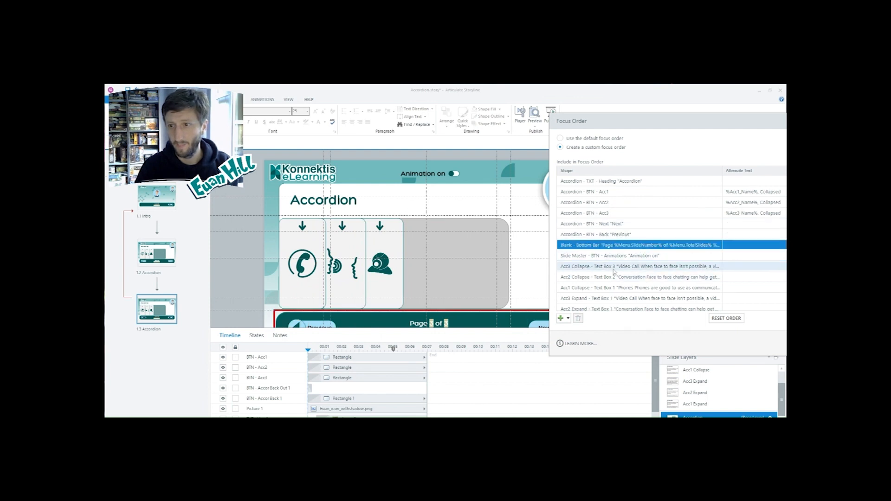
Step: Move the Acc3 Expand text box directly after BTN - Acc1 and the Acc2 Expand text box directly after BTN - Acc2
click(590, 288)
scroll(591, 290, down, 1)
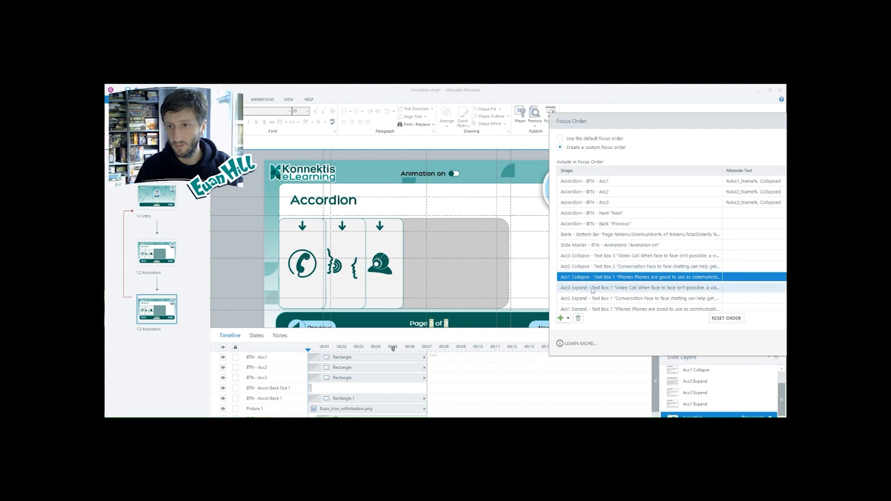
scroll(601, 289, down, 1)
click(595, 265)
click(606, 273)
click(612, 266)
key(Down)
key(Down)
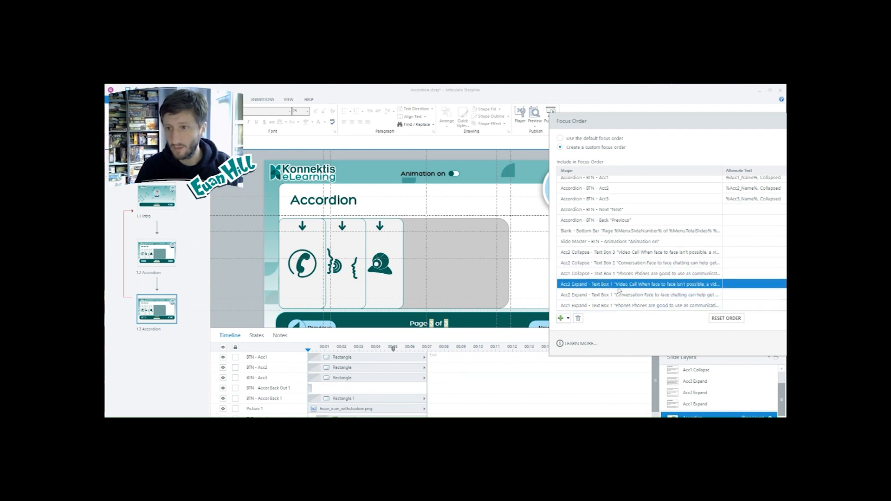
drag(617, 286, 605, 189)
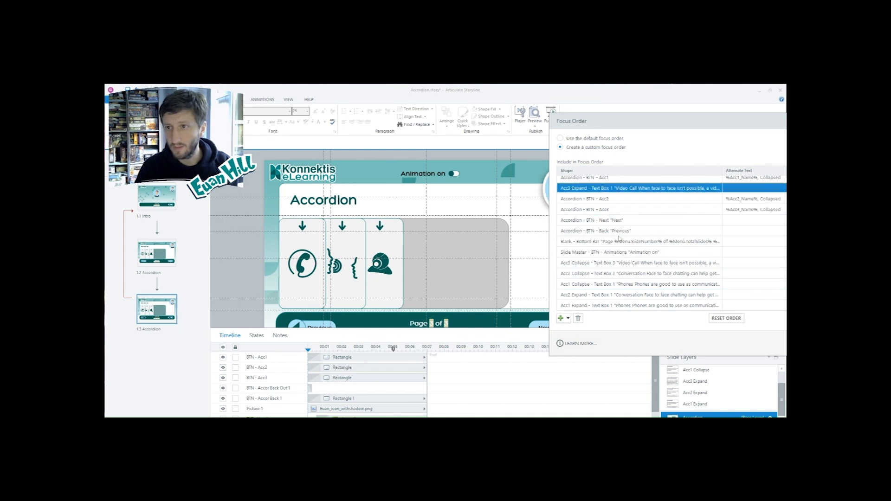
drag(609, 299, 603, 202)
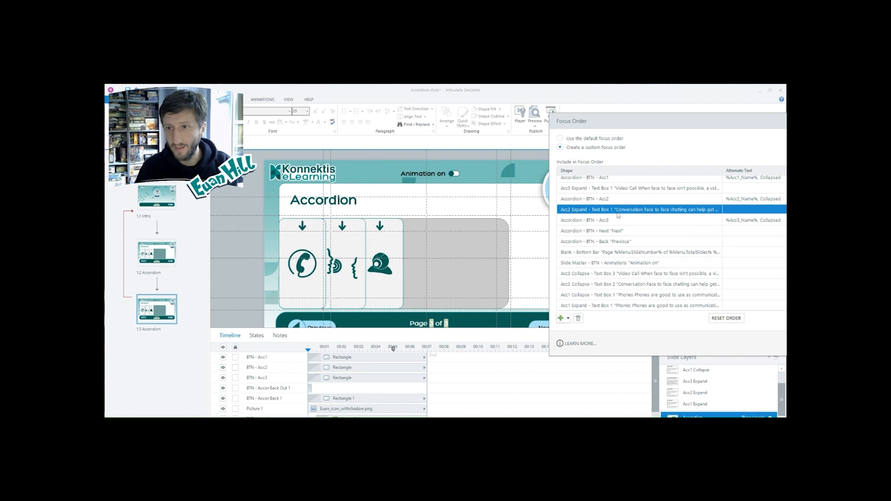
Step: Move the Acc3 Expand text box directly after BTN - Acc3 and the Acc1 Expand text box directly after BTN - Acc1
click(593, 307)
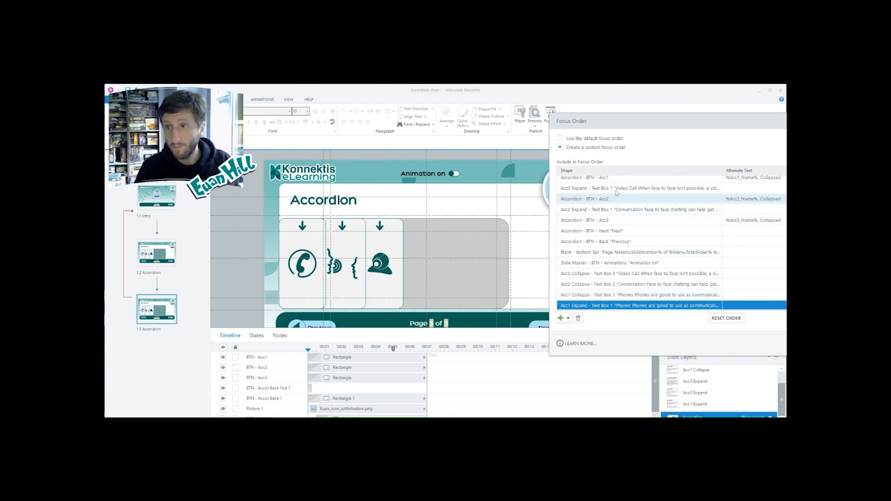
click(576, 190)
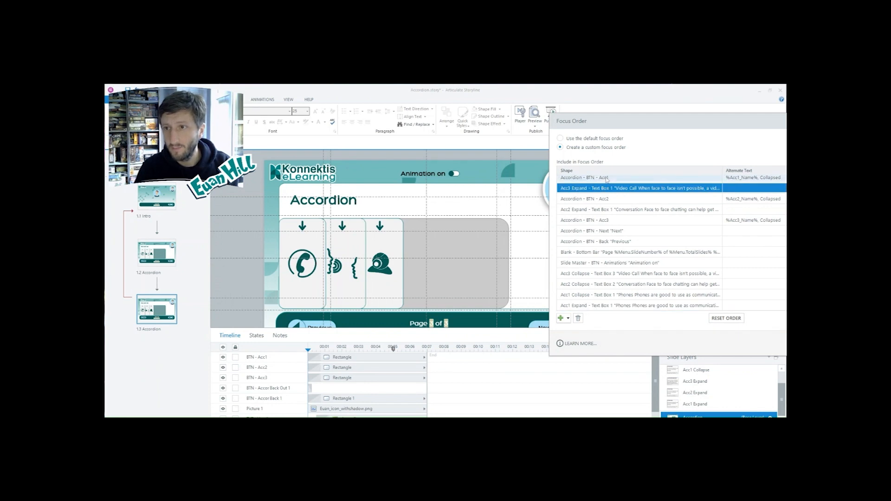
drag(607, 190, 611, 228)
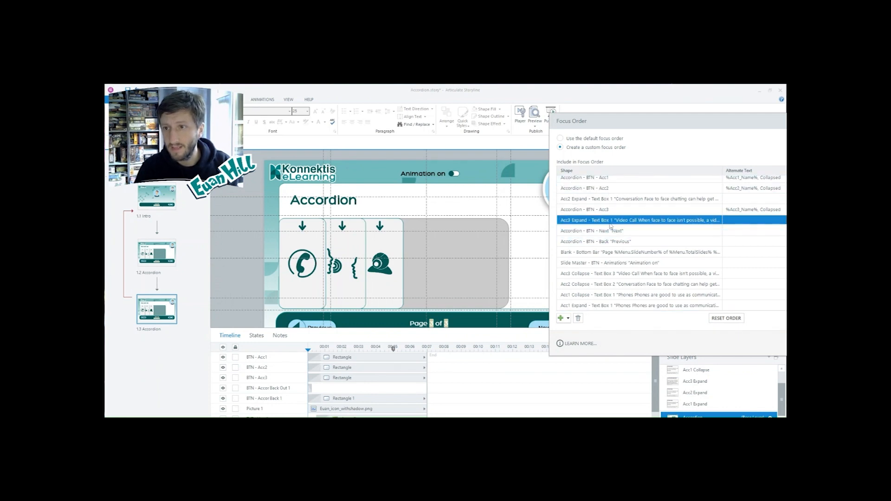
click(597, 307)
drag(597, 311, 605, 184)
Step: Check the rearranged focus order from the accordion buttons and Expand text boxes down to the Animation on button
key(Down)
key(Down)
key(Down)
key(Down)
key(Down)
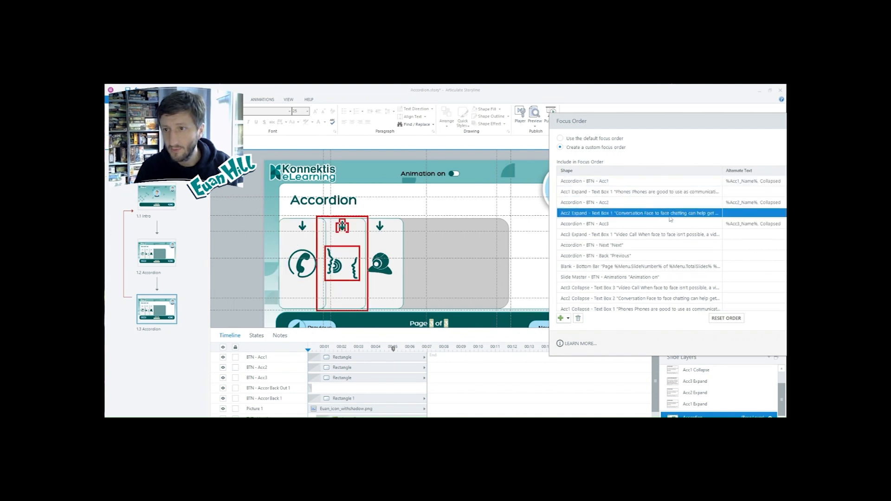
key(Down)
key(Down)
key(Down)
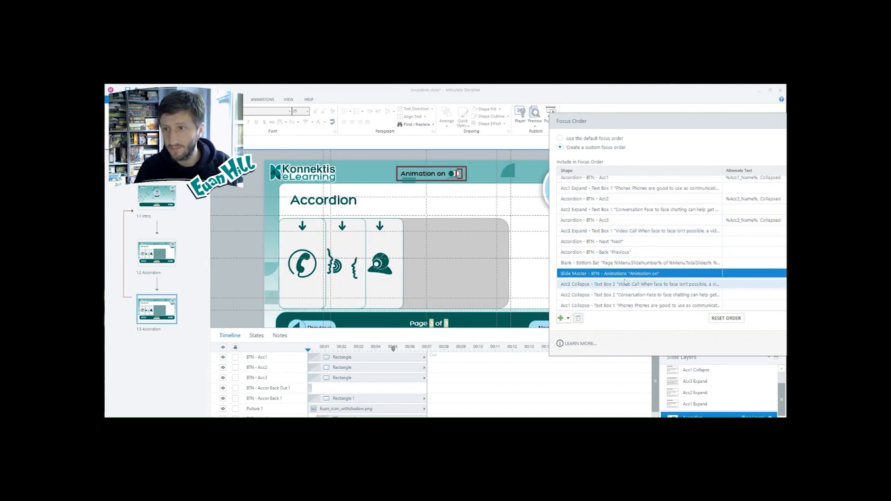
scroll(681, 310, up, 1)
key(Up)
key(Up)
key(Up)
key(Up)
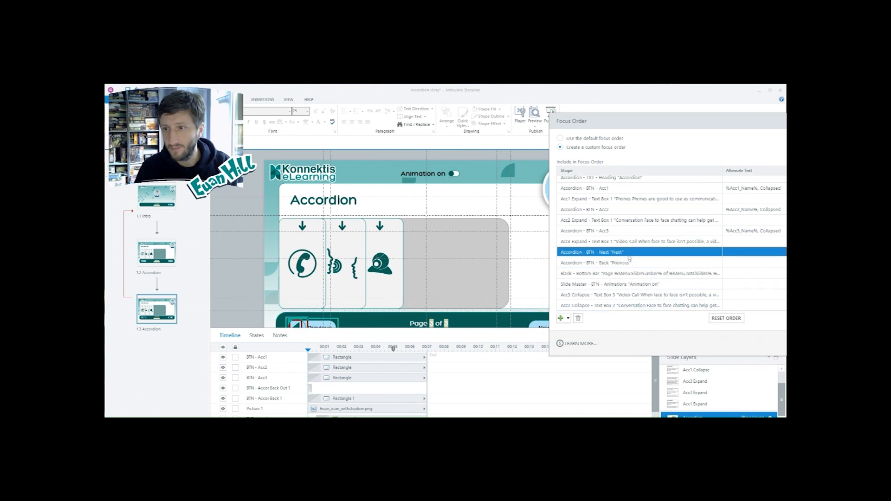
key(Down)
key(Down)
key(Down)
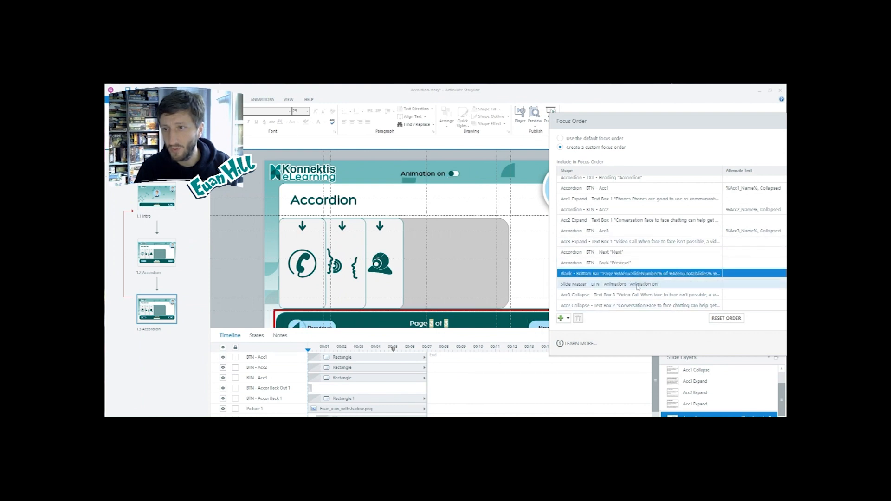
key(Down)
Step: Save the custom focus order
drag(694, 123, 562, 121)
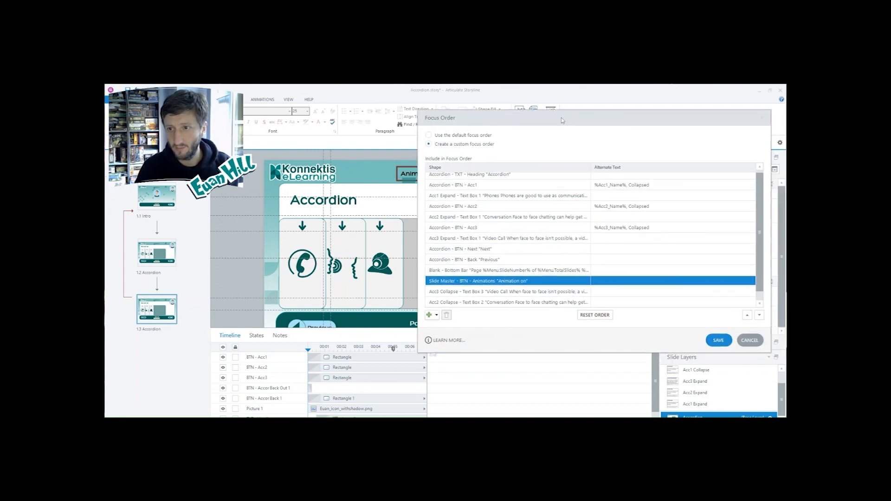
click(720, 341)
Step: Hide the Phones text box on the Acc1 Collapse layer from accessibility tools
click(705, 393)
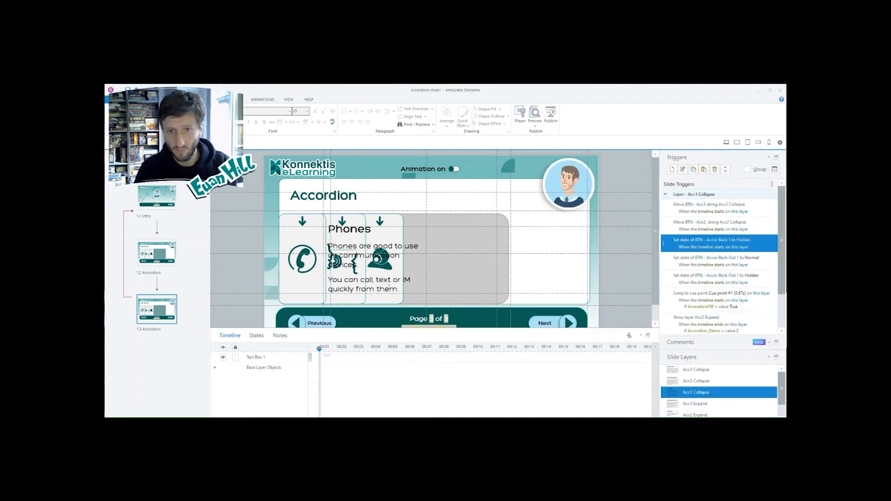
click(352, 223)
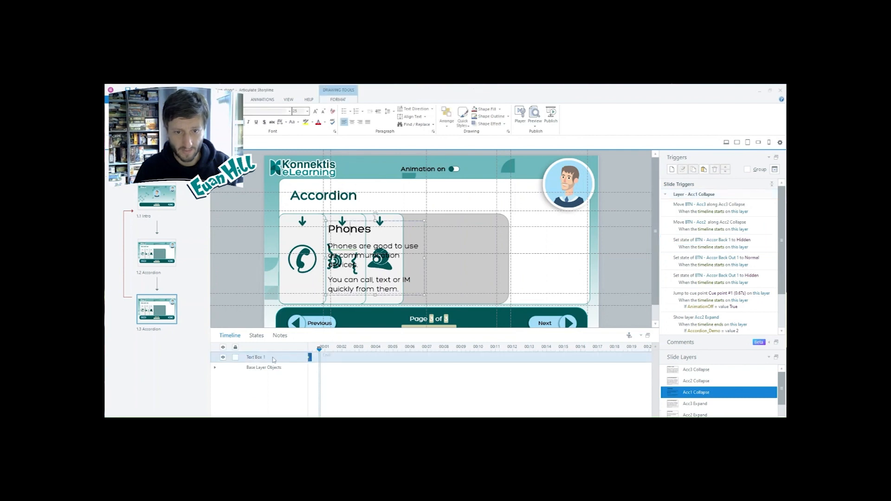
click(363, 221)
key(ctrl+shift+Return)
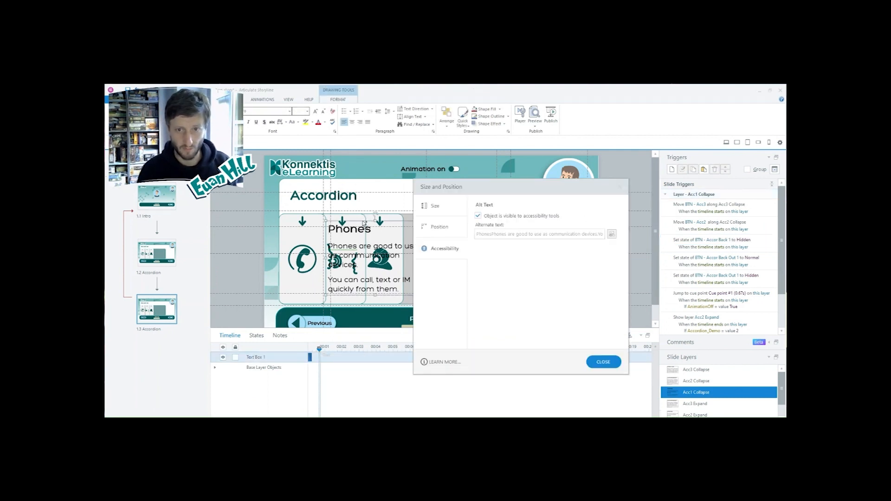
click(494, 215)
Step: Hide the Conversation text box on the Acc2 Collapse layer from accessibility tools
click(667, 381)
click(478, 216)
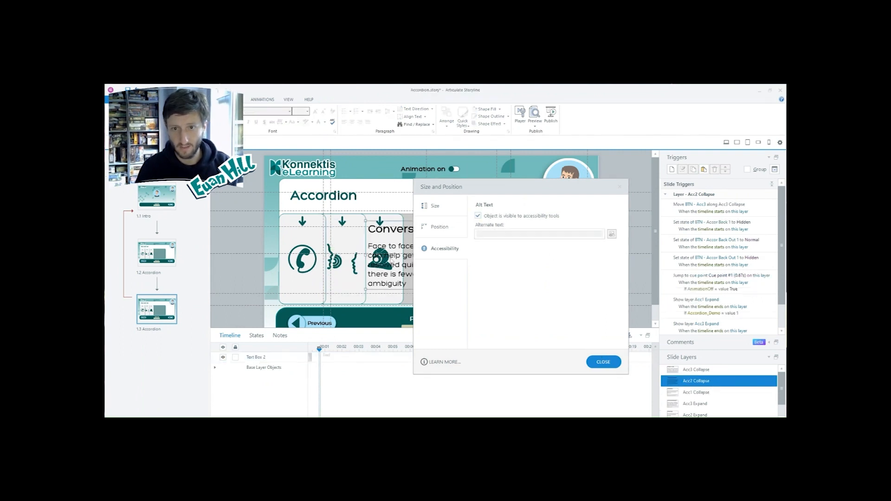
click(493, 217)
Step: Hide the Video Call text box on the Acc3 Collapse layer from accessibility tools and close the accessibility settings
click(699, 369)
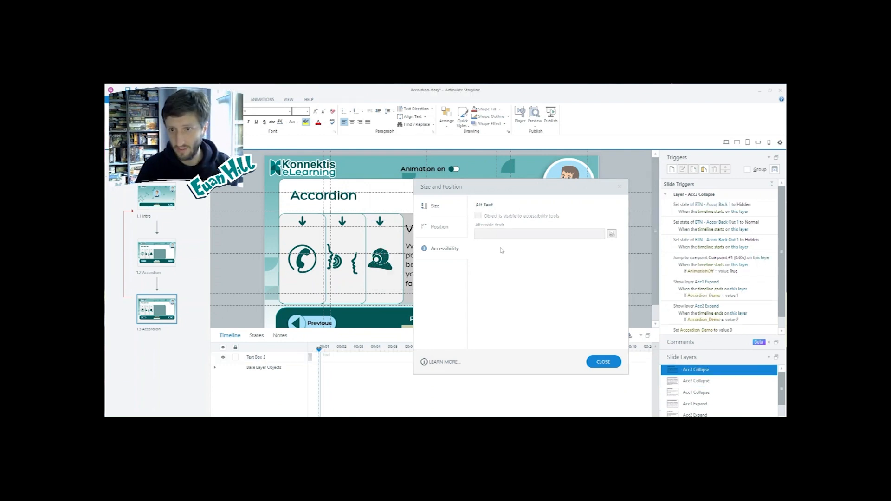
click(407, 242)
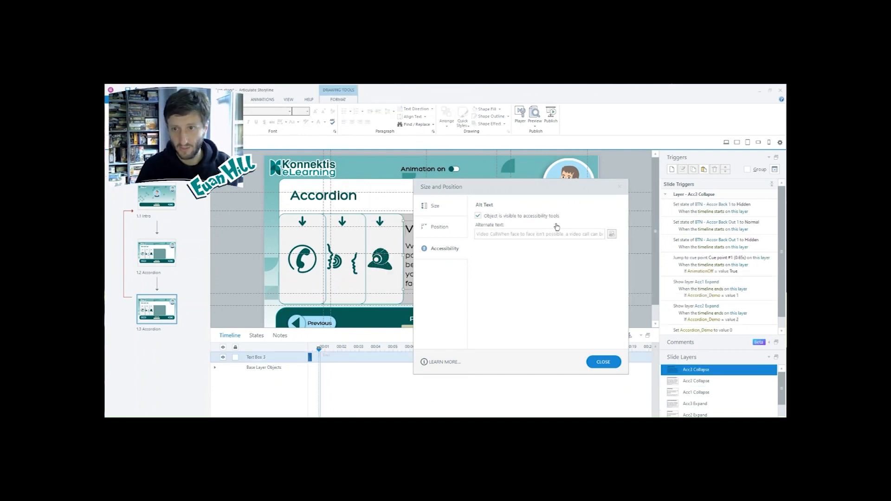
click(494, 217)
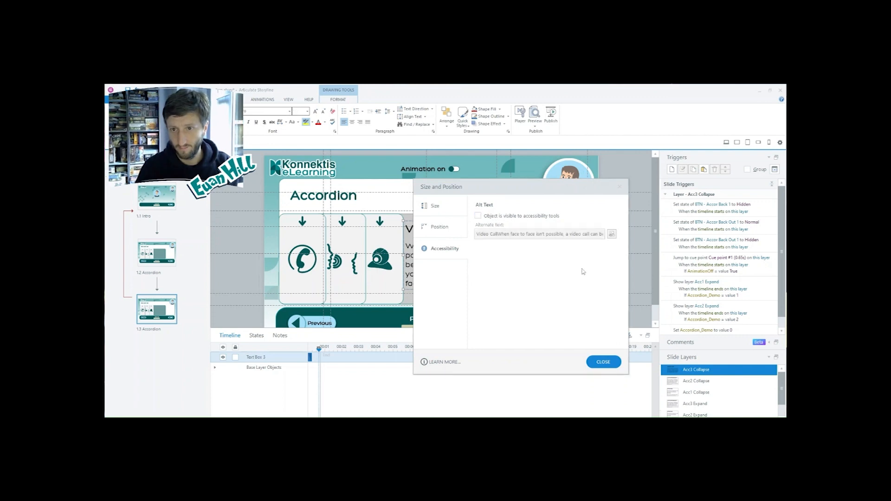
click(602, 361)
Step: Return to the Accordion base layer and preview the slide
scroll(710, 399, down, 1)
click(697, 415)
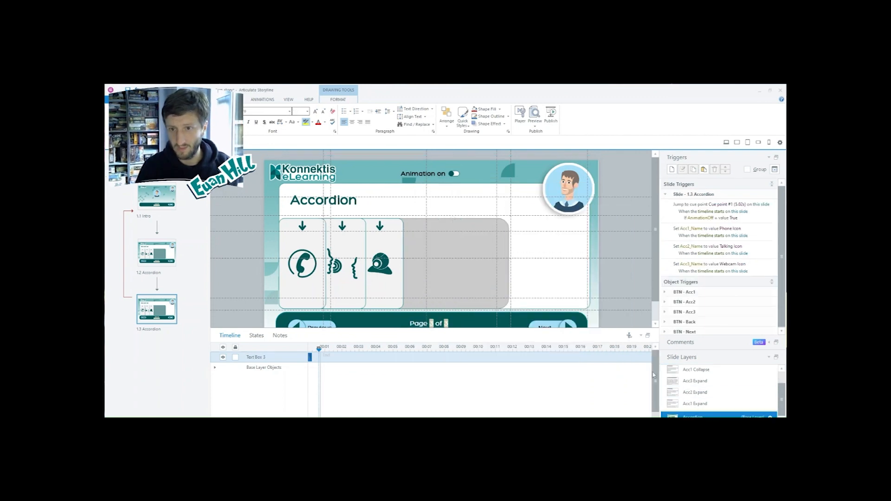
click(534, 128)
click(525, 133)
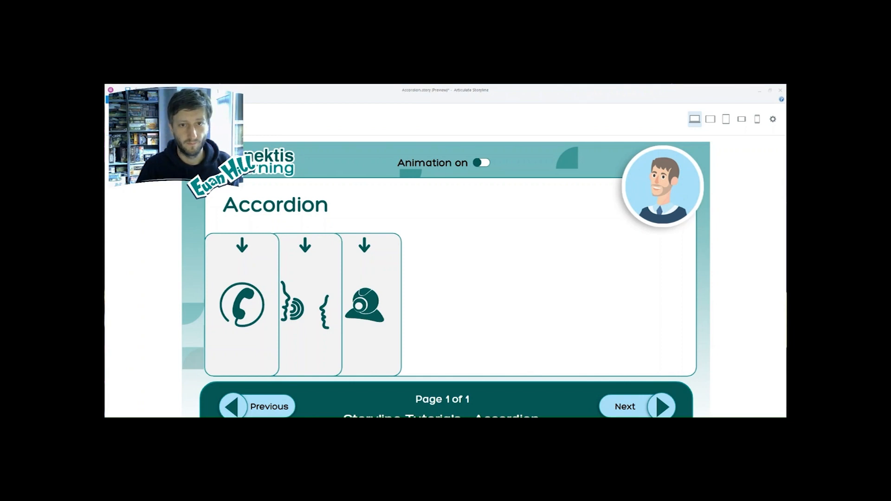
Step: Test keyboard focus on the first two accordion buttons, expand the phone panel and step through its heading and text
key(Tab)
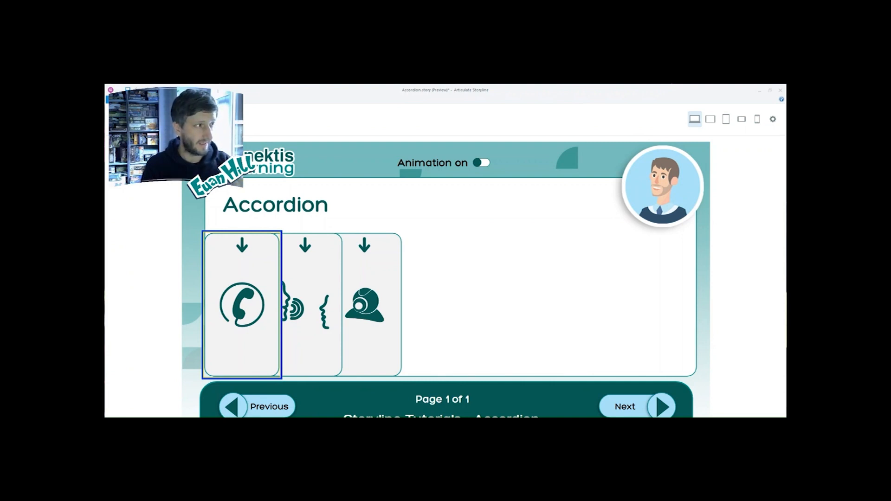
key(Tab)
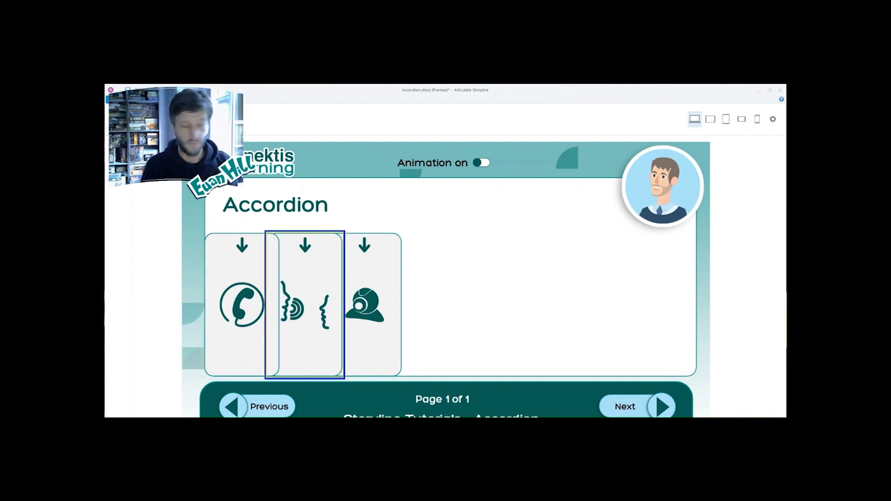
key(shift+Tab)
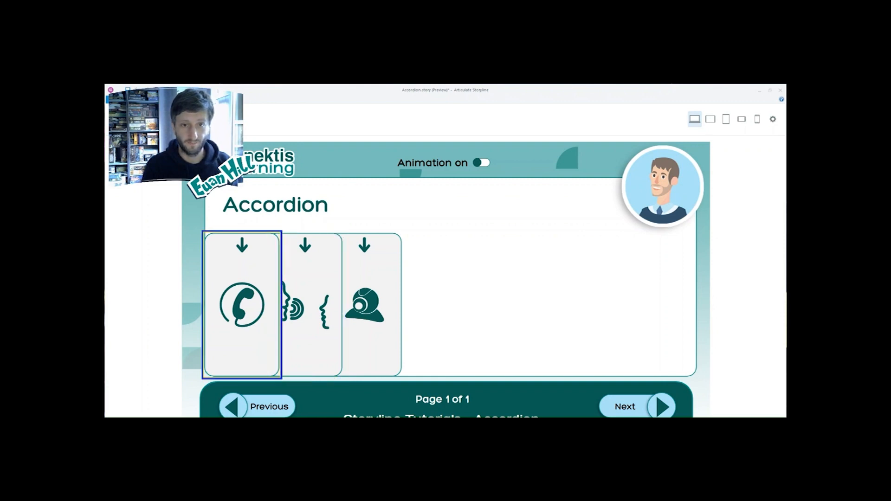
key(Return)
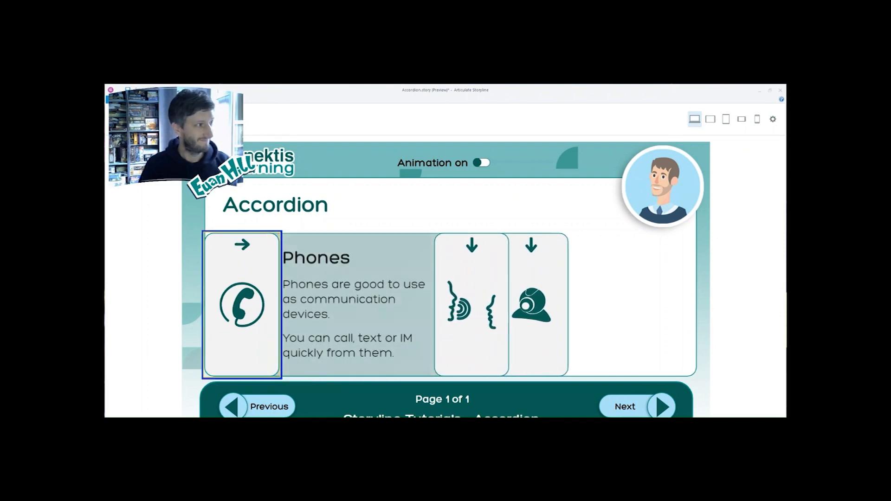
key(Tab)
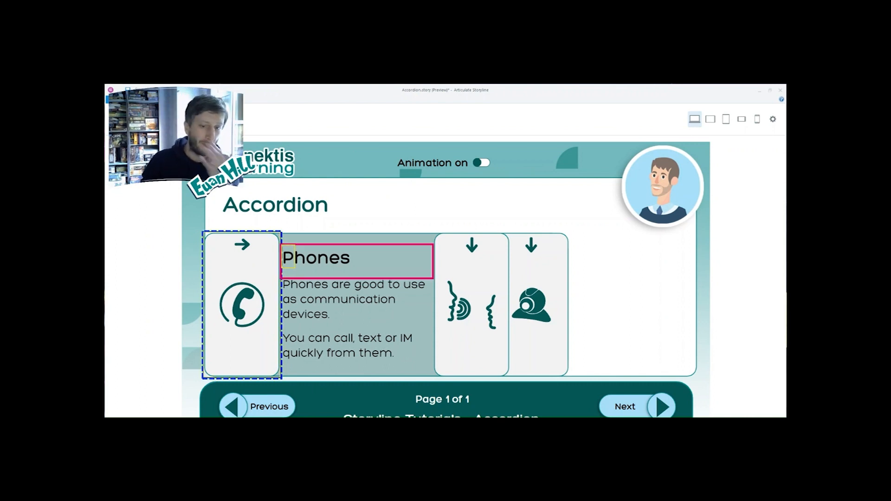
key(Tab)
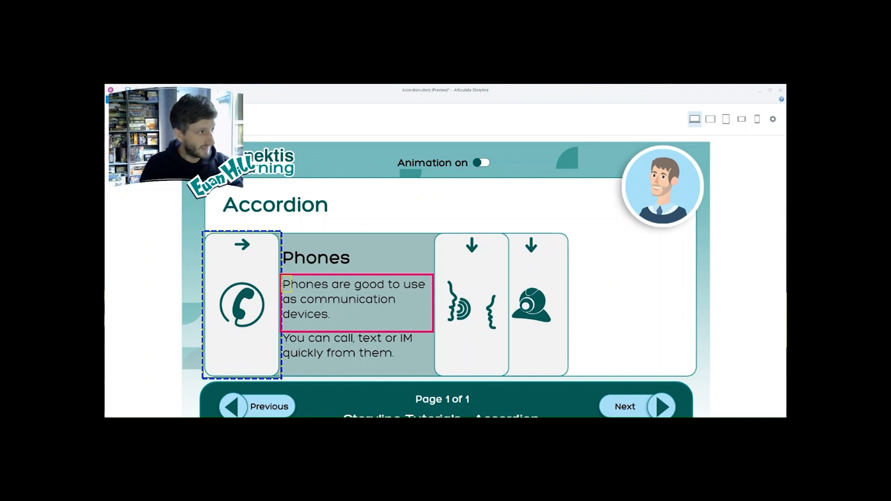
Step: Test the remaining focus order by expanding the Conversation panel, stepping through its text and expanding the webcam panel
key(Tab)
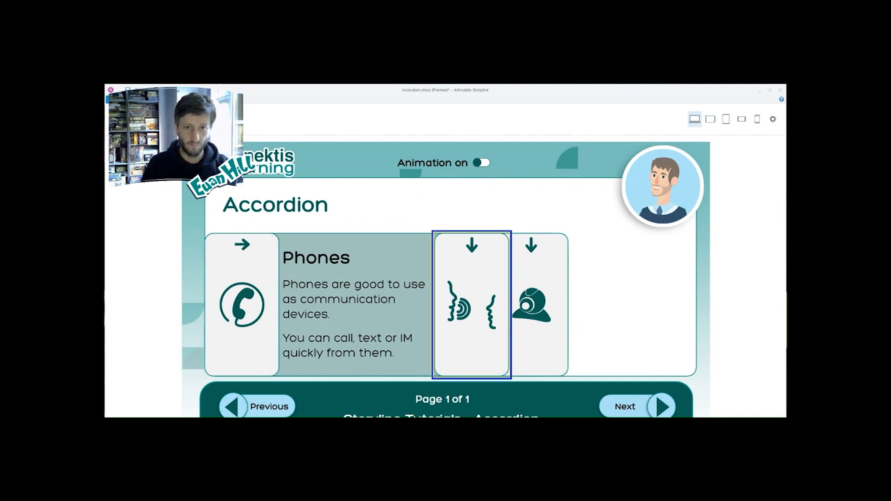
key(Return)
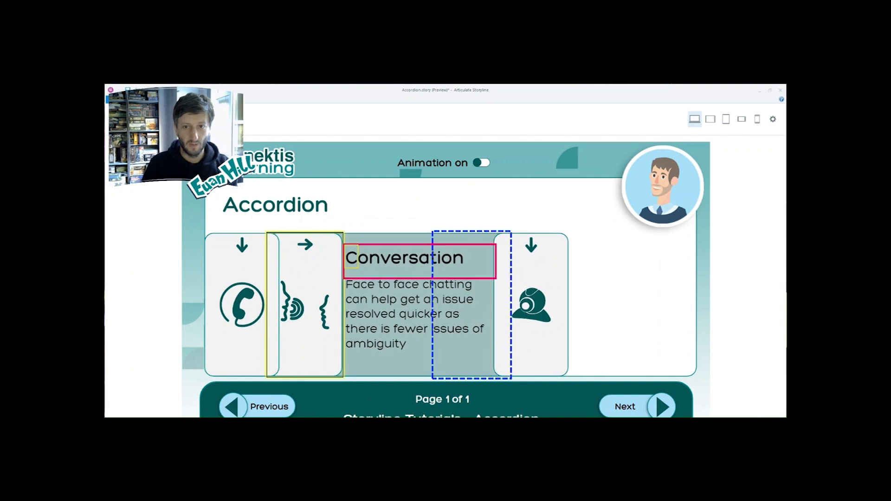
key(Tab)
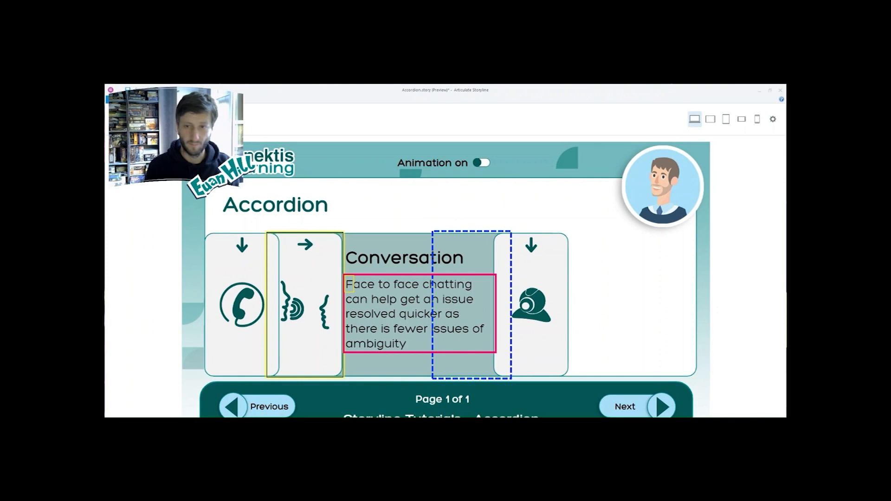
key(Tab)
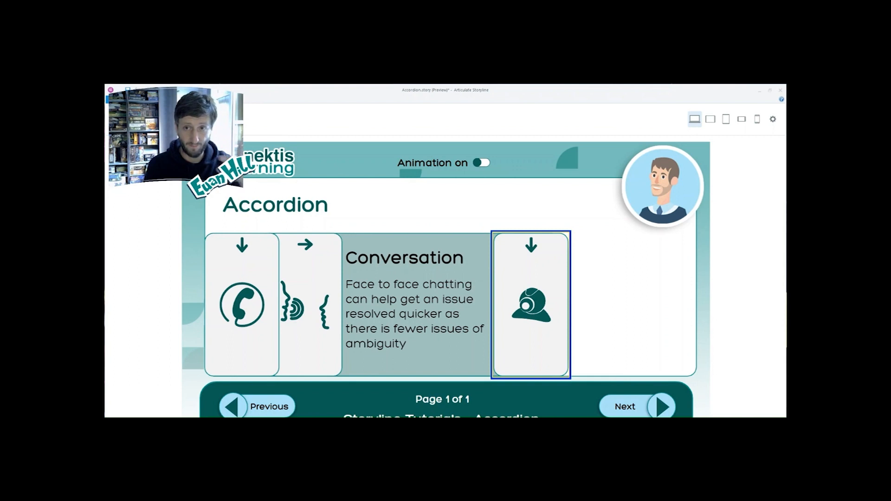
key(Return)
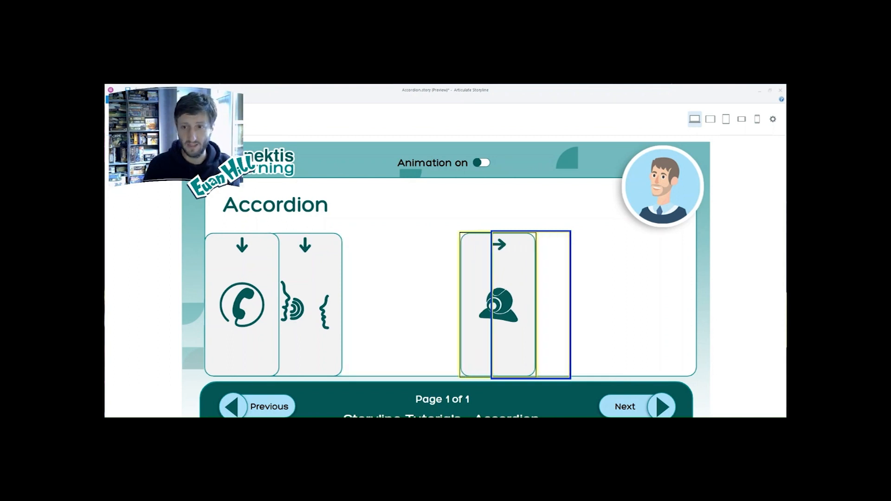